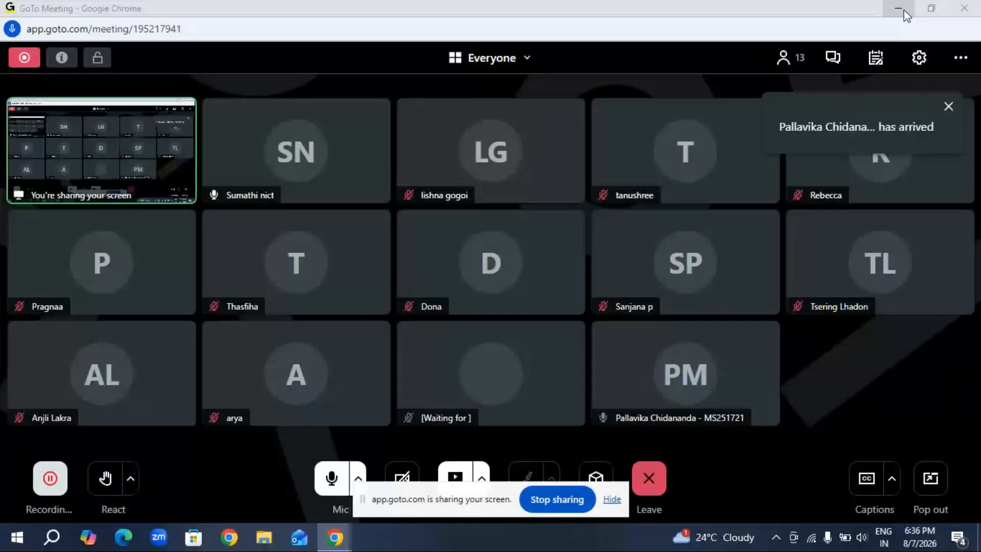
Minimize the meeting and browser windows to reach the desktop and hide the screen-sharing notice.
left_click(904, 15)
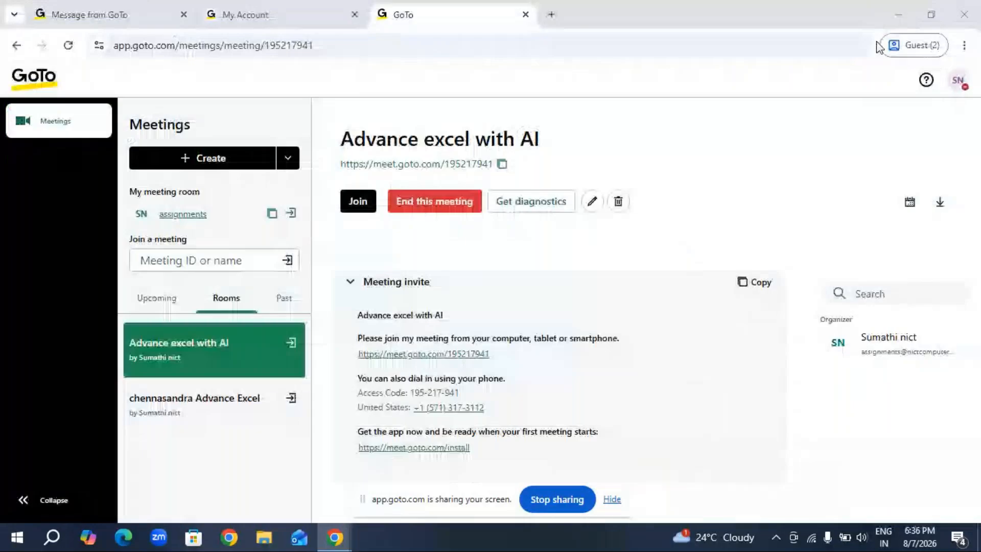
left_click(899, 15)
right_click(461, 243)
left_click(490, 292)
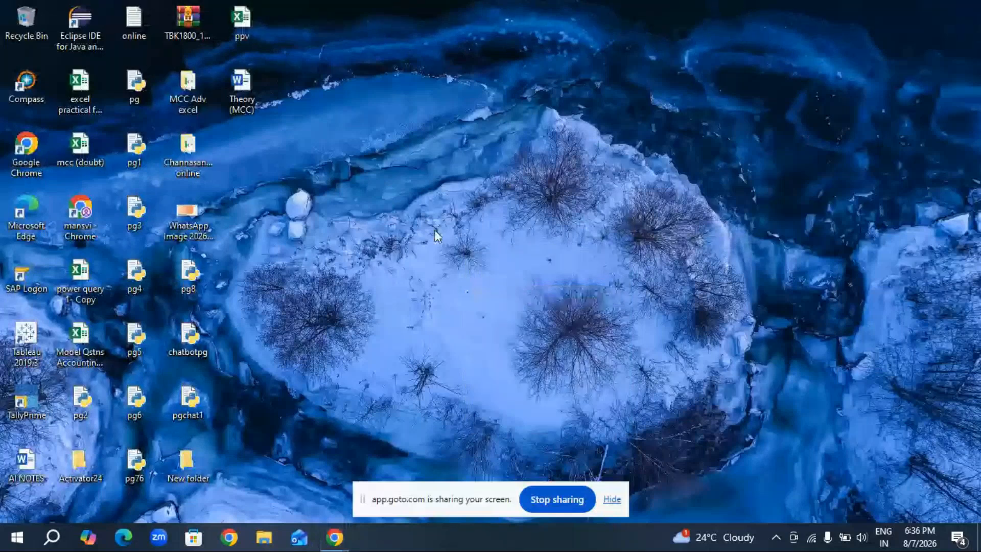
left_click(608, 500)
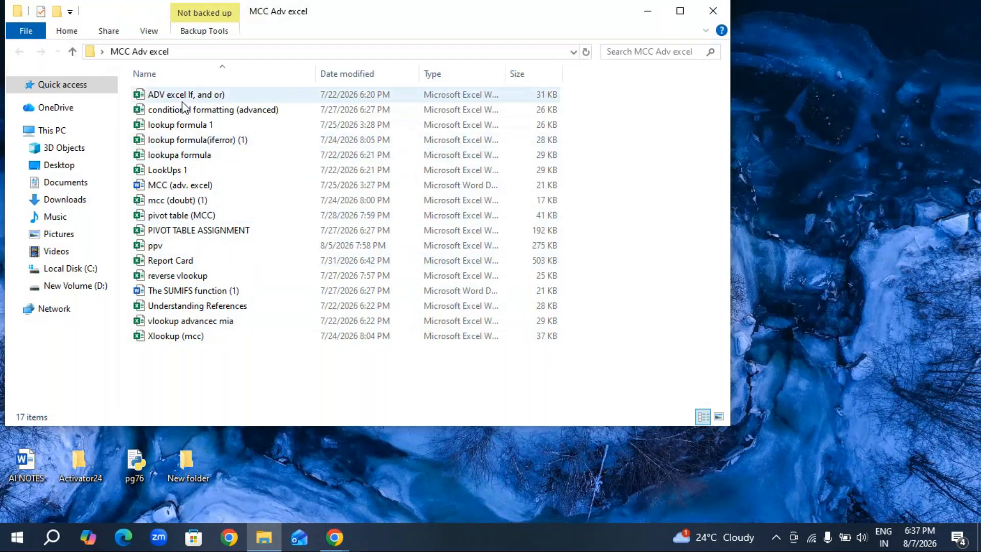
Close the MCC Adv excel folder window and refresh the desktop.
left_click(712, 11)
right_click(427, 194)
left_click(455, 236)
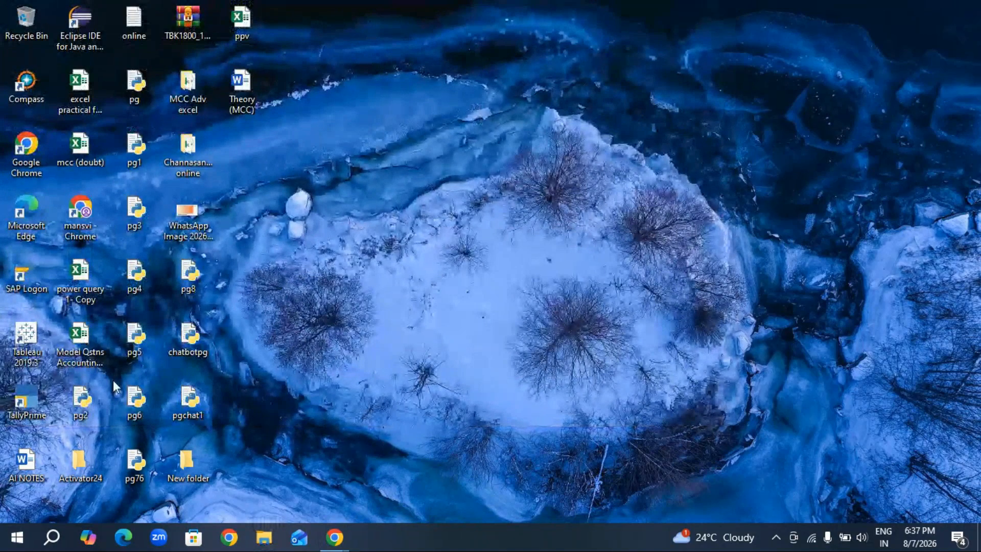
Search through the desktop items whose names start with M for the report workbook.
left_click(80, 337)
key("m")
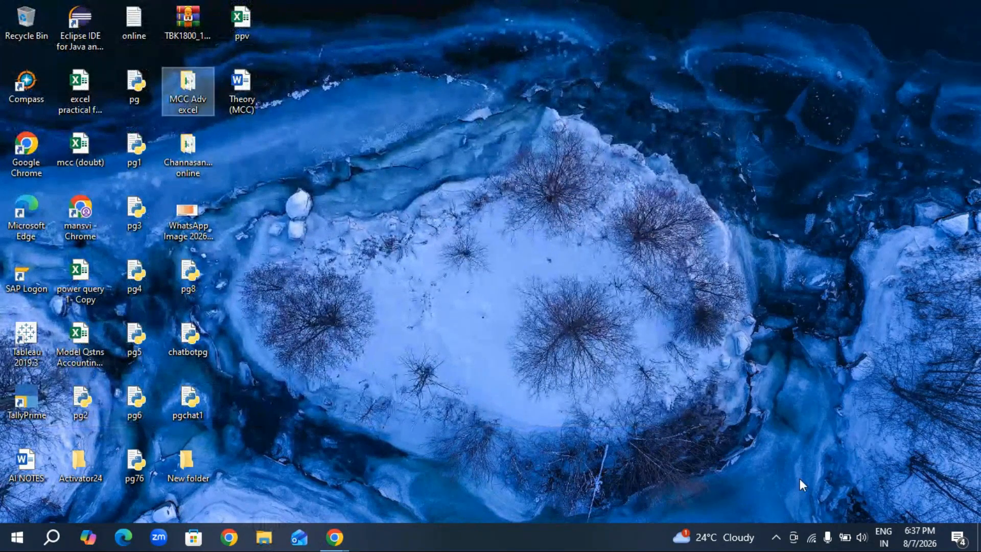
key("m")
key("m")
key("m")
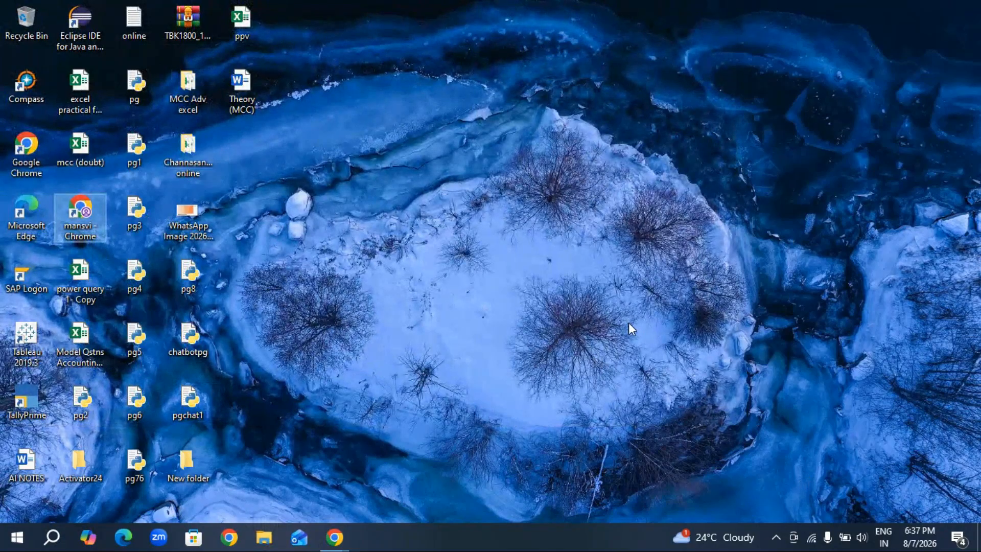
key("m")
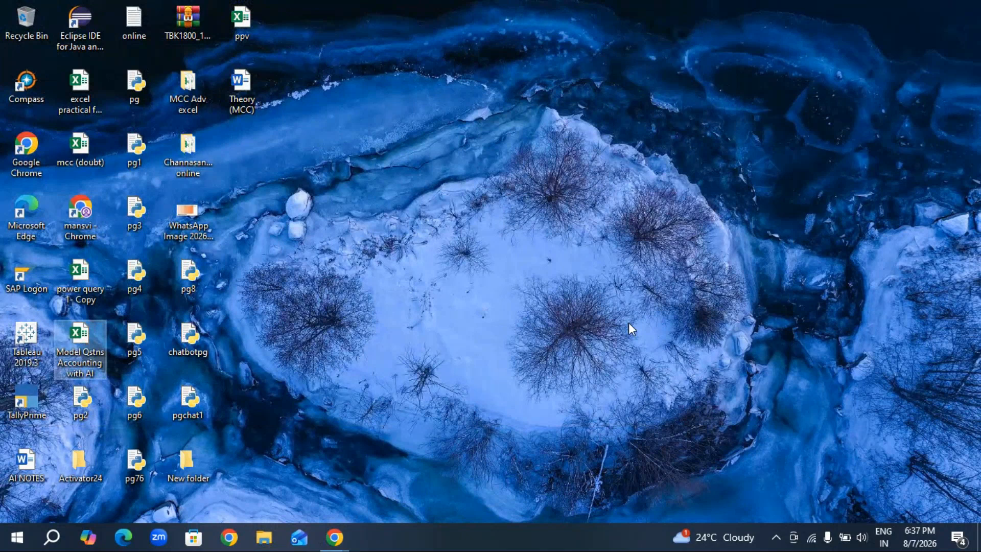
key("m")
key("m")
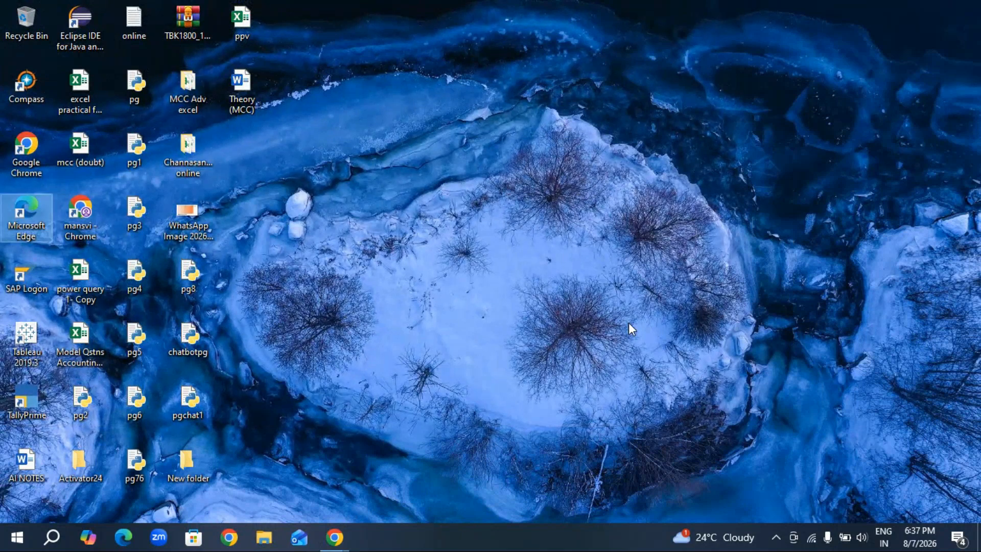
key("m")
key("m")
key("m")
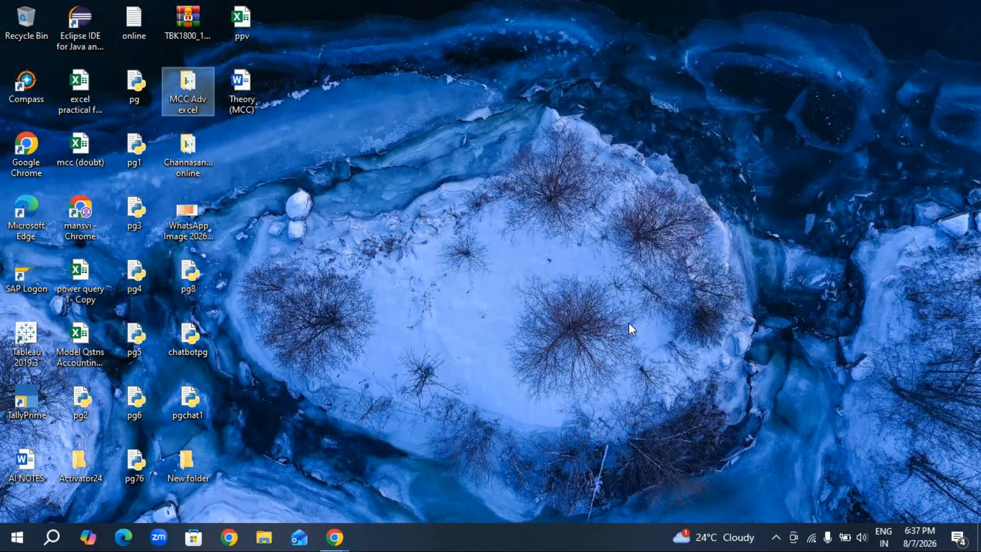
left_click(421, 185)
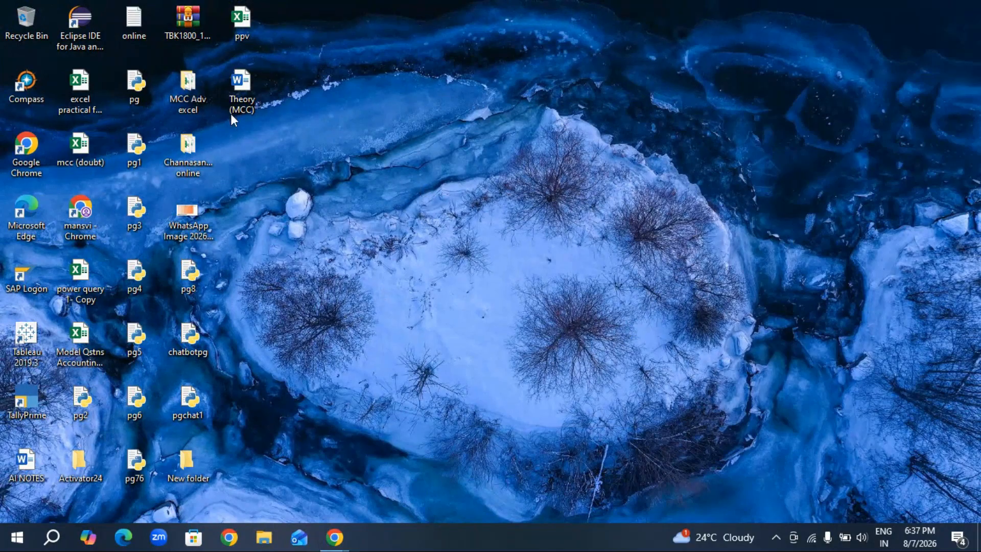
Open the MIS report 1 workbook from the Downloads folder, entering the workbook password.
left_click(271, 539)
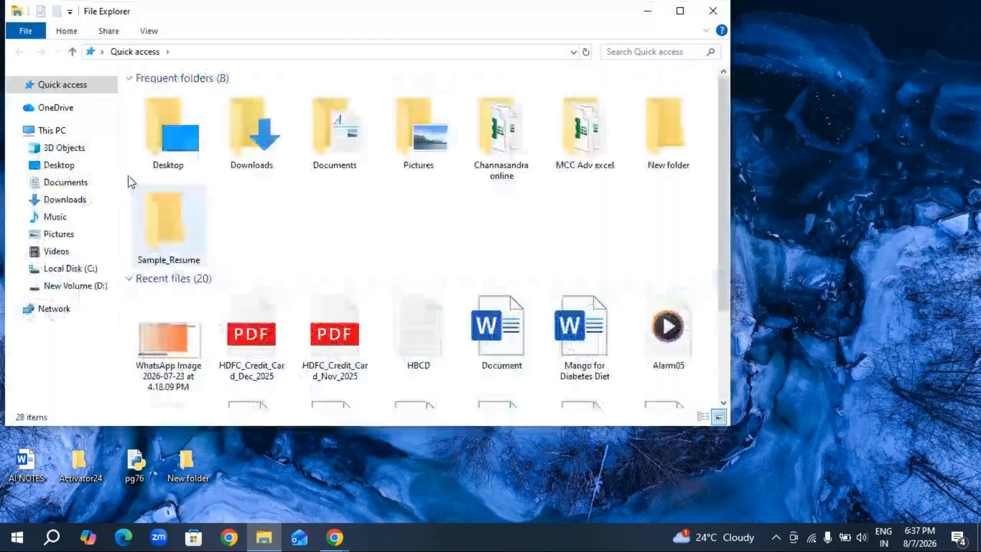
left_click(69, 201)
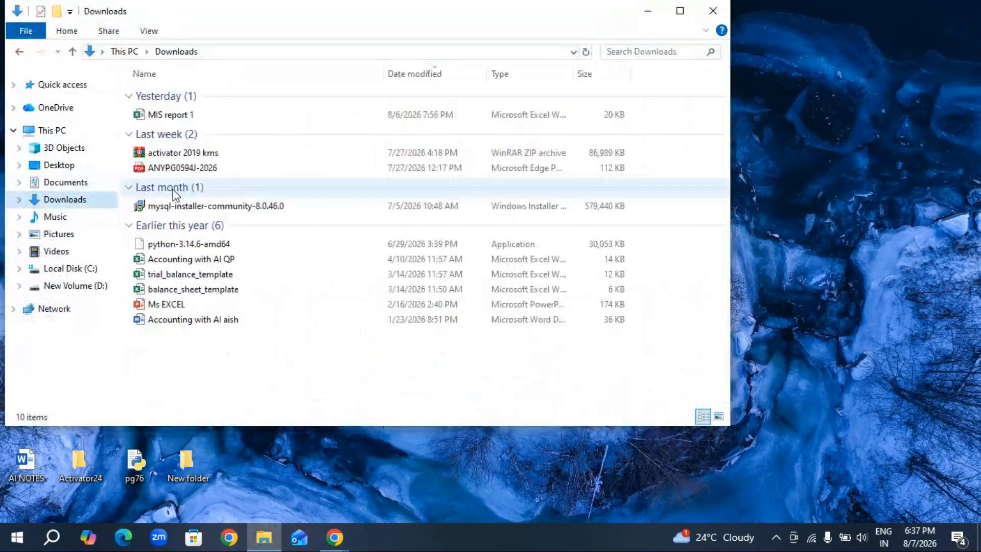
left_click(185, 119)
double_click(185, 119)
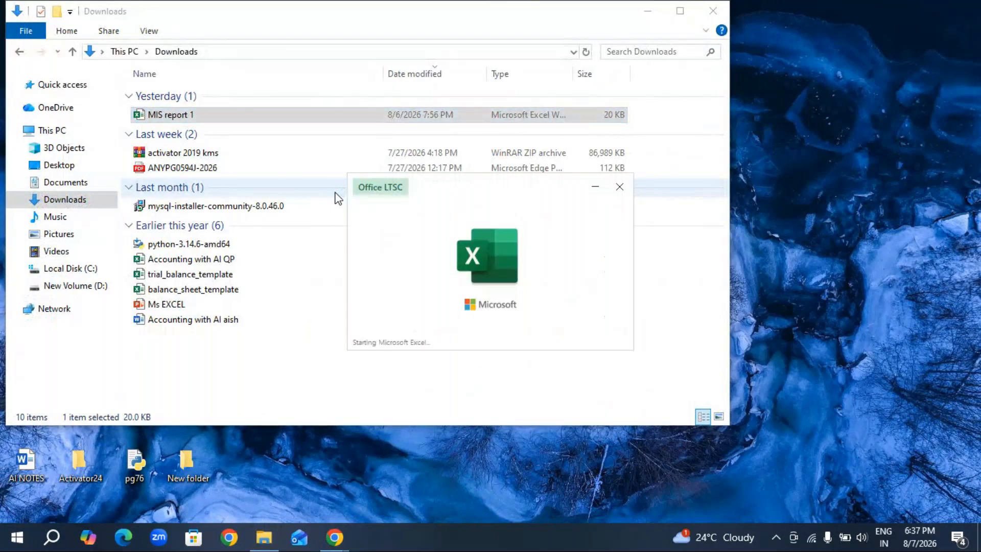
type("1234")
key("Return")
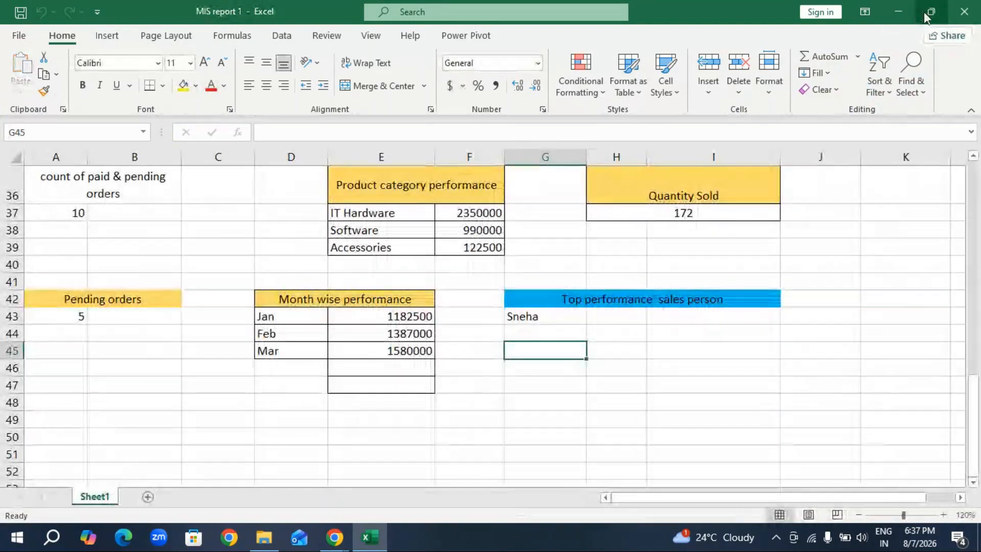
Review the MIS Report invoice table and its summary blocks, including the formula behind the number of invoices generated.
left_click(930, 13)
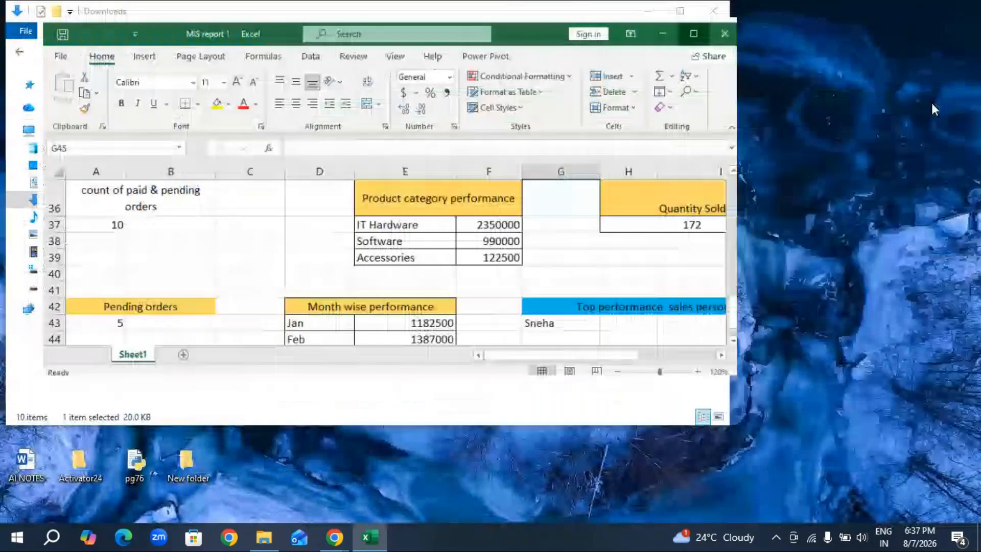
left_click(693, 34)
scroll(380, 261, "up", 12)
scroll(382, 262, "down", 1)
scroll(382, 262, "up", 1)
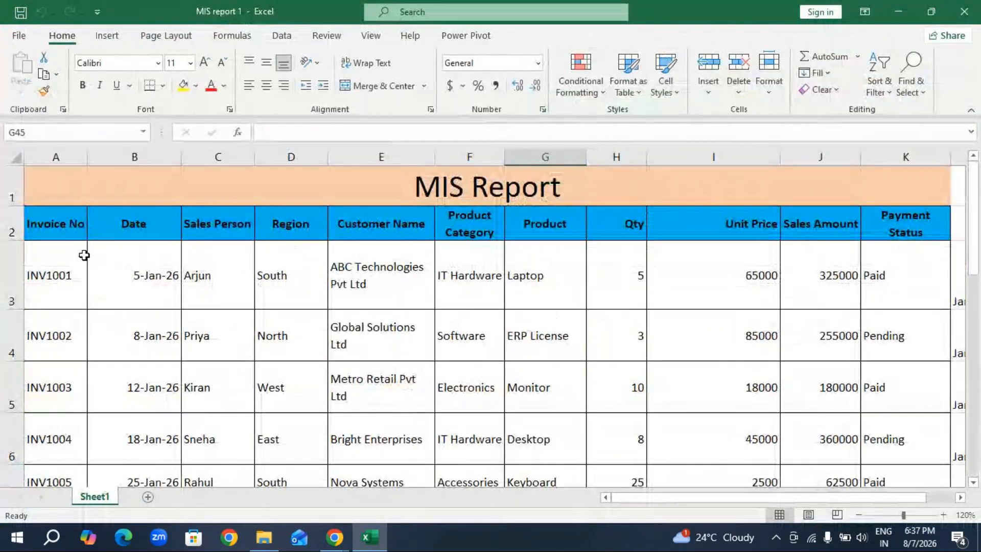
left_click(70, 221)
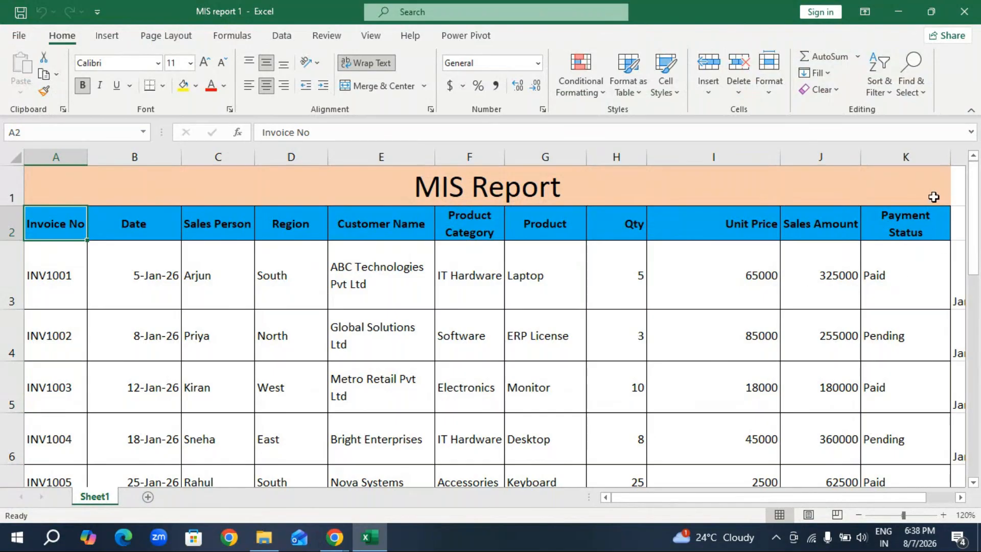
scroll(979, 383, "down", 4)
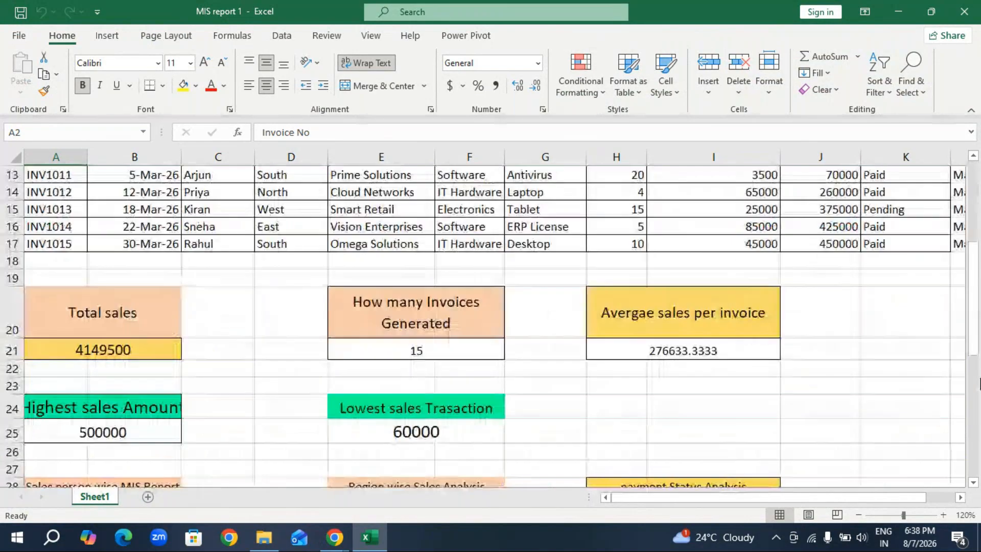
scroll(979, 383, "down", 2)
scroll(979, 383, "up", 7)
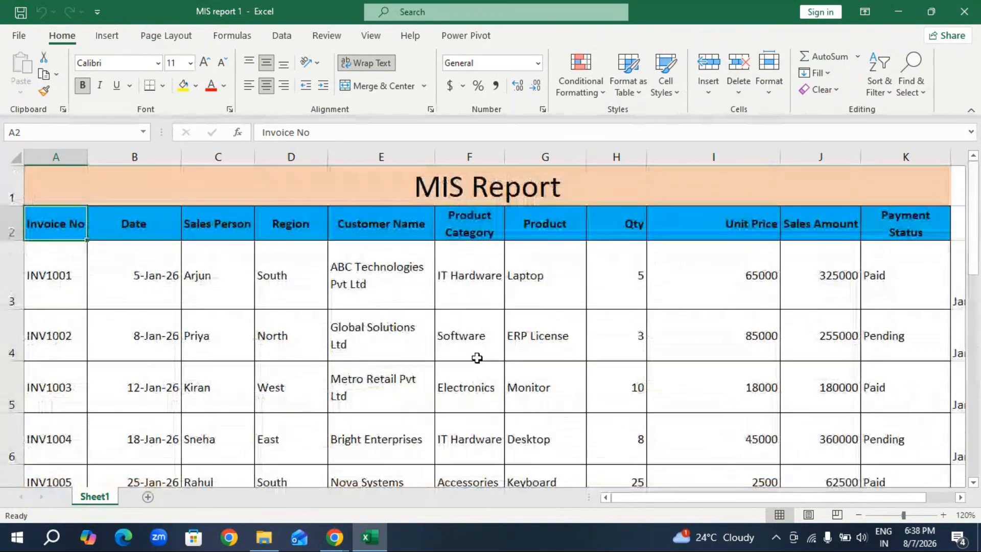
scroll(476, 357, "down", 5)
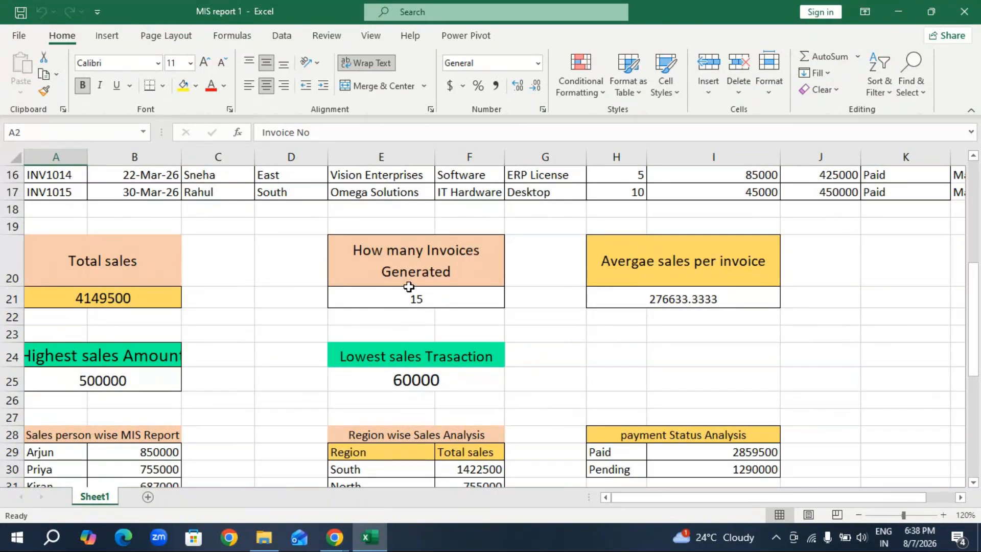
left_click(403, 298)
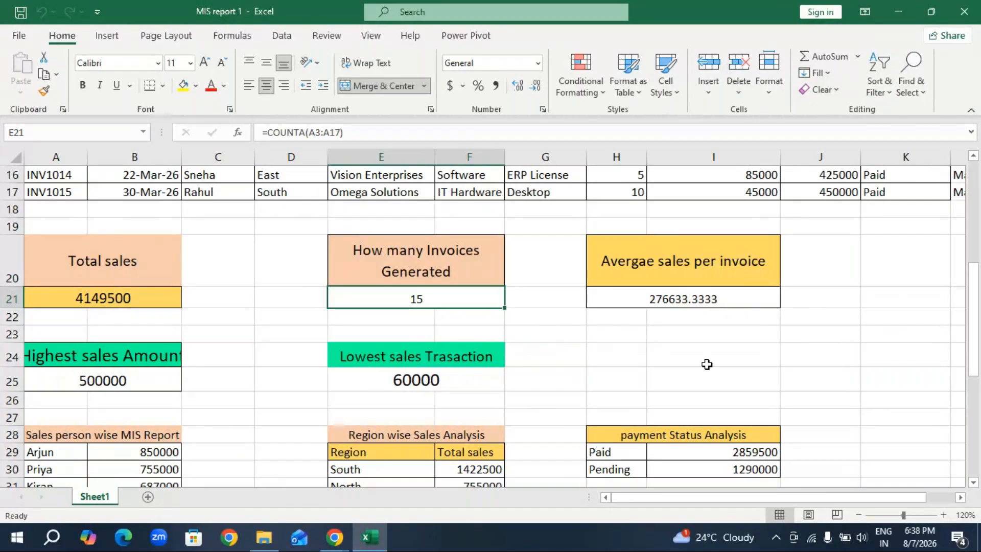
Widen column B so that the Highest sales Amount heading fits in its merged cell.
left_click(860, 515)
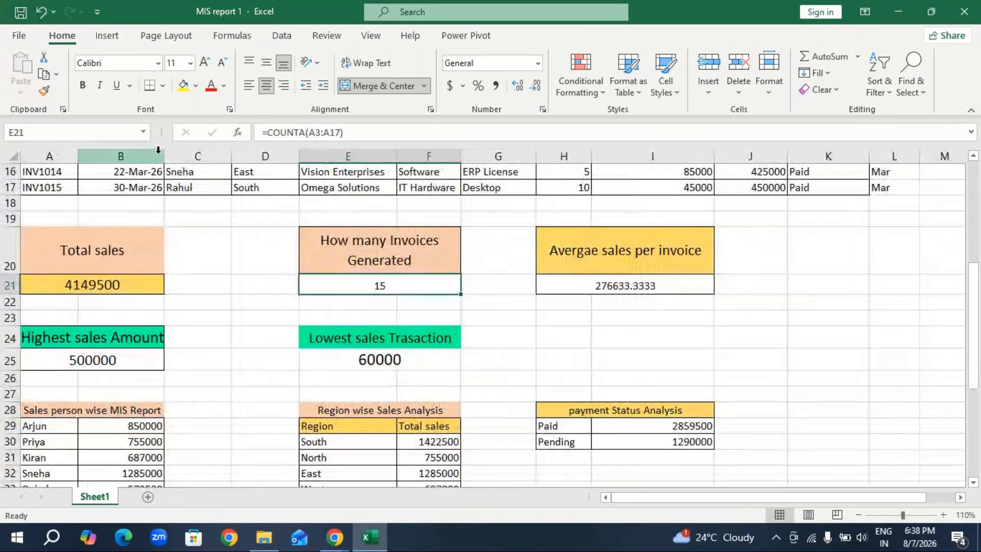
left_click_drag(164, 156, 180, 157)
Inspect the formulas behind the highest sales amount and the lowest sales transaction.
double_click(102, 360)
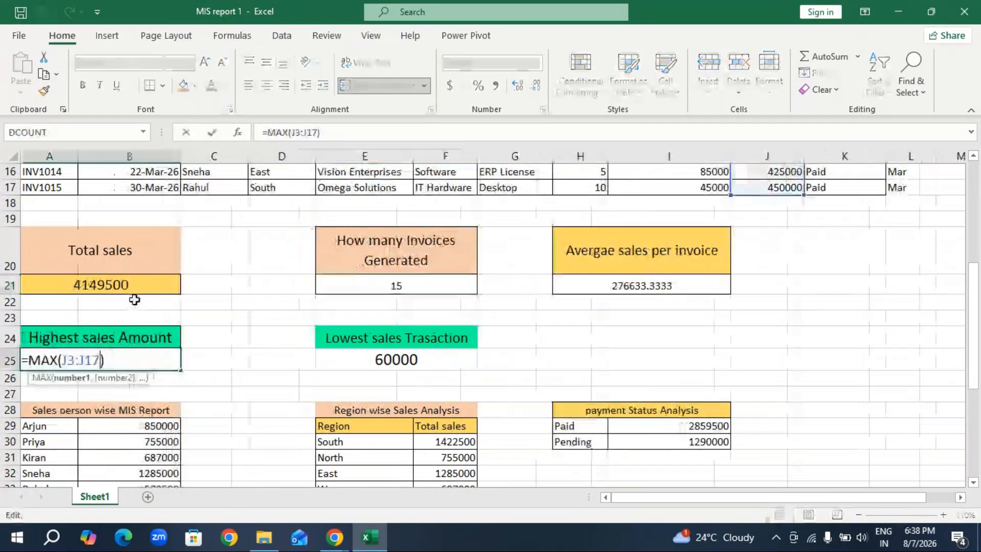
left_click_drag(237, 369, 238, 376)
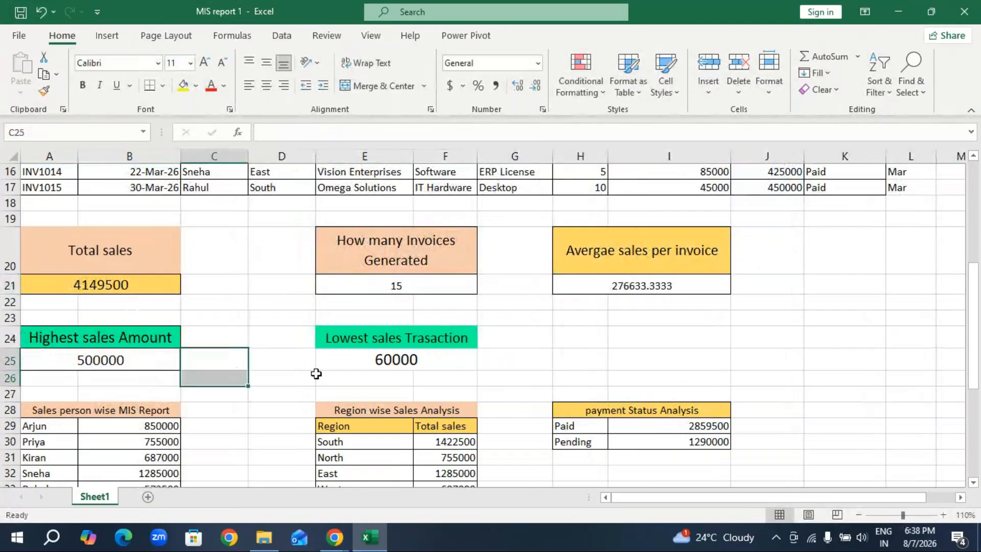
double_click(389, 359)
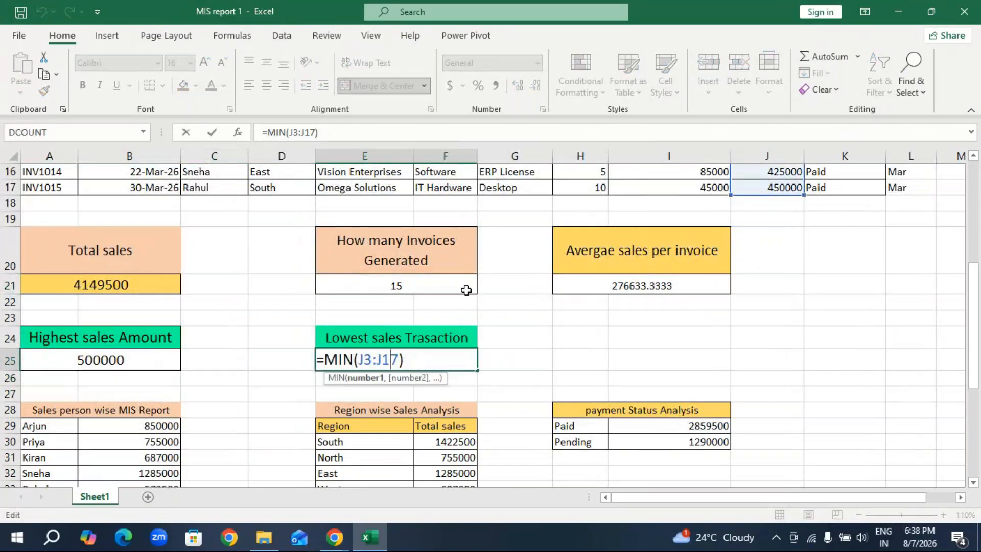
left_click(580, 340)
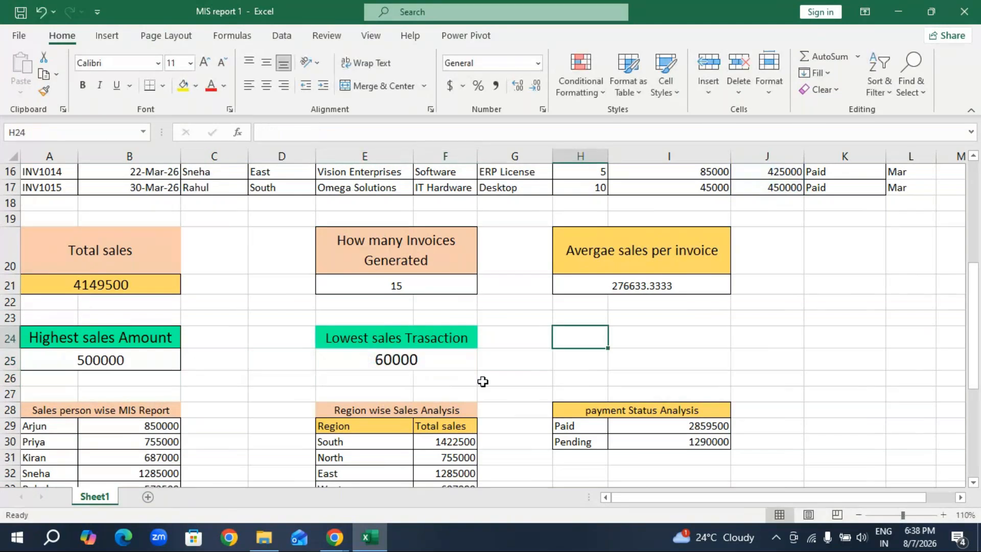
Examine the sales person wise totals against the invoice table and inspect the formula in cell B29.
scroll(483, 382, "down", 2)
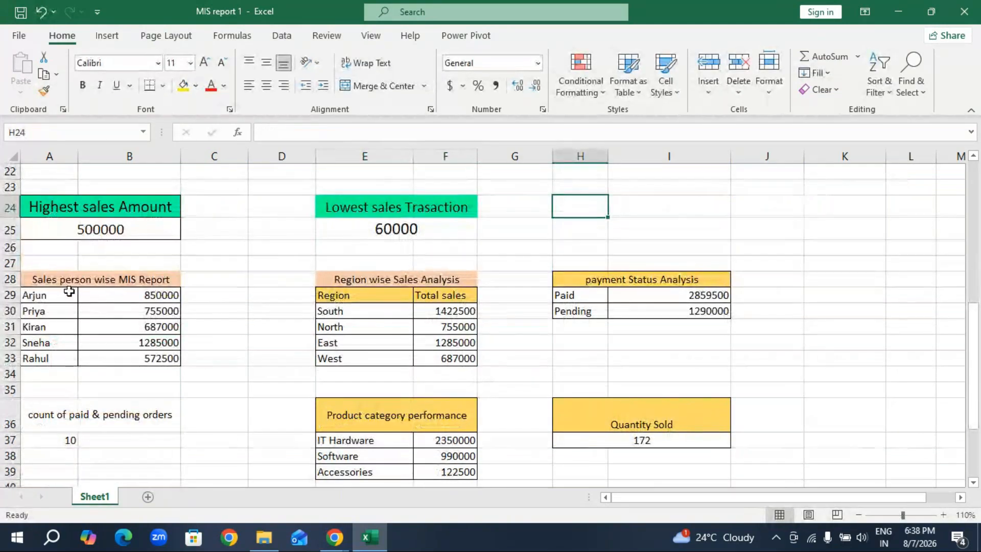
left_click_drag(162, 301, 163, 357)
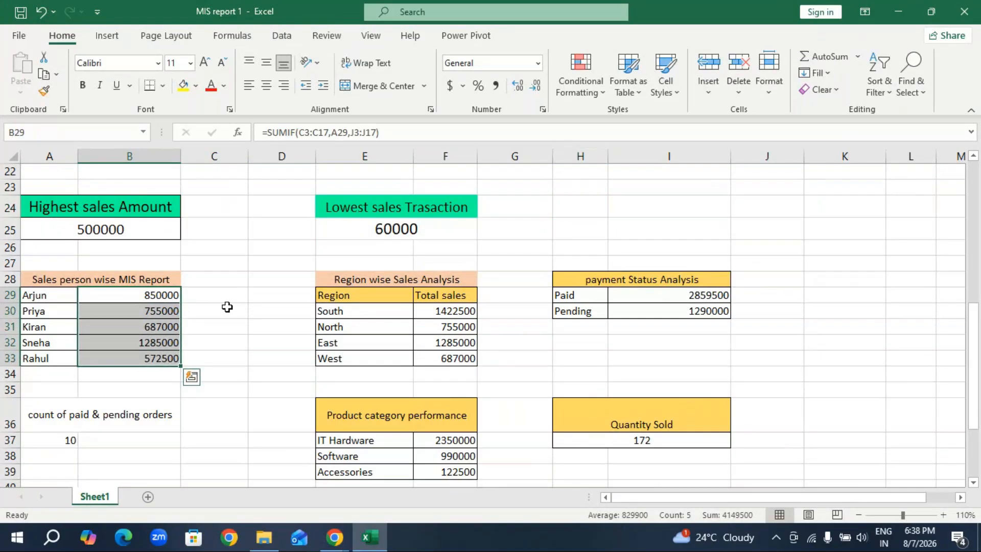
scroll(227, 306, "up", 7)
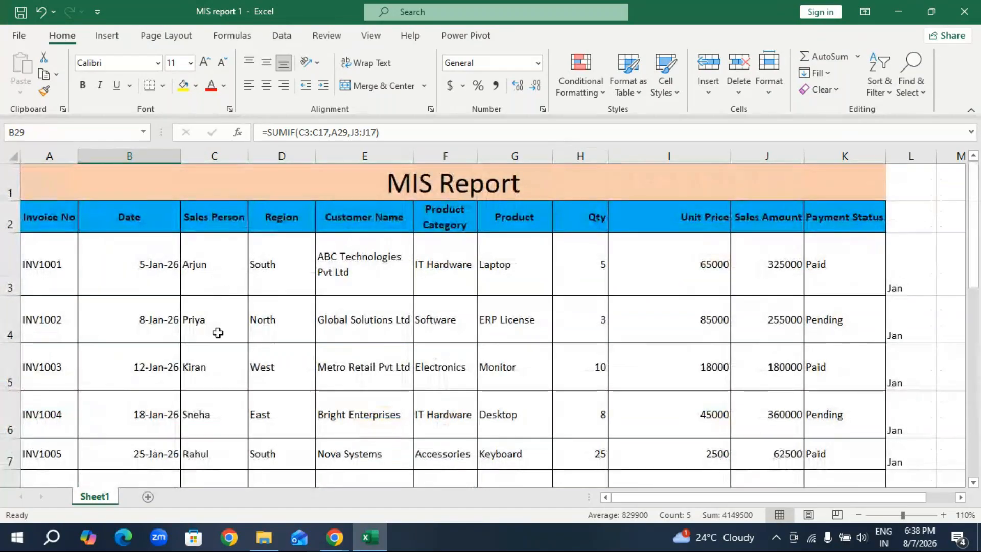
scroll(218, 332, "down", 1)
scroll(230, 373, "down", 2)
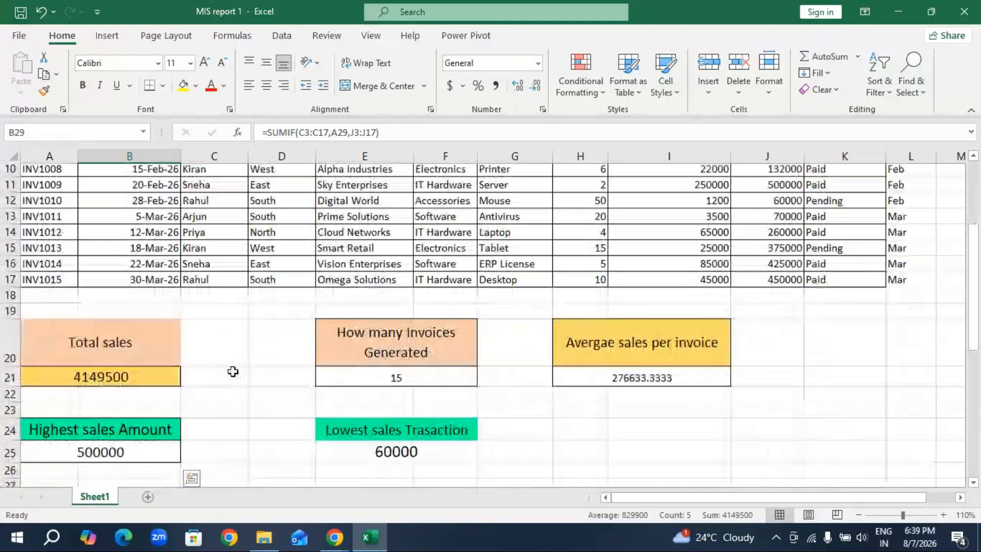
scroll(232, 376, "down", 4)
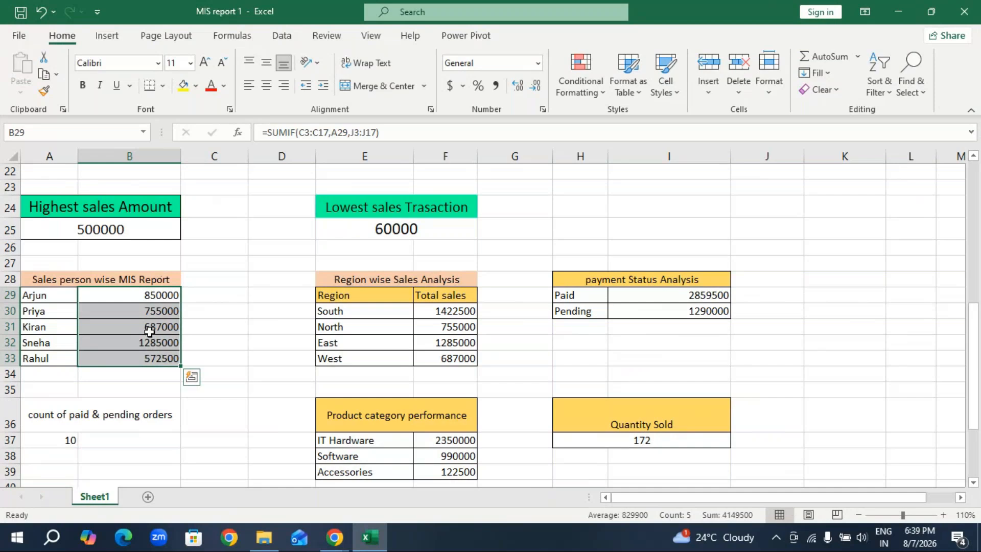
double_click(162, 295)
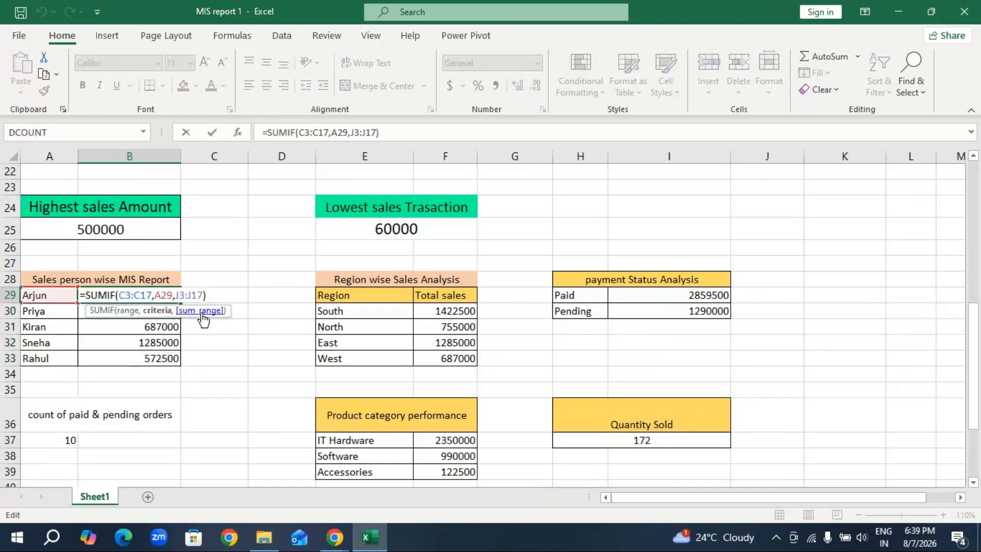
key("Escape")
left_click(218, 399)
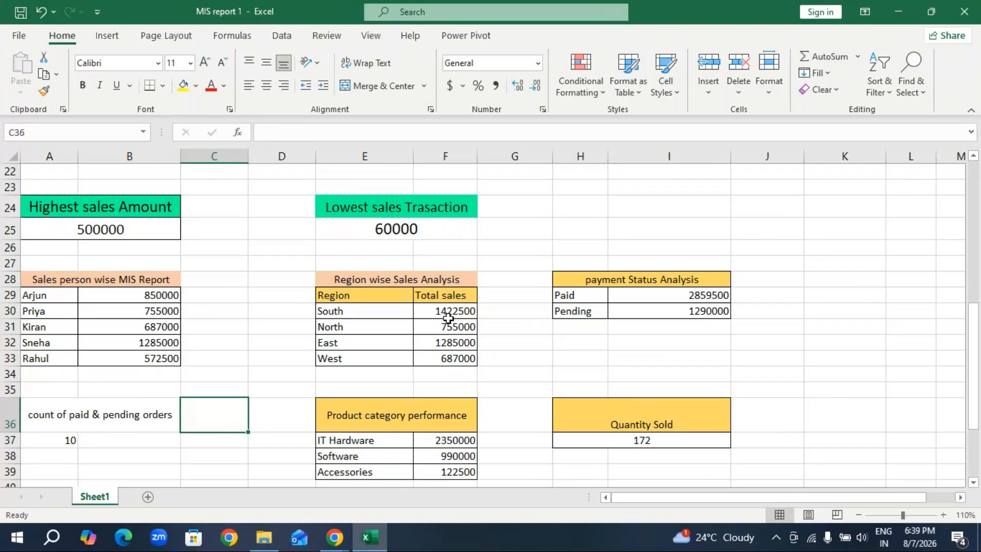
Inspect the formula for the South region's total in the Region wise Sales Analysis block.
double_click(447, 311)
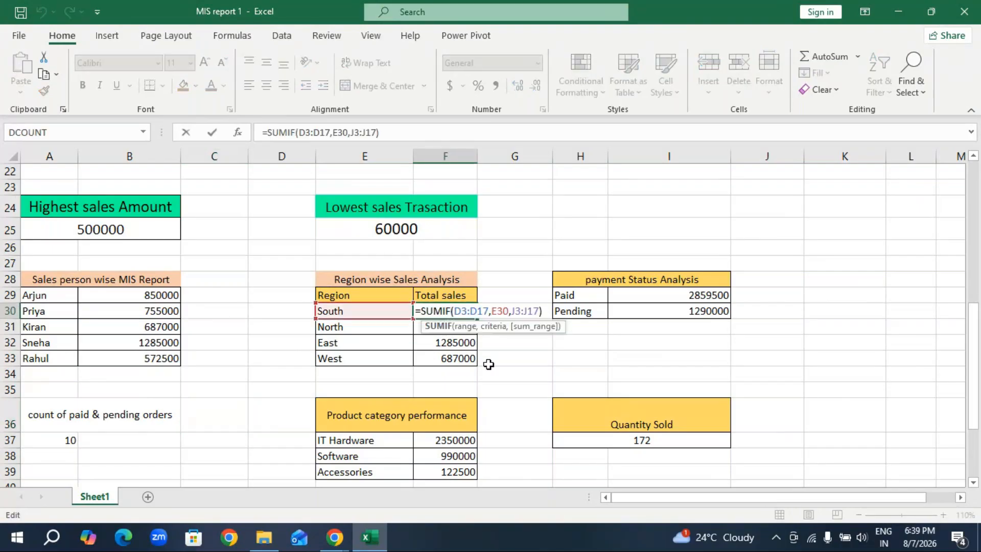
key("Escape")
left_click(531, 370)
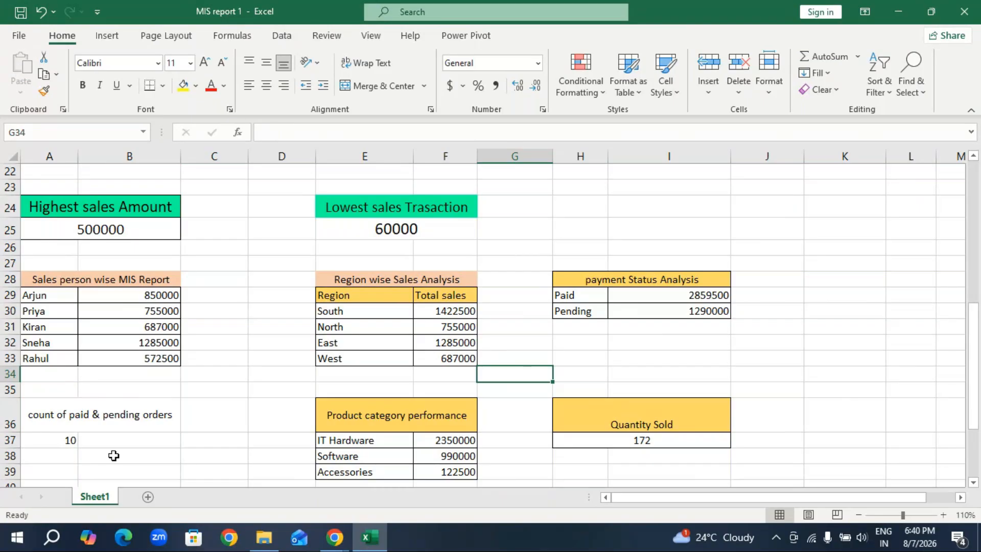
Inspect the formula behind the Paid total in the payment Status Analysis block.
double_click(698, 296)
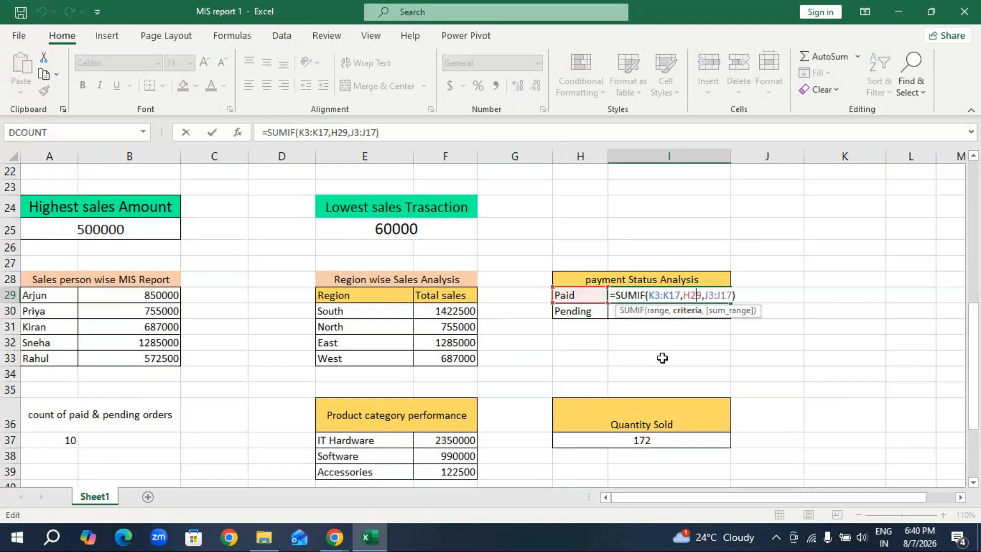
key("Return")
left_click(773, 325)
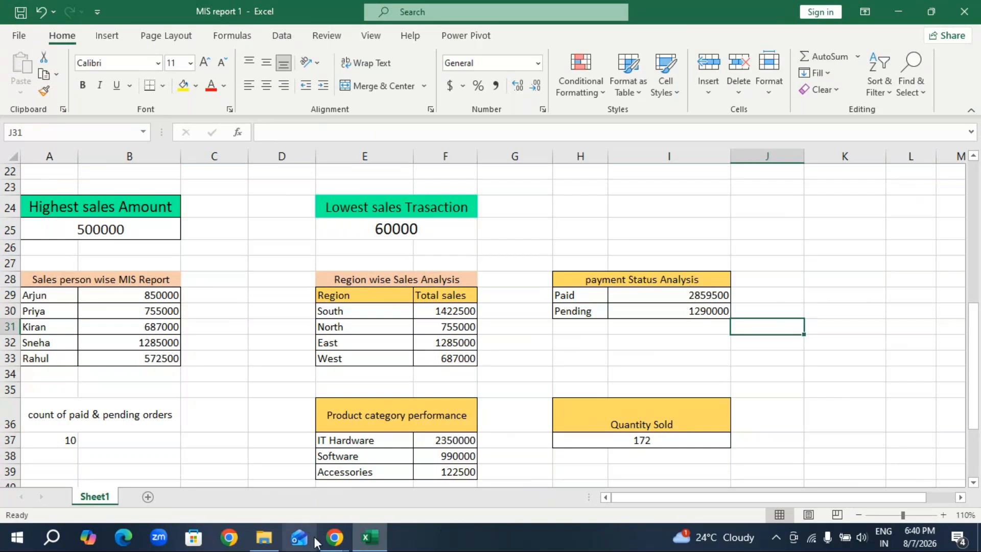
Check the GoTo Meeting window in Chrome, return to the Excel workbook and compare the Paid and Pending total formulas.
left_click(334, 536)
mouse_move(372, 516)
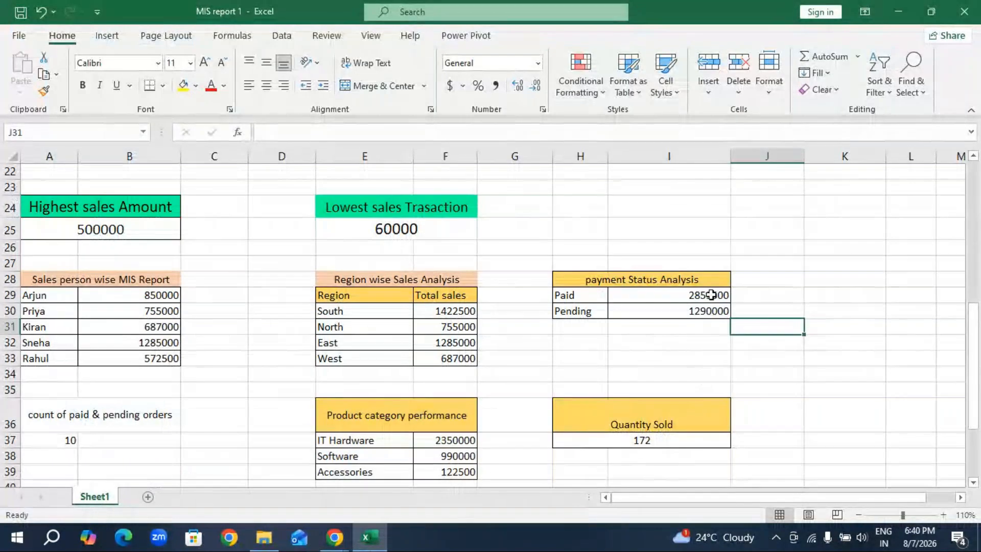
left_click(707, 296)
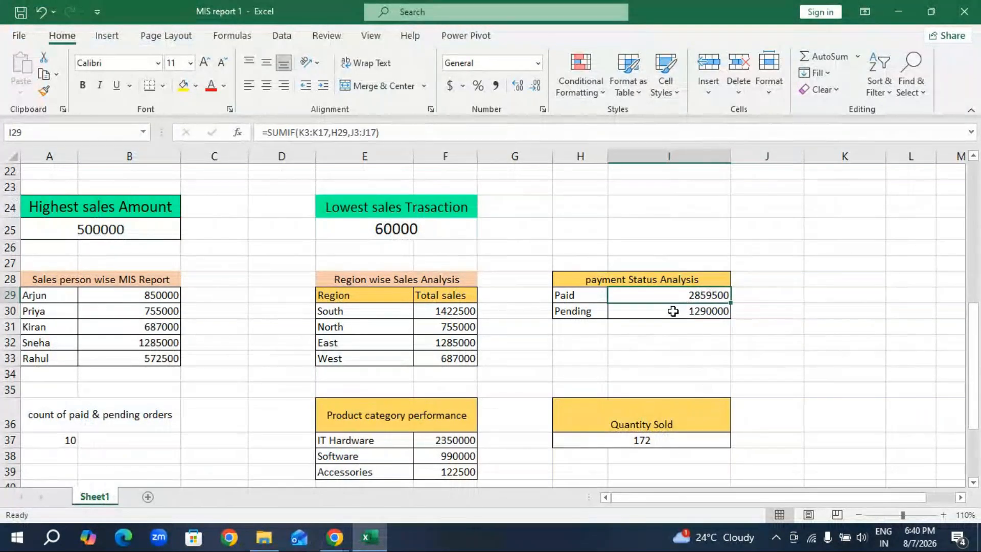
left_click(672, 309)
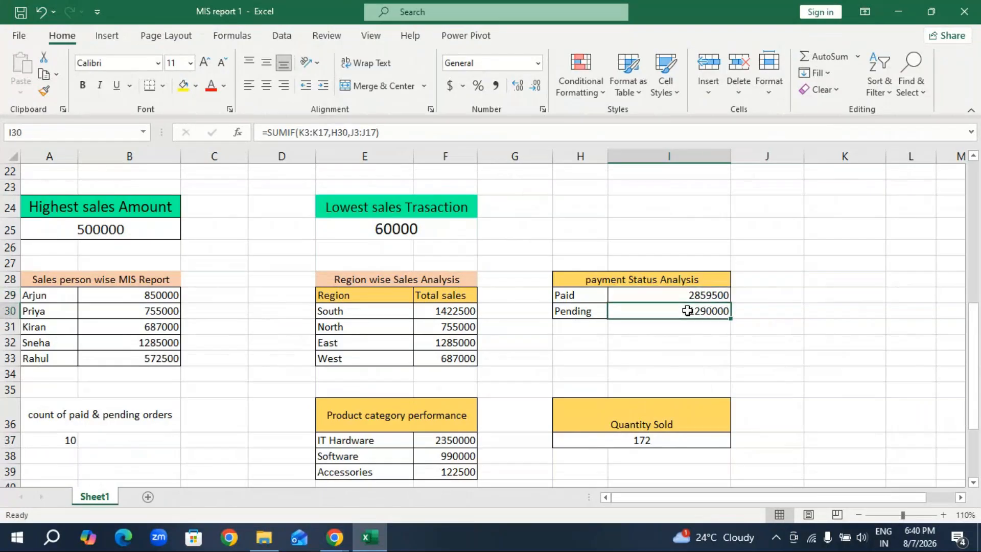
left_click(714, 293)
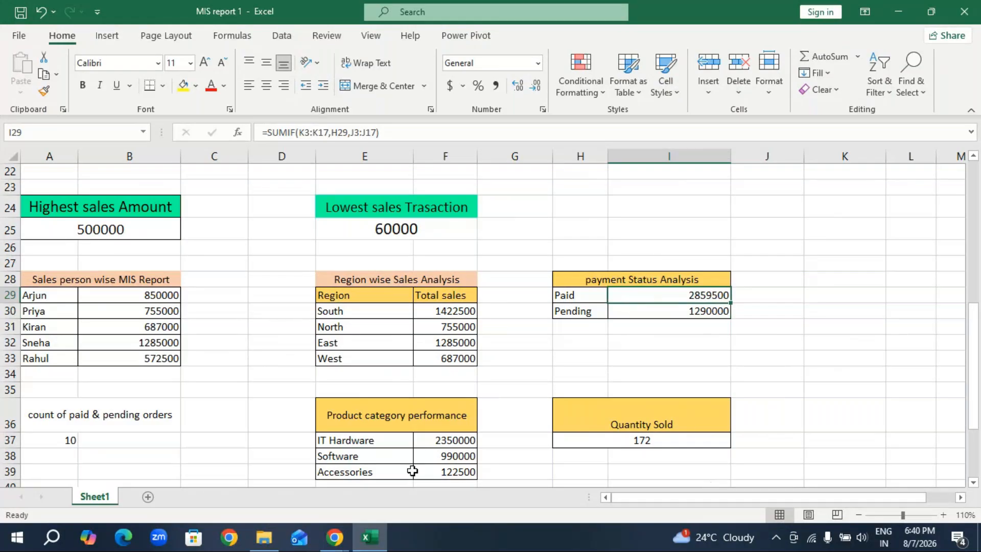
Inspect the formula for the IT Hardware total in the Product category performance block.
scroll(215, 412, "down", 2)
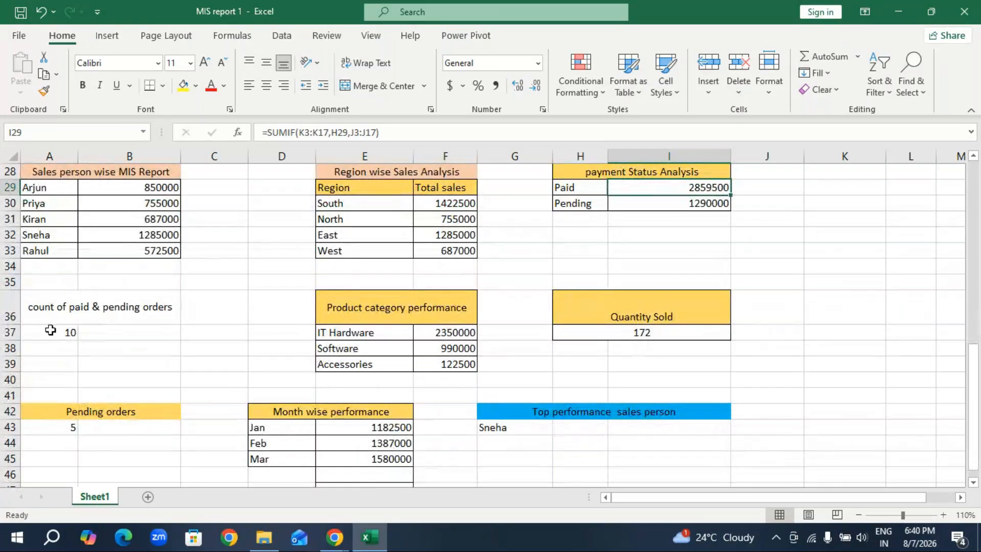
left_click(432, 333)
double_click(438, 333)
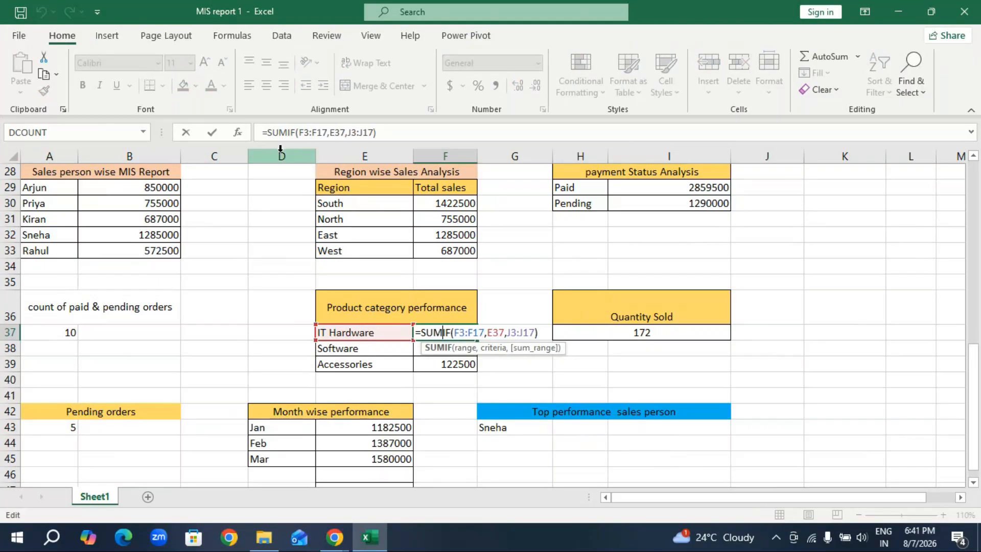
key("Return")
left_click(595, 365)
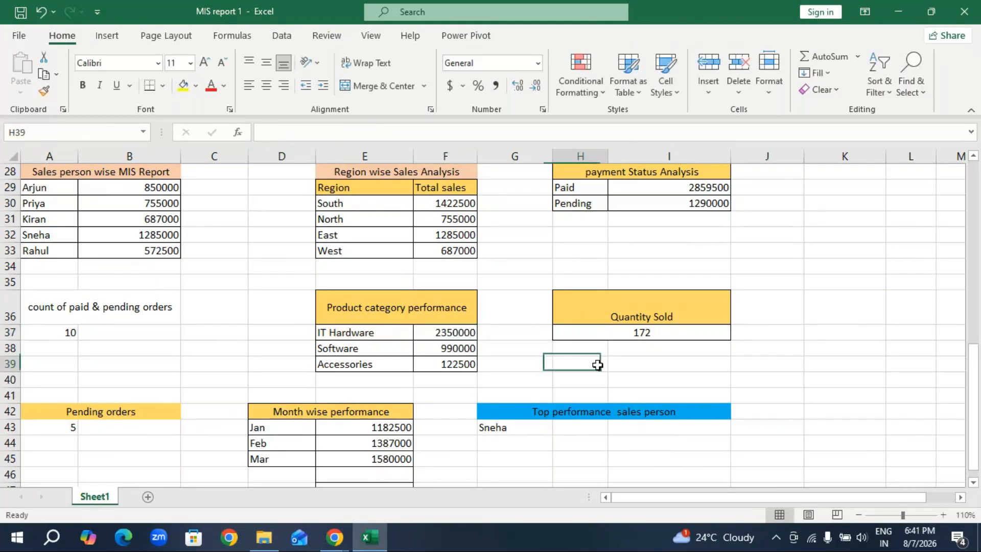
Inspect the formulas behind the Quantity Sold total and the Pending orders count.
left_click(632, 333)
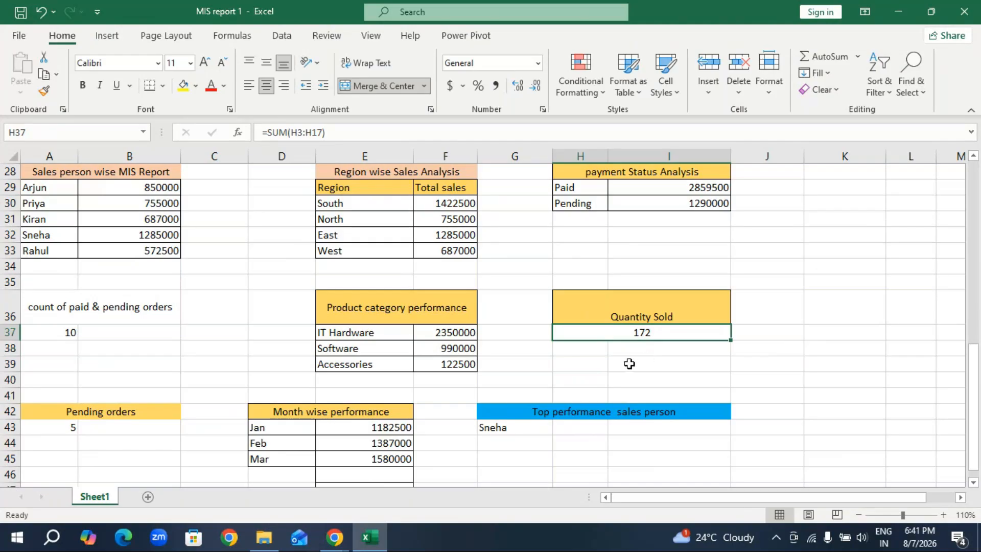
scroll(115, 356, "down", 2)
left_click(32, 332)
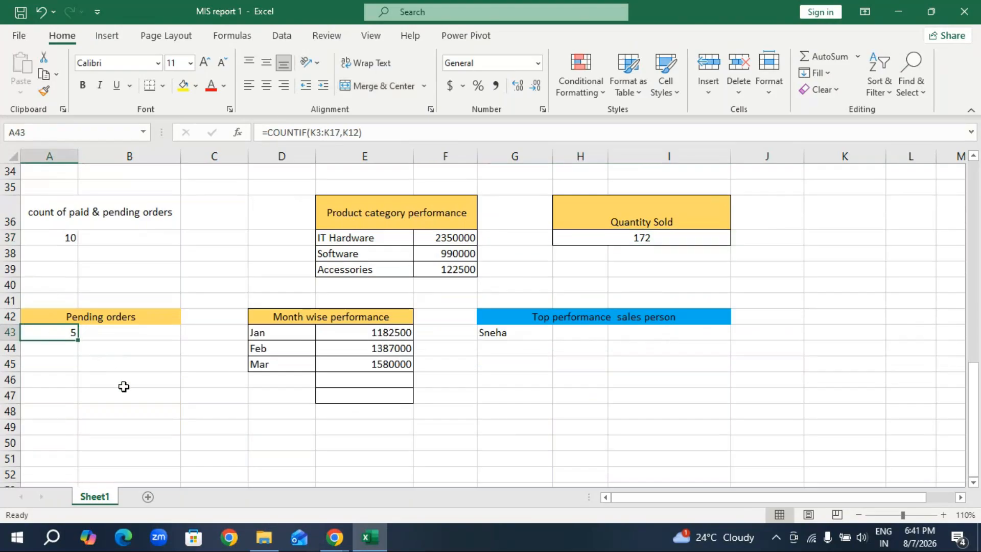
left_click(262, 427)
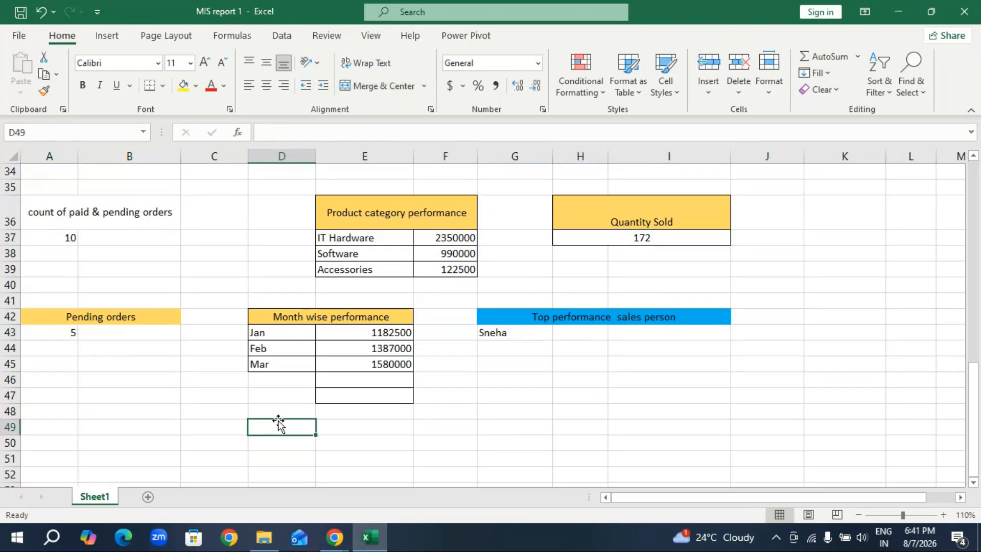
Inspect the Jan, Feb and Mar total formulas in the Month wise performance block.
left_click(394, 335)
left_click(393, 346)
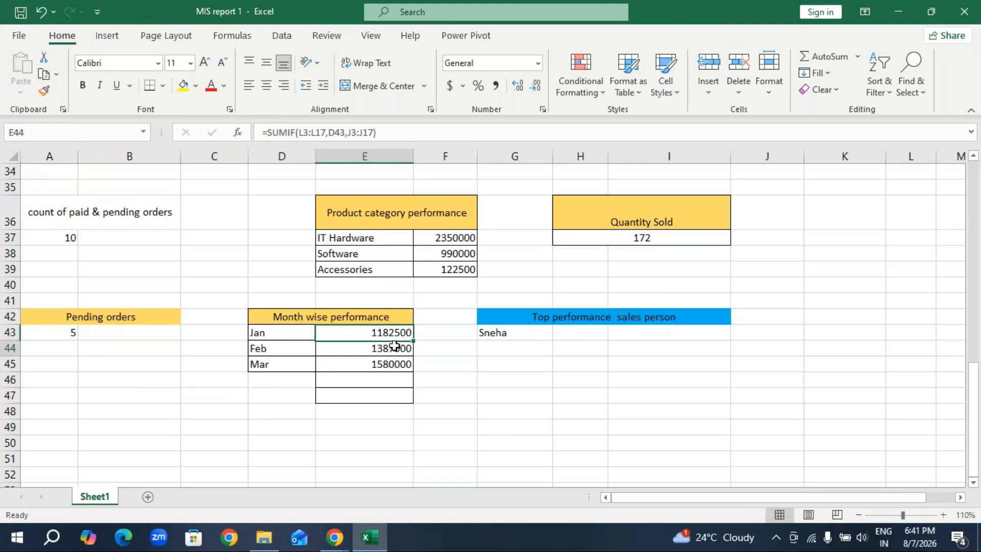
left_click(386, 360)
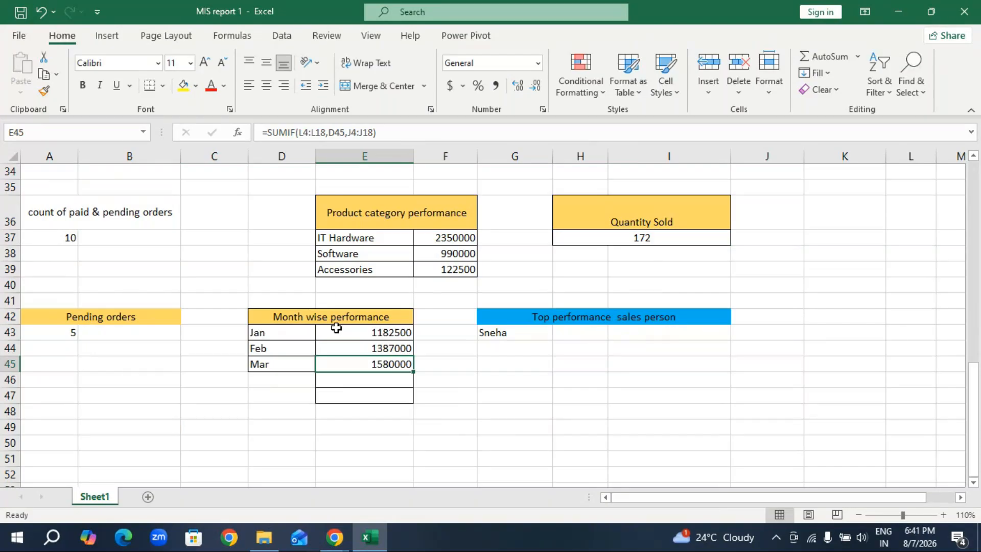
double_click(370, 332)
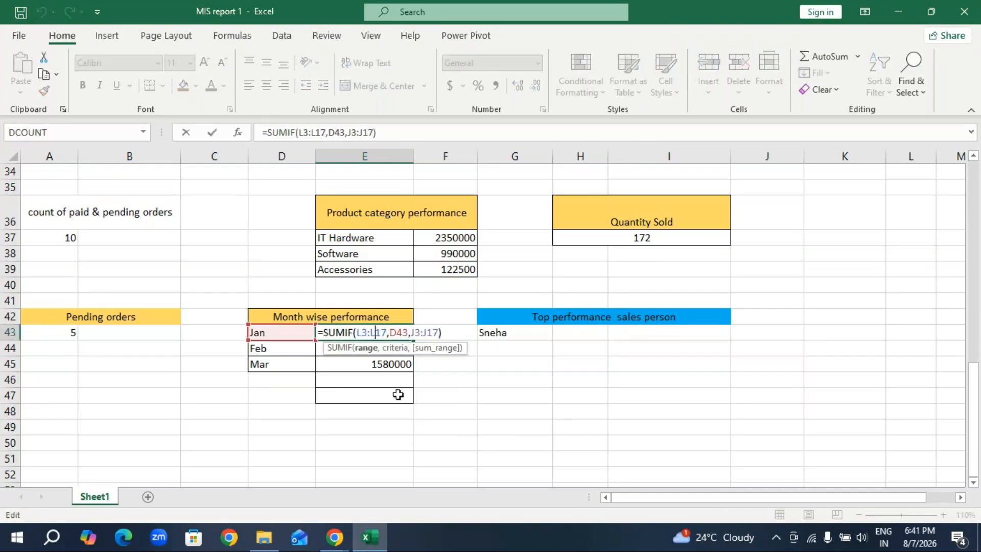
key("Return")
left_click(464, 407)
Inspect the formula for the Top performance sales person in G43 and the name range A29:A33 it refers to.
left_click(564, 320)
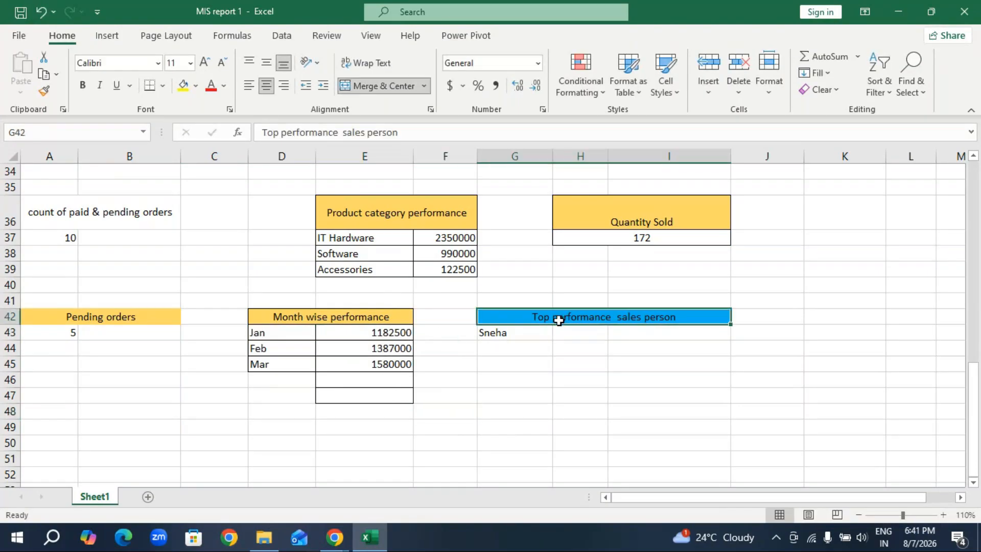
left_click(526, 335)
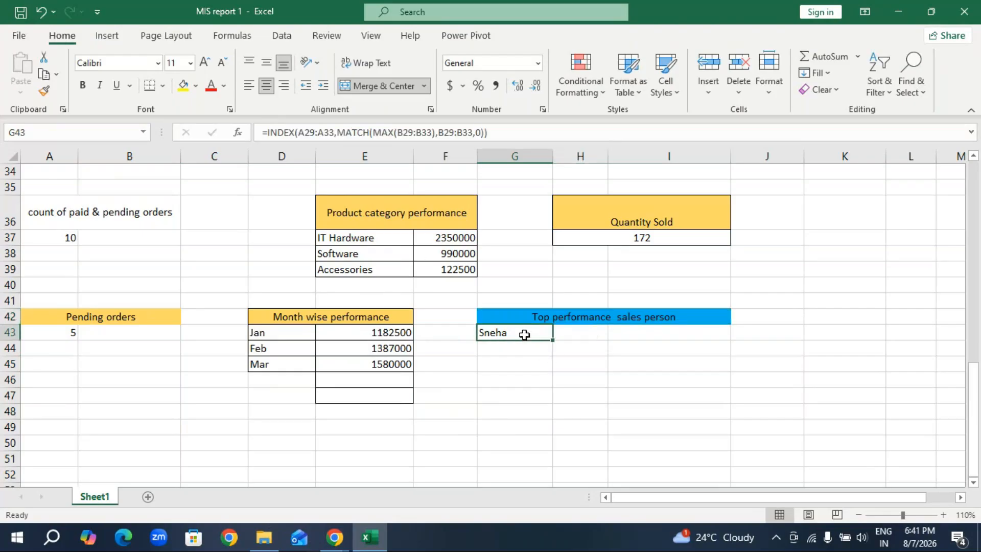
scroll(53, 249, "up", 3)
left_click_drag(53, 249, 41, 309)
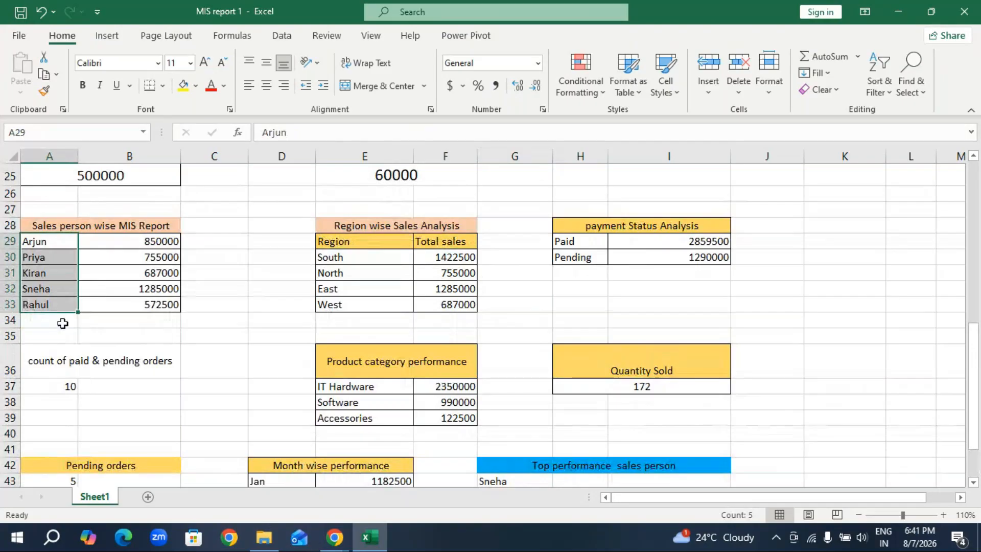
scroll(479, 445, "down", 2)
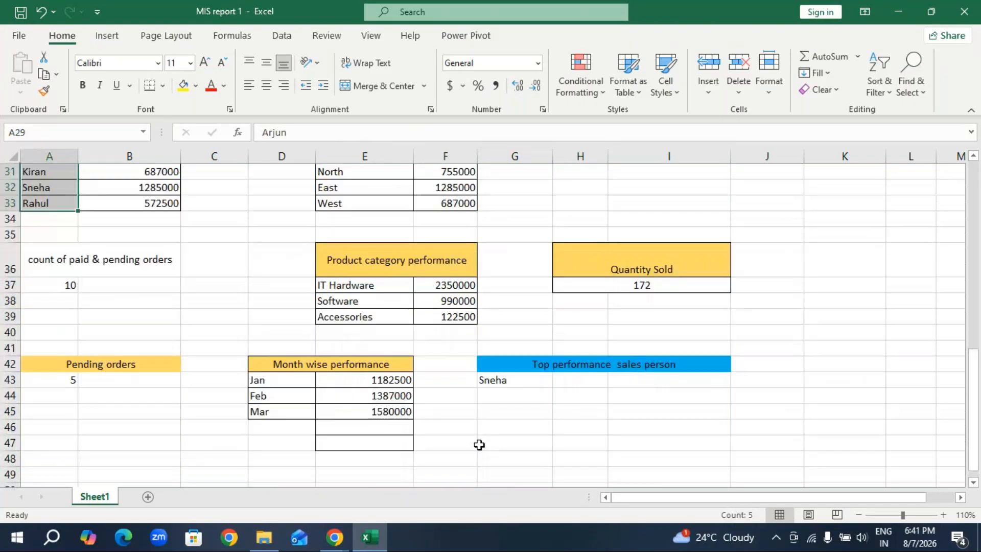
scroll(477, 444, "down", 1)
double_click(523, 332)
left_click(539, 414)
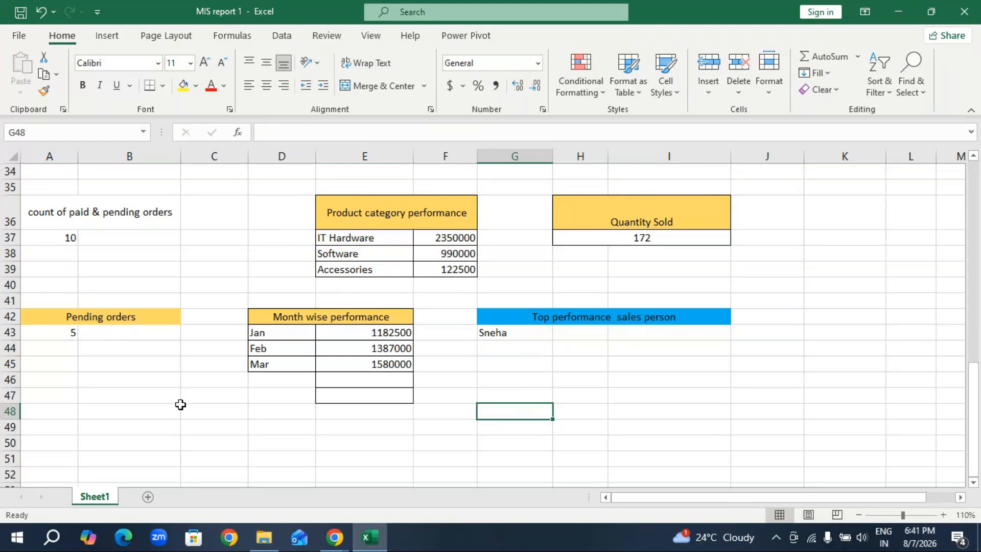
Enter the note "find the position of that highest value" in cell B50 below the report blocks.
scroll(79, 340, "down", 2)
left_click(112, 327)
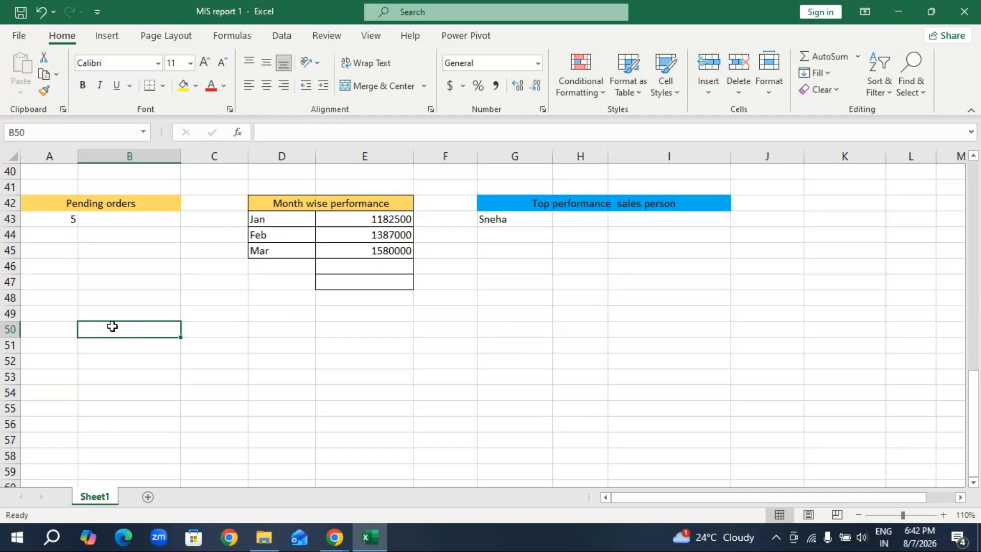
type("find")
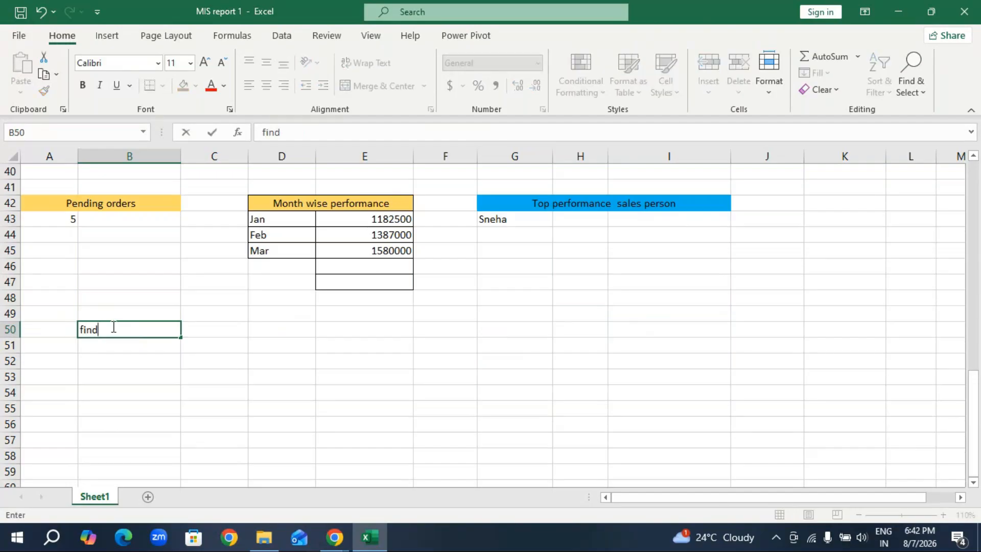
type(" the")
type("position of that highest value")
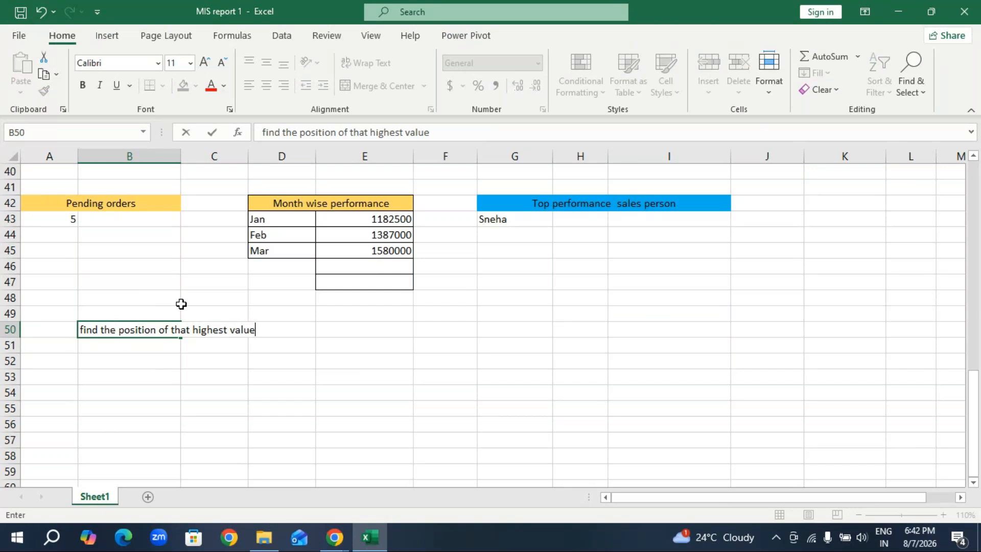
Examine the sales person wise totals in B29:B33 to identify the range holding the highest value.
scroll(162, 311, "up", 5)
left_click_drag(167, 235, 160, 304)
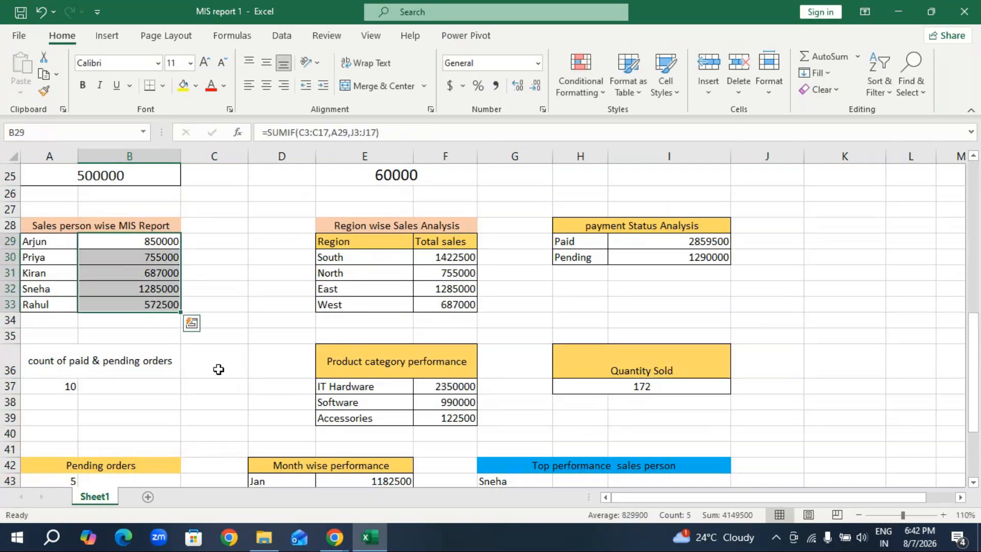
scroll(219, 363, "down", 6)
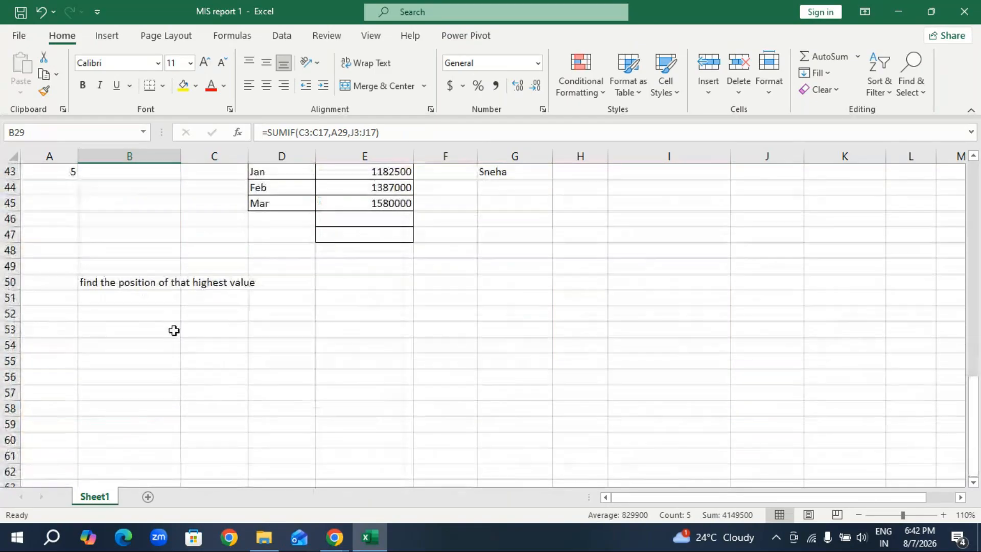
Start a MATCH formula in cell B52 with B32 as the lookup value.
left_click(141, 317)
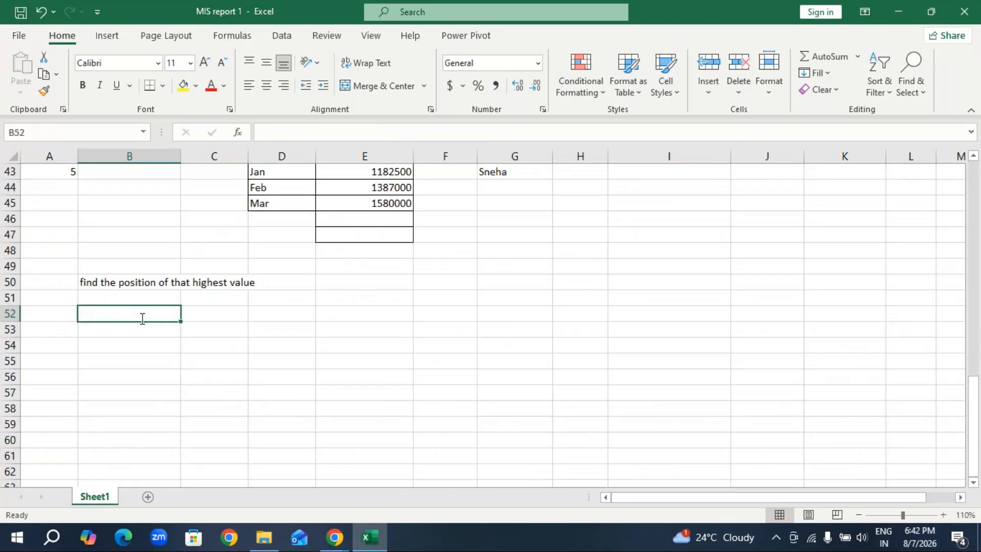
type("=match")
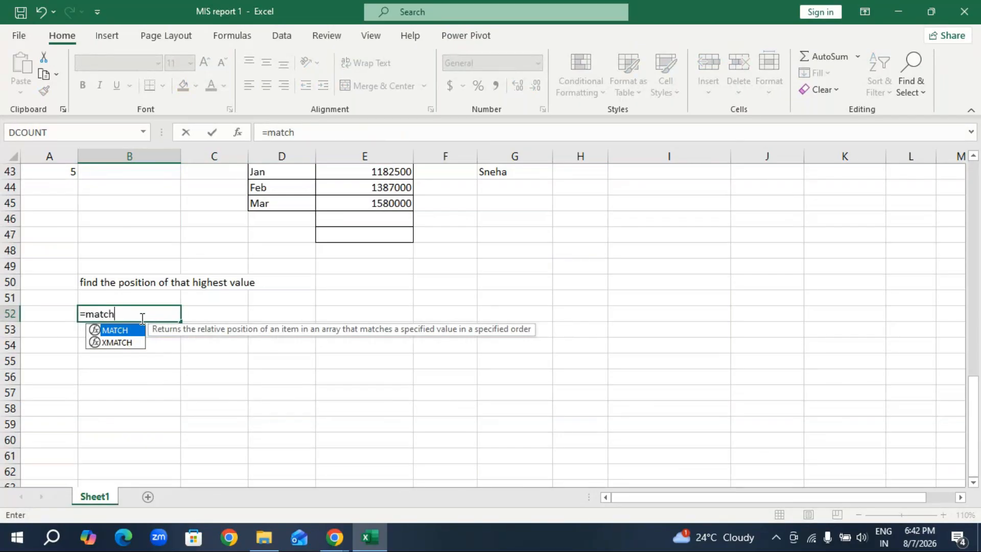
key("Tab")
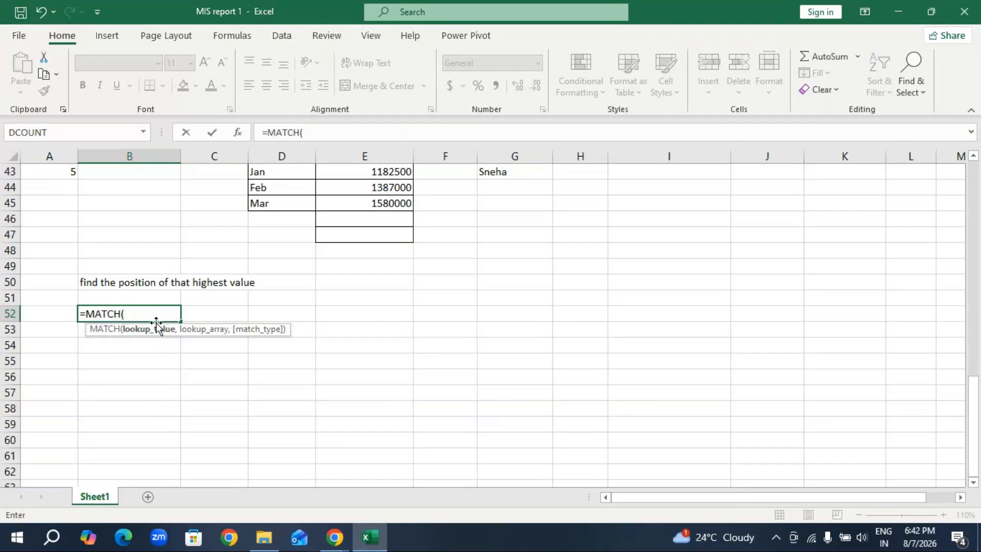
scroll(158, 297, "up", 1)
scroll(158, 297, "up", 3)
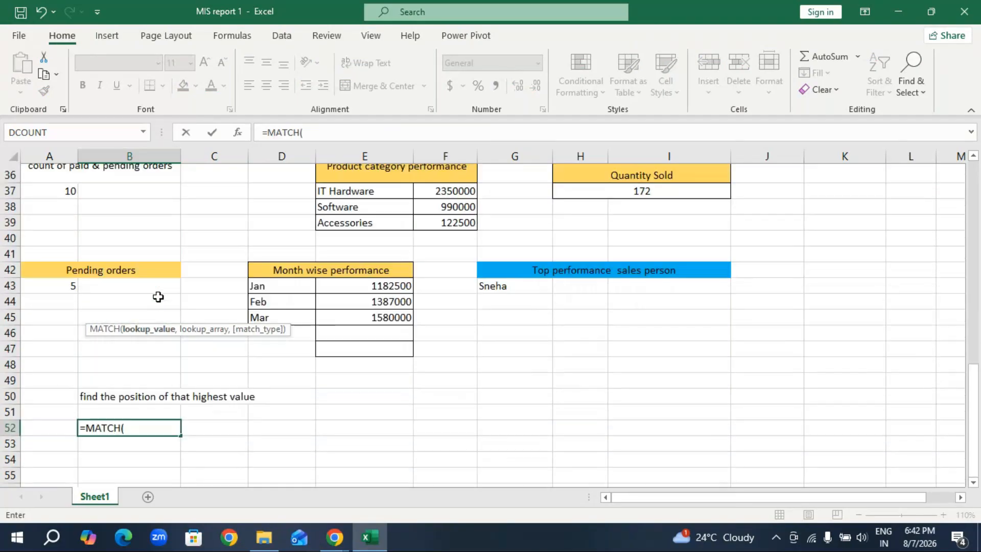
scroll(158, 297, "up", 3)
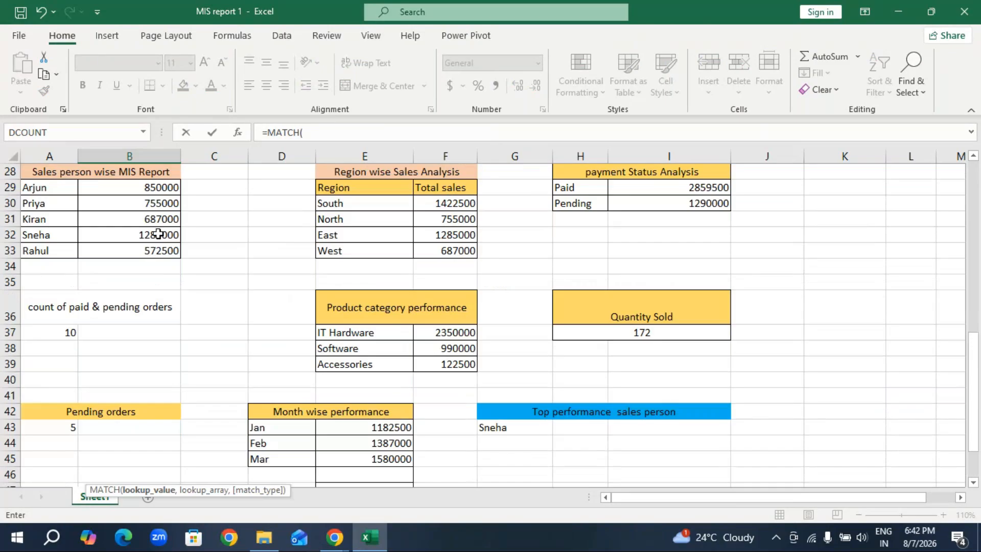
left_click(165, 234)
scroll(159, 289, "down", 3)
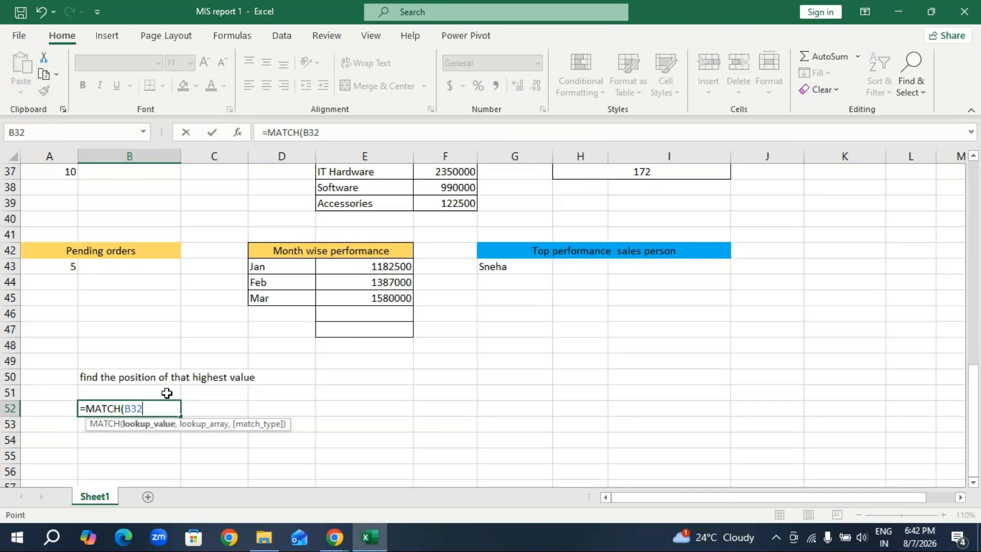
Complete the MATCH formula in B52 with lookup array B29:B33 and match type 0 for an exact match.
type(",")
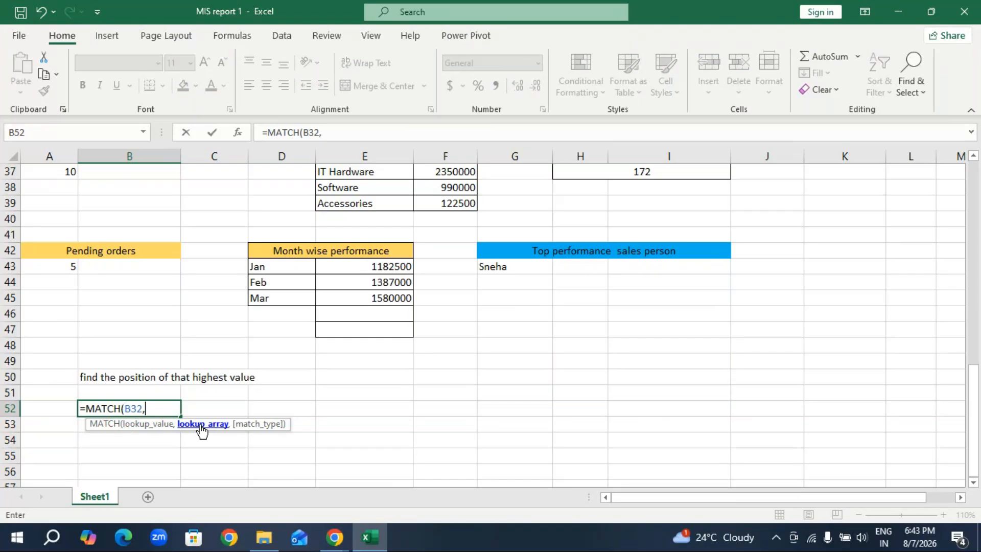
scroll(209, 392, "up", 3)
left_click_drag(169, 189, 166, 250)
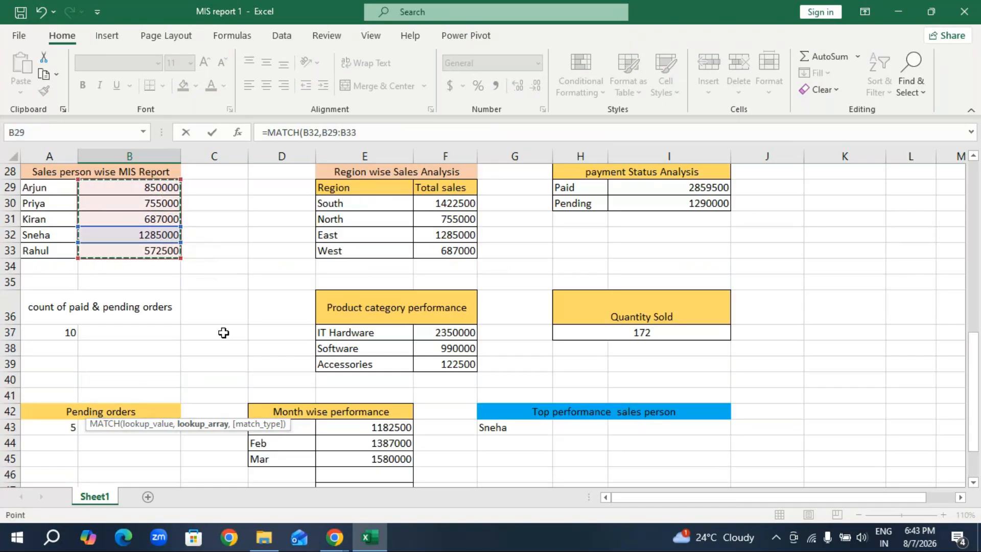
scroll(224, 333, "down", 4)
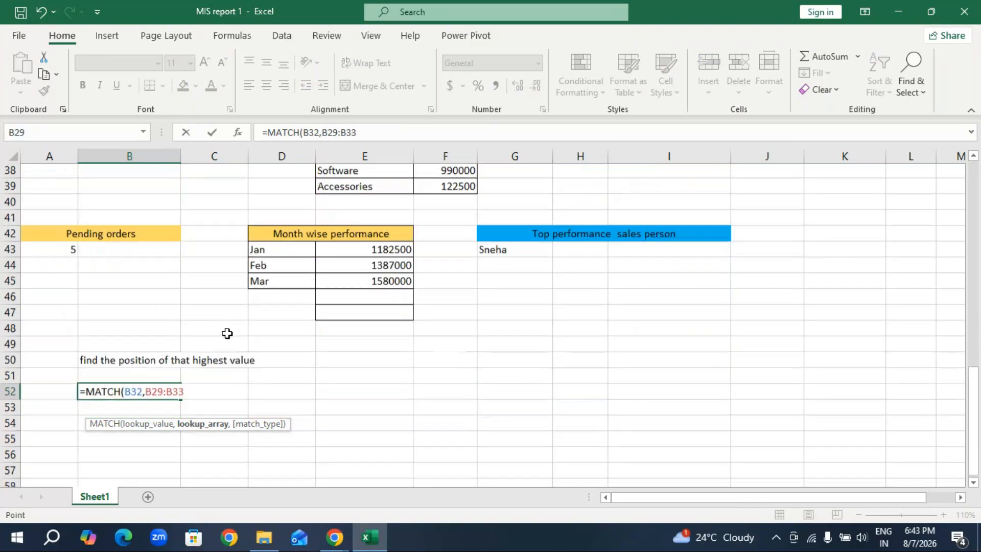
type(",")
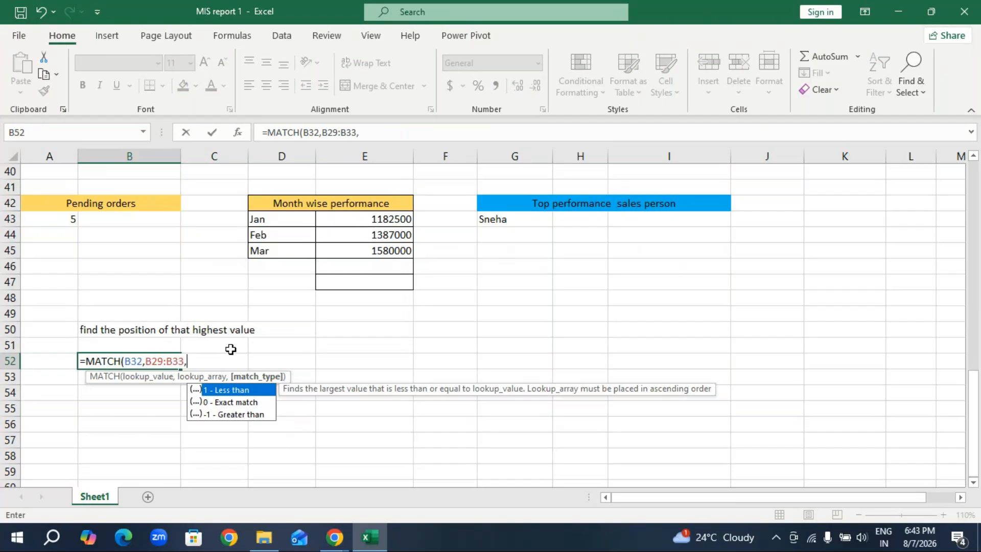
double_click(238, 403)
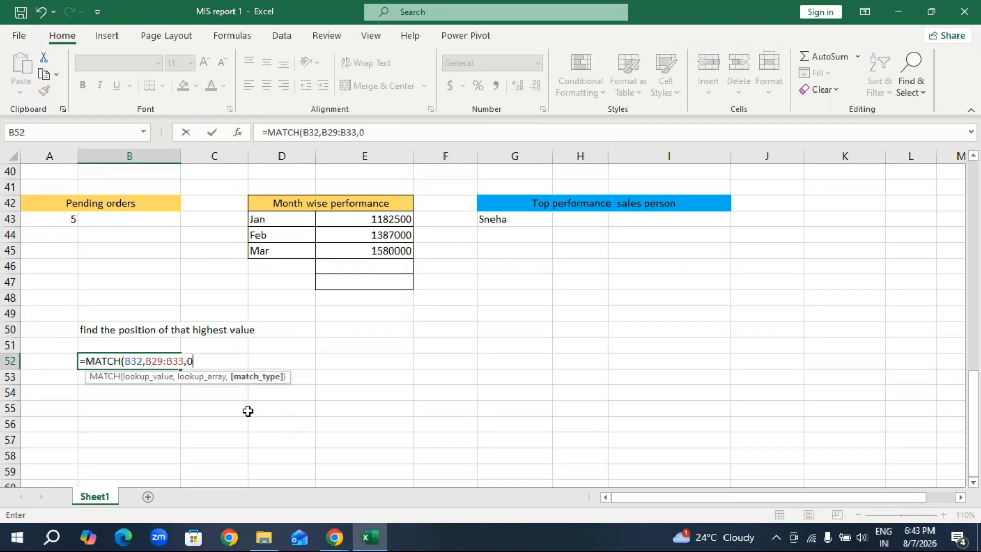
type(")")
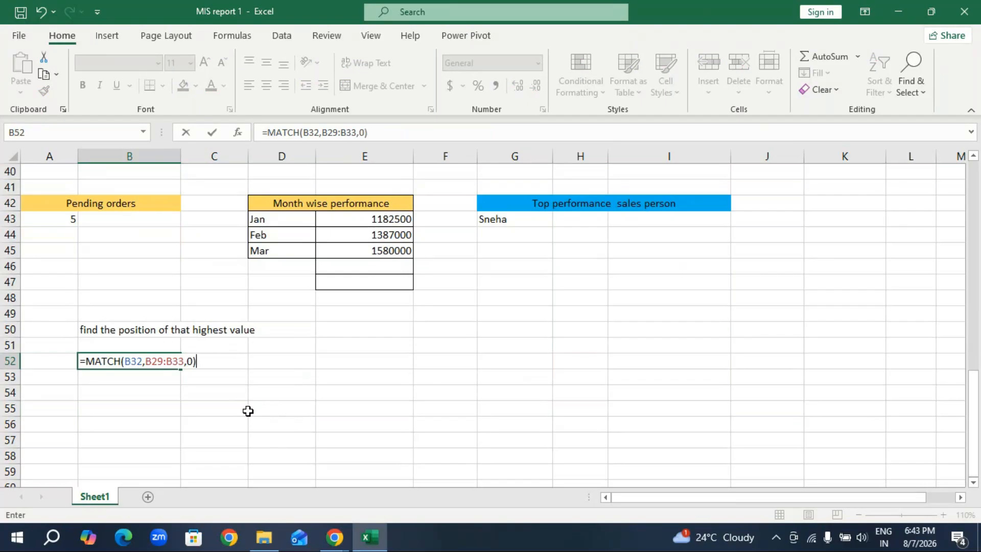
key("Return")
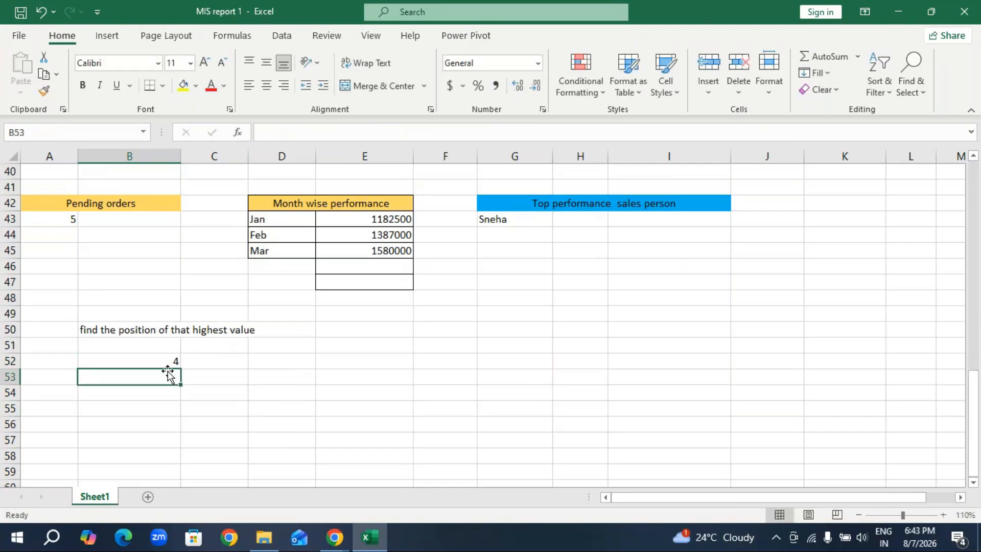
left_click(153, 363)
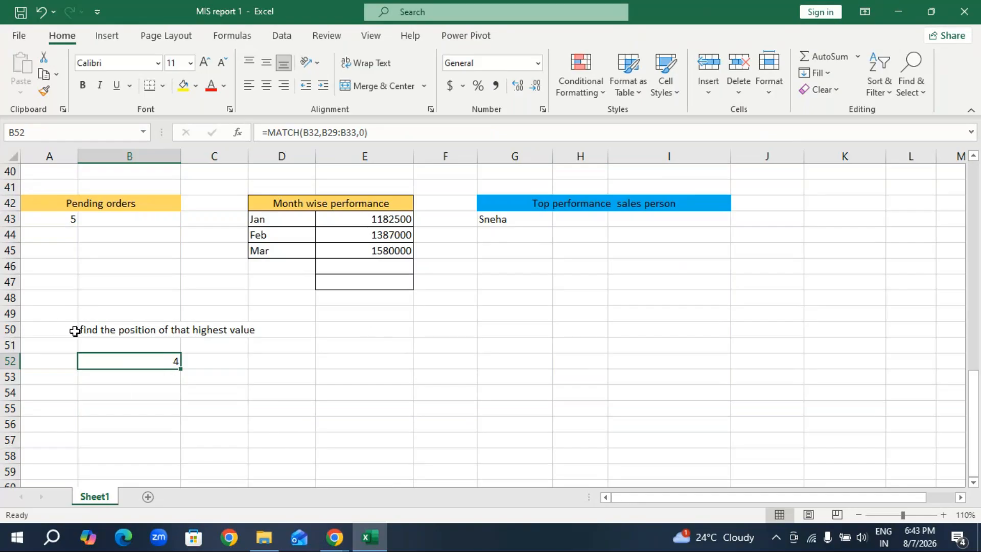
Merge and center the "find the position of that highest value" heading across B50:D50 and fill it with light gold.
left_click(119, 332)
left_click_drag(119, 332, 260, 331)
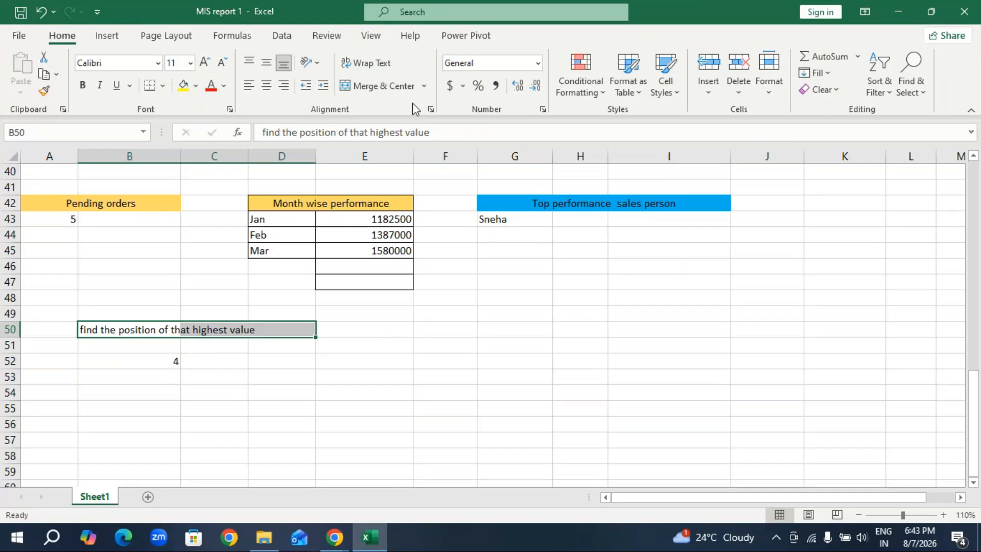
left_click(385, 85)
left_click(196, 85)
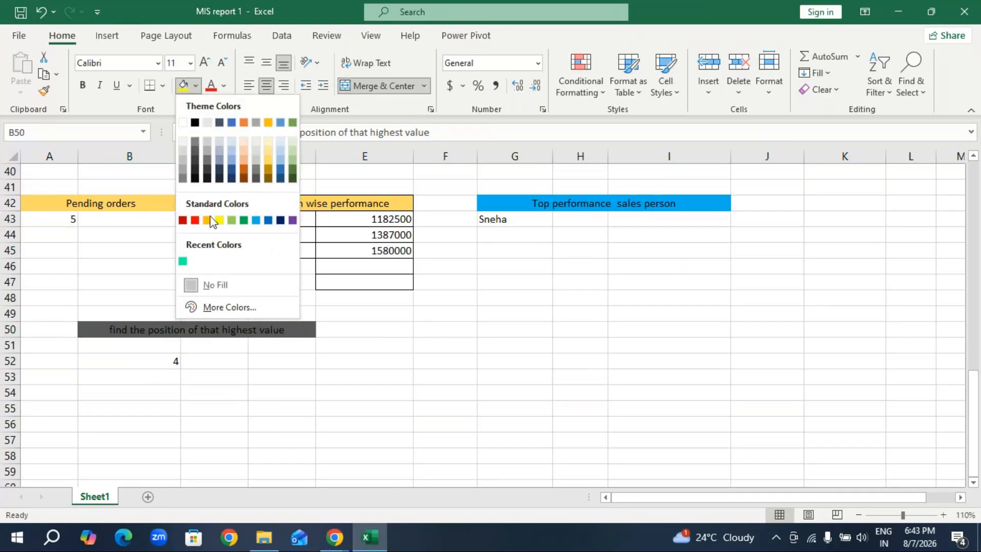
left_click(268, 160)
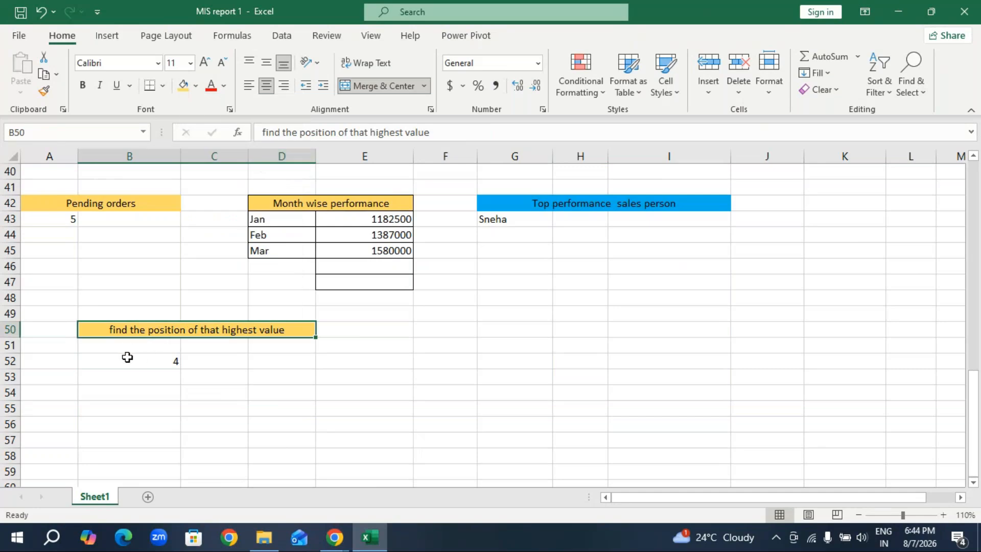
Move the MATCH result up to B51 directly under its heading and apply all borders to B50:D51.
left_click(157, 355)
left_click_drag(158, 356, 250, 346)
left_click(163, 86)
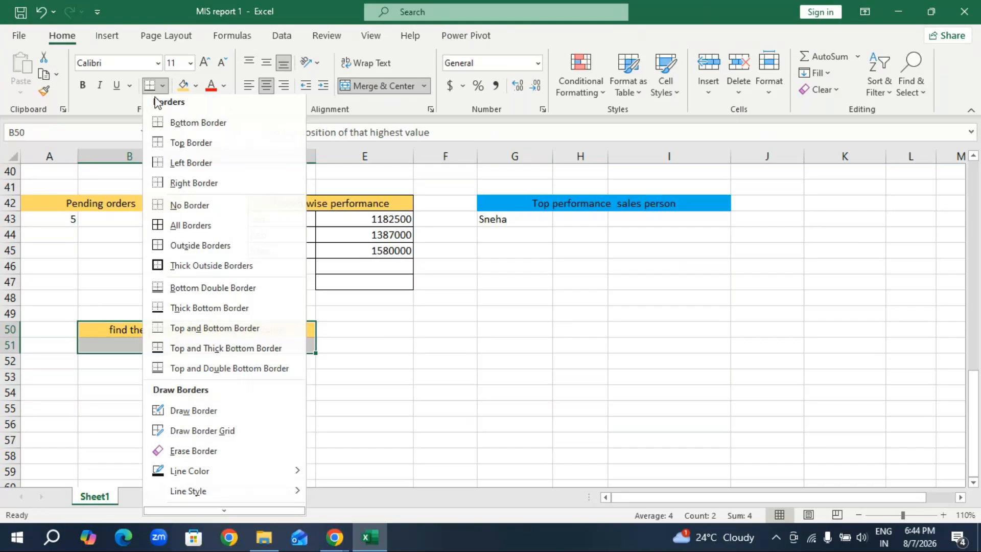
left_click(179, 232)
left_click(287, 450)
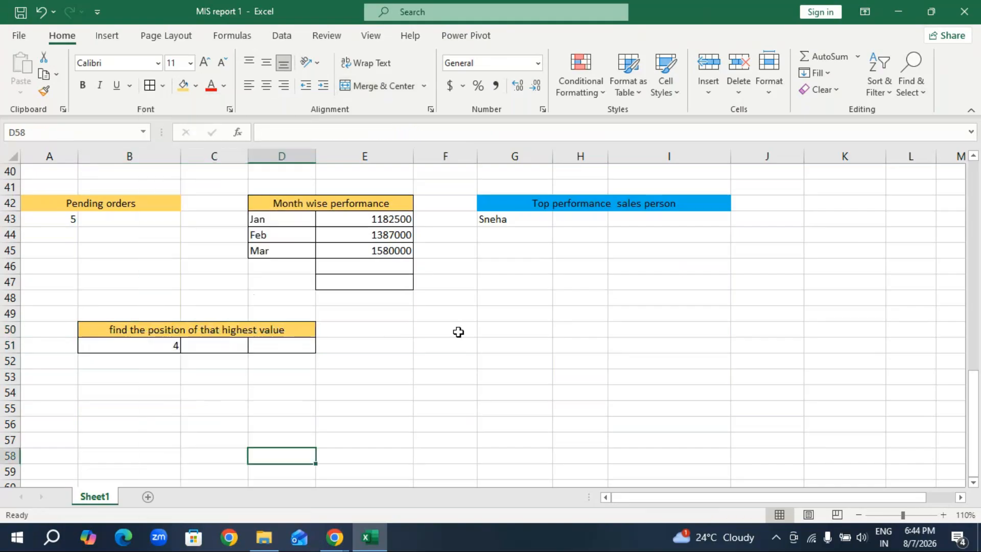
Enter the note "returns the sales person name from the 4th position" in cell G50.
left_click(509, 331)
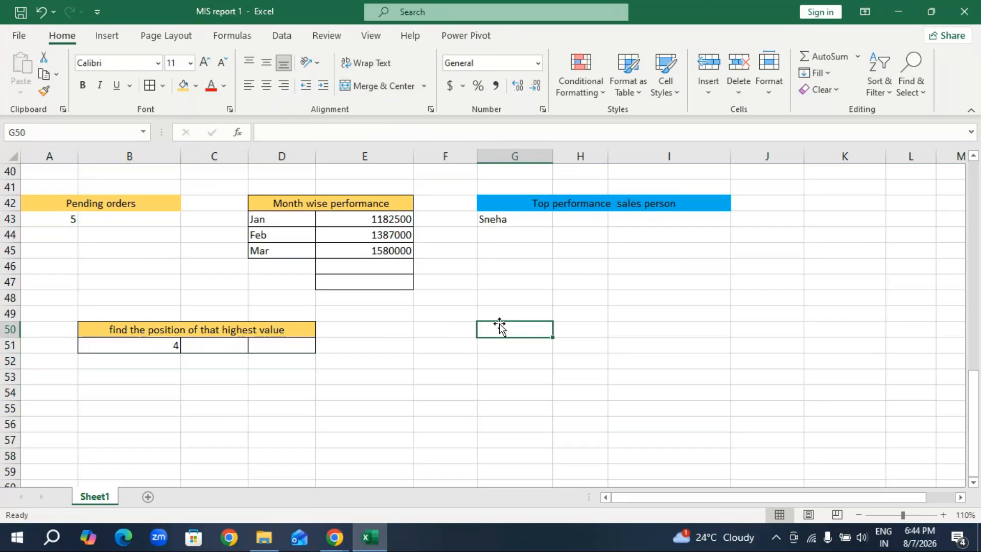
type("retur")
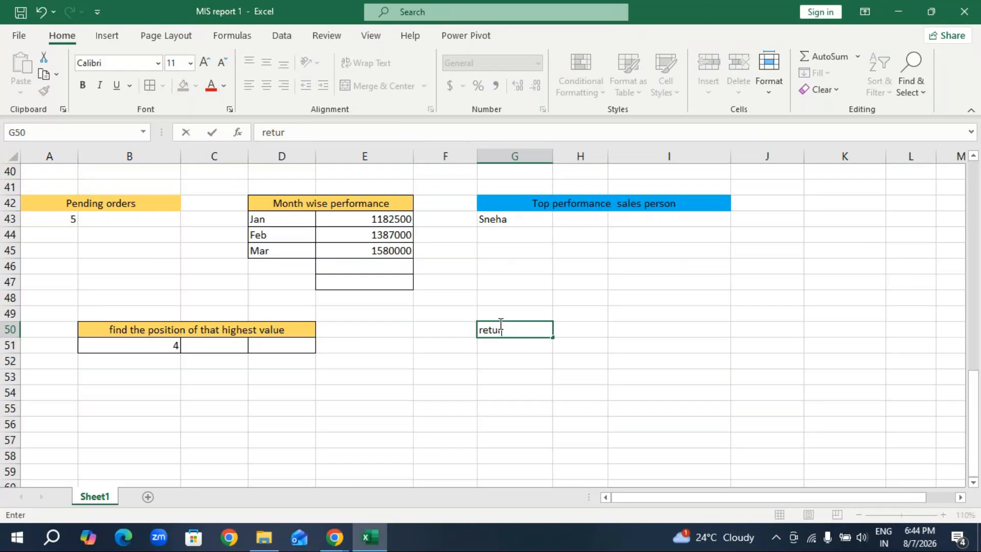
type("ns the sales pers")
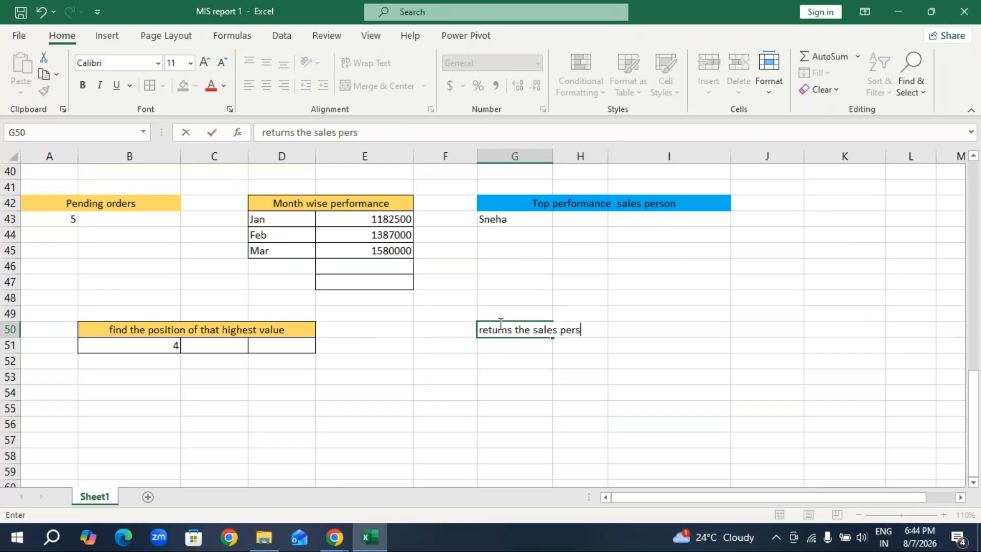
type("on name ")
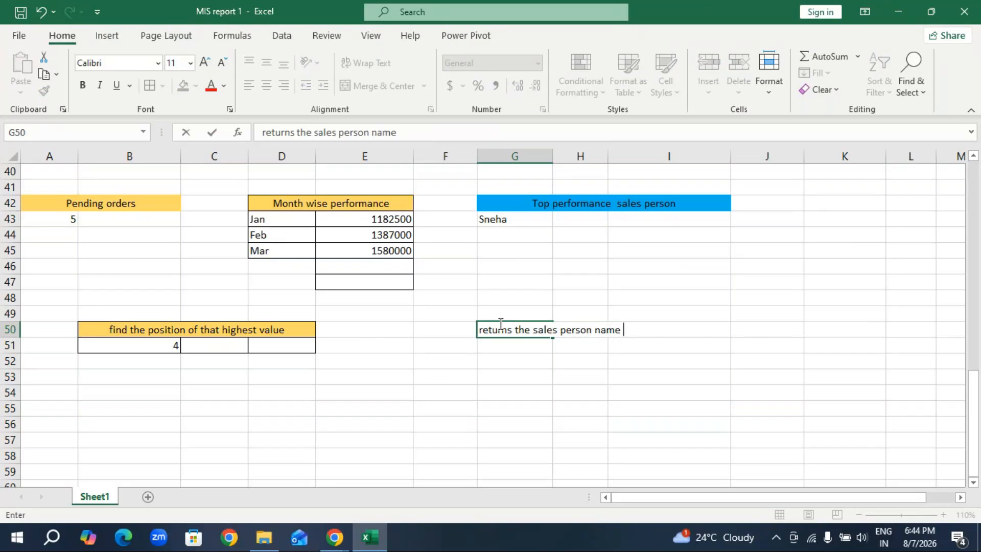
type("from the 4th posi")
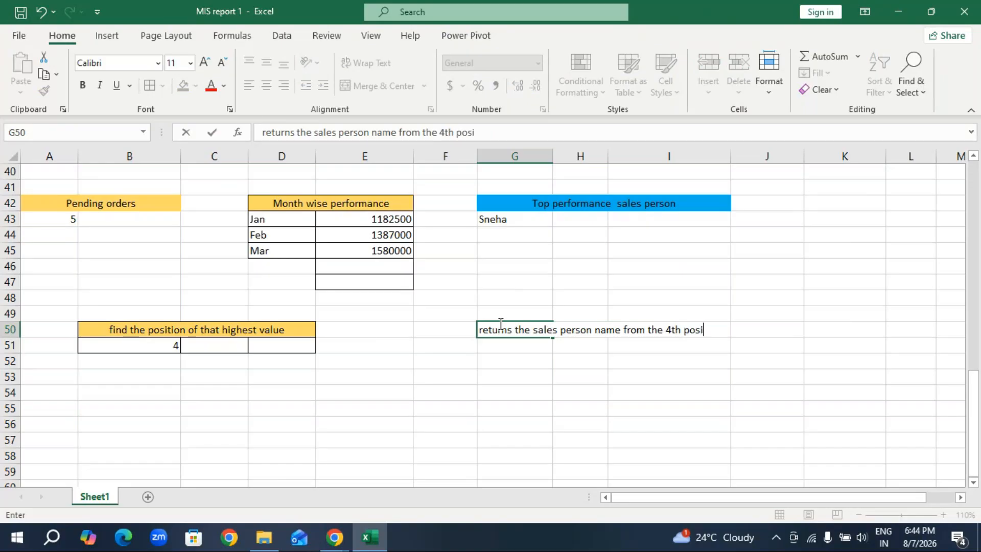
type("tion")
left_click(498, 375)
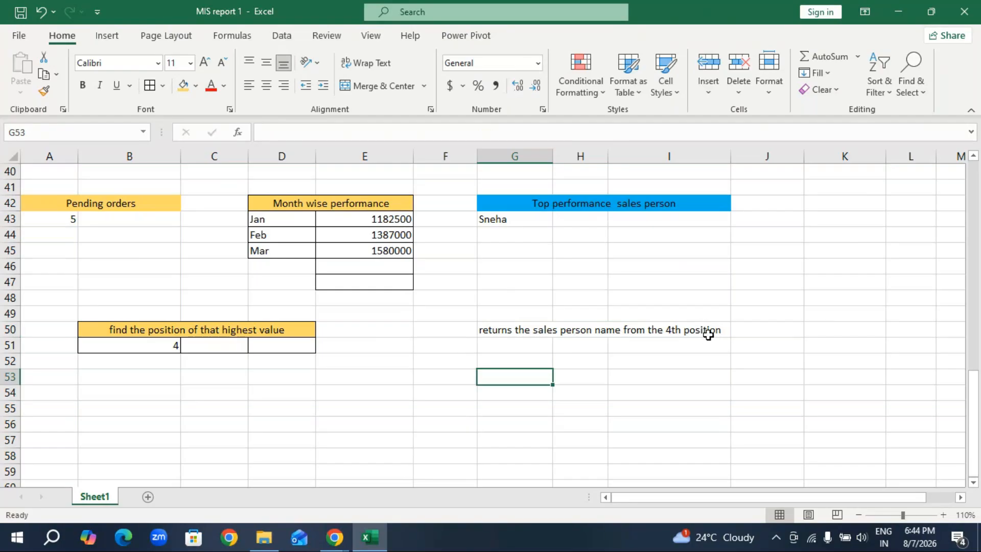
Start an INDEX formula in cell G52 with the sales person names A29:A33 as the array.
left_click(529, 362)
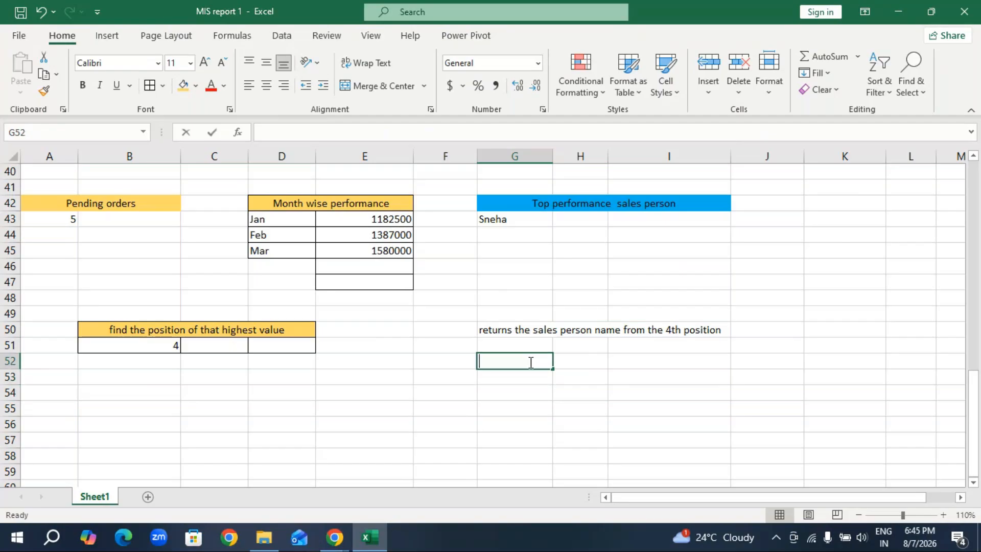
type("=inde")
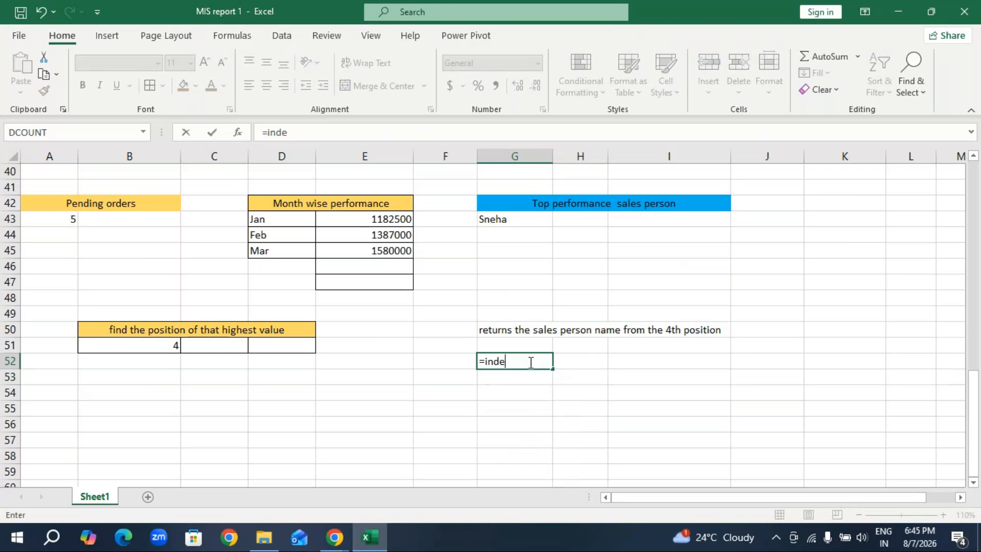
type("x")
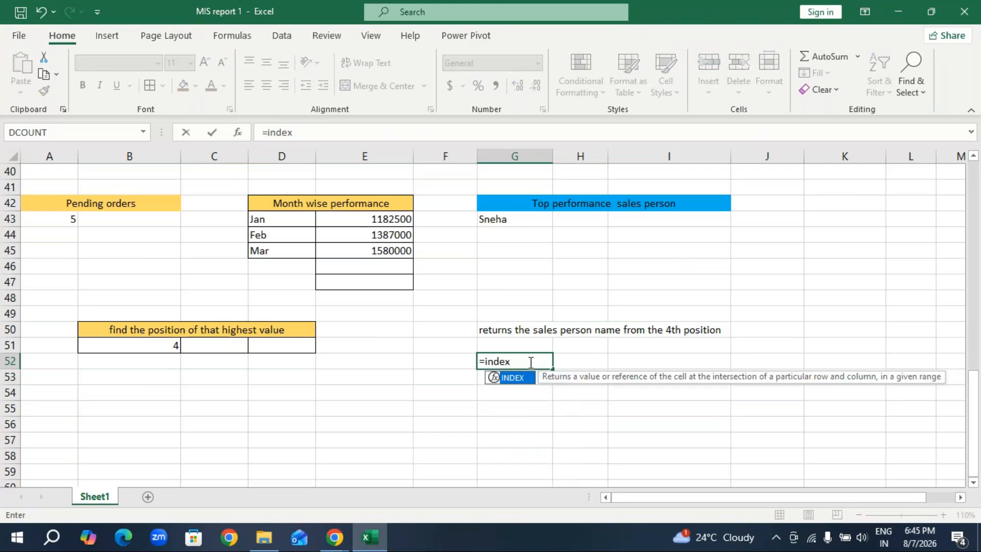
key("Tab")
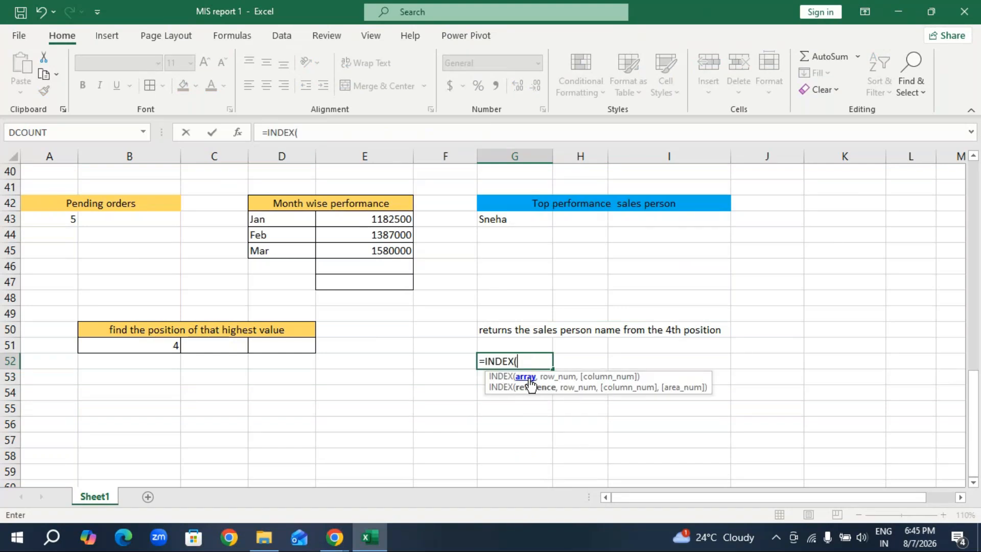
scroll(30, 272, "up", 7)
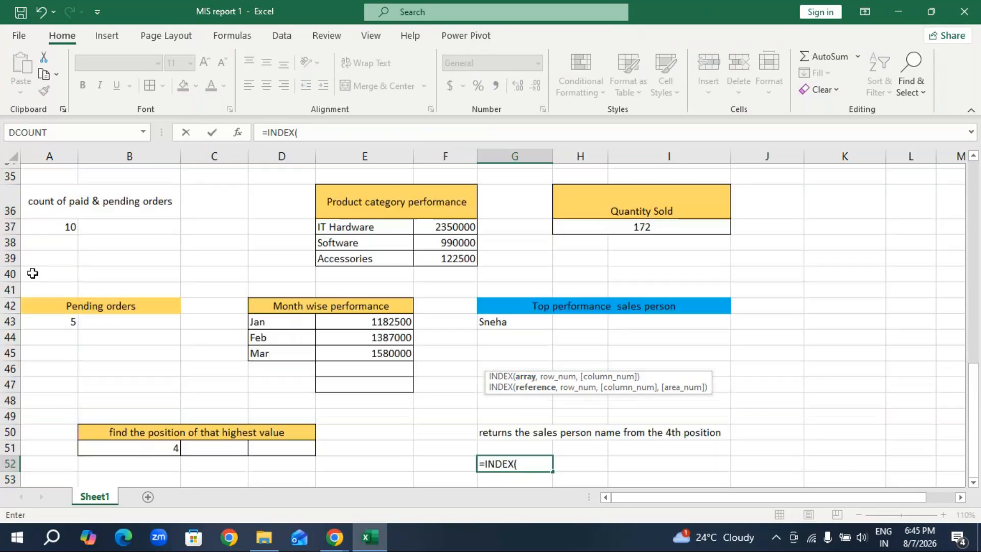
scroll(32, 273, "down", 3)
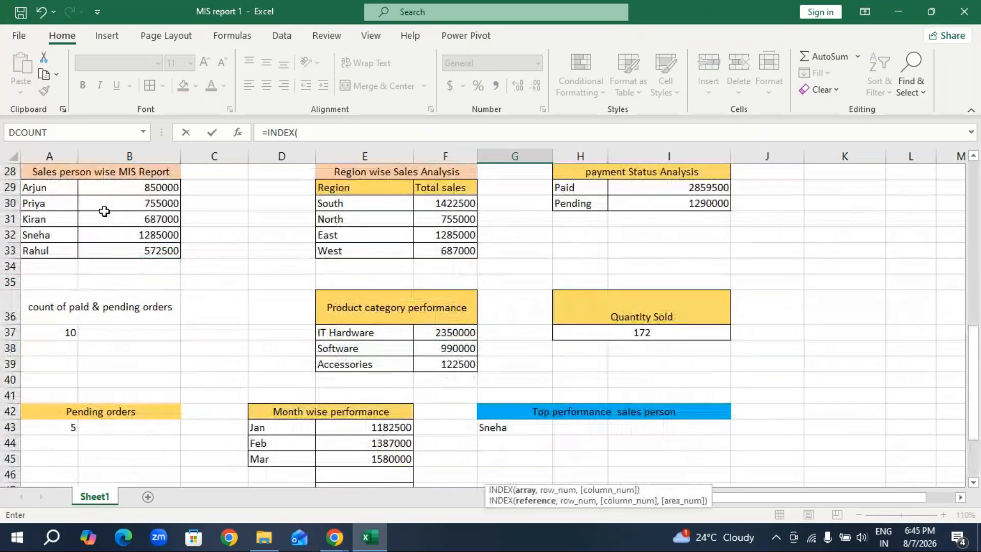
left_click_drag(66, 190, 59, 247)
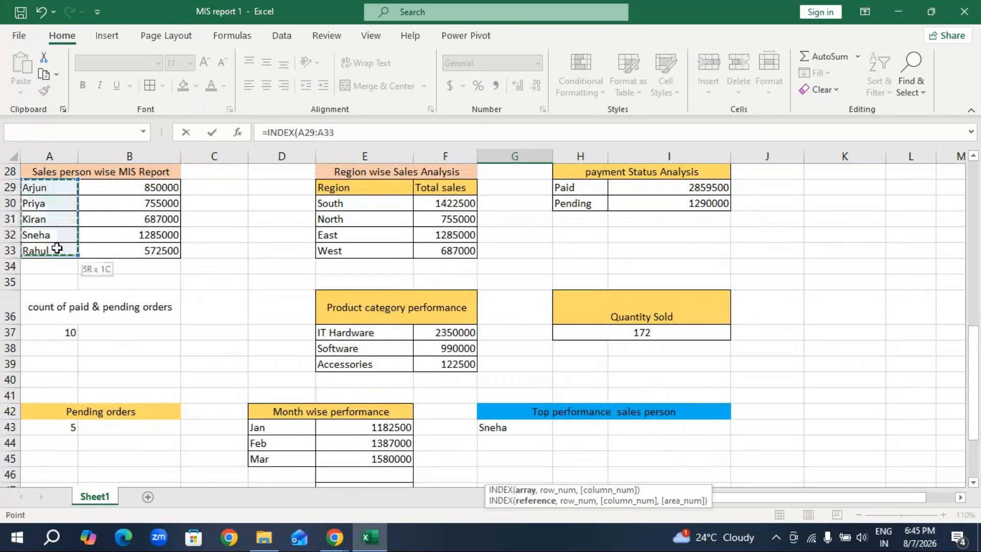
Complete the INDEX formula in G52 with row number 4.
scroll(388, 385, "down", 2)
scroll(388, 386, "down", 2)
type(",")
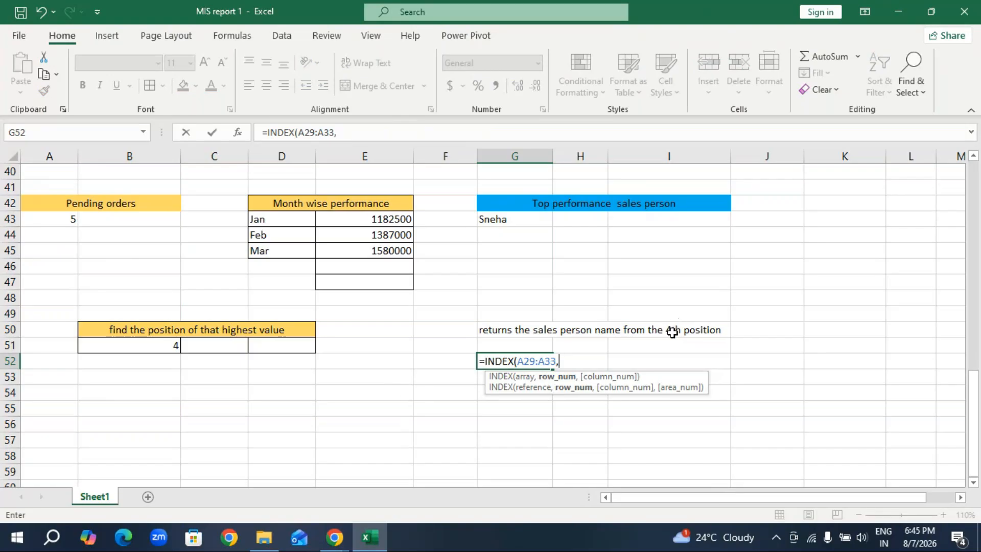
type("4)")
key("Return")
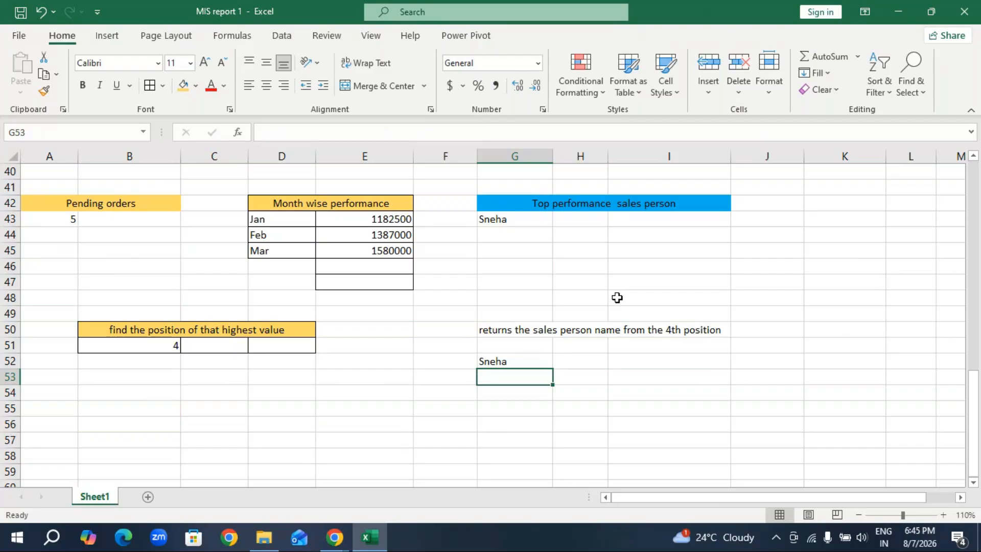
Enter the label "Final OutPut" in cell B55 below the report blocks.
left_click(127, 412)
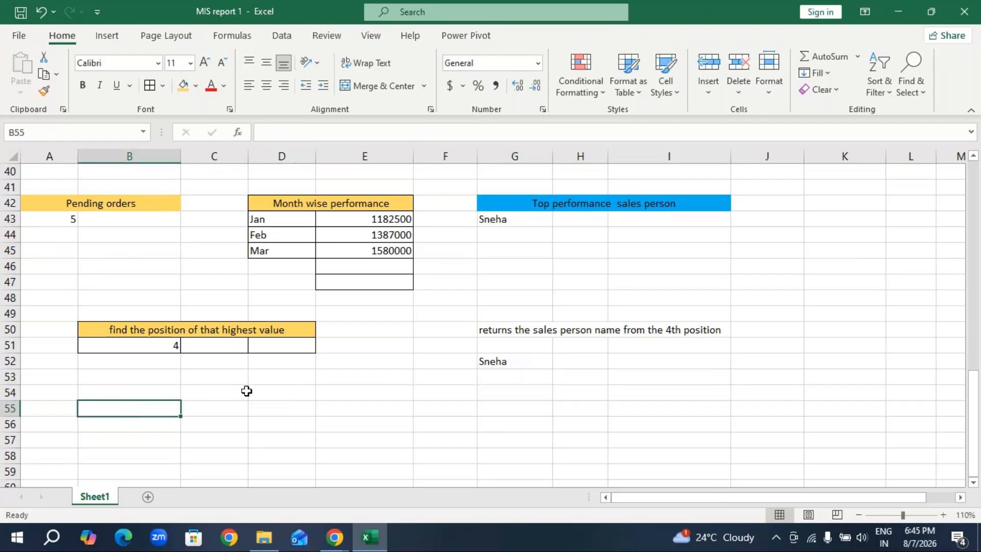
scroll(246, 391, "up", 7)
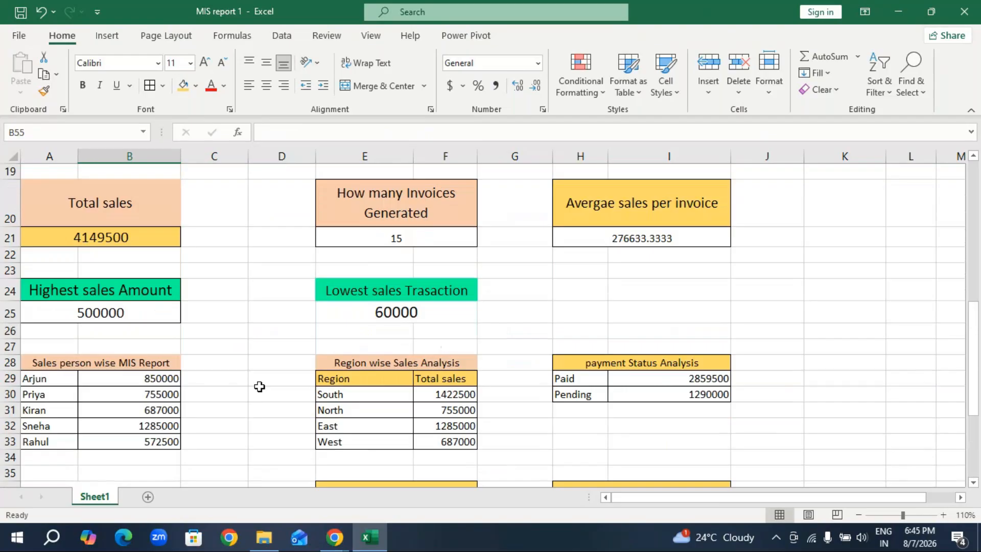
scroll(260, 387, "up", 4)
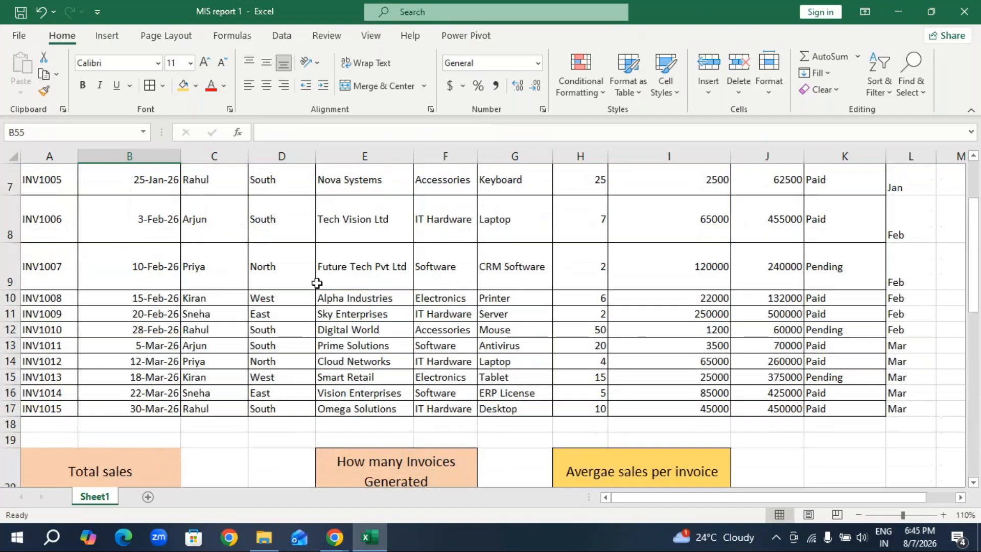
scroll(317, 283, "down", 15)
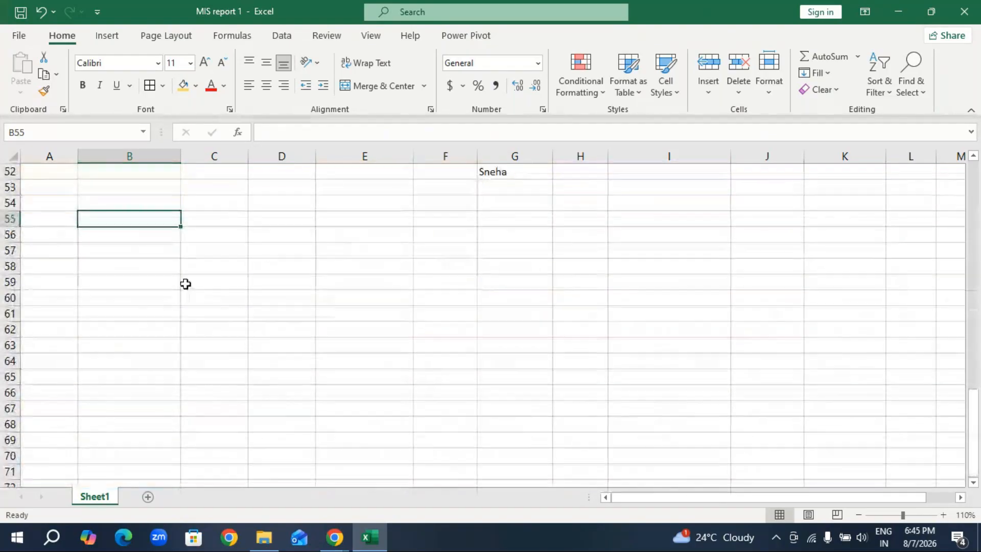
type("F")
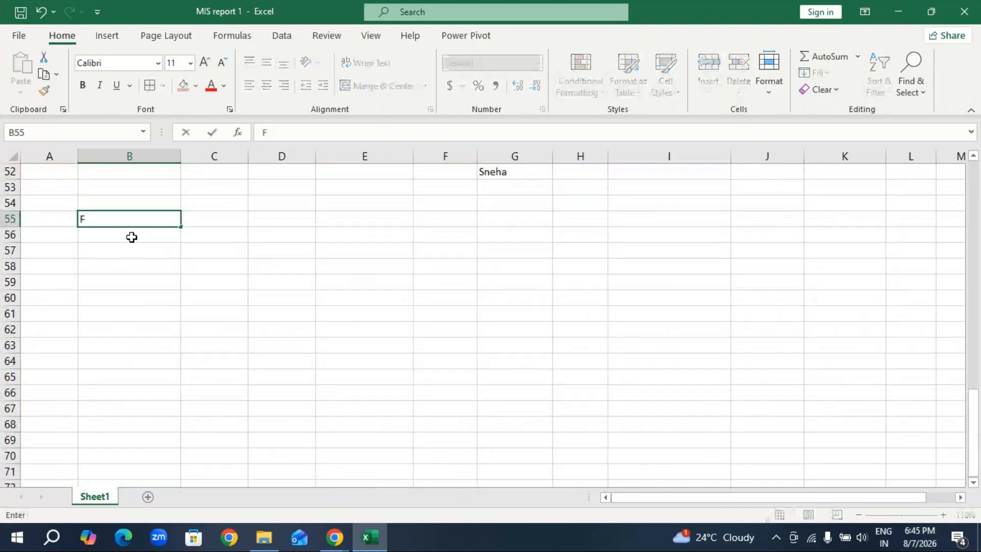
type("al Out")
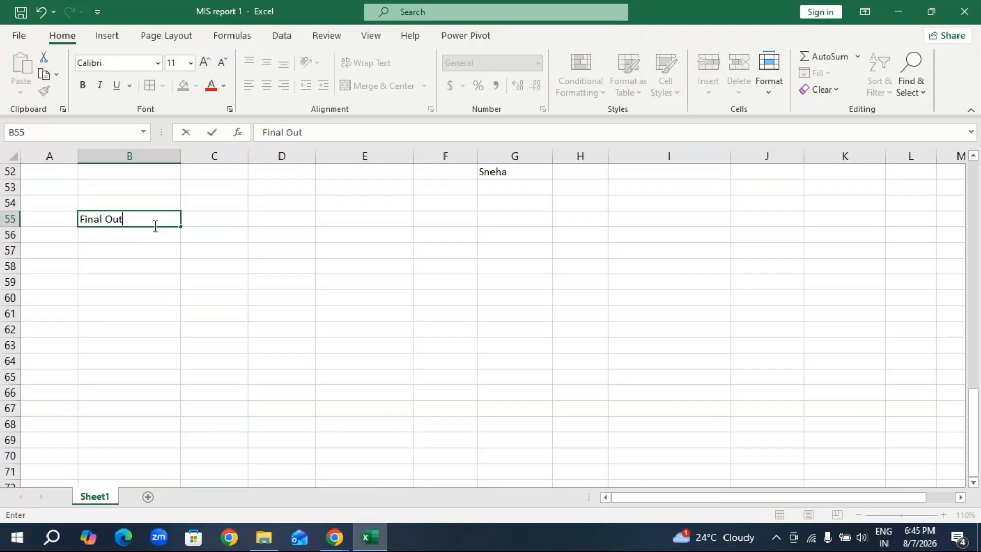
type("Put")
left_click(130, 245)
left_click(138, 237)
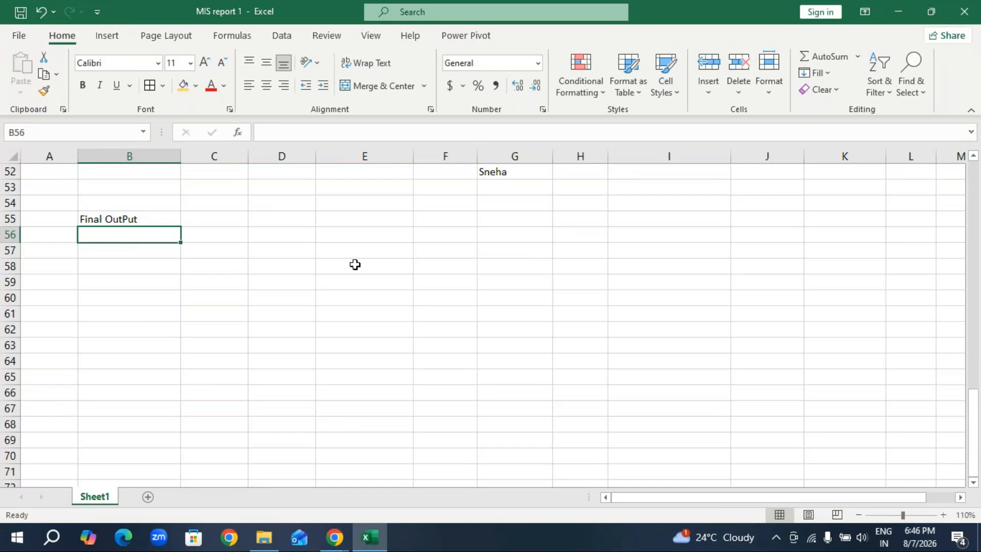
Enter the label "Highest sales person" in cell B56 under Final OutPut.
type("H")
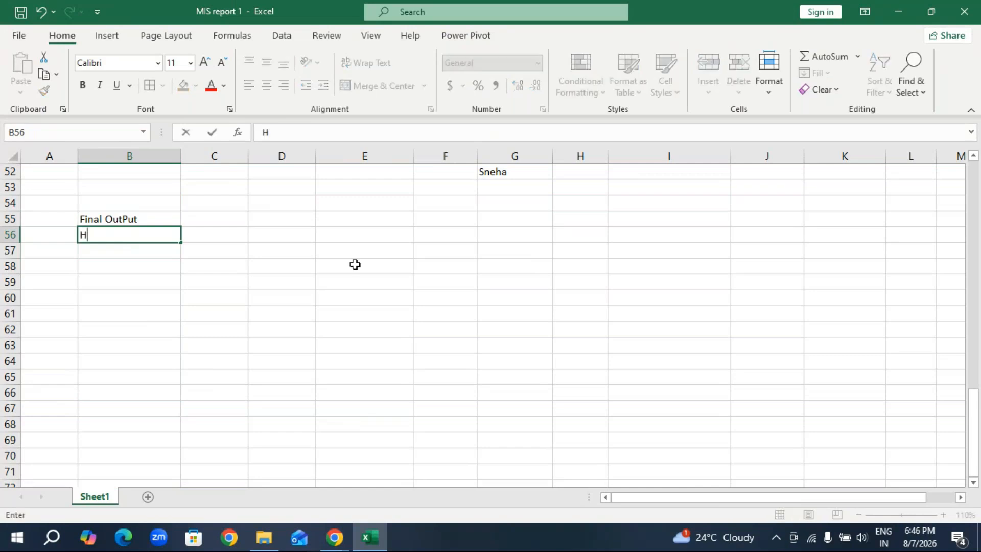
type("ighest sale")
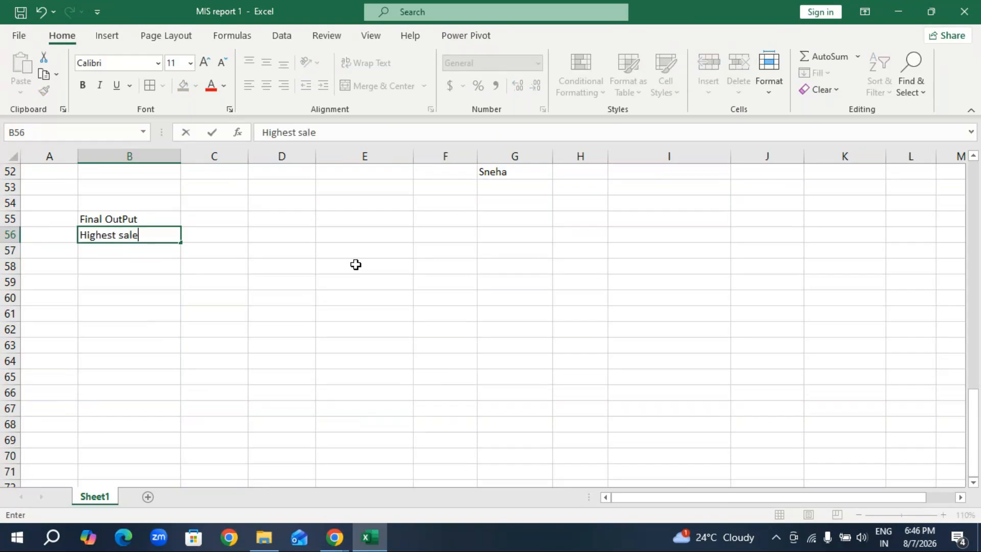
type("s person")
key("Return")
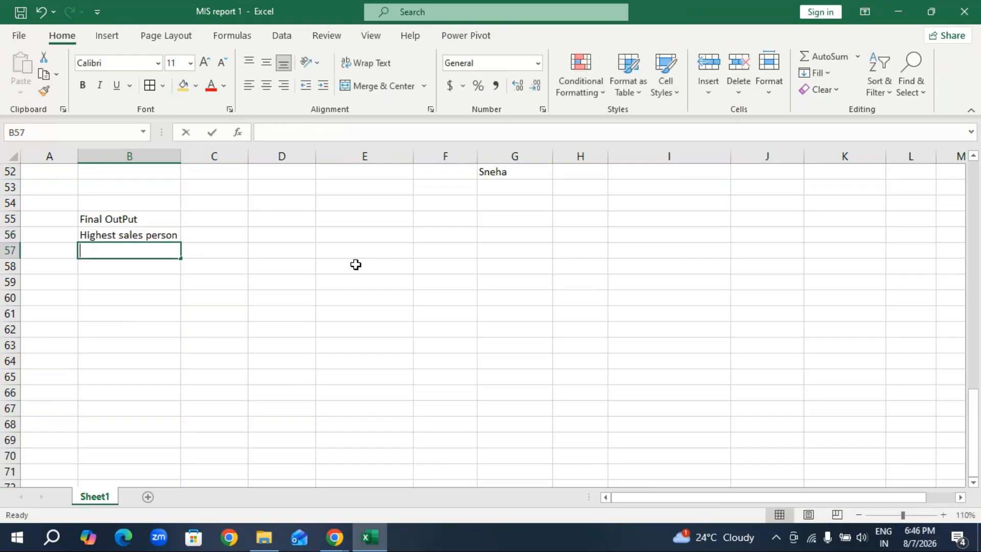
Enter the label "Highest sales Amount" in cell B57.
type("H")
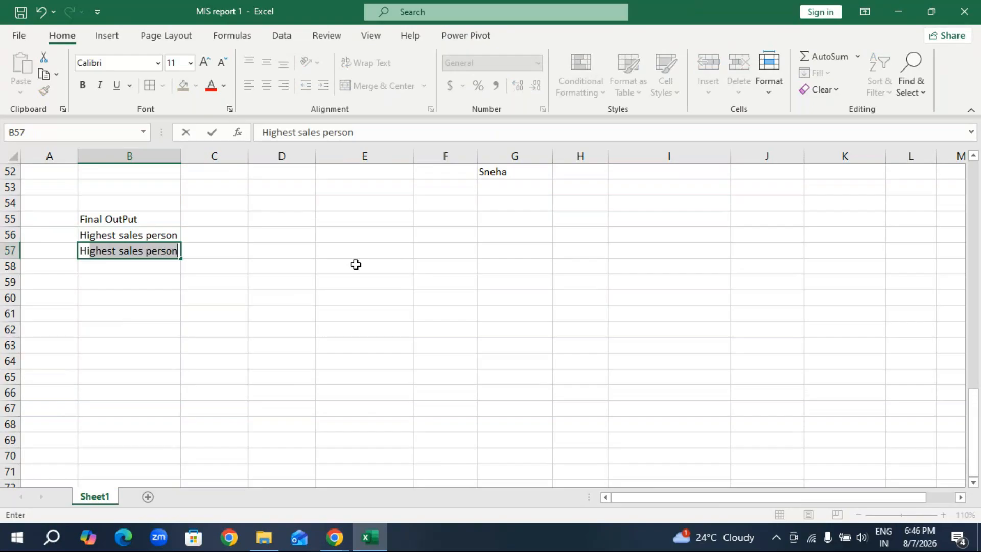
type("ighest sales ")
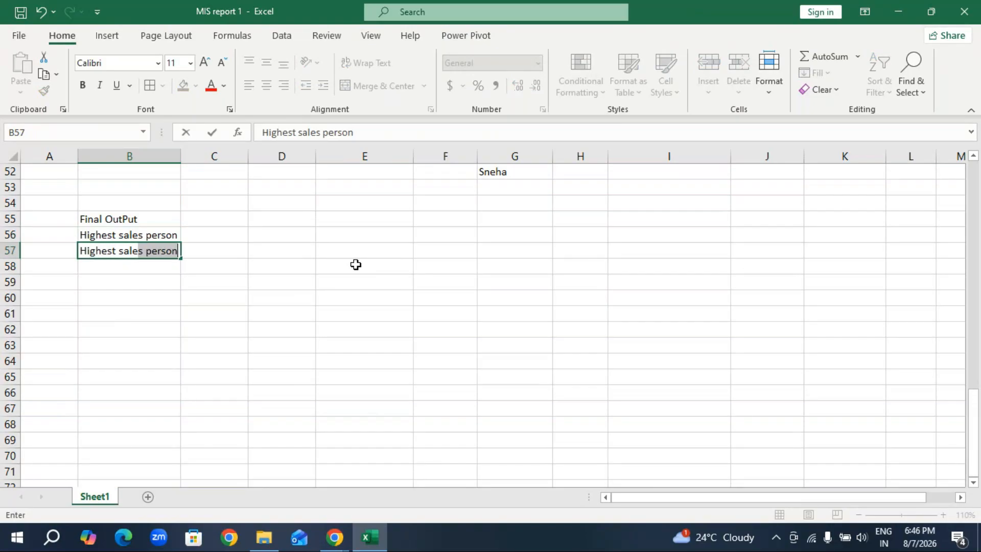
type("Amount")
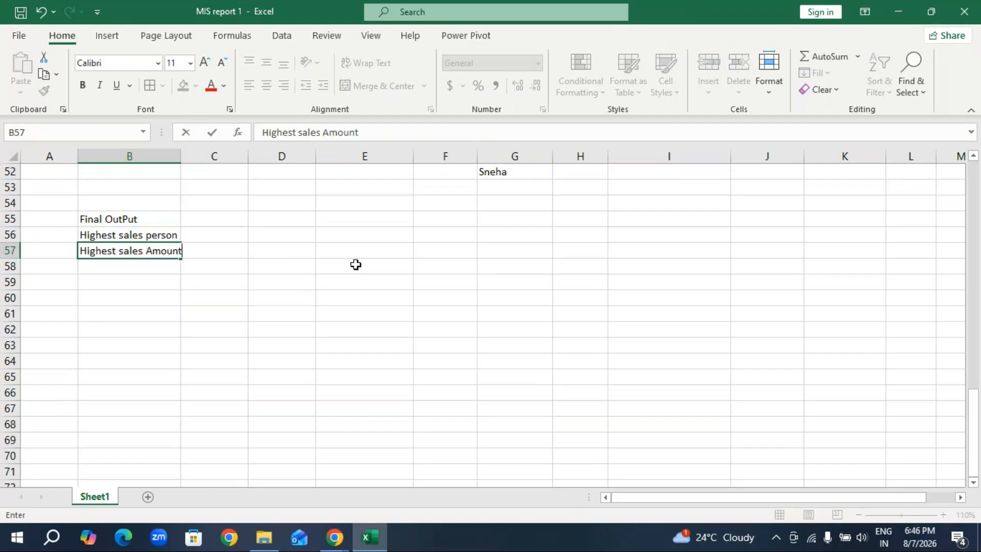
Format the Final OutPut block with a gold fill on B55:C55 and borders on B55:C57, and widen column B to fit the labels.
left_click_drag(110, 215, 204, 220)
left_click(182, 85)
left_click_drag(133, 221, 222, 250)
left_click(149, 85)
left_click_drag(181, 155, 193, 155)
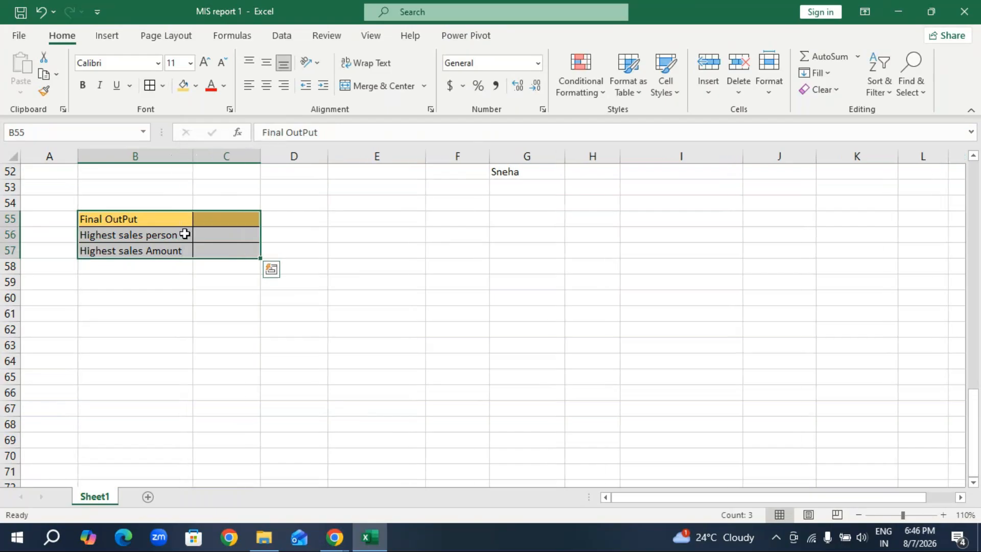
Check the INDEX formulas in G52 and G43 and enter the top sales person's name in C56.
left_click(510, 172)
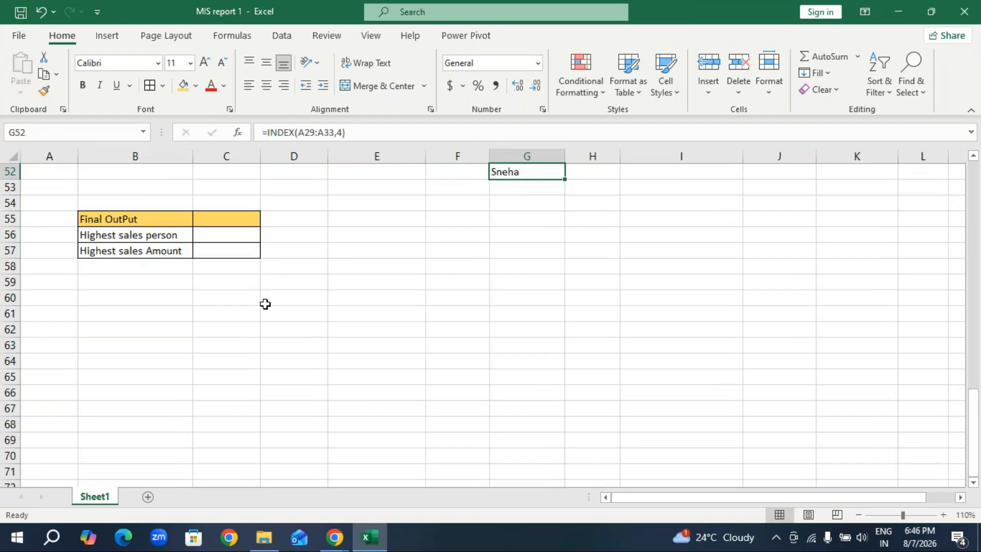
left_click(508, 310)
scroll(511, 305, "up", 5)
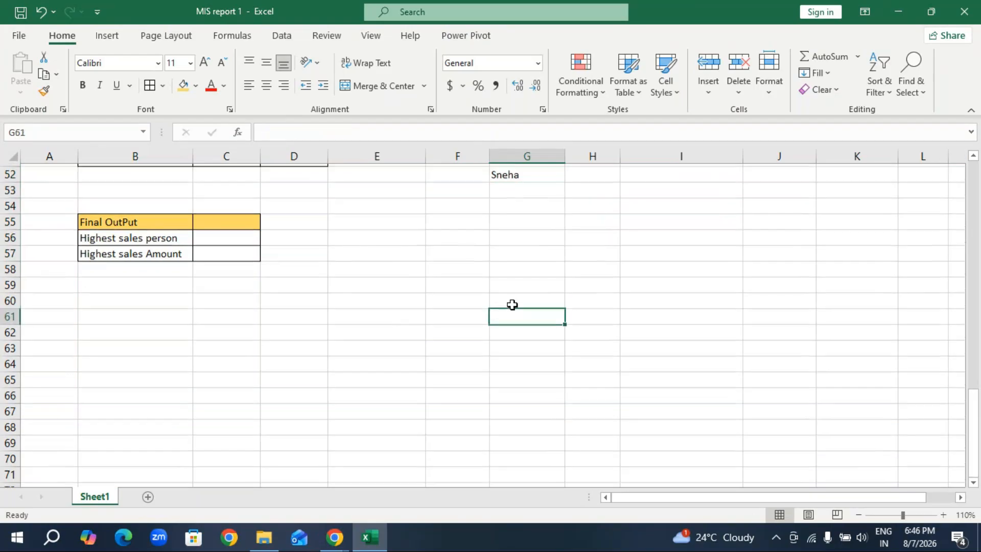
scroll(758, 304, "up", 3)
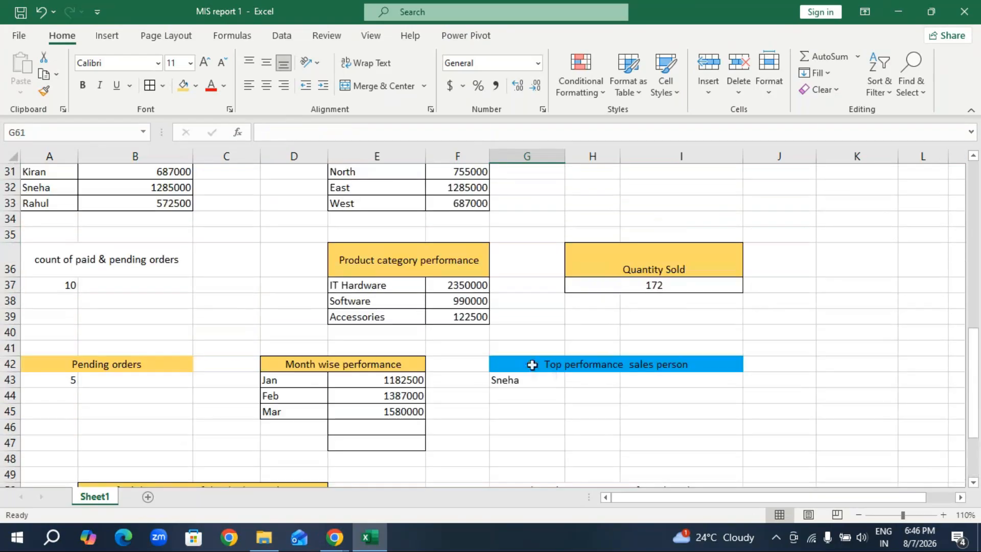
scroll(537, 383, "down", 1)
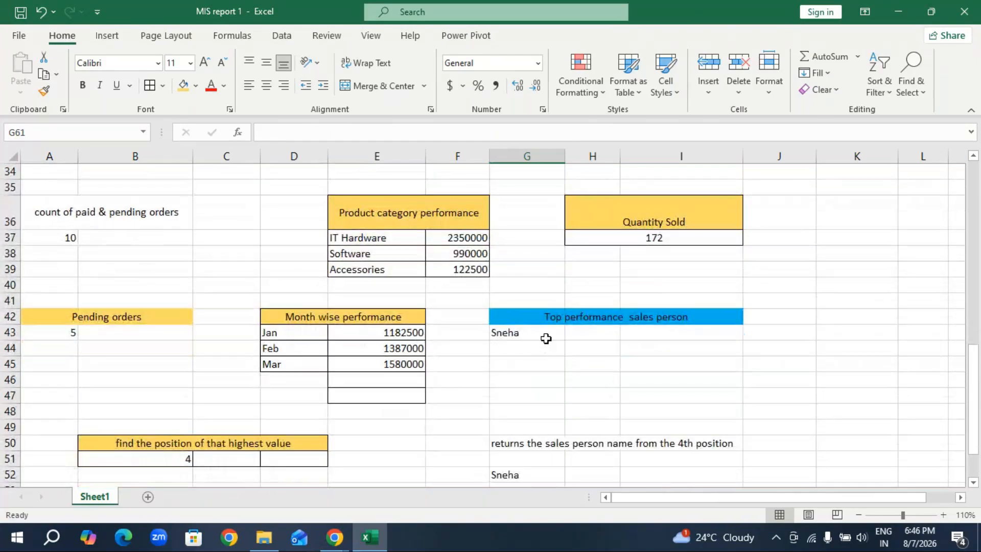
left_click(534, 332)
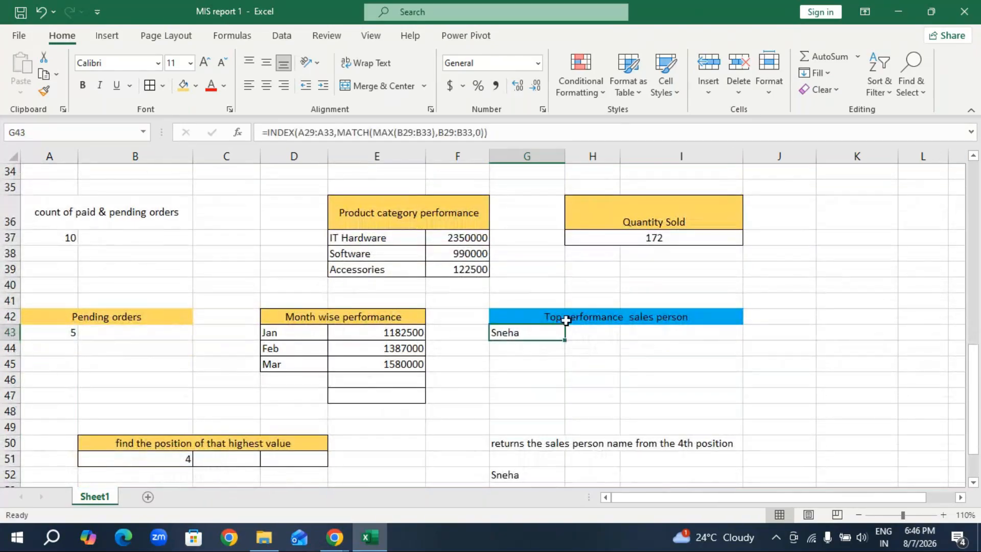
scroll(554, 363, "down", 3)
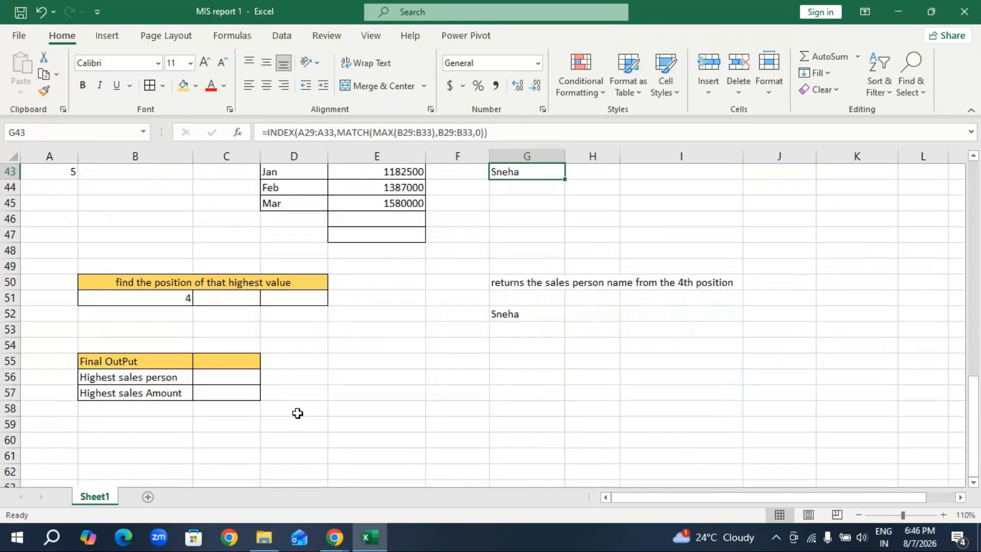
left_click(238, 379)
type("S")
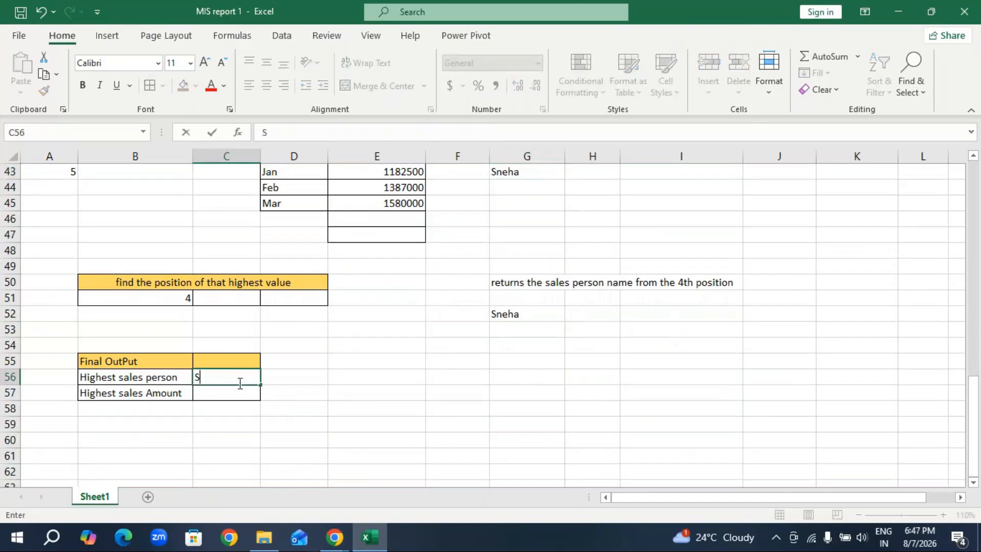
type("neha")
left_click(216, 394)
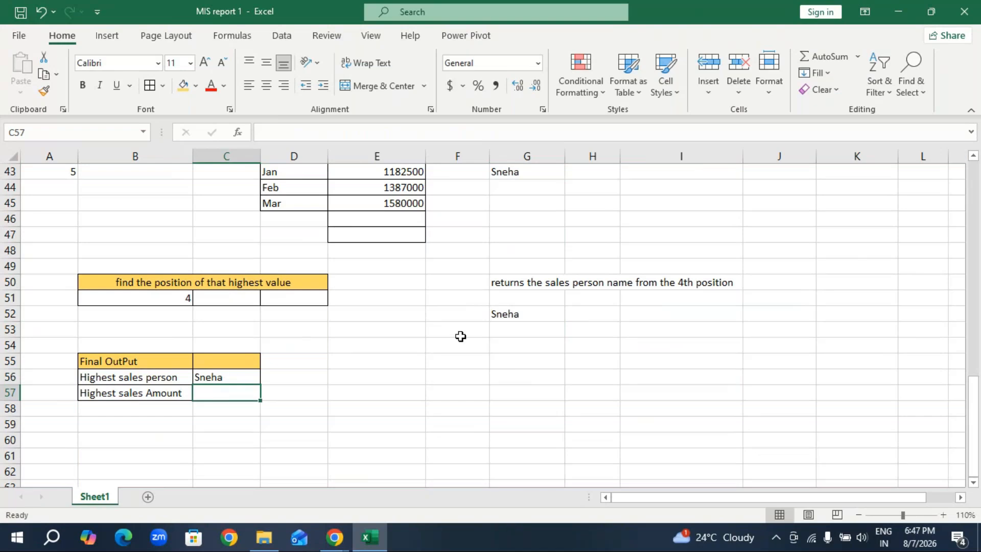
Look up the top sales person's total in the Sales person wise MIS Report and enter 1285000 as the highest sales amount in C57.
scroll(459, 336, "up", 2)
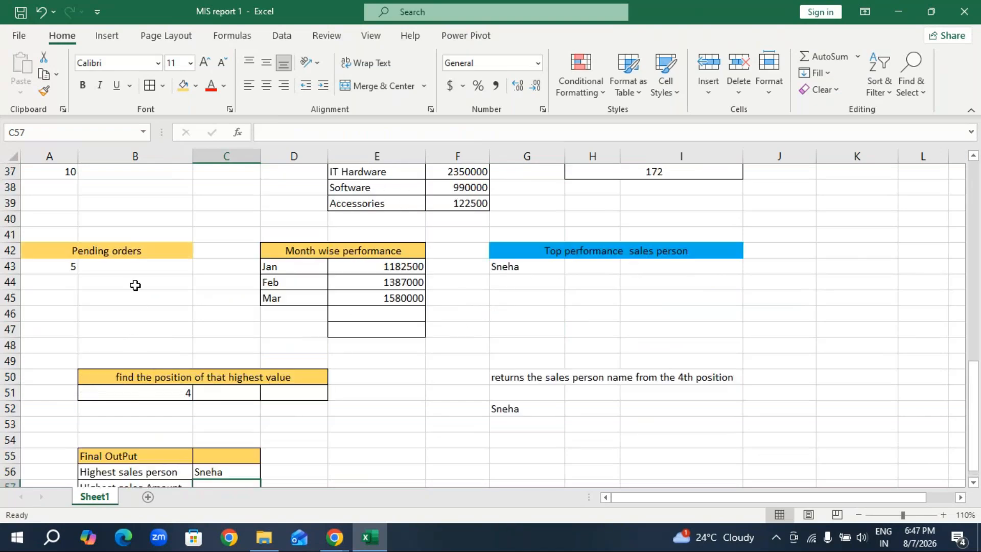
scroll(135, 285, "up", 1)
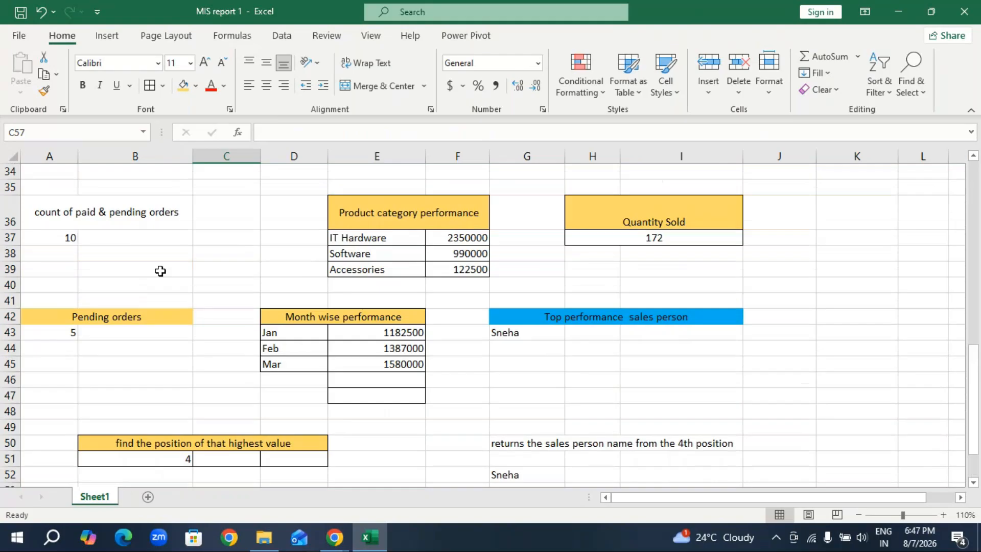
scroll(161, 270, "up", 3)
scroll(153, 275, "up", 2)
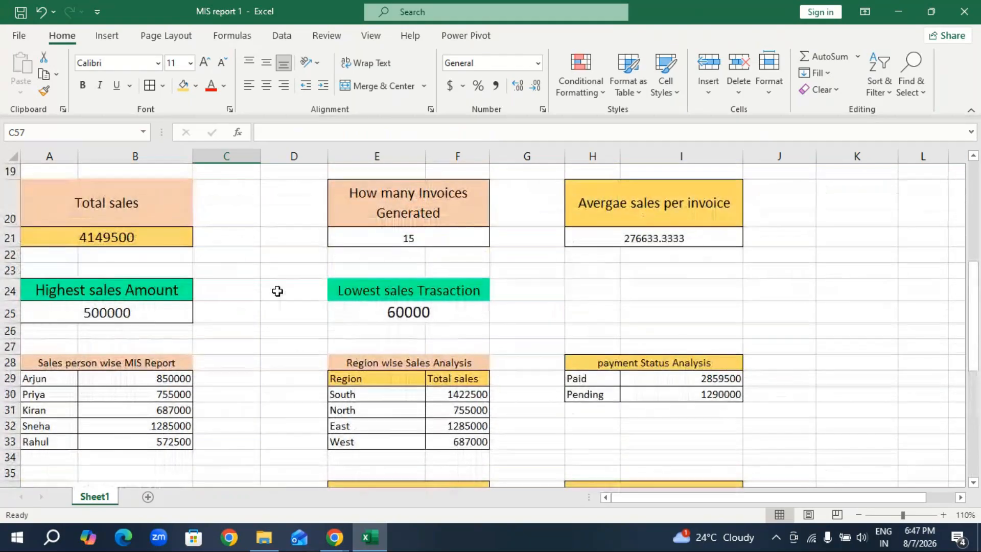
scroll(408, 358, "down", 5)
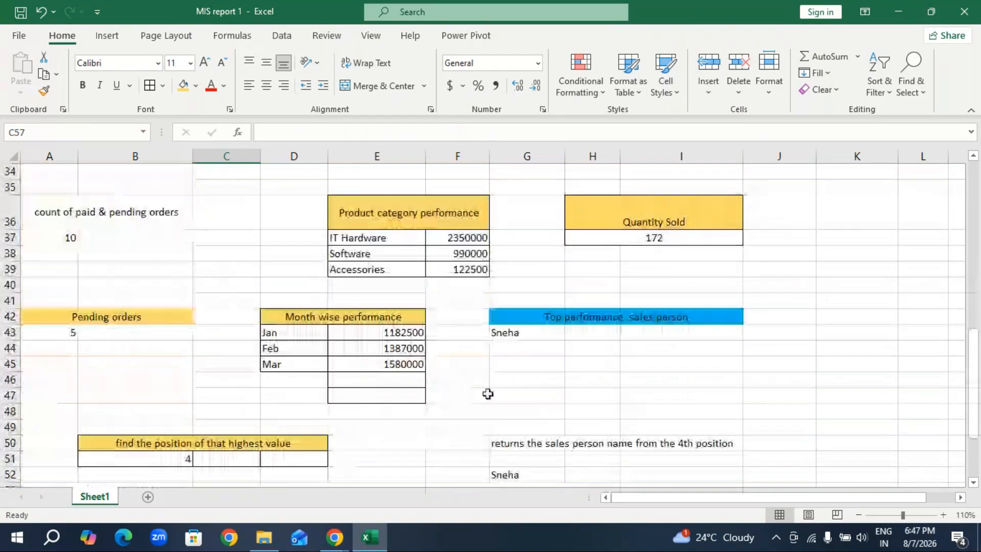
mouse_move(691, 498)
left_mouse_down()
mouse_move(850, 499)
mouse_move(691, 501)
left_mouse_up()
scroll(213, 357, "up", 3)
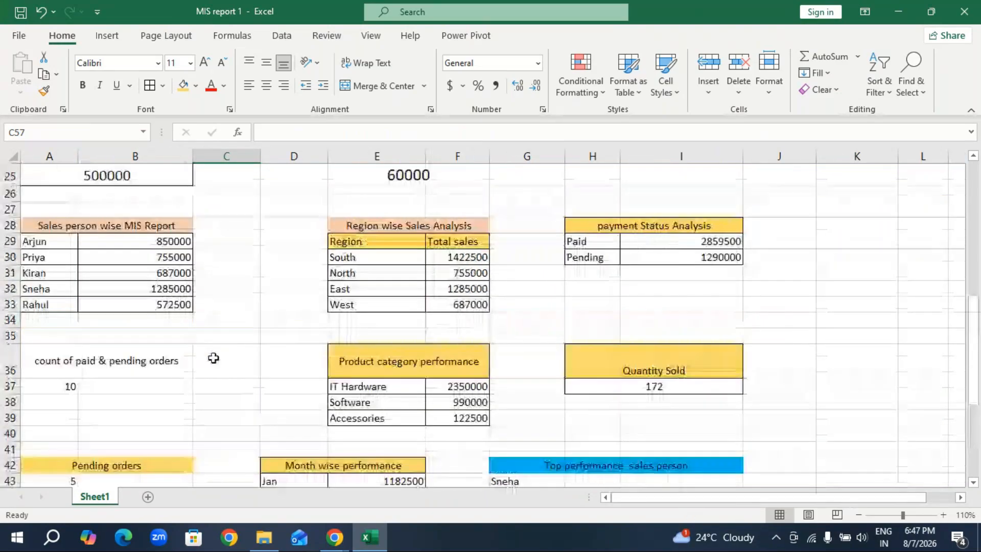
left_click(182, 290)
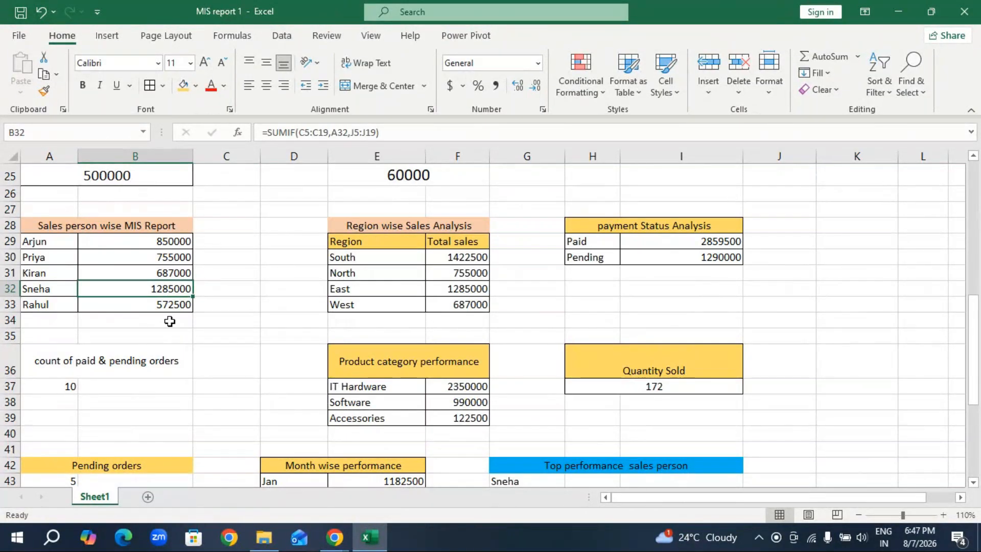
scroll(176, 363, "down", 7)
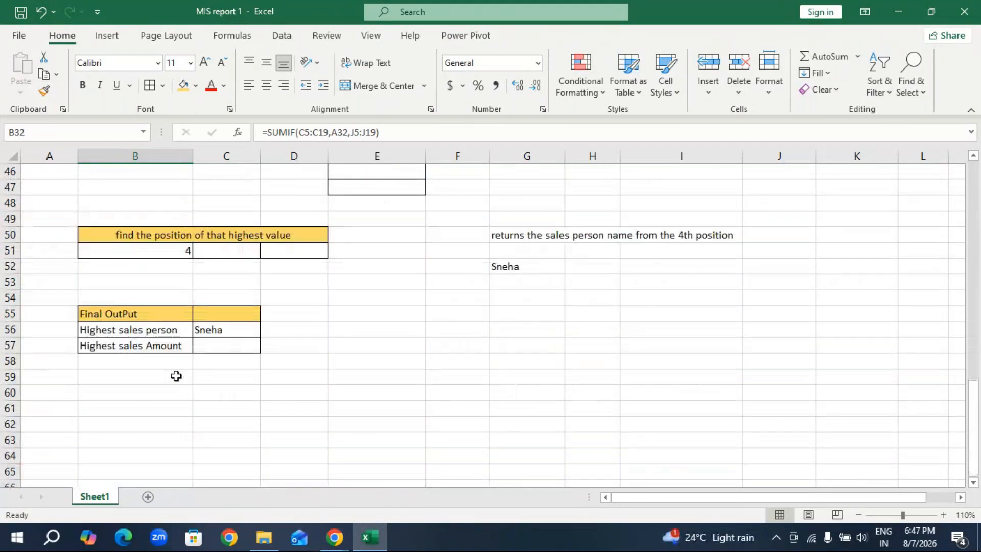
left_click(209, 347)
type("1285000")
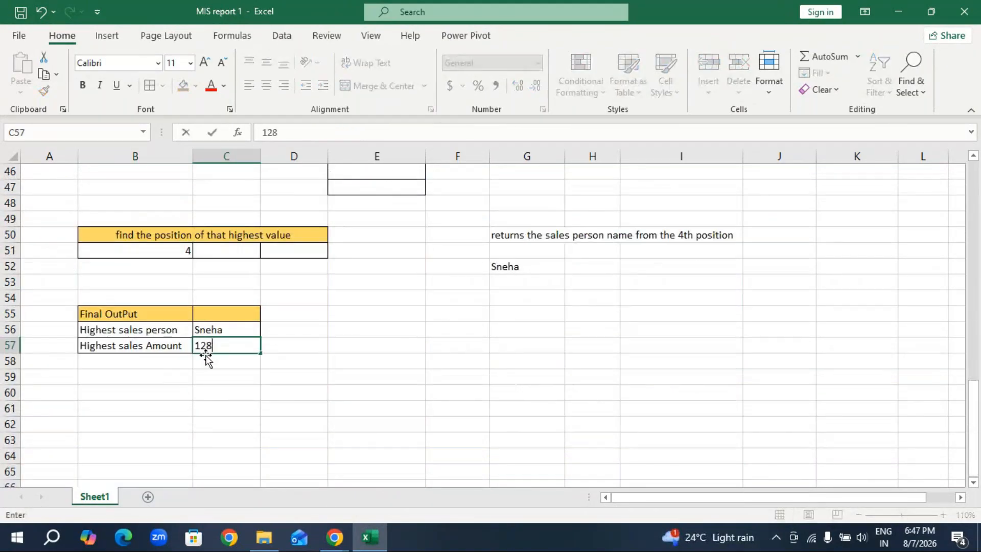
left_click(188, 408)
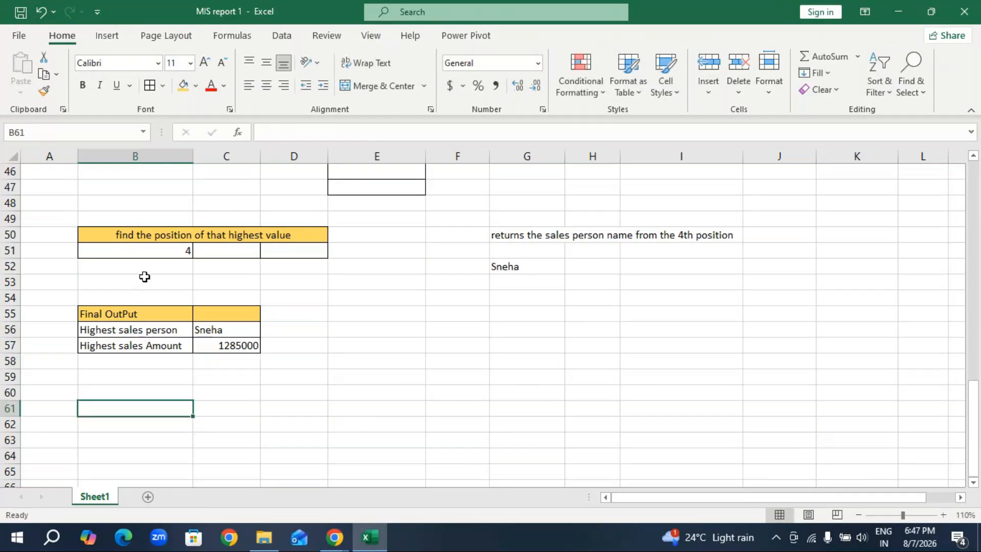
Enlarge the font of the Final OutPut heading and merge and center it across B55:C55.
left_click(124, 324)
left_click(120, 315)
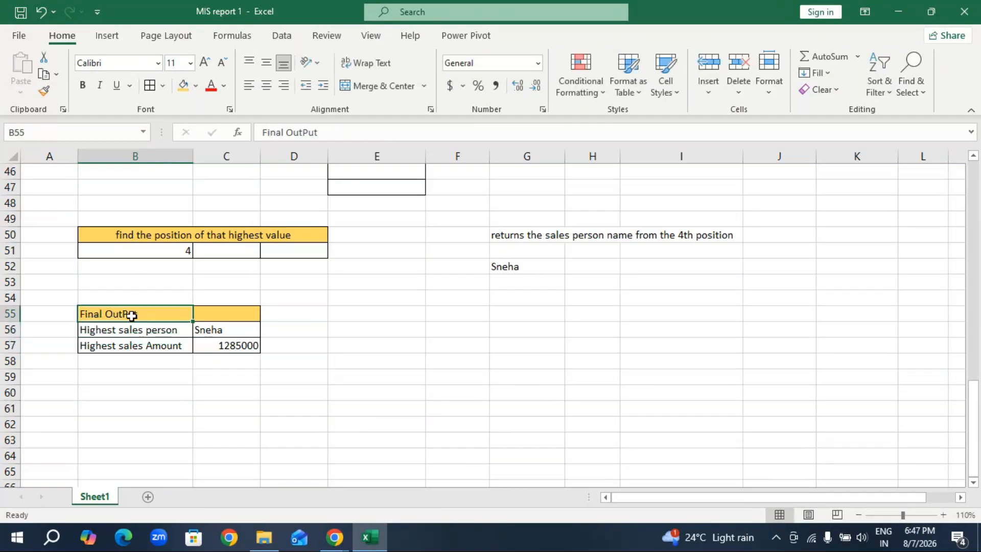
left_click(204, 62)
left_click(205, 61)
left_click(205, 61)
left_click(163, 413)
left_click_drag(149, 318, 205, 308)
left_click(378, 85)
left_click(357, 353)
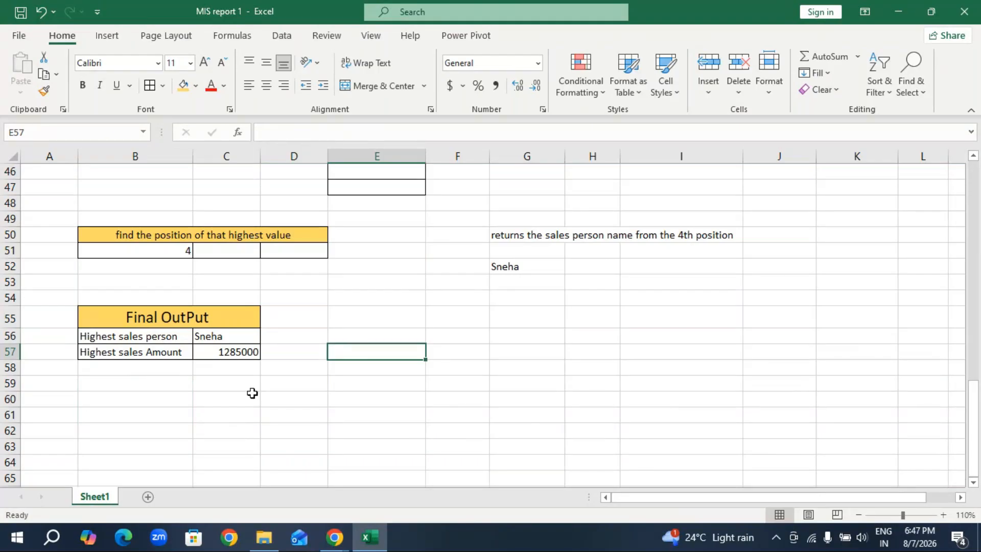
Review the report from the invoice table down to the Final OutPut block.
scroll(255, 394, "up", 8)
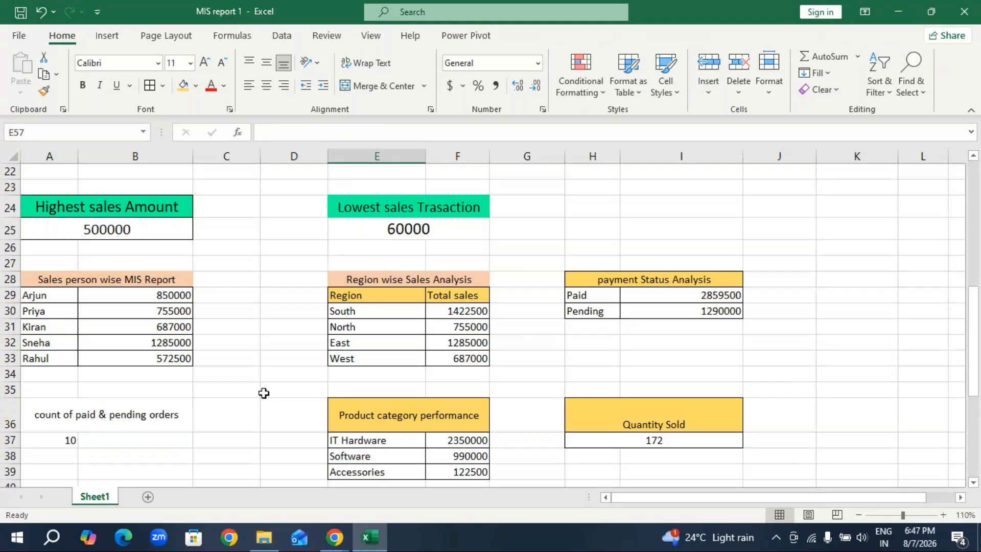
scroll(263, 393, "up", 7)
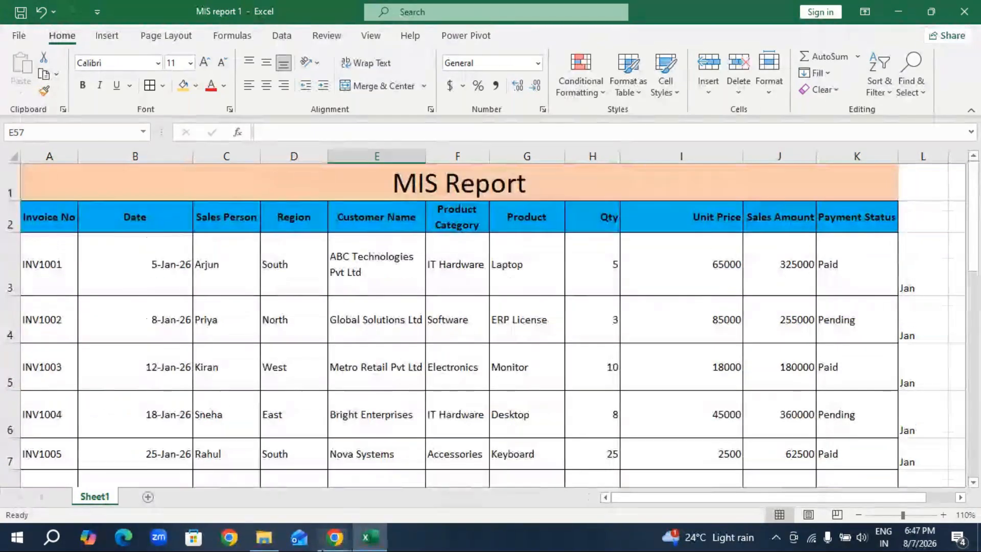
mouse_move(335, 537)
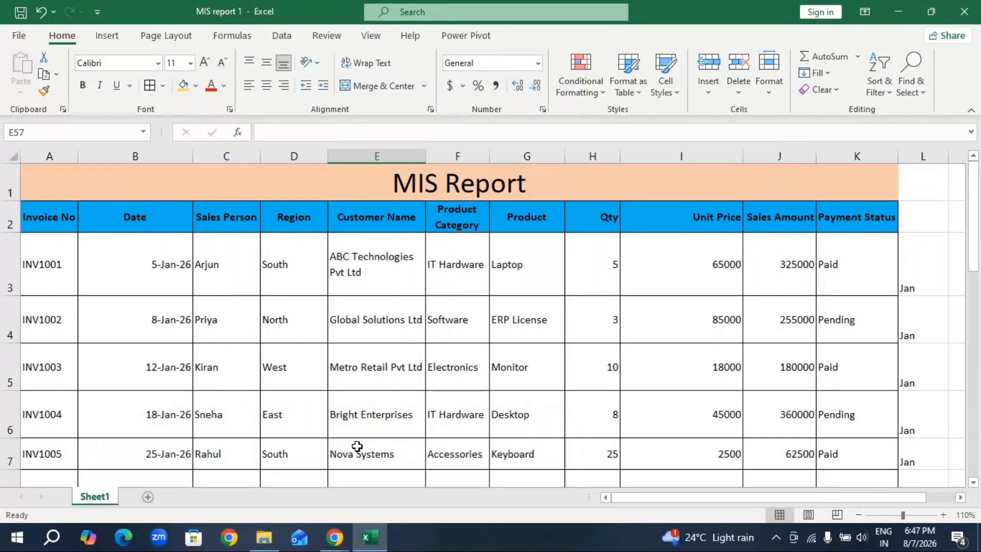
scroll(356, 447, "down", 7)
scroll(356, 440, "down", 8)
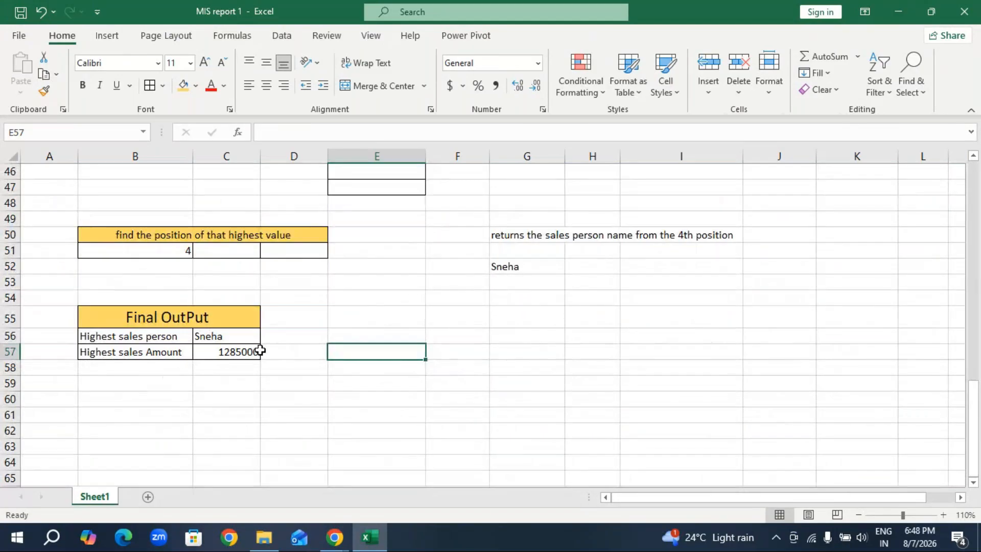
scroll(373, 425, "up", 9)
scroll(373, 425, "up", 6)
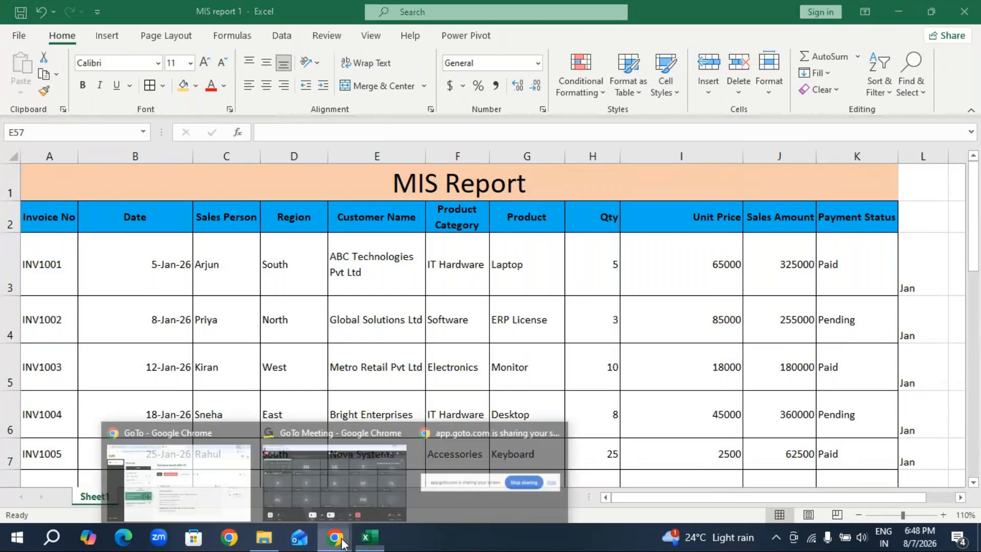
Switch to the GoTo Meeting window and send the chat message "any doubt?" to everyone.
left_click(367, 504)
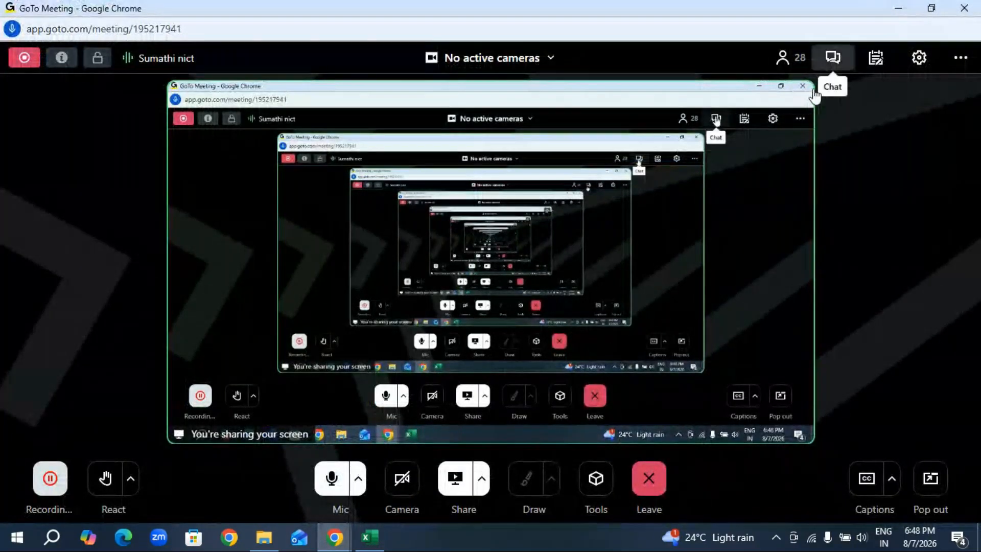
left_click(833, 57)
type("an")
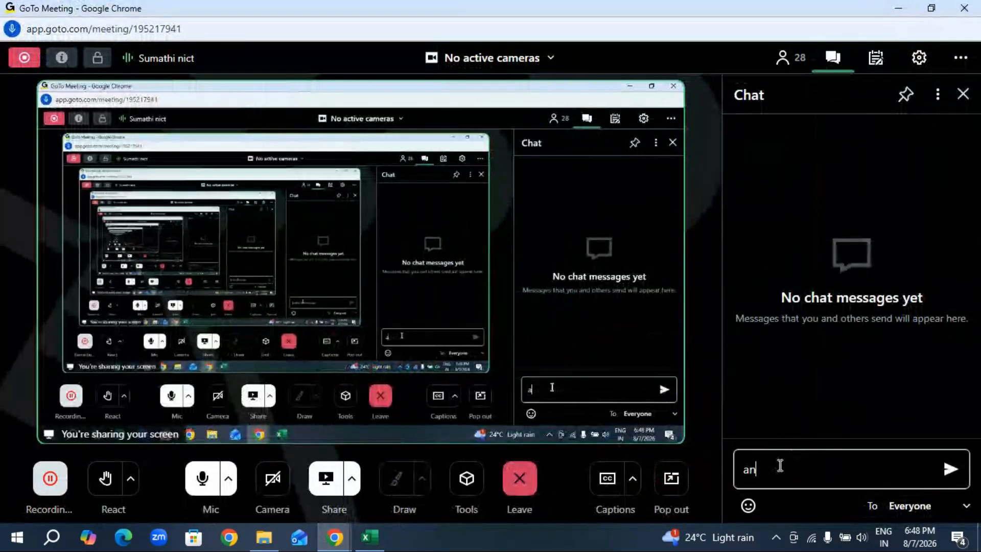
type("y doub")
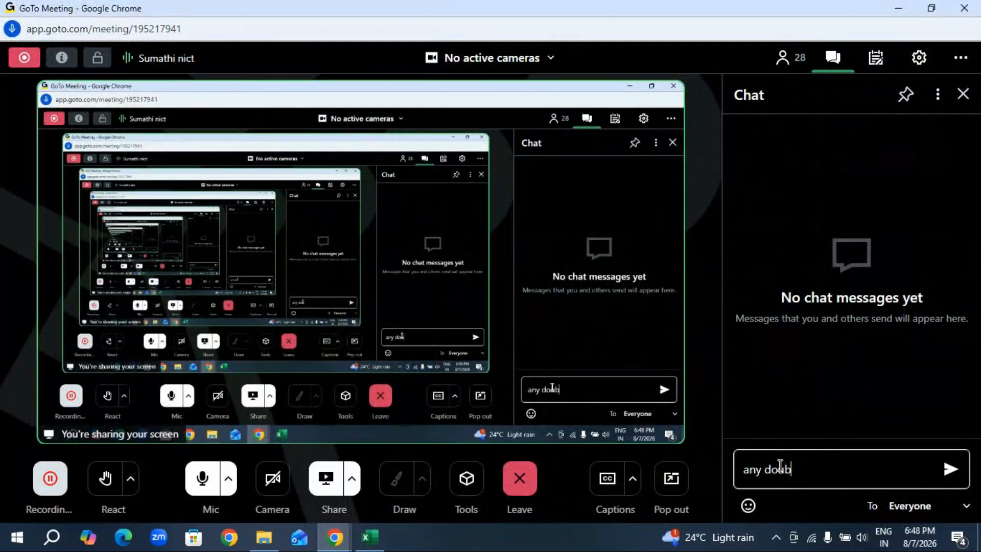
type("t?")
key("Return")
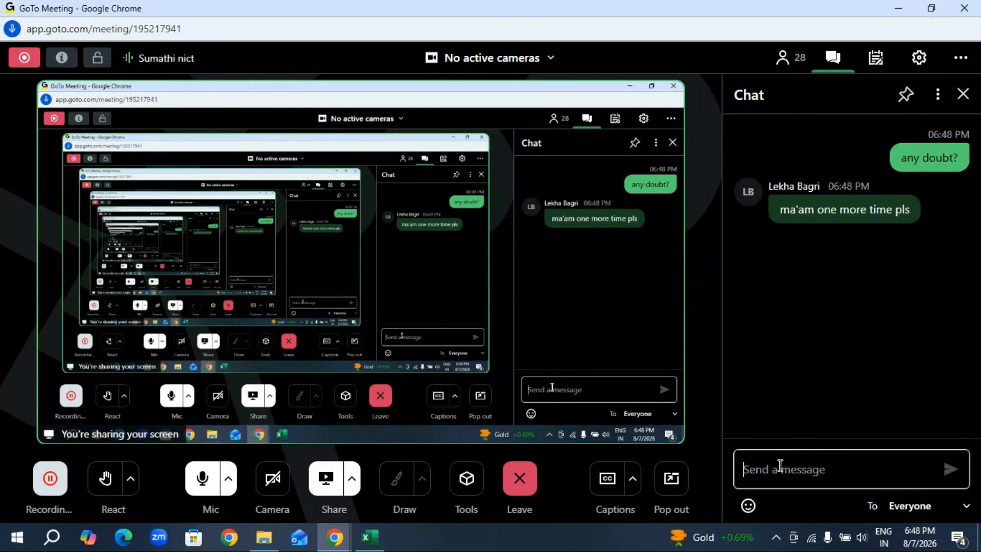
Send the chat message "which formula ?" to everyone in the meeting.
left_click(743, 469)
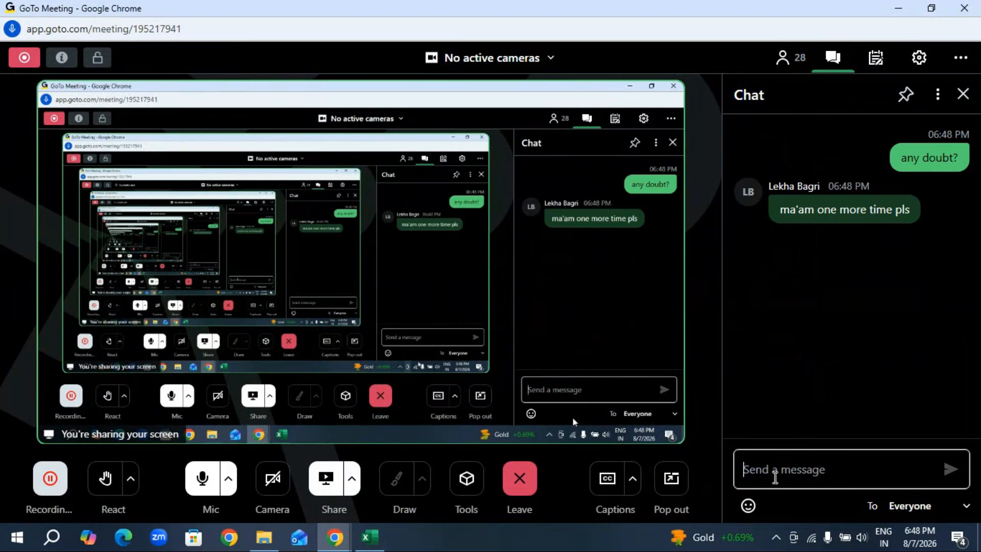
type("which")
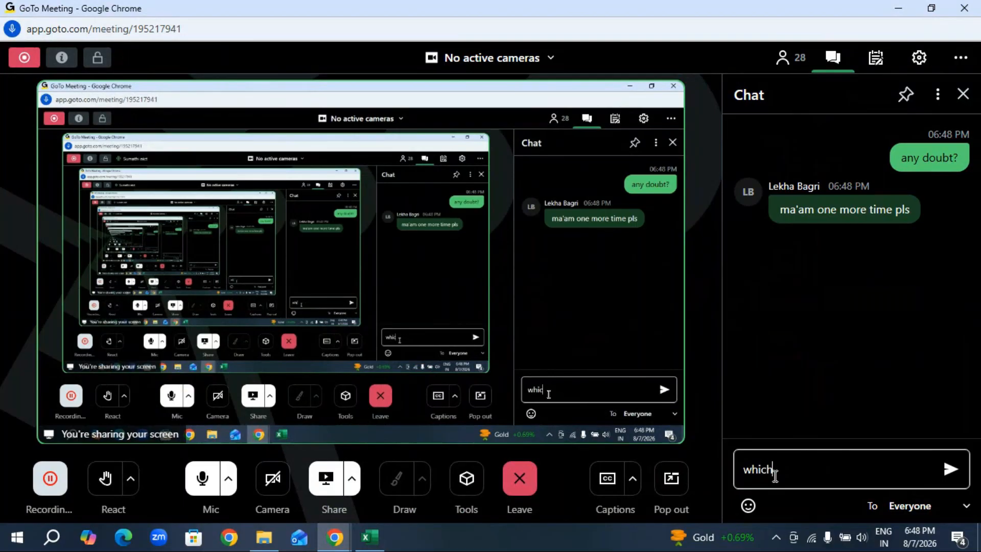
type(" formula")
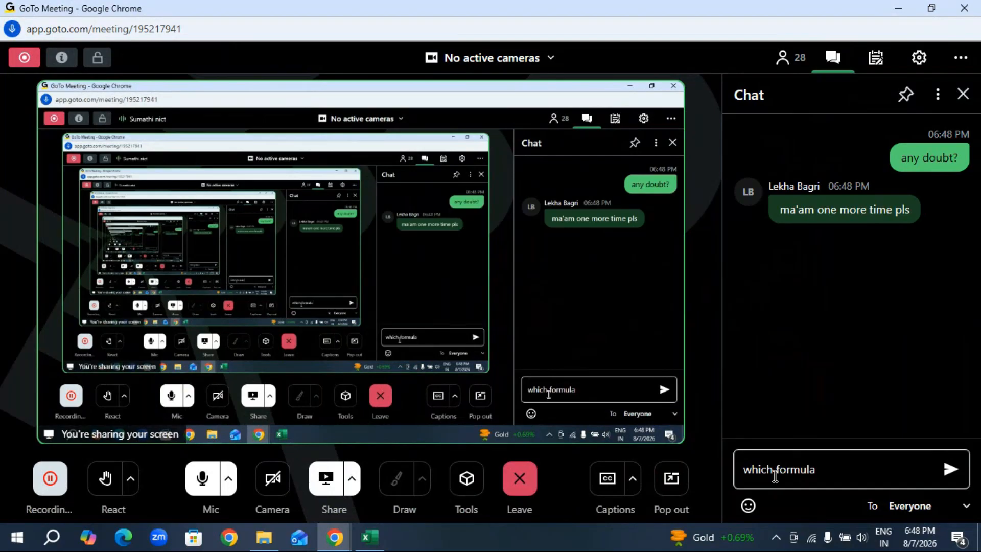
type(" ?")
key("Return")
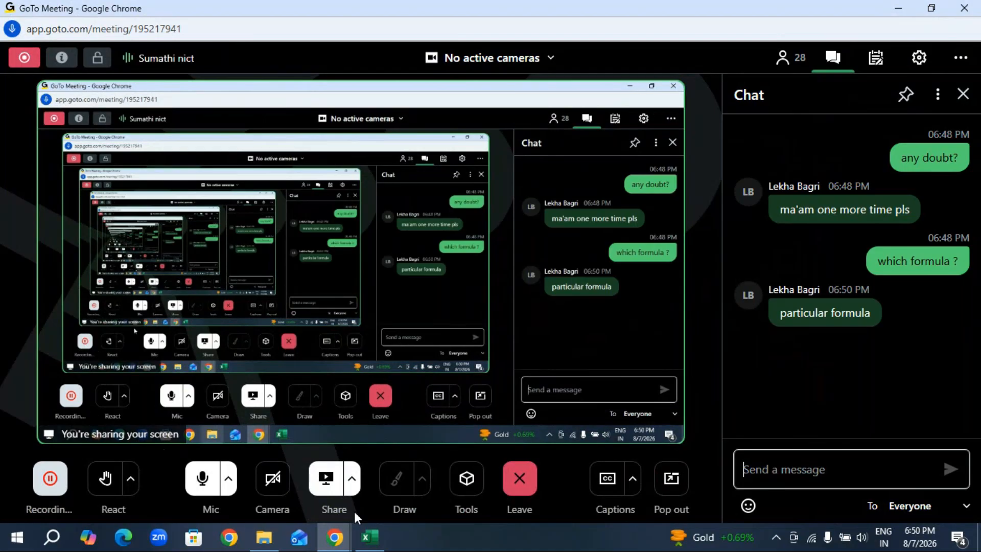
Switch to the MIS report 1 workbook in Excel and review the report from the Final OutPut block back up to the invoice table.
left_click(371, 544)
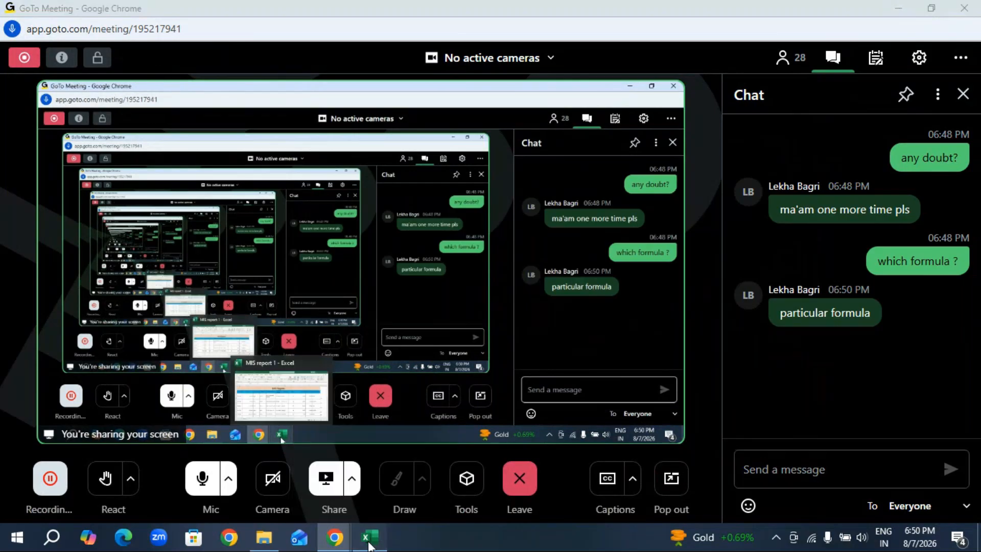
scroll(353, 391, "down", 9)
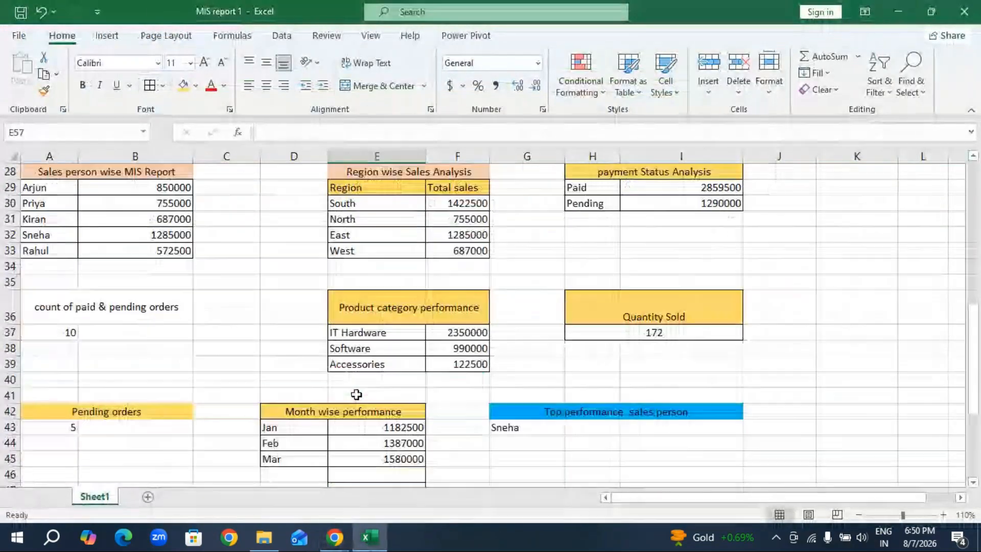
scroll(356, 394, "down", 5)
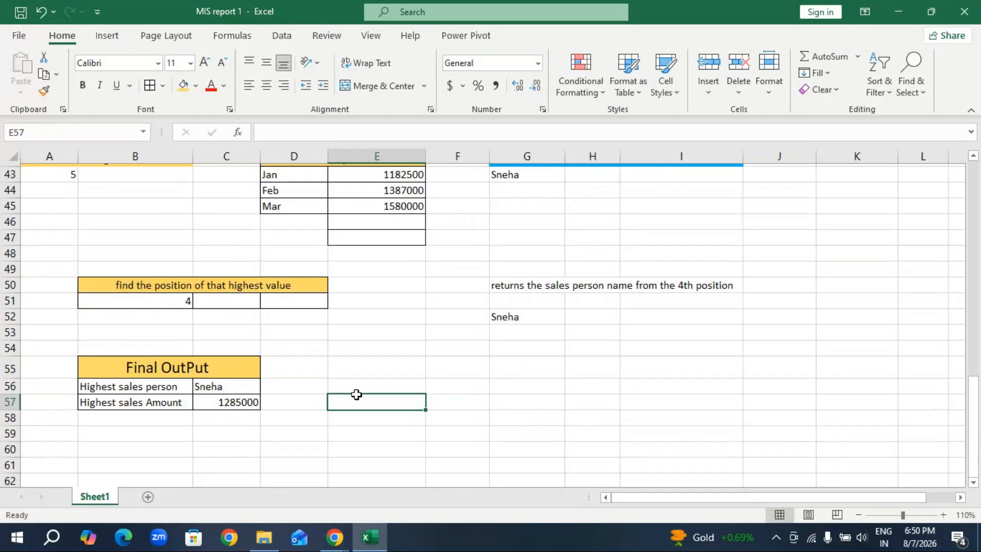
scroll(357, 394, "up", 4)
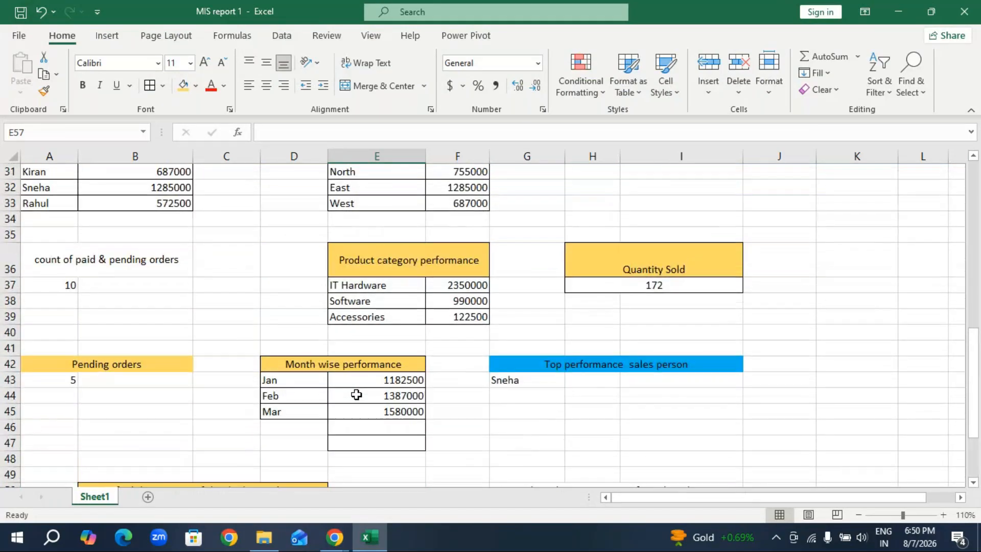
scroll(356, 394, "up", 2)
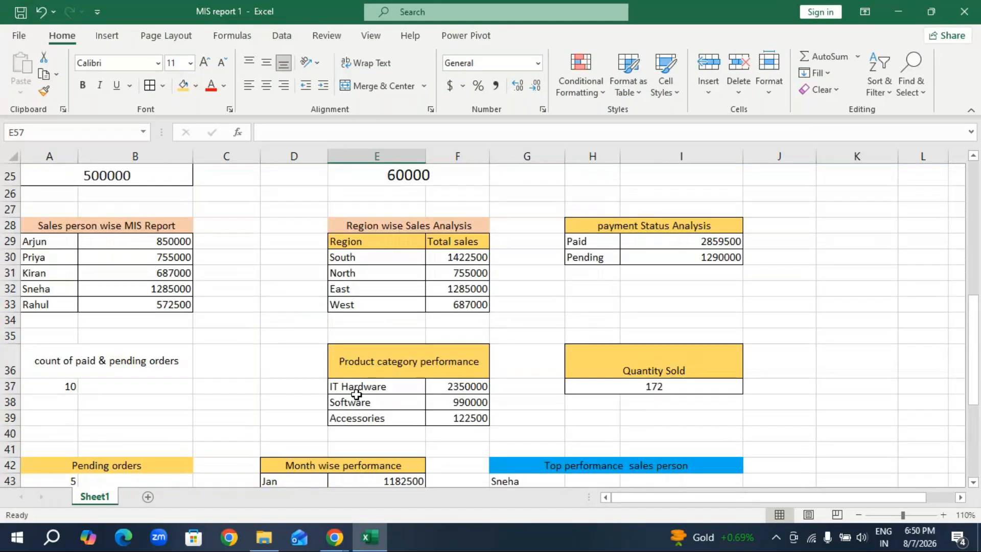
scroll(356, 393, "up", 1)
scroll(356, 394, "up", 2)
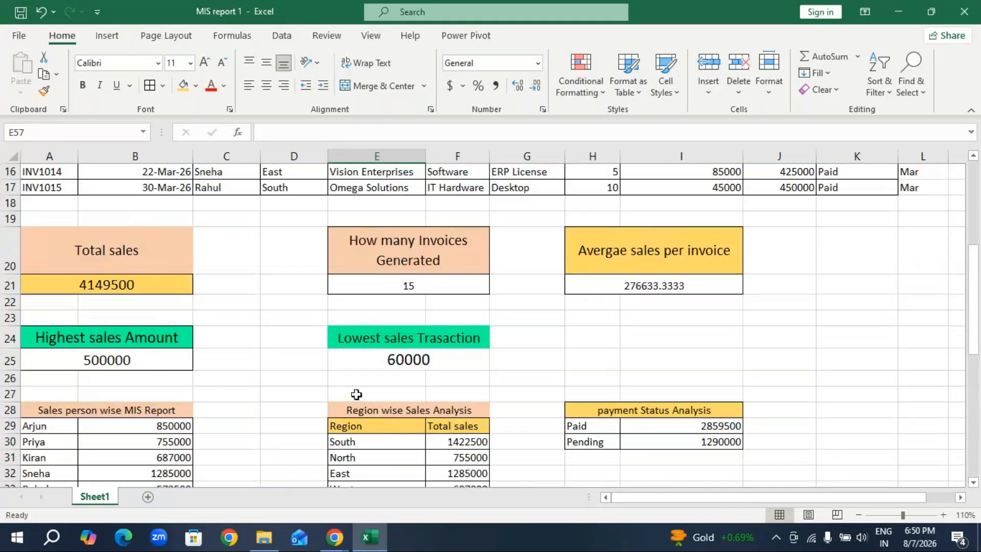
scroll(356, 394, "up", 3)
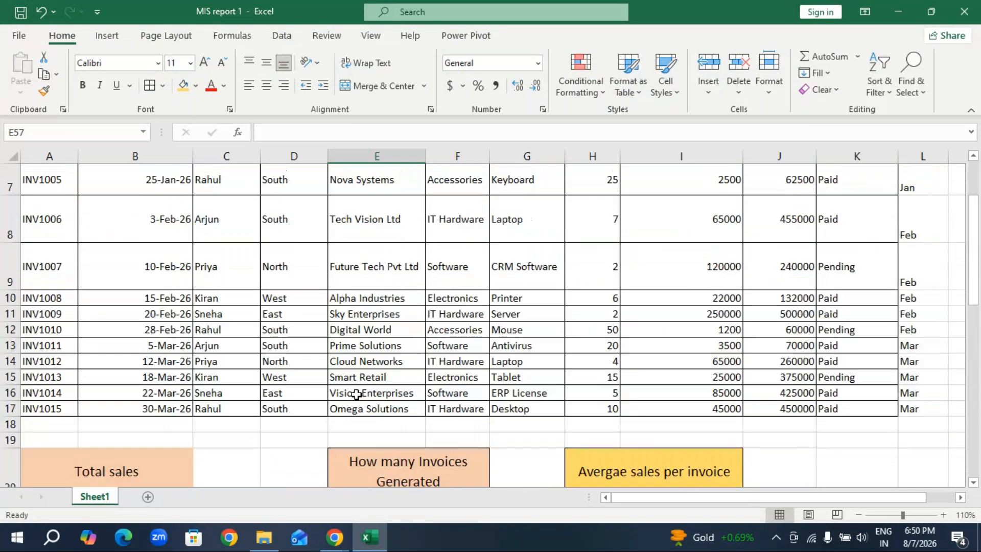
Switch to the GoTo Meeting window and send the chat message "all the formulas?" to everyone.
mouse_move(335, 536)
left_click(391, 498)
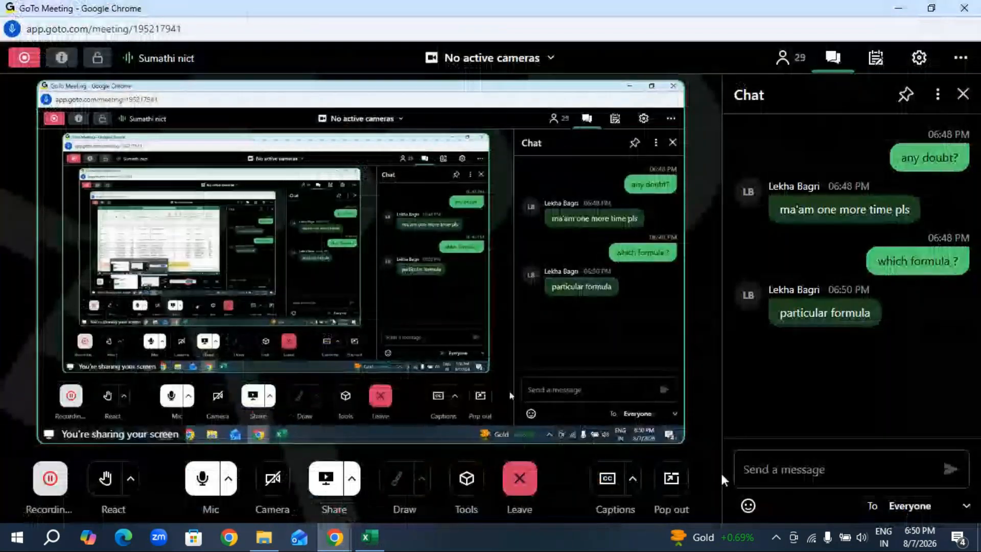
left_click(768, 474)
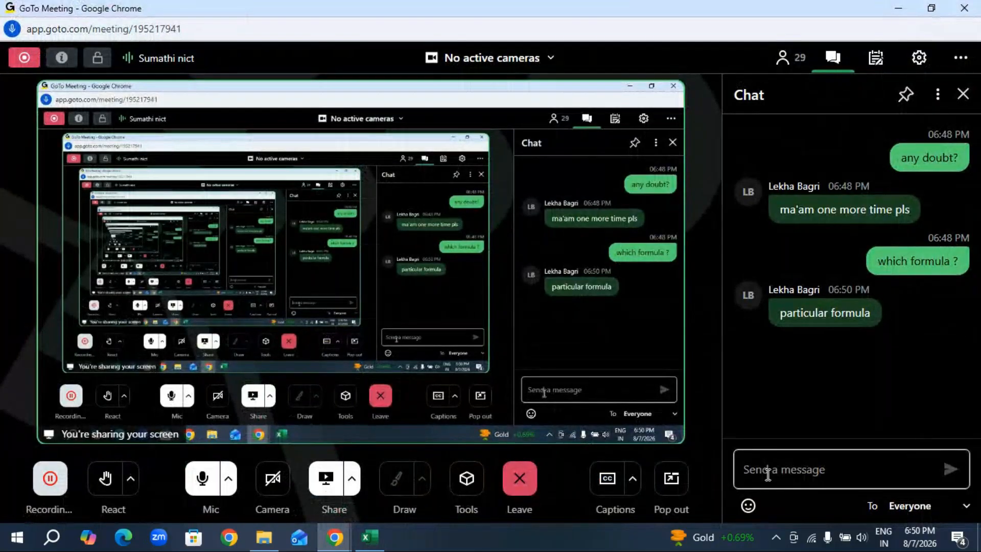
type("all the formul")
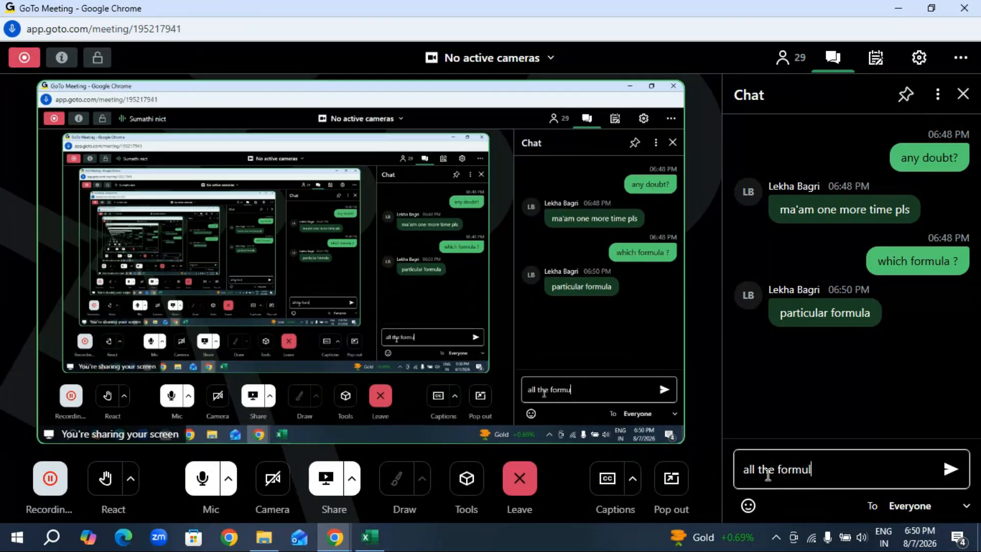
type("as?")
key("Return")
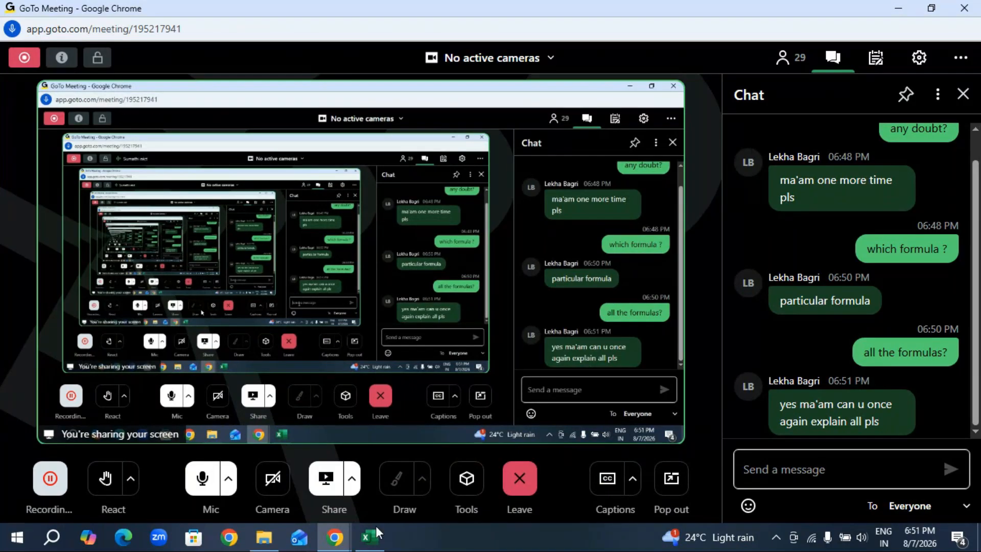
Switch to the MIS report 1 workbook in Excel and select the invoice table A2:K17 to present it.
left_click(377, 548)
scroll(547, 441, "down", 2)
scroll(545, 440, "up", 4)
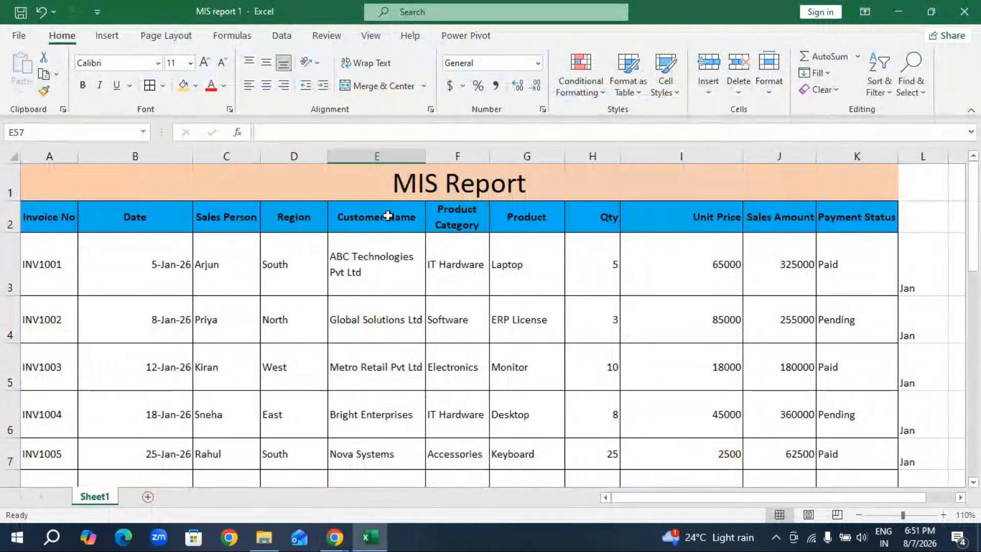
left_click_drag(51, 215, 837, 221)
scroll(464, 368, "up", 5)
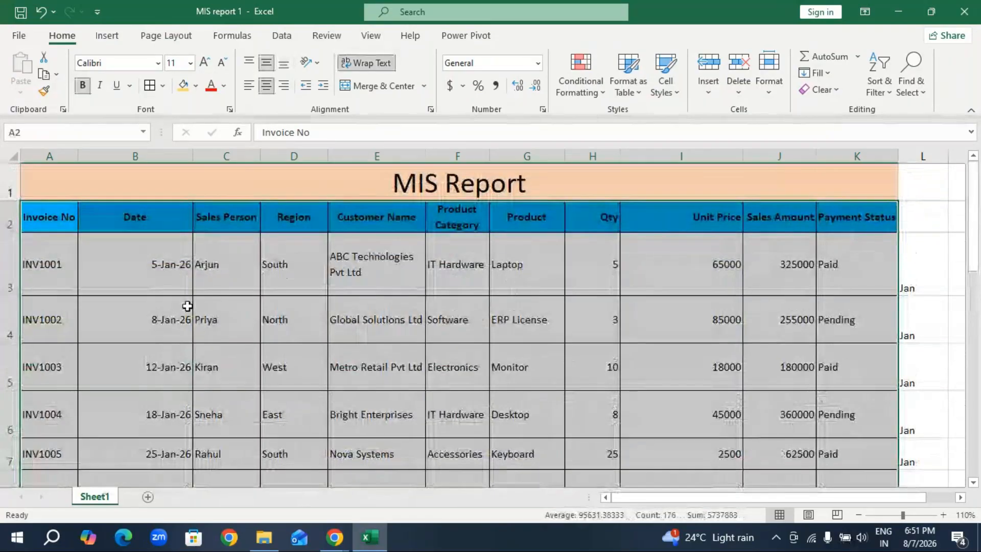
scroll(173, 322, "down", 1)
scroll(31, 240, "up", 1)
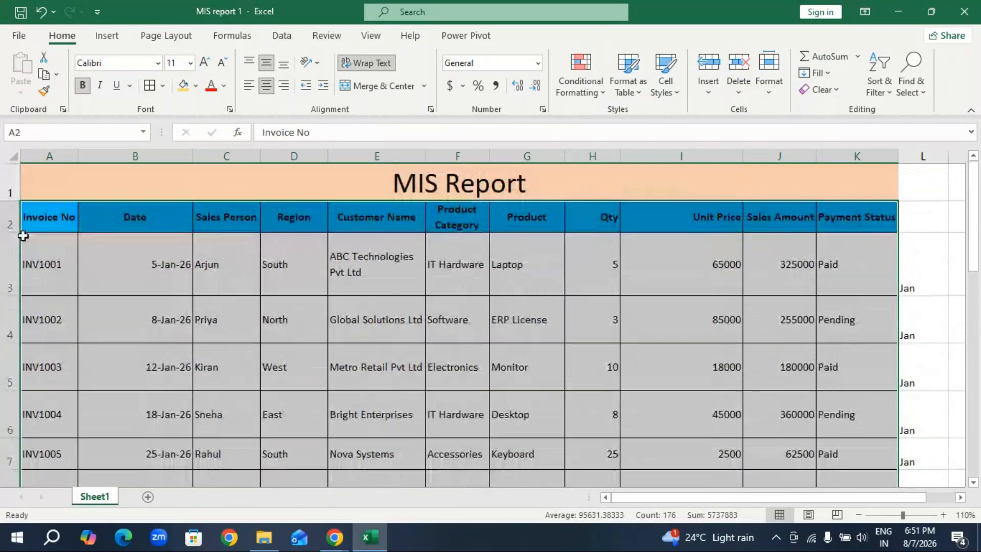
Highlight the Invoice No, Date and Sales Person entries of the invoice table one column after another.
left_click(56, 245)
left_click_drag(56, 246, 48, 457)
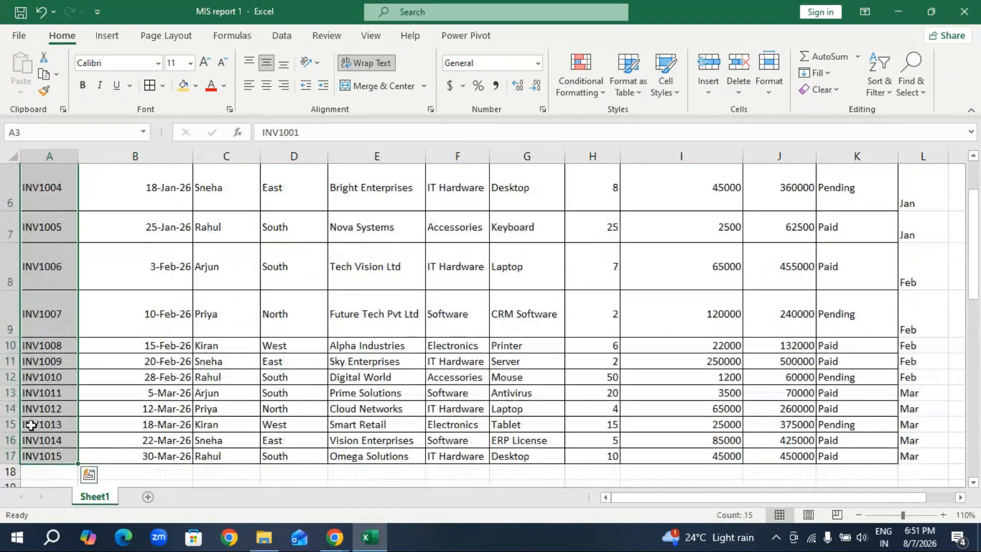
scroll(32, 424, "up", 2)
left_click_drag(153, 239, 154, 453)
scroll(218, 267, "up", 2)
left_click_drag(232, 283, 217, 452)
scroll(212, 434, "up", 2)
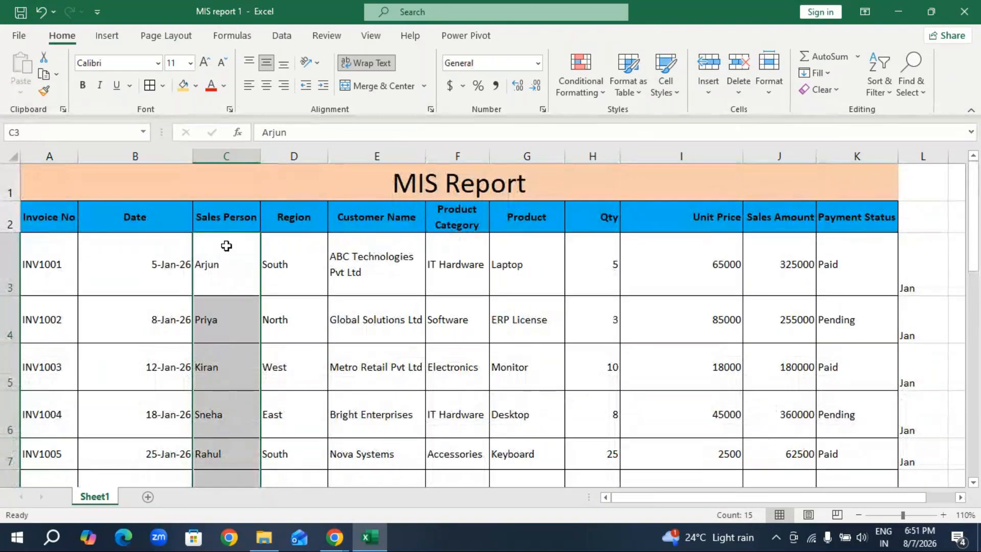
Highlight the Region and Customer Name entries of the invoice table in turn.
left_click_drag(296, 265, 281, 456)
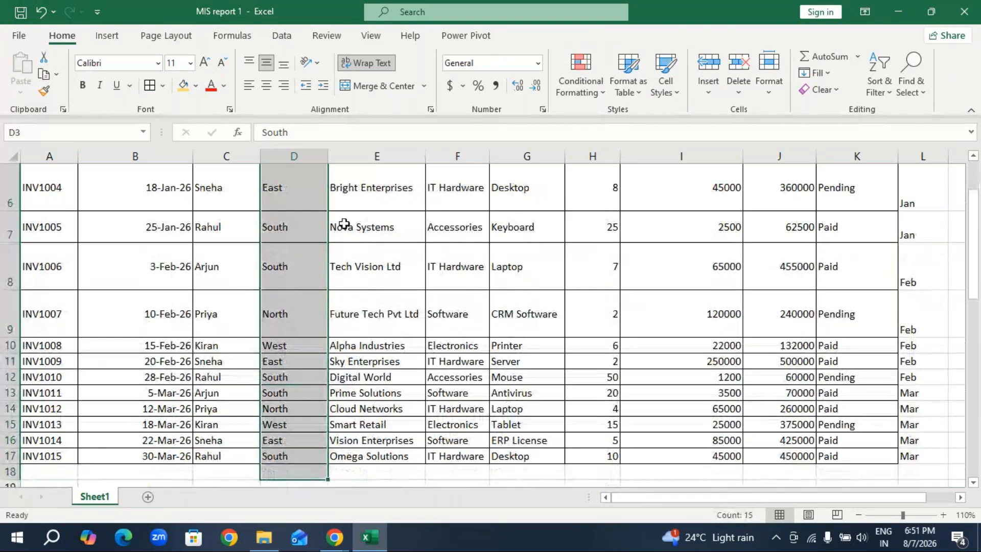
scroll(380, 247, "up", 2)
left_click_drag(391, 276, 390, 457)
scroll(455, 291, "up", 3)
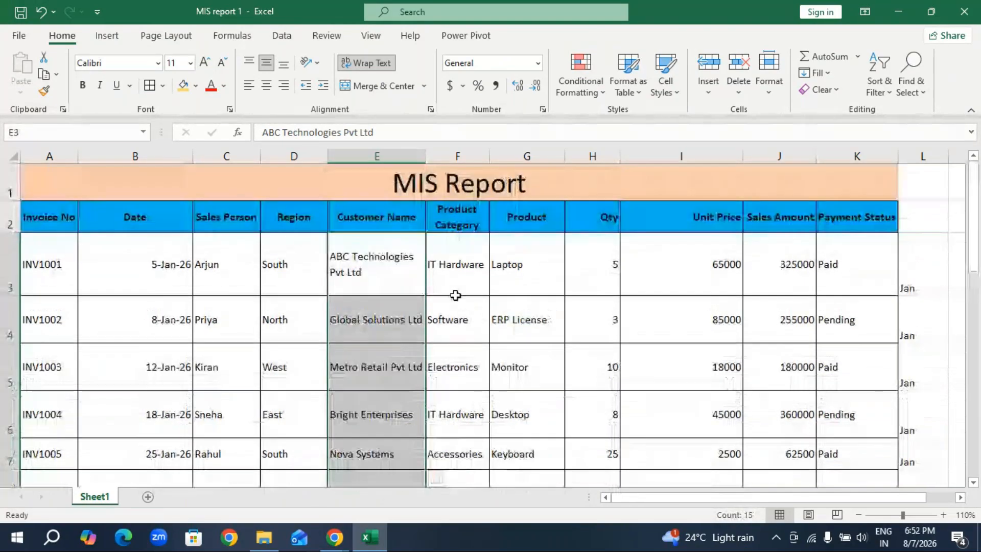
Point out the Product Category, Product, Qty, Sales Amount and Payment Status columns by selecting entries in each.
left_click(462, 250)
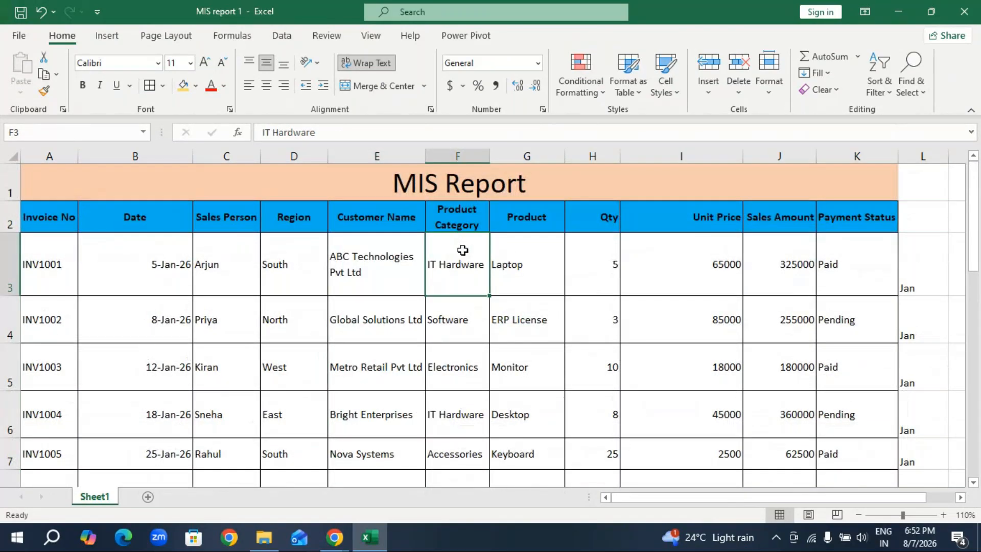
left_click(526, 265)
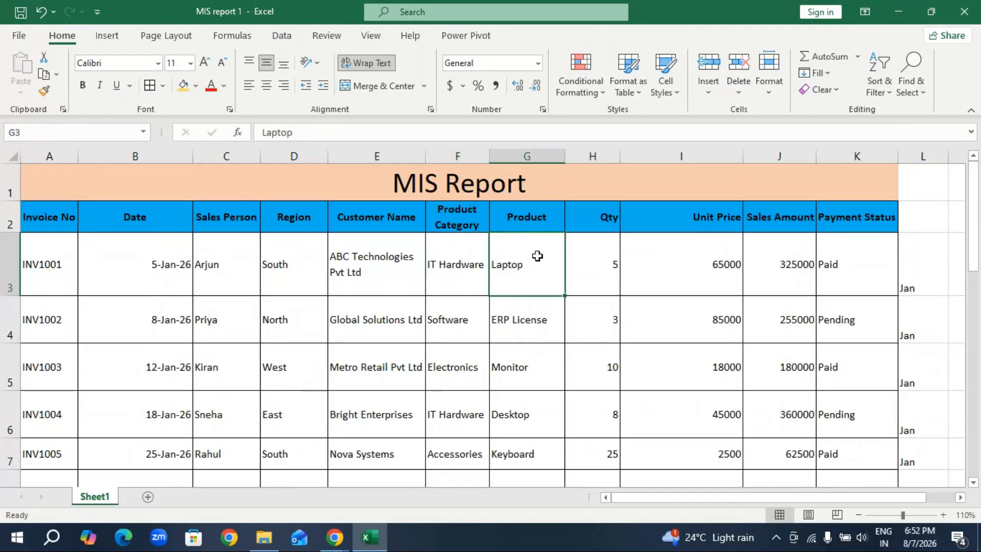
left_click_drag(537, 256, 532, 413)
left_click_drag(608, 265, 600, 376)
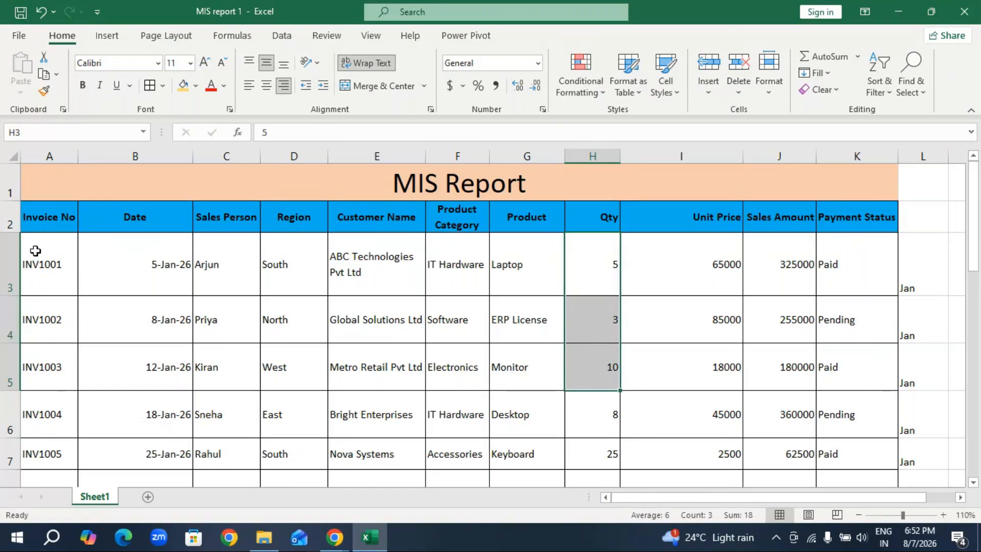
left_click_drag(778, 256, 778, 370)
left_click(852, 252)
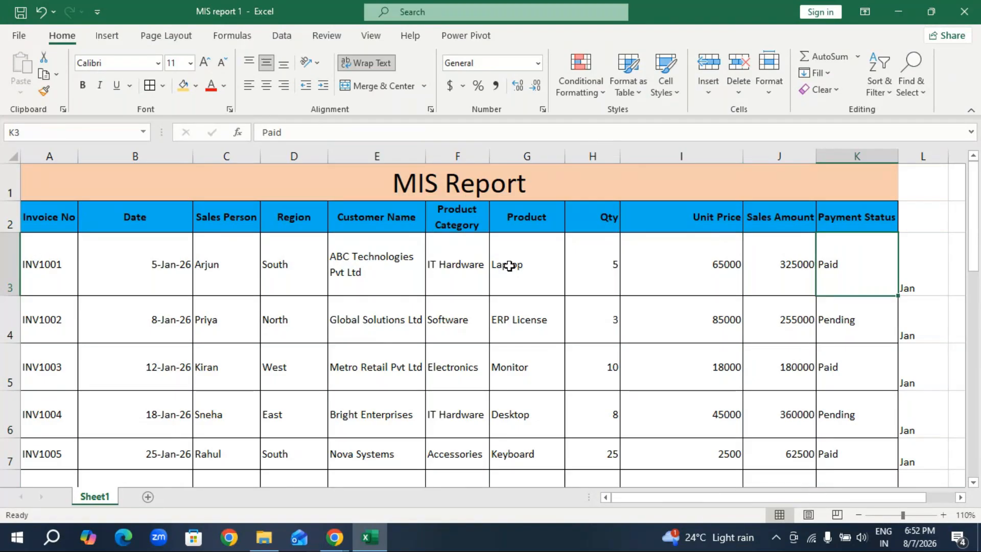
Review the summary blocks between the invoice table and the Final OutPut block, ending at the top of the report.
scroll(509, 265, "down", 1)
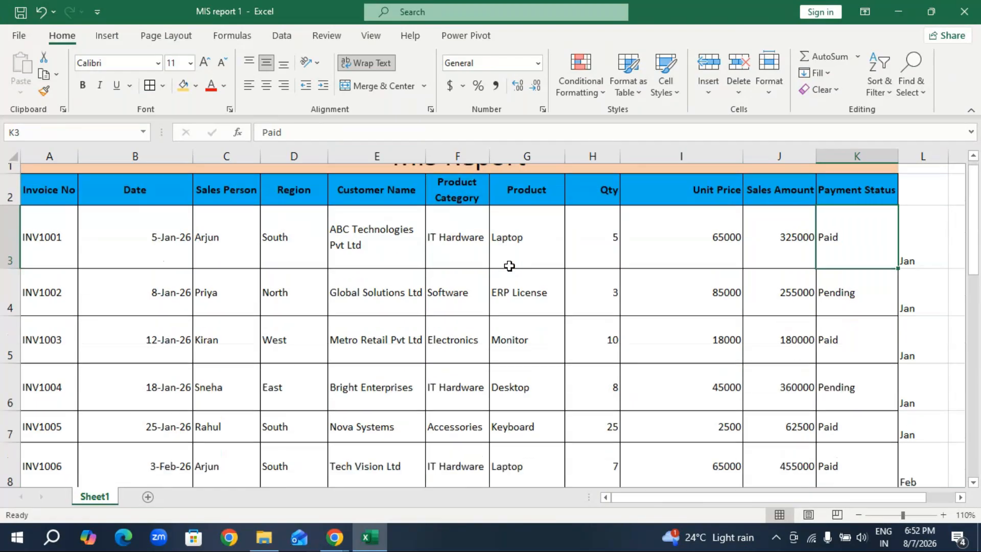
scroll(509, 266, "down", 15)
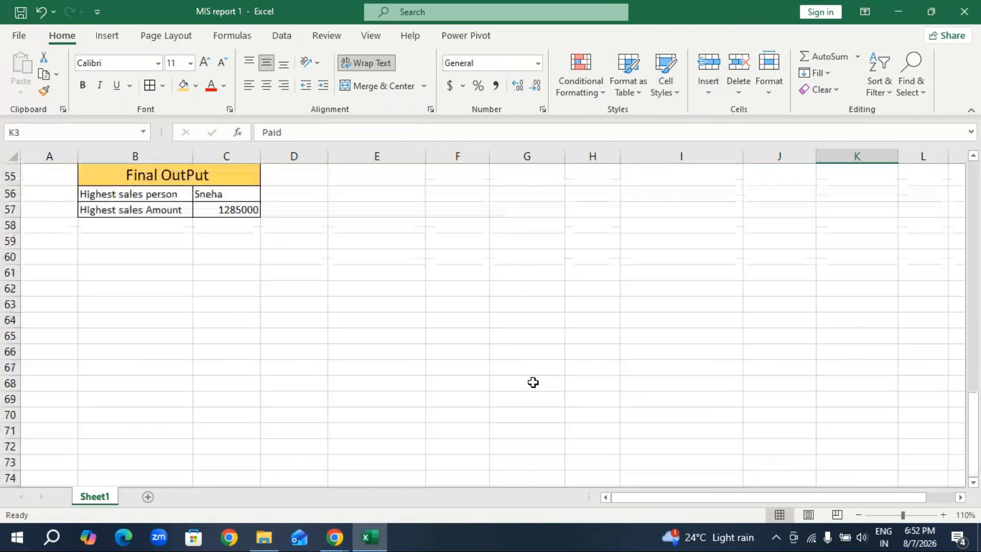
scroll(164, 272, "up", 1)
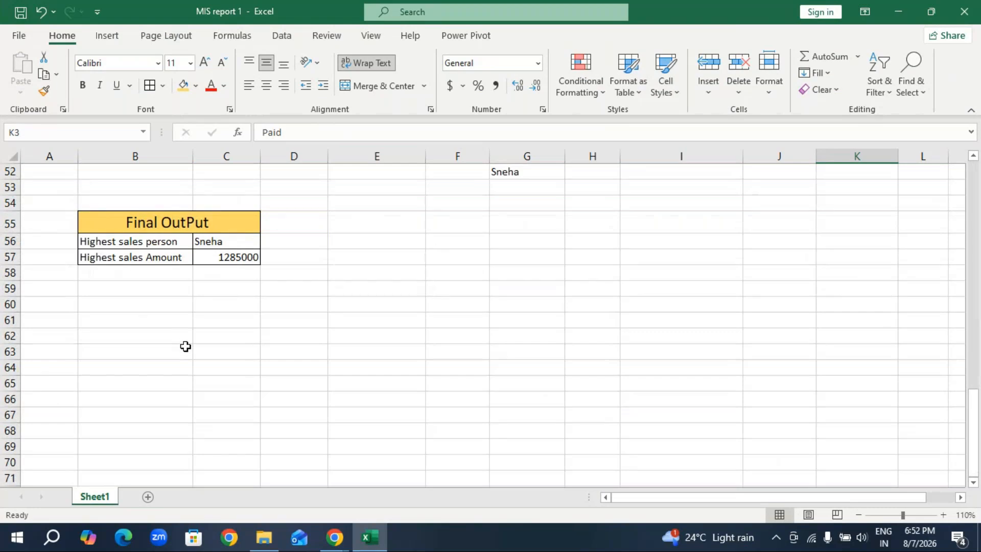
scroll(197, 345, "up", 7)
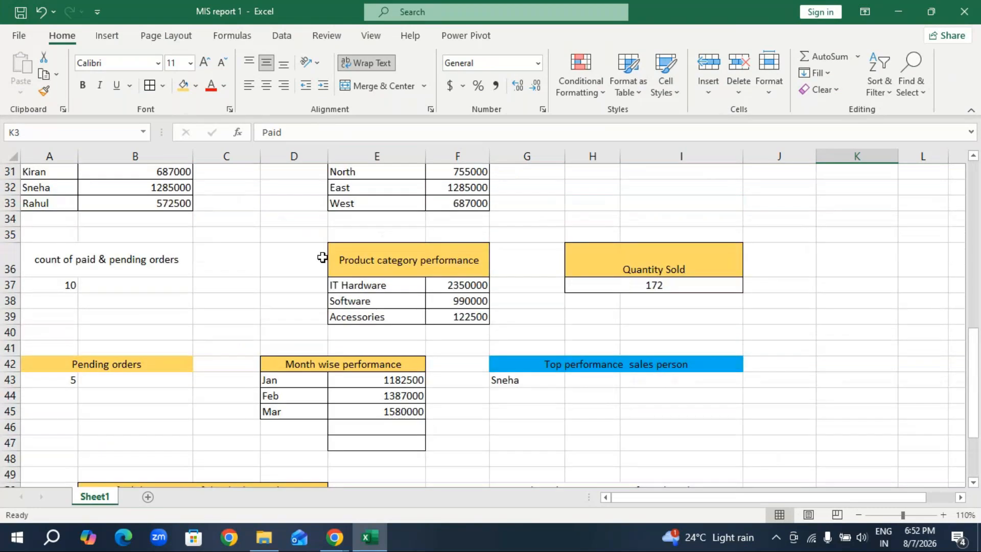
scroll(307, 285, "up", 4)
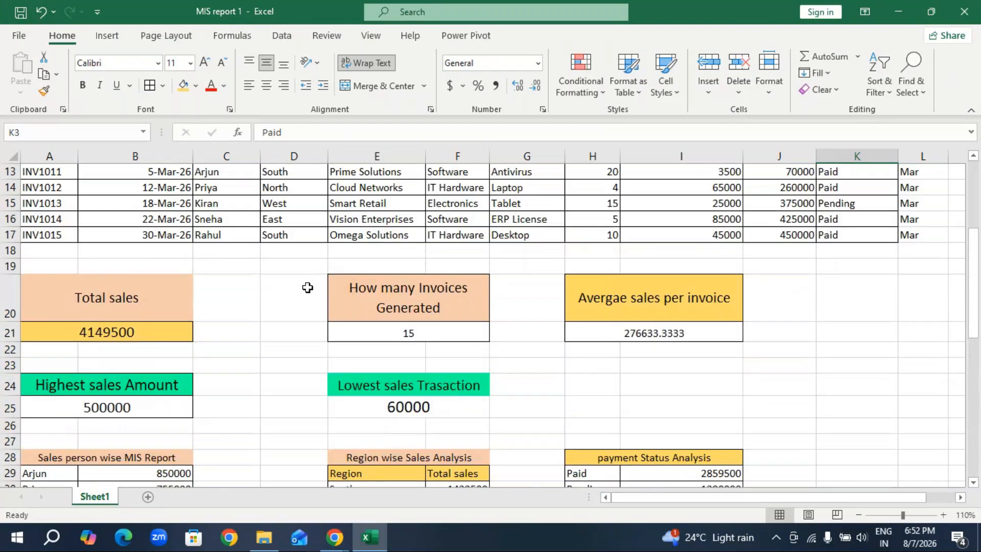
scroll(307, 287, "up", 1)
scroll(313, 289, "down", 2)
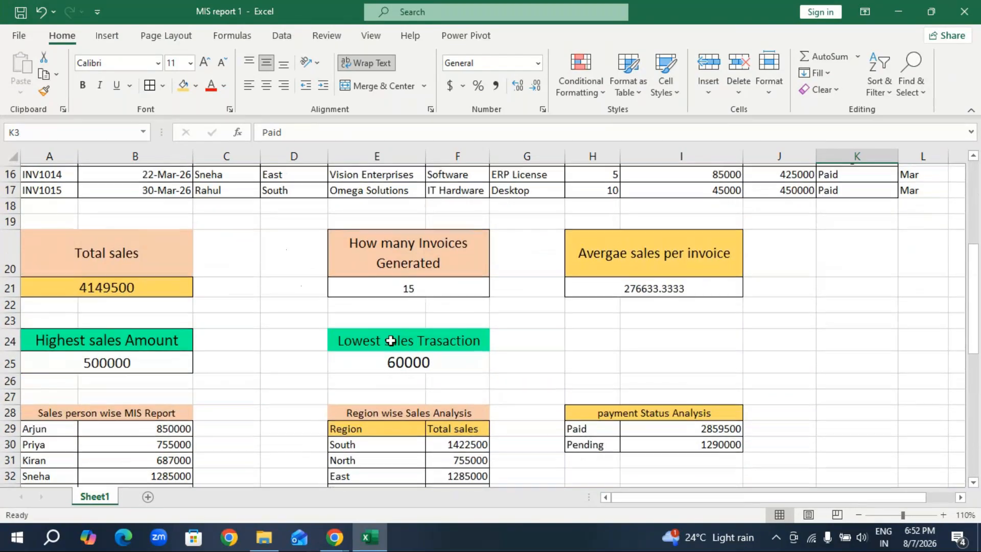
scroll(390, 339, "up", 3)
scroll(374, 235, "up", 2)
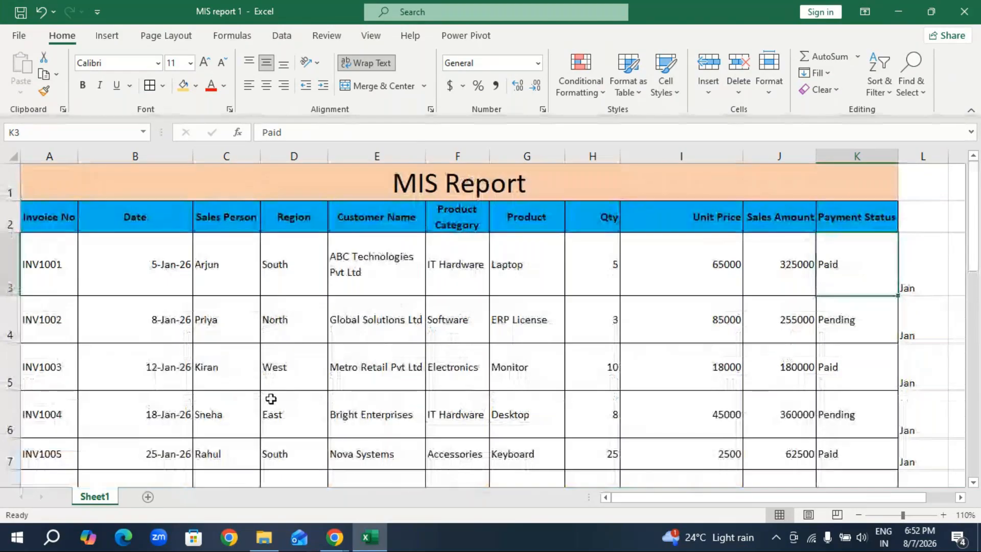
Copy the Total sales heading from A20 into cell B61 in the empty area below the report.
scroll(270, 398, "down", 4)
left_click(82, 308)
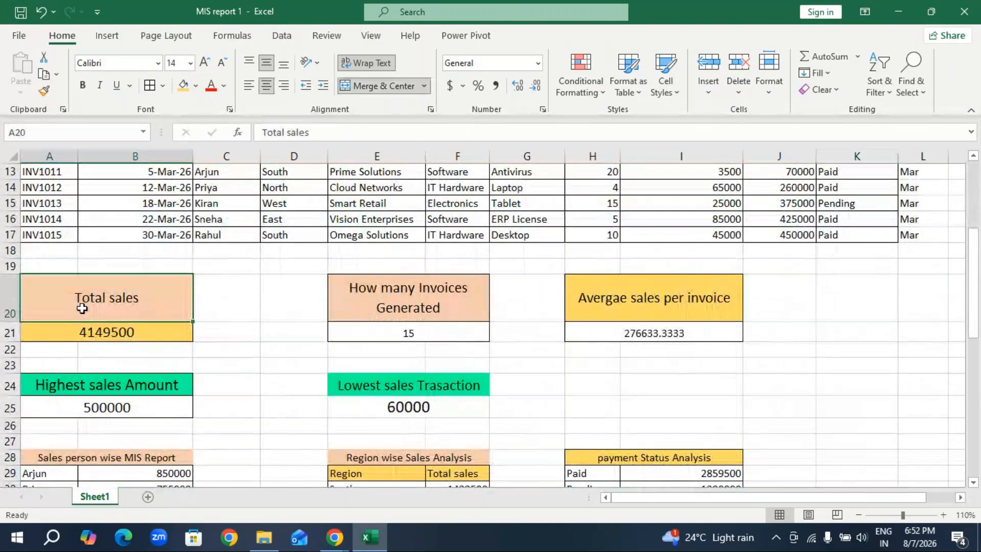
key("ctrl+c")
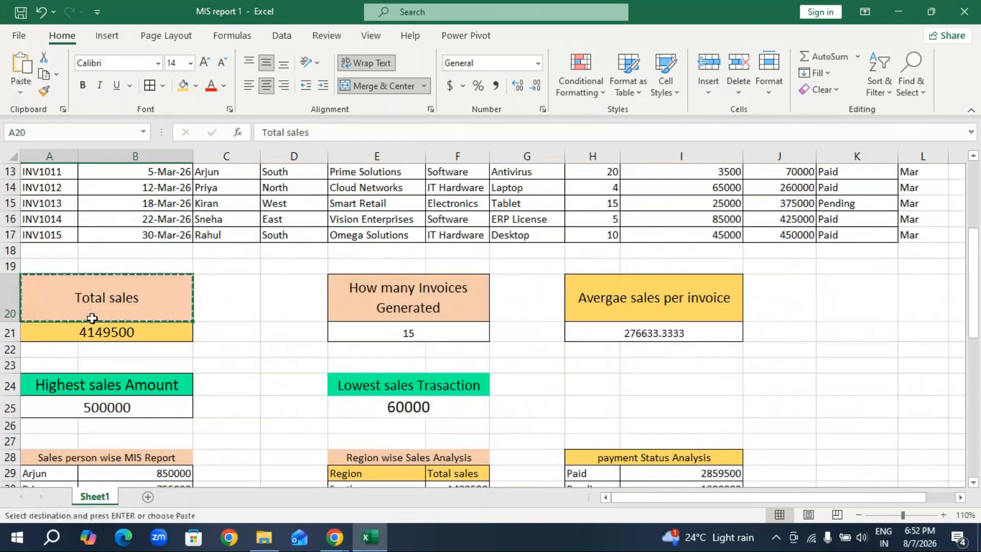
scroll(92, 318, "down", 15)
left_click(92, 221)
key("ctrl+v")
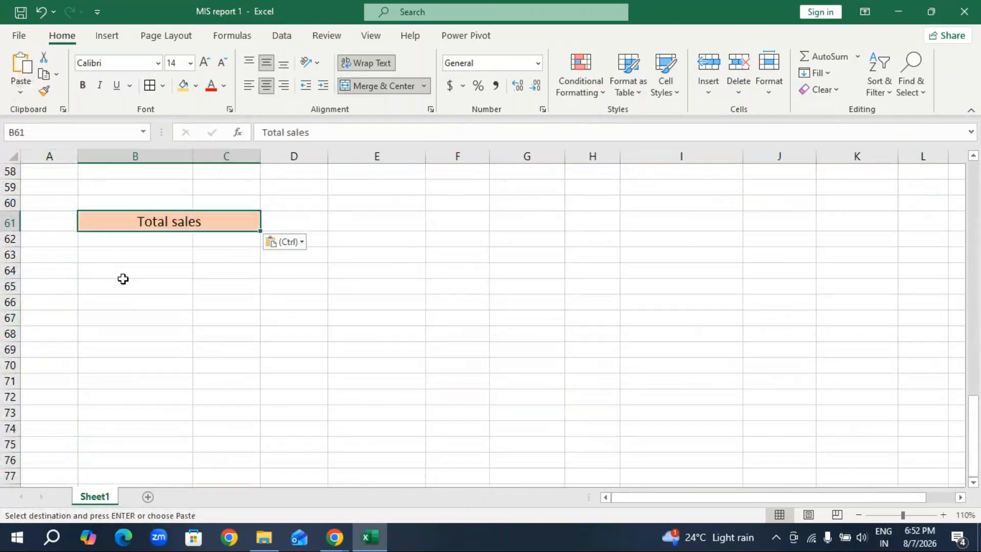
left_click(163, 244)
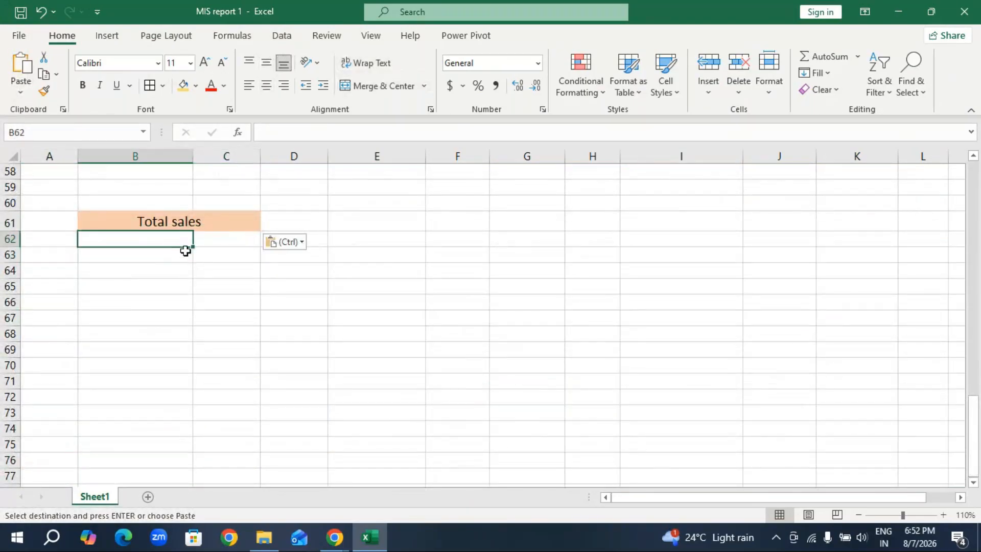
Highlight the whole report from the MIS Report title through the INV1015 row, and clear the pending copy of the Total sales heading.
scroll(403, 313, "up", 8)
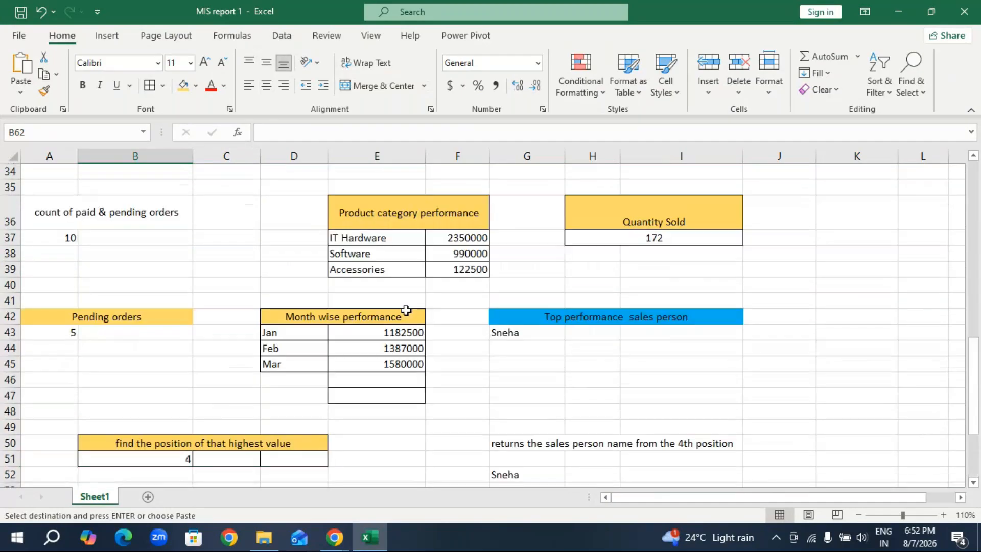
scroll(289, 232, "up", 8)
scroll(267, 214, "up", 3)
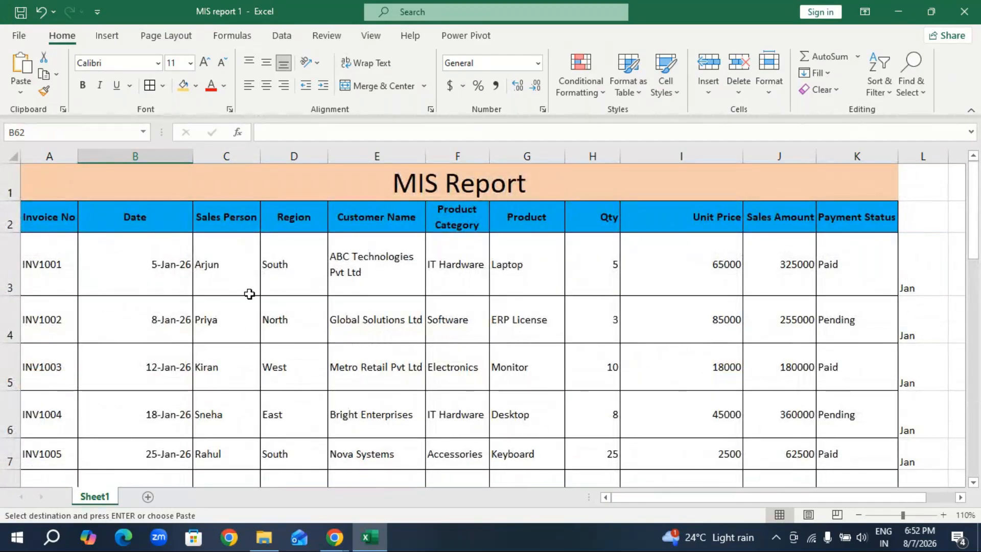
left_click_drag(46, 191, 134, 456)
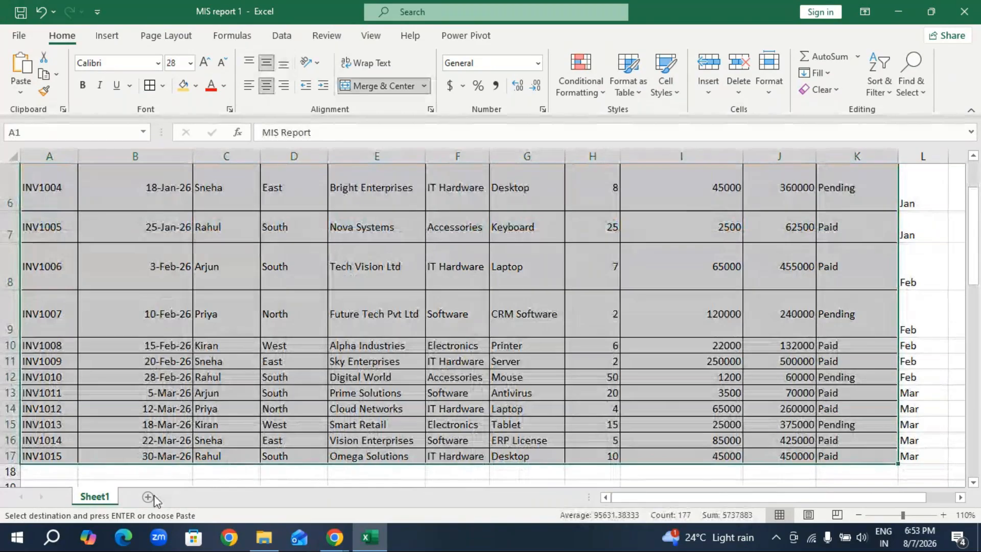
left_click(174, 472)
scroll(217, 462, "down", 3)
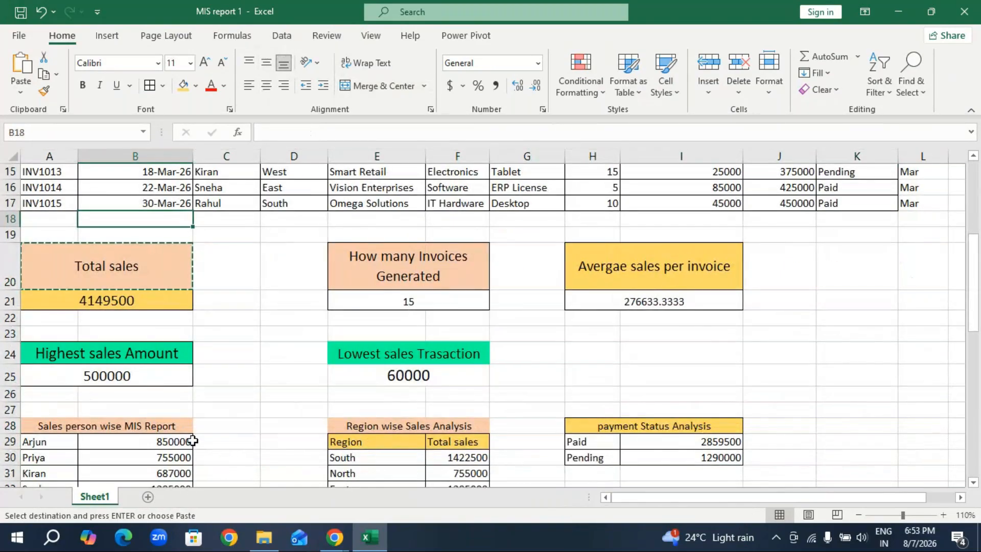
key("Escape")
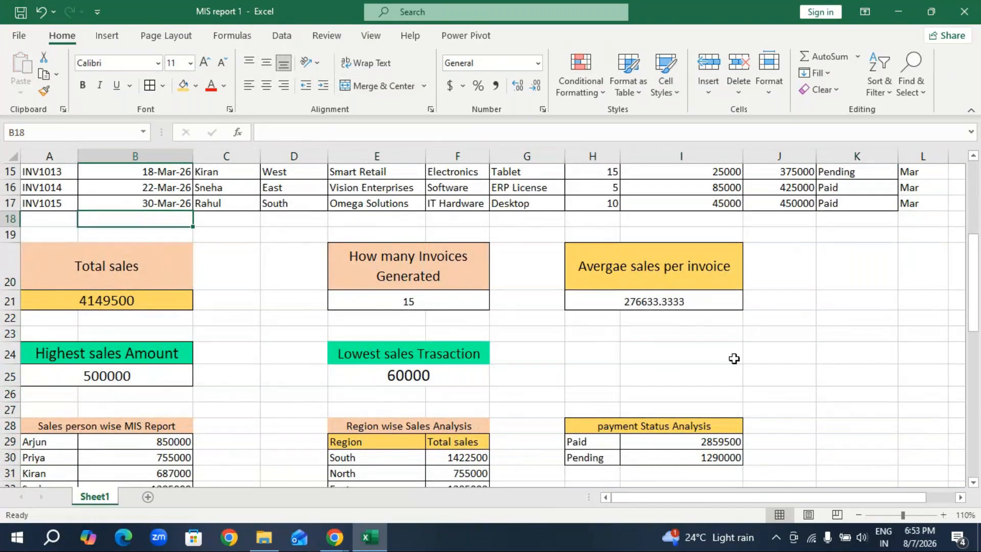
left_click(734, 358)
left_click_drag(324, 241, 856, 321)
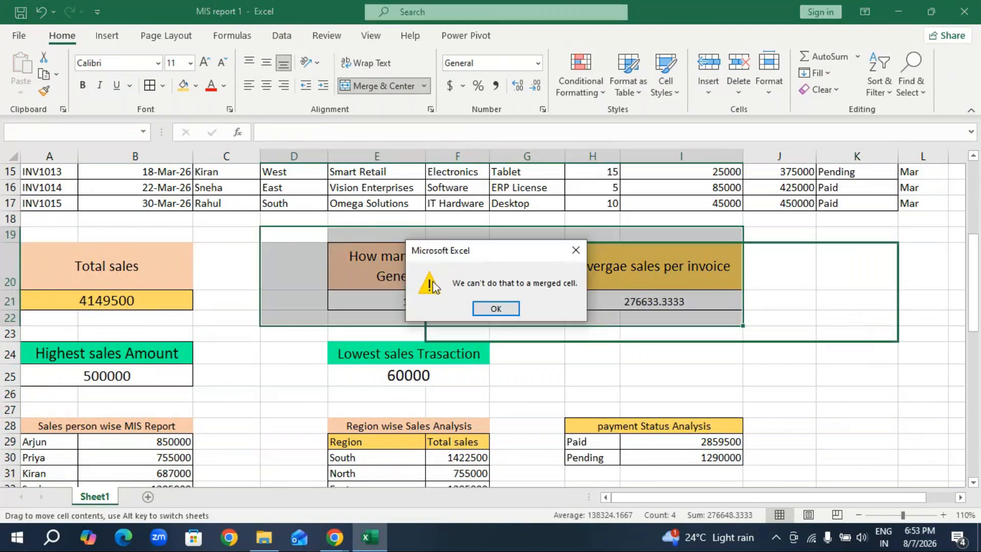
left_click(497, 306)
left_click(813, 424)
left_click(232, 330)
Copy the invoice table A2:K17, including its header row, into a new worksheet starting at A1.
scroll(237, 312, "up", 5)
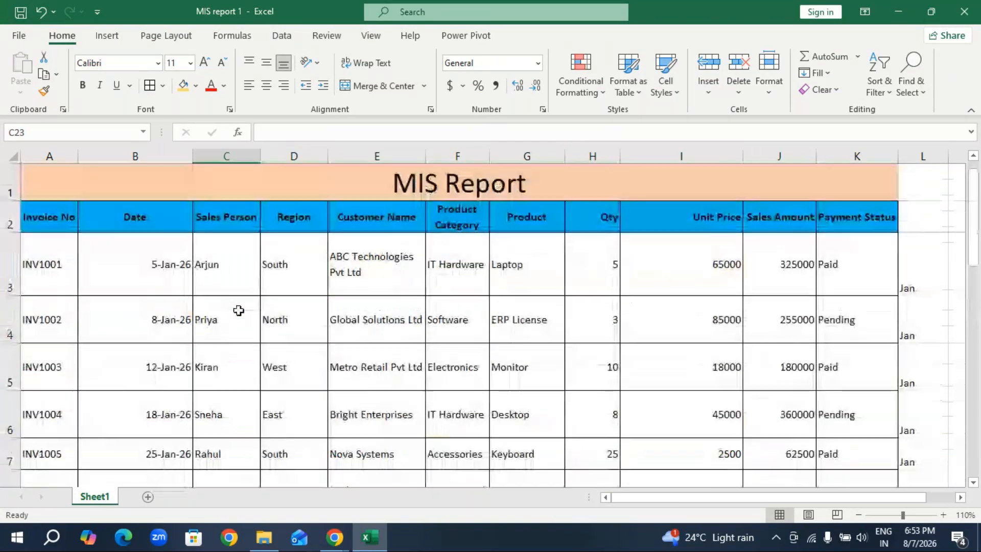
left_click(36, 191)
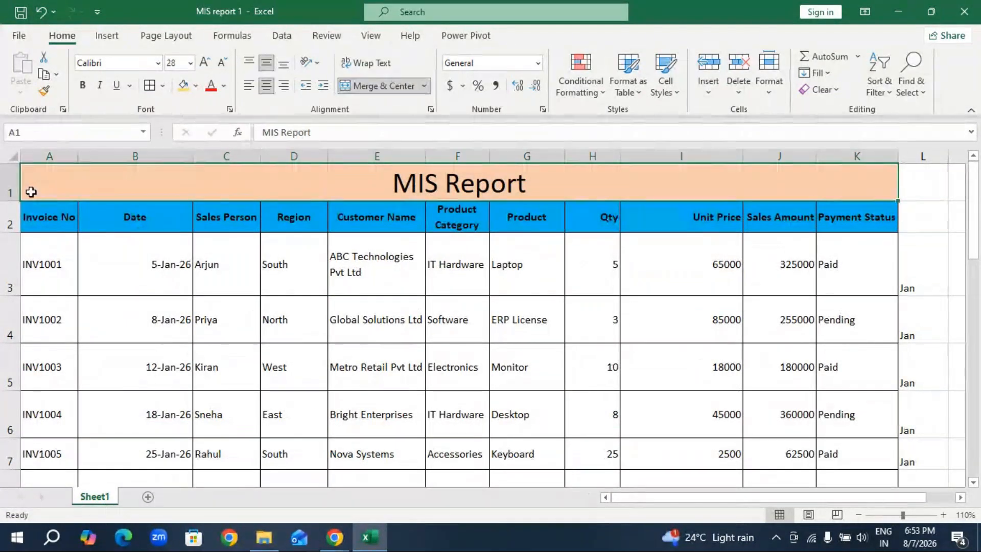
left_click_drag(23, 211, 836, 455)
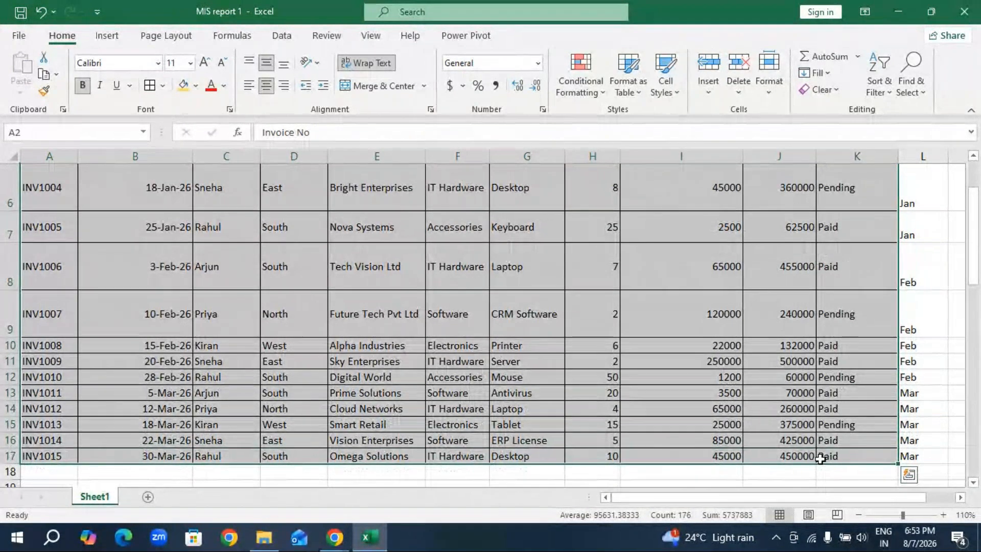
key("ctrl+c")
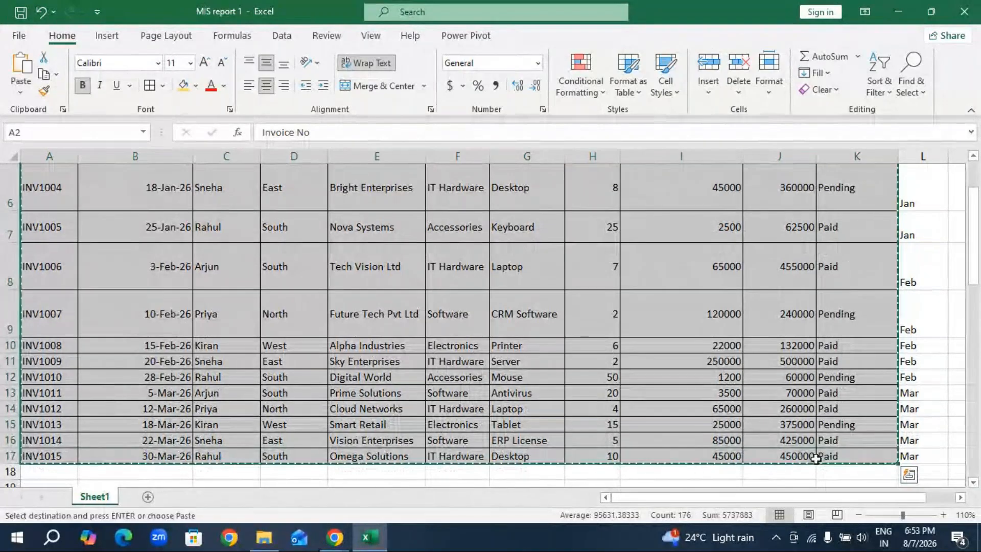
left_click(148, 496)
key("ctrl+v")
left_click(619, 271)
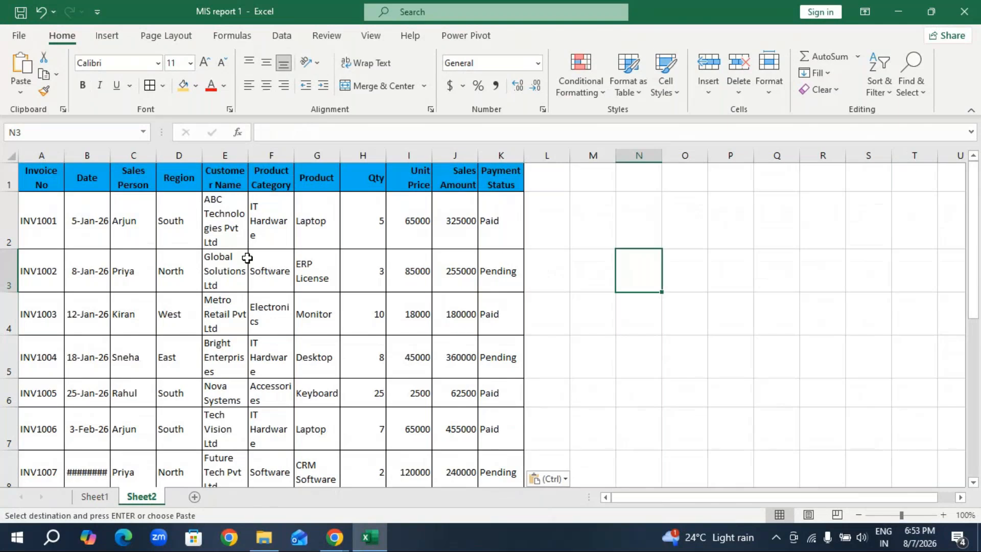
Set the column width of the entire copied invoice table on Sheet2 to 15.
left_click(148, 357)
key("ctrl+a")
left_click(769, 71)
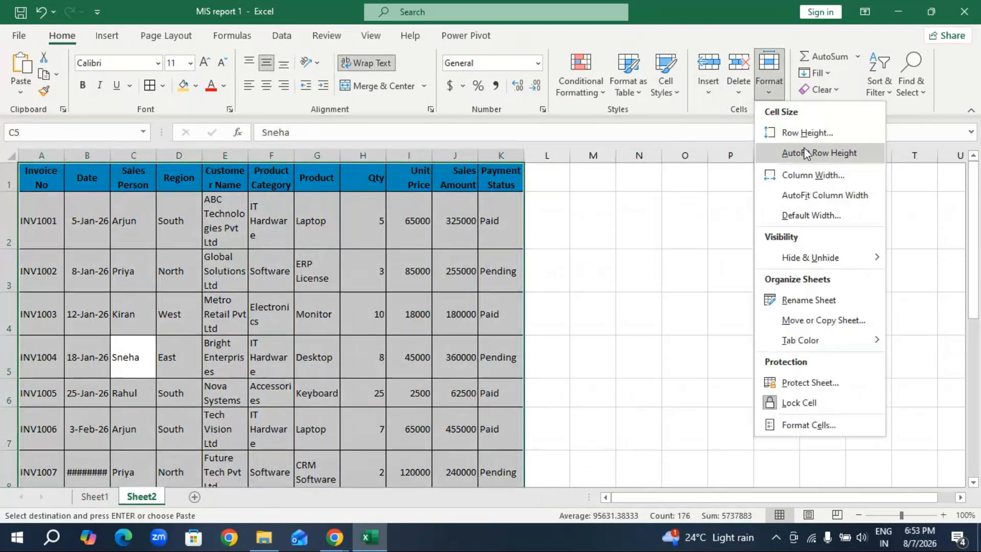
left_click(818, 176)
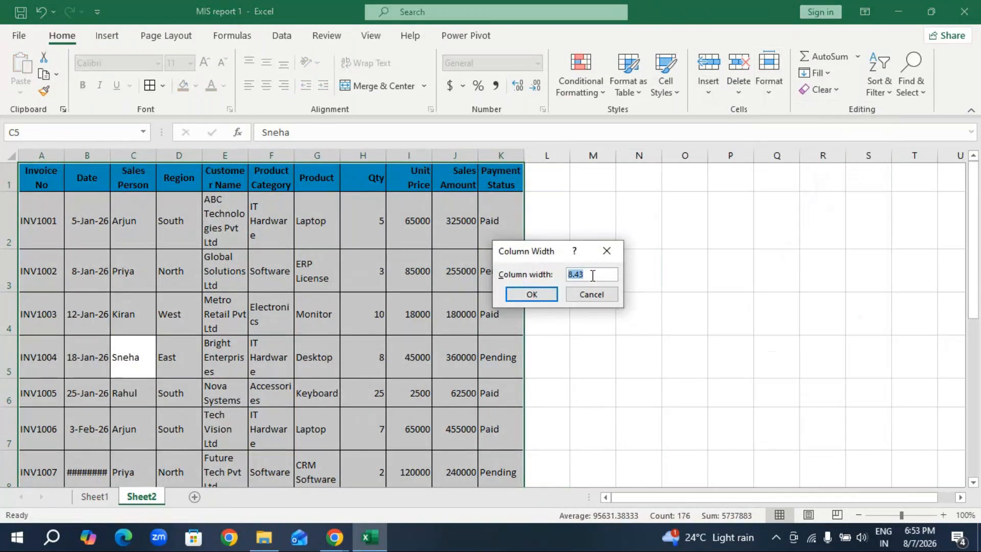
type("15")
left_click(531, 294)
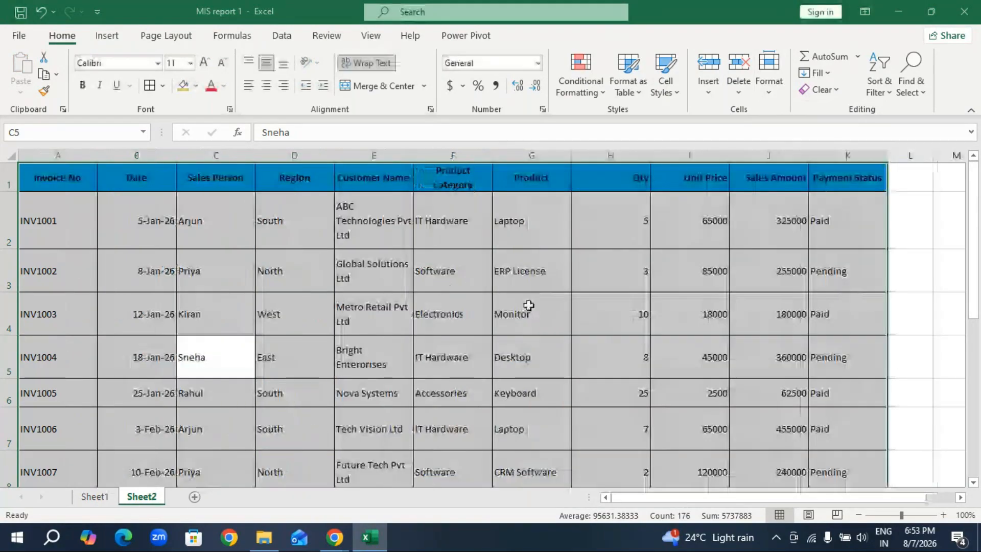
left_click(219, 240)
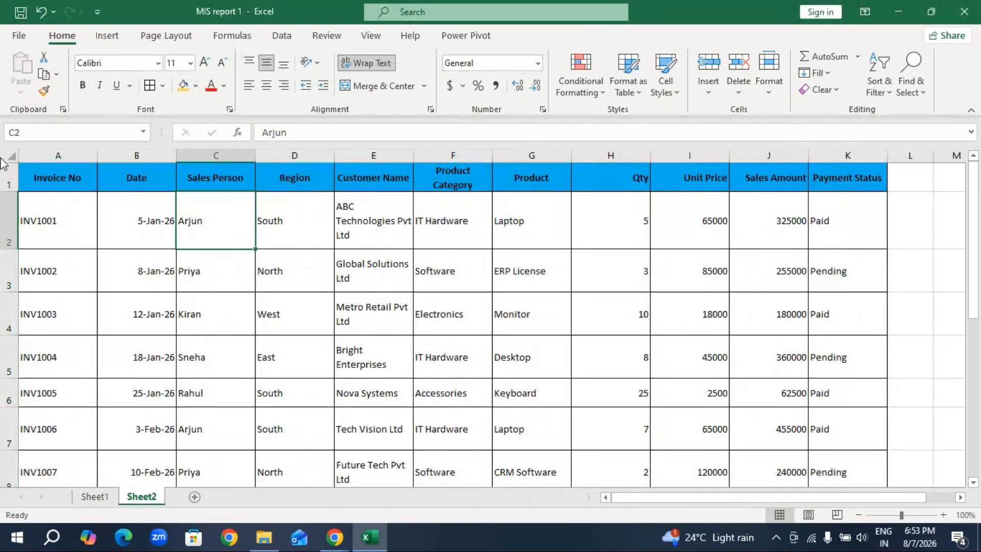
Insert a blank row above the header row on Sheet2 and enter the title MIS Report in A1.
left_click(9, 177)
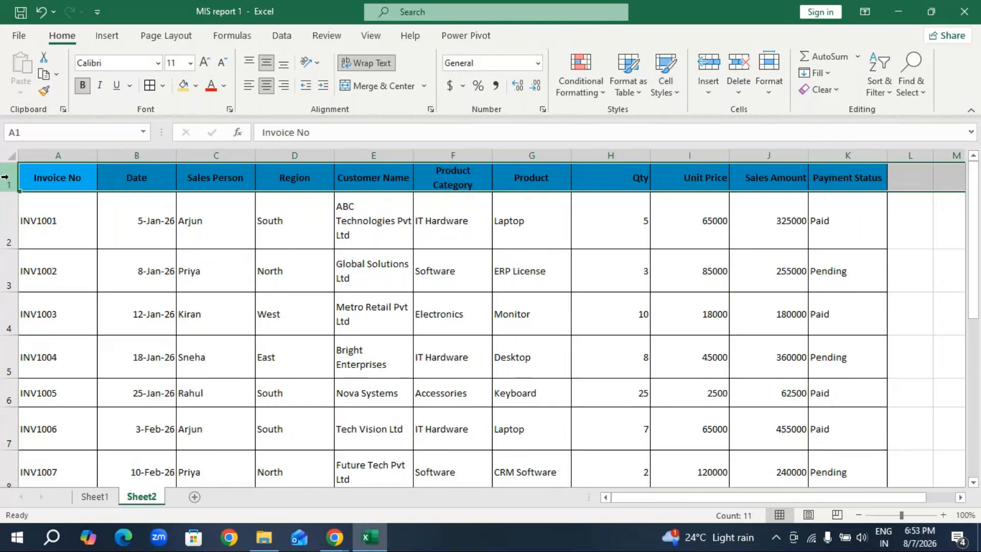
key("ctrl+shift+plus")
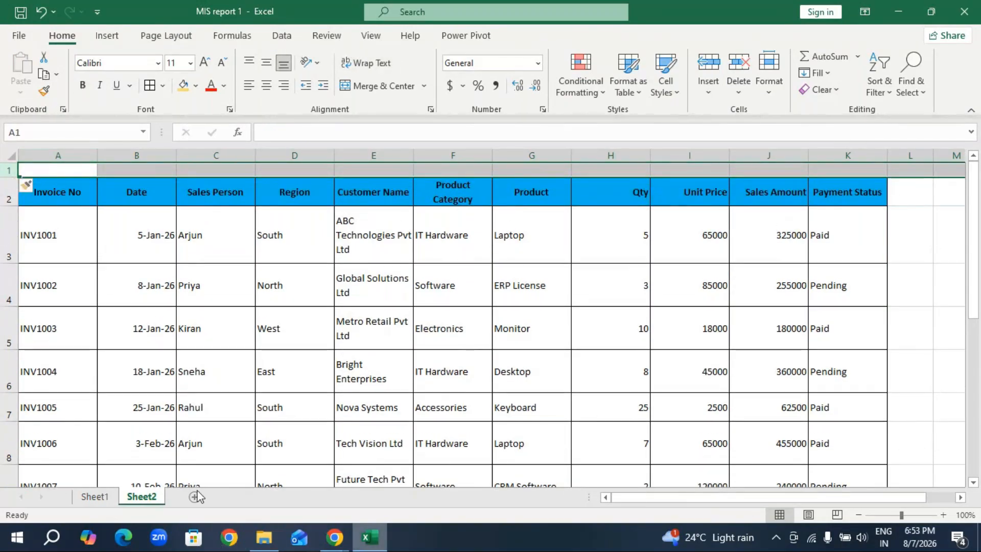
left_click(104, 497)
scroll(339, 259, "up", 2)
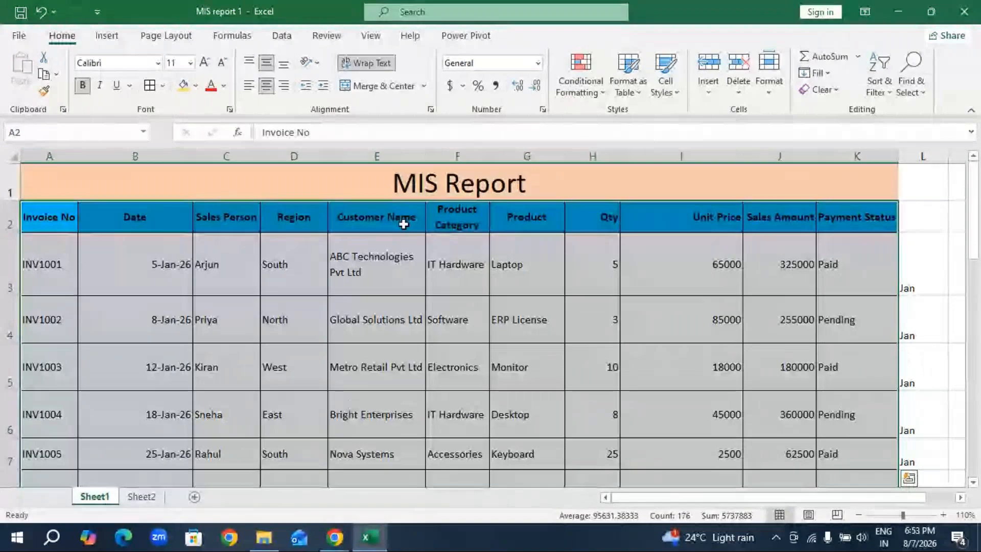
left_click(142, 496)
left_click(83, 171)
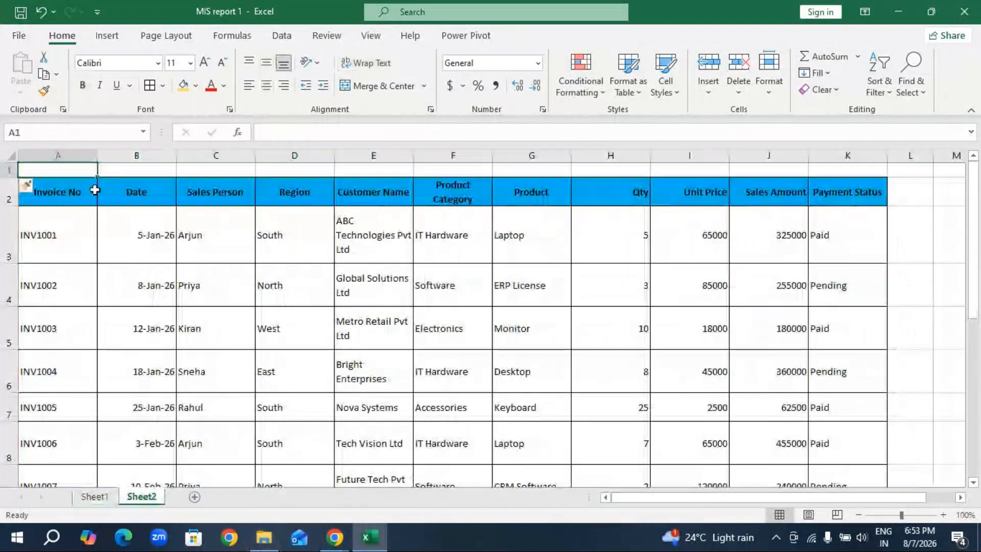
type("M")
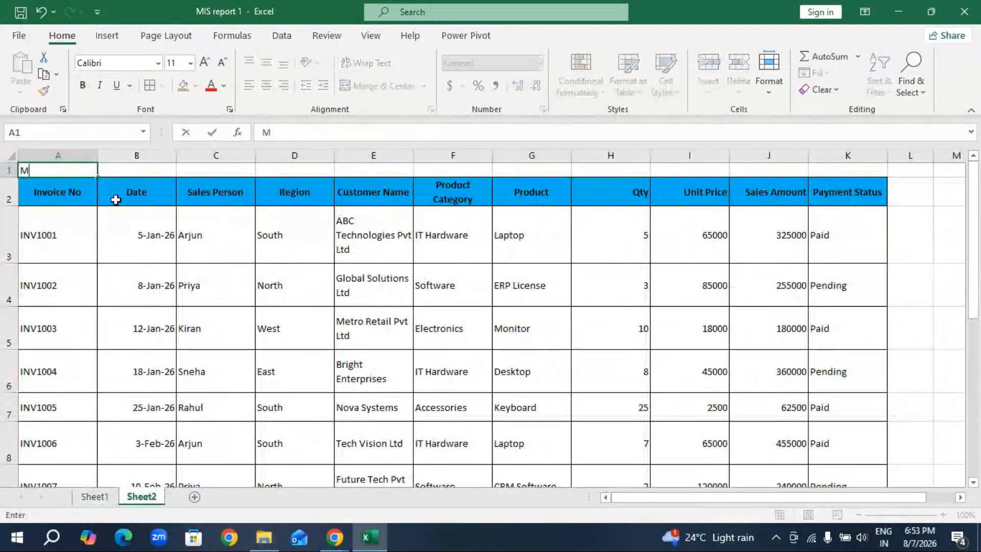
type("IS ")
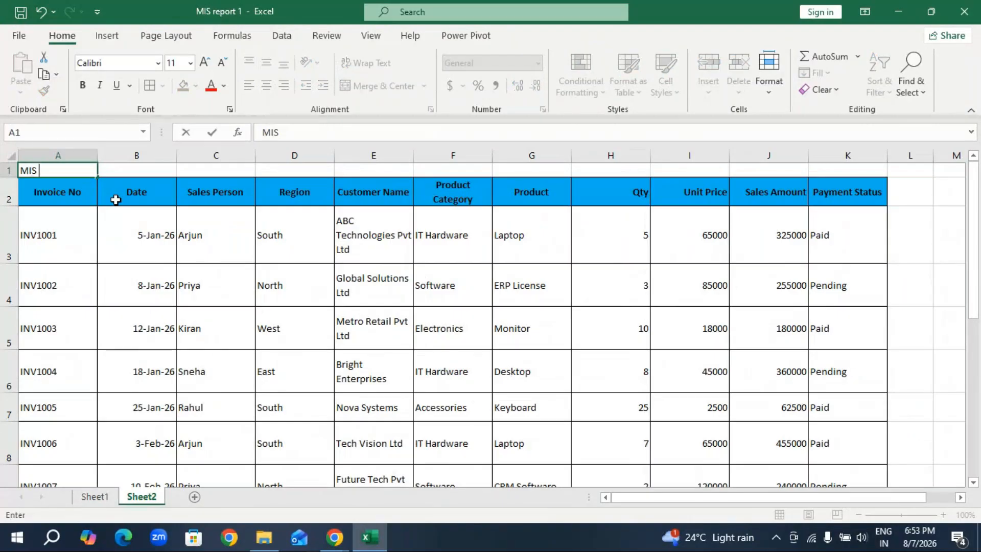
type("Repo")
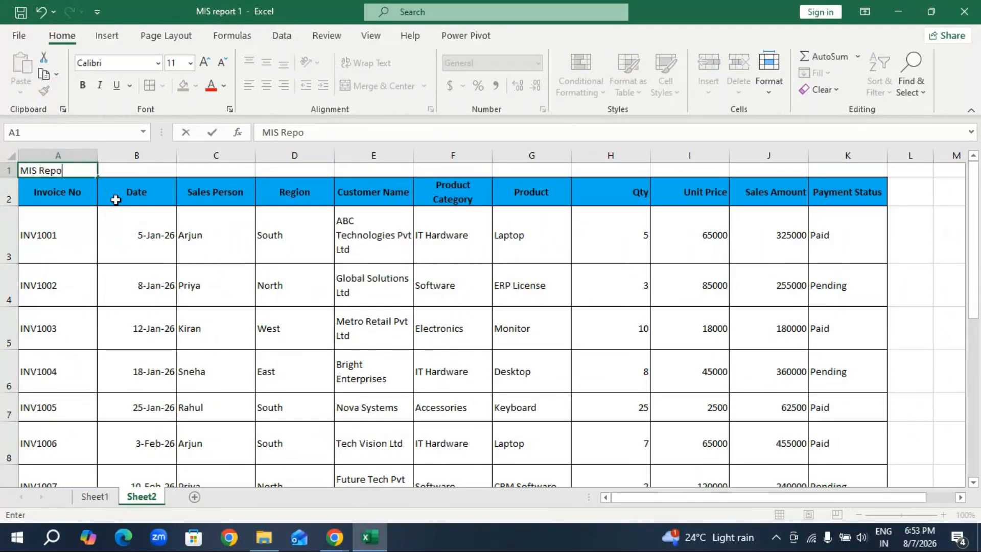
type("rt")
key("Tab")
Merge and center the MIS Report title across A1:K1 and enlarge its font to size 22.
left_click_drag(56, 171, 821, 167)
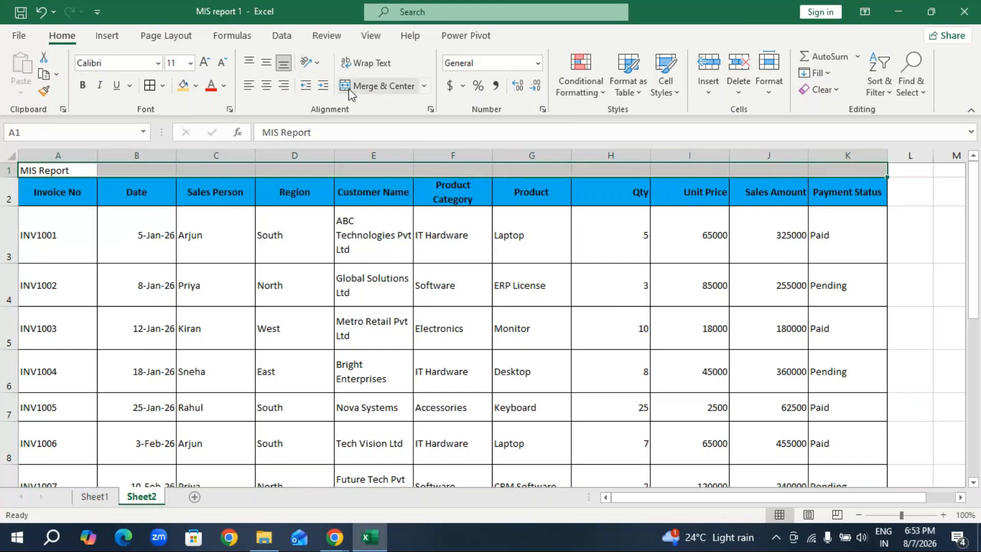
left_click(400, 90)
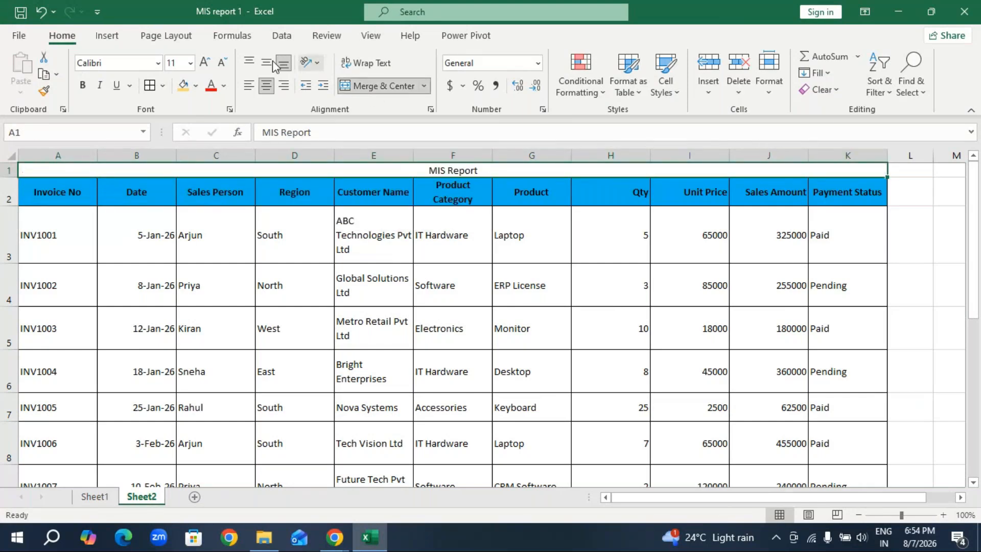
left_click(205, 62)
left_click(205, 63)
left_click(205, 63)
left_click(206, 62)
left_click(205, 62)
left_click(205, 62)
Fill the merged MIS Report title row with the lightest blue theme color.
left_click(196, 87)
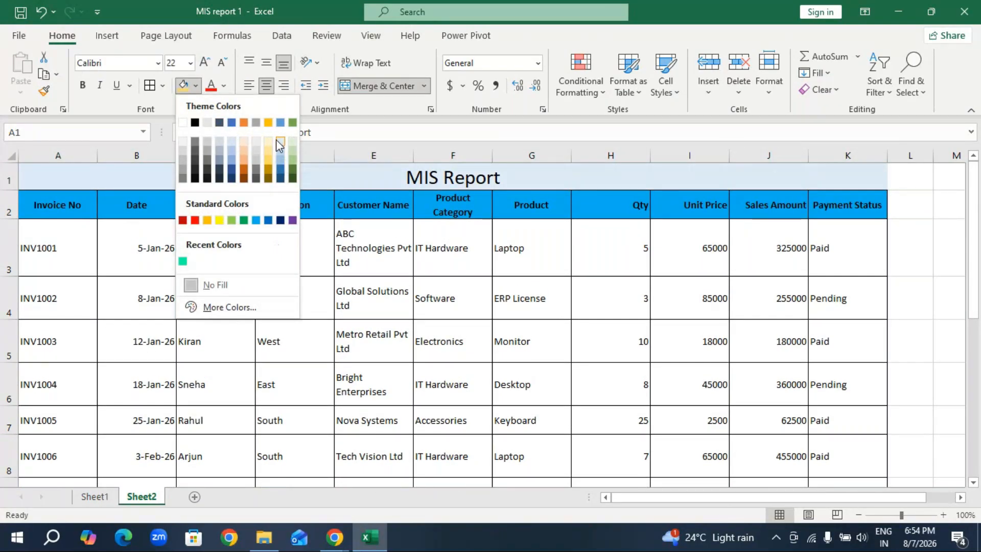
left_click(276, 139)
left_click(531, 280)
scroll(433, 305, "down", 6)
scroll(434, 305, "up", 6)
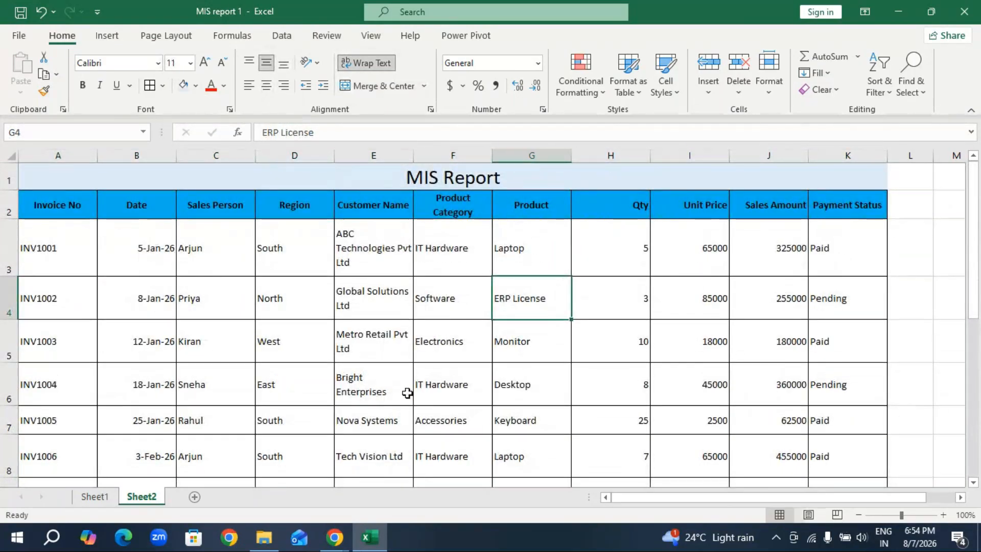
Copy the Total sales heading from Sheet1 and paste it into A19 below the invoice table on Sheet2.
scroll(413, 392, "down", 4)
scroll(413, 391, "down", 1)
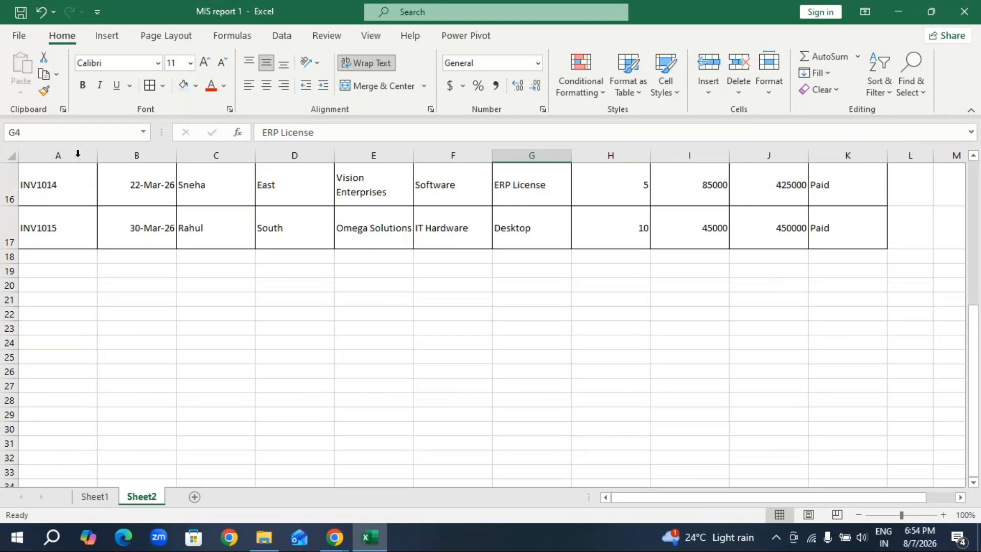
left_click(50, 271)
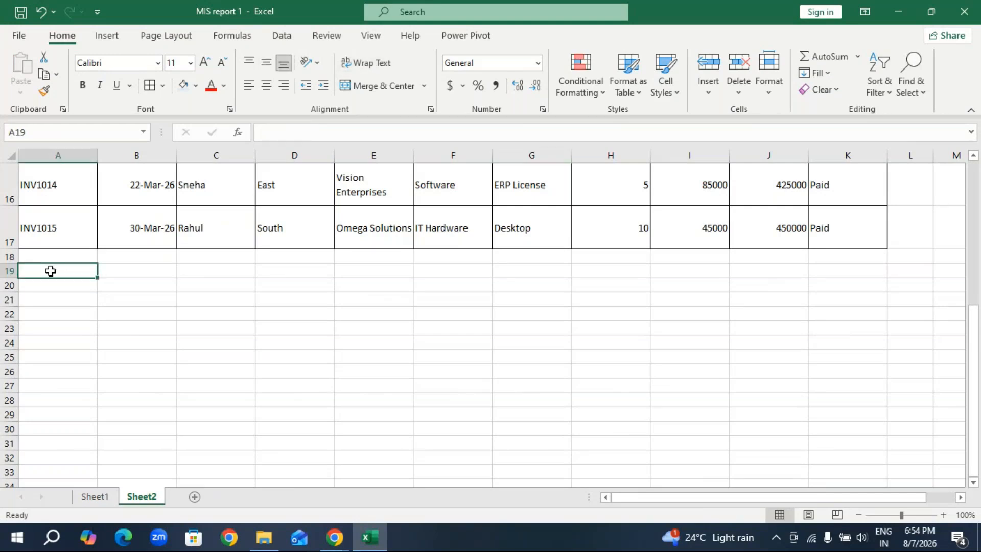
left_click(94, 496)
left_click(251, 391)
scroll(169, 351, "down", 4)
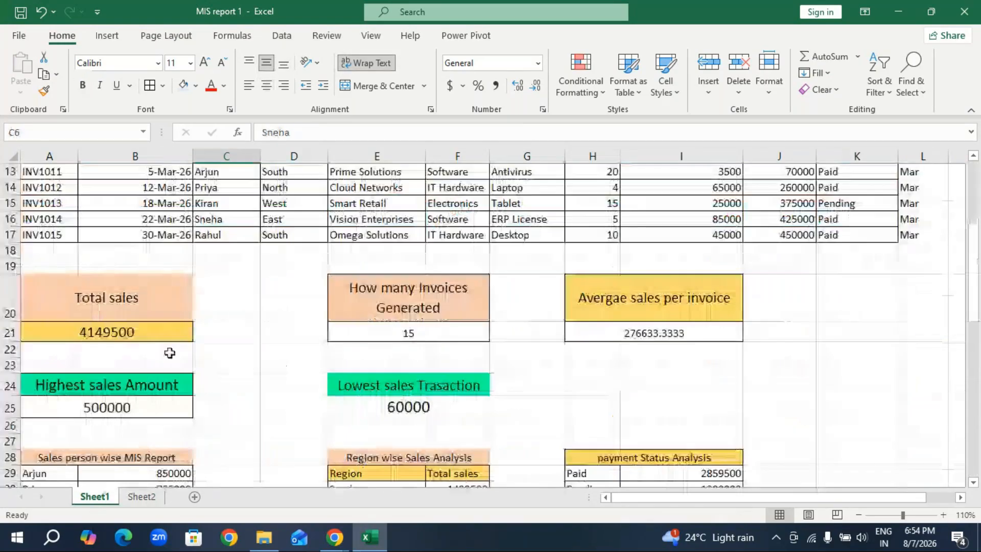
left_click(115, 298)
key("ctrl+c")
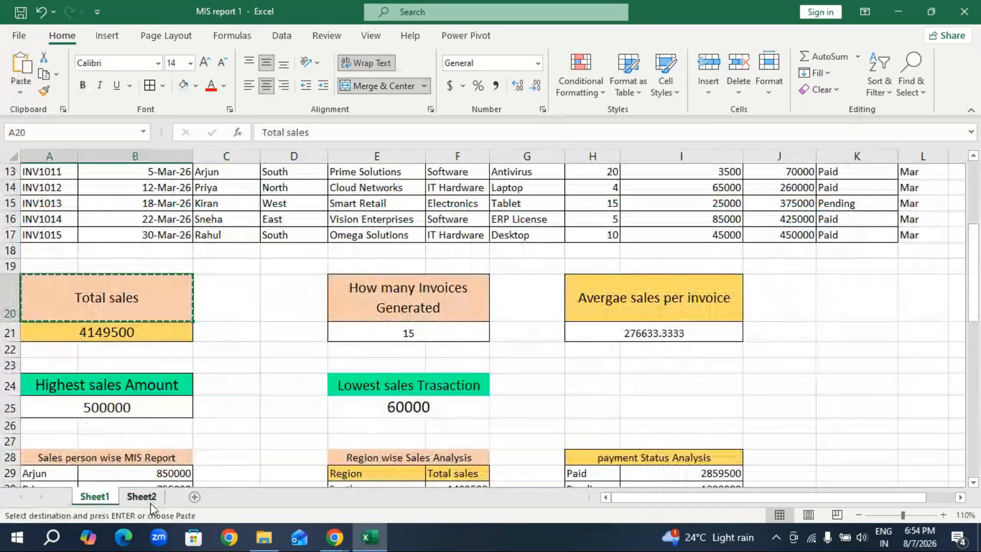
left_click(139, 498)
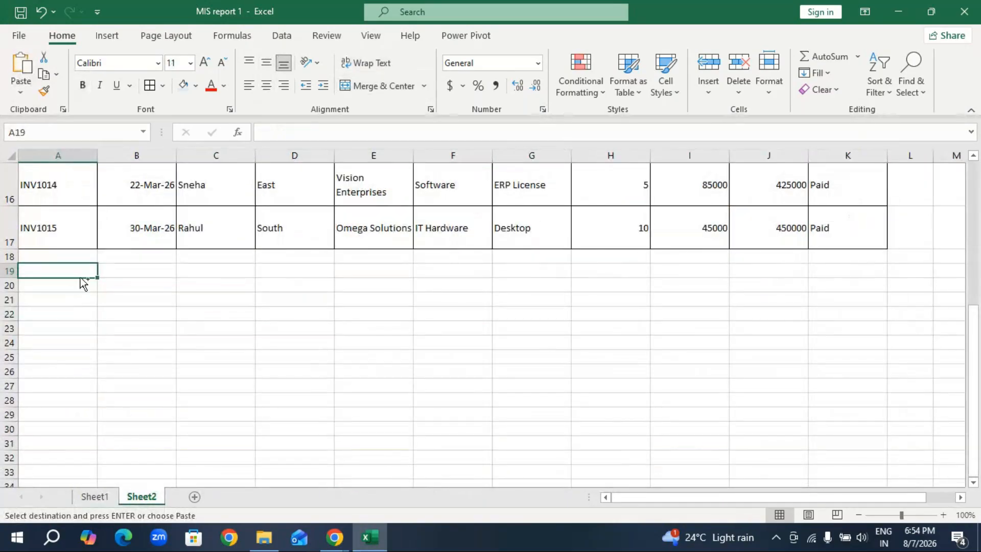
key("ctrl+v")
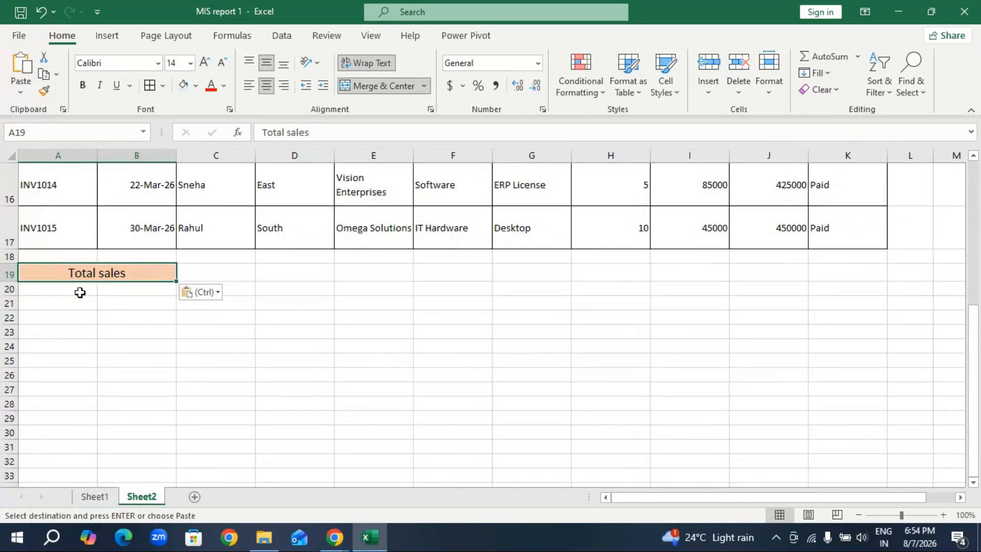
Enter =SUM(J3:J17) in A20 to total the Sales Amount column under the Total sales heading.
left_click(80, 292)
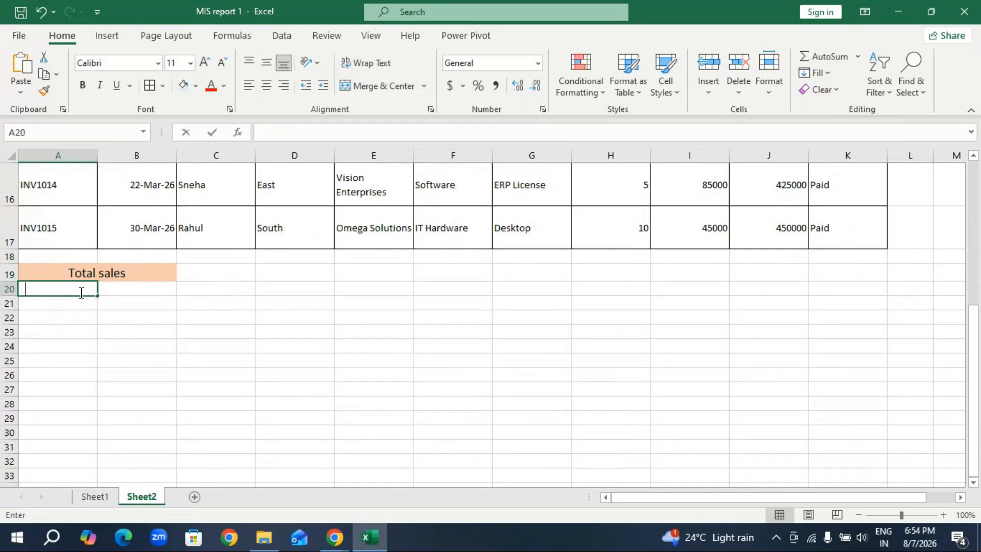
type("=su")
key("Tab")
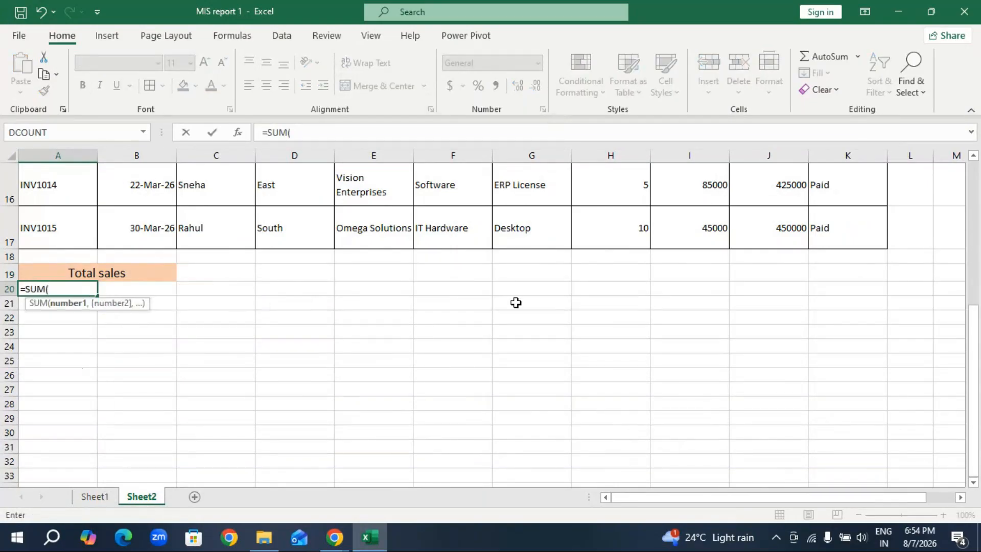
scroll(516, 303, "up", 5)
left_click_drag(769, 256, 776, 426)
key("Return")
Merge and center the total sales value across A20:B20 and enlarge its font.
left_click_drag(63, 437, 113, 428)
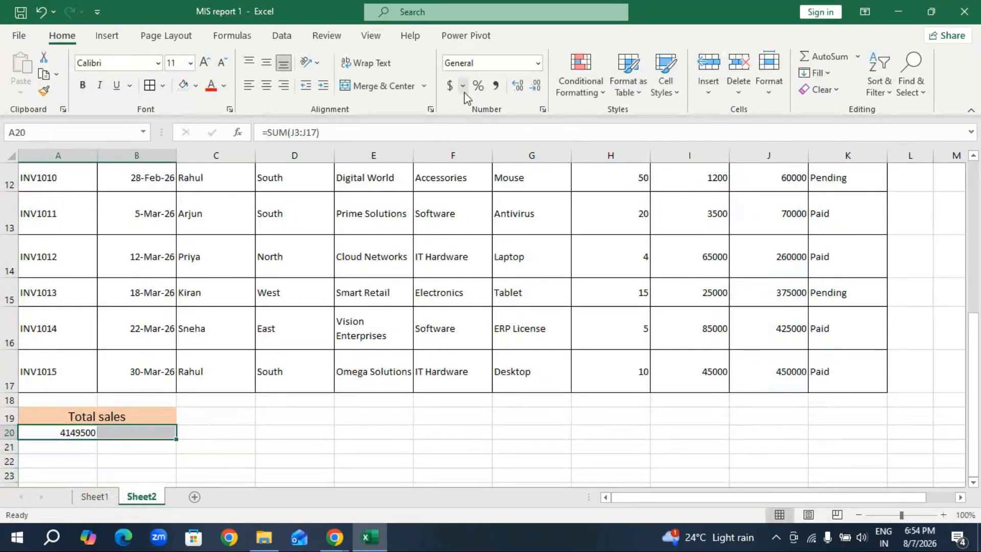
left_click(374, 94)
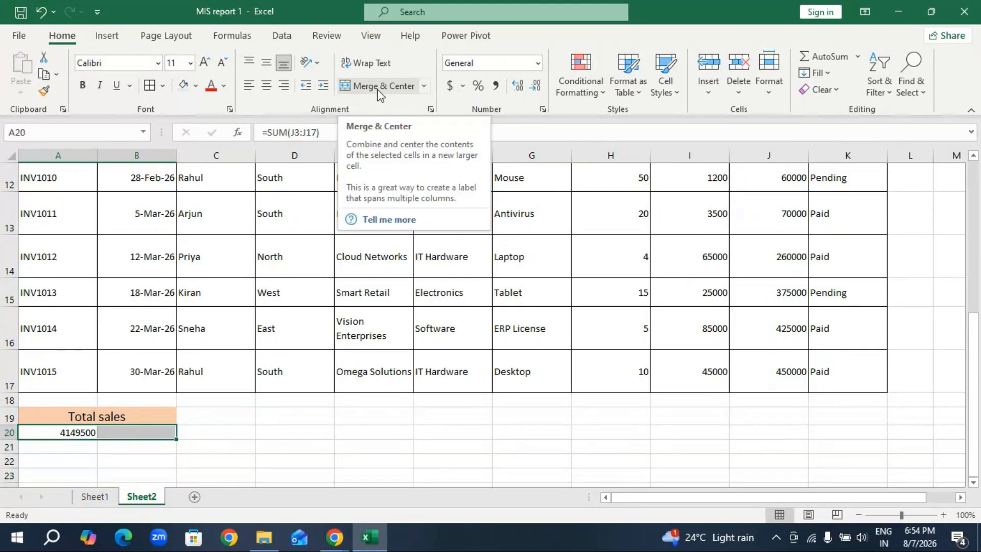
left_click(371, 88)
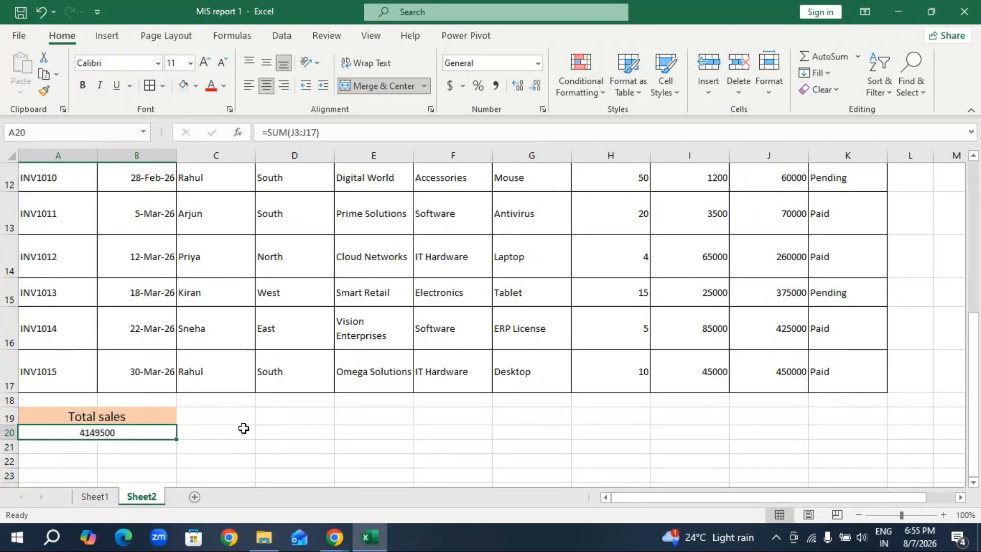
left_click(205, 62)
left_click(204, 63)
left_click(265, 452)
Apply cell borders to the Total sales heading and its value in A19:B20.
left_click(105, 432)
left_click_drag(92, 416, 84, 434)
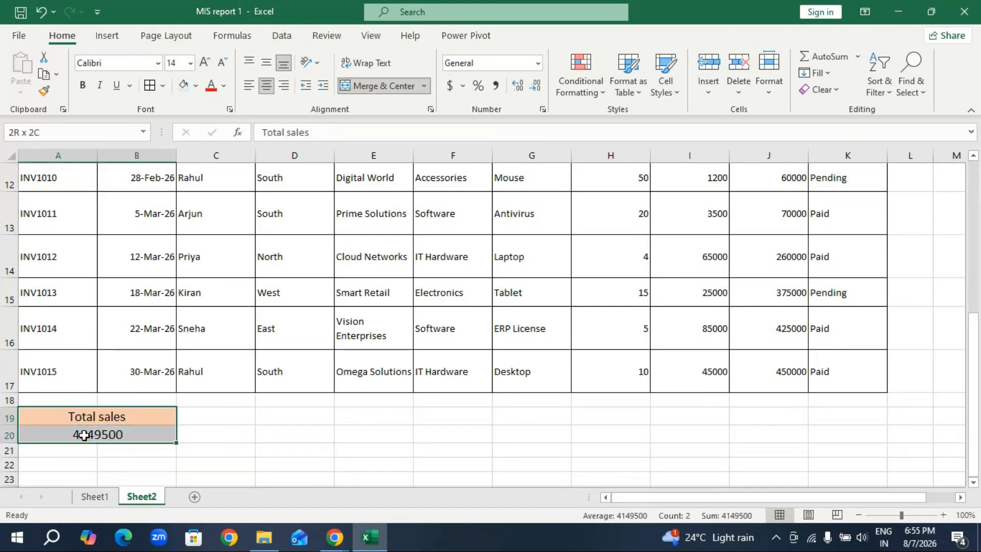
left_click(149, 86)
left_click(245, 436)
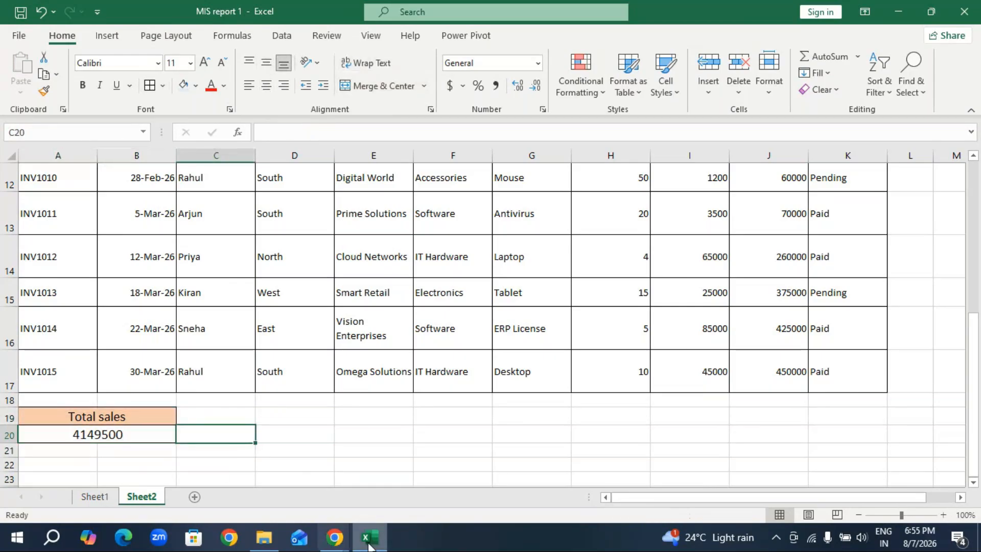
Copy the How many Invoices Generated heading from Sheet1 and paste it into D19 on Sheet2.
mouse_move(335, 537)
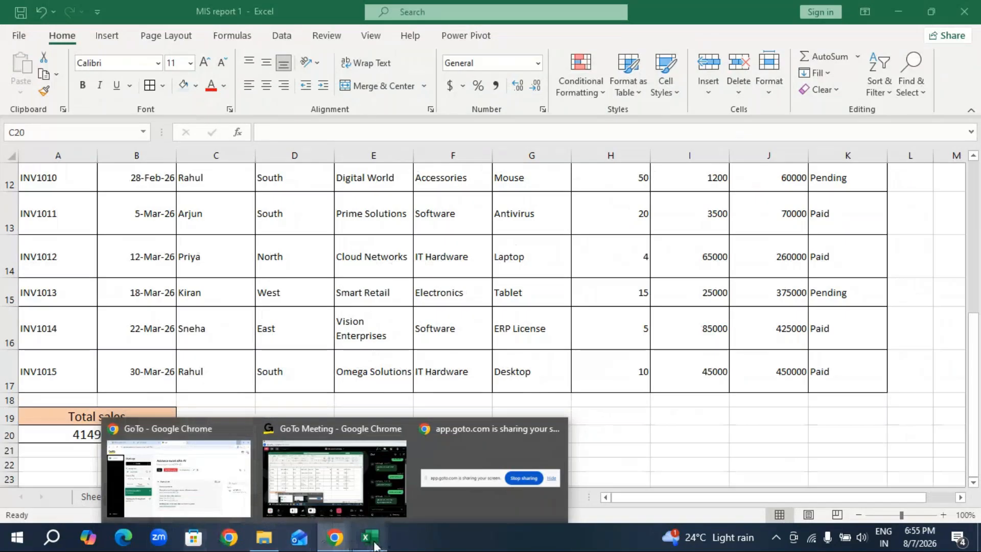
left_click(95, 497)
left_click(439, 306)
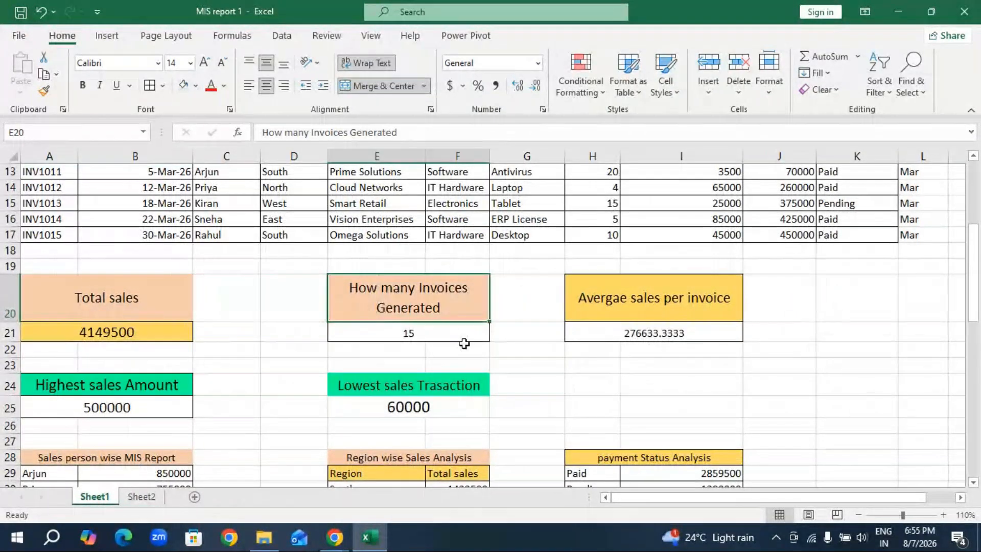
key("ctrl+c")
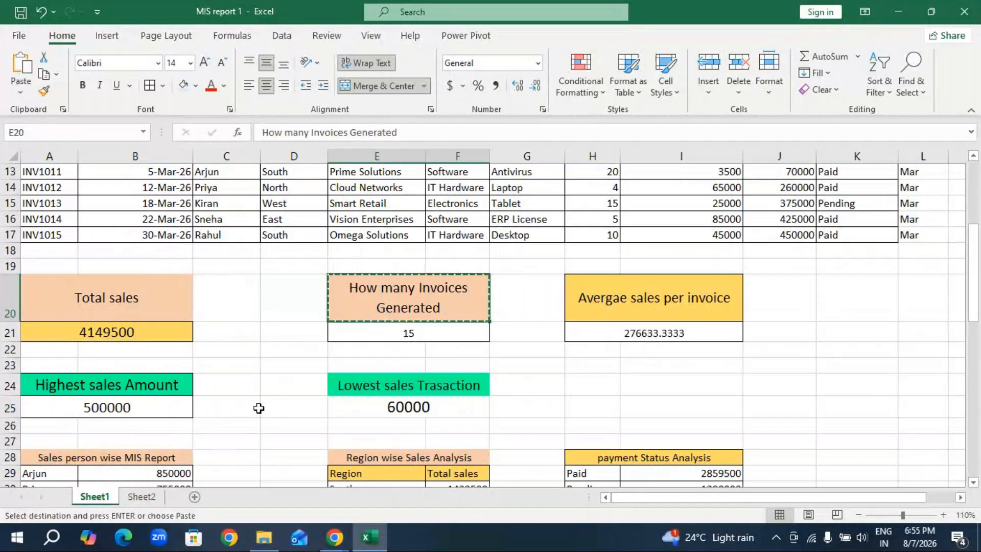
left_click(141, 496)
left_click(295, 415)
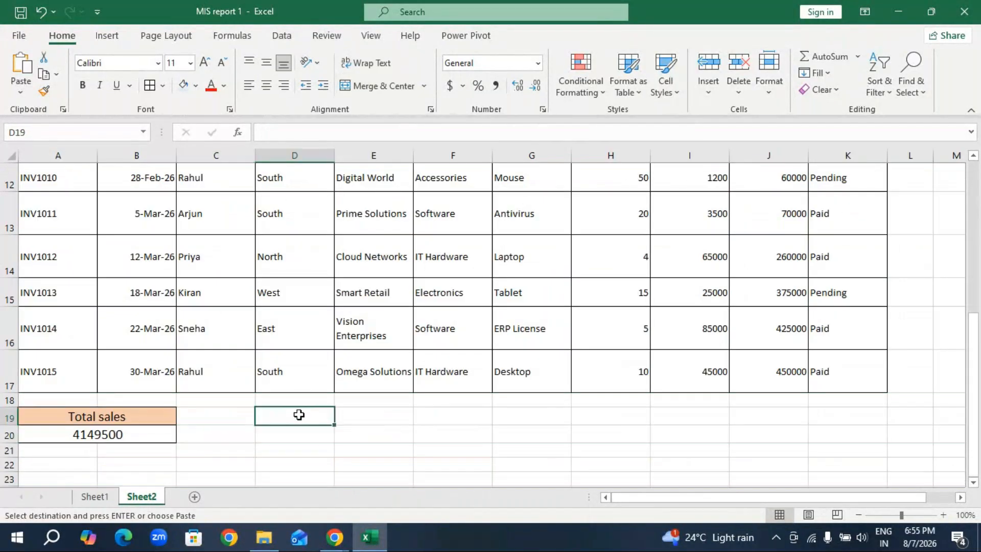
key("ctrl+v")
left_click(315, 436)
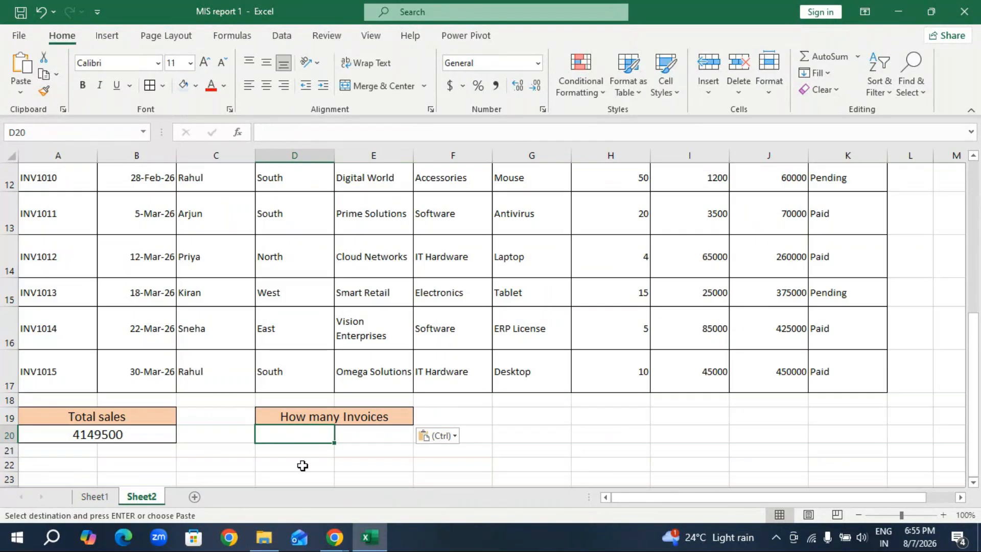
Widen column E on Sheet2 so the How many Invoices Generated heading fits on one line.
left_click(308, 415)
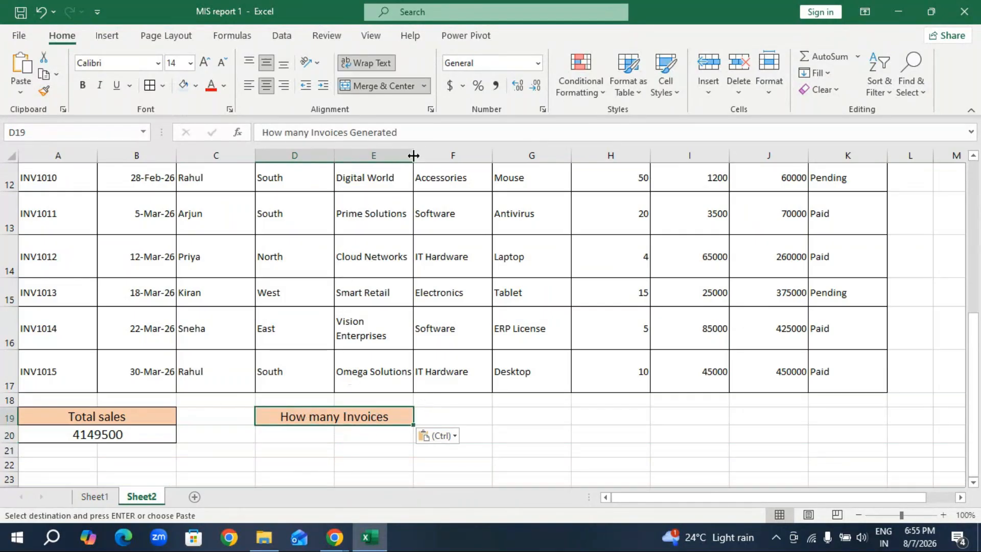
left_click_drag(412, 152, 448, 153)
left_click(338, 452)
left_click_drag(329, 450, 312, 437)
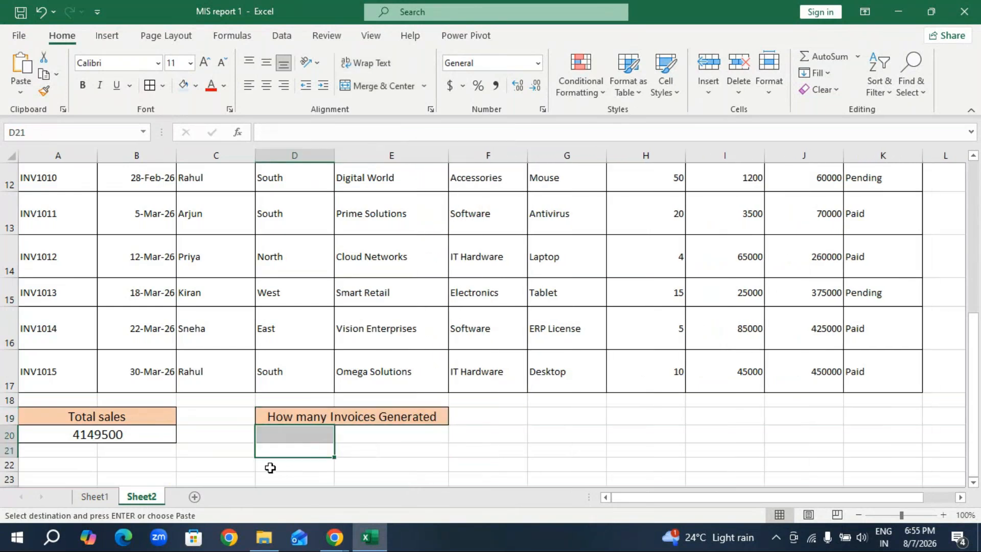
Examine the formula behind the invoice count in E21 on Sheet1, and return to Sheet2.
left_click(95, 498)
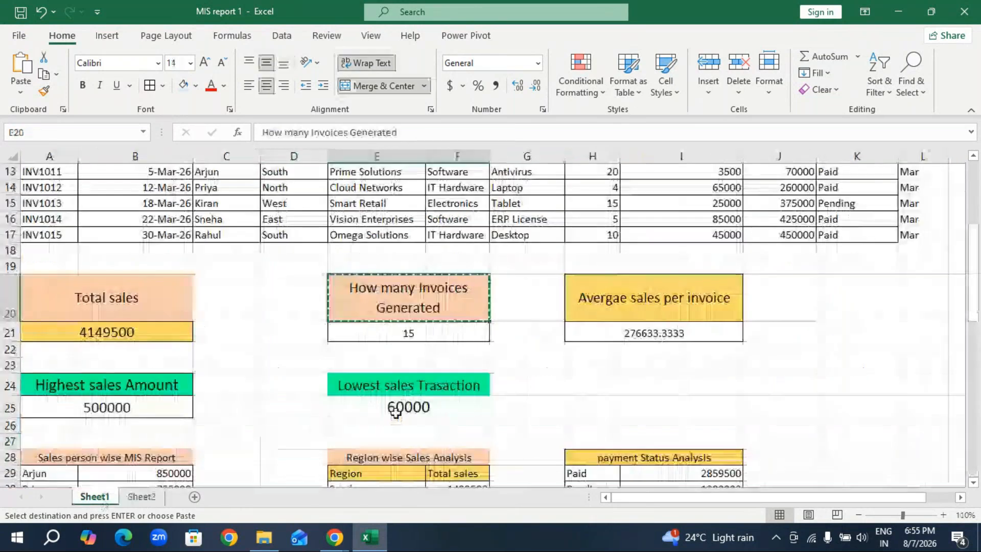
left_click(407, 332)
key("Escape")
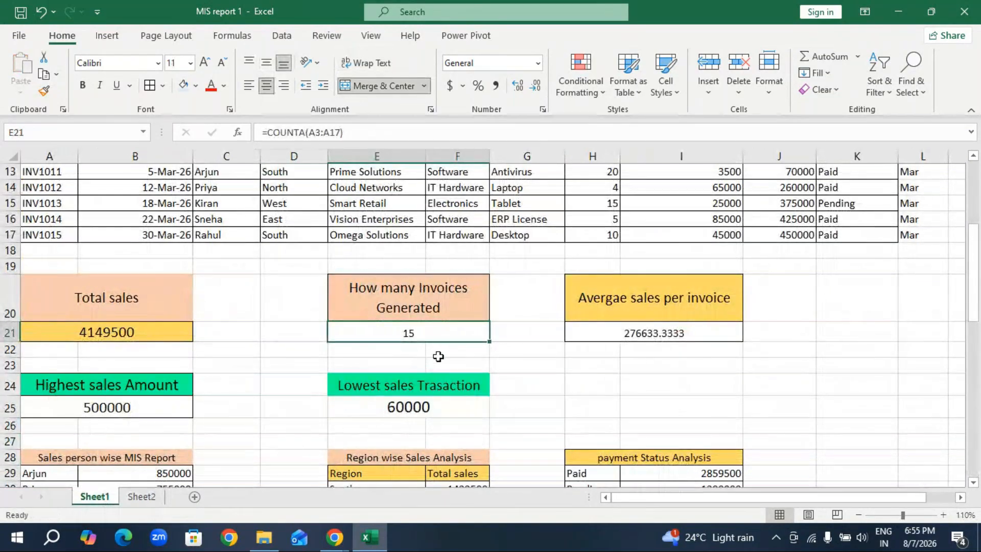
left_click(549, 356)
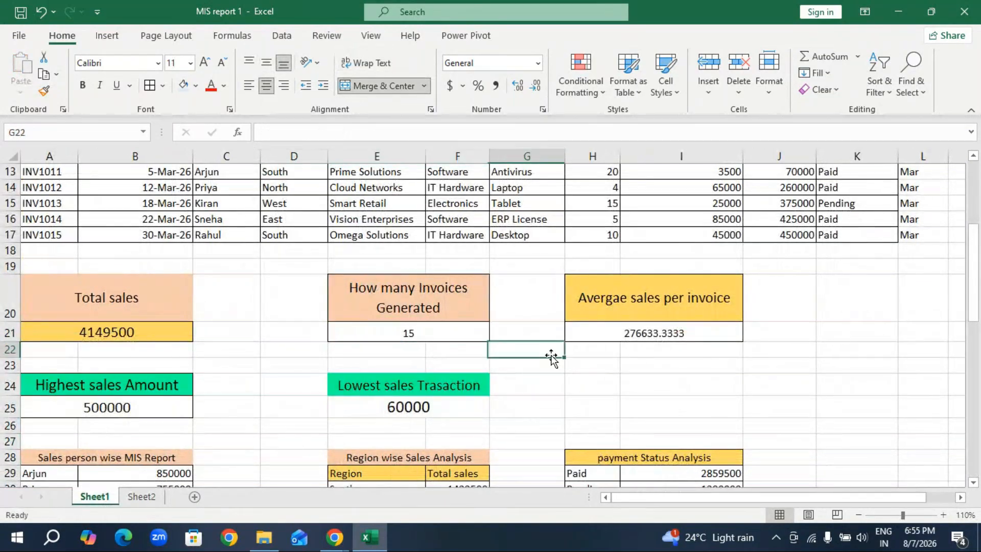
left_click(382, 333)
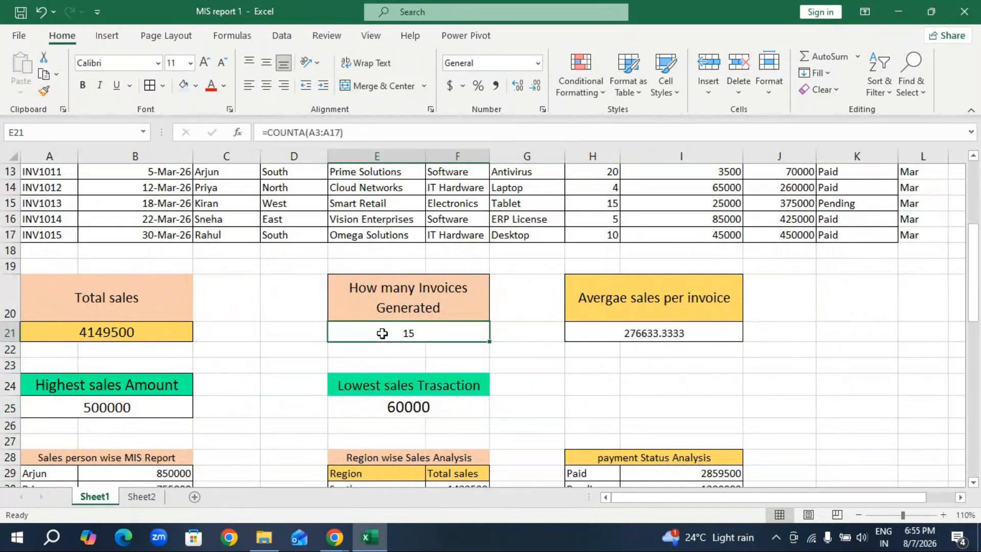
left_click(517, 381)
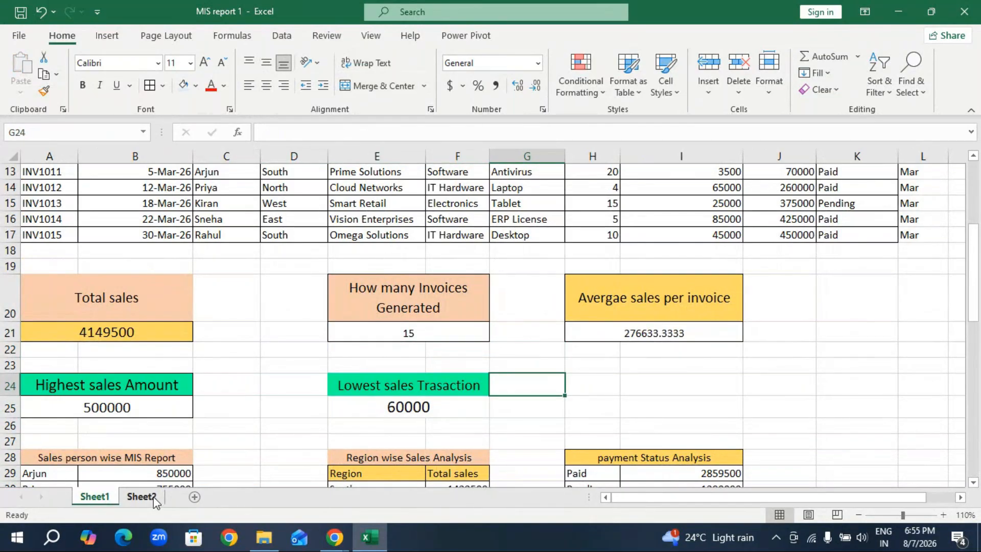
left_click(141, 496)
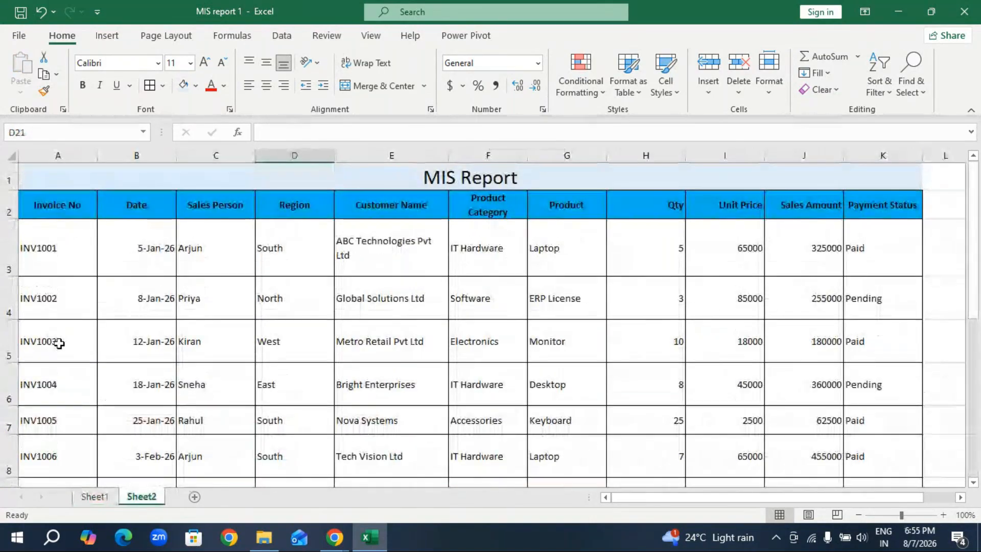
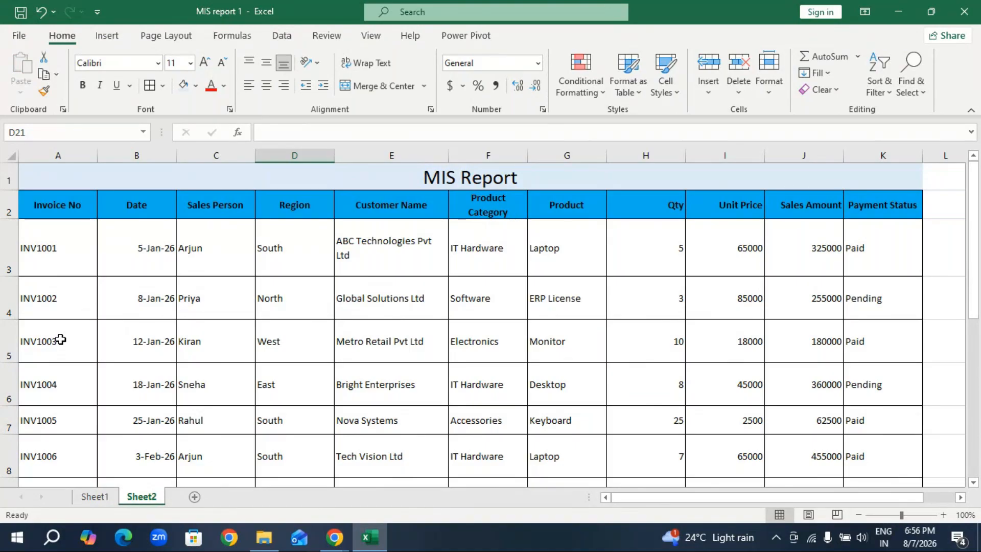
scroll(59, 344, "down", 6)
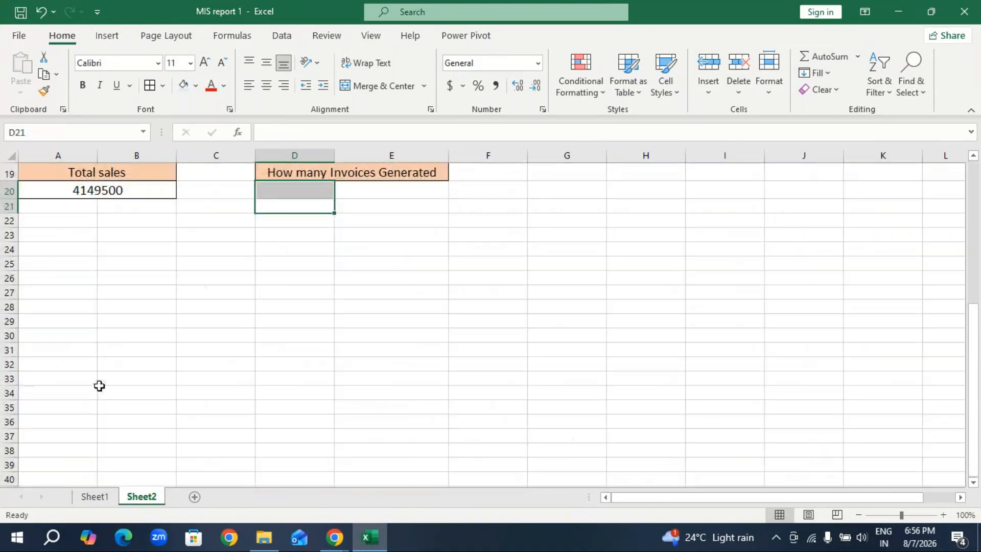
left_click(341, 291)
scroll(299, 291, "up", 2)
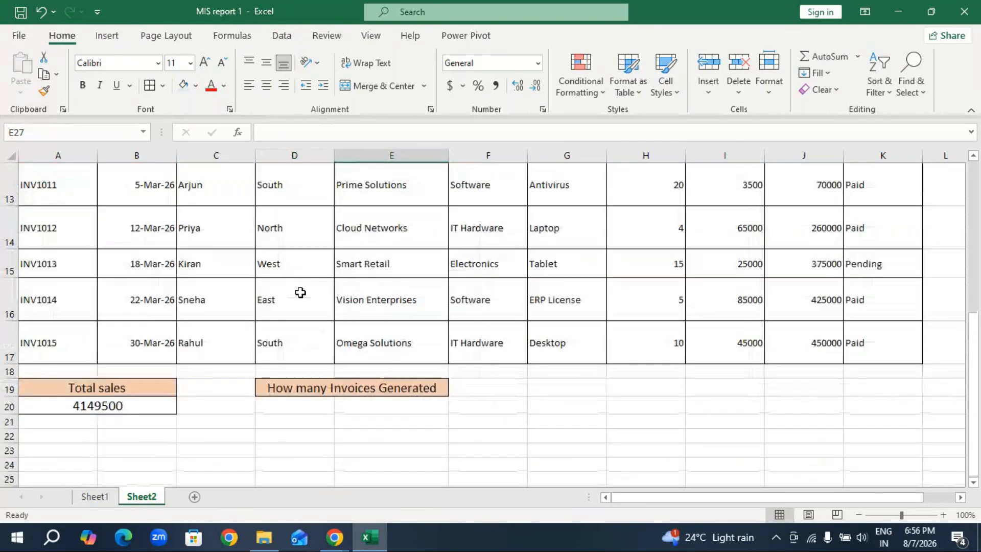
scroll(300, 291, "up", 2)
scroll(46, 263, "up", 2)
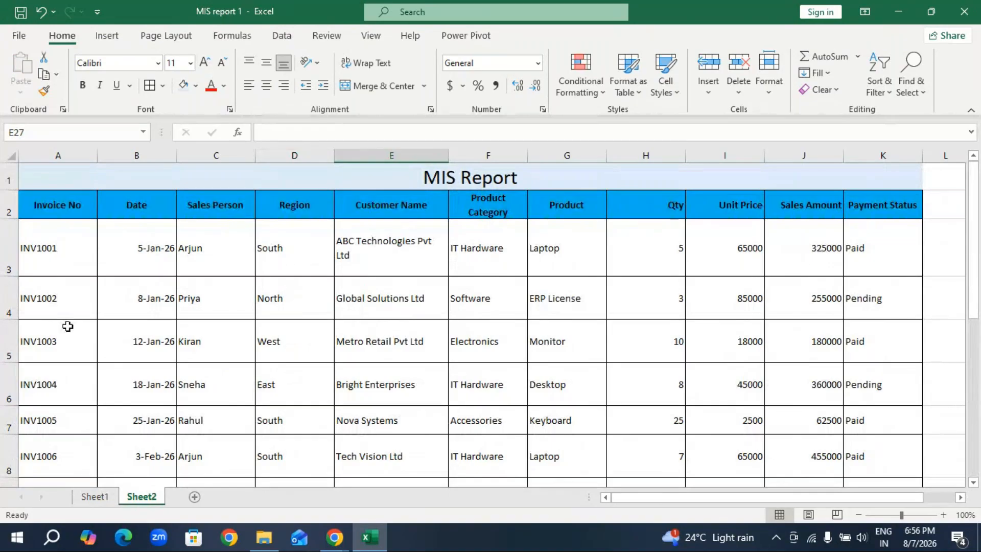
Enter the formula =COUNTA(A3:A17) in D20 on Sheet2 to count the generated invoices.
scroll(79, 383, "down", 2)
scroll(79, 383, "down", 3)
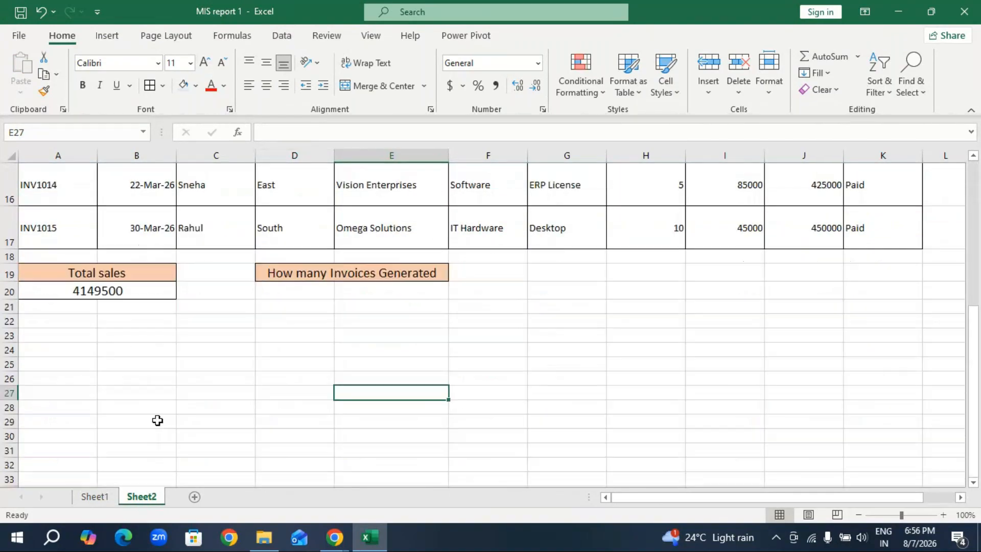
left_click(306, 300)
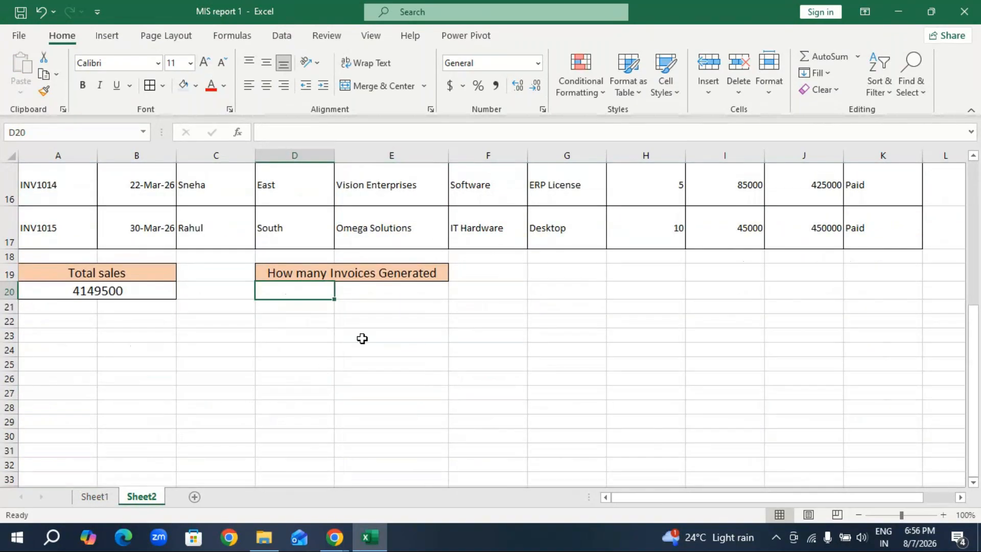
type("=Co")
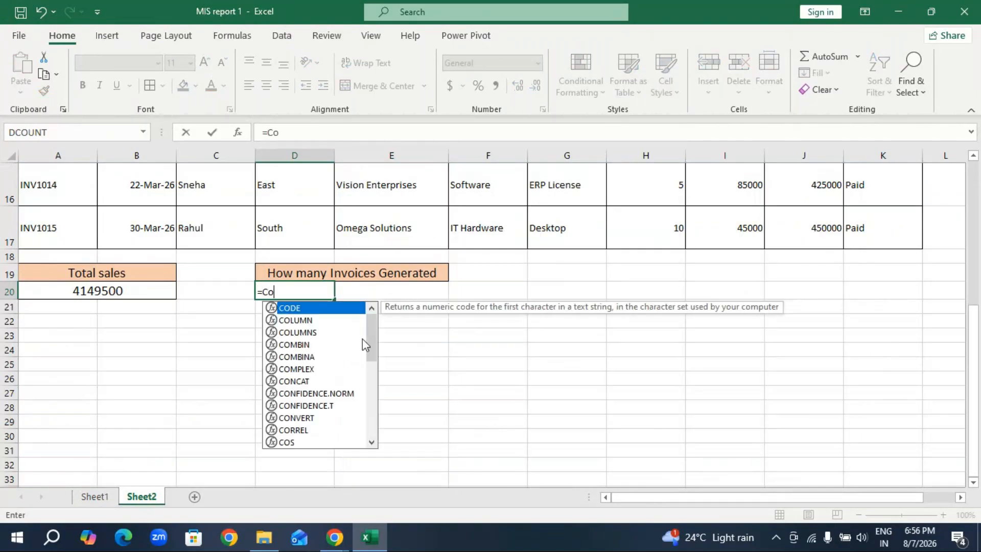
type("unta")
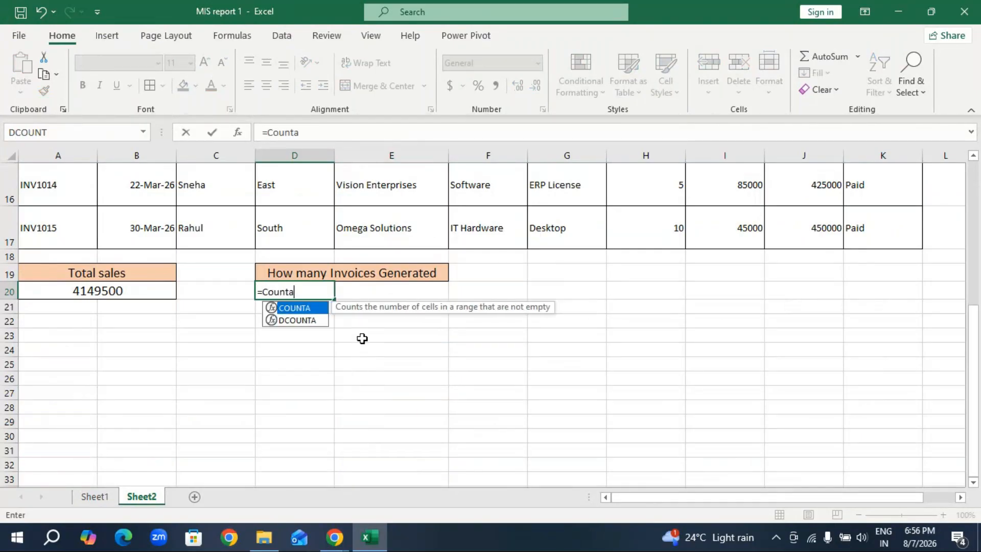
key("Tab")
scroll(137, 324, "up", 5)
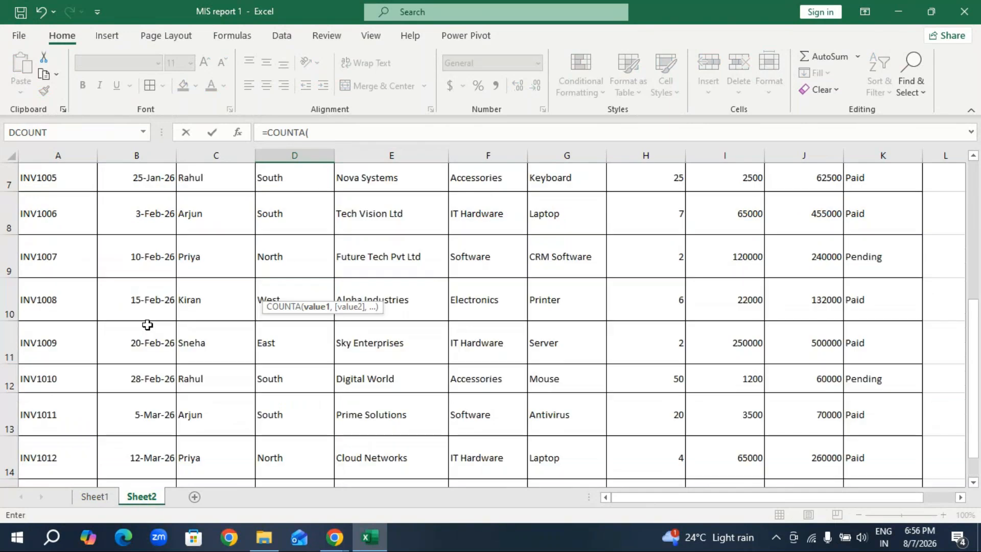
scroll(88, 227, "up", 2)
left_click_drag(77, 237, 48, 427)
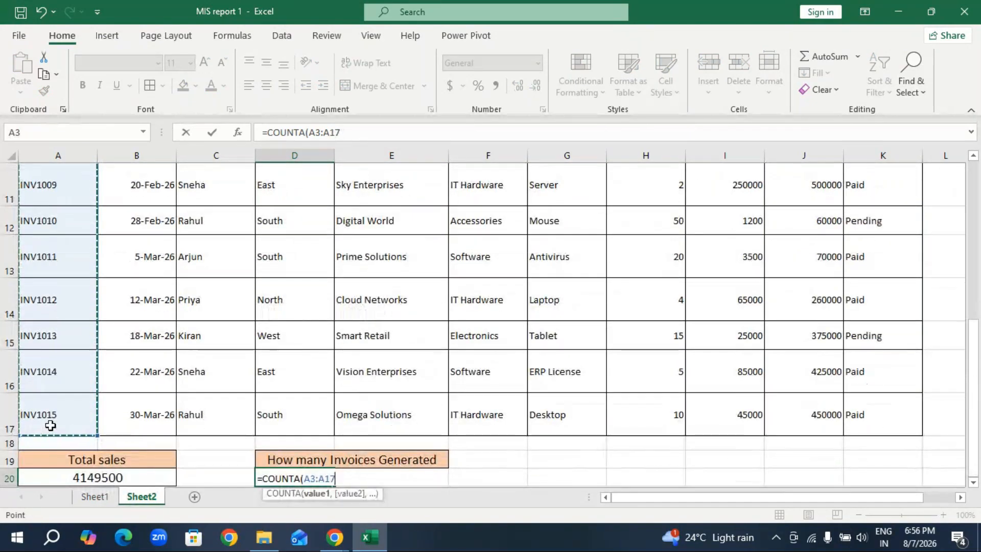
key("Return")
Merge and center the invoice count across D20:E20 and apply cell borders to it.
left_click_drag(306, 437, 369, 429)
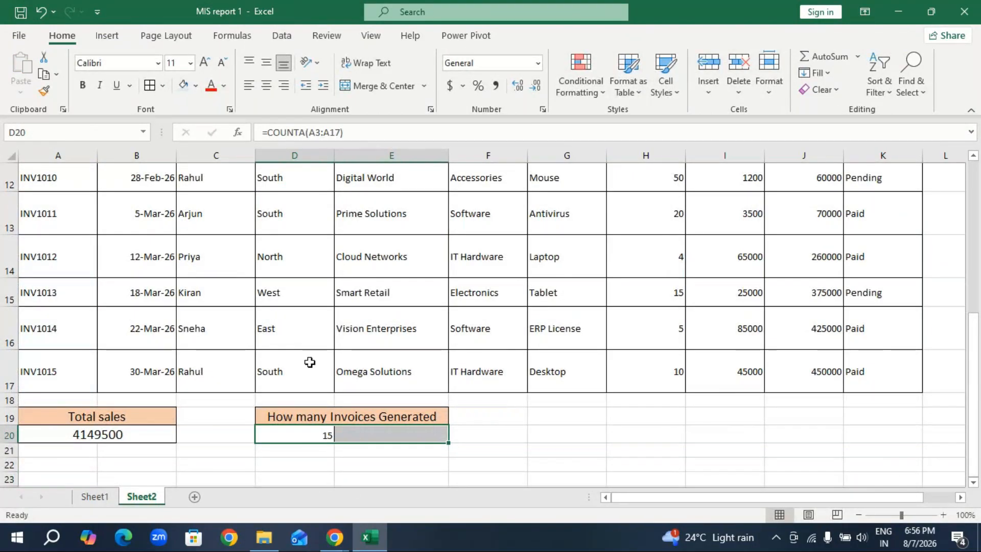
left_click(383, 86)
left_click(415, 465)
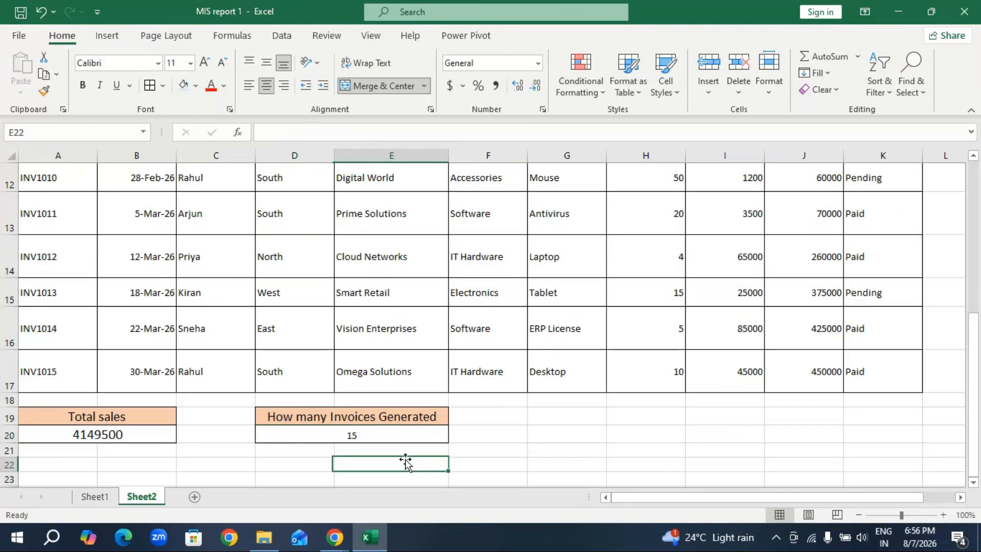
Copy the Avergae sales per invoice heading from Sheet1 and paste it into G19 on Sheet2.
left_click(95, 496)
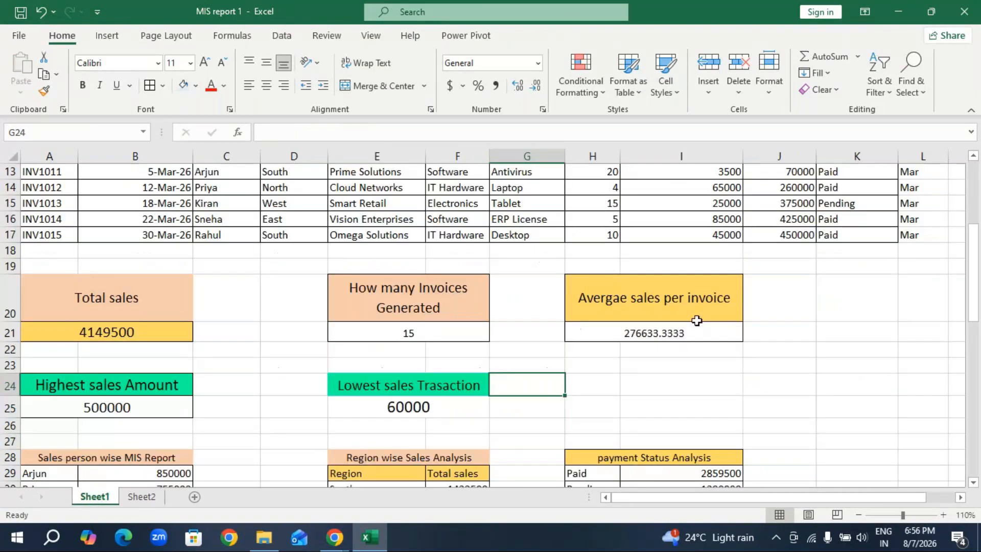
left_click(690, 312)
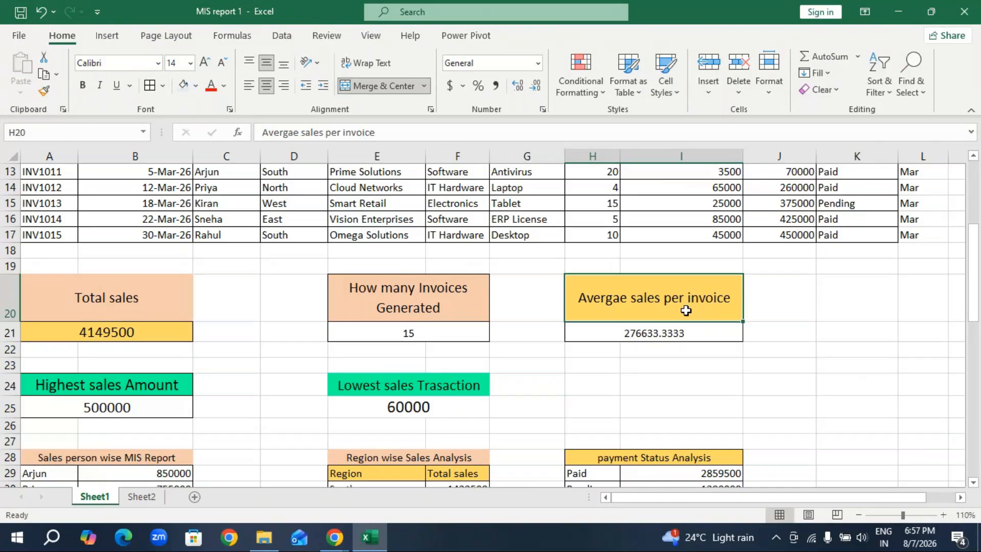
key("ctrl+c")
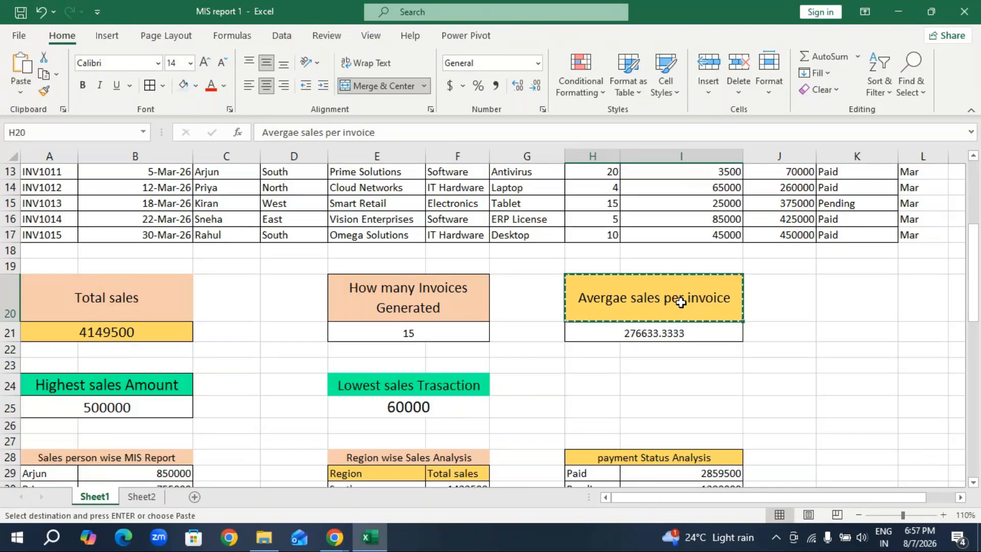
left_click(142, 496)
left_click(577, 417)
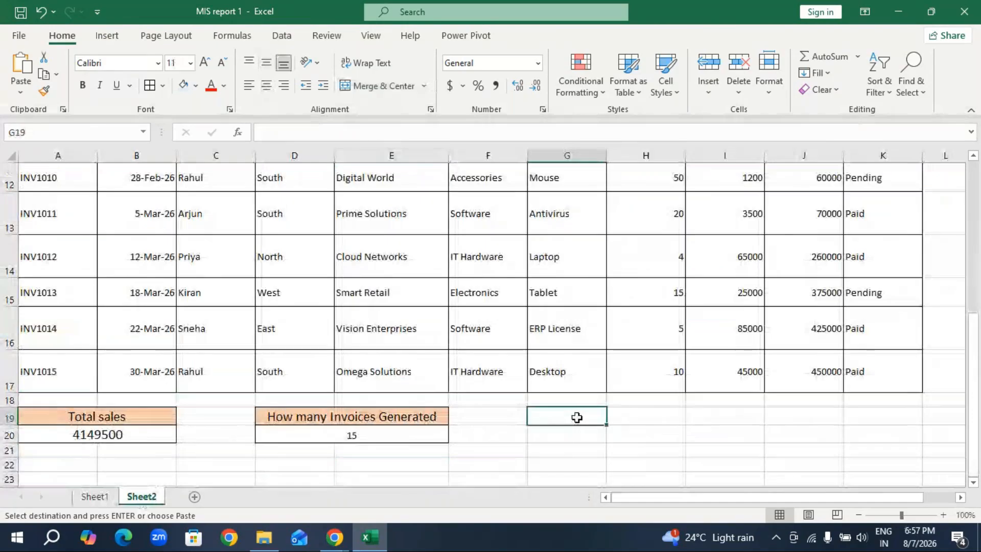
key("ctrl+v")
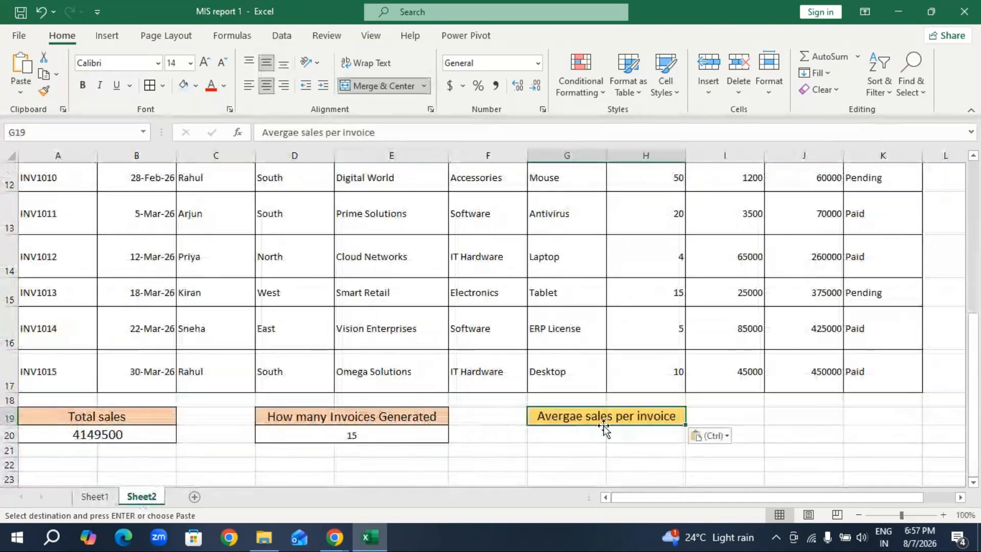
left_click(603, 429)
Examine the formula behind the average sales per invoice in H21 on Sheet1, and return to Sheet2.
left_click(95, 495)
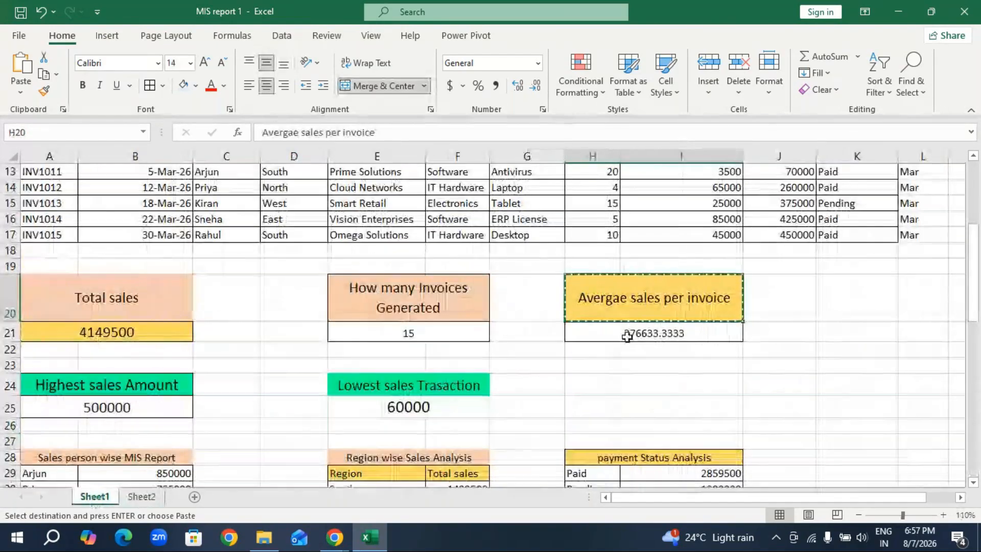
key("Escape")
left_click(667, 333)
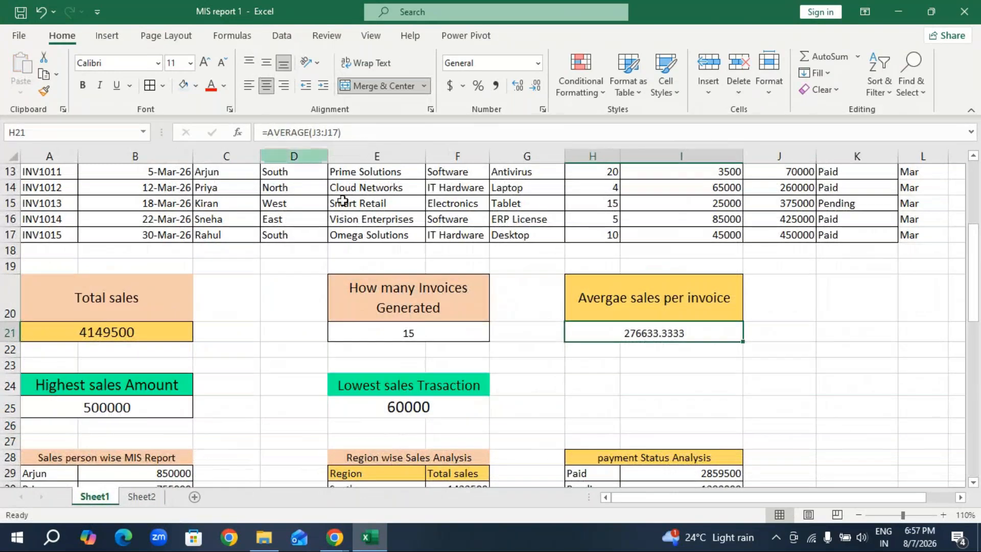
scroll(751, 304, "up", 2)
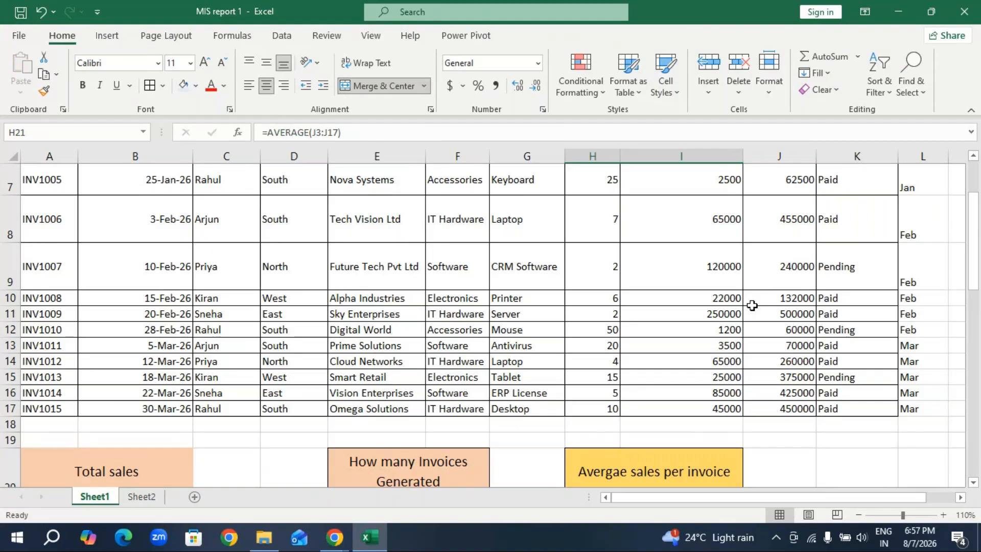
scroll(752, 305, "down", 2)
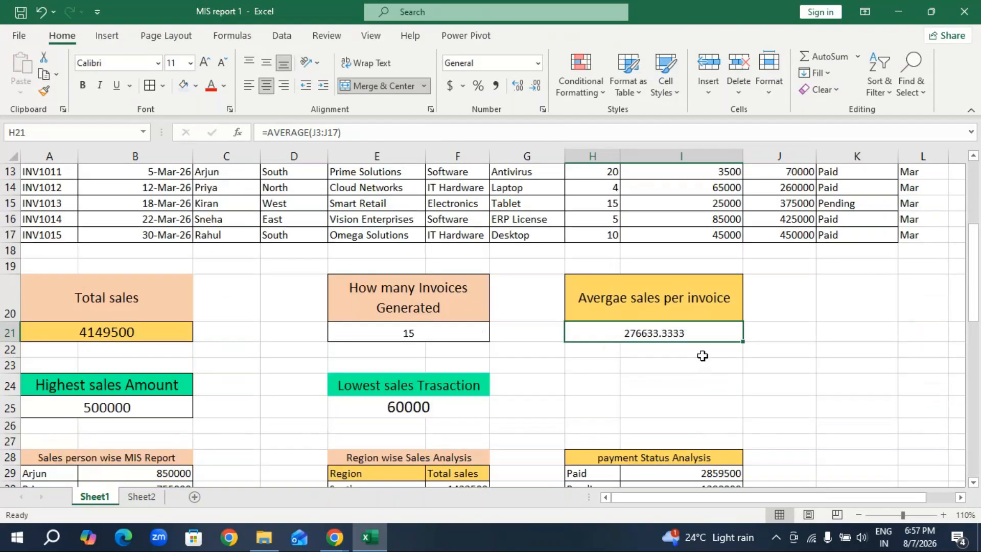
left_click(777, 354)
scroll(767, 354, "up", 4)
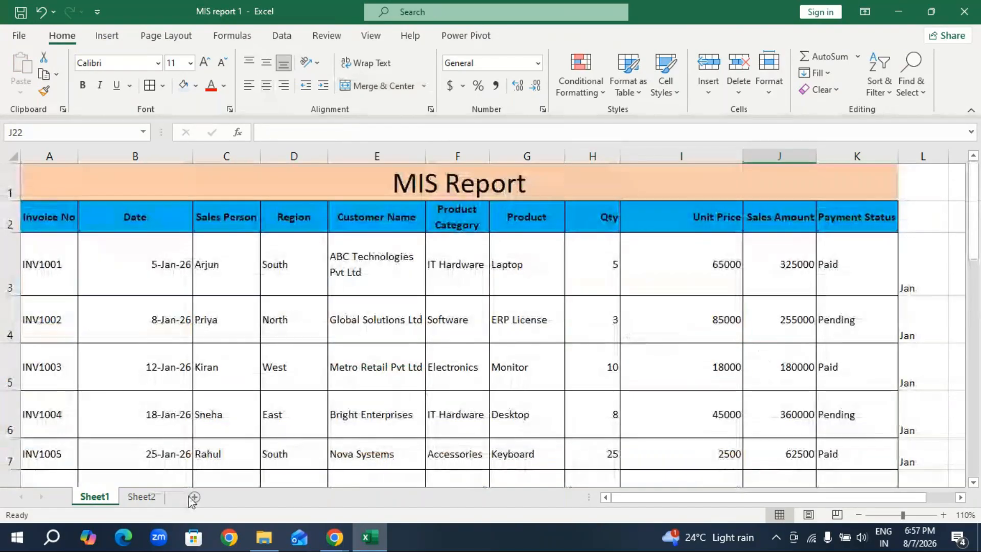
left_click(142, 496)
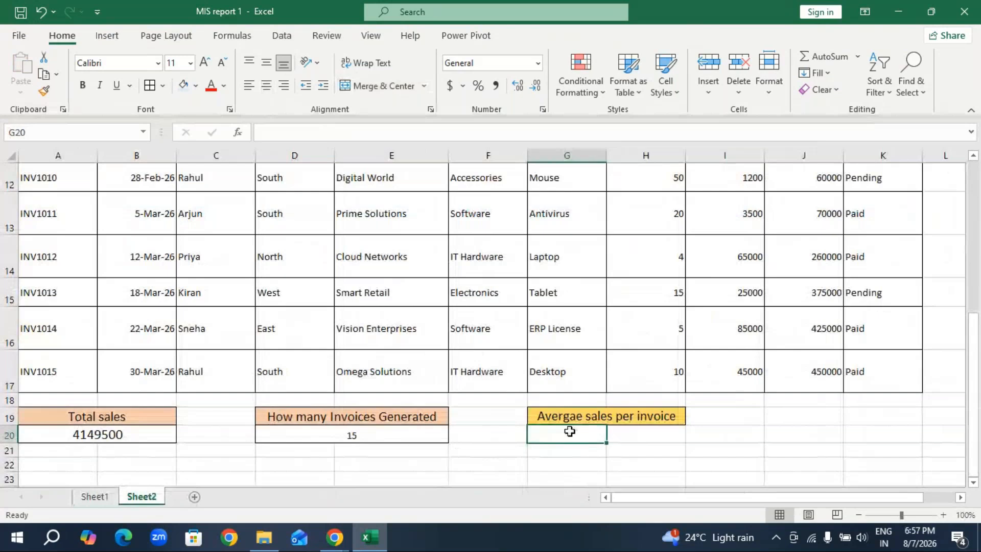
Enter the formula =AVERAGE(J3:J17) in G20 to average the Sales Amount column.
type("=aver")
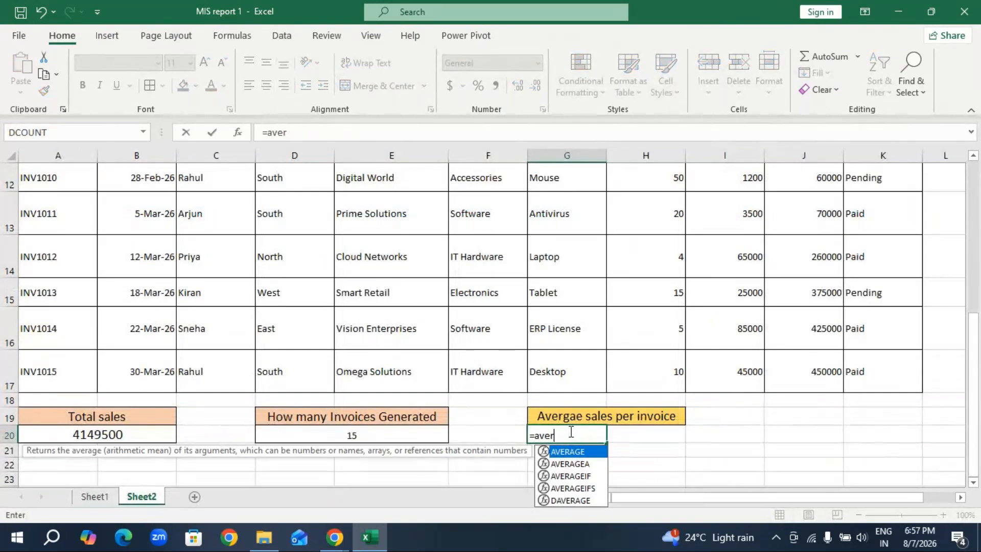
type("age")
key("Tab")
scroll(634, 366, "up", 4)
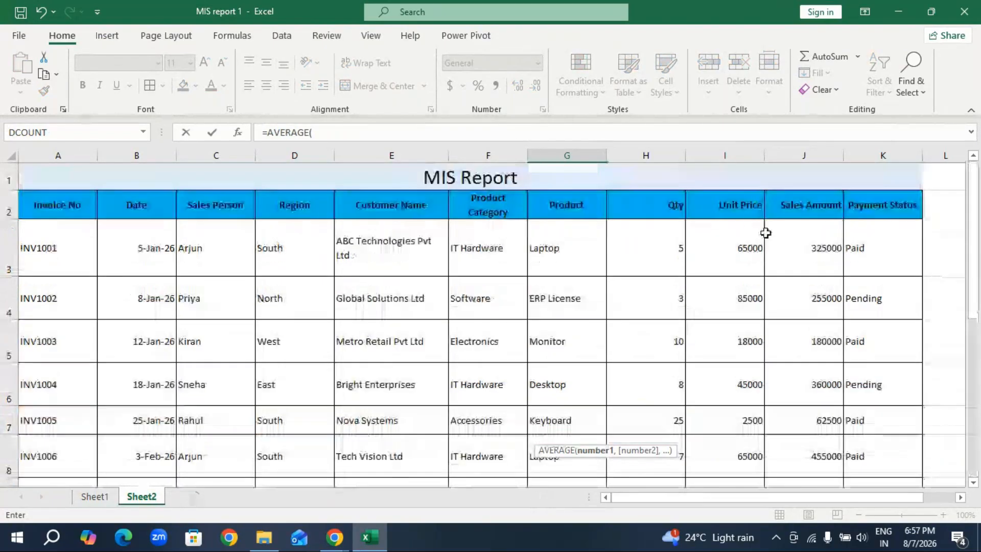
left_click_drag(814, 228, 807, 413)
key("Return")
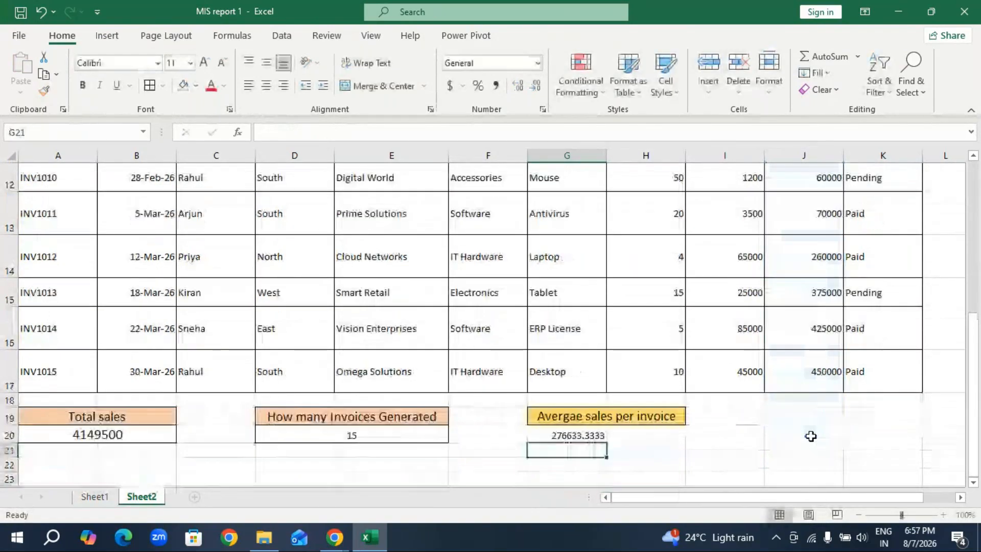
Merge and center the average across G20:H20, and apply cell borders to the heading and value in G19:H20.
left_click_drag(567, 433, 627, 433)
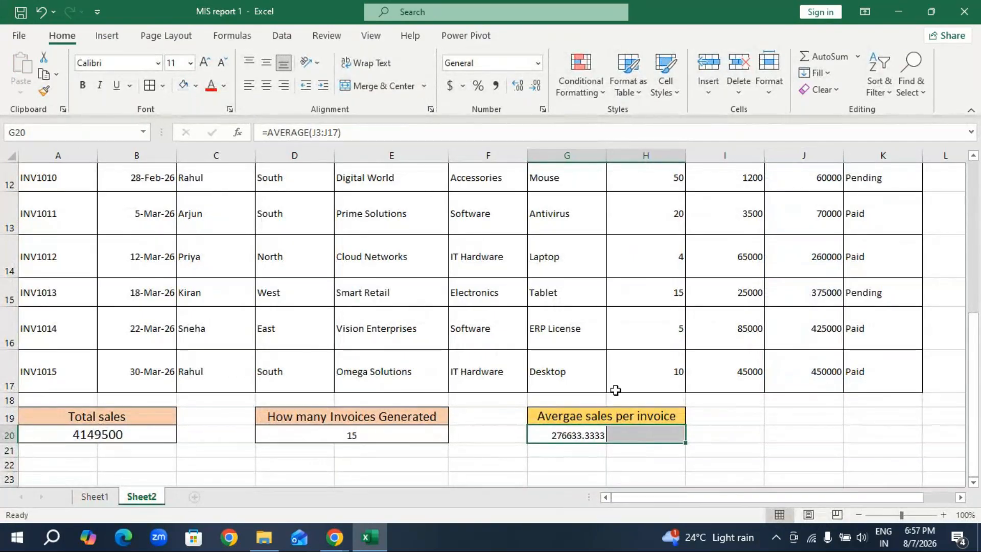
left_click(406, 87)
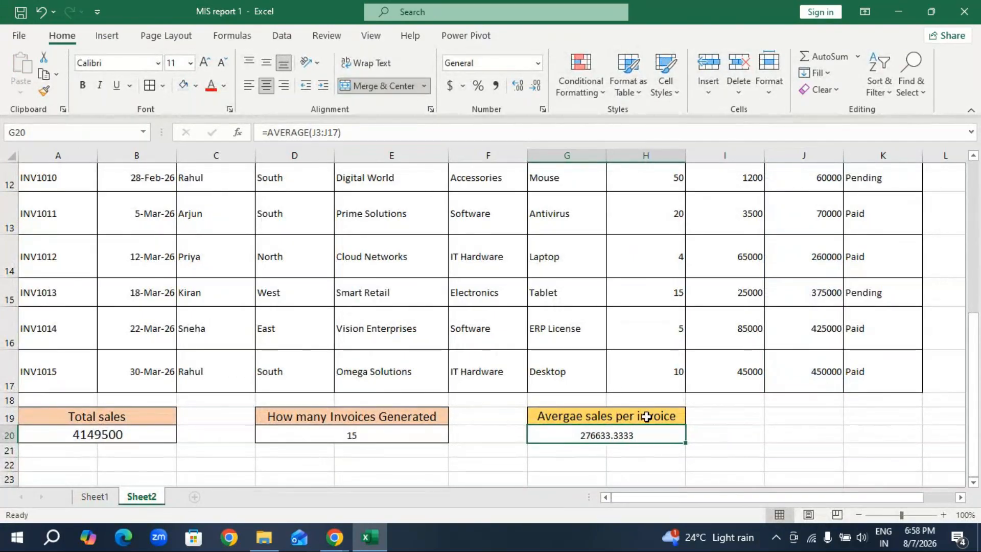
left_click_drag(645, 416, 649, 433)
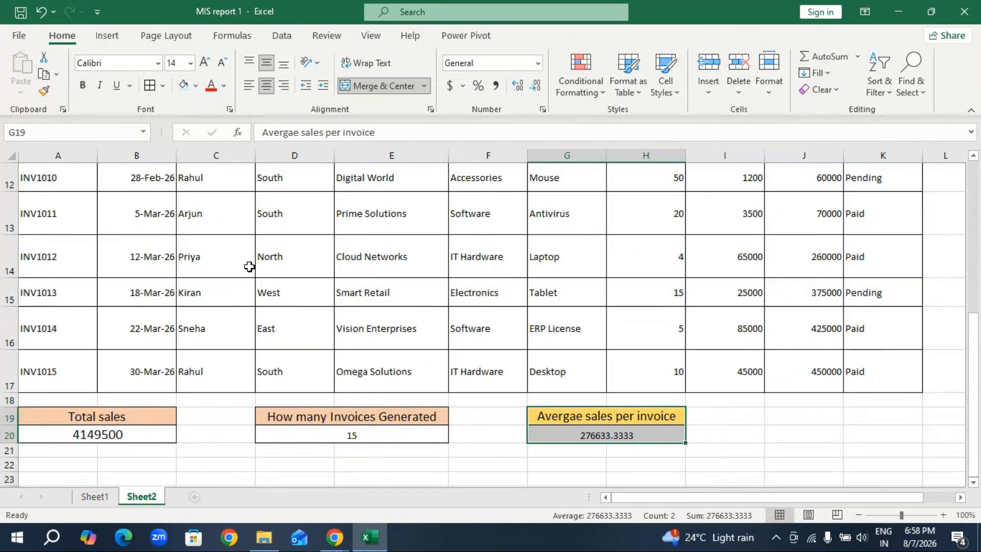
left_click(746, 435)
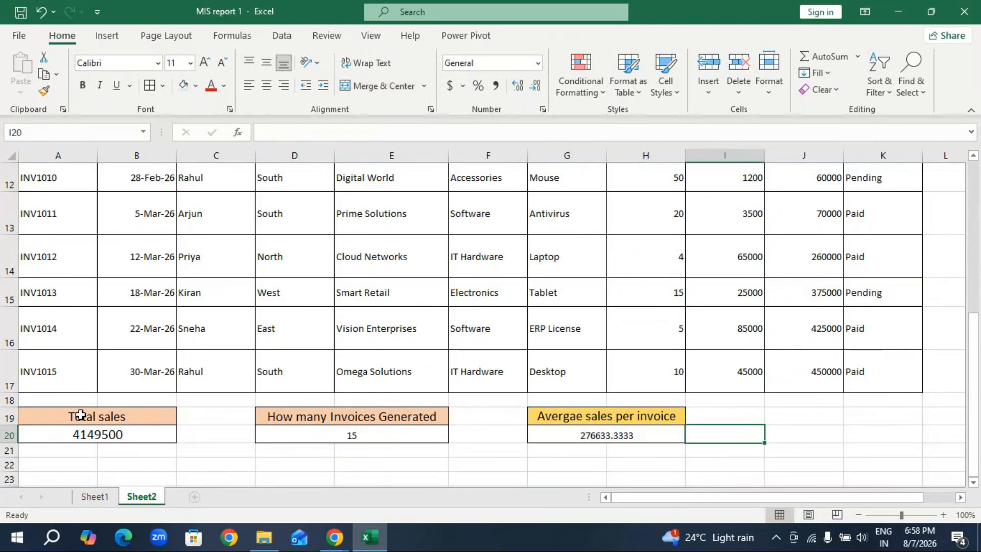
Copy the Highest sales Amount heading from Sheet1 and paste it into A23 on Sheet2.
left_click(102, 498)
scroll(447, 374, "down", 3)
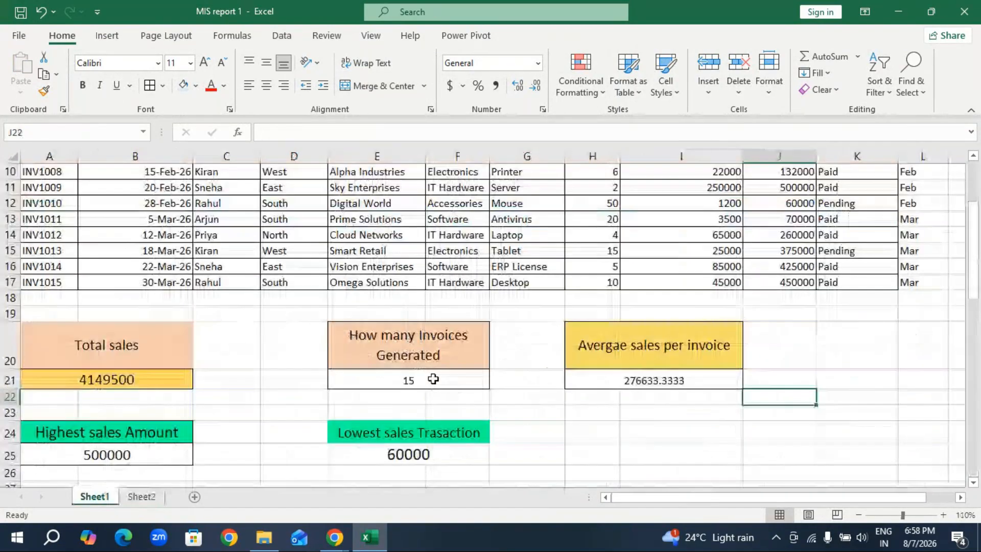
scroll(434, 379, "down", 2)
left_click(95, 343)
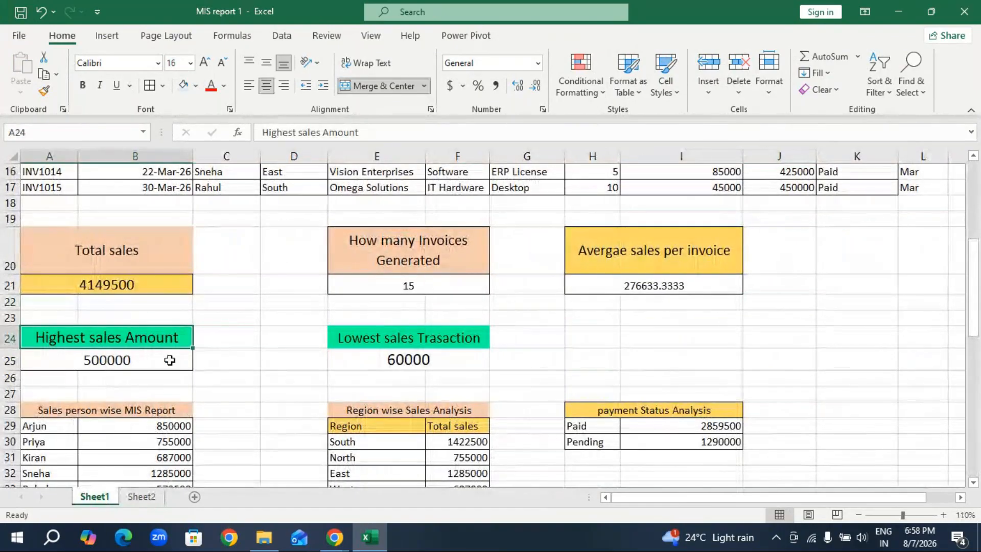
key("ctrl+c")
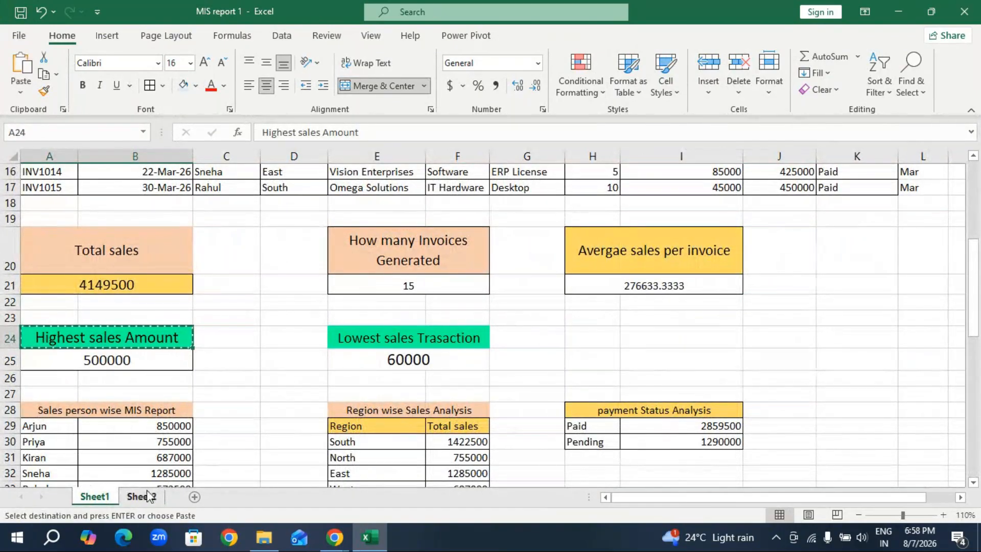
left_click(146, 497)
scroll(109, 461, "down", 1)
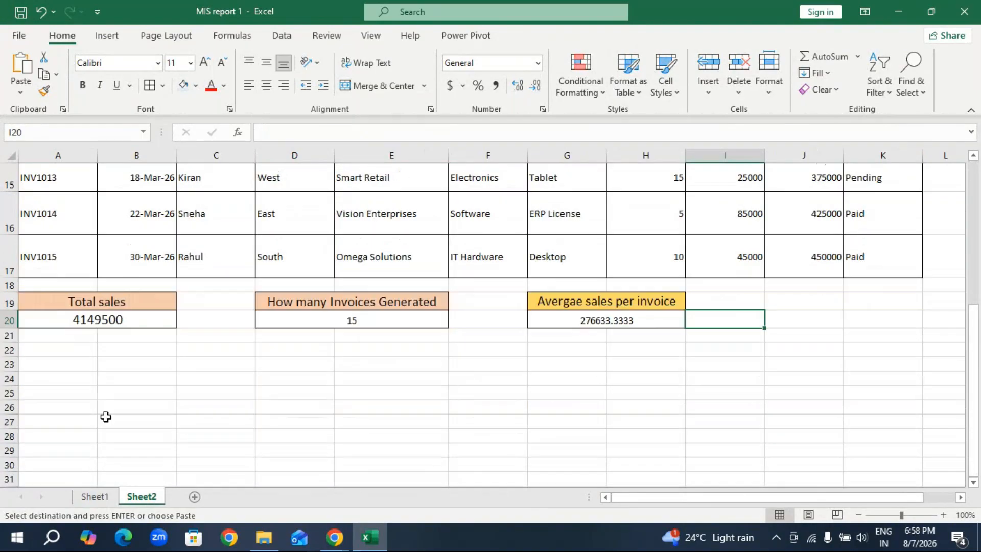
left_click(79, 363)
key("ctrl+v")
Enter the formula =MAX(J3:J17) in A24 to find the highest value in the Sales Amount column.
left_click(89, 388)
type("=")
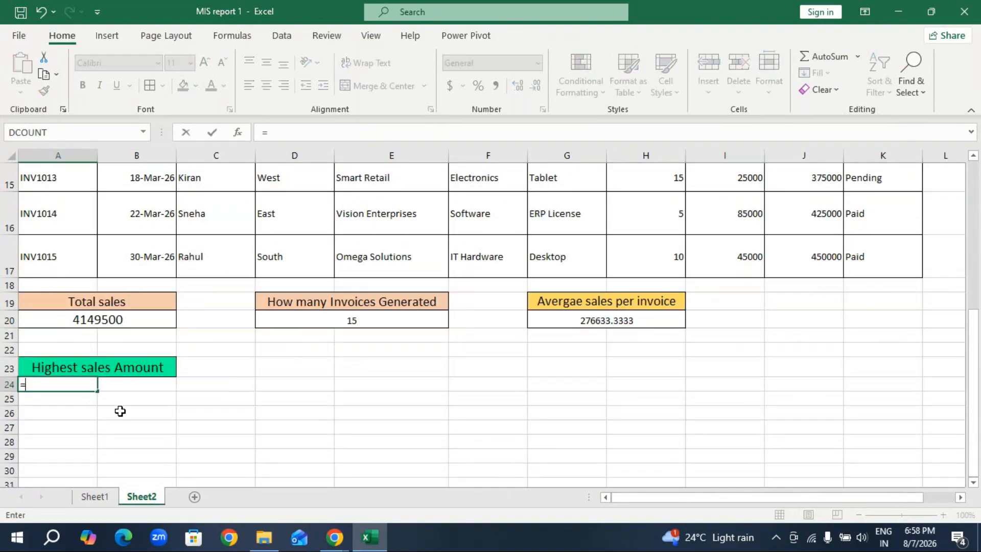
type("max")
key("Tab")
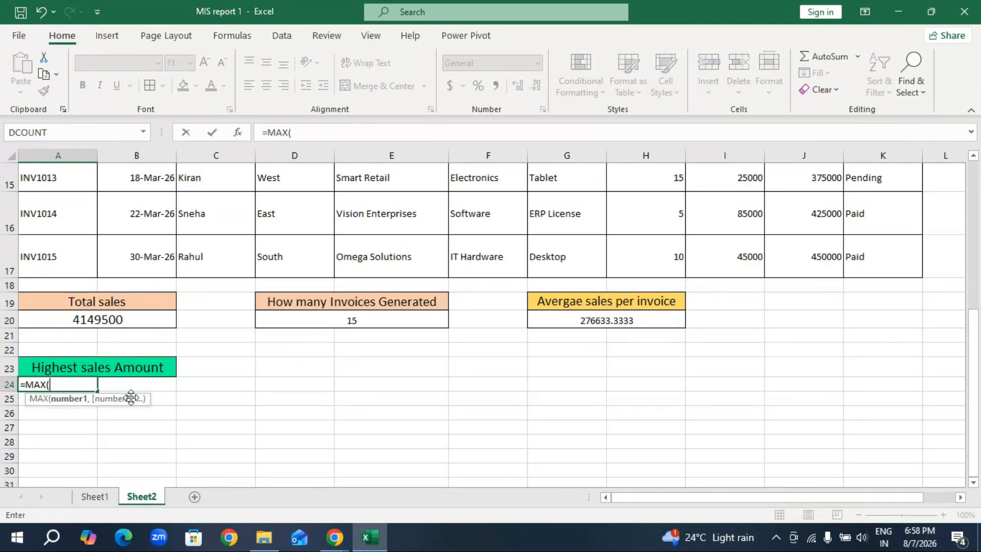
scroll(414, 384, "up", 3)
scroll(414, 384, "up", 2)
left_click_drag(814, 248, 792, 457)
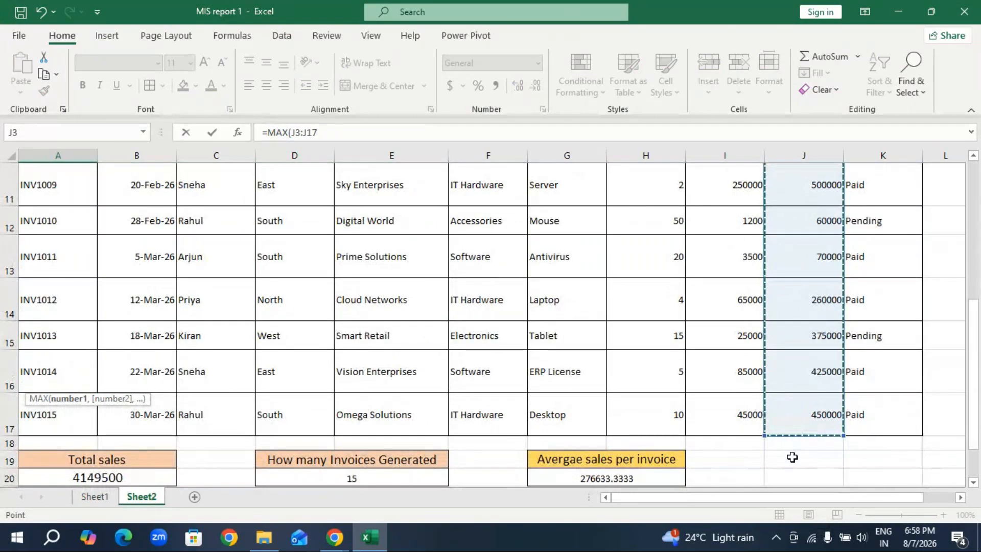
key("Return")
Merge and center the highest sales value across A24:B24.
left_click_drag(76, 427, 118, 427)
left_click(352, 89)
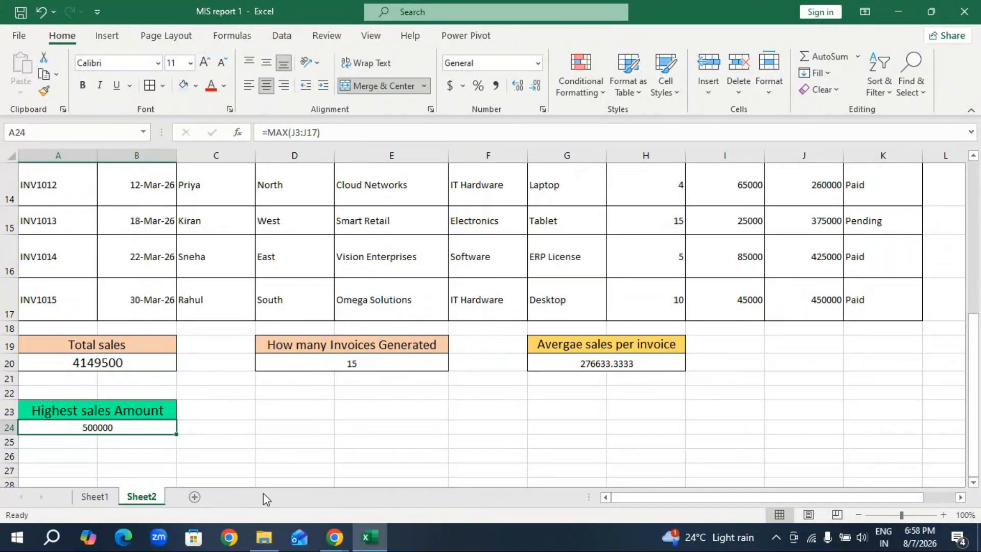
left_click(271, 443)
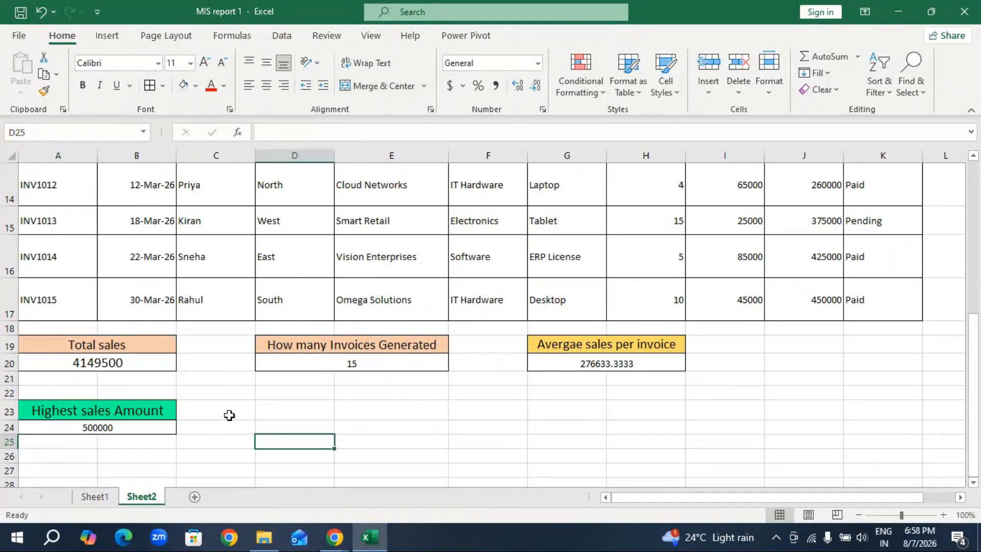
Copy the Lowest sales Trasaction heading from Sheet1 and paste it into D23 on Sheet2.
left_click(95, 496)
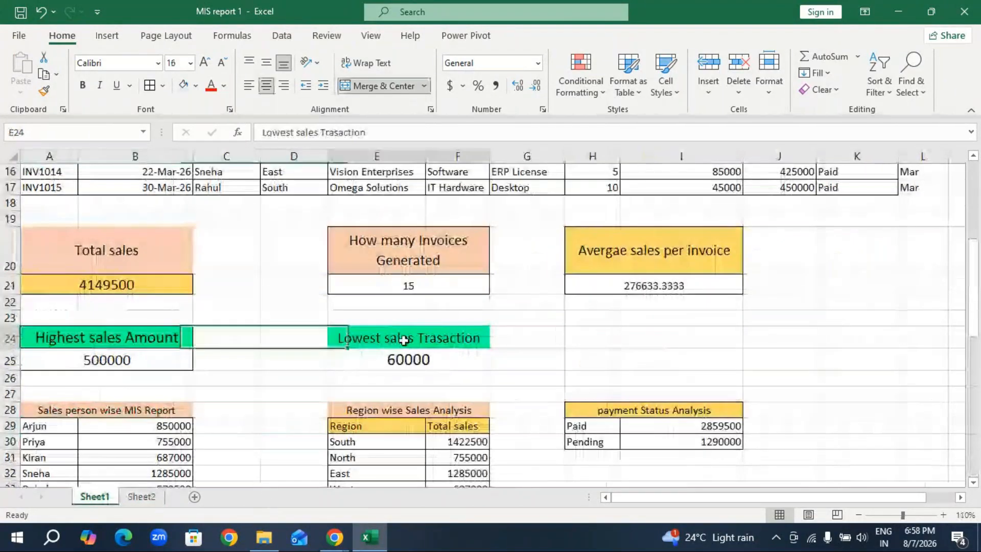
key("ctrl+c")
key("ctrl+Page_Down")
left_click(317, 409)
key("ctrl+v")
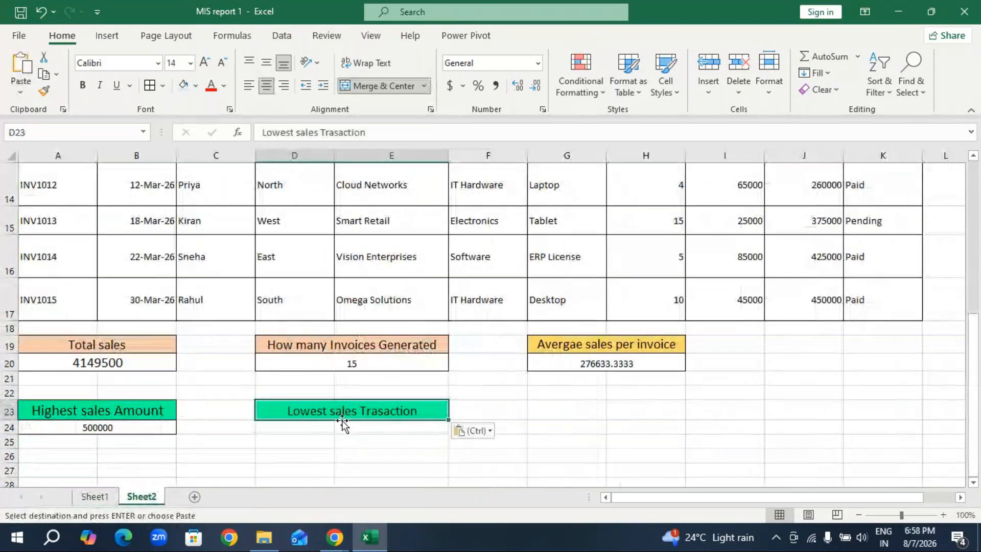
Enter the formula =MIN(J3:J17) in D24 to find the lowest value in the Sales Amount column.
key("Down")
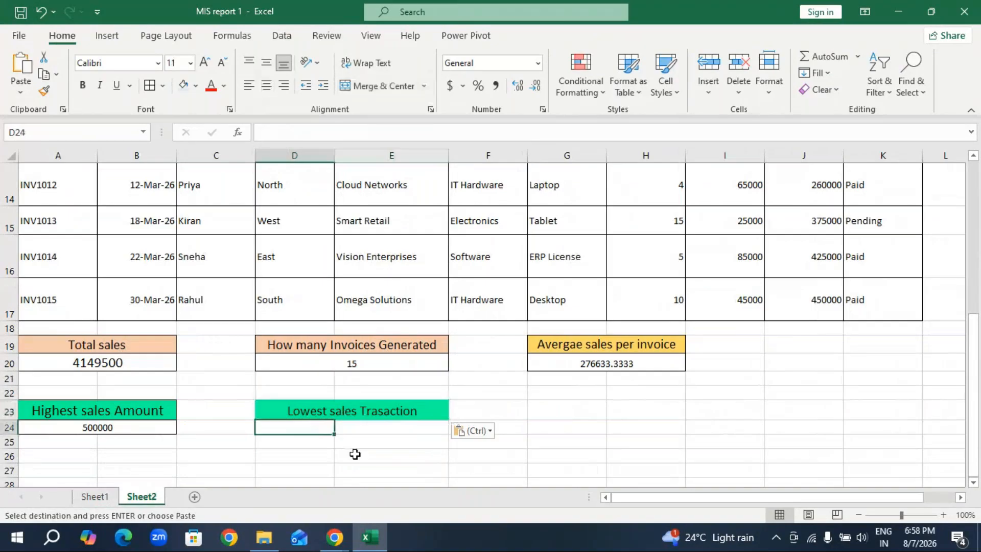
type("=")
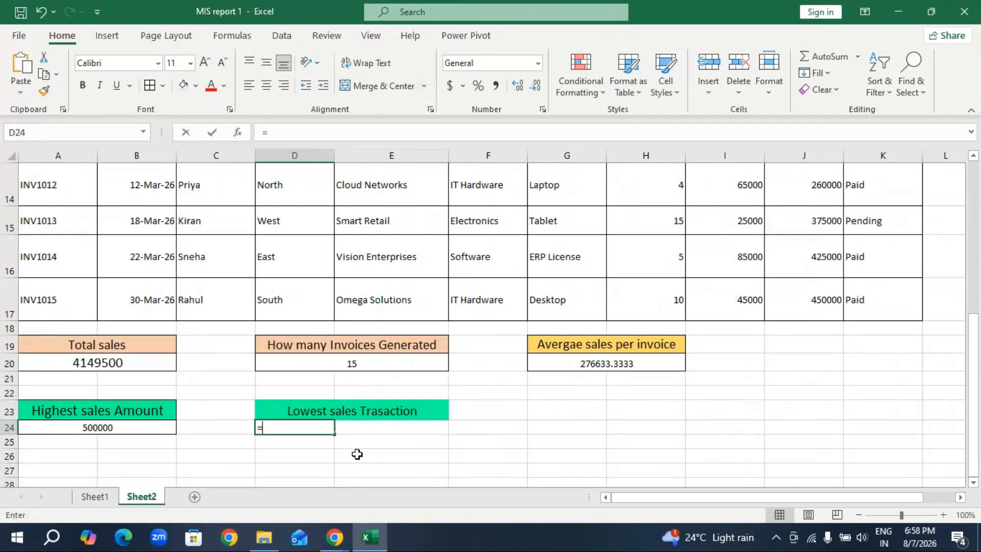
type("min")
key("Tab")
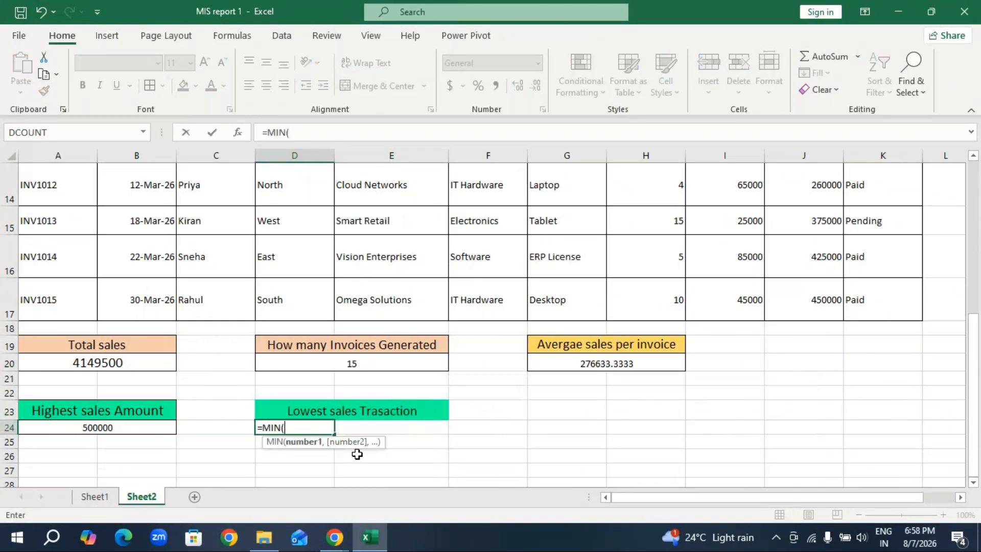
scroll(744, 280, "up", 4)
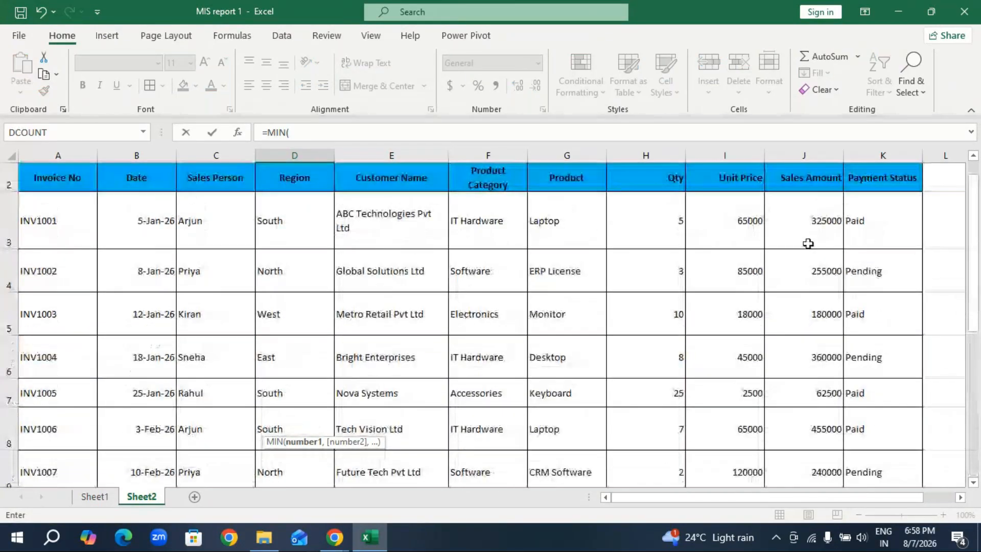
left_click_drag(807, 244, 794, 427)
scroll(482, 429, "down", 2)
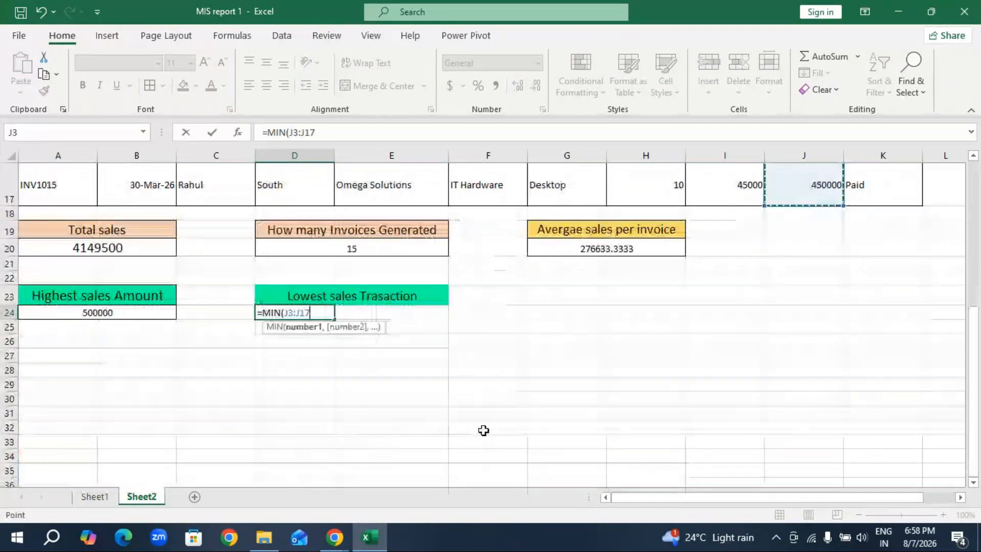
key("Return")
Merge and center the lowest sales value across D24:E24, and compare it with its counterpart on Sheet1.
left_click_drag(321, 312, 368, 311)
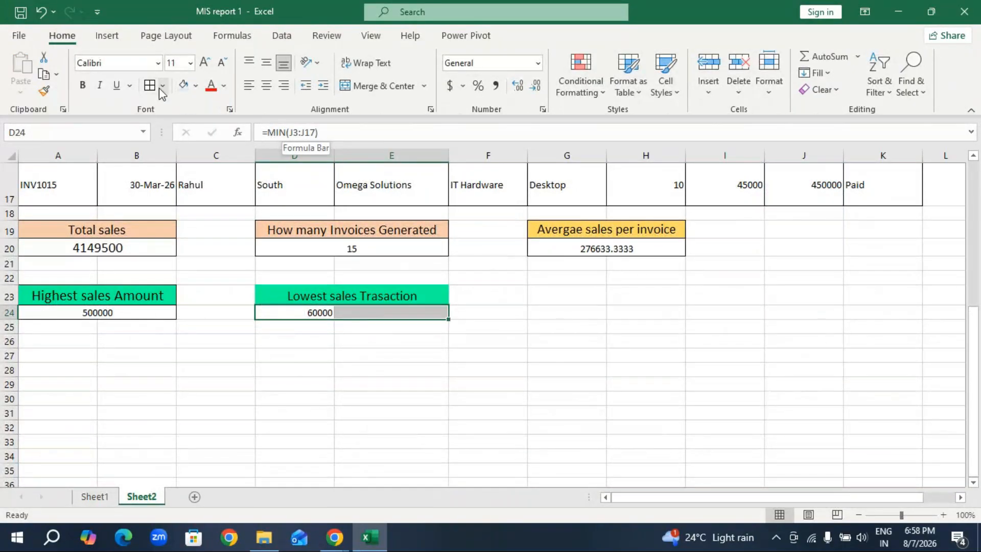
left_click(403, 85)
left_click(103, 501)
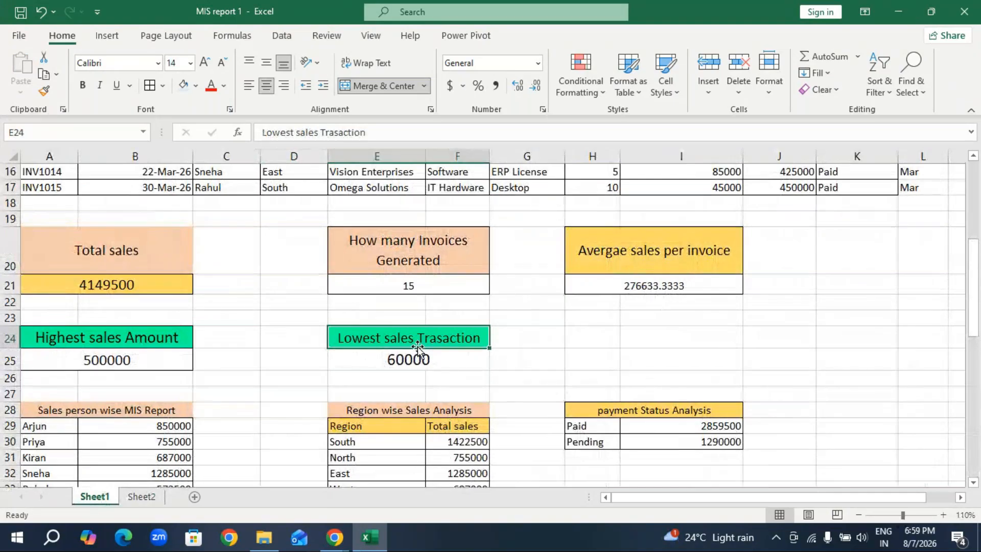
key("ctrl+Page_Down")
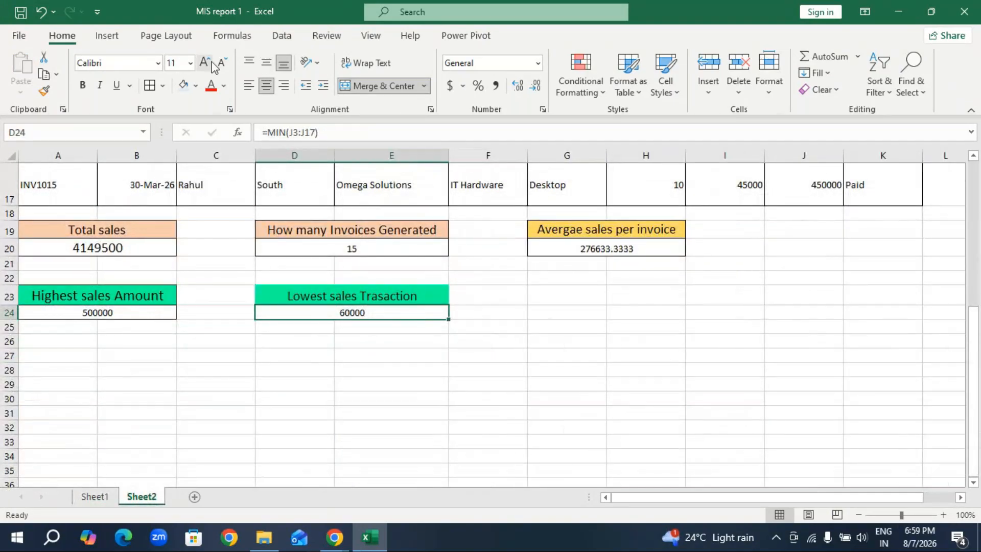
Increase the font size of the lowest and highest sales values in D24 and A24 to 14.
left_click(204, 65)
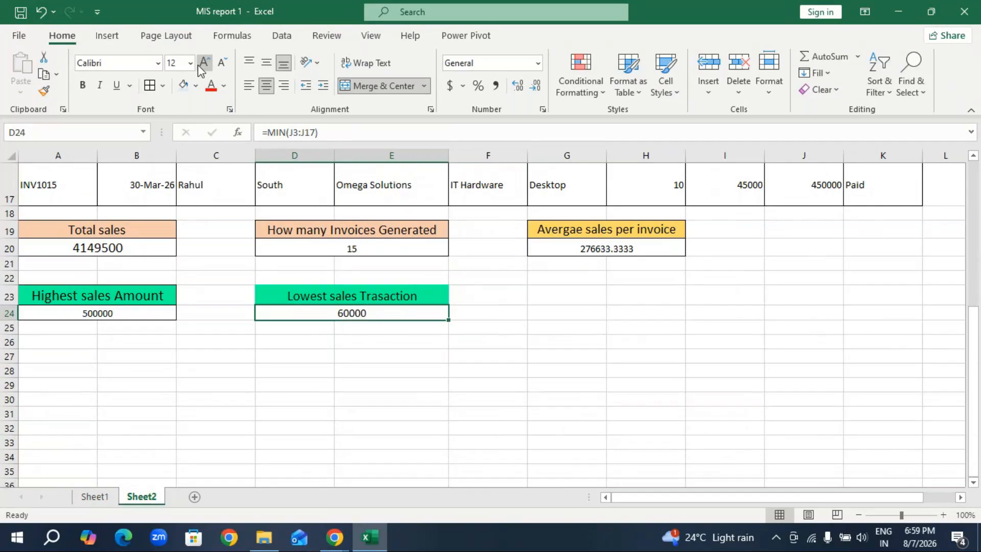
left_click(203, 66)
left_click(103, 317)
double_click(204, 62)
left_click(350, 313)
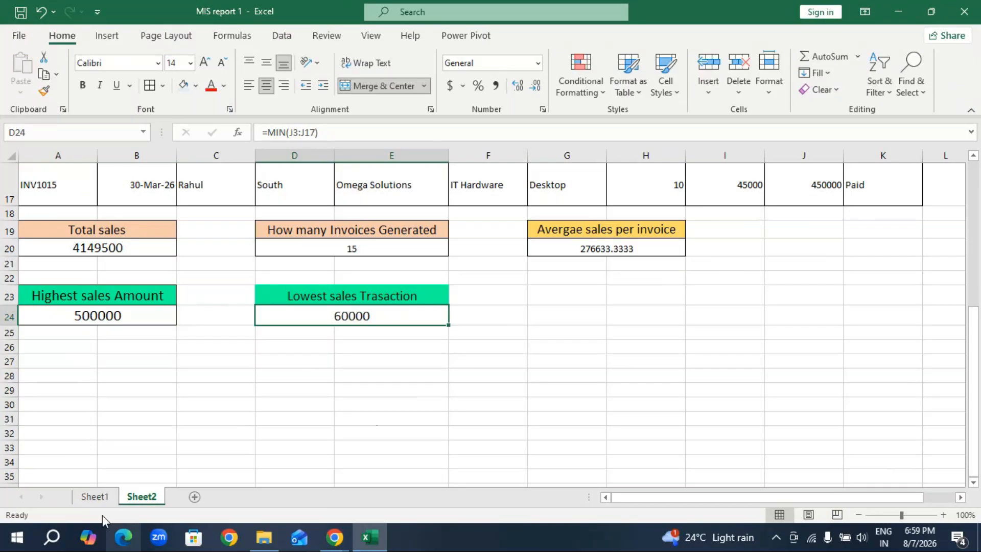
Copy the Sales person wise MIS Report heading from Sheet1 and paste it into A29 on Sheet2.
left_click(95, 497)
scroll(532, 417, "down", 1)
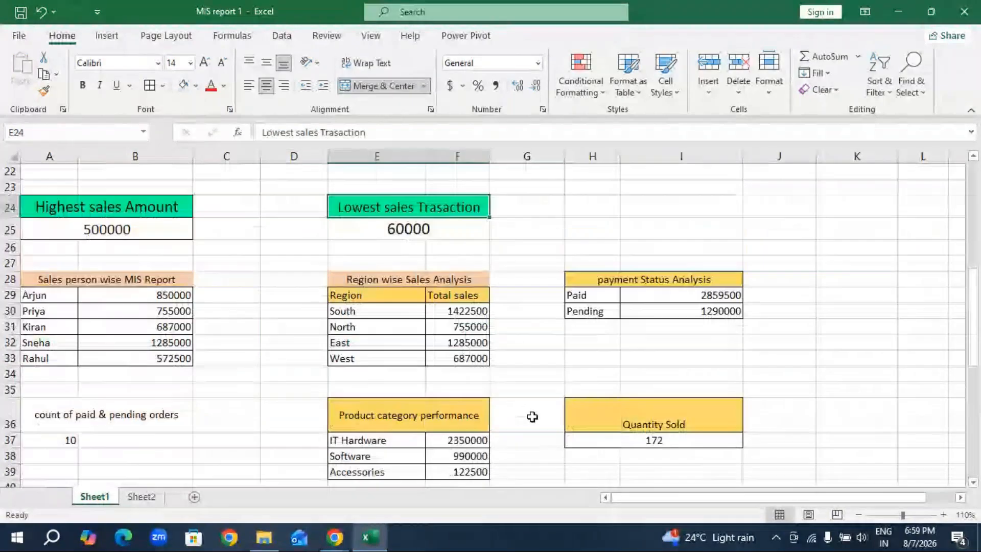
left_click(51, 279)
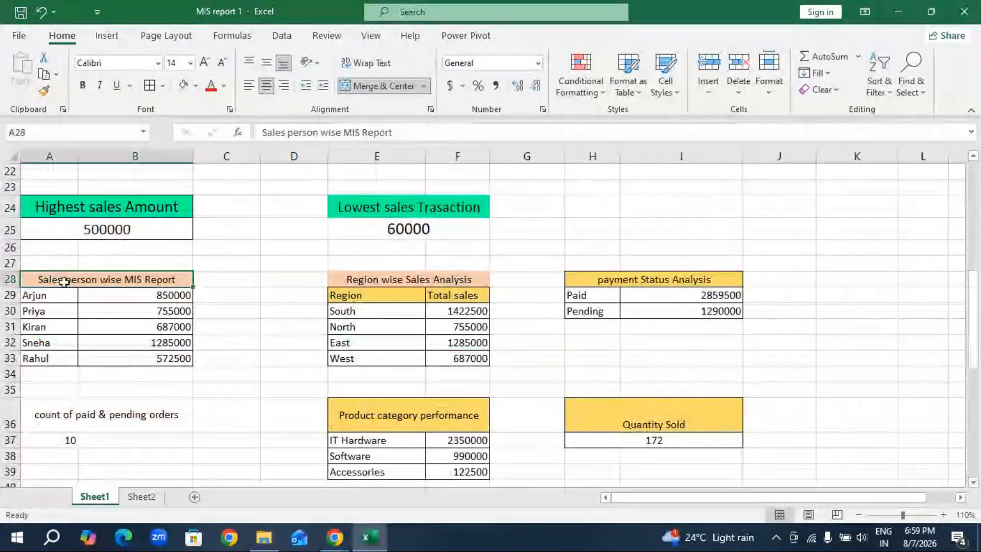
key("ctrl+c")
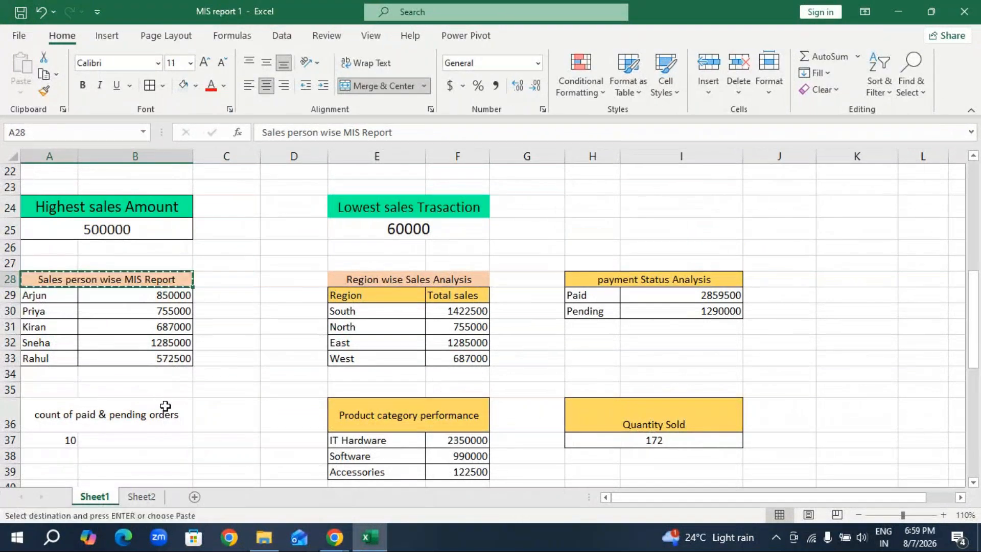
left_click(154, 498)
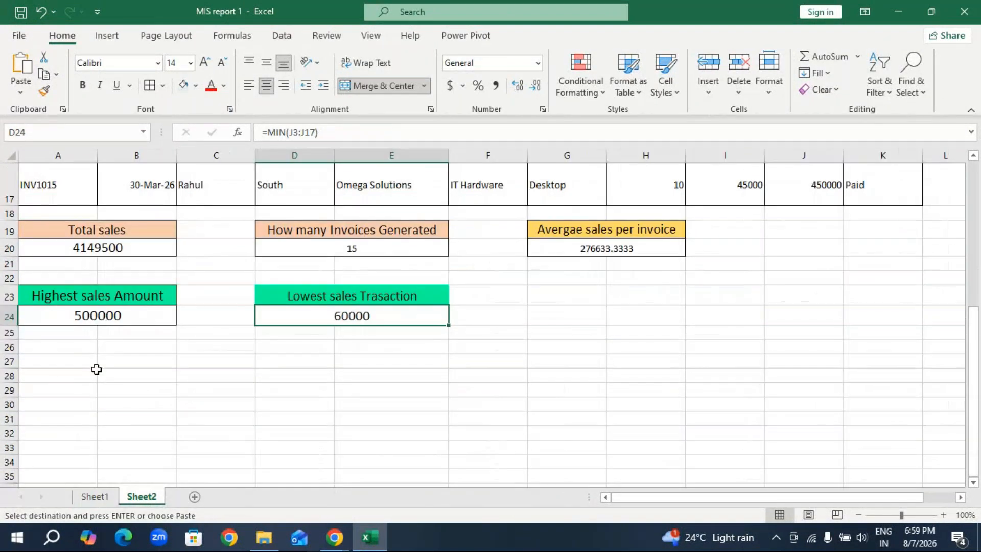
left_click(59, 391)
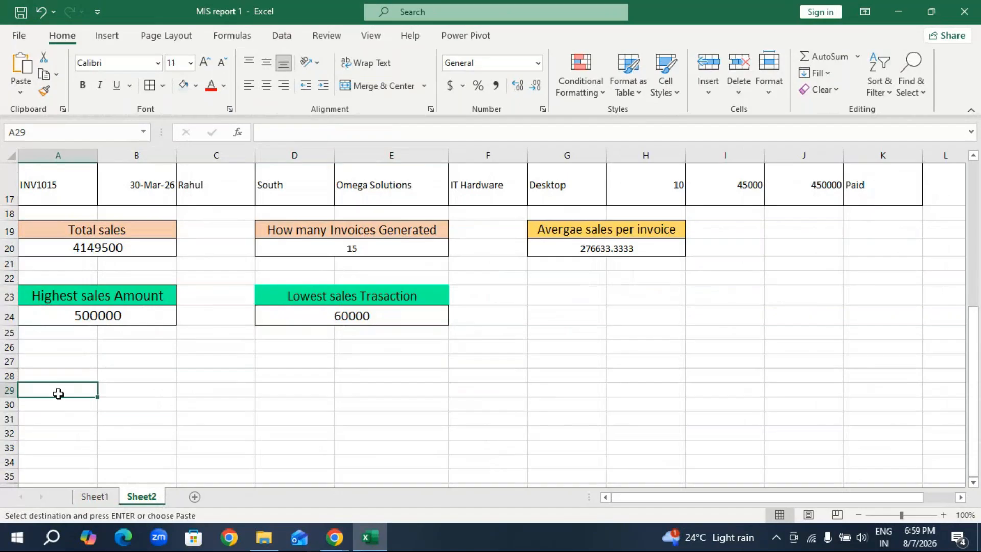
key("ctrl+v")
Copy the first salesperson's name from C3 and paste it into A30 under the new heading.
scroll(119, 375, "up", 5)
left_click(201, 250)
key("ctrl+c")
scroll(116, 366, "down", 6)
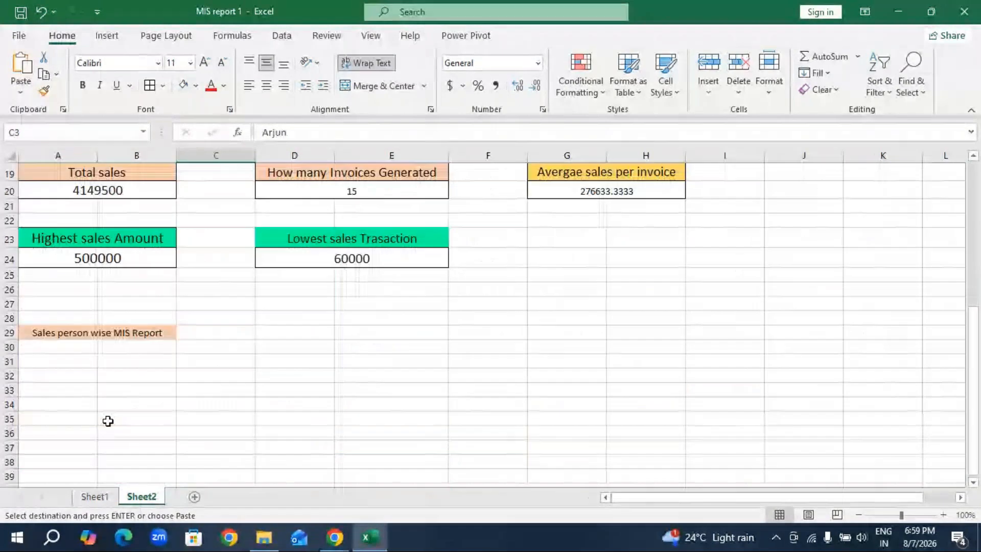
left_click(60, 348)
key("ctrl+v")
Copy the five salesperson names from C3:C7 and paste them into A30:A34 under the Sales person wise MIS Report heading.
scroll(213, 332, "up", 4)
left_click(209, 233)
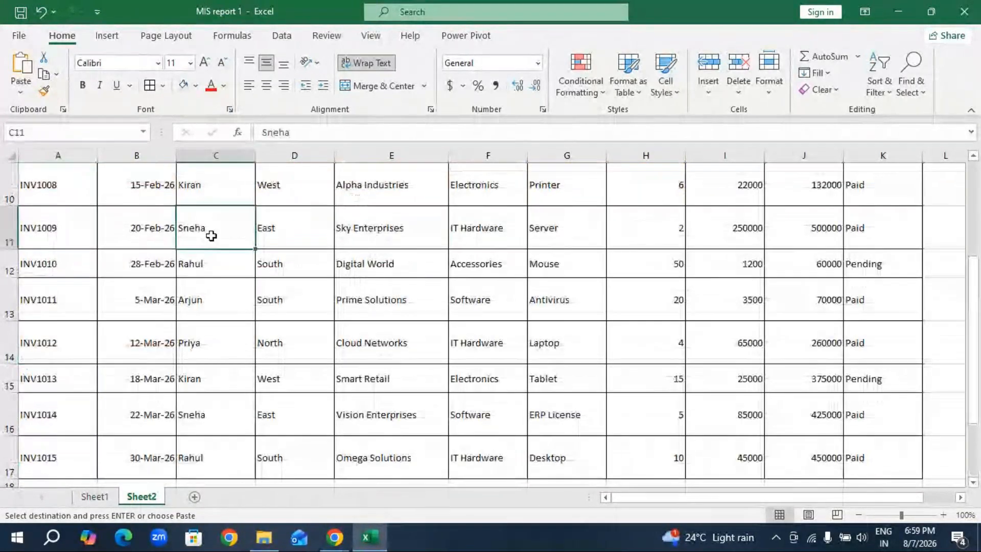
scroll(204, 245, "up", 2)
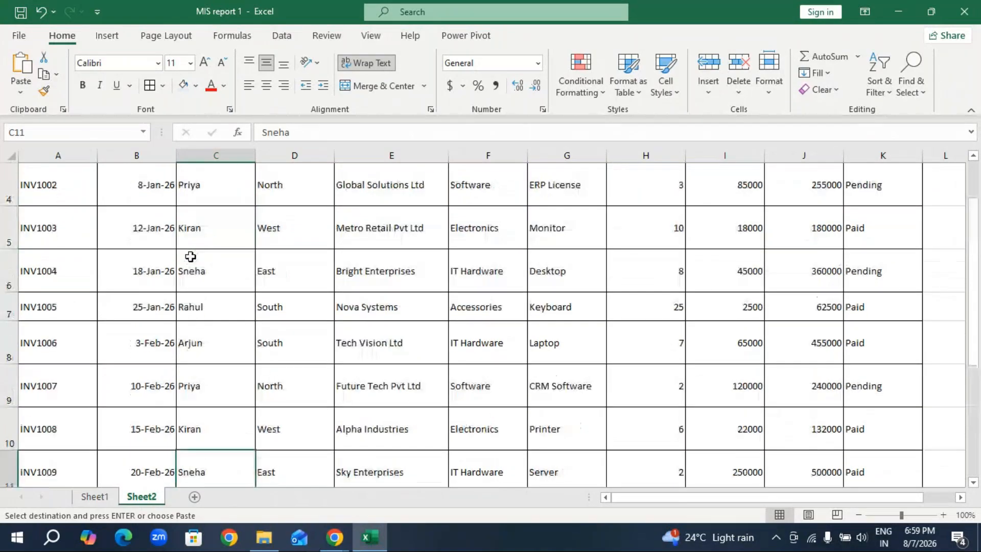
scroll(214, 206, "up", 1)
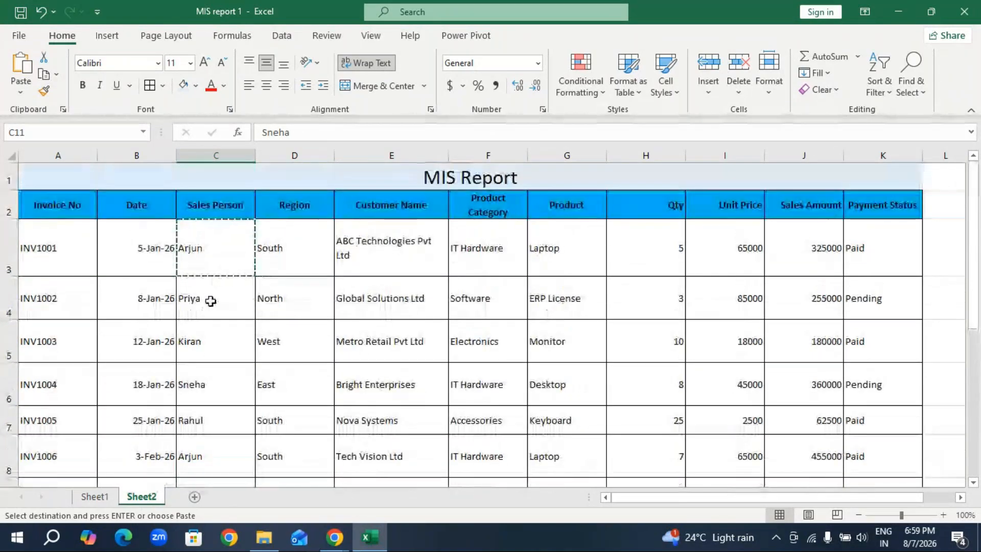
left_click_drag(217, 258, 219, 410)
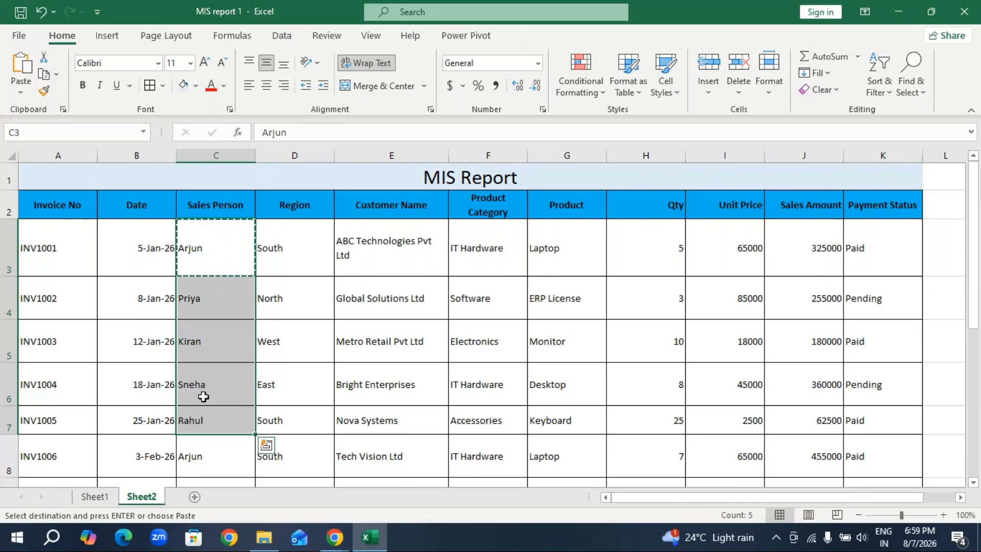
key("ctrl+c")
scroll(133, 452, "down", 7)
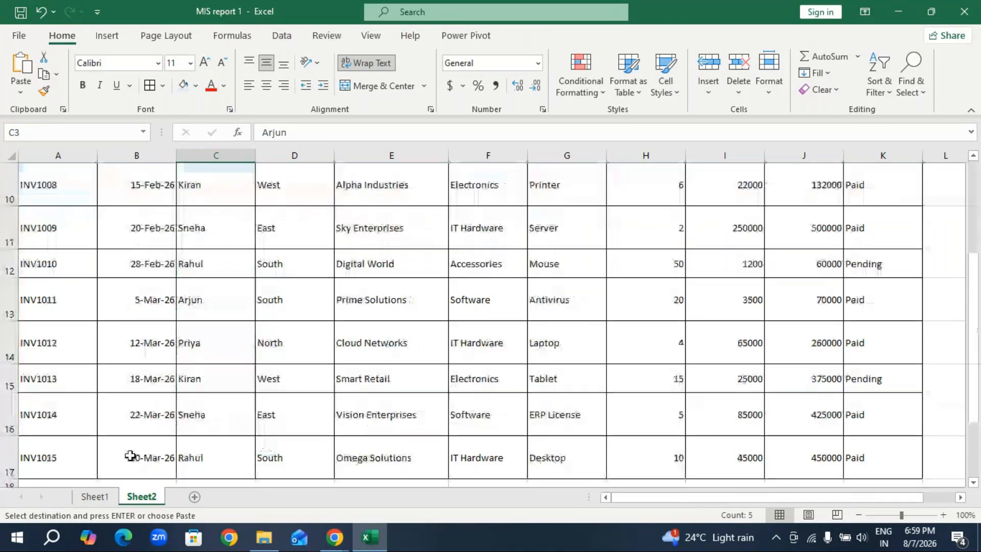
left_click(49, 298)
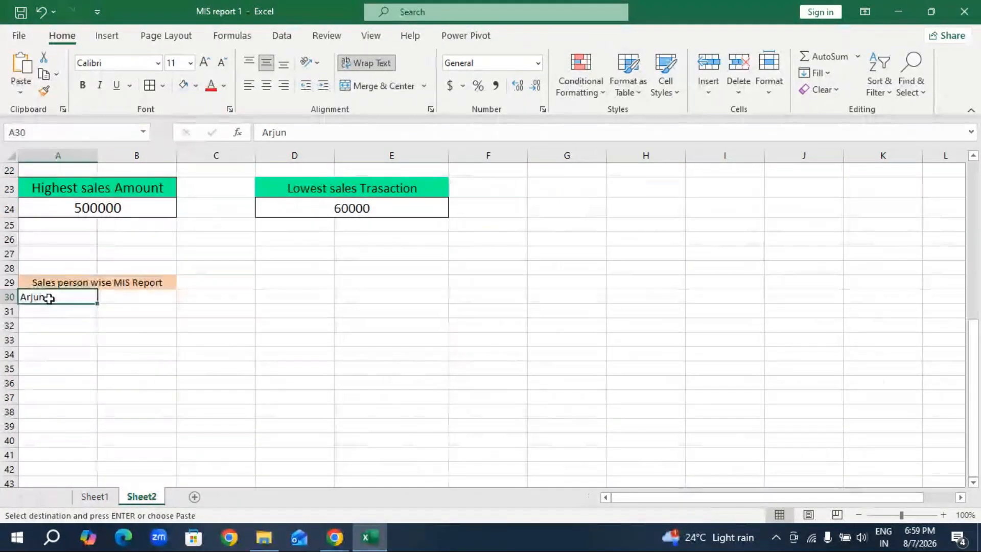
key("ctrl+v")
left_click(63, 396)
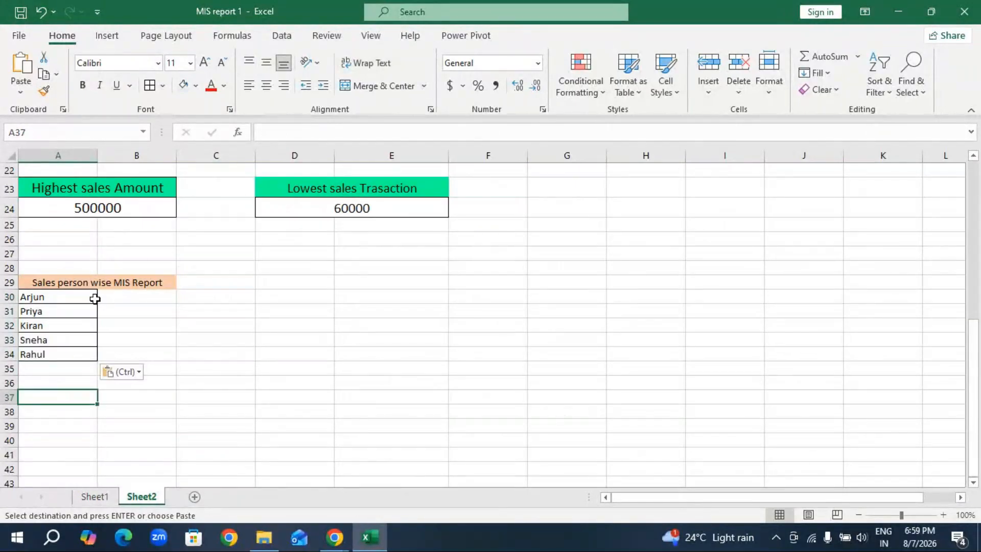
Increase the font size of the salesperson report block A29:B34 to 18.
left_click_drag(75, 283, 139, 341)
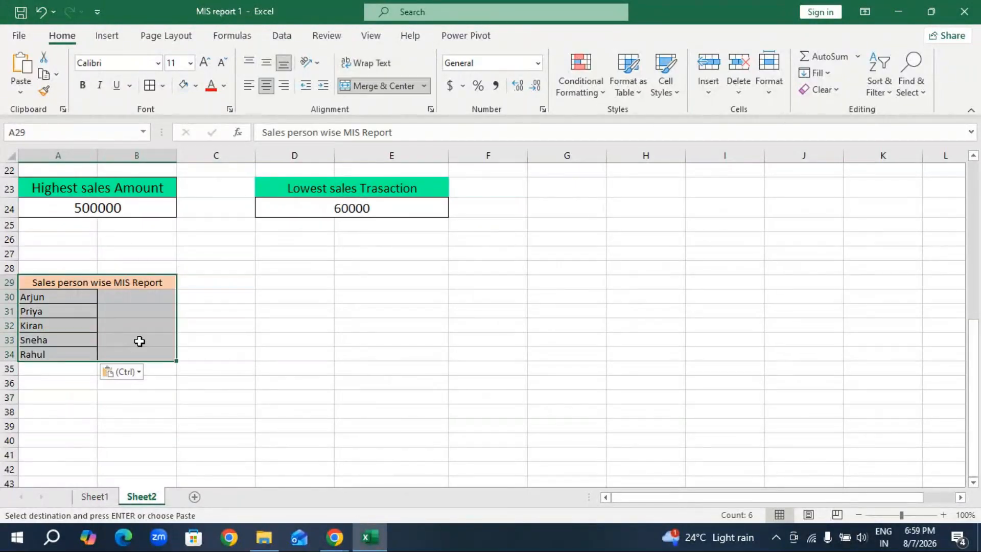
left_click(204, 63)
left_click(204, 64)
left_click(204, 63)
left_click(204, 64)
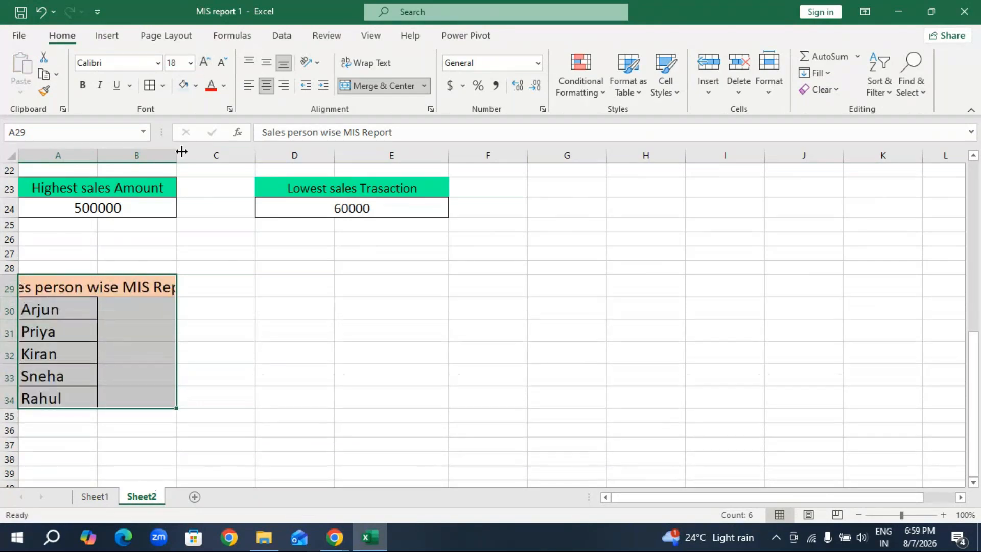
Widen column B until the full Sales person wise MIS Report heading fits.
left_click_drag(176, 155, 204, 155)
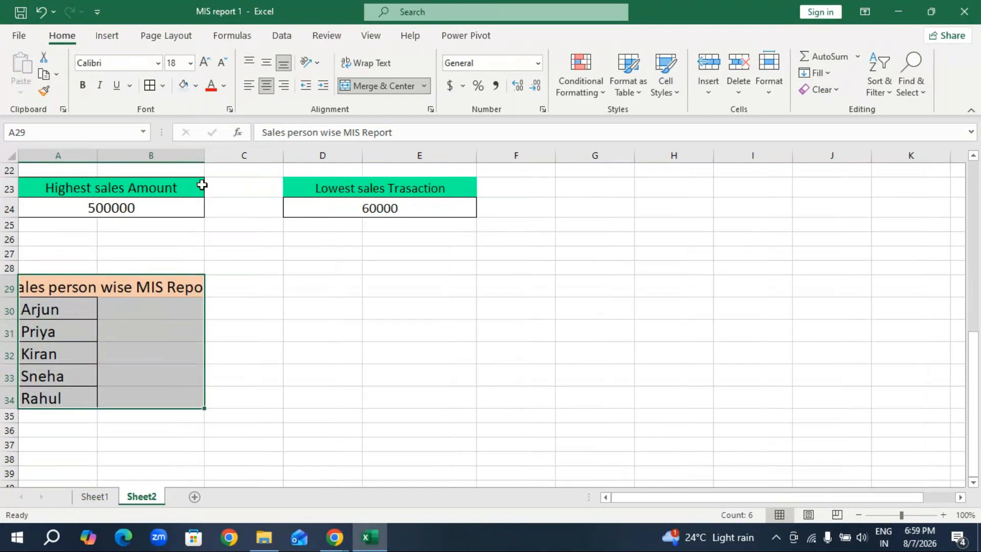
double_click(206, 155)
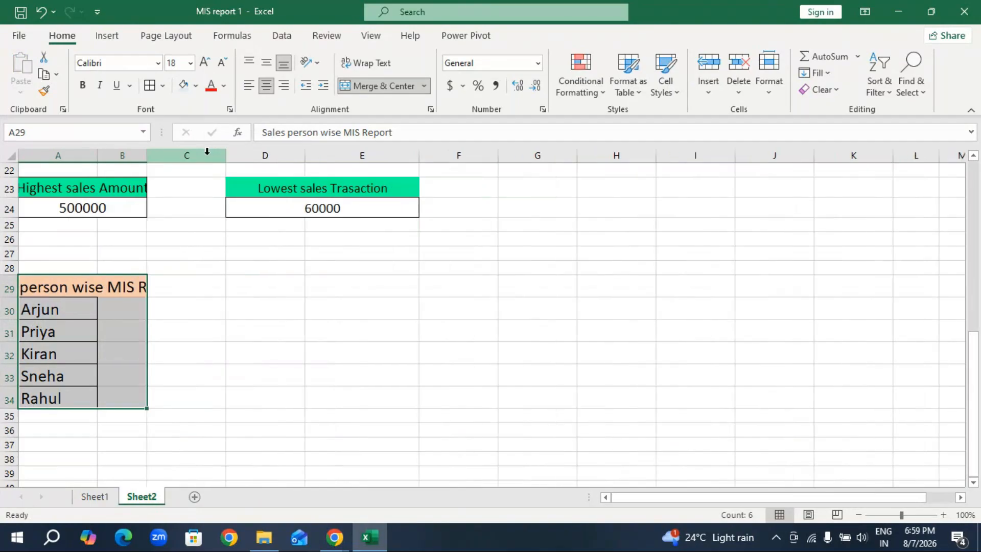
left_click_drag(146, 155, 262, 155)
left_click(168, 322)
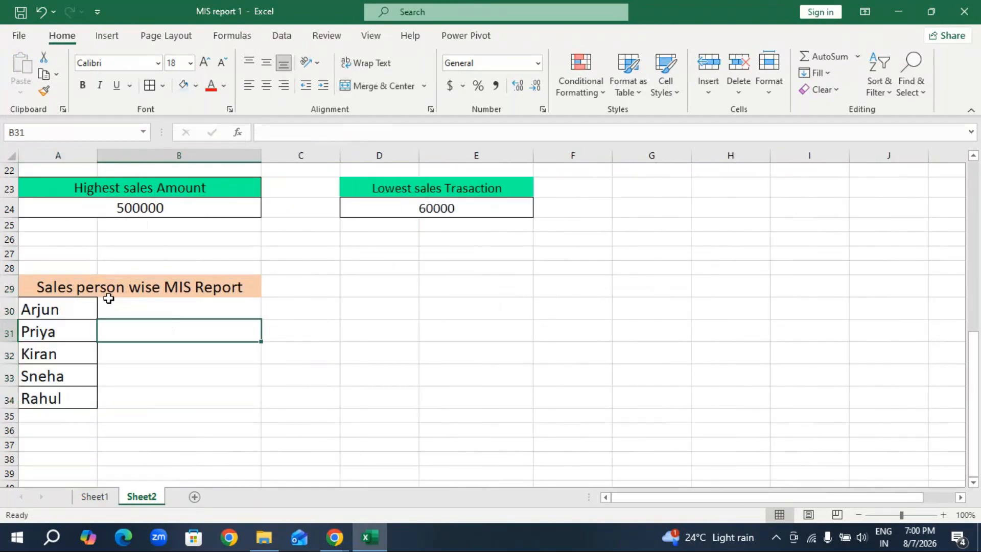
Check the salesperson total formula in B29 on Sheet1 and start a SUMIF formula in B30 on Sheet2.
left_click(160, 311)
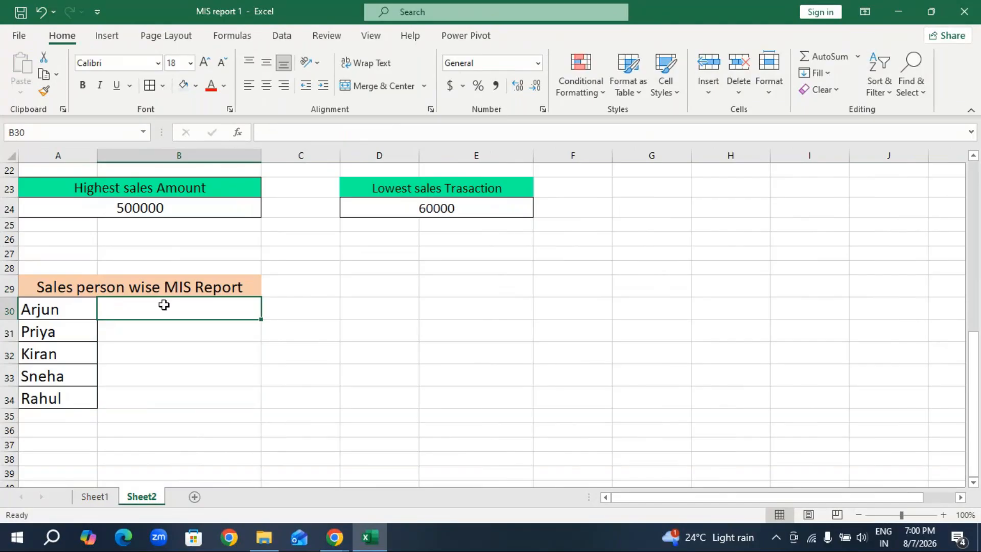
key("ctrl+Page_Up")
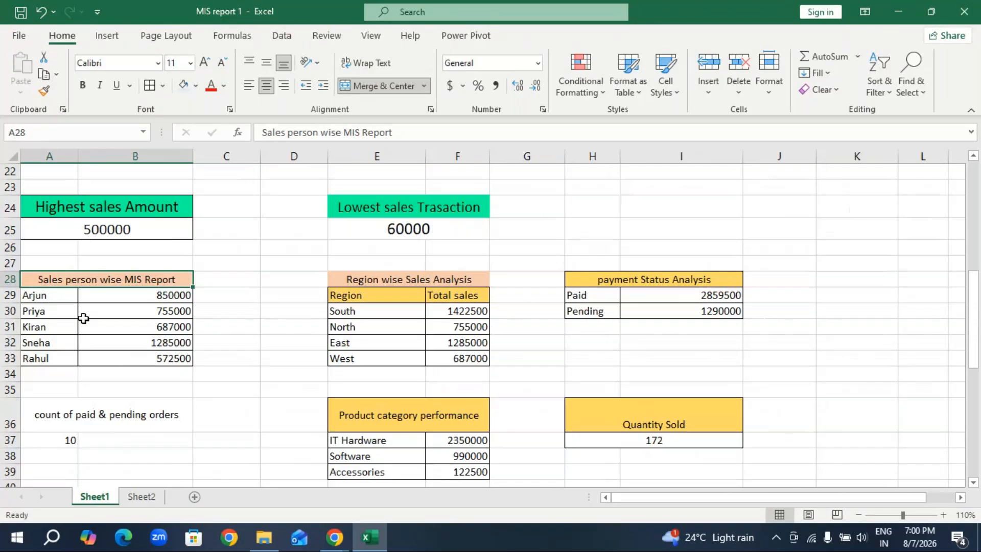
left_click(127, 295)
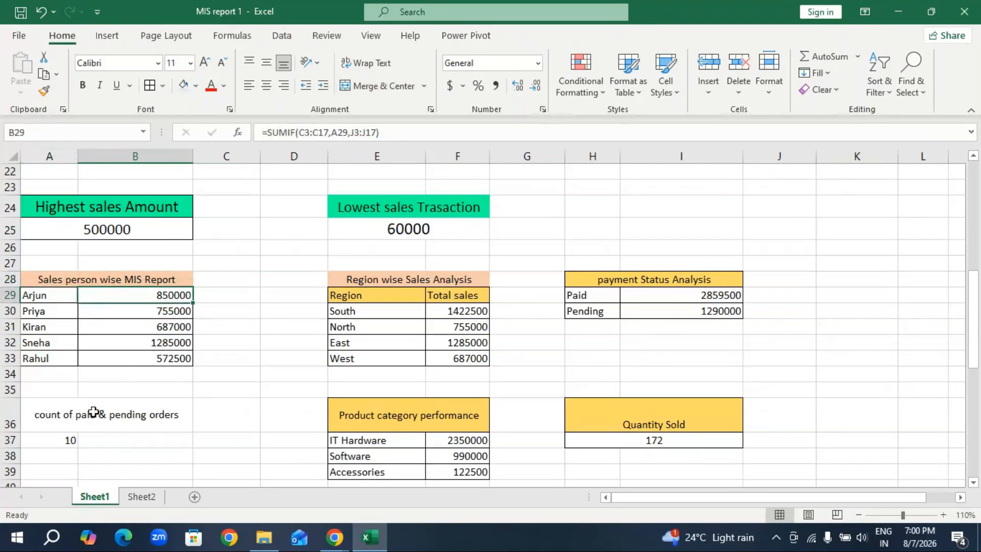
left_click(141, 498)
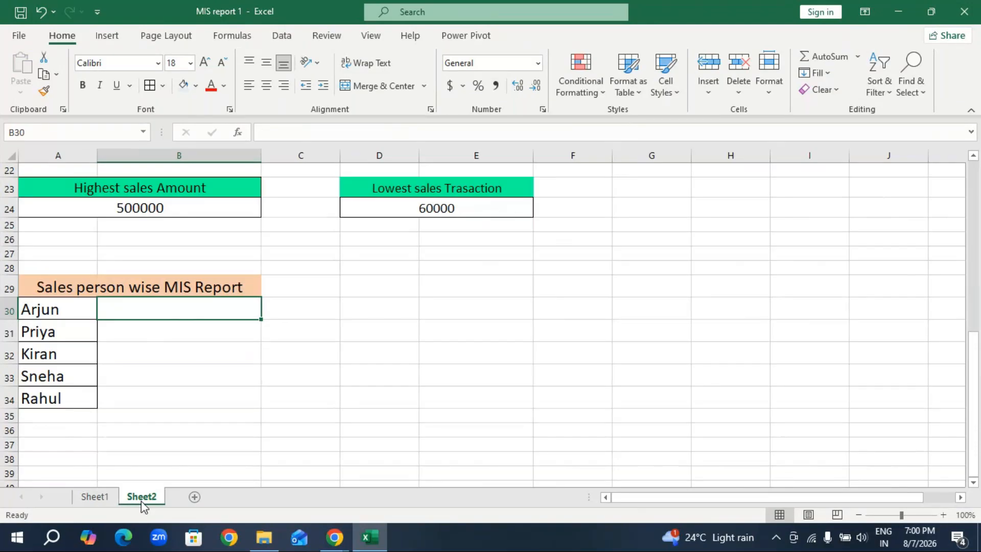
type("=")
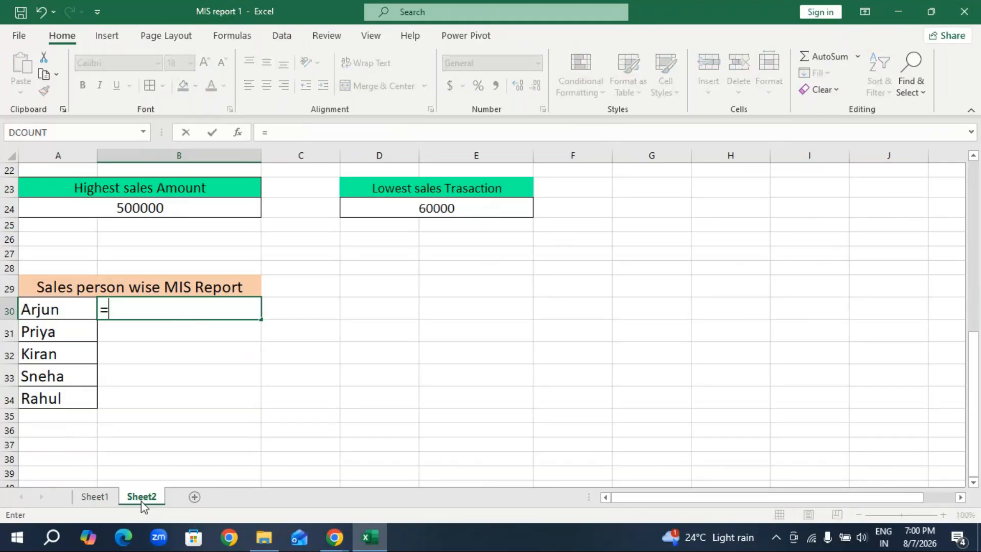
type("sumif")
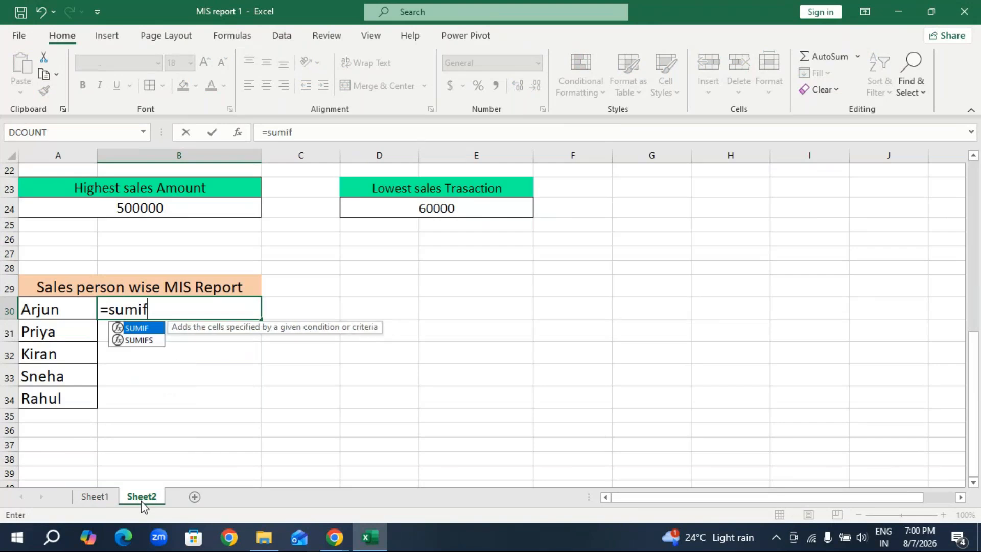
key("Tab")
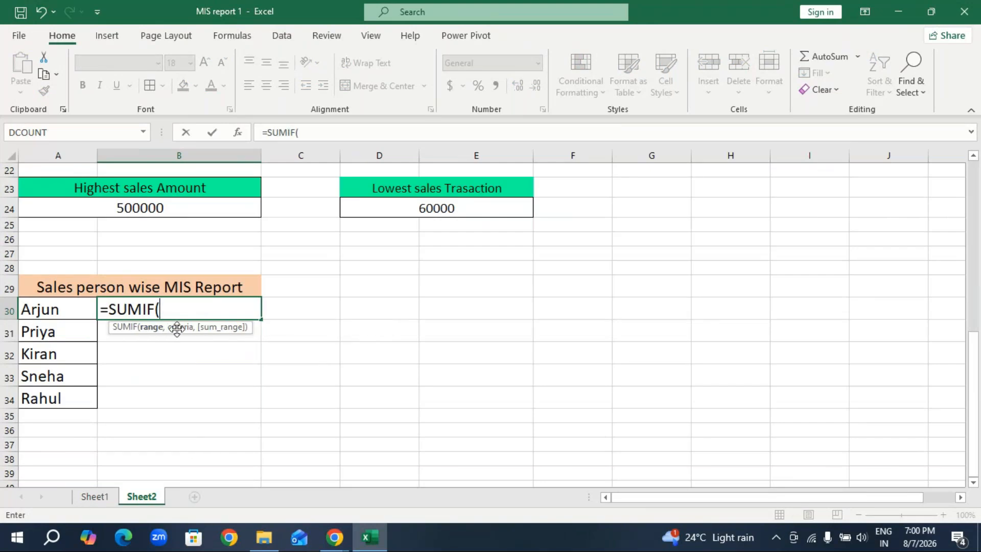
left_click_drag(67, 312, 57, 398)
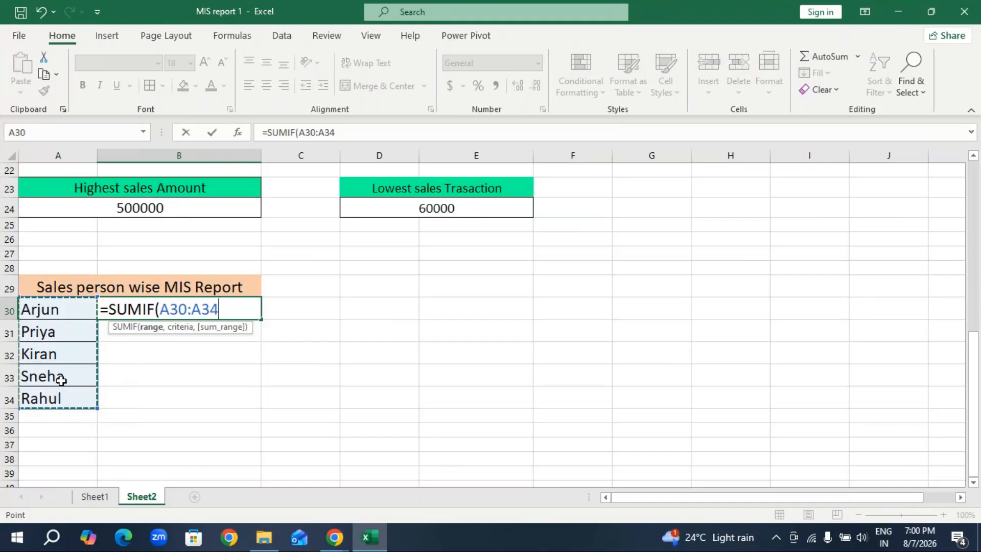
key("BackSpace")
key("BackSpace")
key("BackSpace")
key("BackSpace")
key("BackSpace")
key("BackSpace")
key("BackSpace")
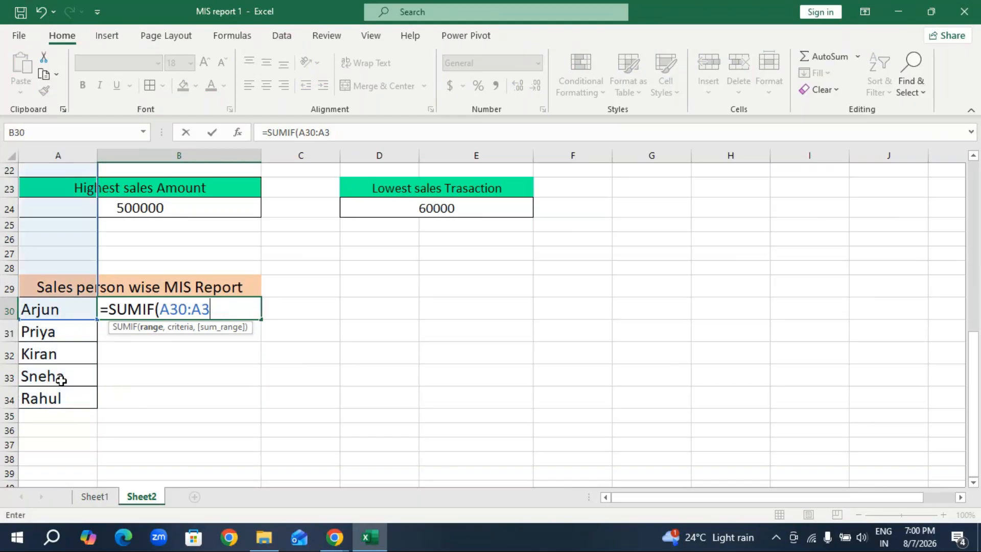
Complete the B30 SUMIF formula with range C3:C17, criteria A30 and sum range J3:J17.
scroll(90, 340, "up", 7)
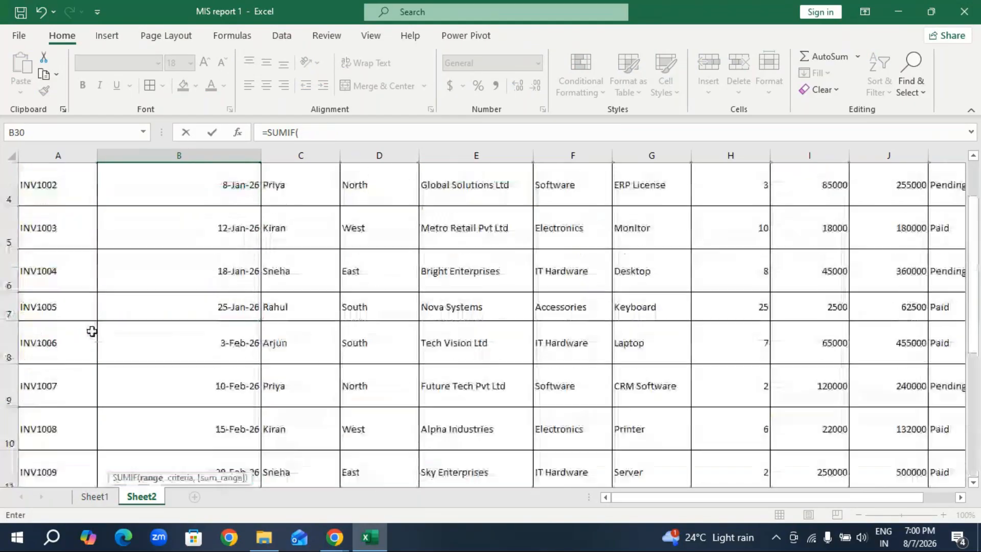
left_click_drag(261, 229, 299, 423)
type(",")
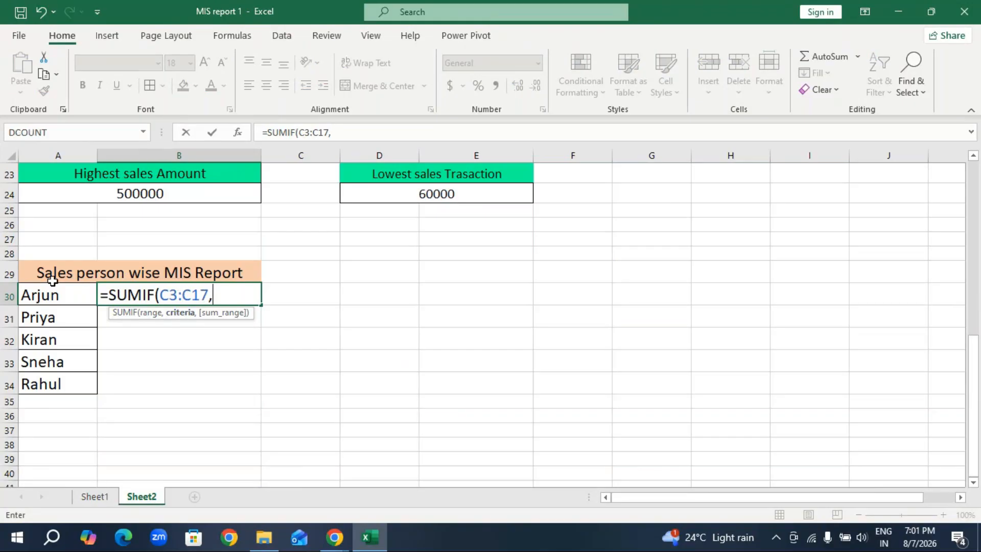
left_click(47, 295)
type(",")
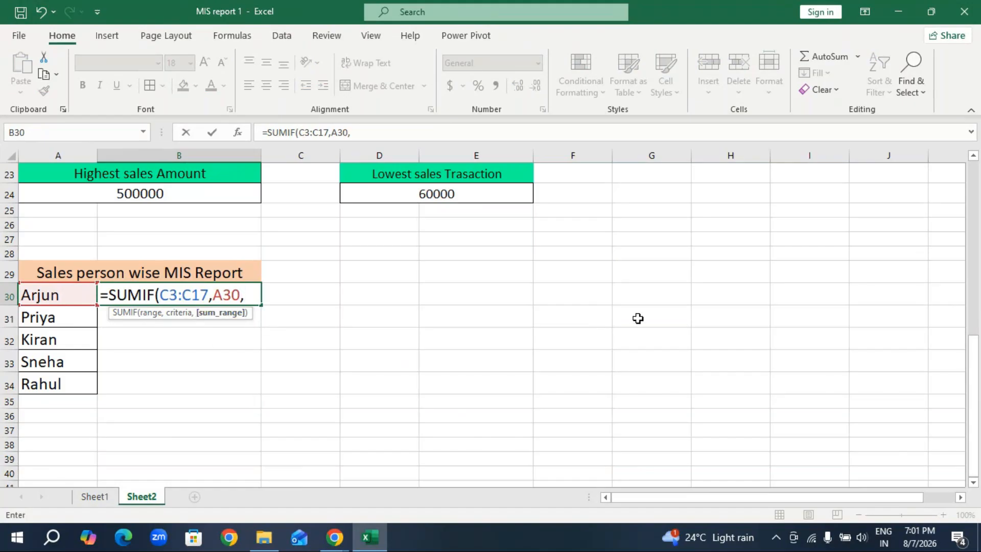
scroll(637, 317, "up", 6)
scroll(639, 318, "up", 1)
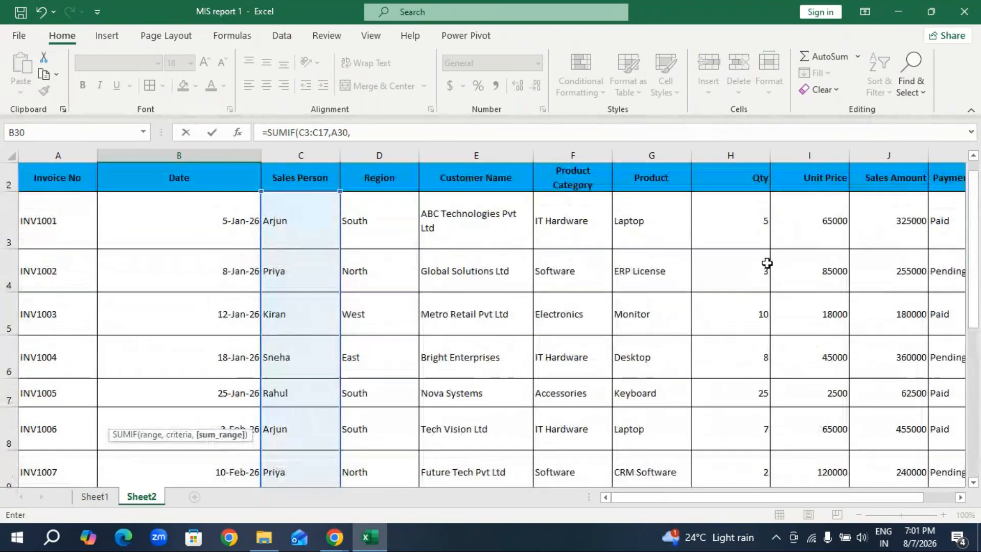
left_click_drag(881, 209, 891, 421)
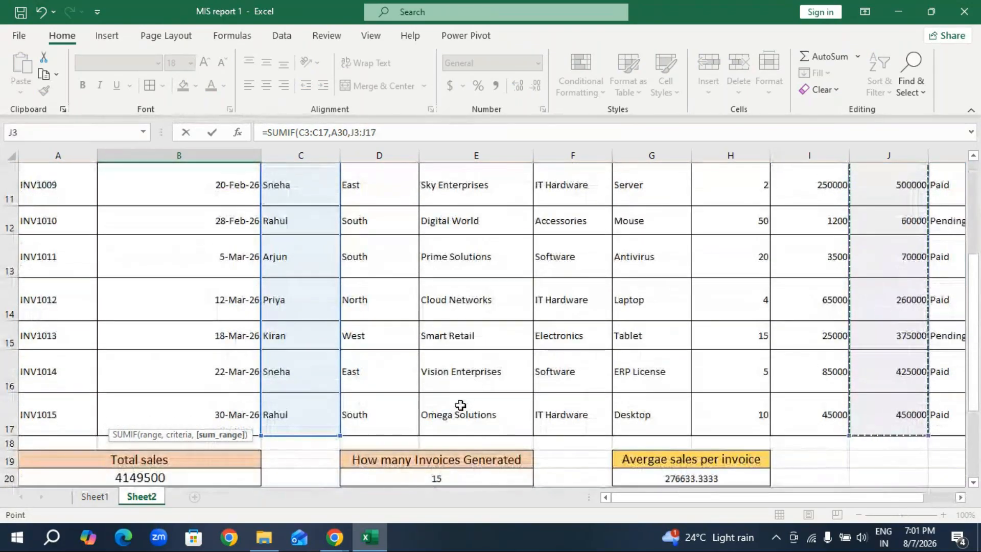
key("Return")
Fill the SUMIF formula from B30 down to B34 for the remaining salespeople.
left_click(176, 414)
scroll(187, 402, "down", 1)
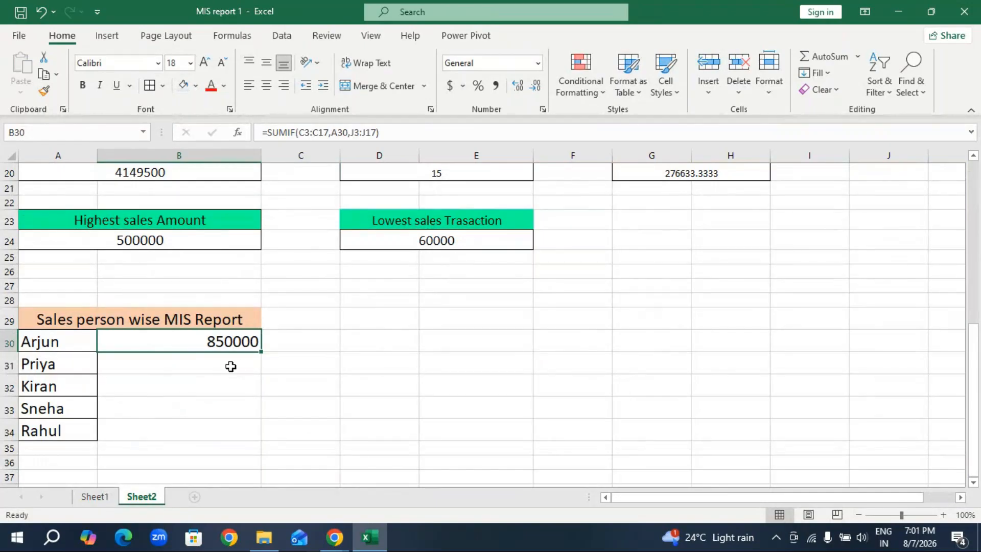
left_click_drag(261, 352, 264, 432)
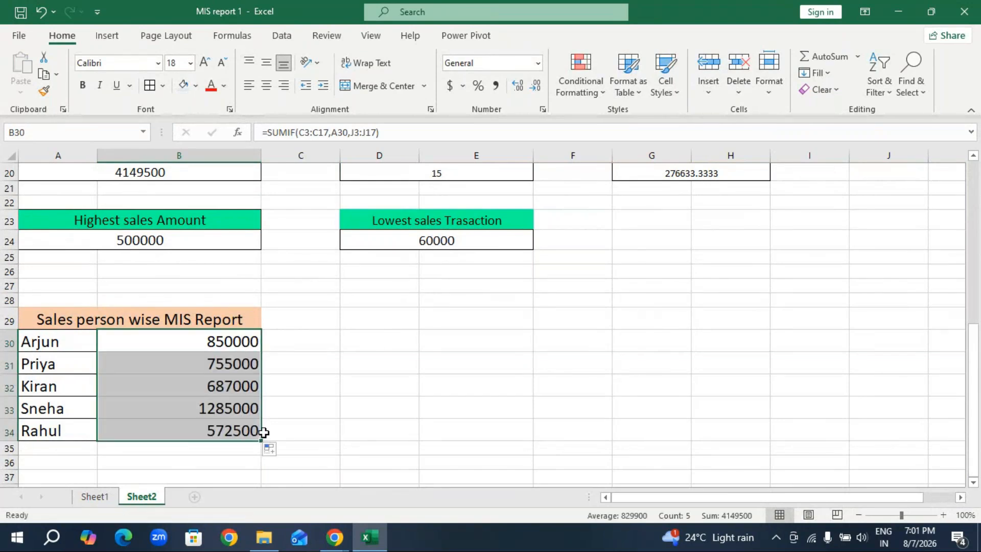
Copy the Region wise Sales Analysis heading from E28 on Sheet1 and paste it into D29 on Sheet2.
left_click(95, 497)
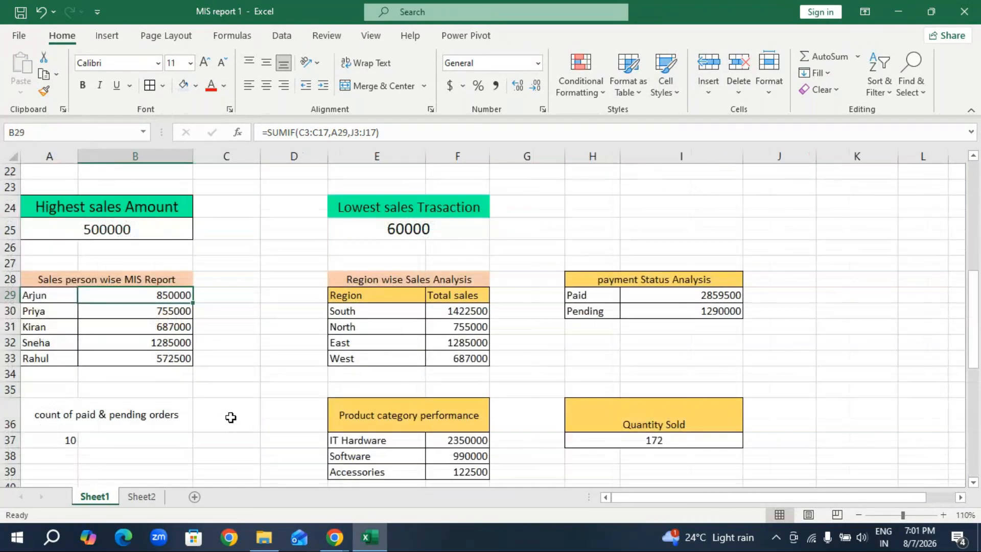
left_click(380, 277)
key("ctrl+c")
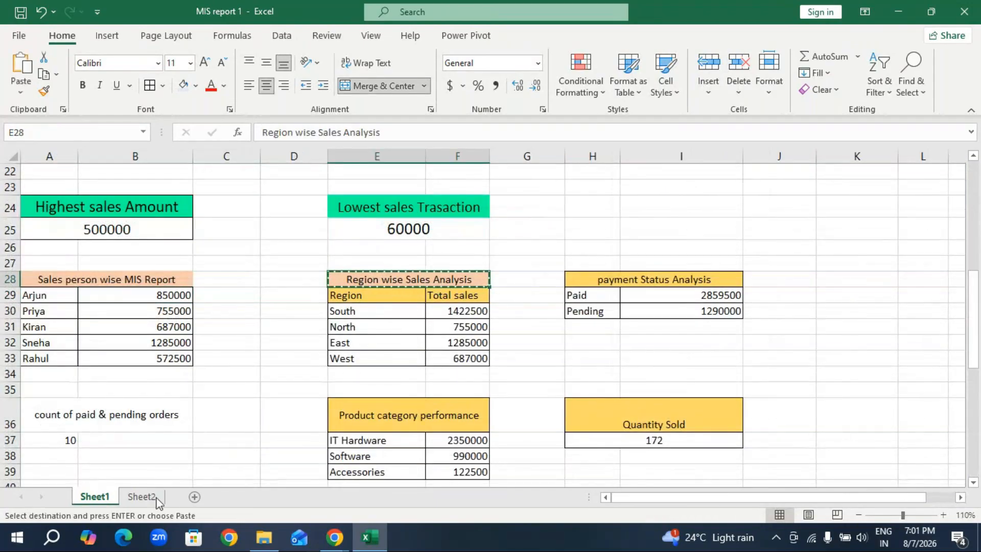
left_click(157, 499)
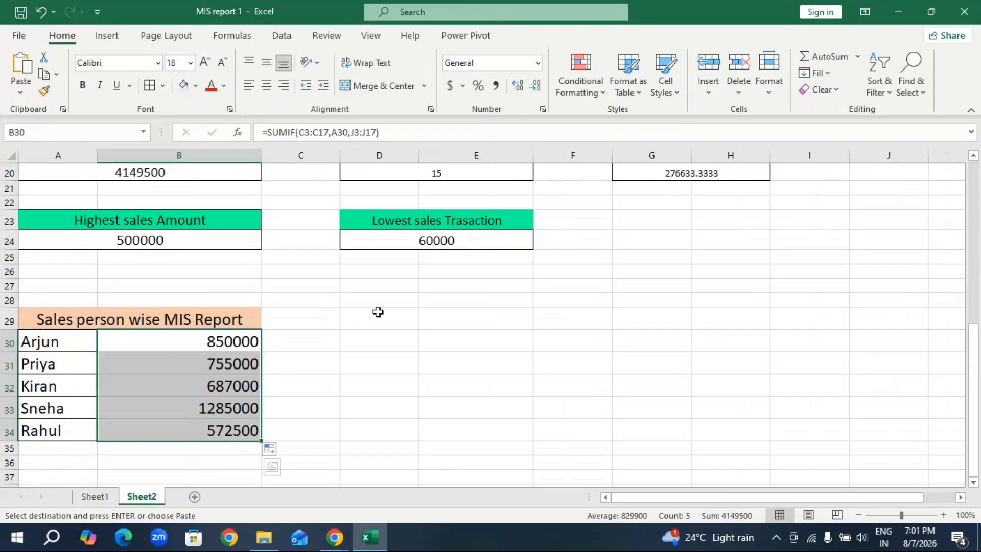
left_click(378, 311)
key("ctrl+v")
Increase the Region wise Sales Analysis heading's font size to 18 and widen column E slightly.
left_click(204, 62)
left_click(204, 62)
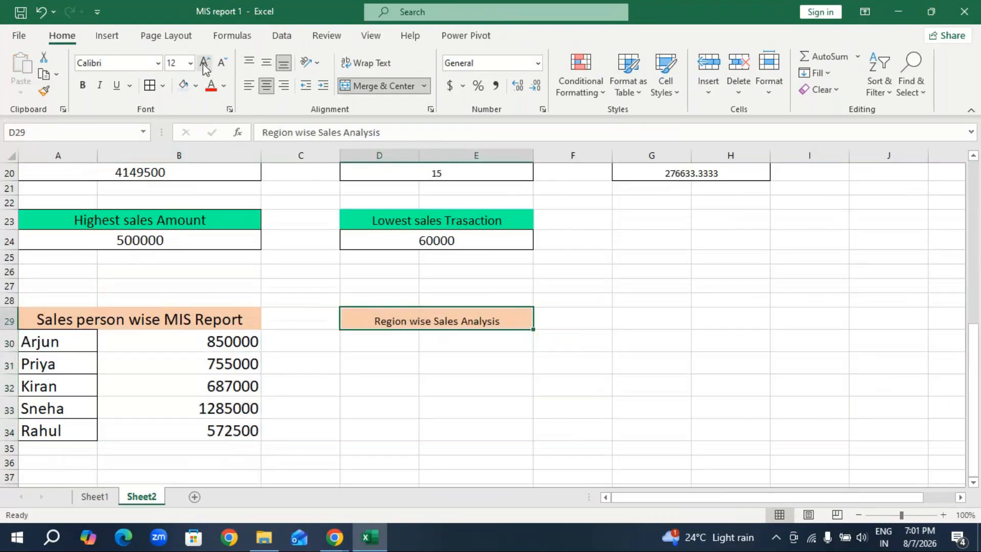
left_click(205, 62)
left_click(204, 62)
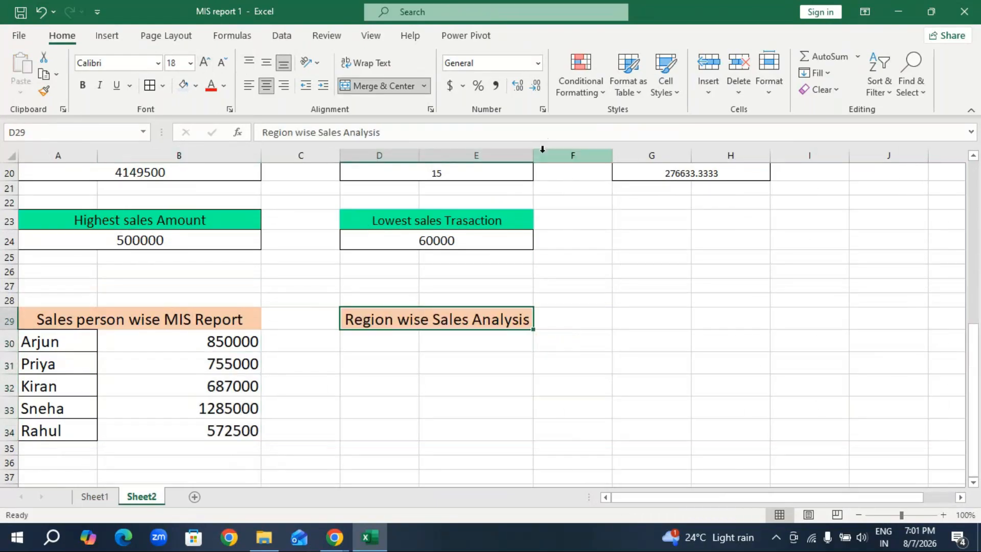
left_click_drag(530, 155, 544, 155)
Copy the four region names from D3:D6 on Sheet2 and paste them into D30:D33 under the region heading.
left_click(391, 345)
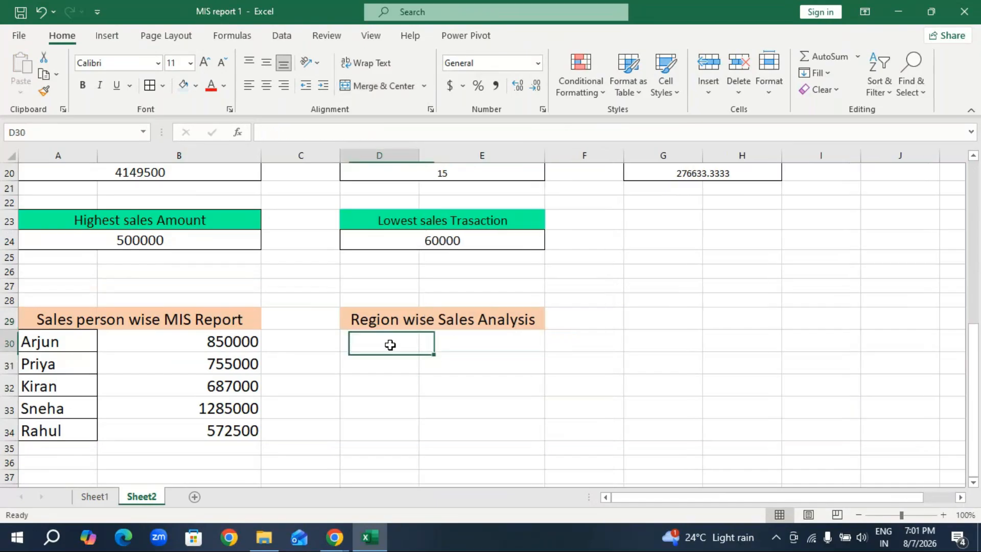
left_click(92, 497)
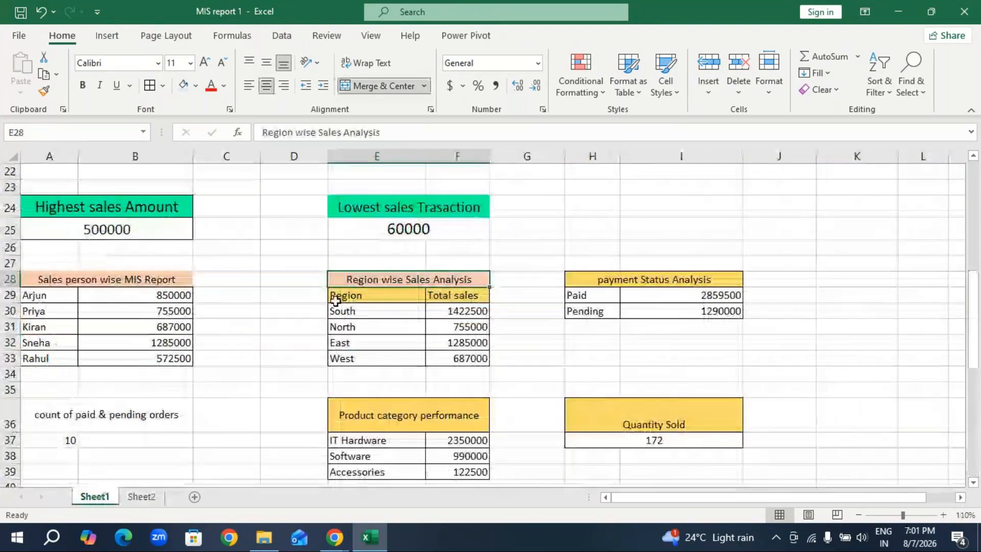
scroll(308, 321, "up", 7)
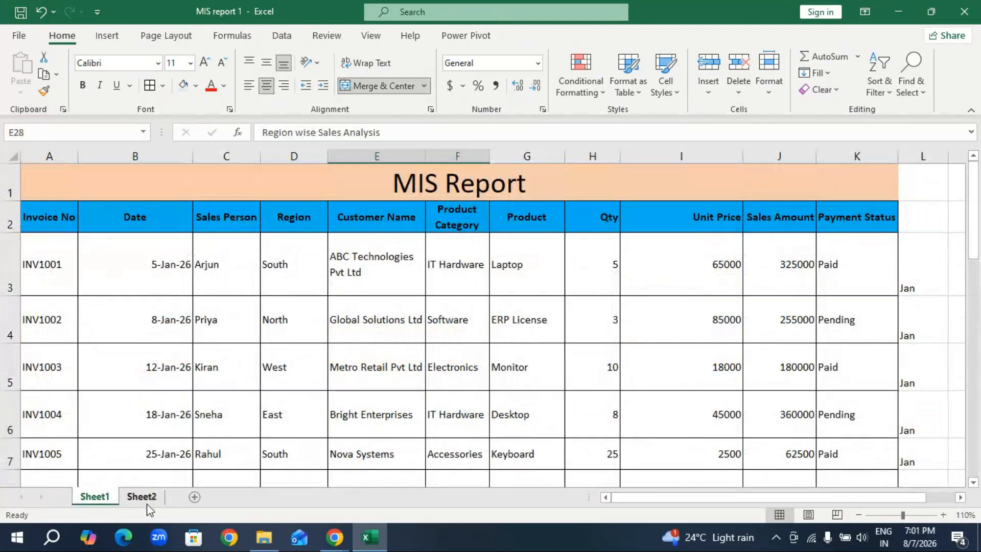
left_click(144, 503)
scroll(365, 234, "up", 5)
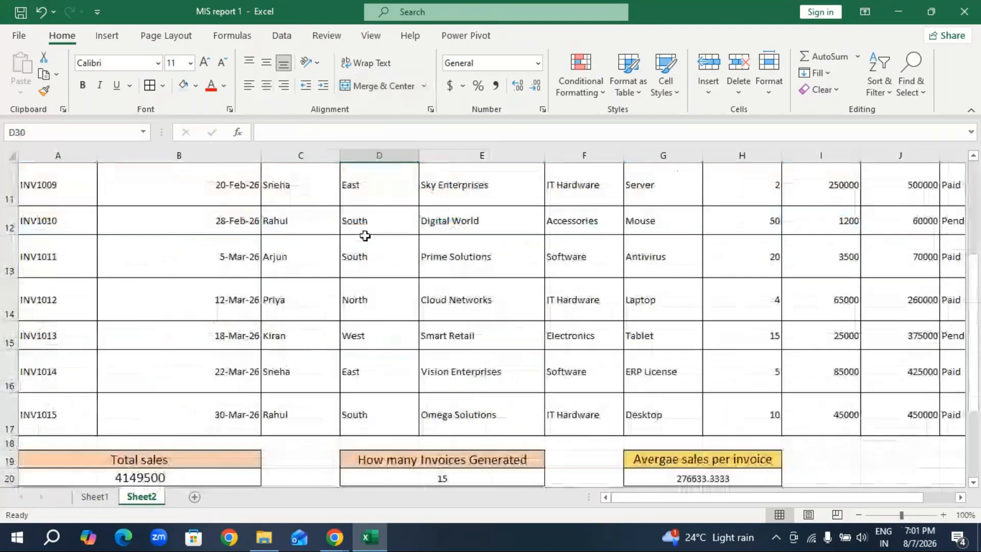
scroll(368, 221, "up", 3)
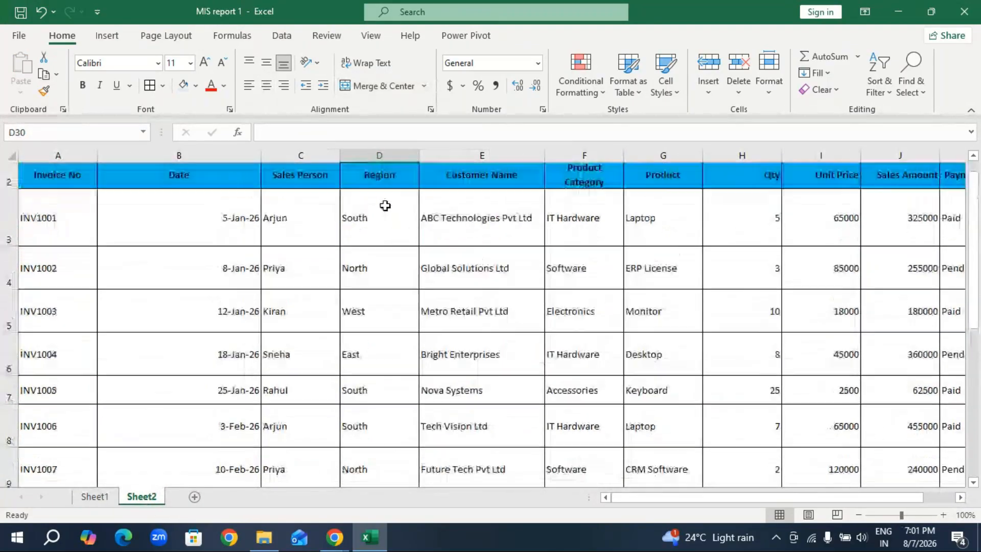
left_click_drag(383, 209, 394, 351)
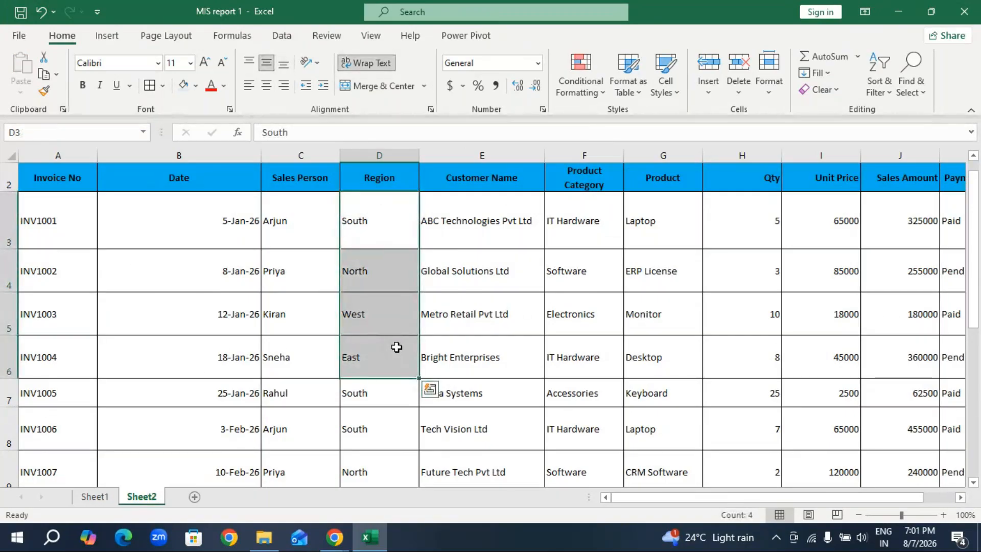
key("ctrl+c")
scroll(399, 344, "down", 6)
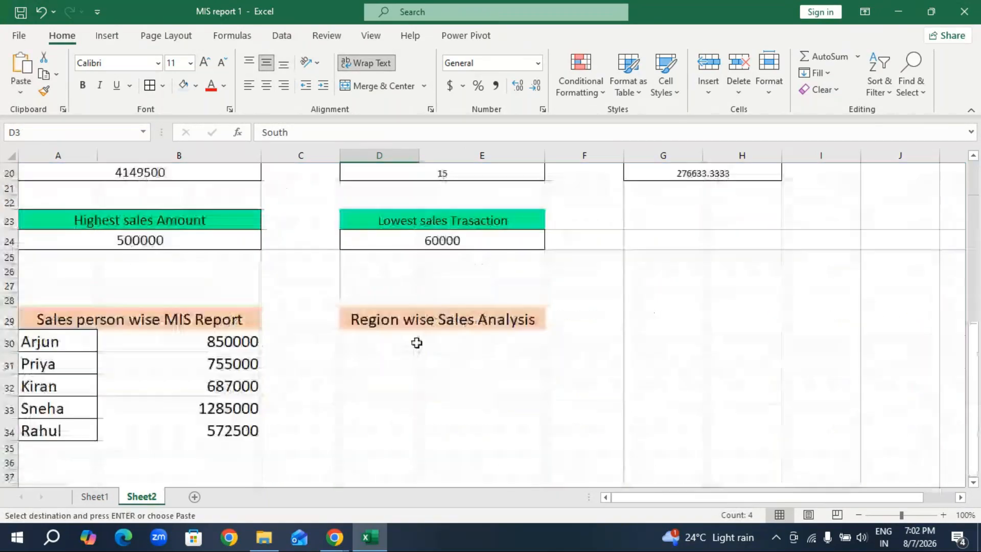
left_click(417, 343)
key("ctrl+v")
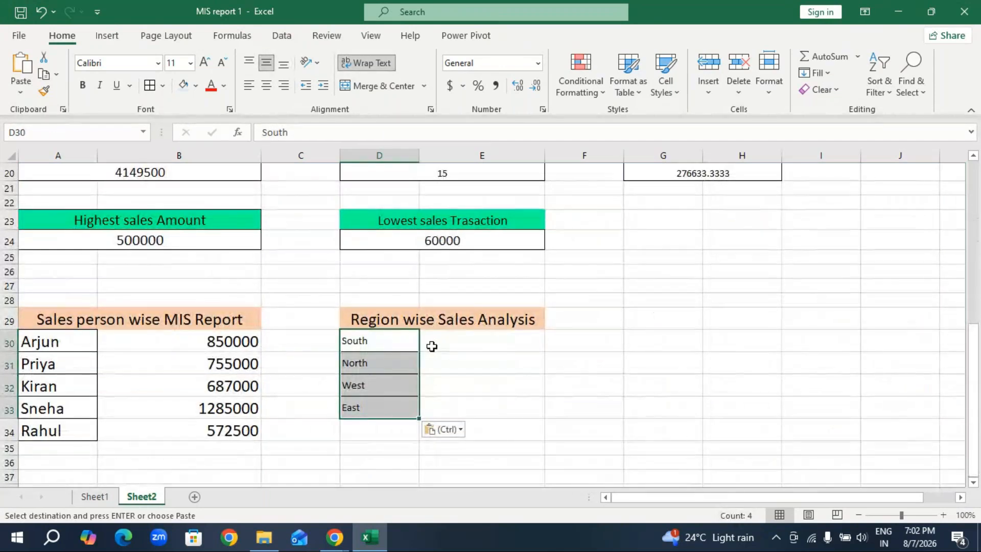
Apply all borders to the salesperson block A29:B34 and region block D29:E33, and enlarge the region block's font to 20.
left_click(437, 343)
left_click_drag(253, 319, 162, 431)
left_click(149, 86)
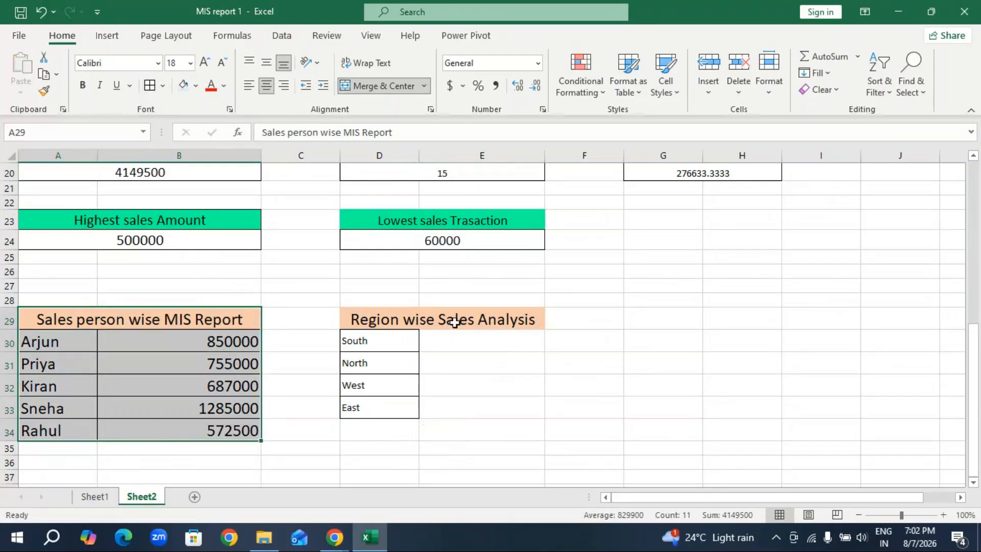
left_click_drag(465, 324, 475, 405)
key("F4")
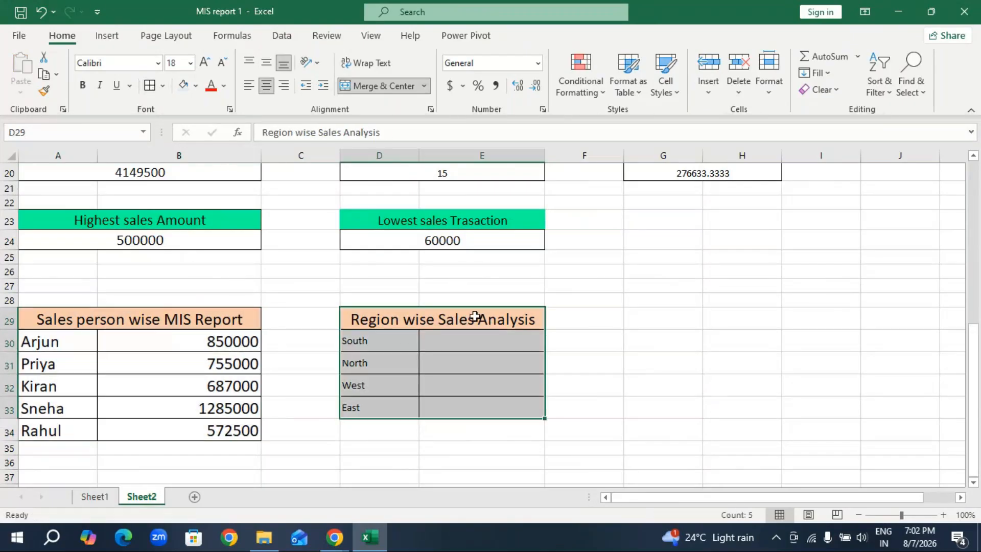
left_click(204, 62)
Enter =SUMIF(D3:D17,D30,J3:J17) in E30 on Sheet2 to total the South region's sales.
left_click(483, 347)
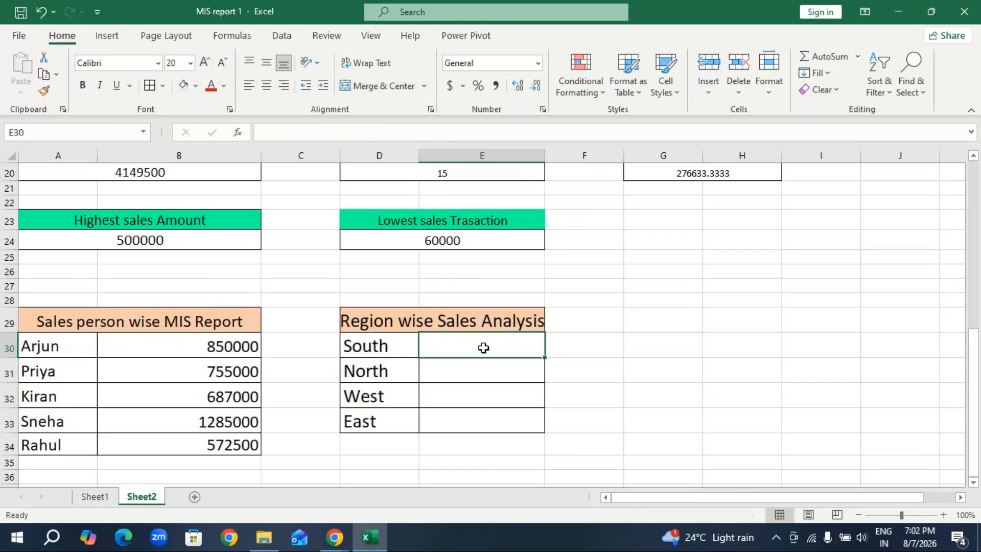
type("=")
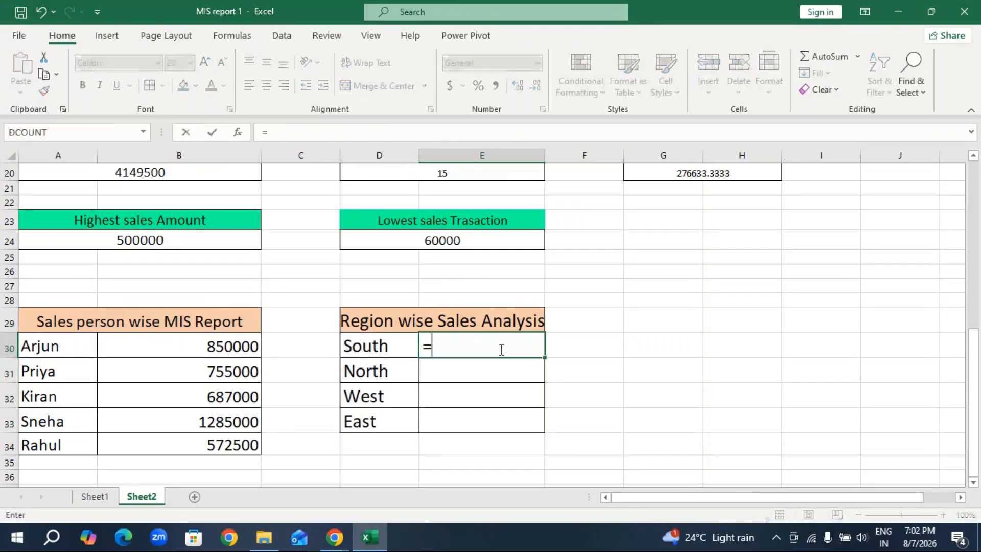
type("sumi")
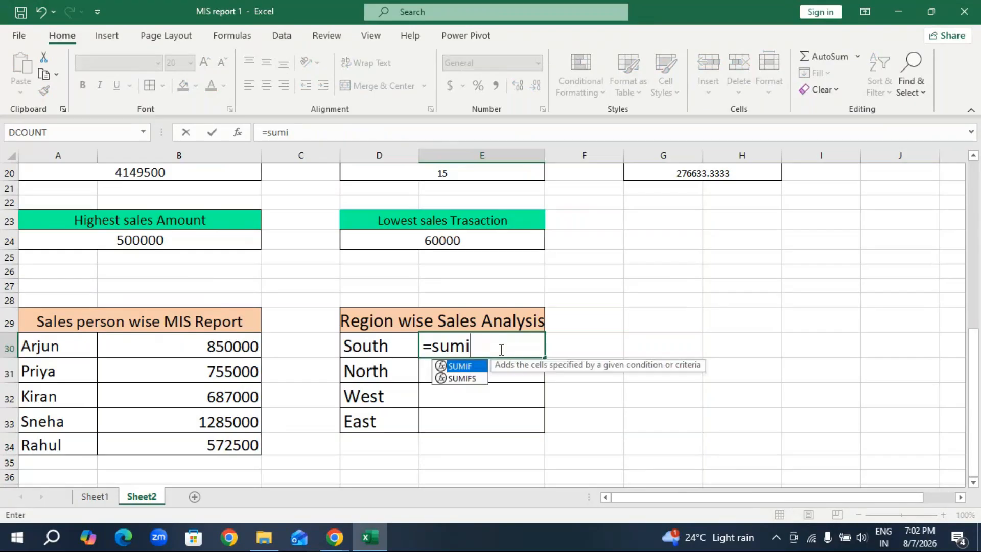
key("Tab")
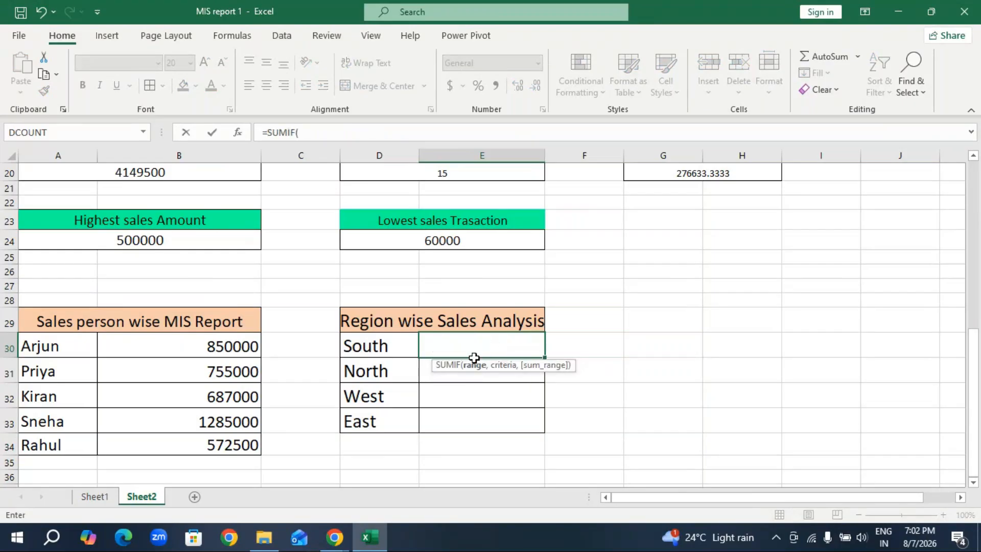
scroll(463, 337, "up", 6)
left_click(385, 223)
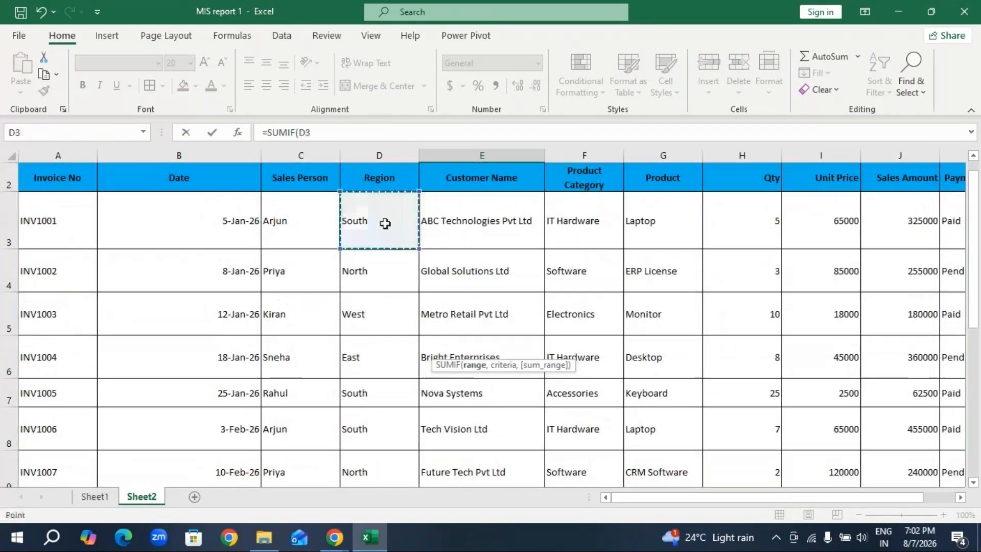
left_click_drag(385, 223, 378, 420)
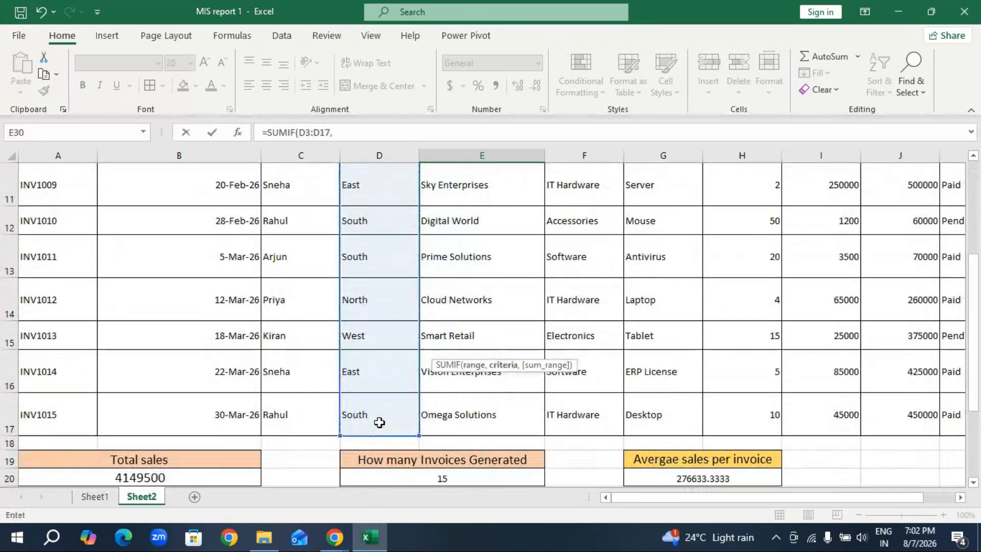
type(",")
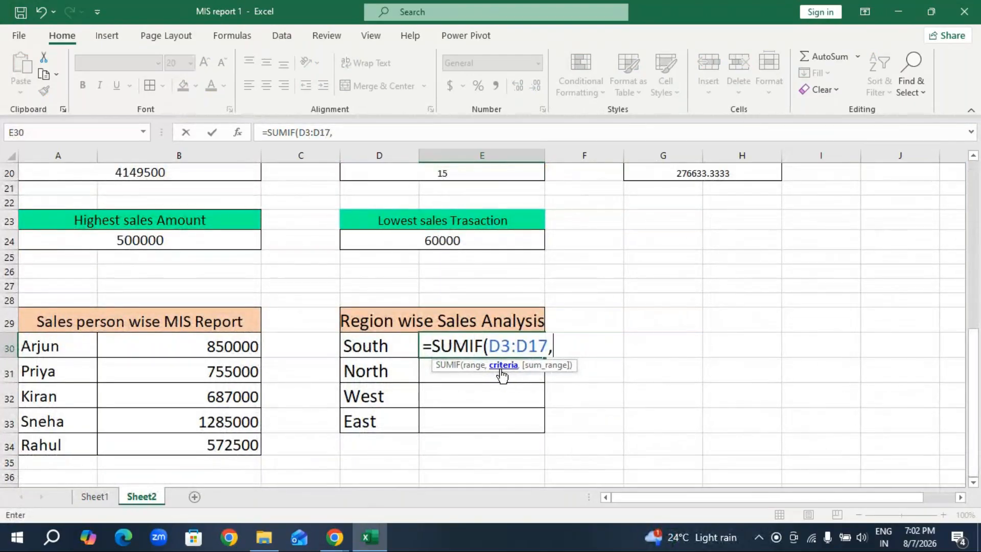
left_click(381, 344)
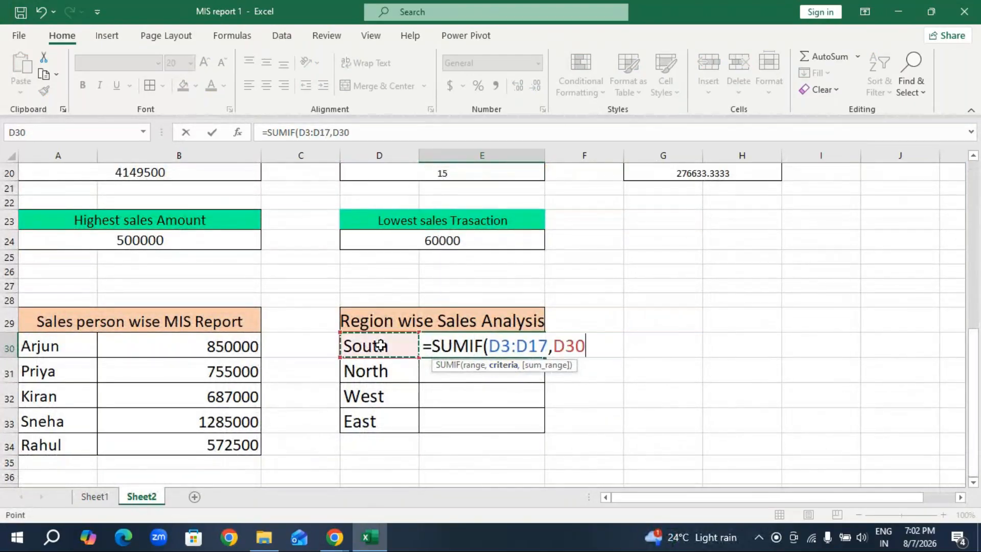
type(",")
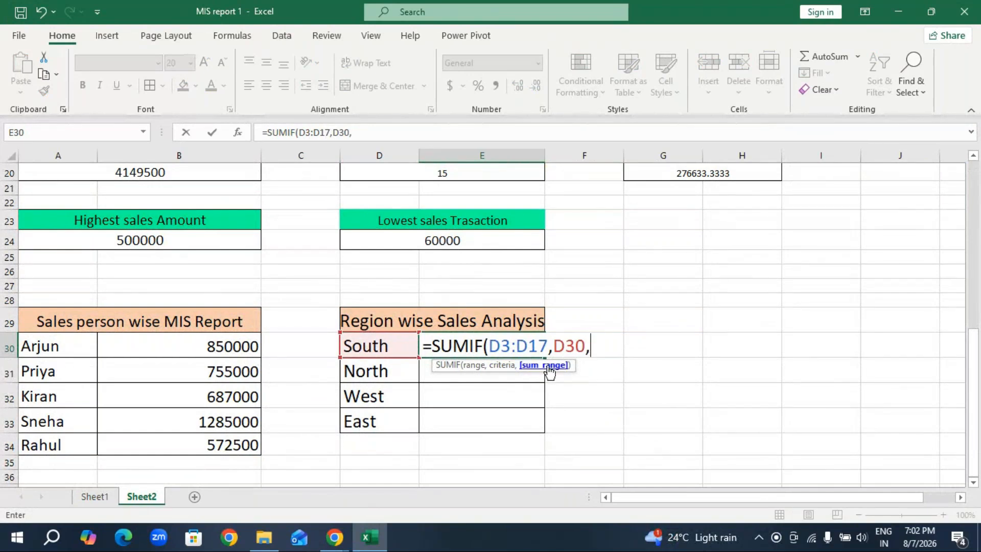
scroll(705, 333, "up", 6)
scroll(723, 326, "up", 1)
left_click_drag(900, 248, 918, 429)
scroll(573, 445, "down", 4)
key("Return")
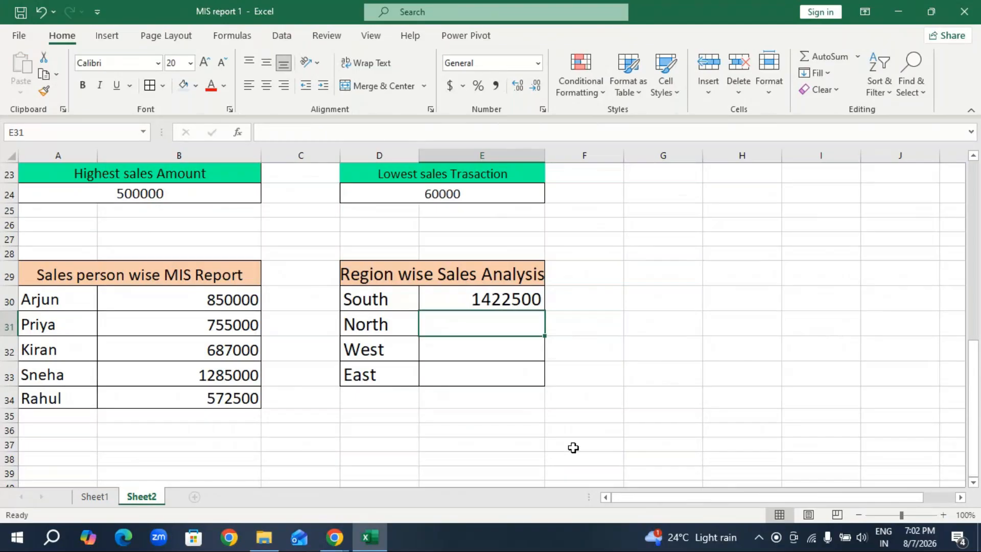
Switch to the GoTo Meeting window to check the chat, and return to the Excel workbook.
left_click(335, 537)
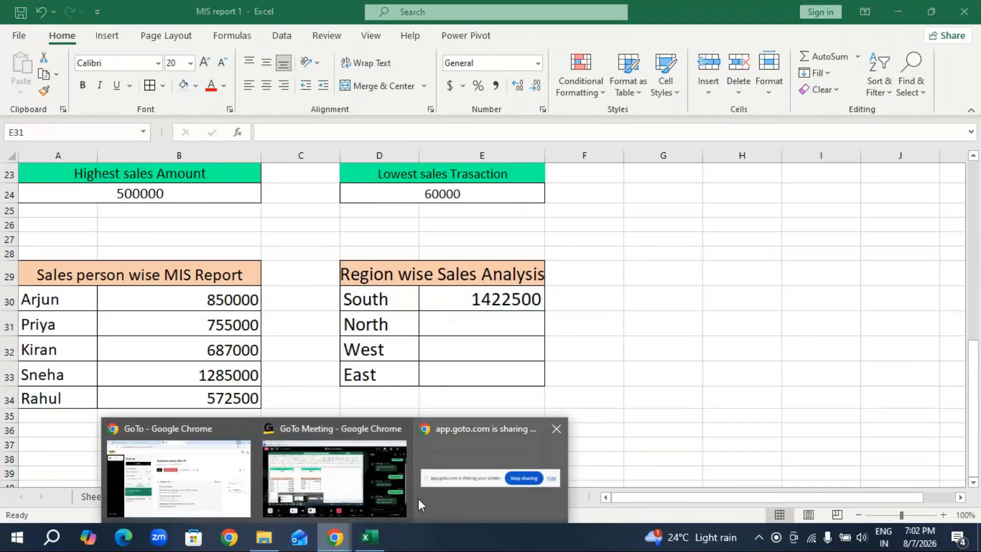
mouse_move(394, 510)
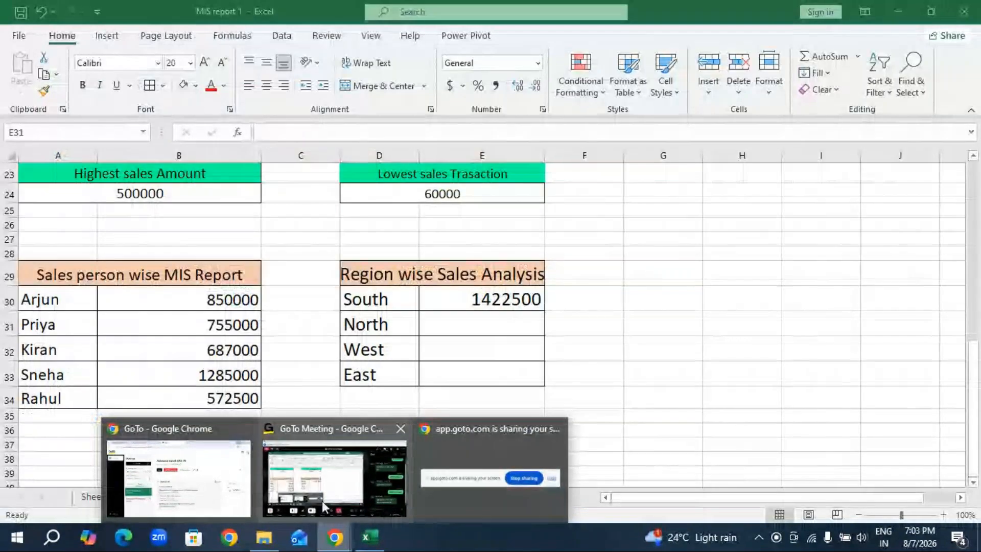
left_click(322, 506)
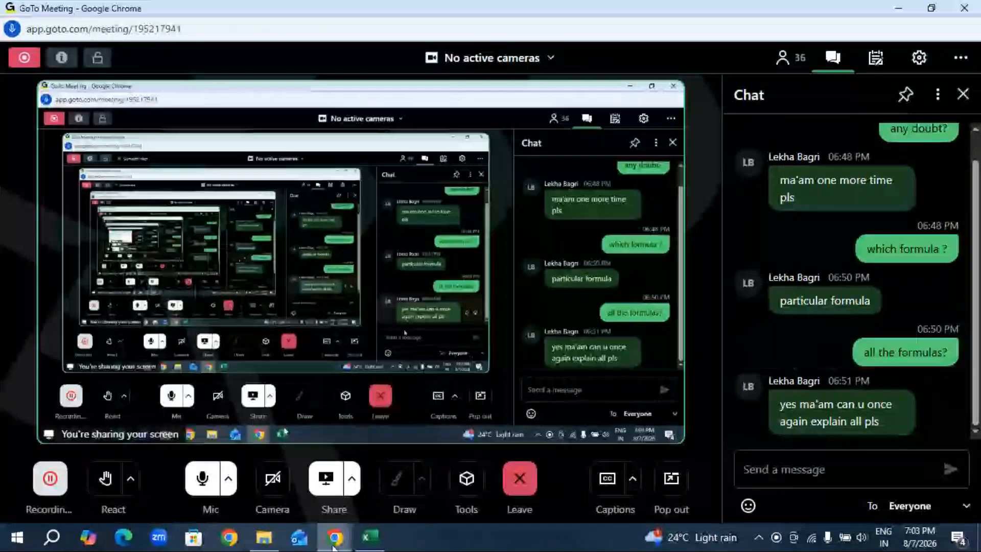
left_click(369, 536)
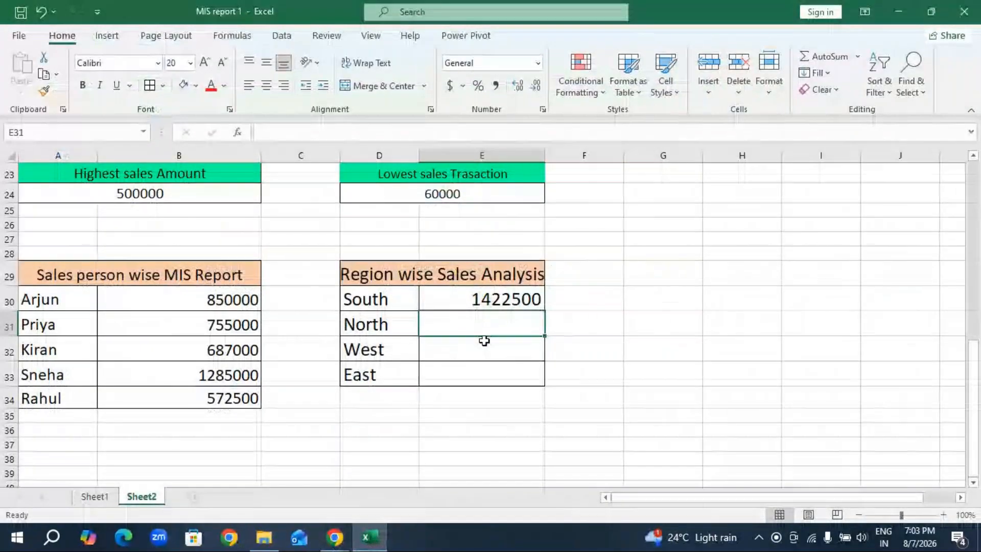
Fill the E30 SUMIF formula down through E33 and compare the region totals with the analysis on Sheet1.
left_click(539, 307)
left_click_drag(544, 310, 543, 381)
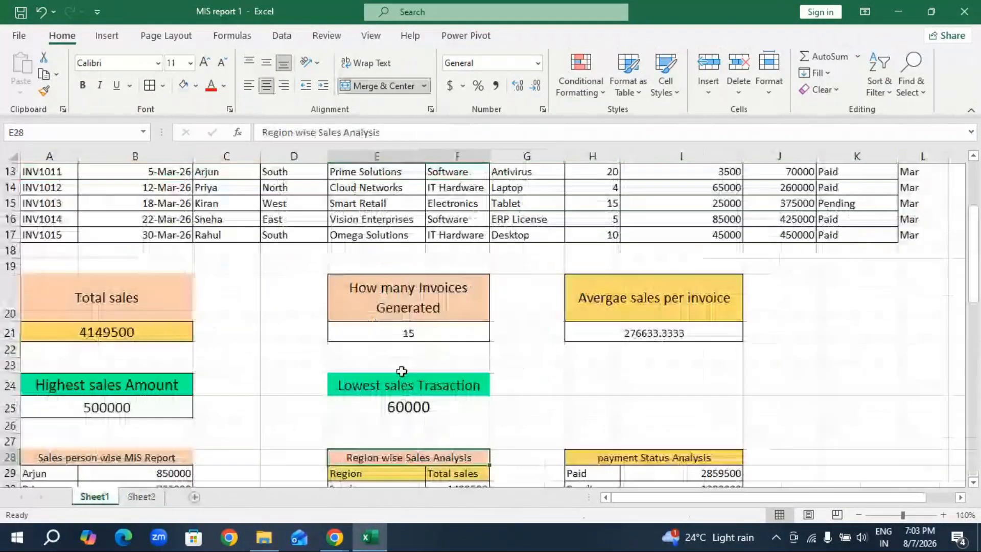
scroll(402, 372, "down", 3)
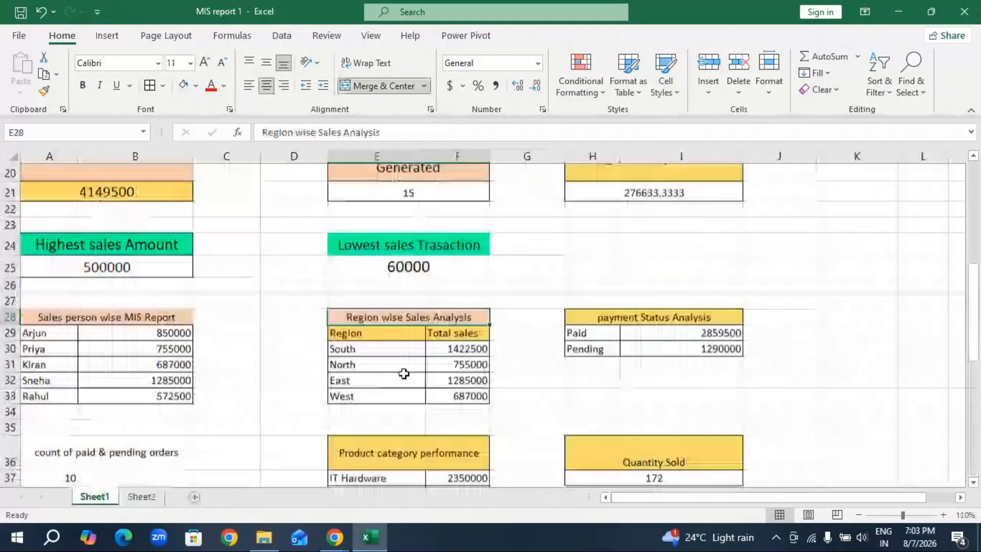
scroll(403, 373, "down", 1)
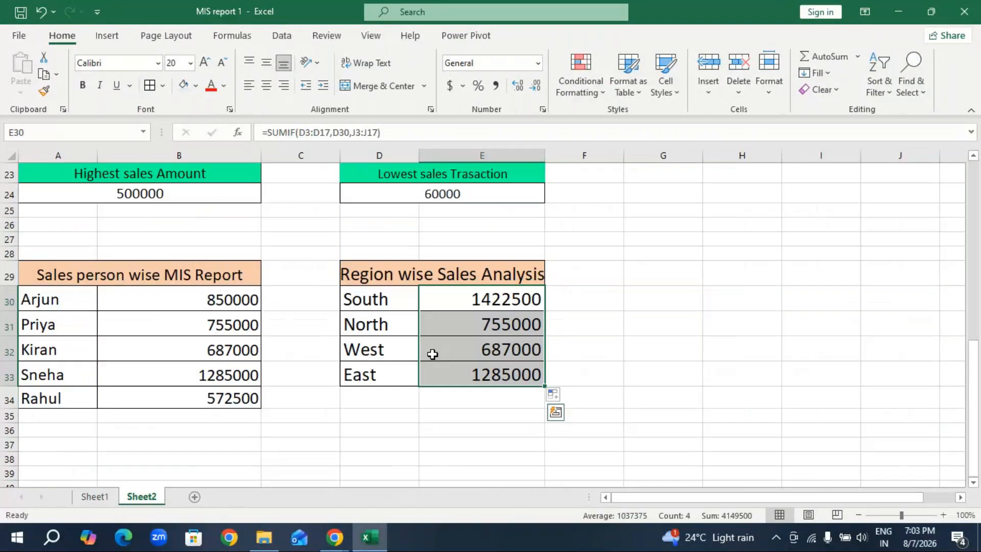
Copy the payment Status Analysis heading from H28 on Sheet1 and paste it into G29 on Sheet2.
left_click(97, 497)
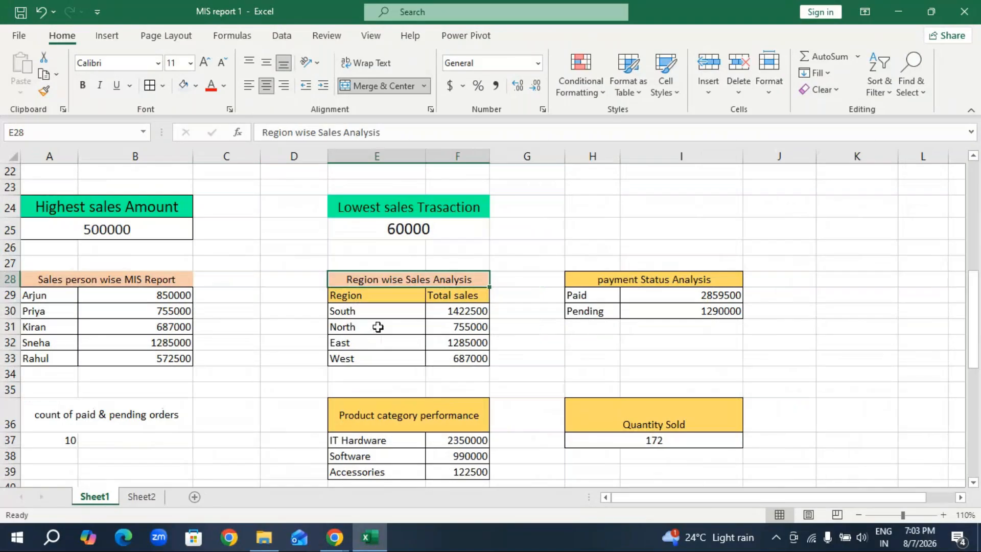
left_click(632, 281)
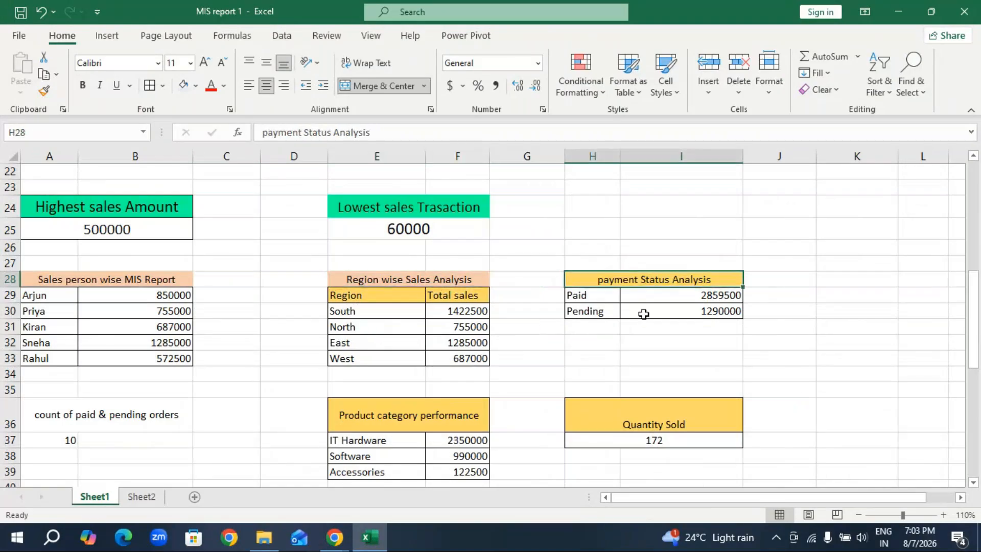
key("ctrl+c")
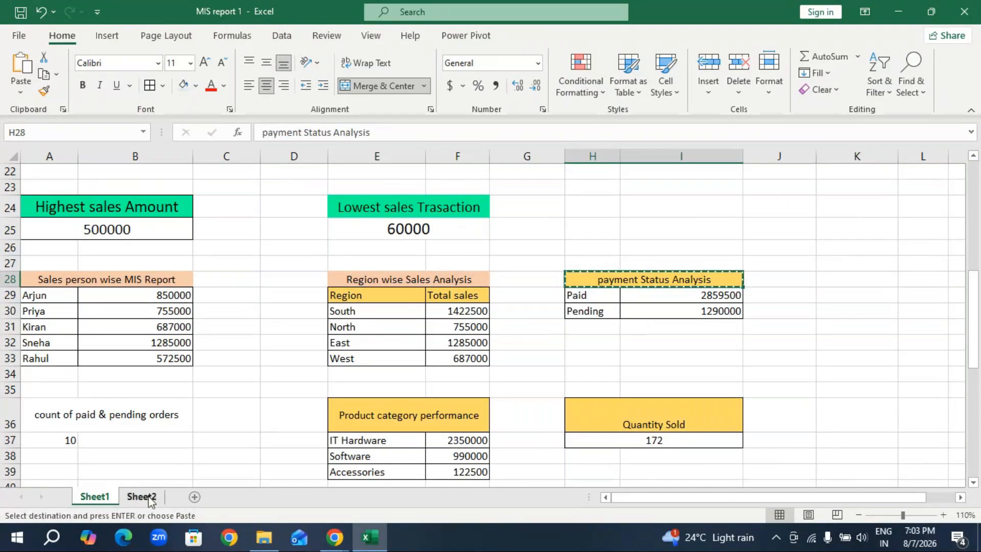
left_click(142, 496)
left_click(639, 279)
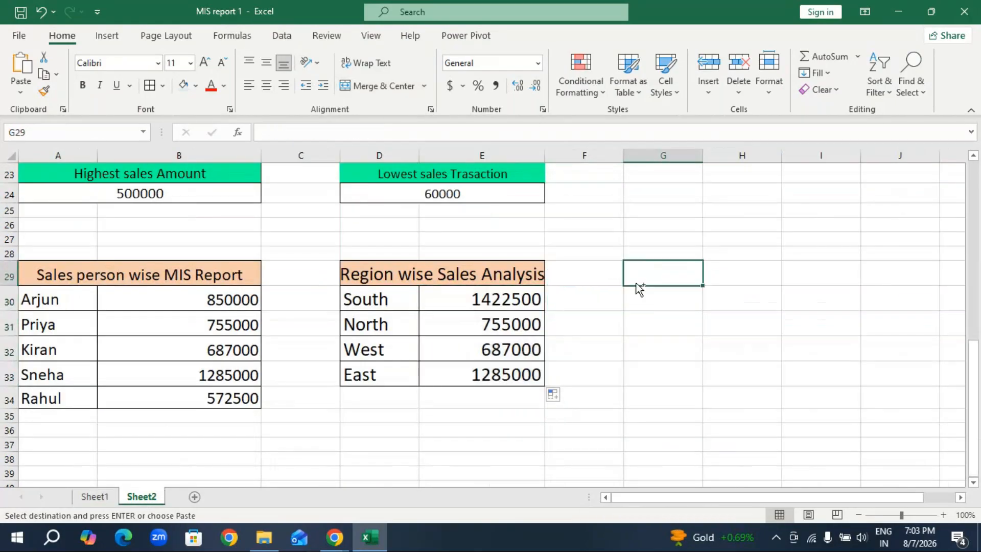
key("ctrl+v")
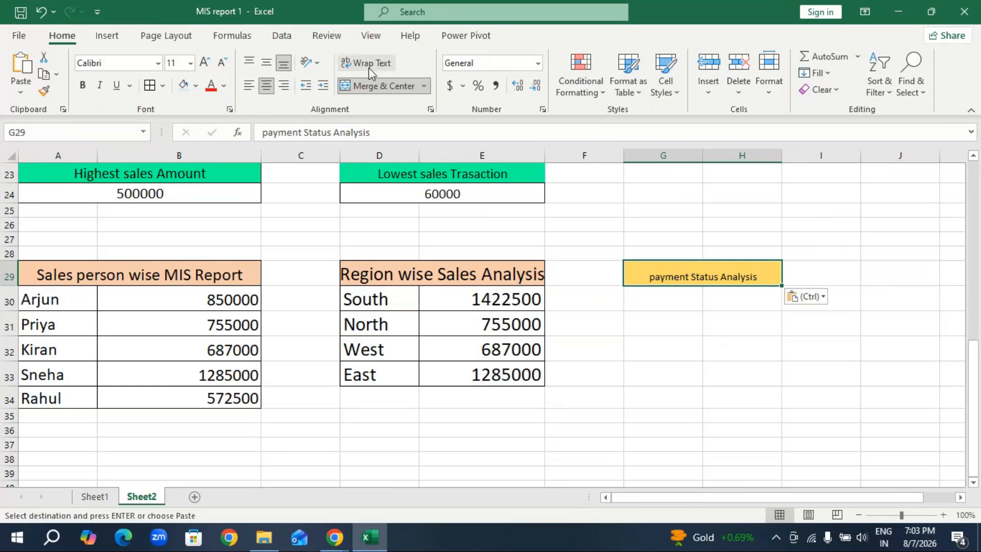
Increase the payment Status Analysis heading's font size to 18 and widen column H to fit it.
left_click(204, 63)
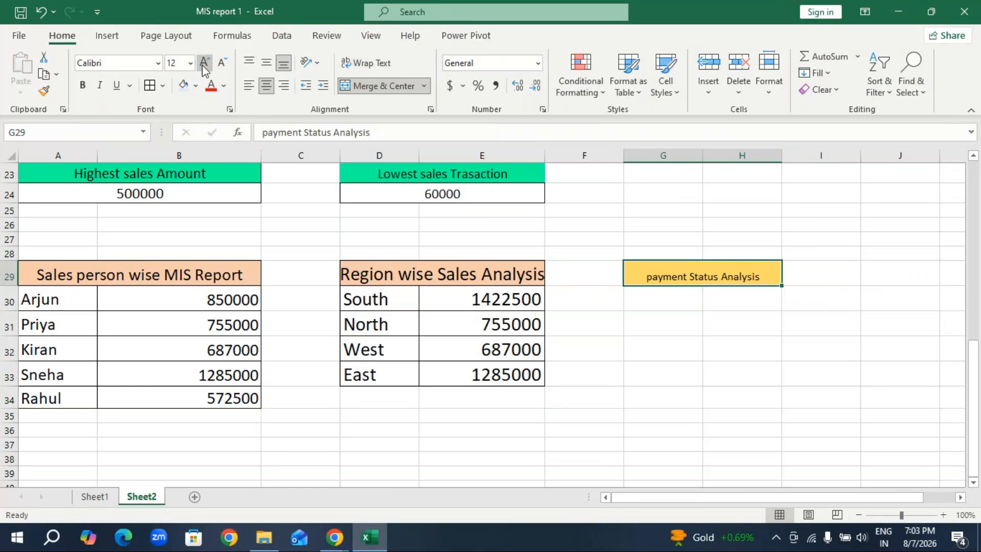
left_click(204, 63)
left_click(203, 63)
left_click(204, 64)
left_click_drag(782, 159, 815, 162)
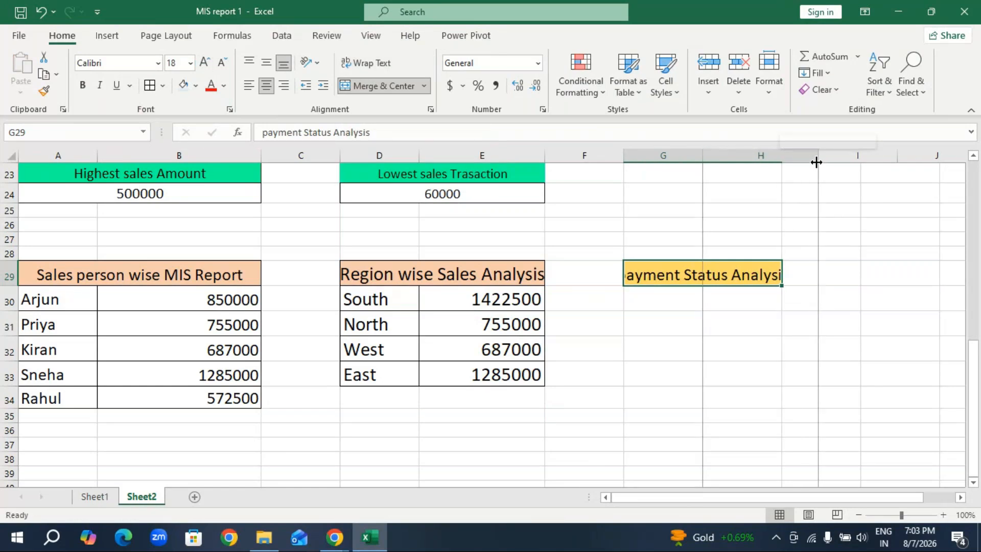
Copy the Paid and Pending entries from K3:K4 on Sheet2 and paste them into G30:G31 under the payment heading.
left_click(664, 299)
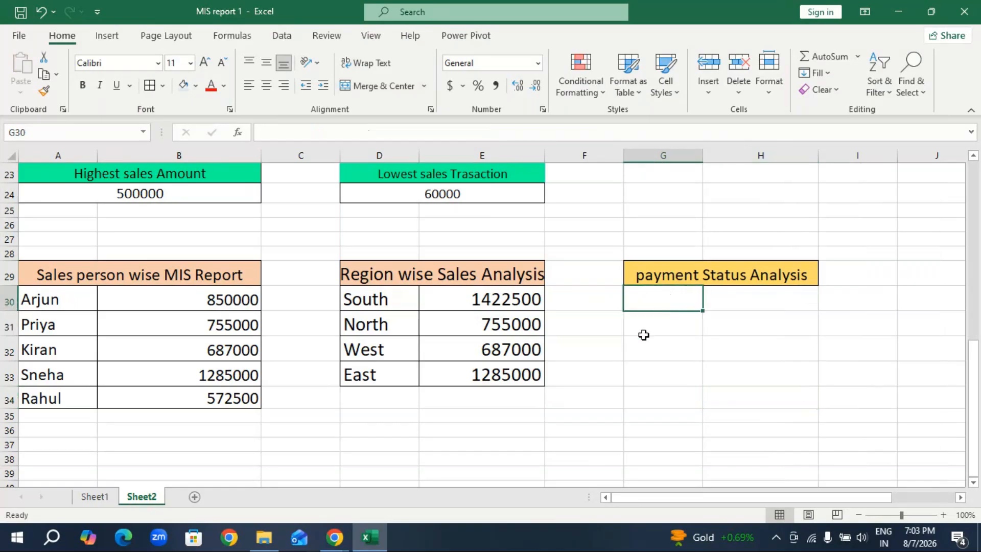
scroll(633, 333, "up", 5)
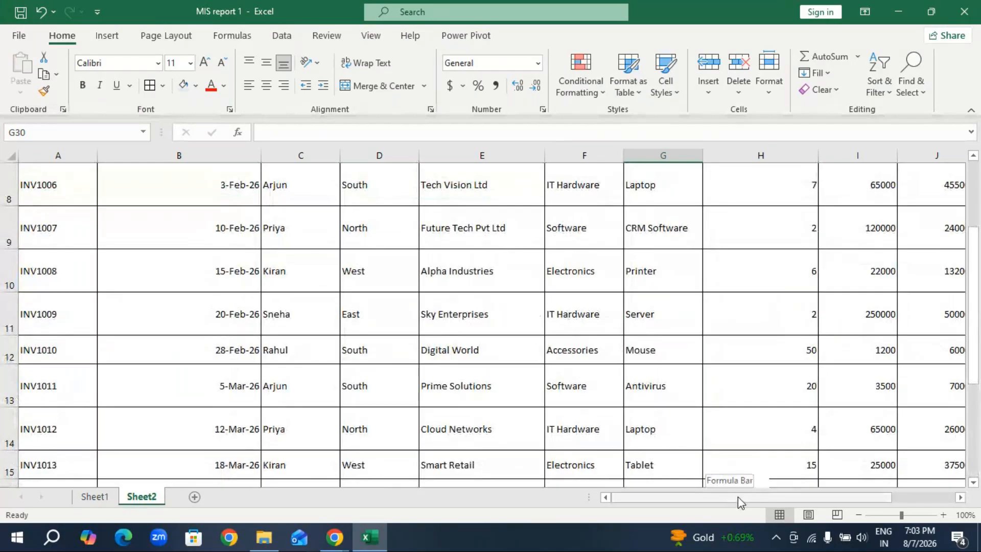
left_click_drag(737, 496, 787, 496)
scroll(789, 204, "up", 2)
left_click_drag(782, 241, 790, 258)
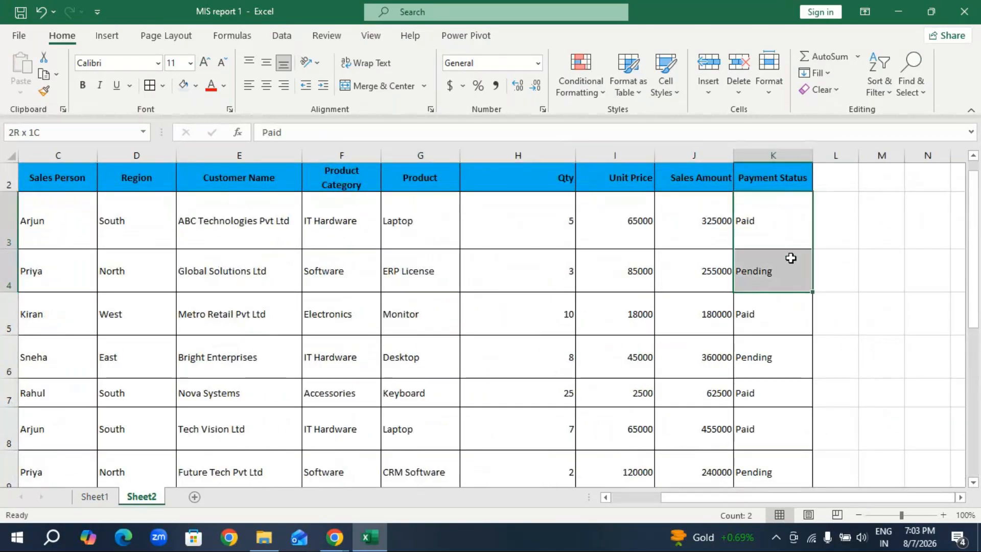
key("ctrl+c")
scroll(578, 406, "down", 5)
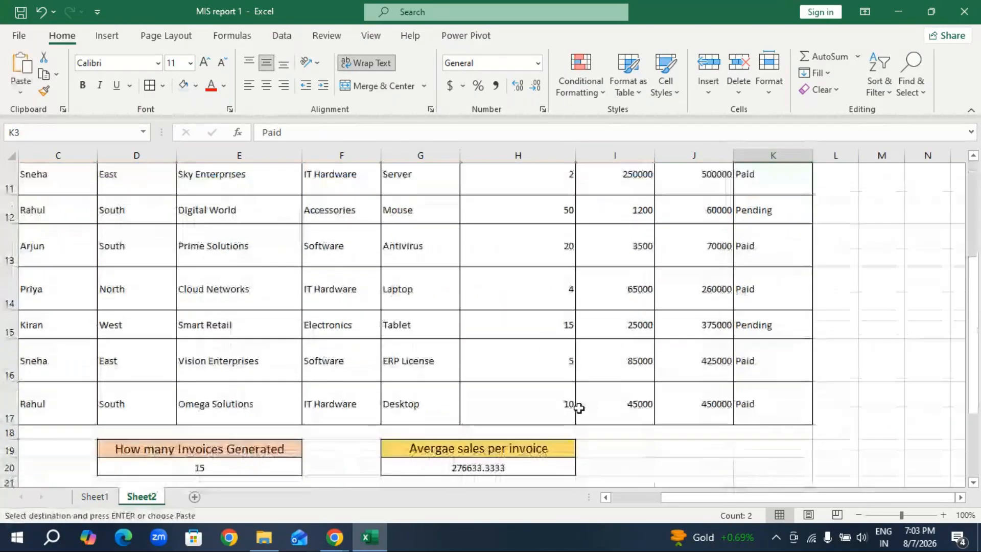
left_click(422, 422)
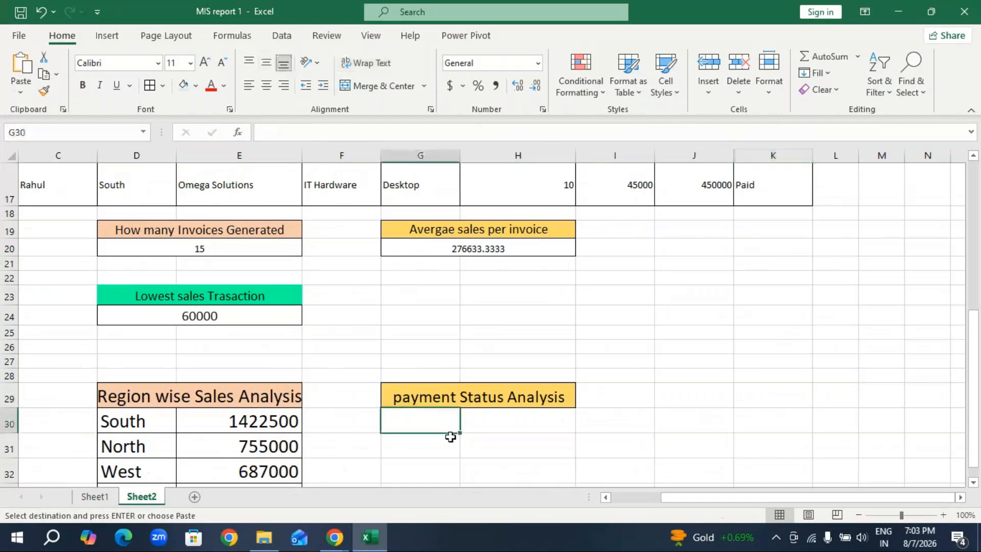
key("ctrl+v")
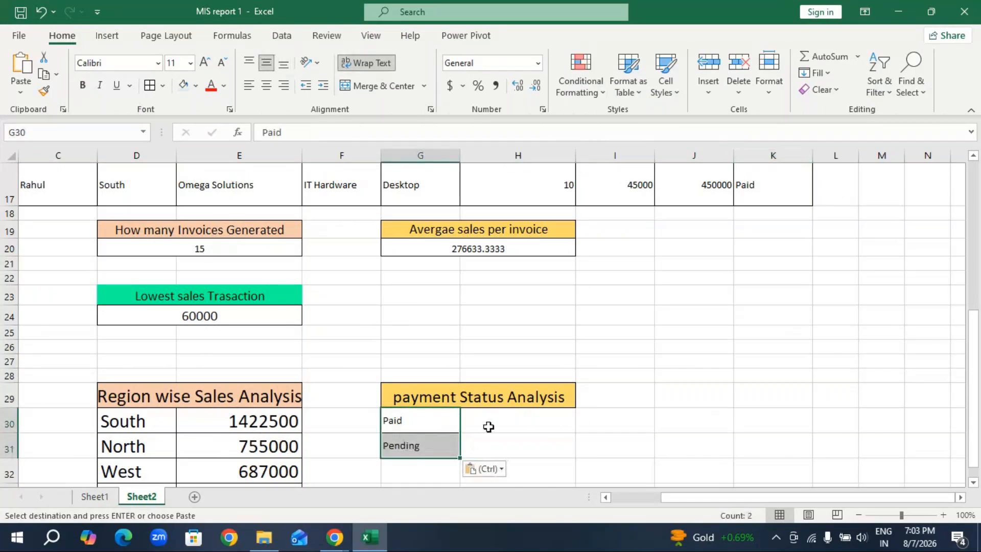
Increase the font size of the payment status block G30:H31 to 16.
left_click(489, 426)
left_click_drag(431, 427, 512, 457)
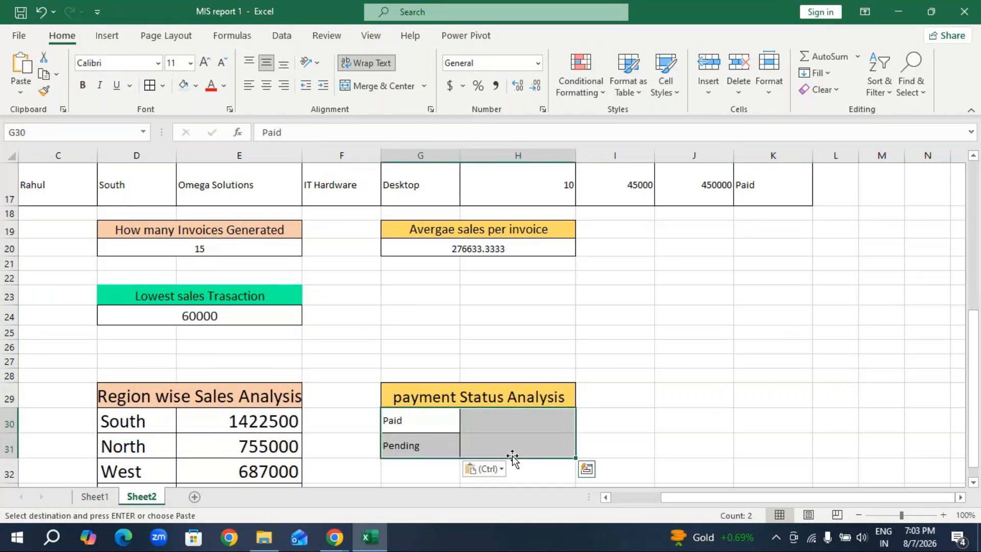
left_click(205, 64)
left_click(205, 64)
left_click(205, 64)
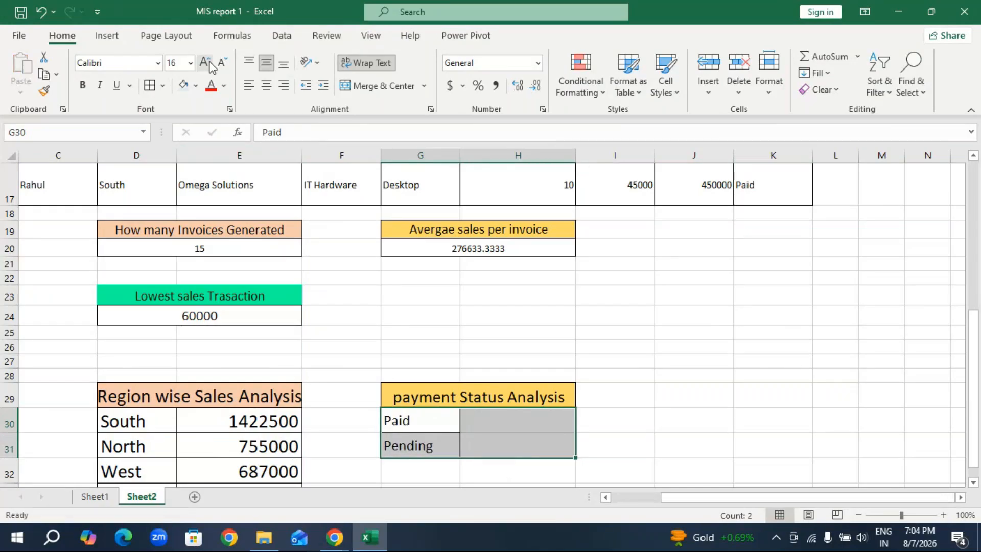
left_click(342, 347)
Examine the Paid total's formula in I29 on Sheet1, and return to cell H30 on Sheet2.
left_click(95, 496)
left_click(708, 297)
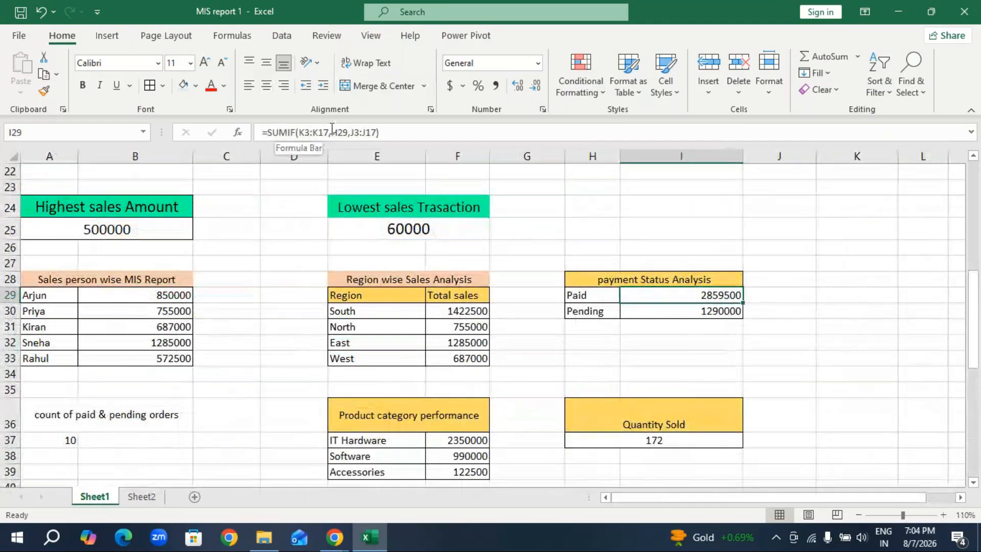
left_click(143, 497)
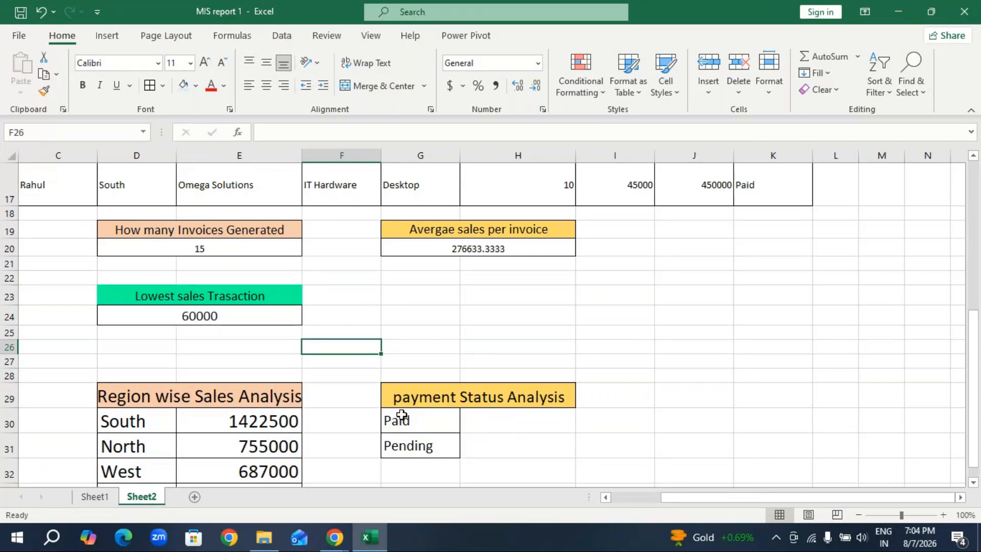
left_click(506, 425)
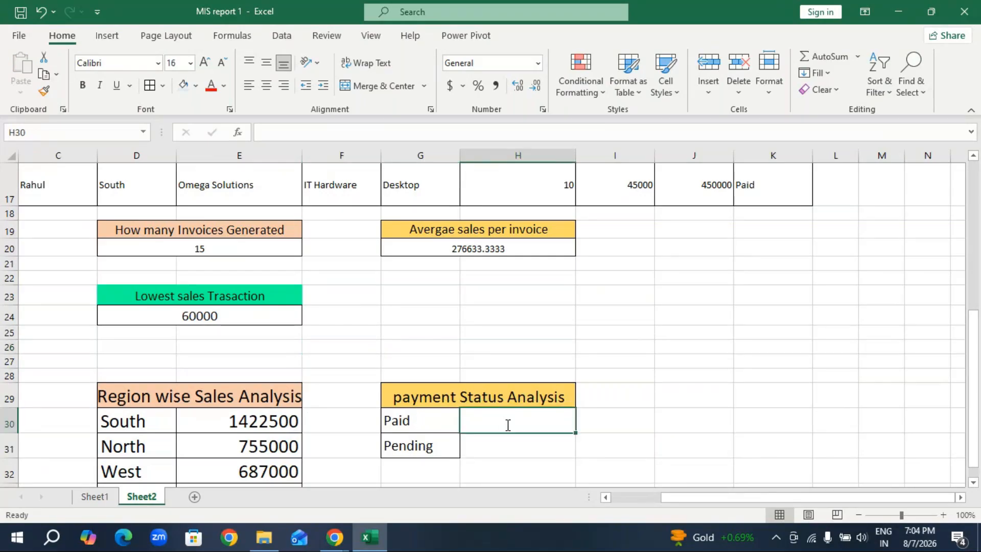
Total the Paid sales in H30 with =SUMIF(K3:K17,G30,J3:J17).
type("=sumif")
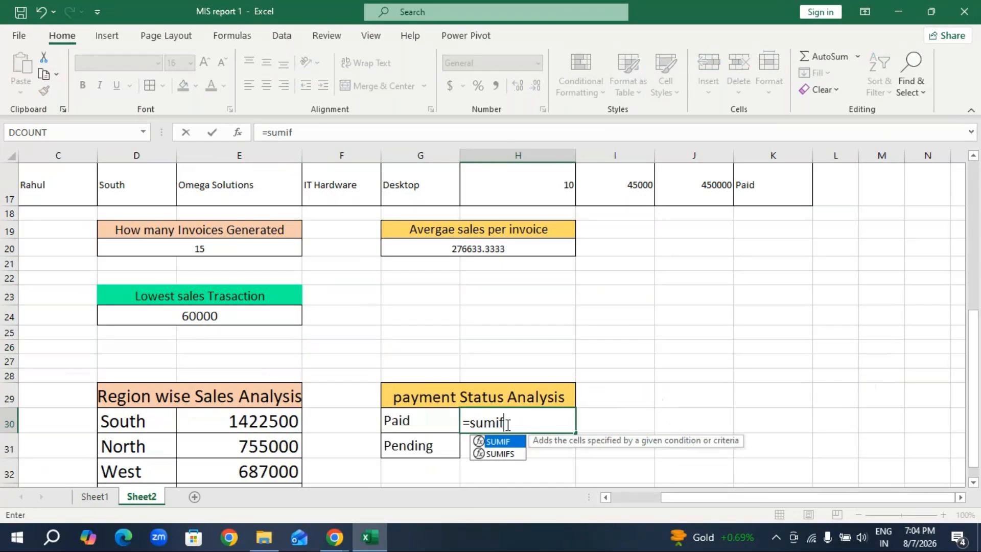
key("Tab")
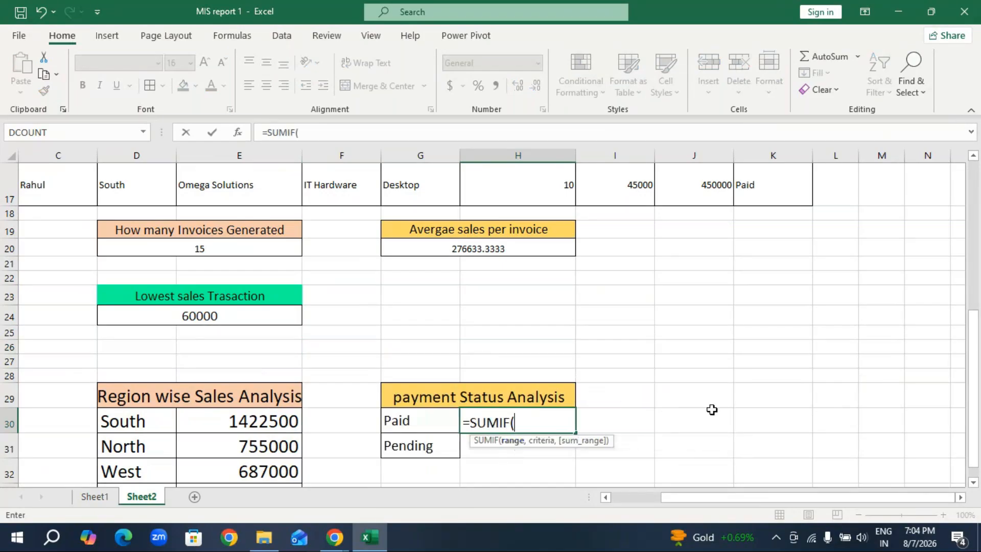
scroll(751, 389, "up", 5)
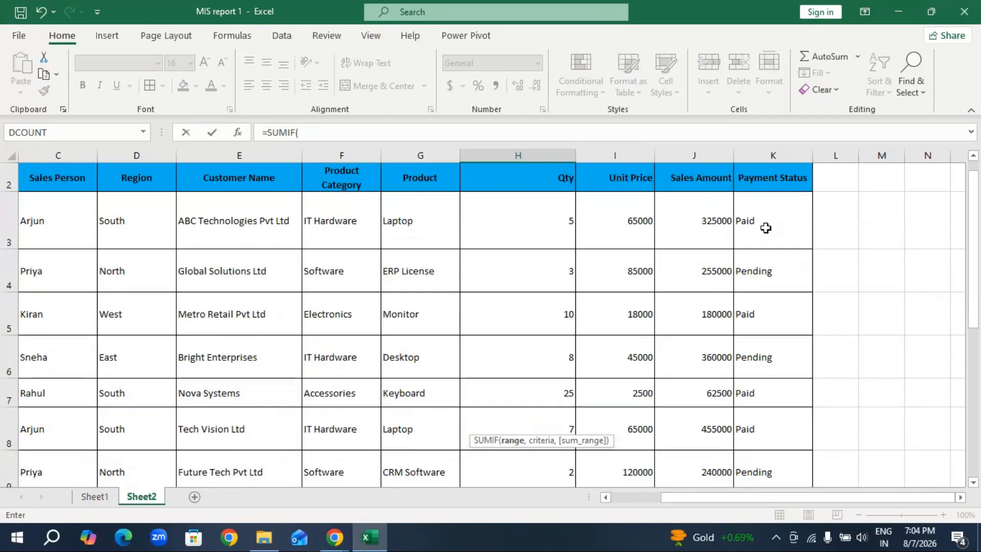
left_click_drag(765, 228, 782, 468)
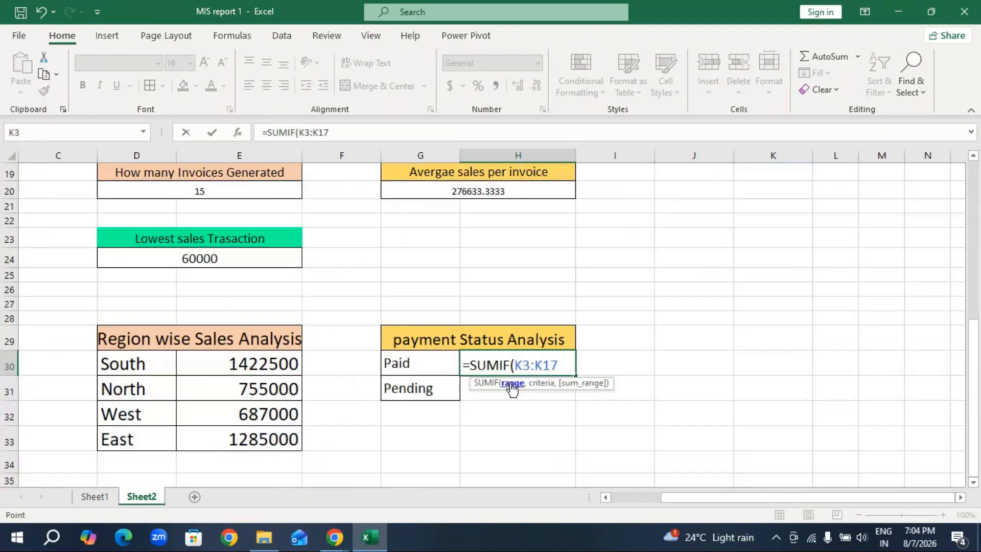
type(",")
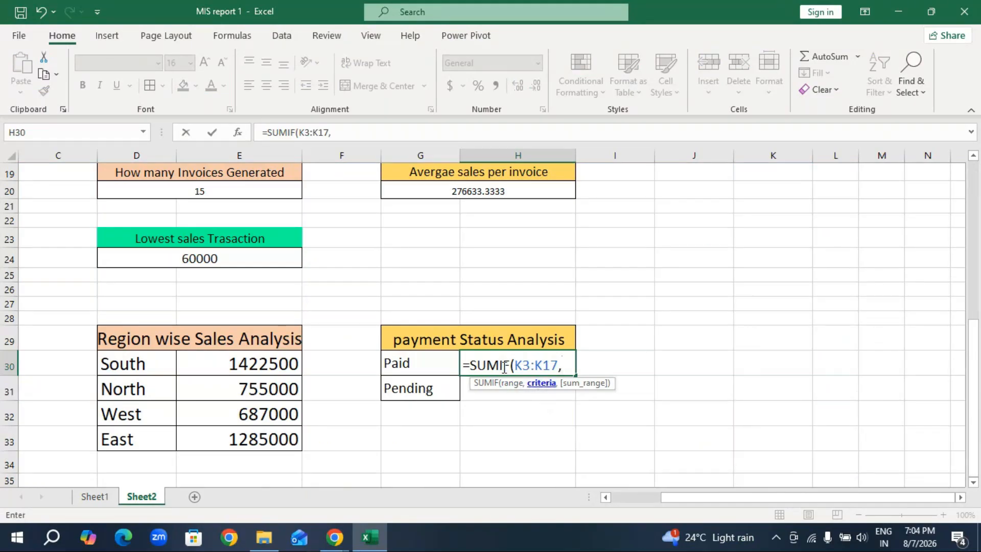
left_click(429, 363)
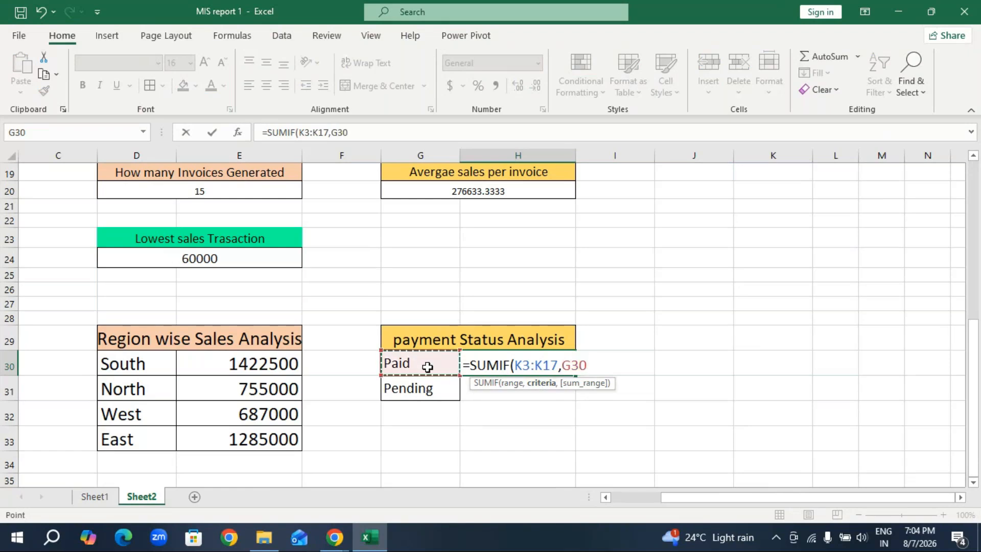
type(",")
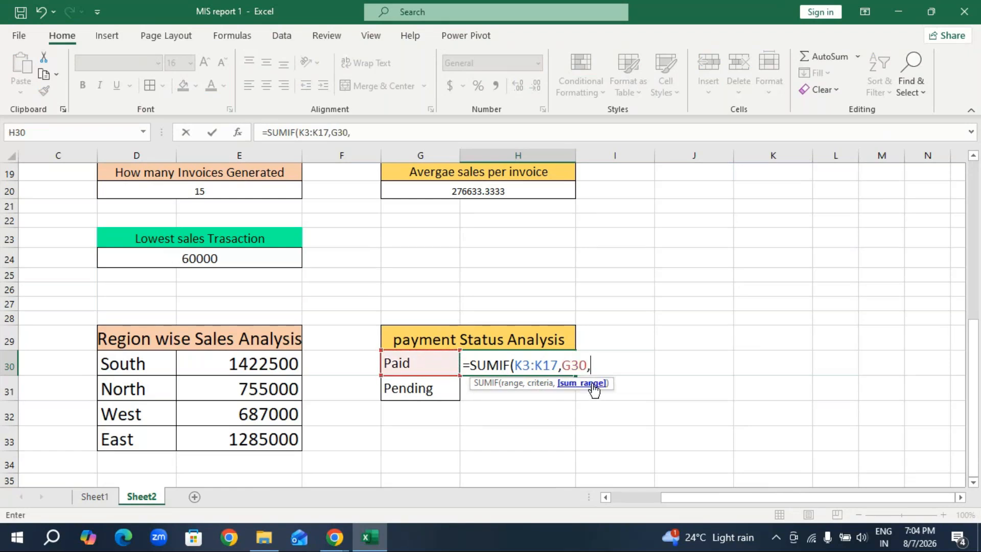
scroll(767, 352, "up", 6)
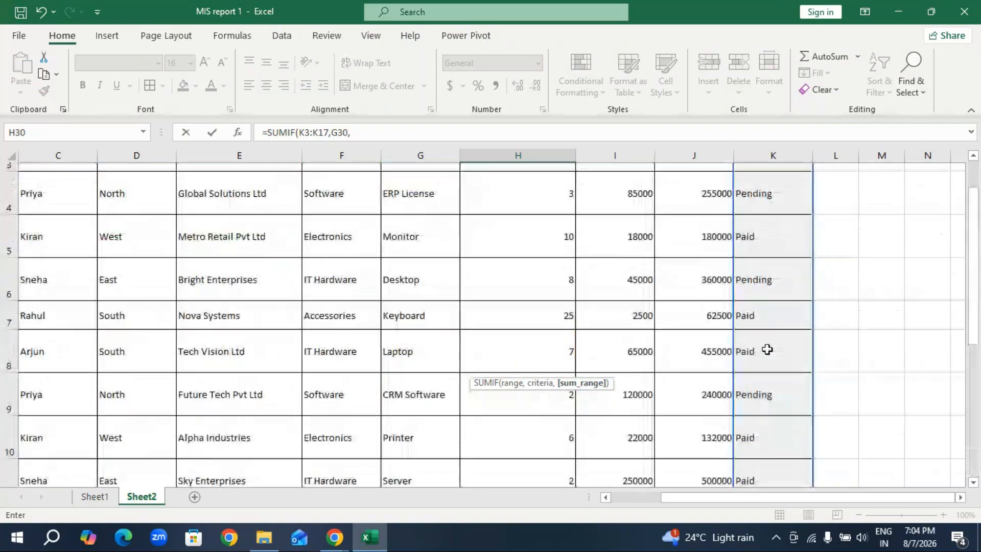
left_click_drag(707, 247, 701, 428)
scroll(556, 460, "down", 5)
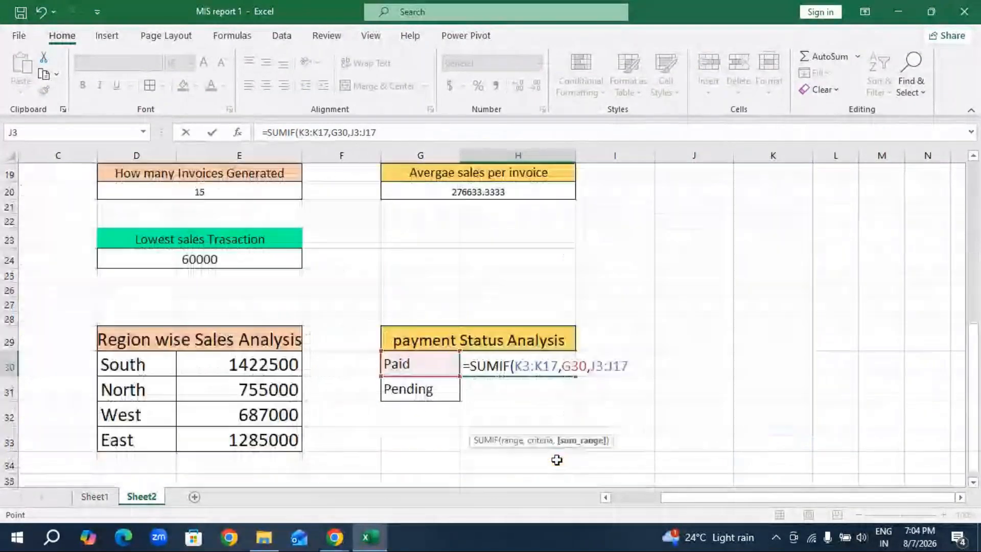
key("Return")
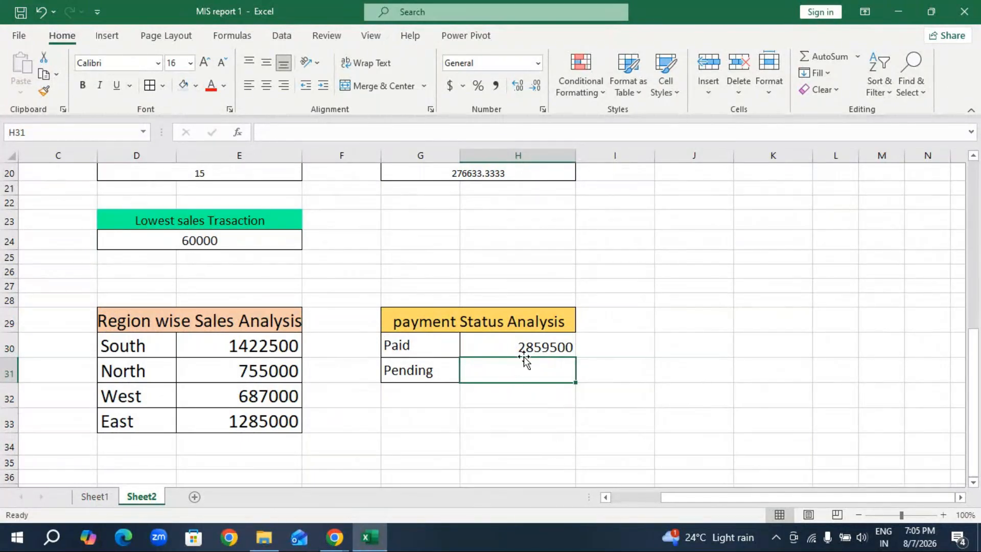
Total the Pending sales in H31 with =SUMIF(K3:K17,G31,J3:J17).
type("=")
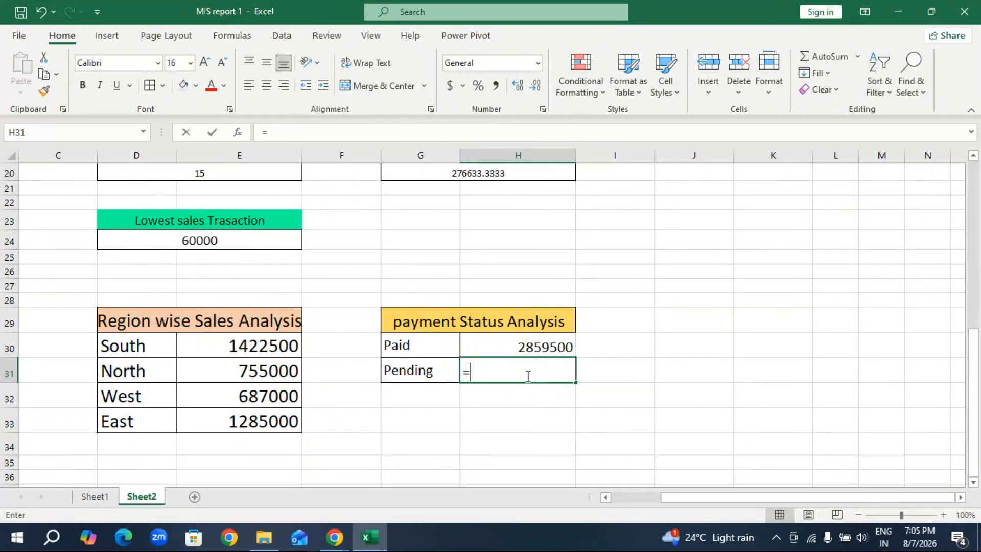
type("sumif")
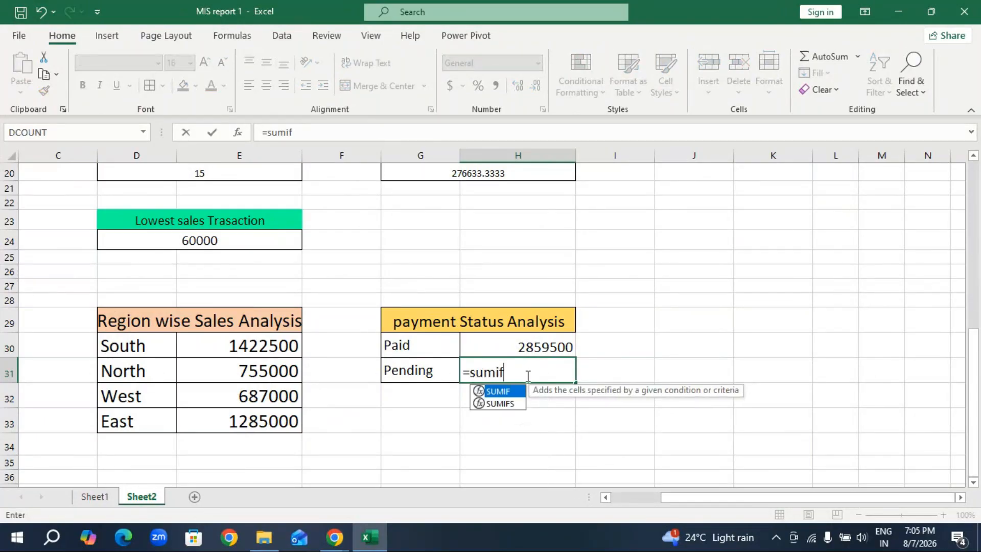
key("Tab")
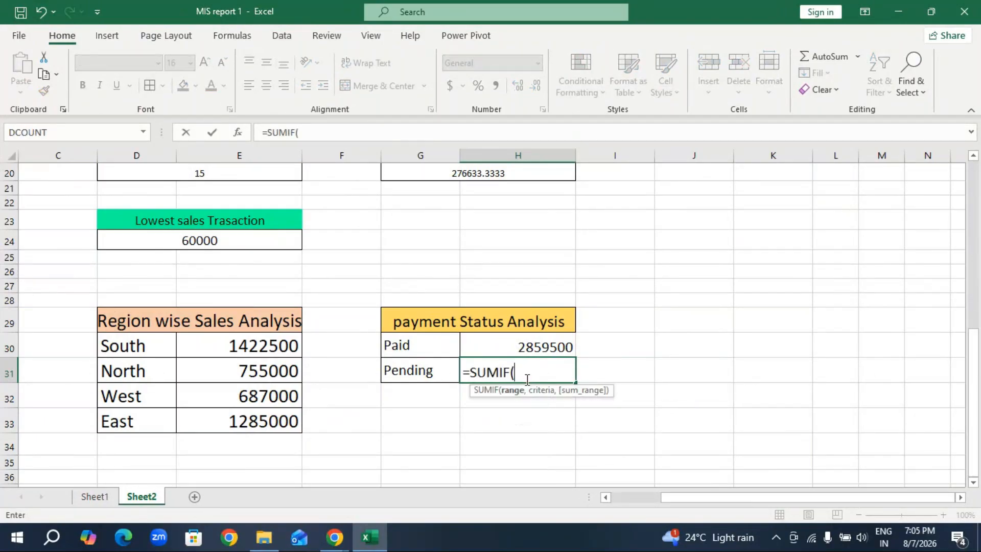
scroll(584, 360, "up", 7)
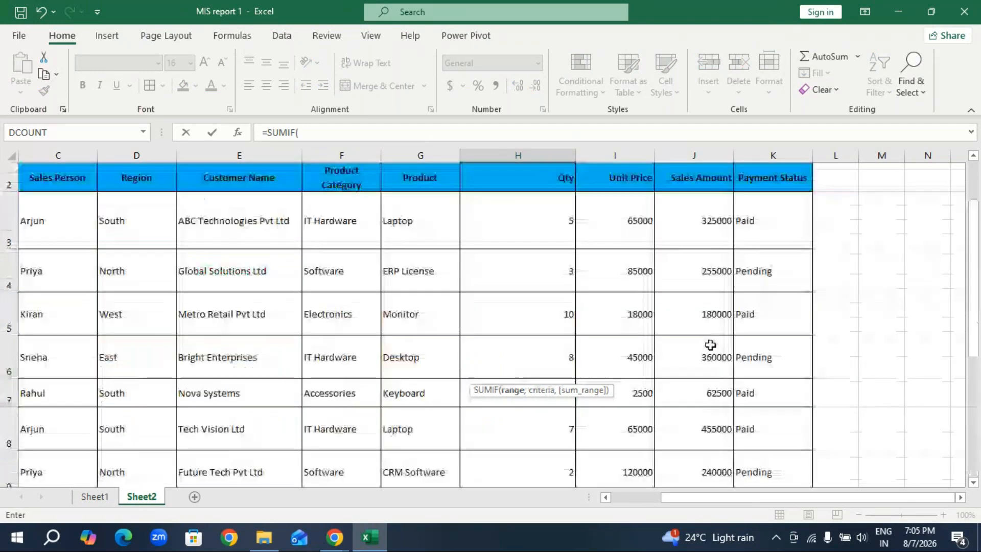
left_click_drag(770, 249, 643, 446)
type(",")
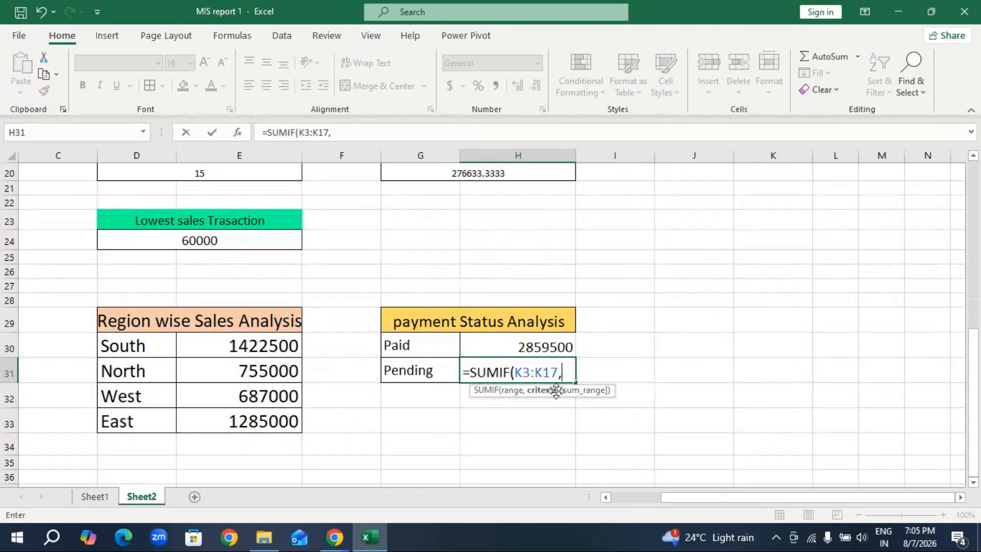
left_click(409, 370)
type(",")
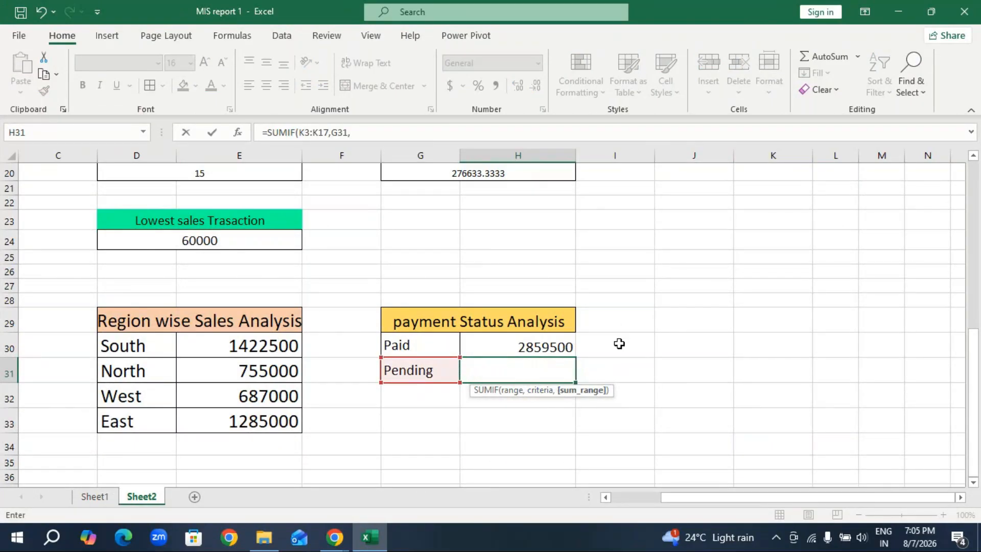
scroll(621, 341, "up", 6)
left_click_drag(705, 245, 701, 422)
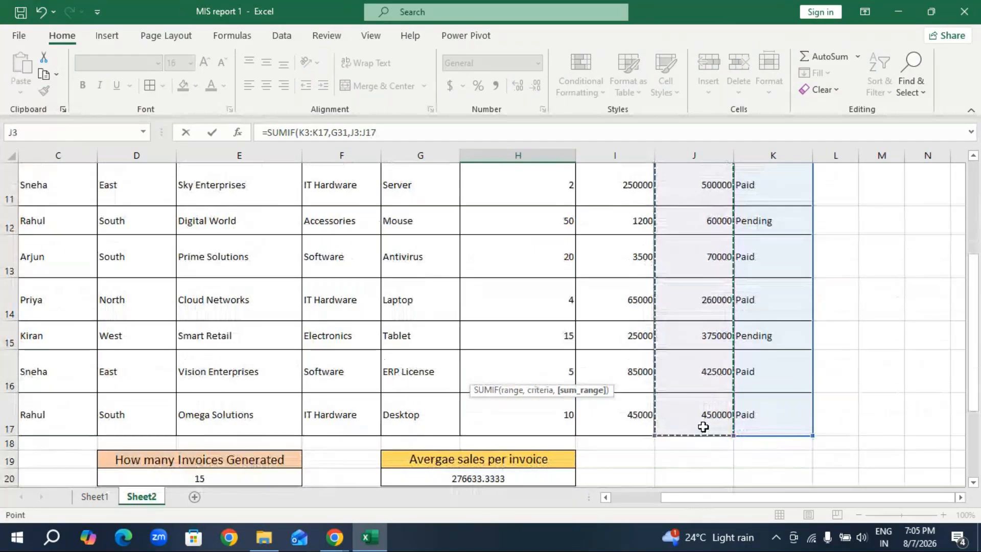
scroll(526, 429, "down", 3)
key("Return")
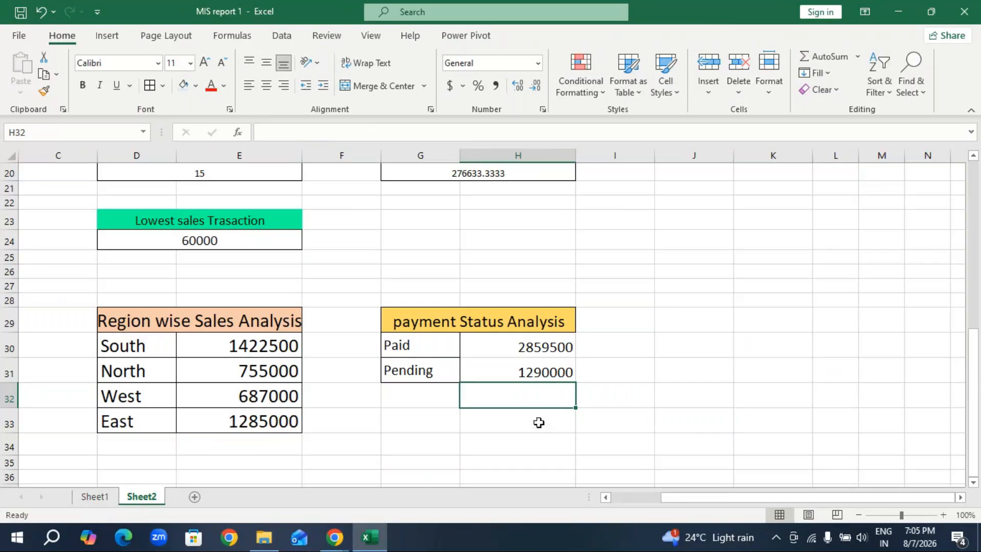
Add borders around all cells of the payment Status Analysis block G29:H31.
left_click_drag(403, 319, 469, 373)
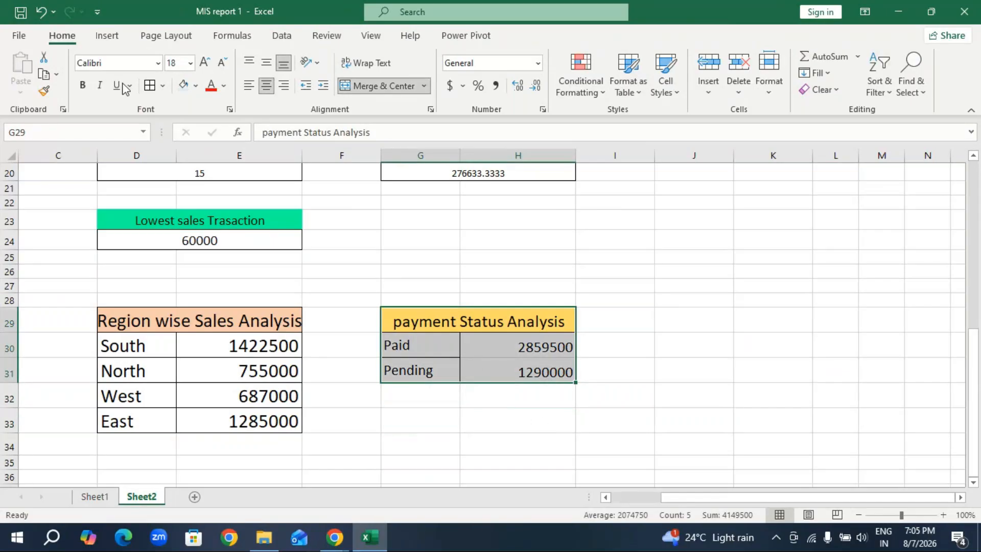
left_click(421, 444)
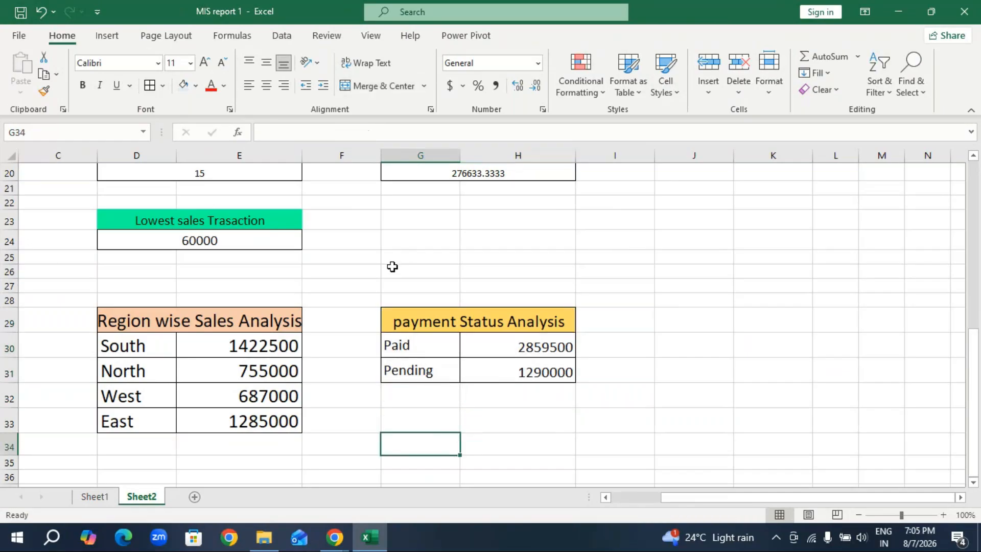
Look over the summary blocks on Sheet1, and clear the Paid and Pending totals from H30:H31 on Sheet2.
left_click(102, 497)
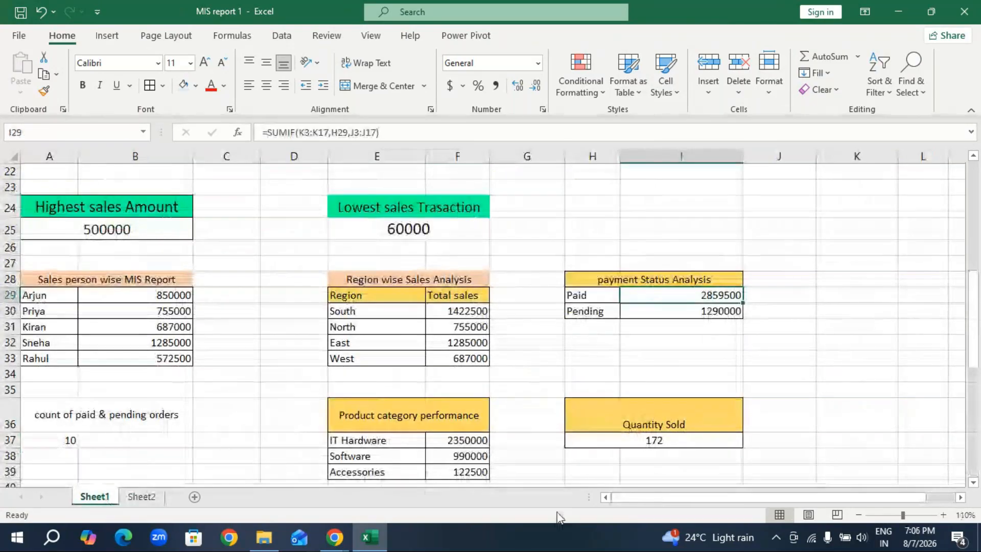
scroll(306, 425, "down", 2)
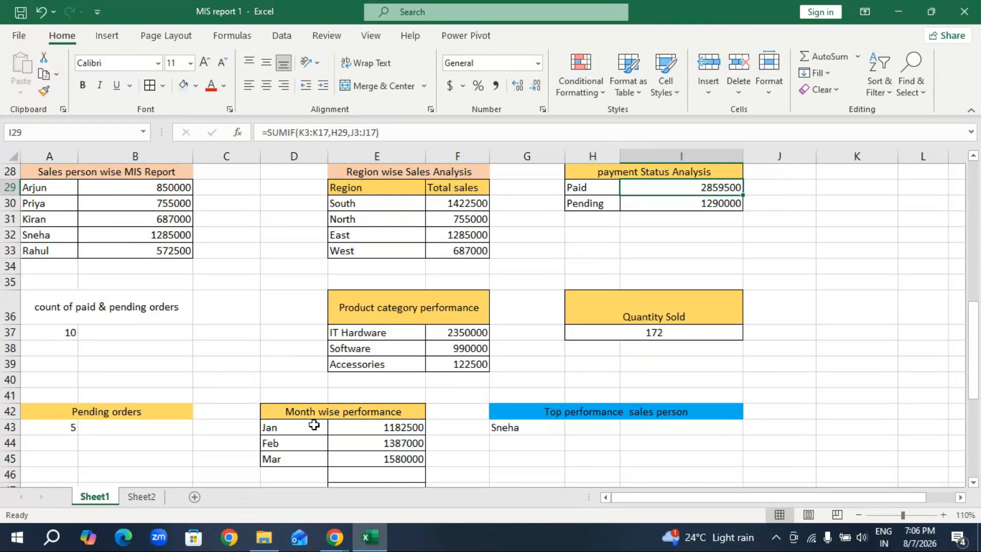
left_click(142, 496)
left_click_drag(518, 348, 523, 374)
key("Delete")
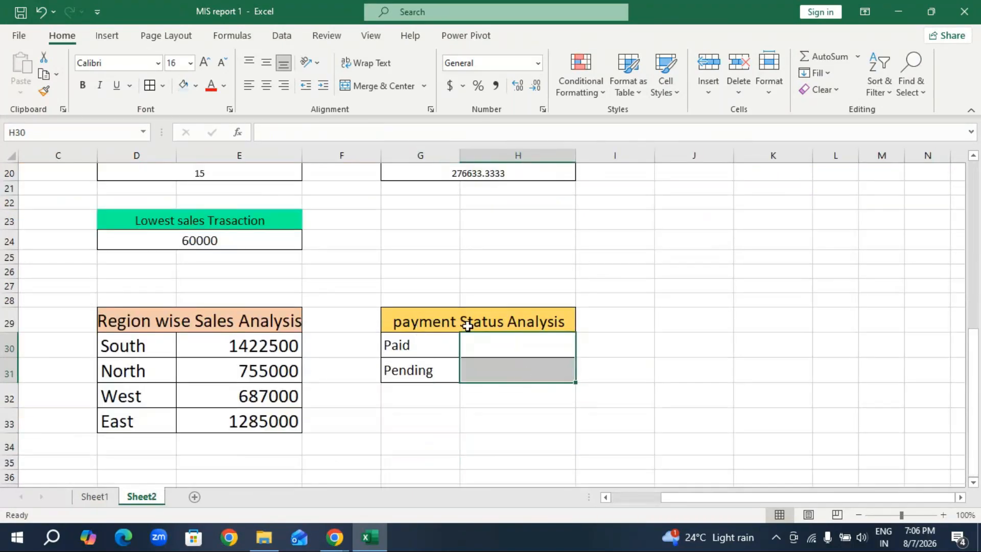
Total the Paid sales again in H30 with =SUMIF(K3:K17,G30,J3:J17), using the Payment Status and Sales Amount columns.
scroll(524, 335, "up", 7)
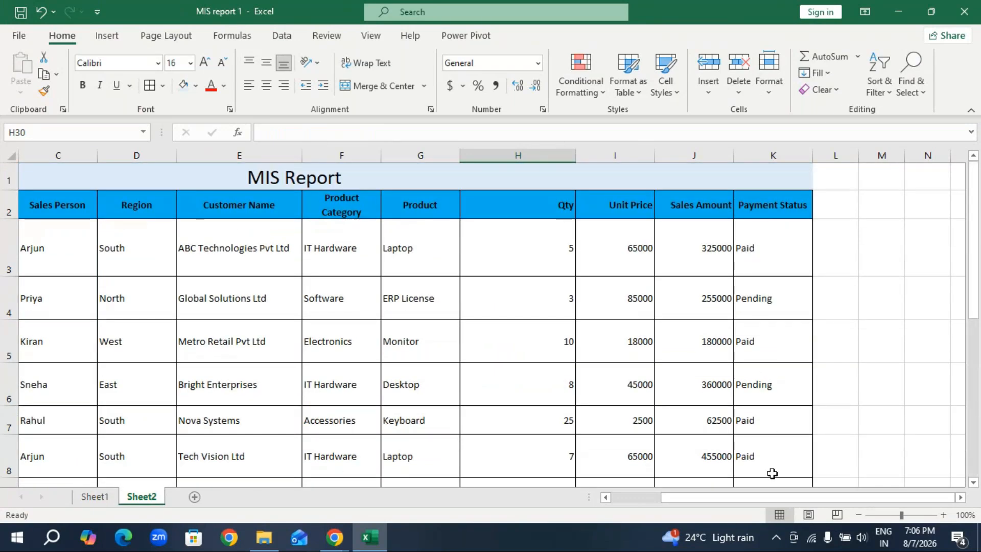
scroll(746, 404, "down", 3)
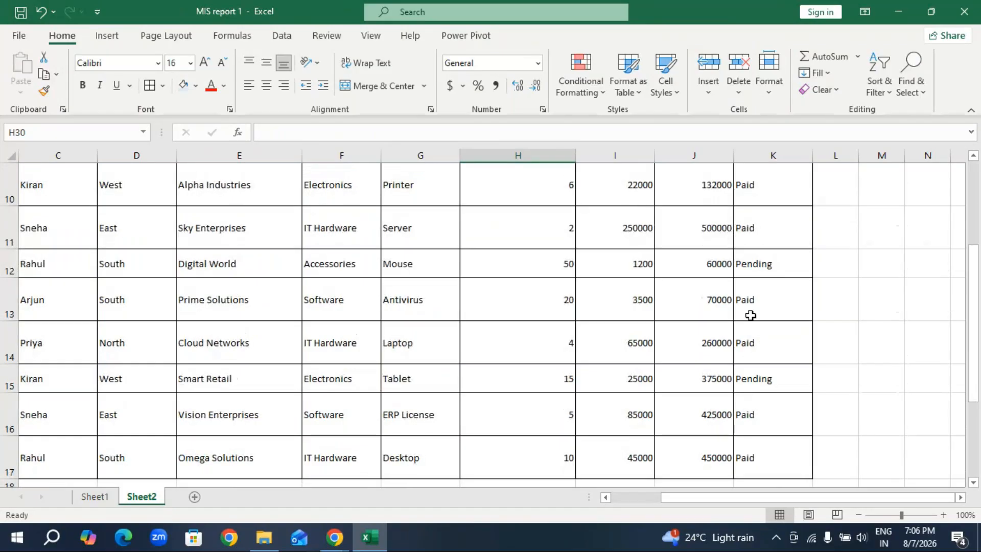
scroll(616, 354, "down", 4)
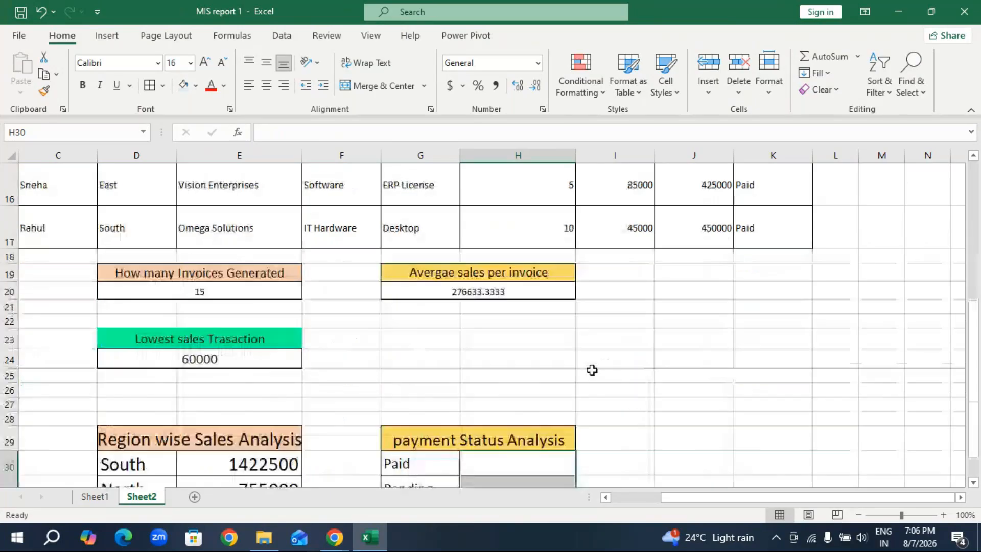
type("=su")
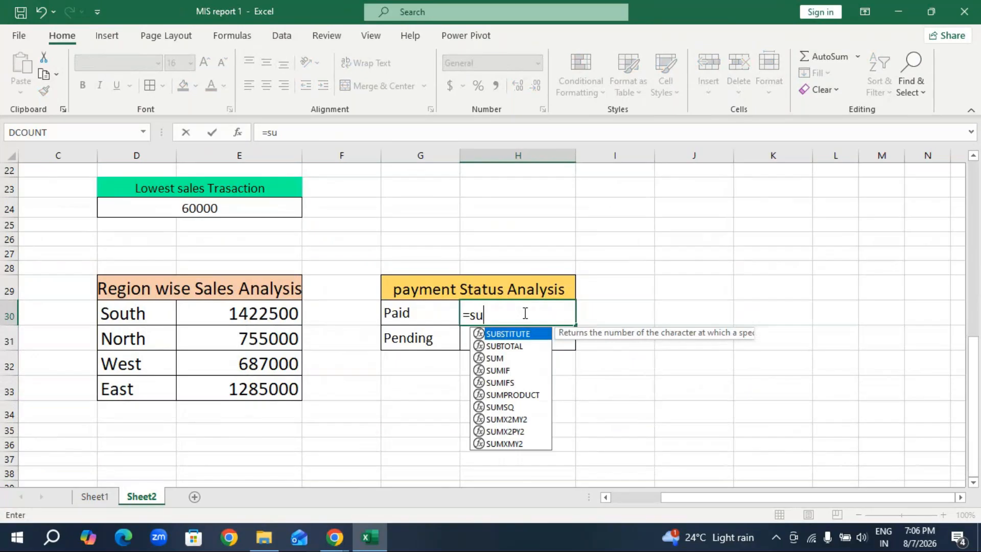
type("mif")
key("Tab")
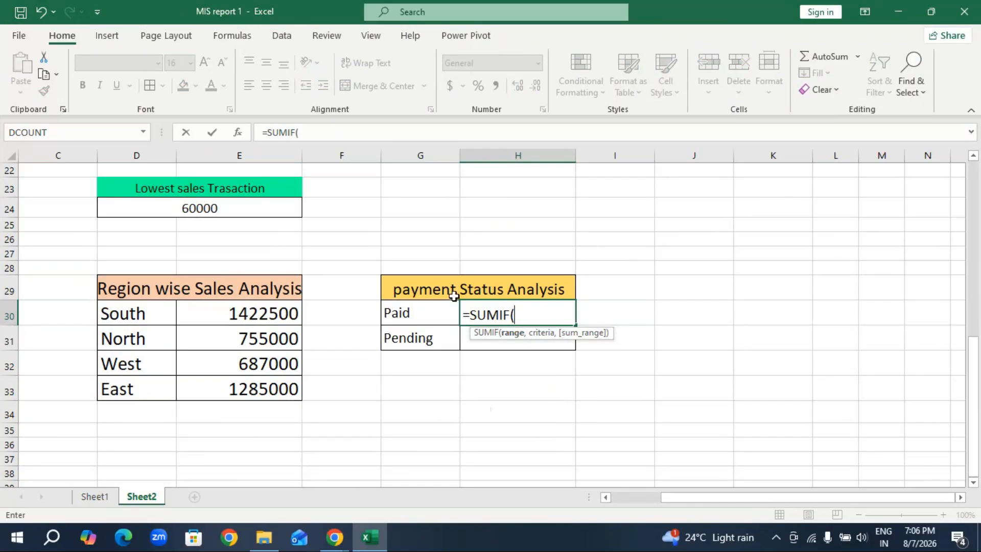
scroll(864, 354, "up", 6)
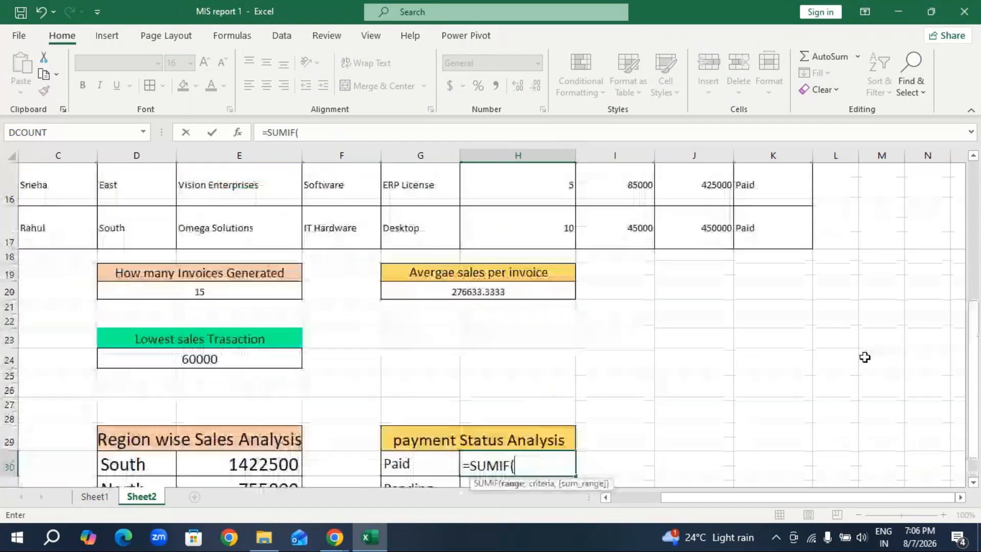
scroll(778, 270, "up", 3)
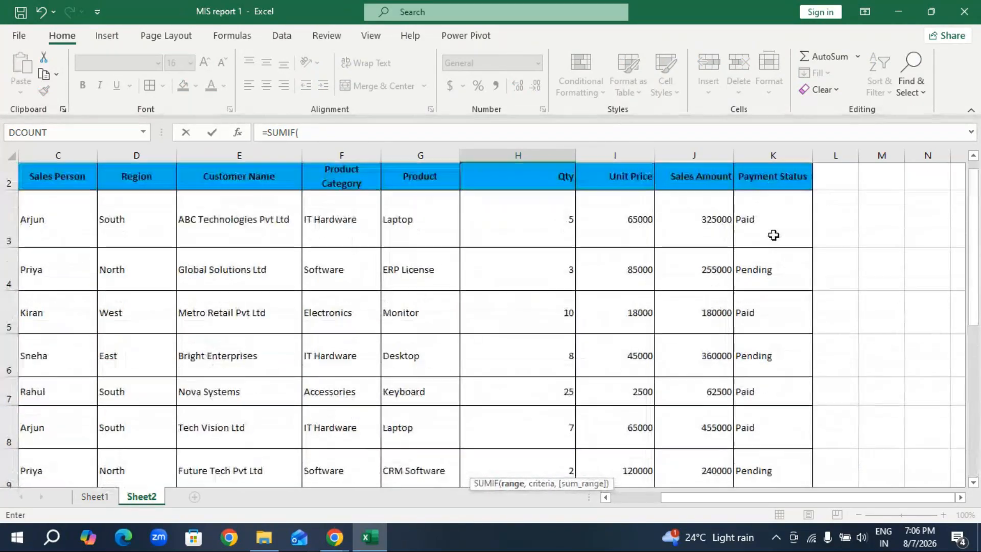
left_click_drag(772, 240, 761, 427)
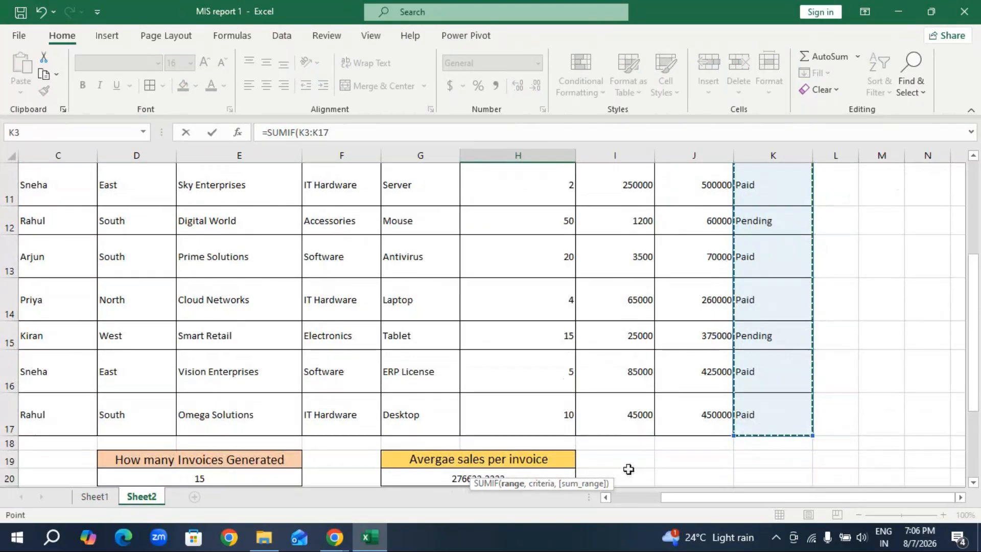
scroll(628, 469, "down", 3)
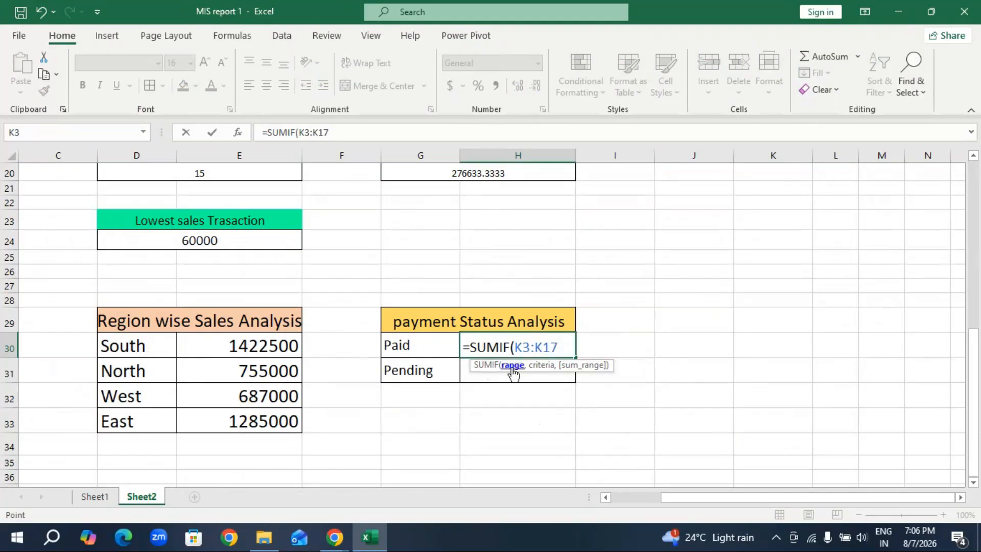
type(",")
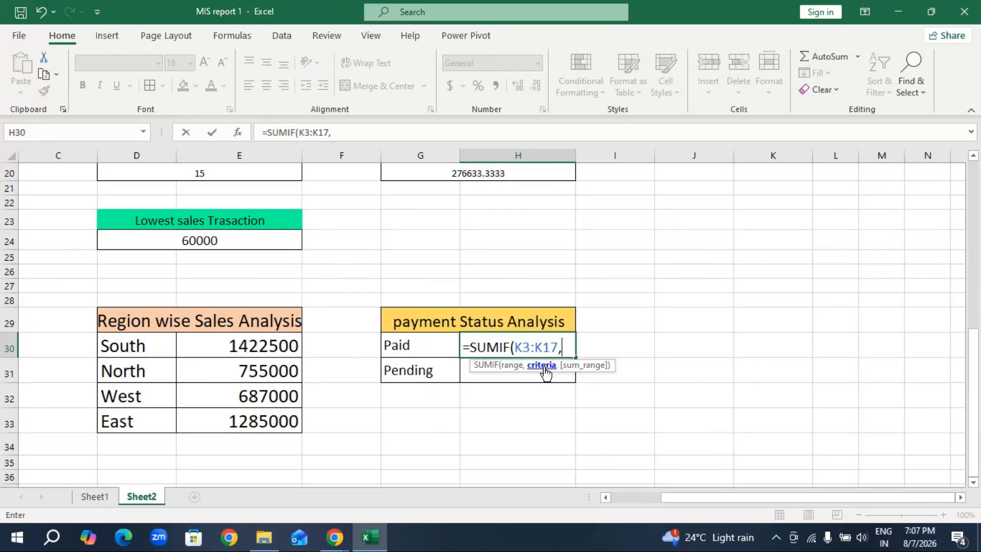
left_click(408, 346)
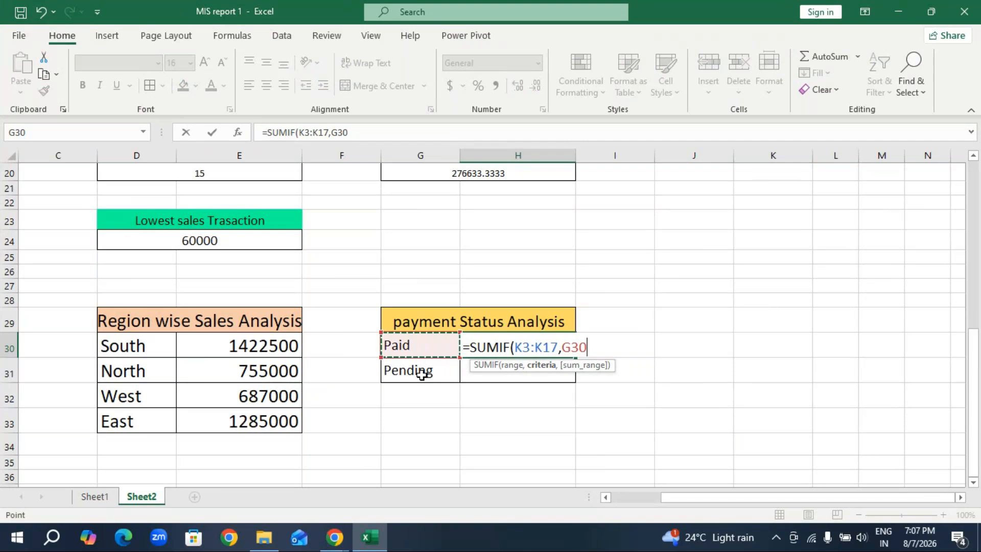
type(",")
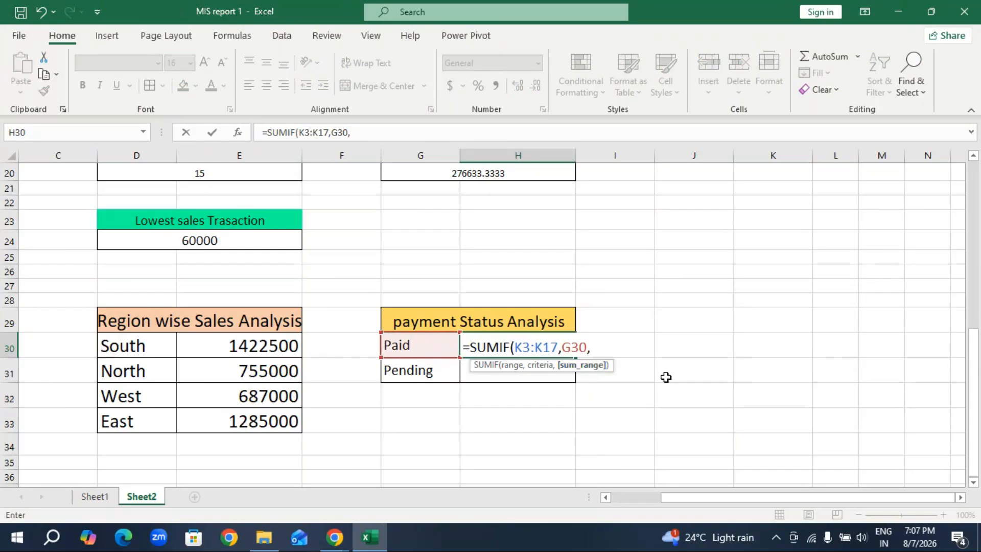
scroll(667, 378, "up", 5)
scroll(672, 375, "up", 2)
left_click_drag(695, 245, 704, 432)
scroll(527, 458, "down", 2)
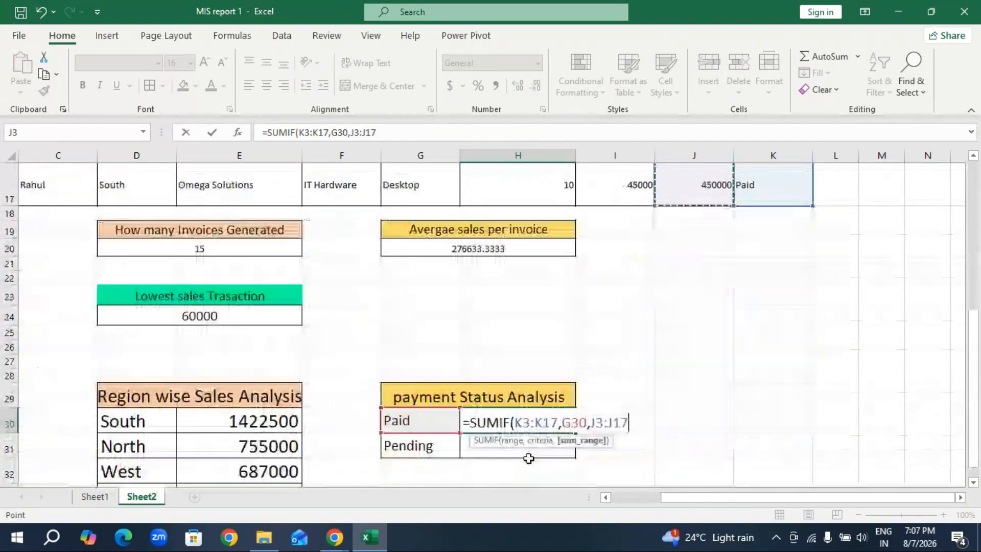
type(")")
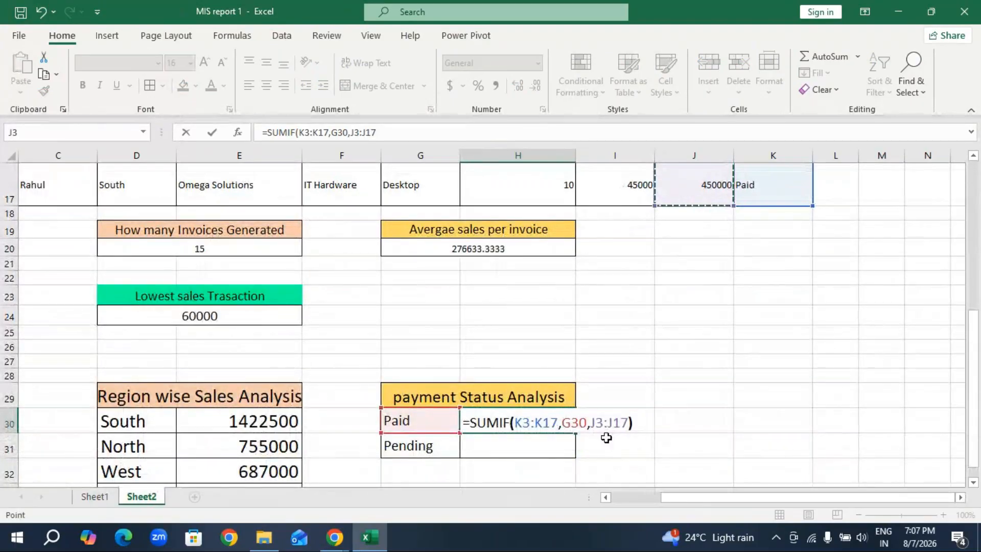
key("Return")
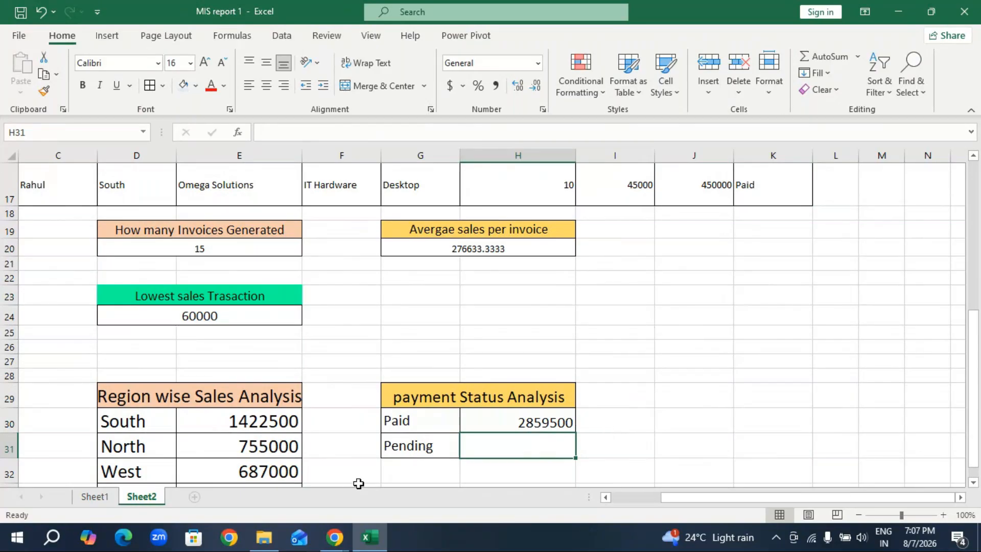
Total the Pending sales again in H31 with =SUMIF(K3:K17,G31,J3:J17).
type("=s")
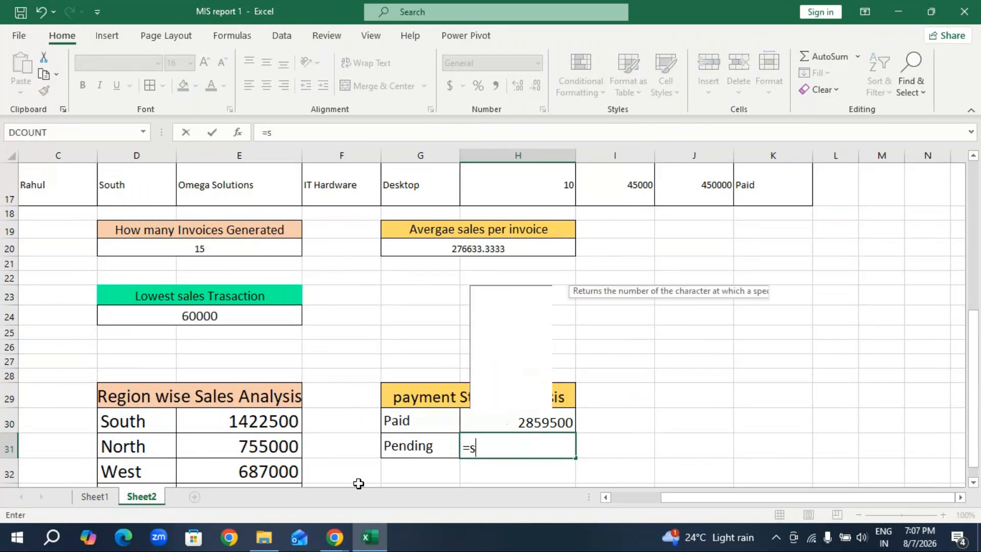
type("umif")
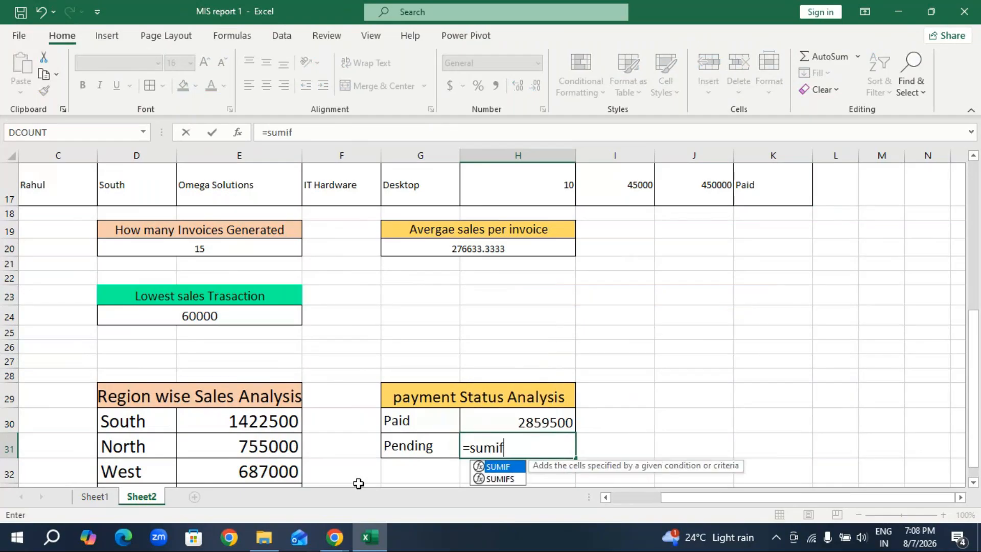
key("Tab")
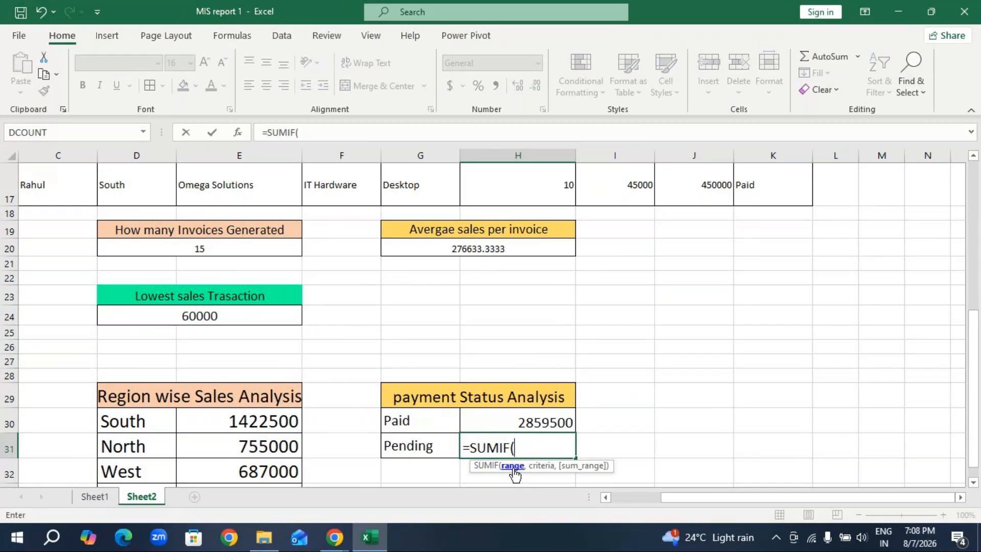
scroll(787, 395, "up", 5)
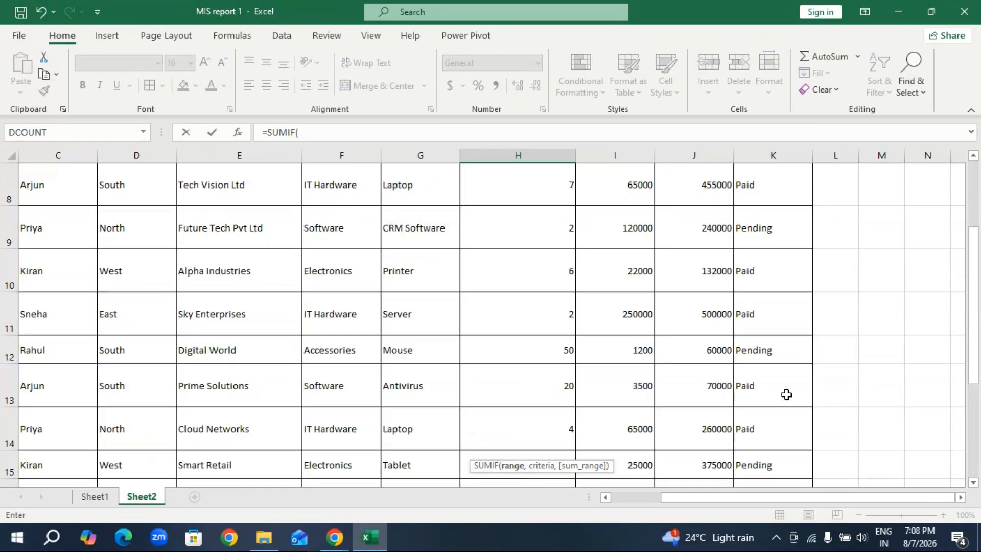
left_click_drag(789, 230, 762, 429)
scroll(582, 424, "down", 4)
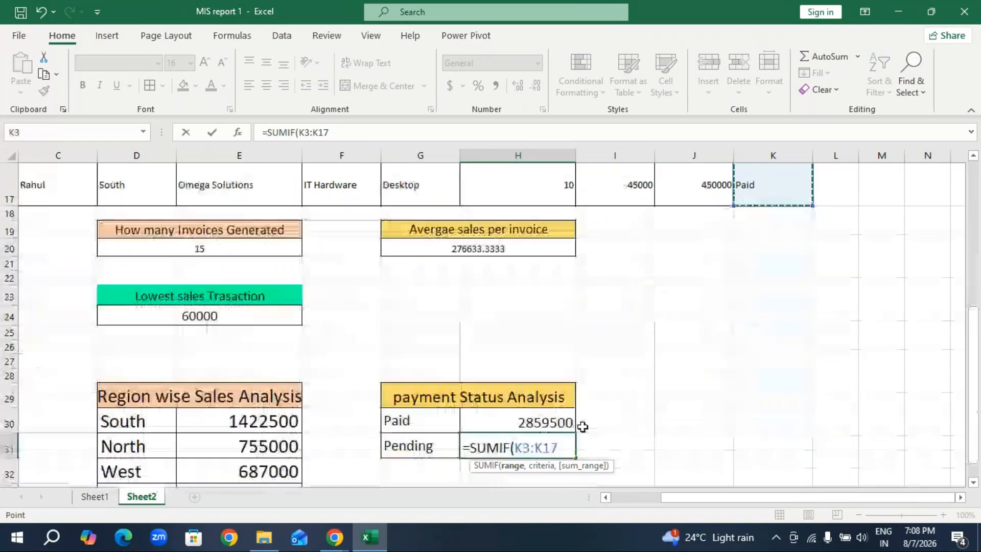
type(",")
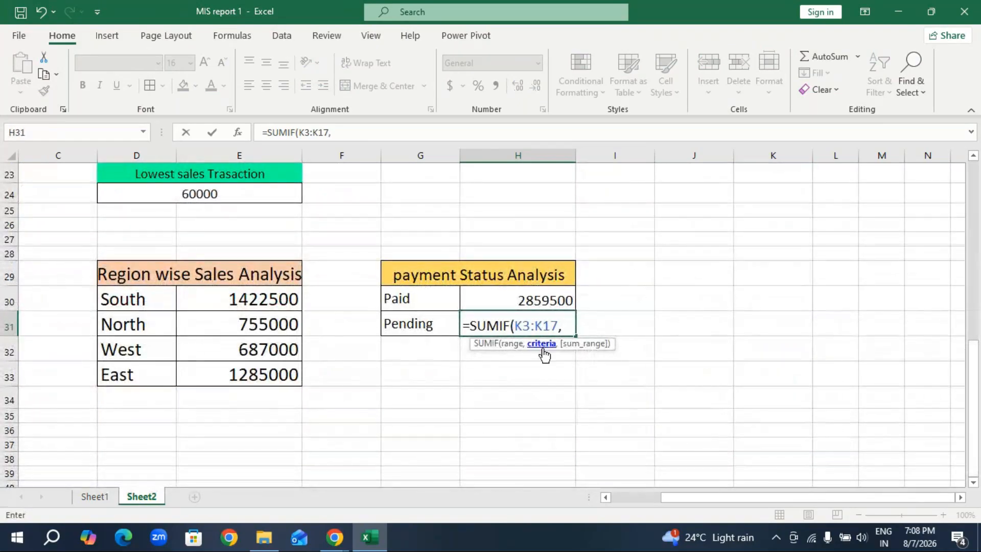
left_click(427, 331)
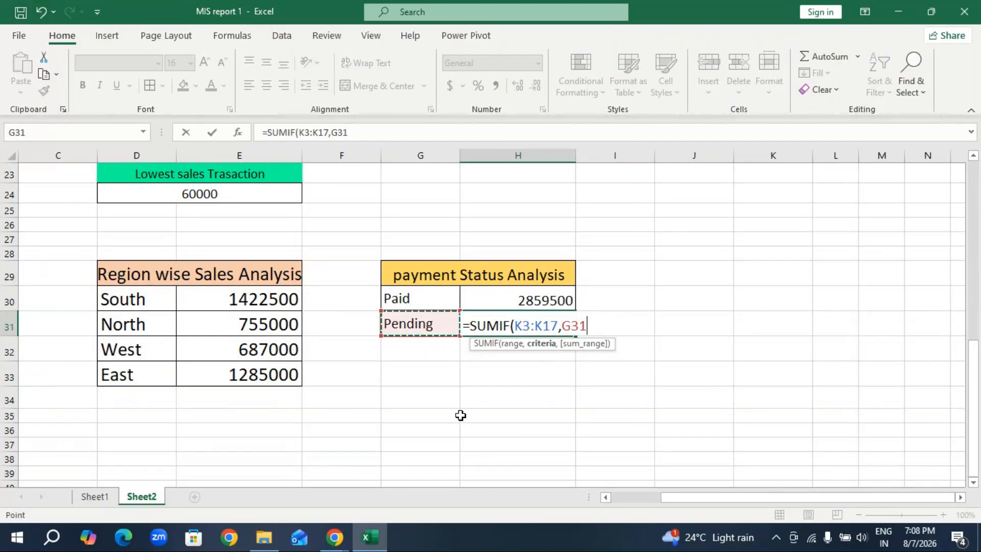
type(",")
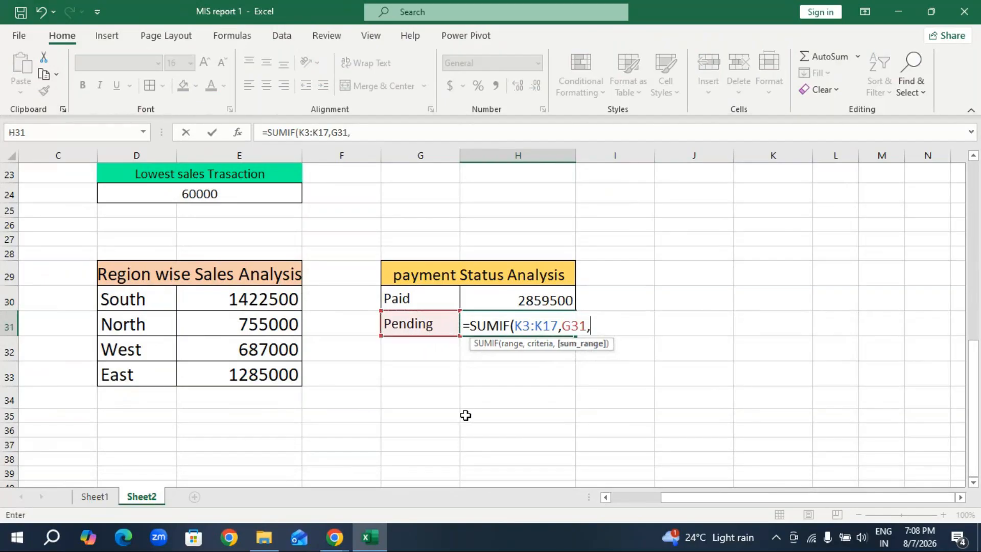
scroll(742, 356, "up", 5)
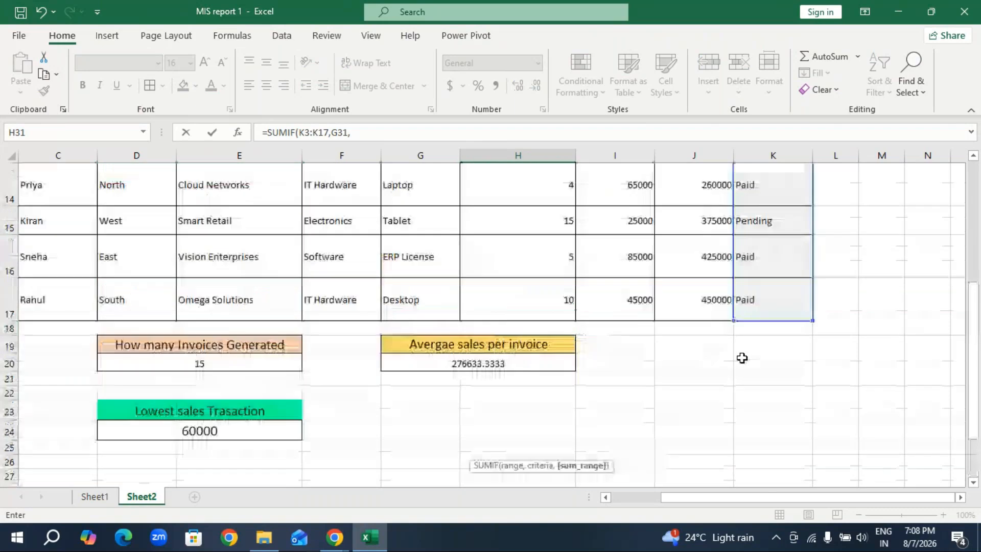
scroll(741, 358, "up", 2)
left_click_drag(705, 220, 706, 430)
type(")")
key("Return")
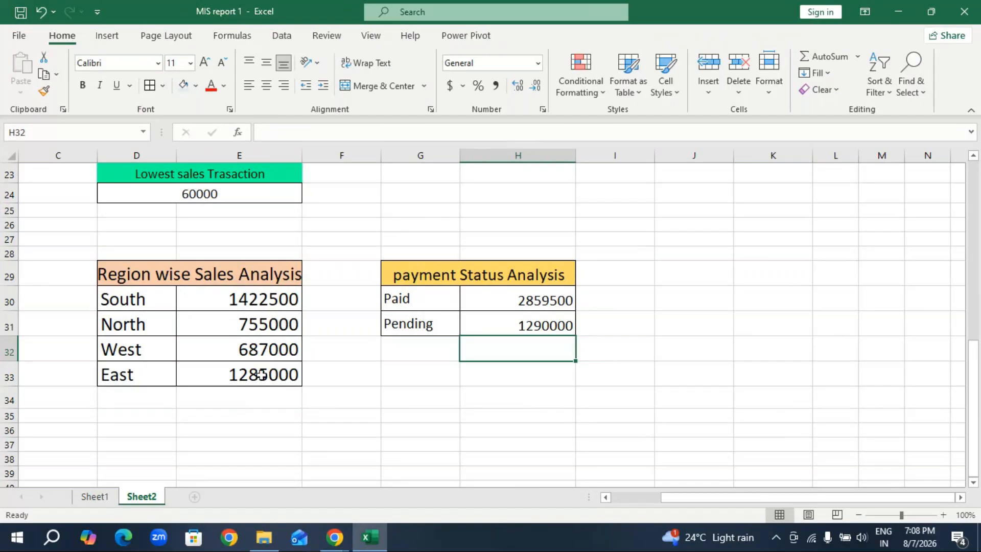
Copy the merged Product category performance heading from E36 on Sheet1 to D35 on Sheet2, below the Region wise Sales Analysis block.
left_click(94, 497)
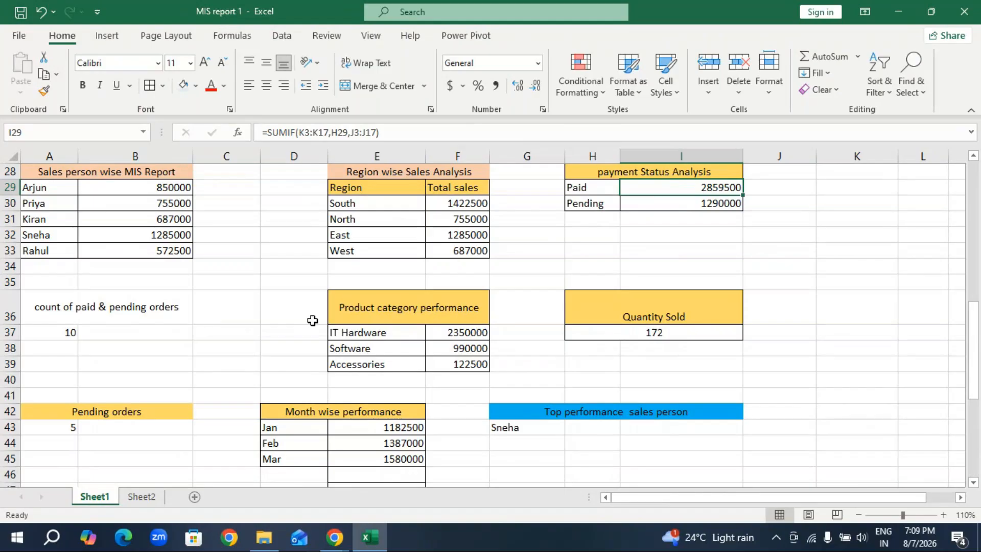
scroll(719, 324, "up", 6)
scroll(719, 324, "up", 3)
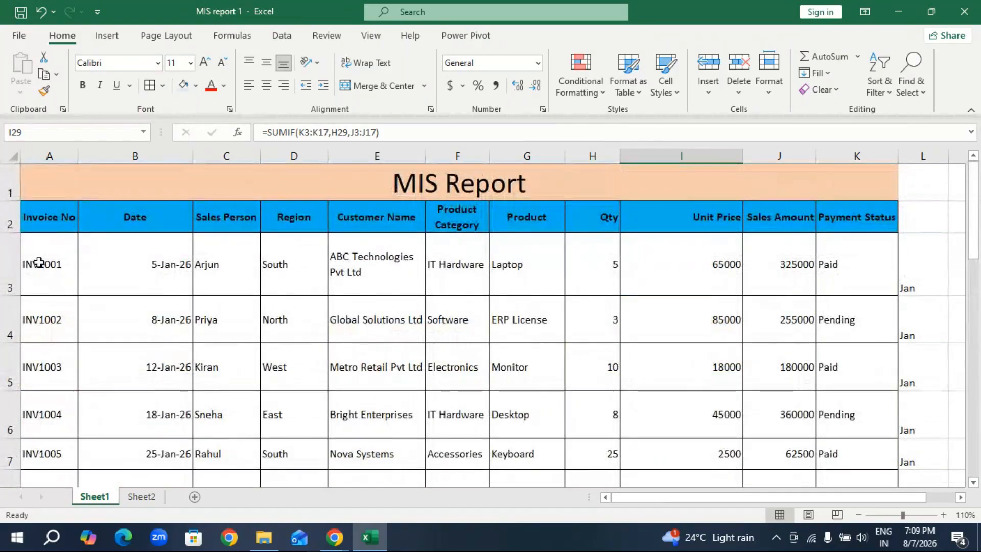
scroll(94, 345, "down", 2)
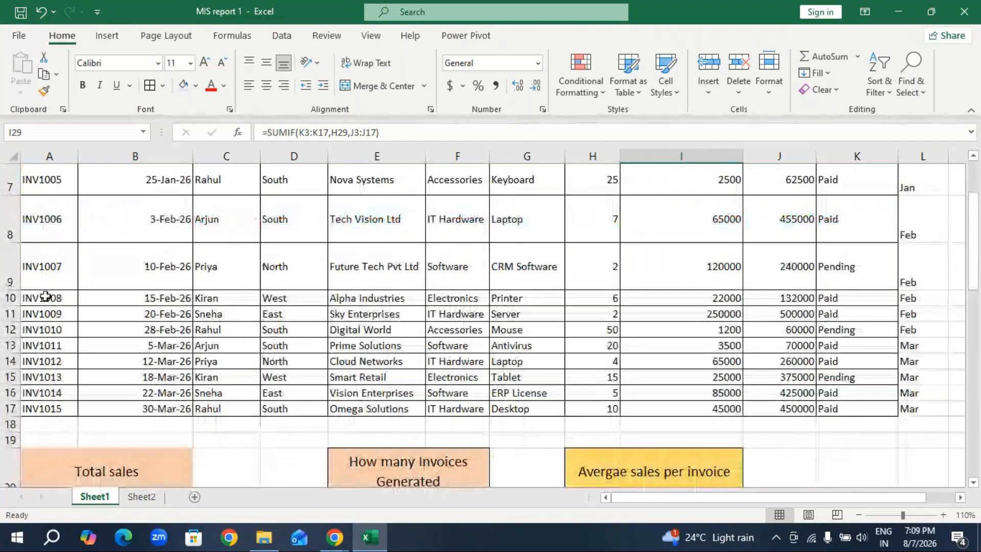
scroll(424, 342, "up", 2)
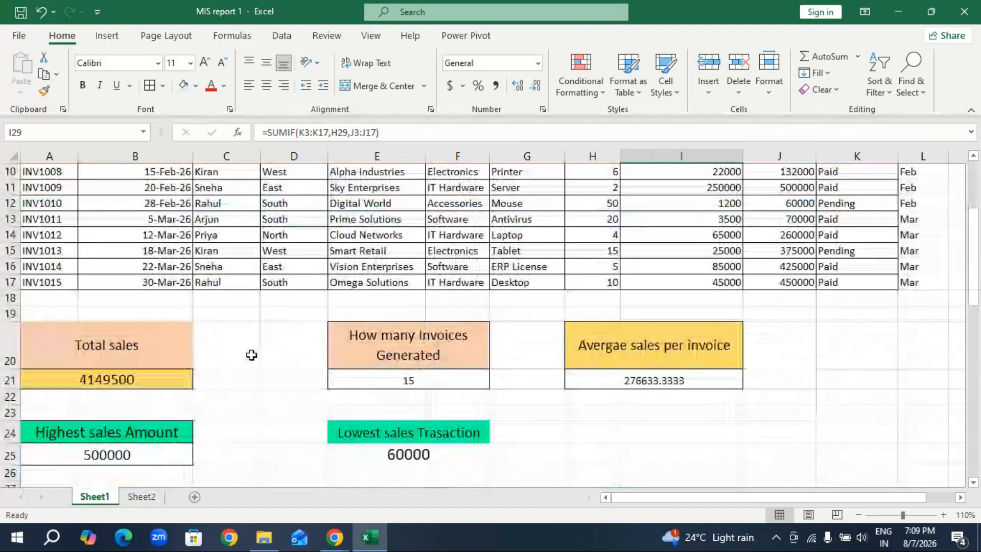
scroll(251, 355, "down", 8)
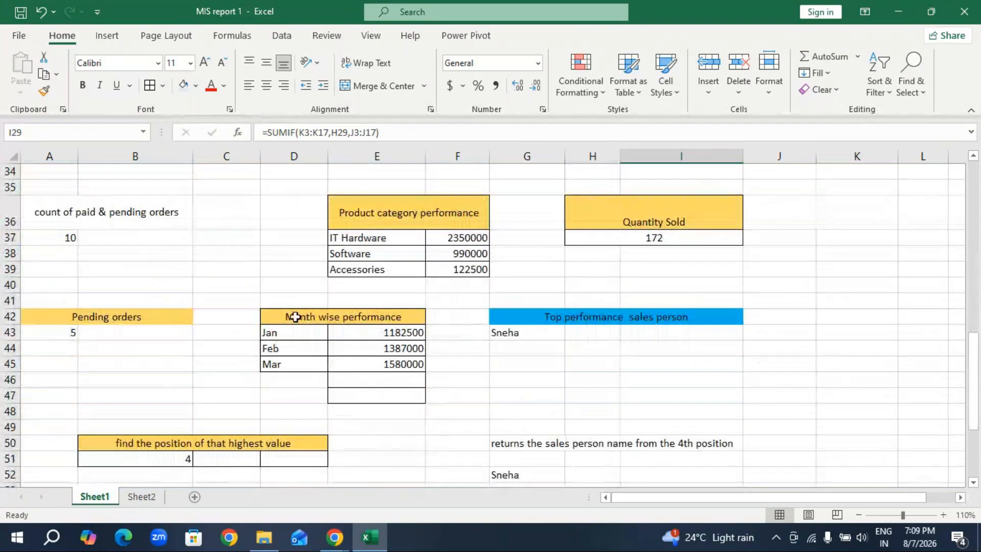
left_click(384, 220)
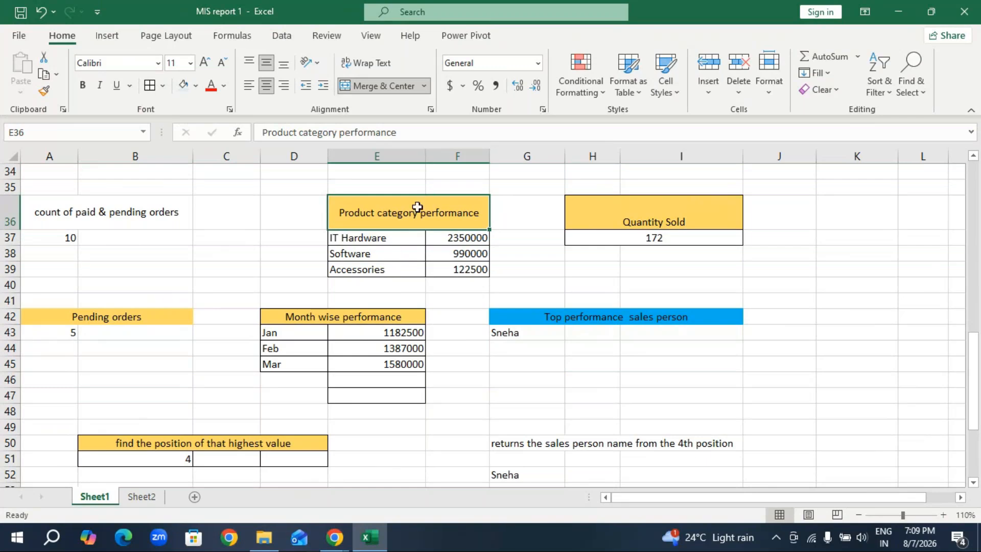
key("ctrl+c")
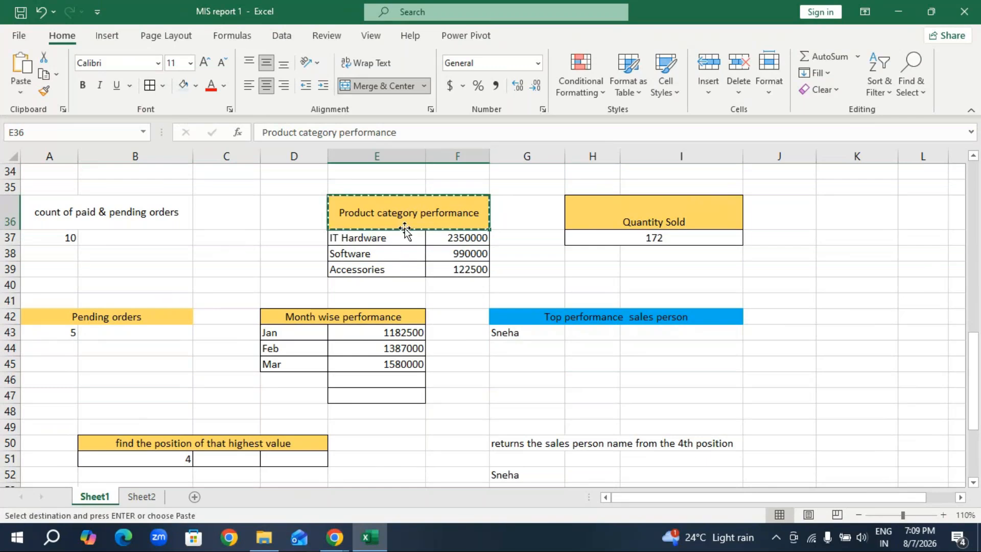
left_click(145, 503)
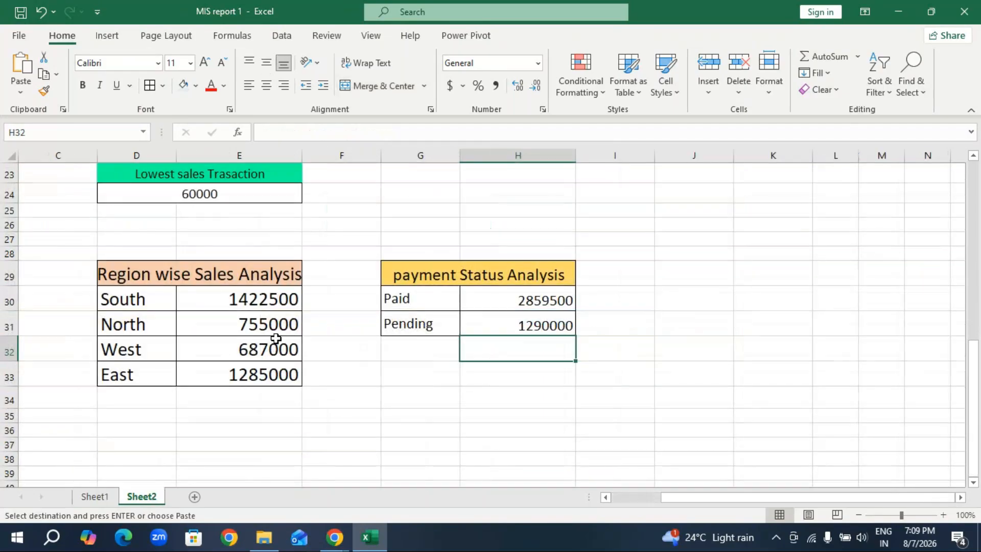
scroll(136, 323, "down", 2)
left_click(138, 323)
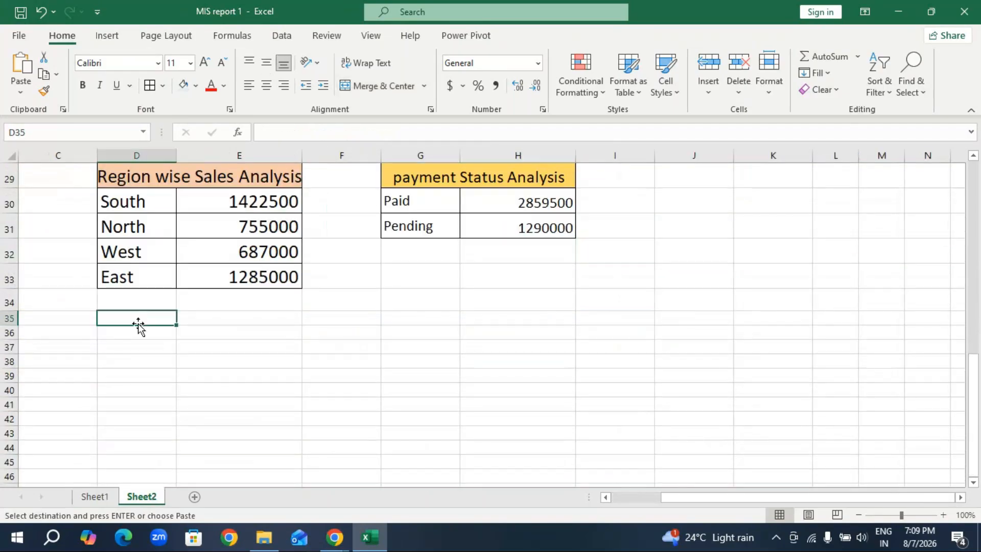
key("ctrl+v")
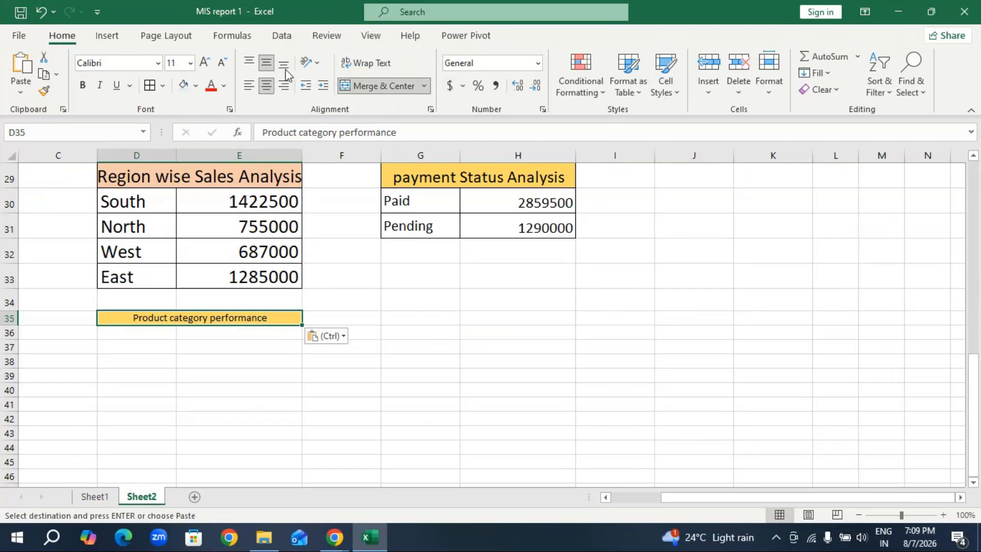
Enlarge the Product category performance heading in D35 to 16 pt, and check the matching block's layout on Sheet1.
left_click(205, 63)
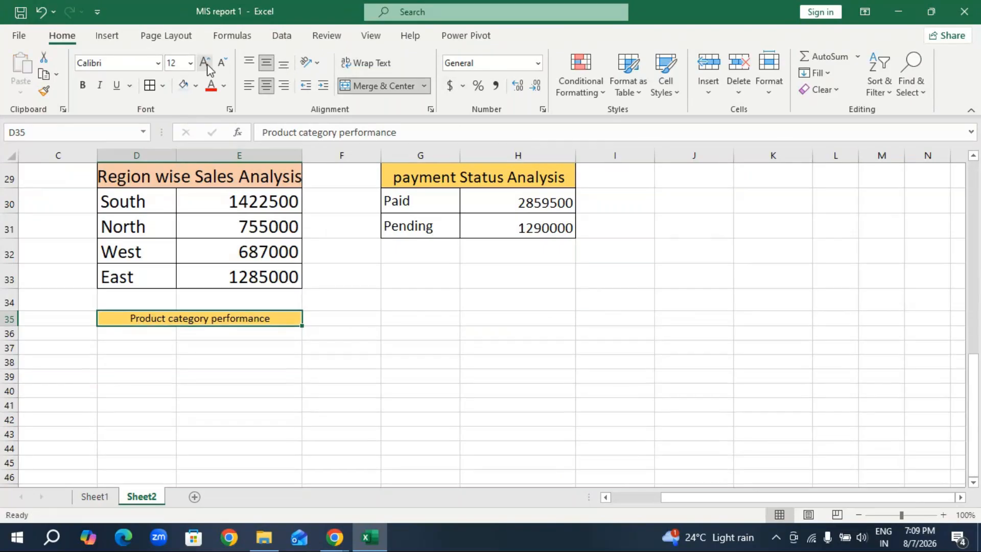
left_click(205, 63)
left_click(205, 63)
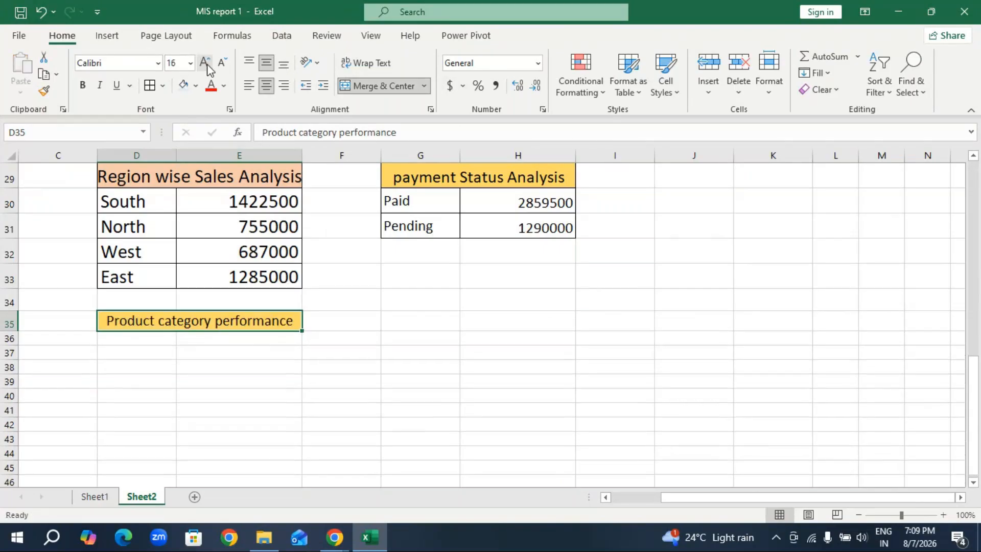
left_click(95, 495)
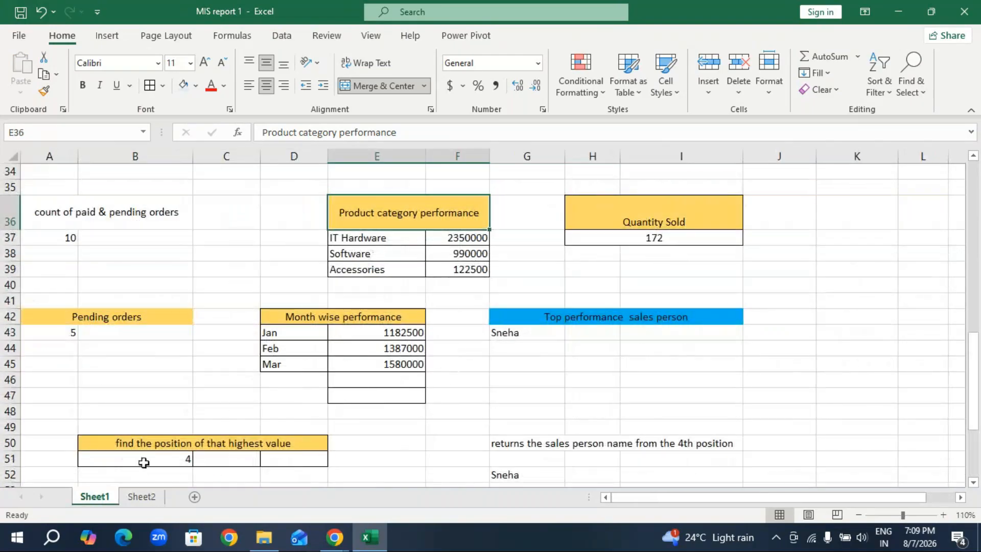
left_click(142, 496)
Copy the first five Product Category entries, F3:F7, into the block below the Product category performance heading, starting at D36.
left_click(134, 351)
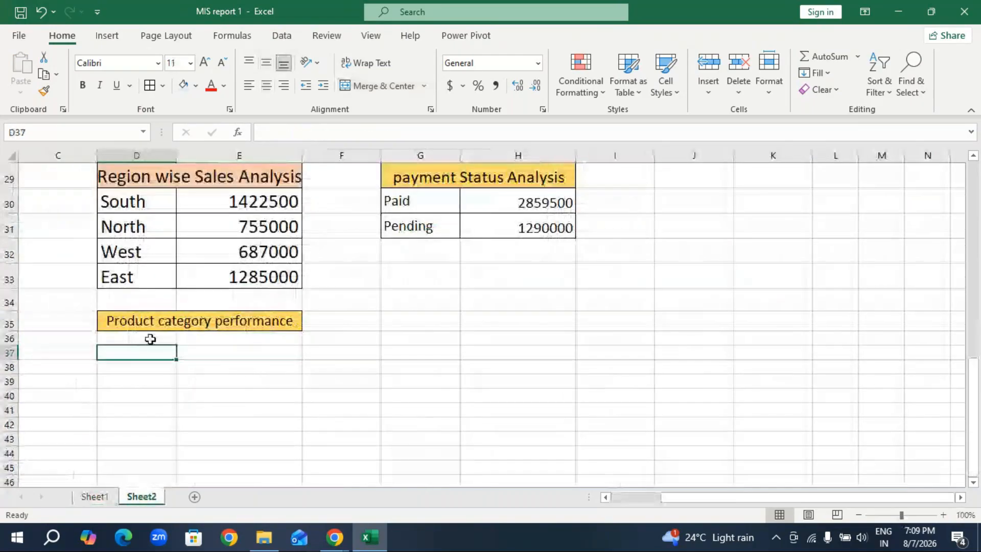
left_click(150, 339)
scroll(466, 182, "up", 9)
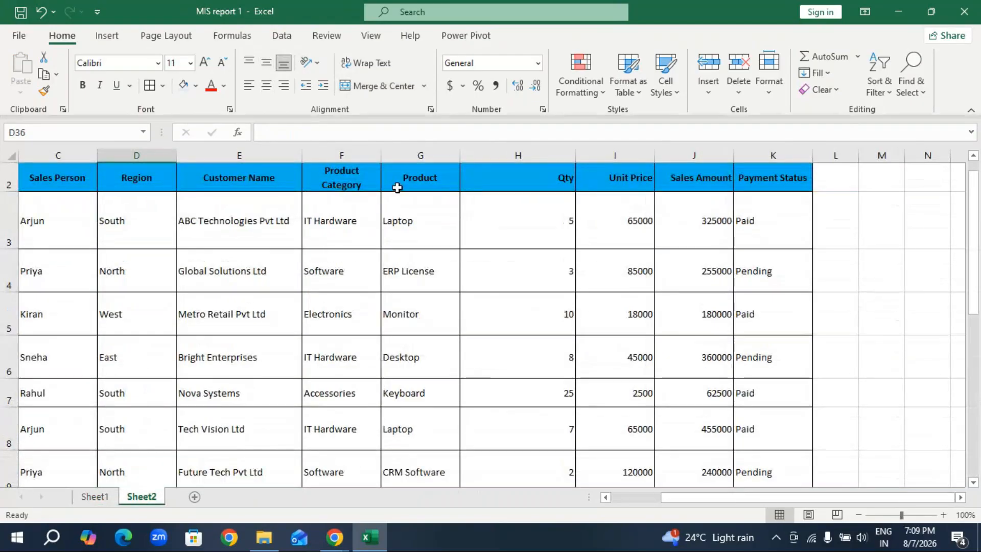
left_click(332, 242)
left_click_drag(332, 242, 328, 379)
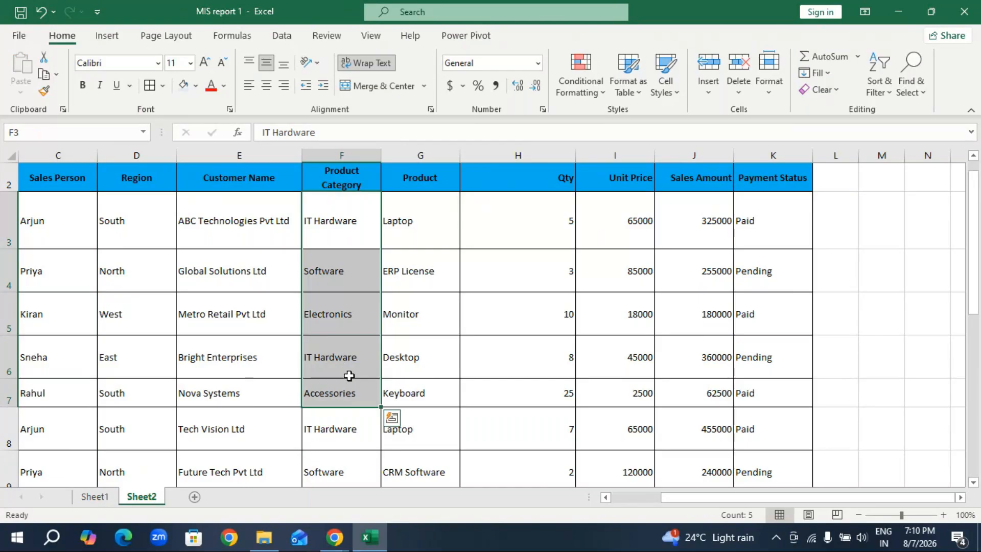
key("ctrl+c")
scroll(255, 373, "down", 9)
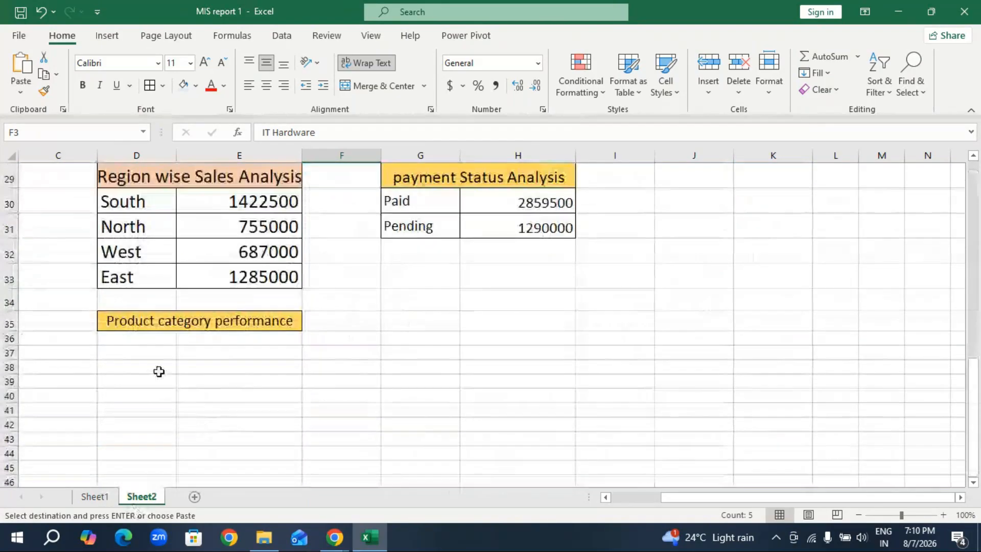
left_click(145, 338)
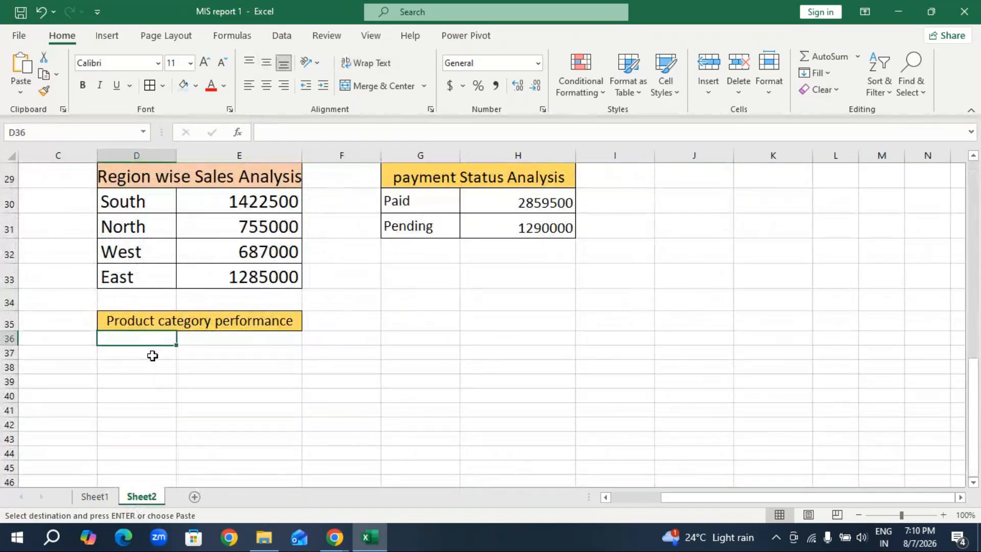
key("ctrl+v")
Delete the duplicate IT Hardware entry from D39 and move Accessories up from D40 into its place.
left_click(160, 384)
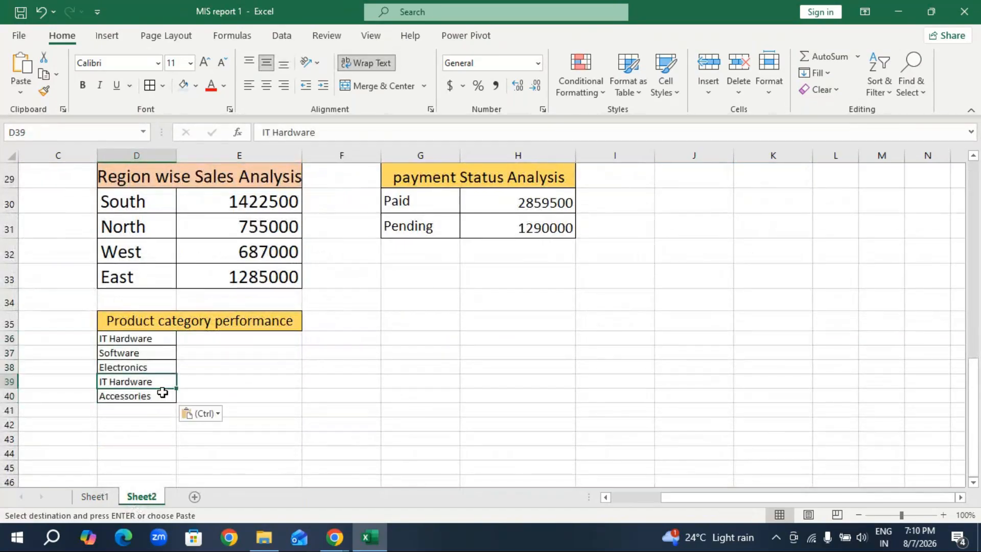
key("Delete")
left_click(152, 394)
left_click_drag(152, 393, 153, 380)
Examine the formula behind the IT Hardware total in F37 on Sheet1, and return to E36 on Sheet2.
left_click(263, 383)
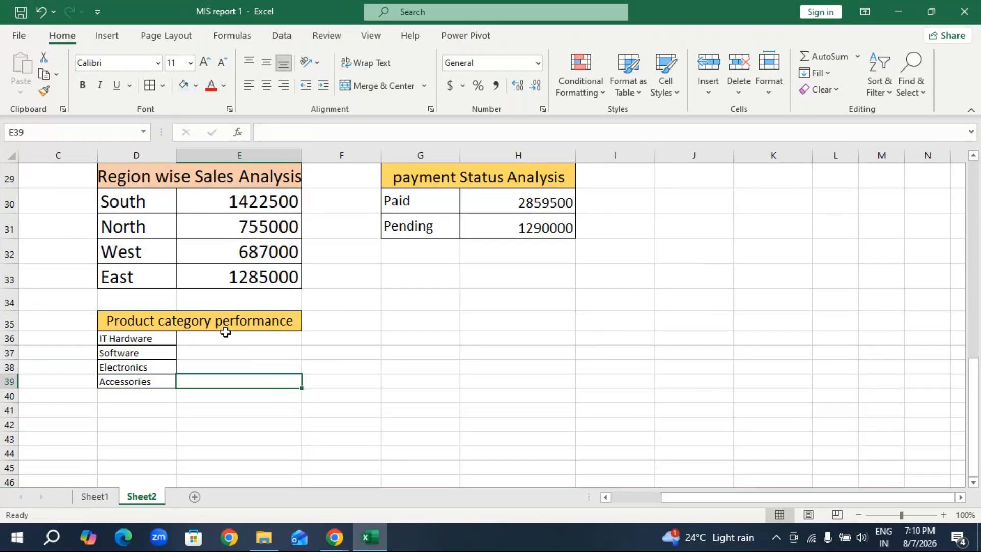
key("Up")
key("Up")
key("Up")
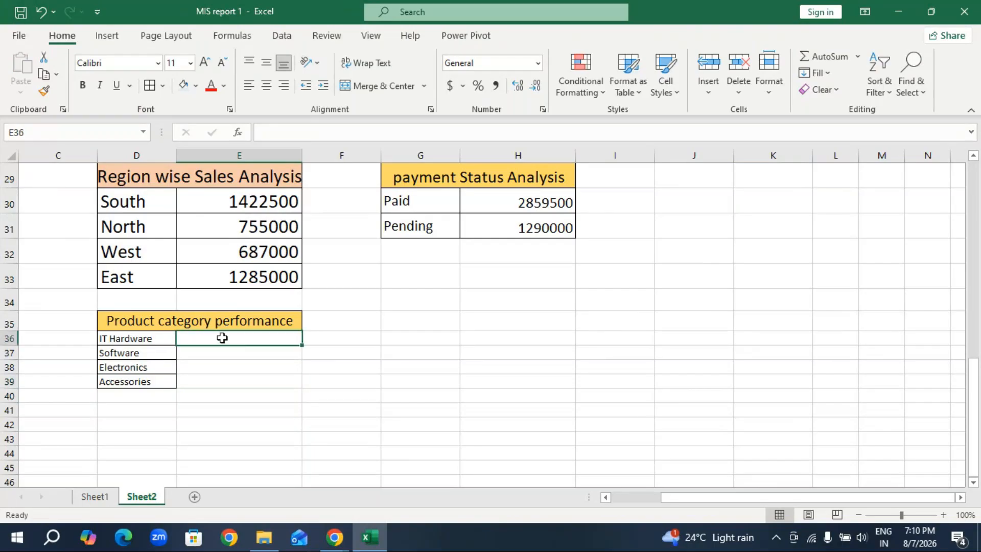
scroll(351, 316, "up", 10)
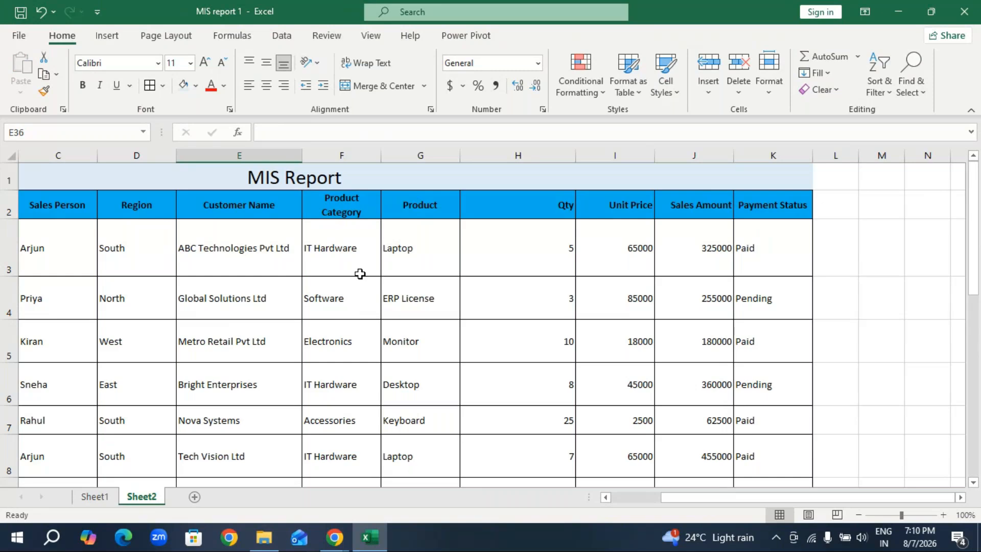
scroll(361, 274, "down", 10)
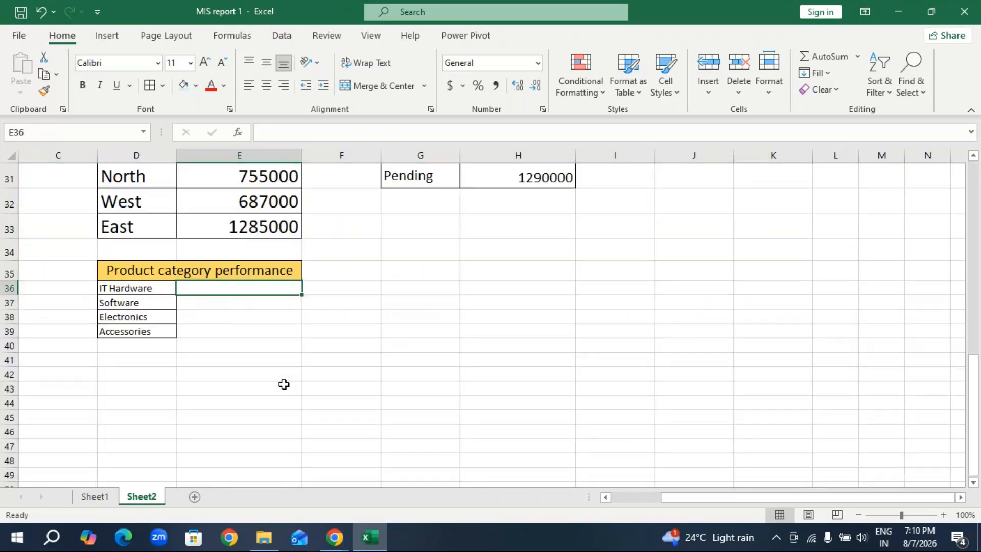
left_click(95, 496)
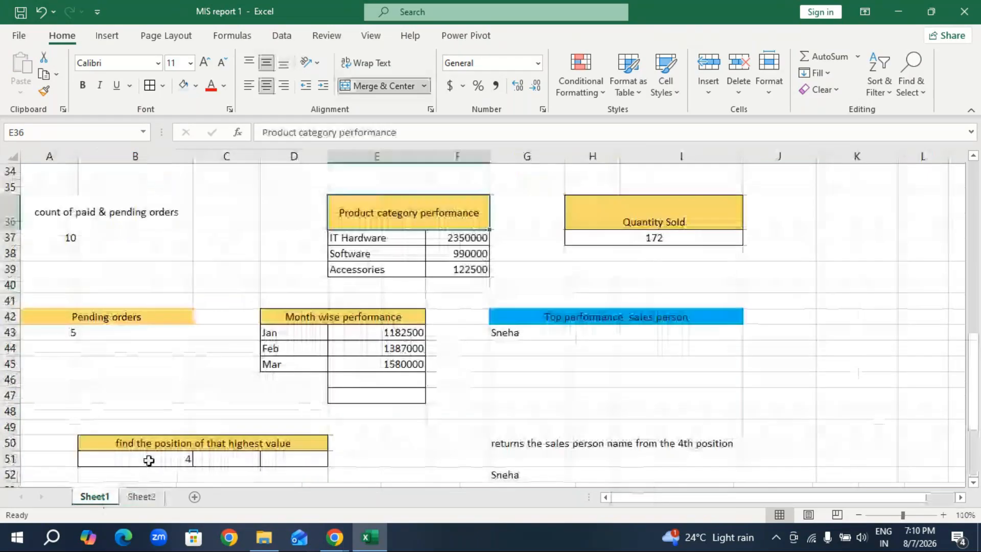
left_click(449, 237)
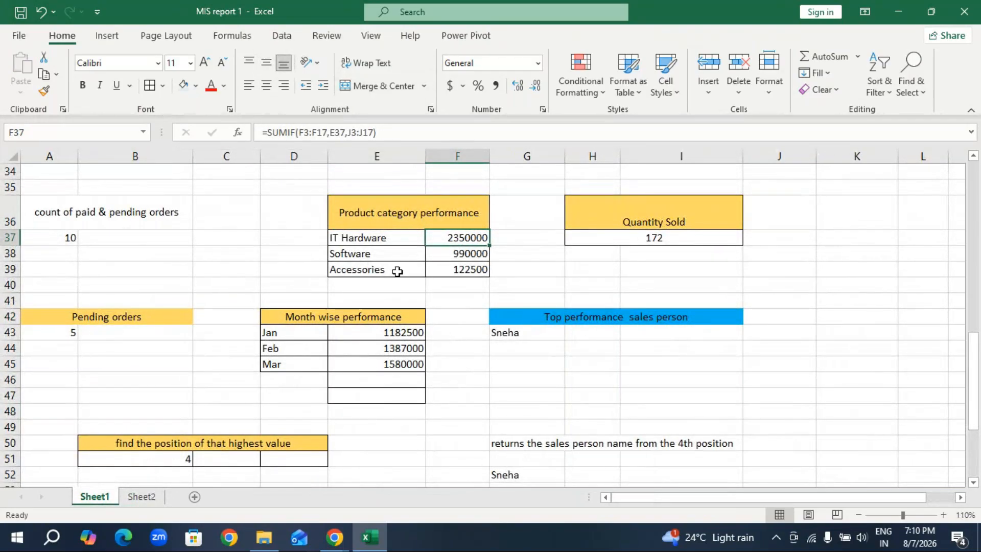
left_click(143, 496)
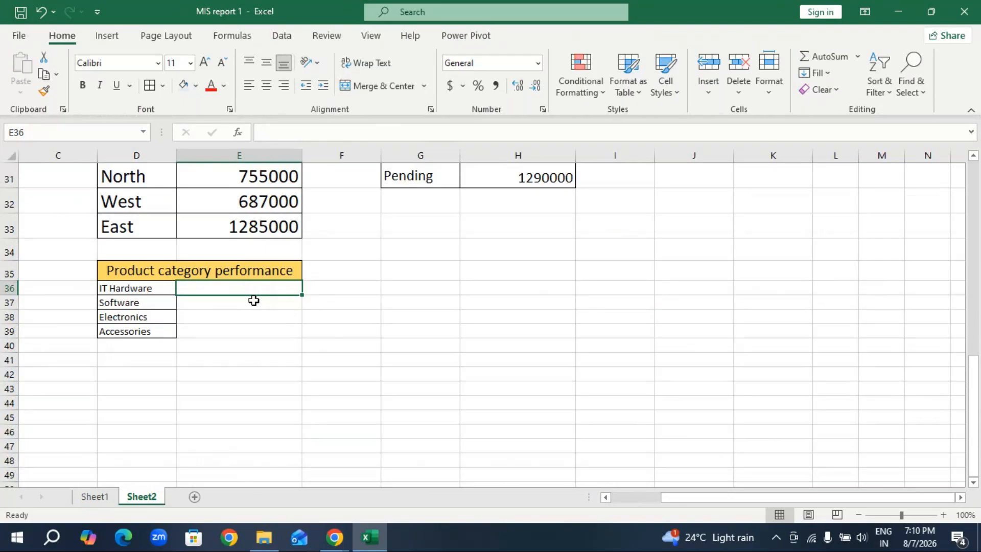
Total the IT Hardware sales in E36 with =SUMIF(F3:F17,D36,J3:J17), using the Product Category and Sales Amount columns.
type("=")
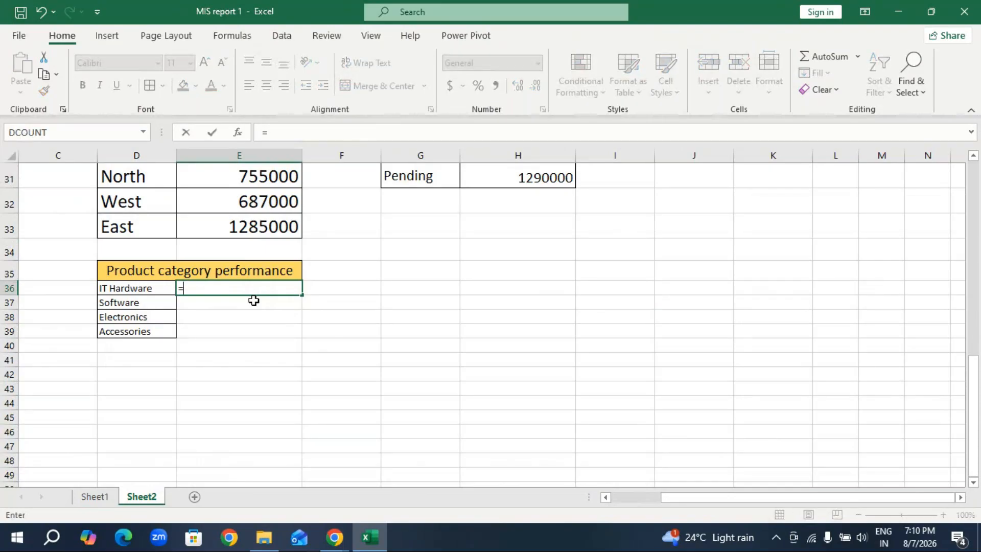
type("sumif")
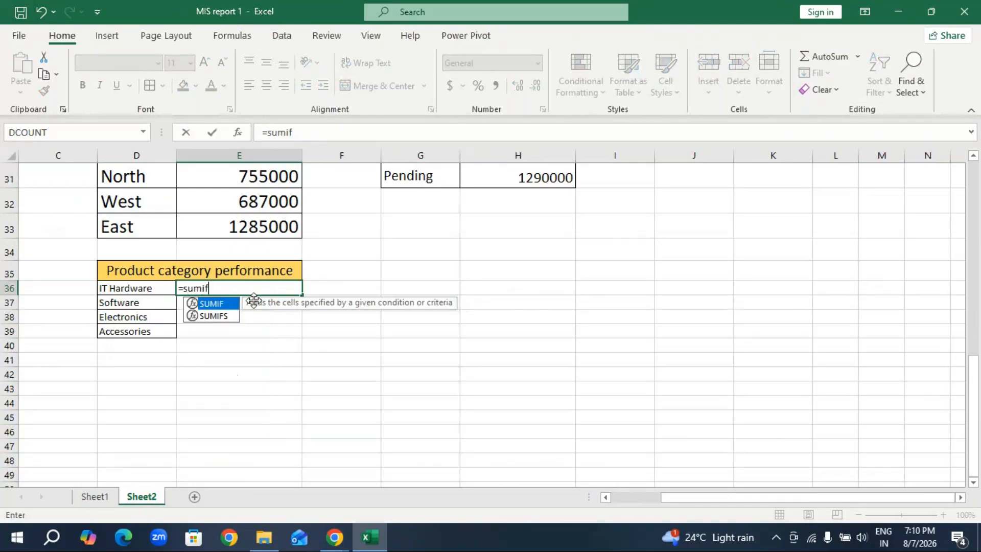
key("Tab")
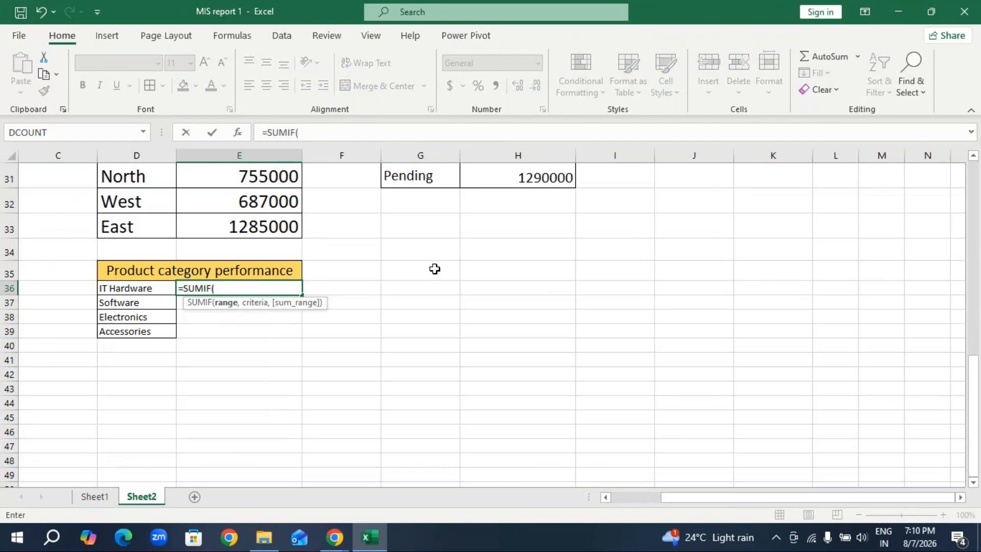
scroll(435, 269, "up", 1)
scroll(441, 266, "up", 3)
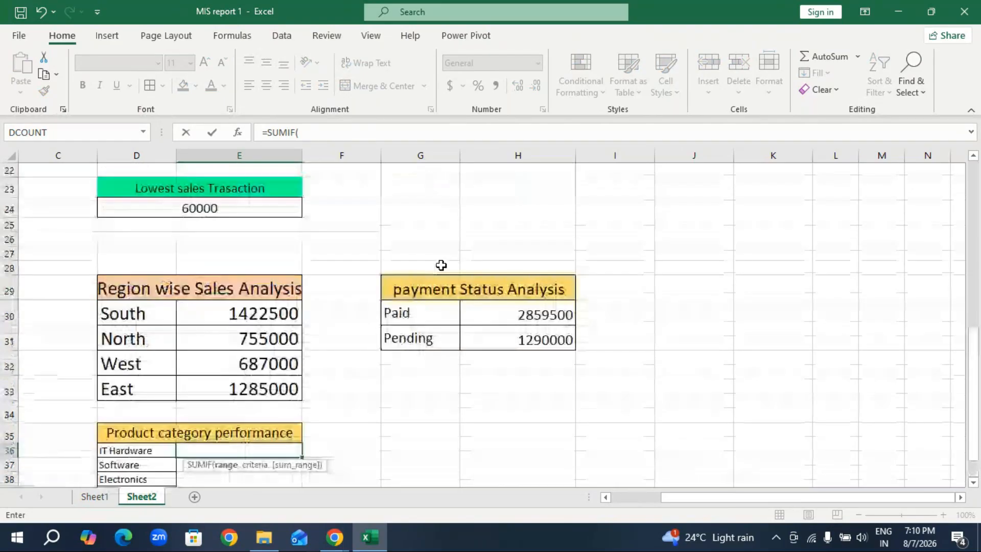
scroll(440, 265, "up", 5)
scroll(441, 265, "up", 3)
left_click(341, 248)
left_click_drag(339, 284, 343, 397)
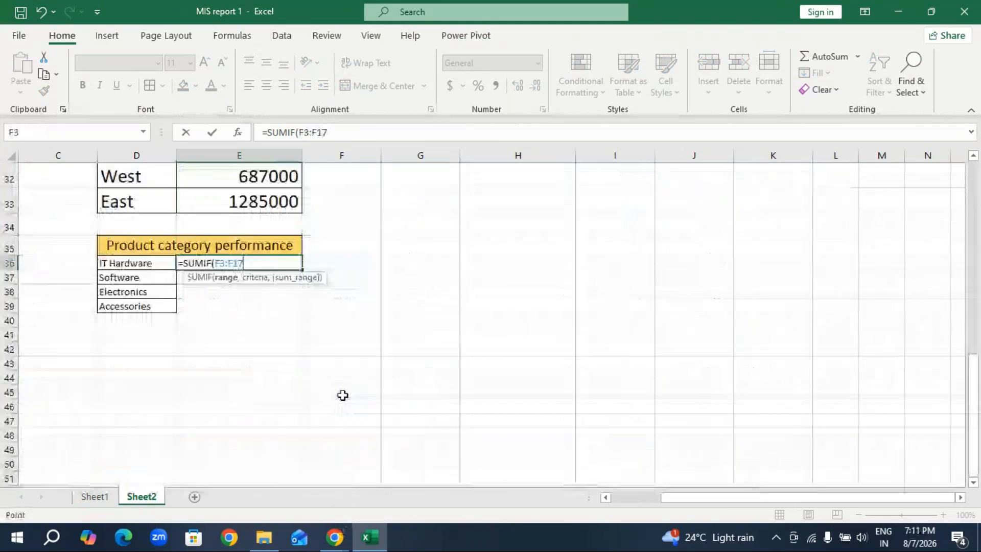
type(",")
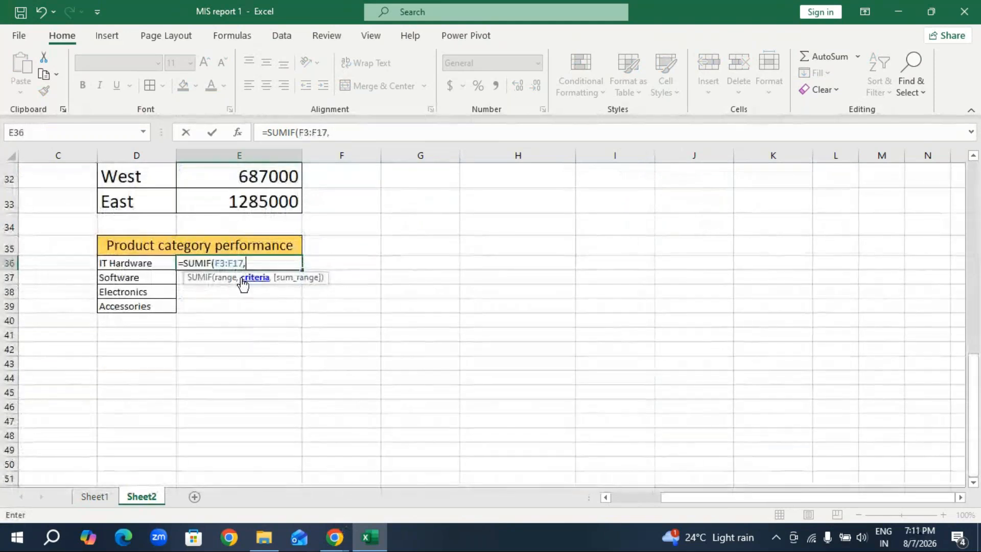
left_click(150, 261)
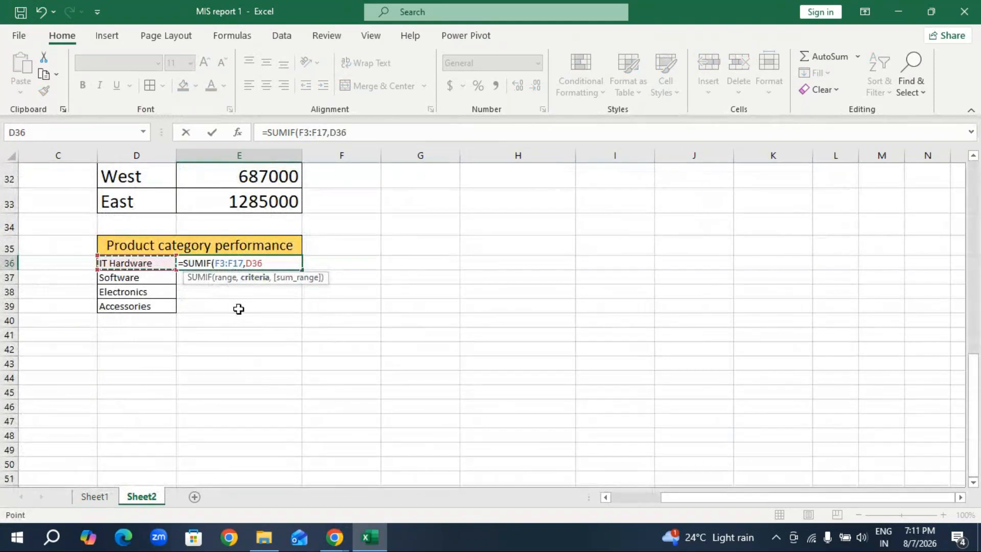
type(",")
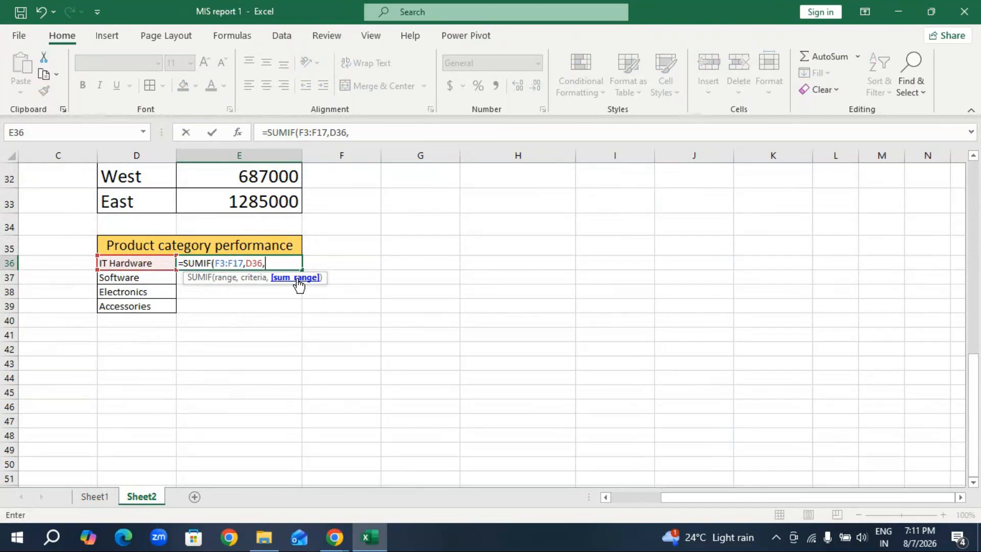
scroll(718, 230, "up", 10)
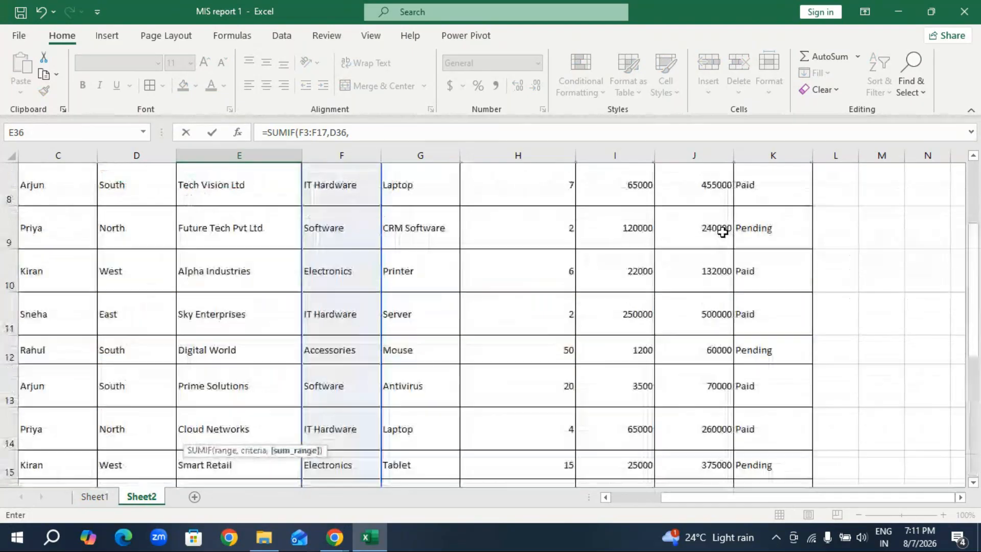
left_click_drag(716, 217, 691, 456)
scroll(495, 389, "down", 7)
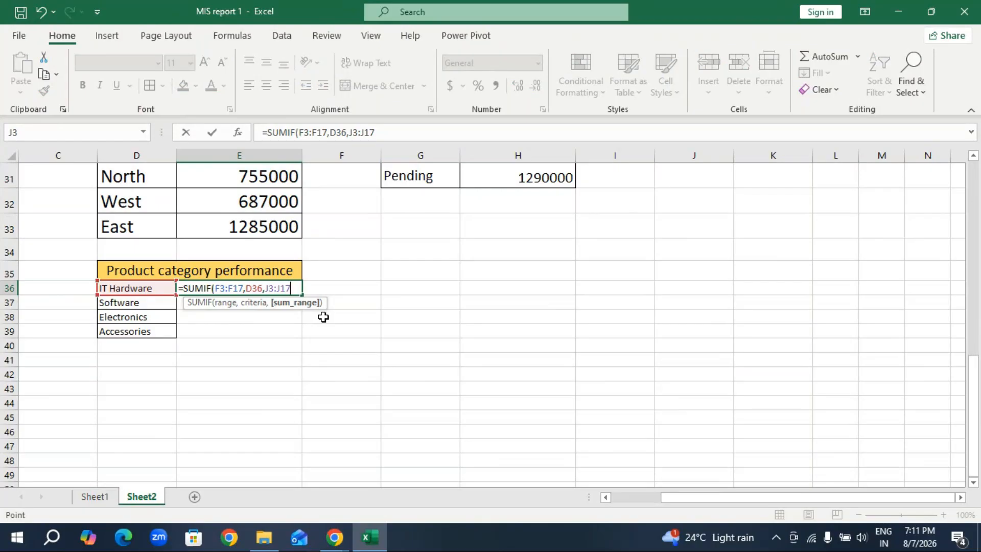
key("Return")
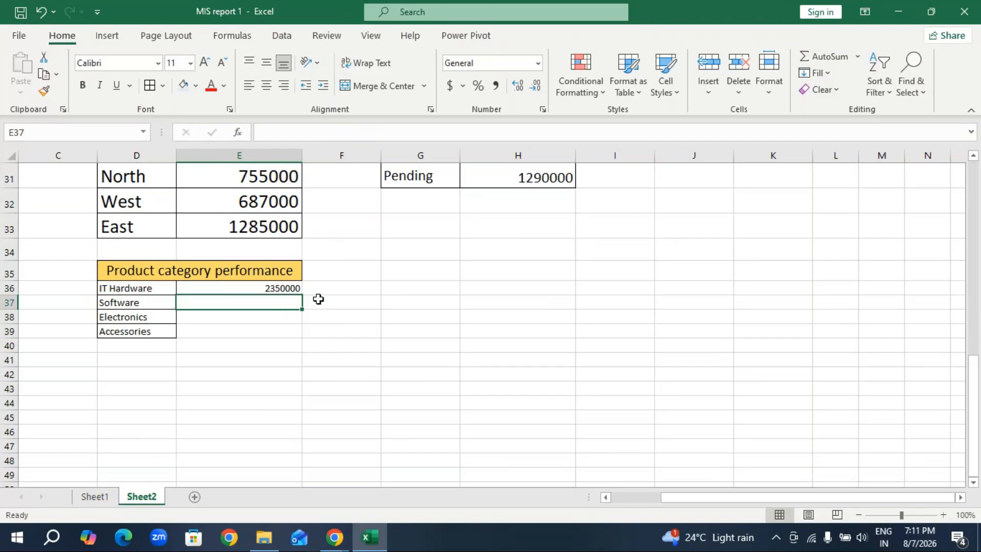
Set the font size of the product category names and totals in D36:E39 to 14 pt.
left_click(263, 288)
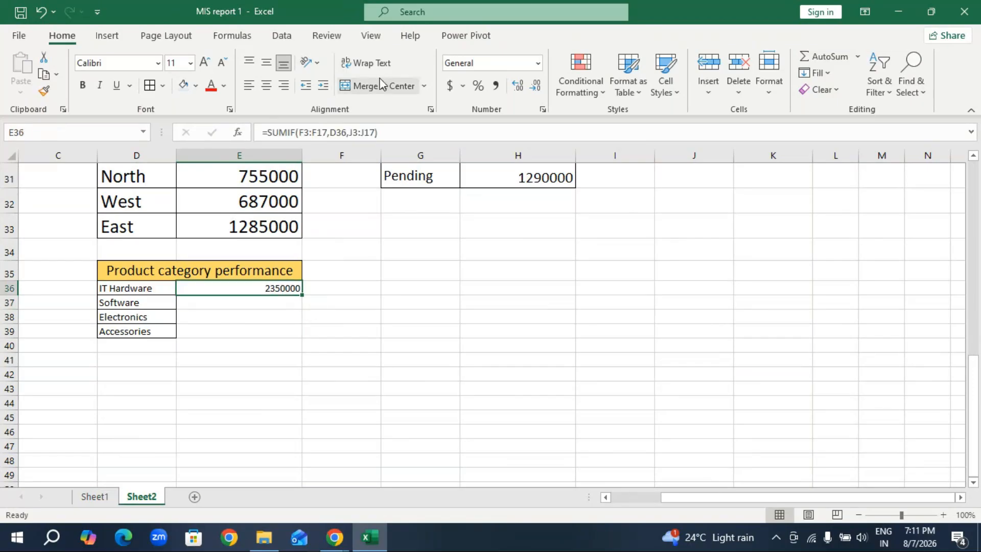
left_click(204, 63)
left_click(204, 62)
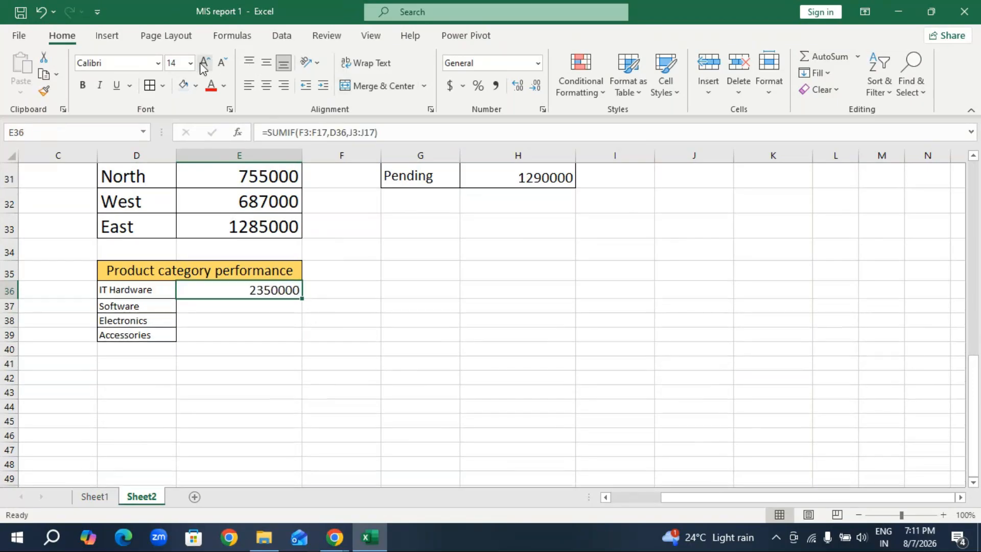
left_click_drag(153, 288, 235, 336)
left_click(205, 63)
left_click(205, 62)
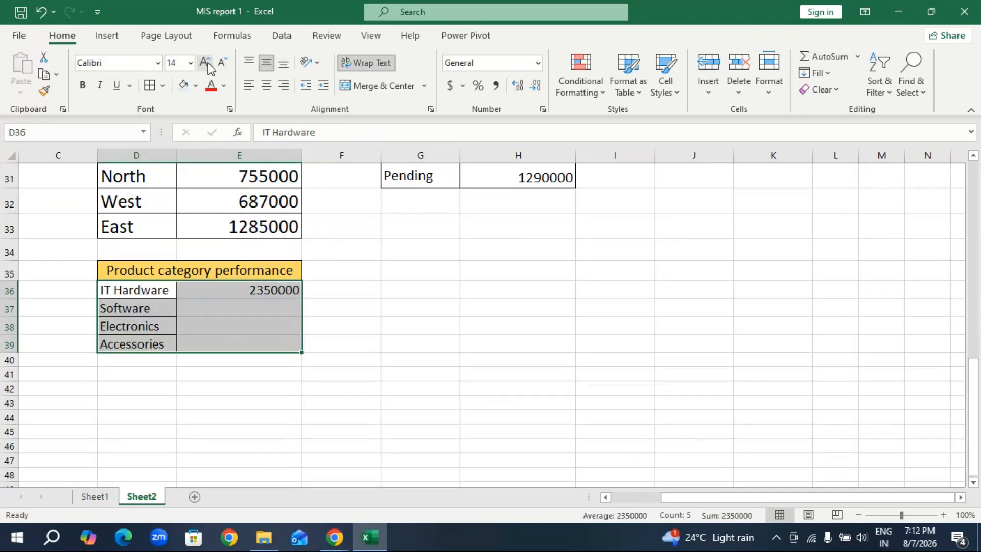
left_click(258, 287)
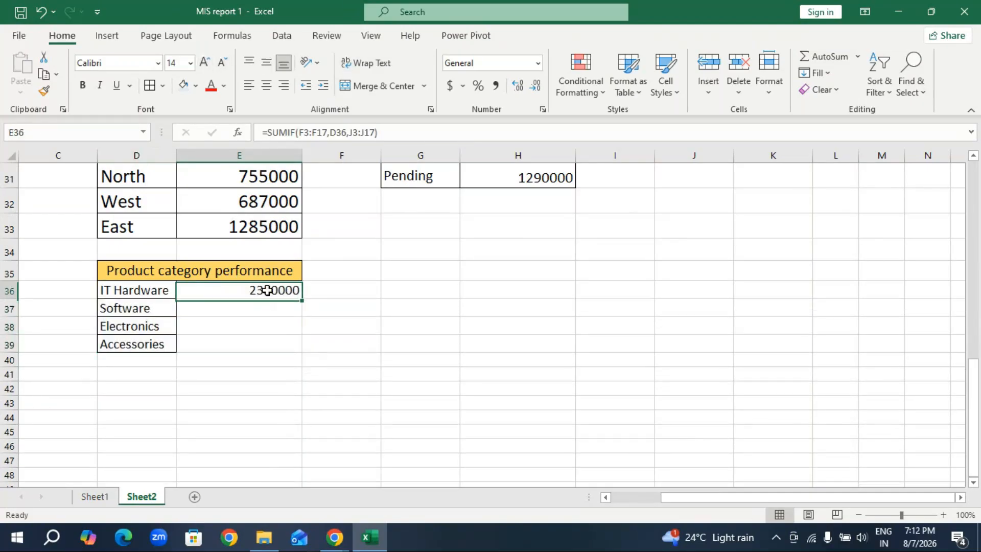
Total the Software sales in E37 with =SUMIF(F3:F17,D37,J3:J17), using the Product Category and Sales Amount columns.
left_click(289, 310)
type("=sumif")
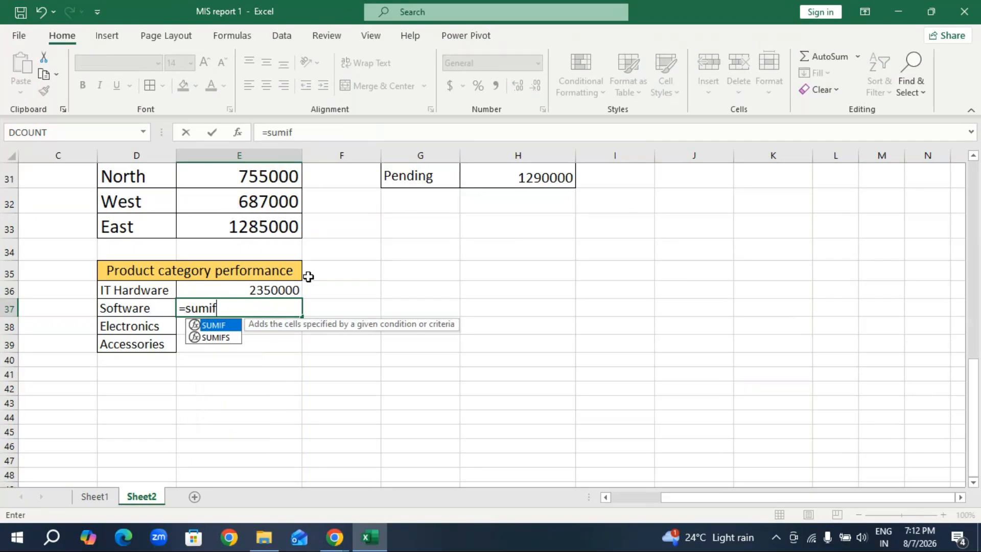
key("Tab")
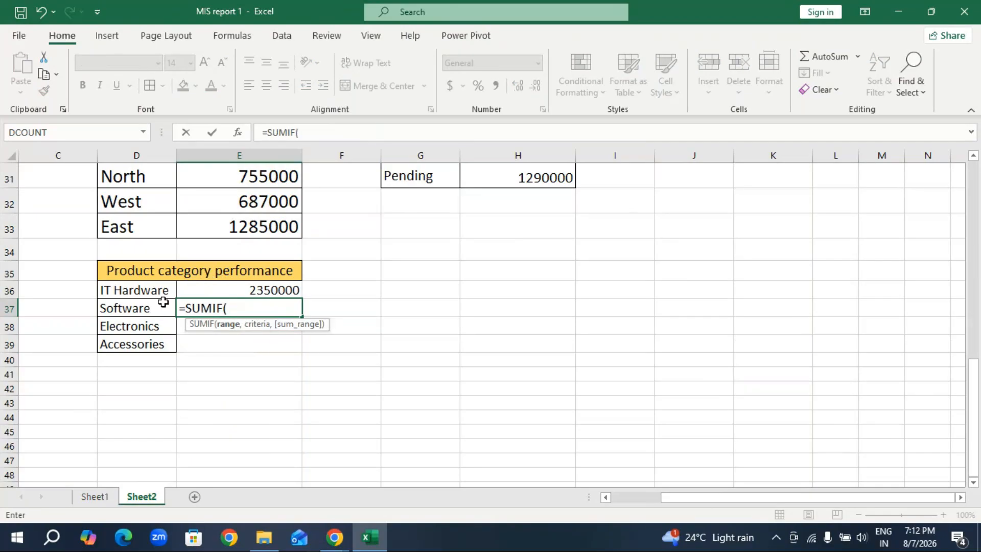
scroll(312, 337, "up", 4)
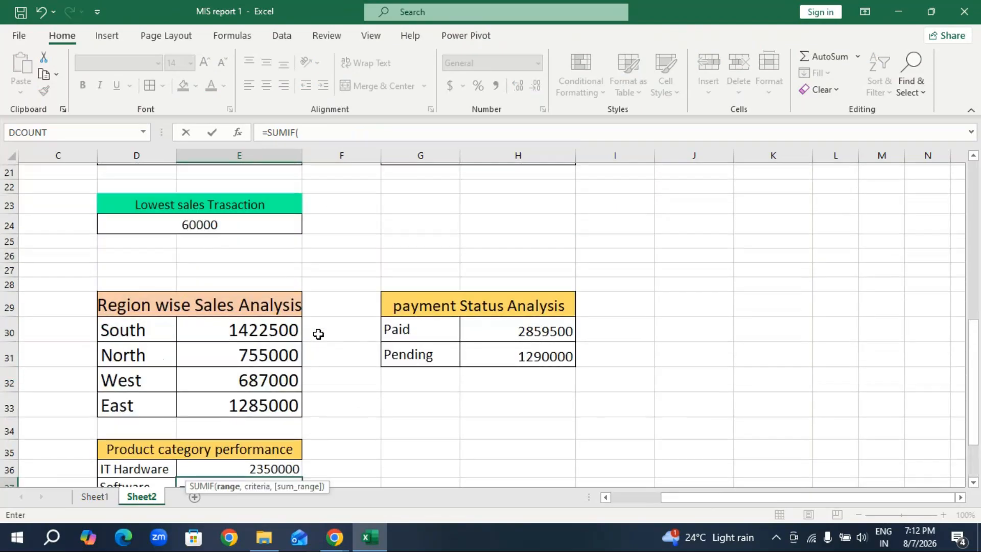
scroll(318, 334, "up", 7)
left_click_drag(348, 240, 348, 425)
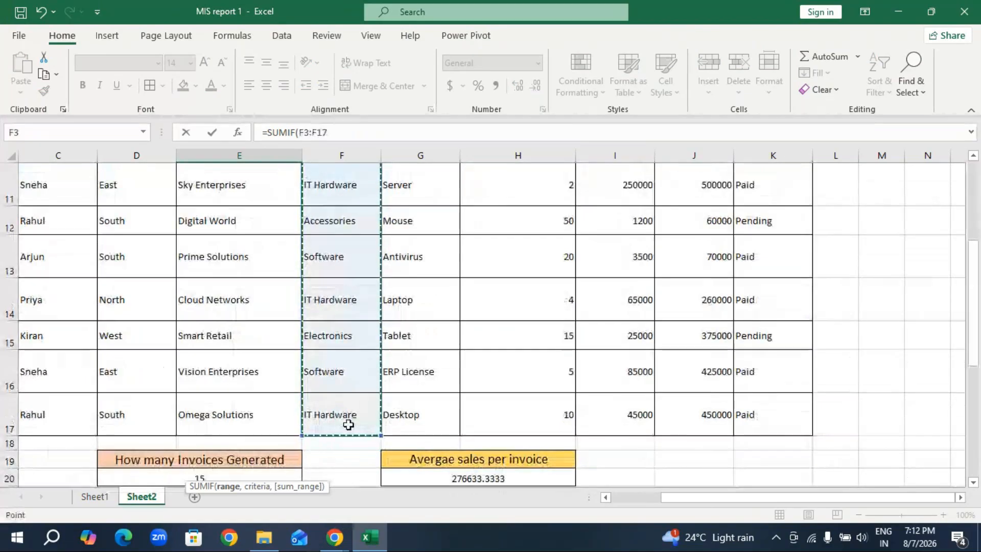
type(",")
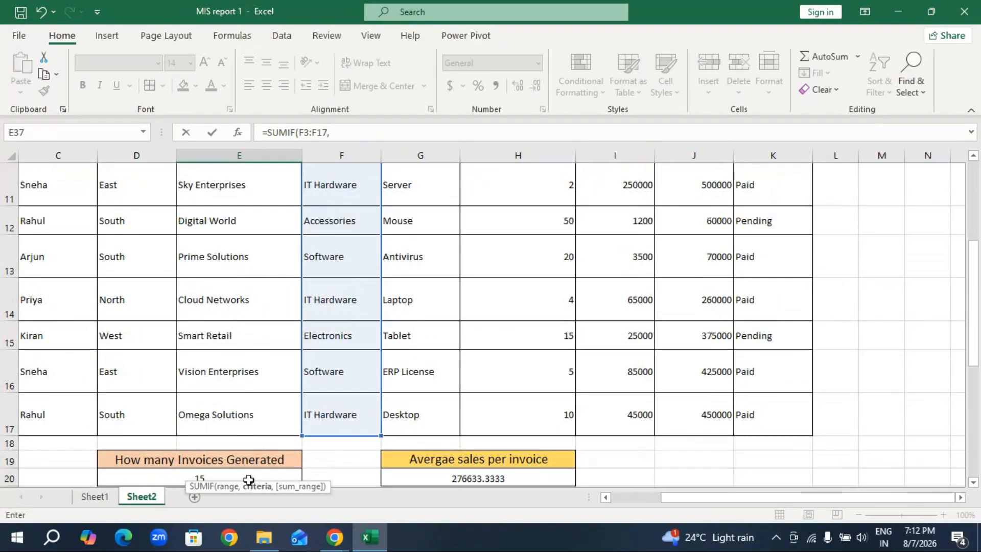
scroll(291, 431, "down", 3)
scroll(291, 432, "down", 2)
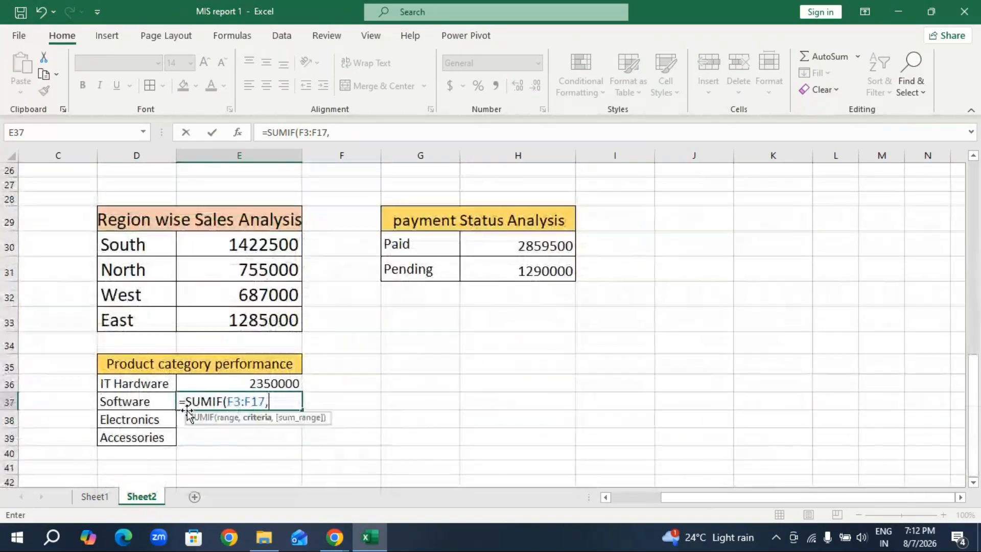
left_click(158, 401)
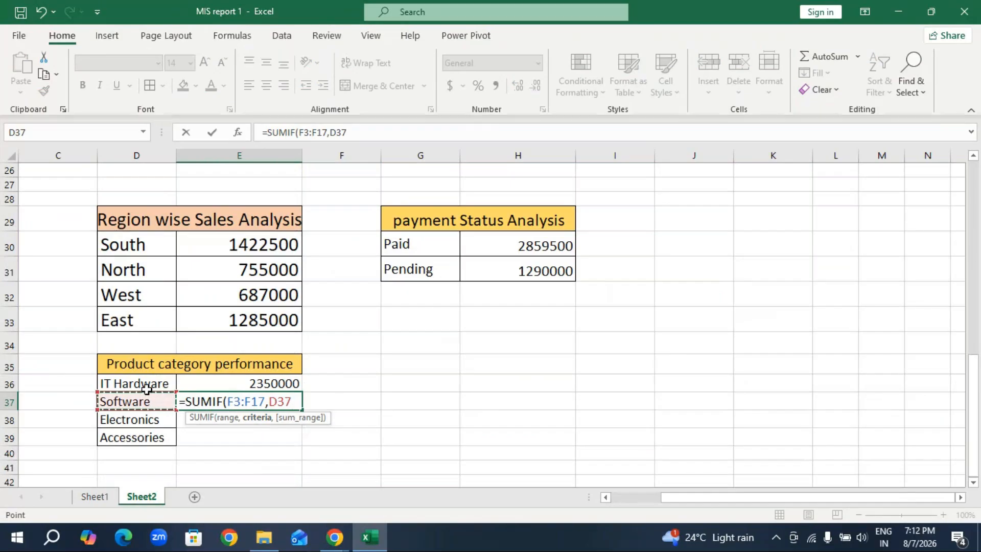
type(",")
scroll(663, 329, "up", 8)
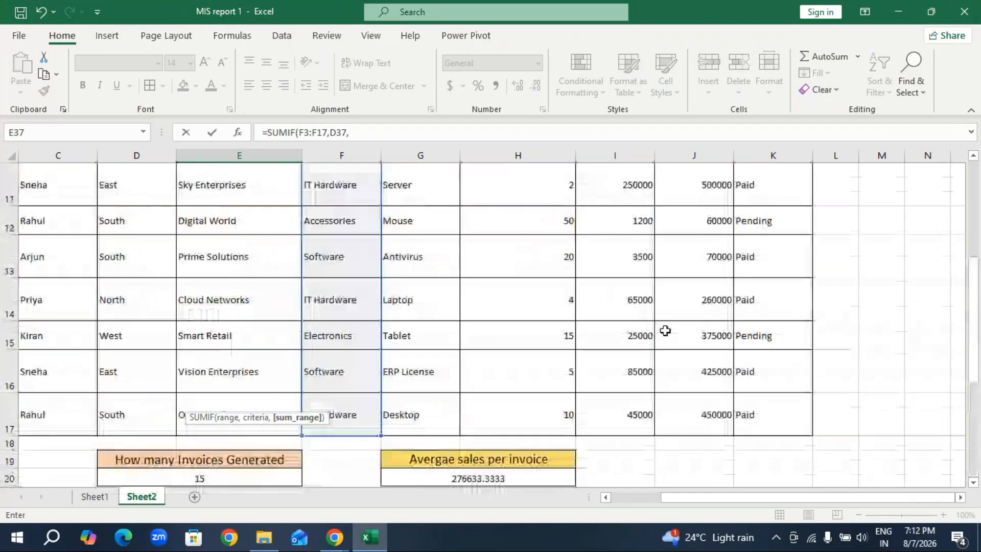
left_click_drag(705, 252, 685, 350)
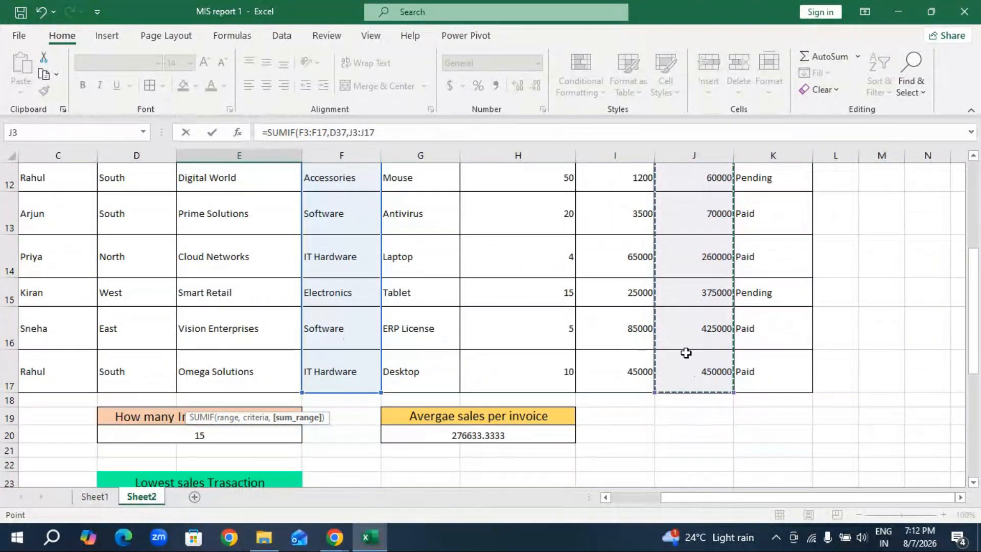
key("Return")
Fill the Software total formula from E37 down to E39 for Electronics and Accessories.
scroll(307, 419, "down", 1)
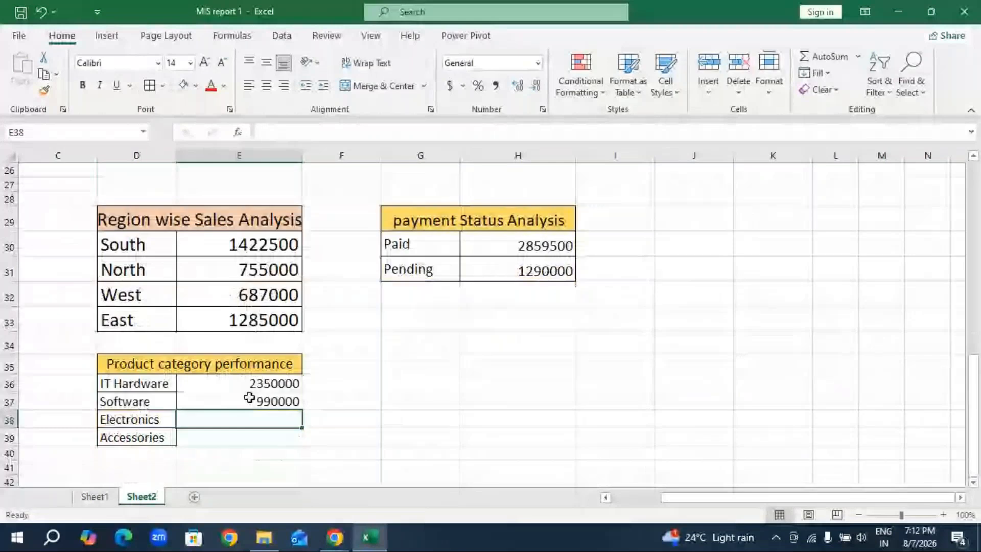
left_click(282, 403)
left_click_drag(302, 410, 301, 446)
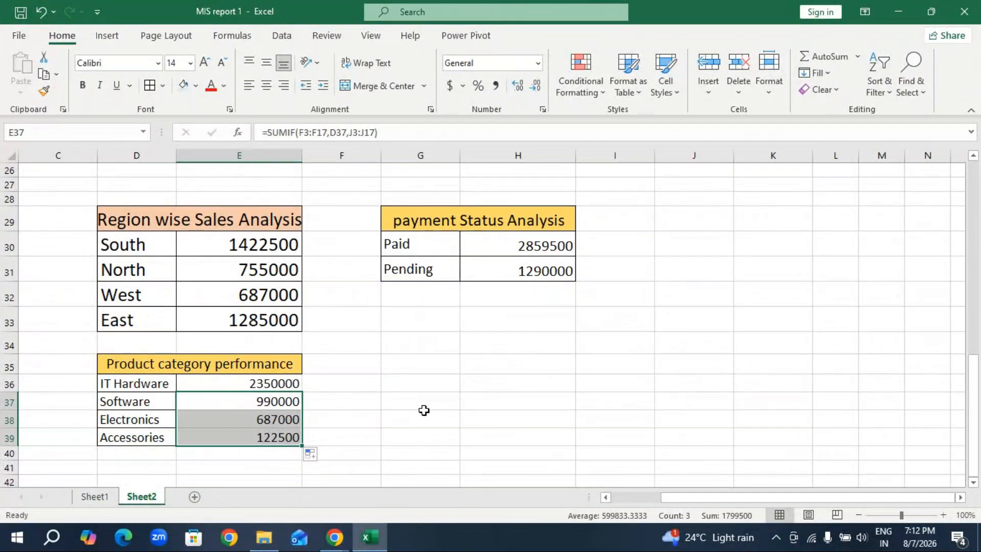
Copy the Quantity Sold heading from H36 on Sheet1 to G35 on Sheet2 and enlarge its font to 16 pt.
left_click(97, 502)
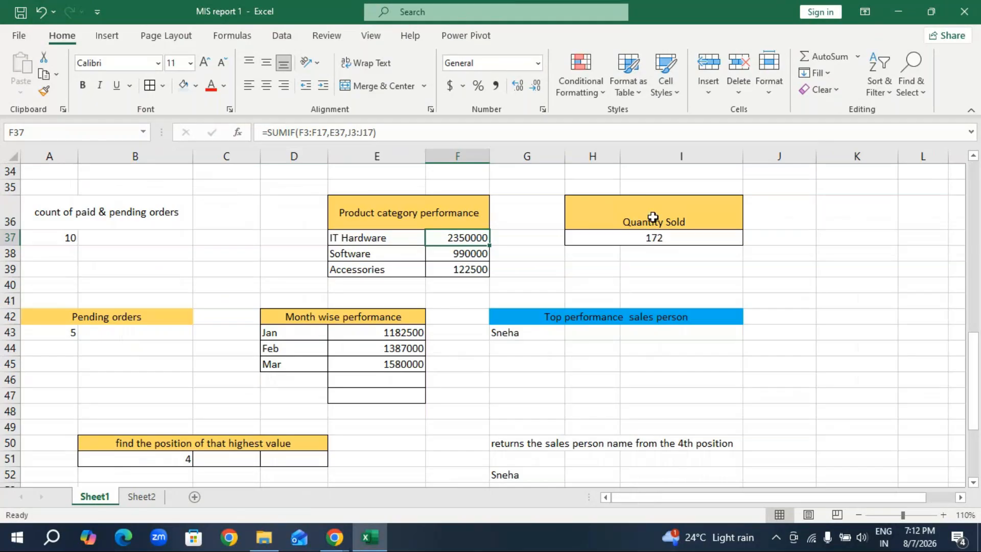
scroll(112, 322, "up", 4)
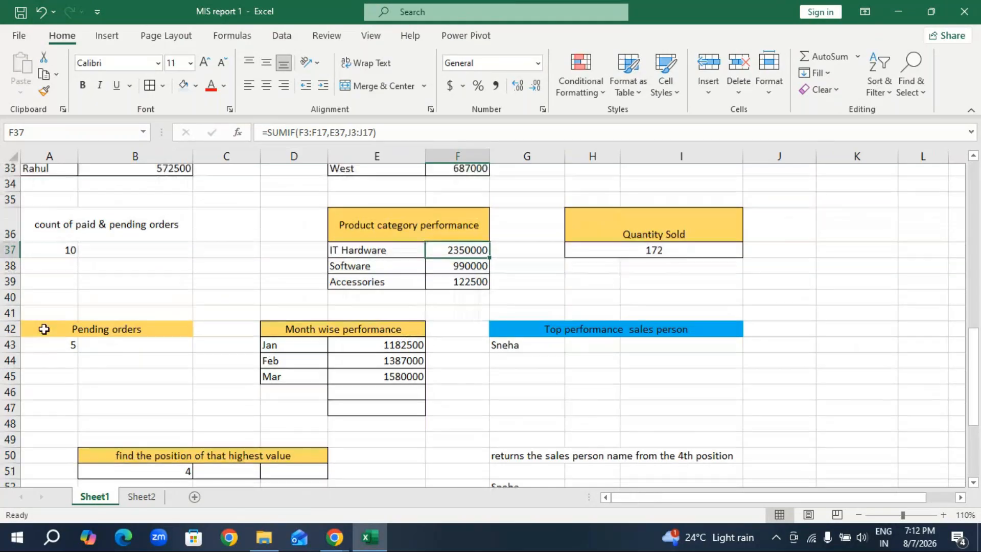
scroll(122, 295, "up", 4)
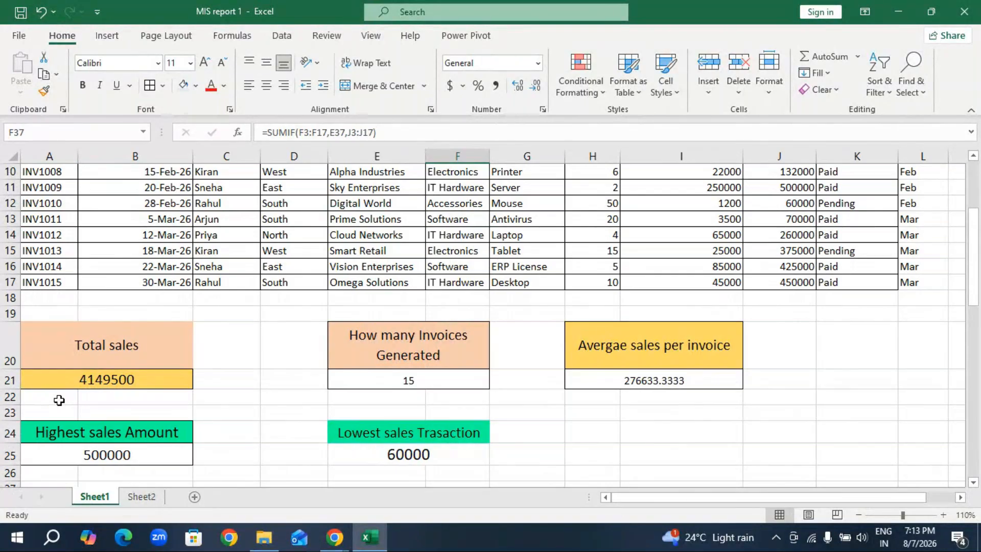
scroll(396, 415, "down", 6)
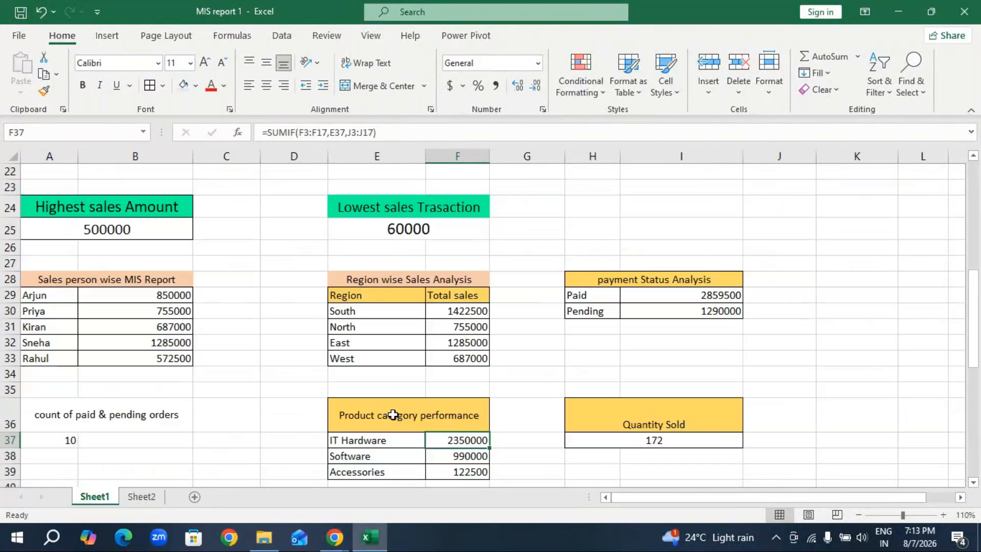
left_click(648, 331)
left_click(661, 296)
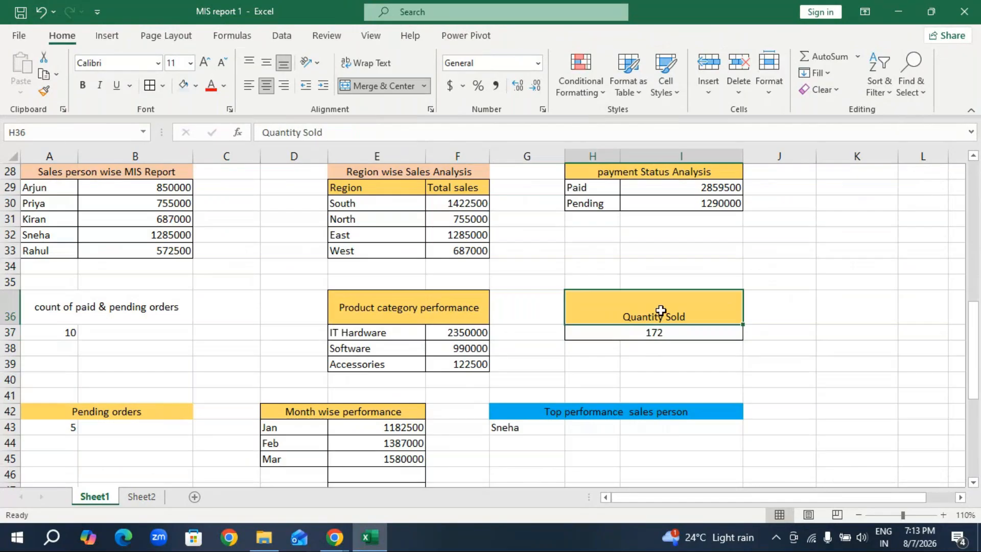
key("ctrl+c")
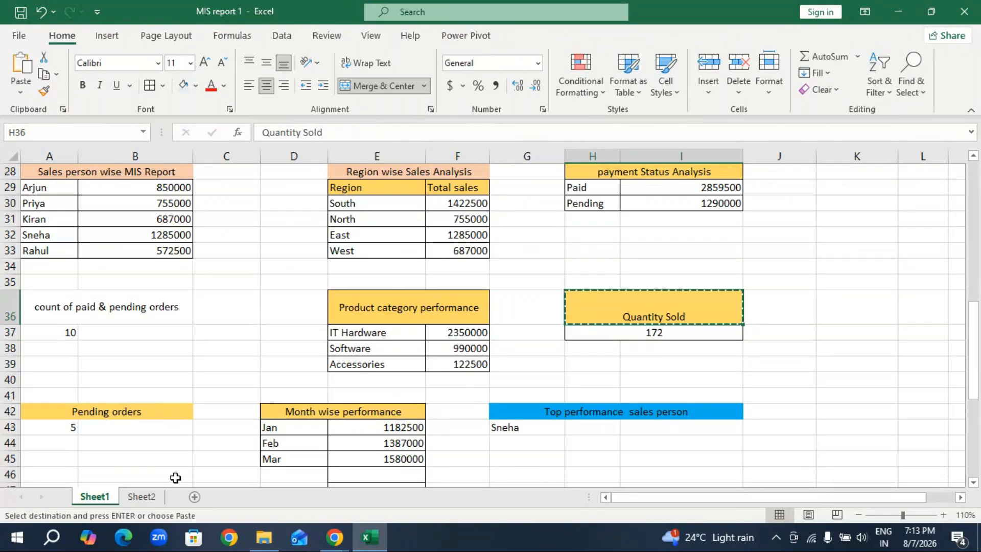
left_click(141, 496)
left_click(457, 364)
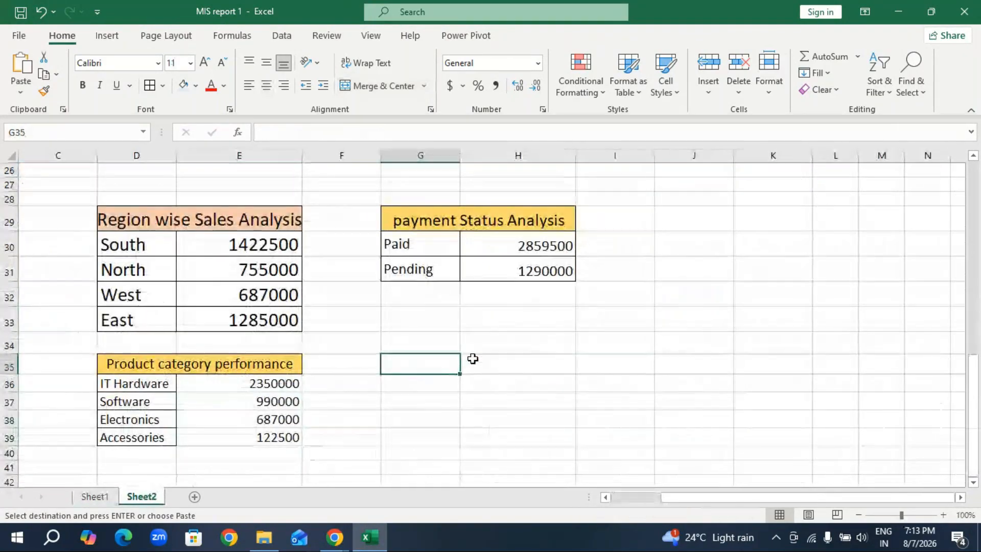
key("ctrl+v")
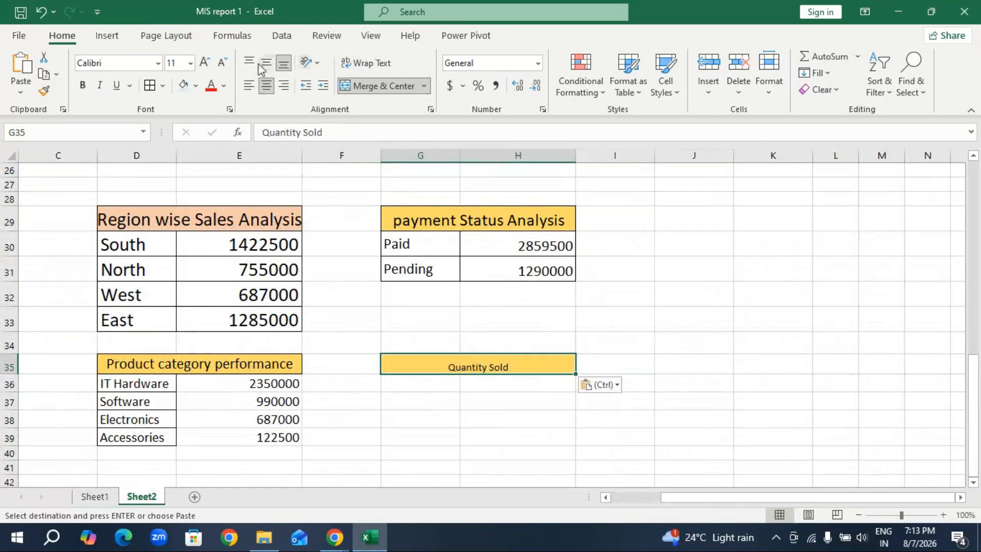
left_click(204, 62)
left_click(204, 62)
left_click(204, 62)
Total the Qty column in G36 under the Quantity Sold heading with =SUM(H3:H17).
left_click(436, 383)
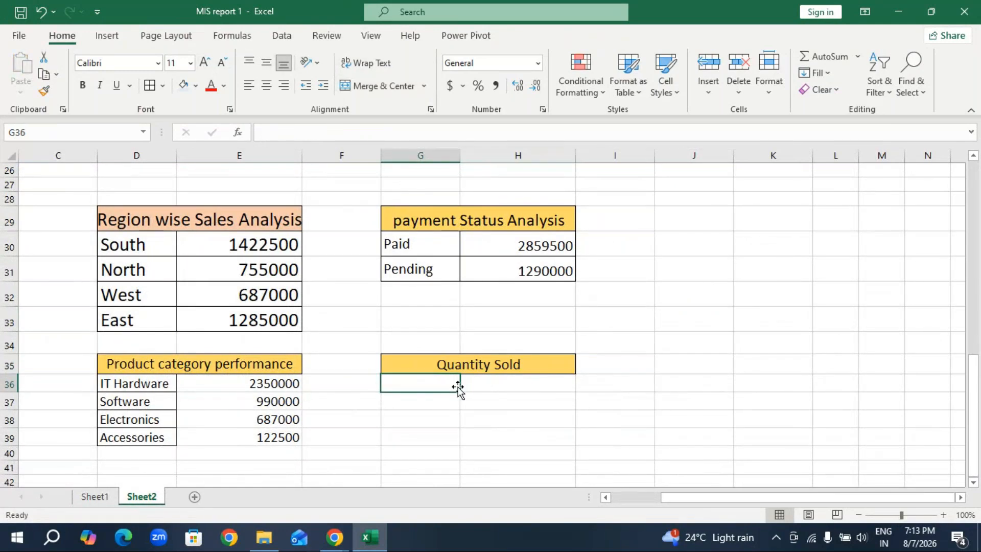
type("=")
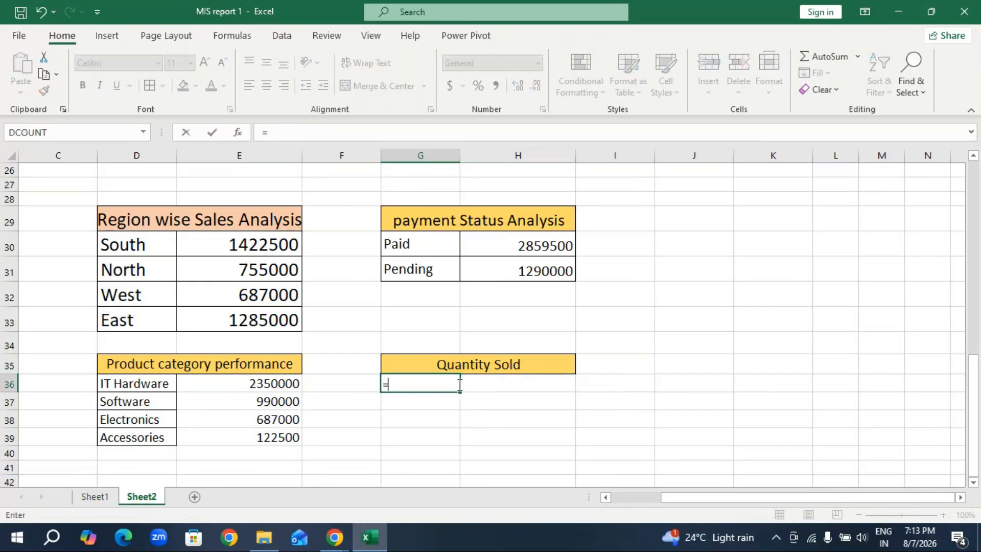
type("sum")
key("Tab")
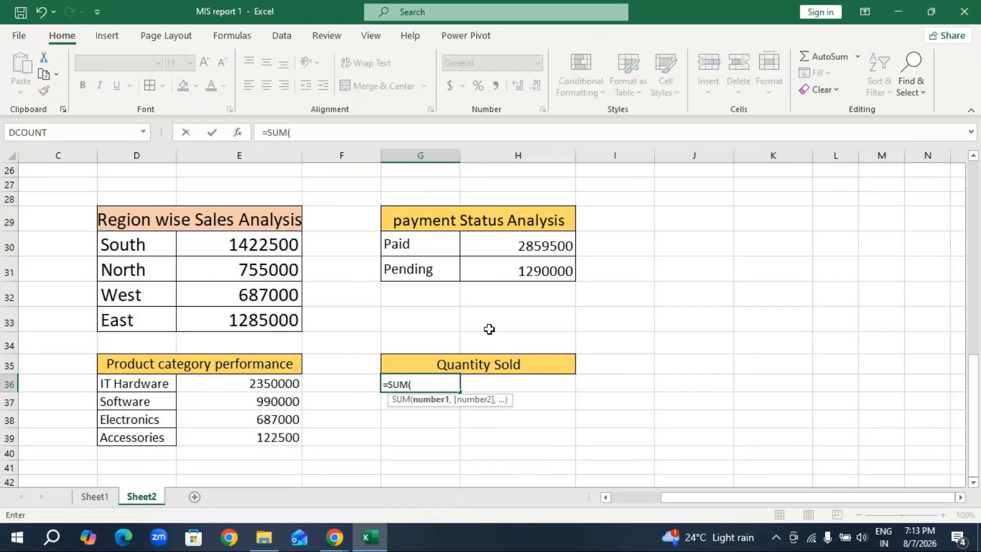
scroll(531, 313, "up", 8)
left_click_drag(551, 241, 531, 547)
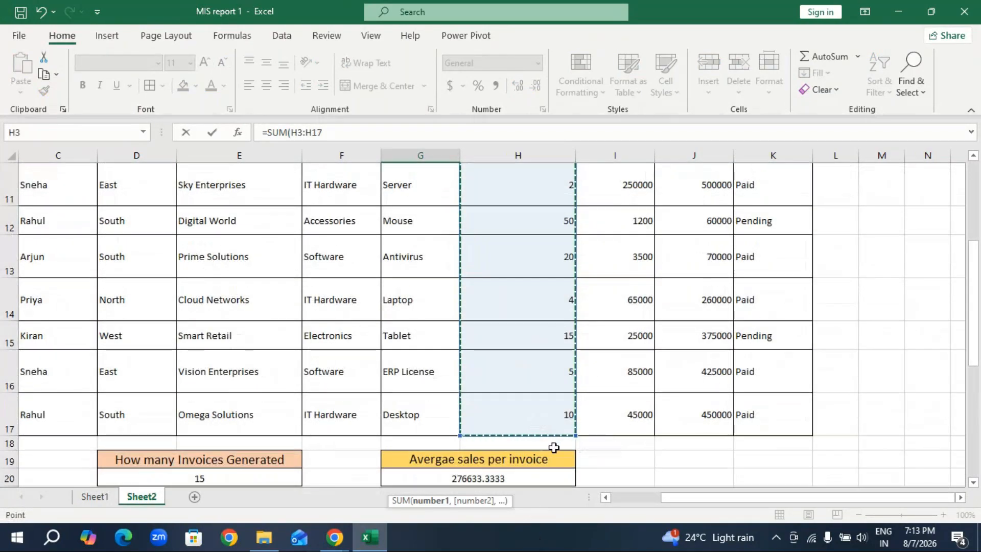
key("Return")
Enlarge the quantity total to 14 pt and merge and center it across G36:H36.
scroll(450, 445, "down", 3)
left_click_drag(452, 292, 537, 292)
left_click(205, 62)
left_click(205, 62)
left_click(370, 86)
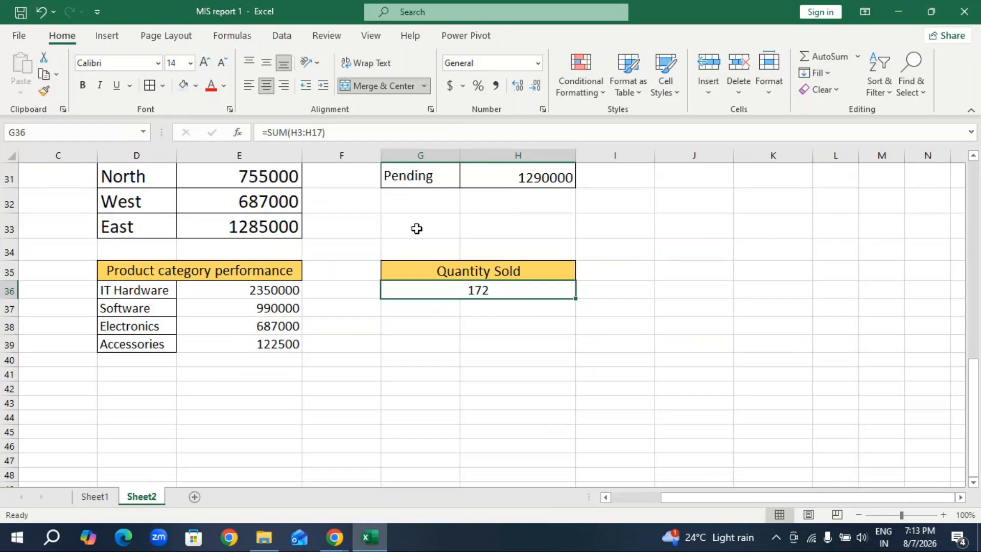
Apply all borders to the Quantity Sold block G35:H36 and the Product category performance table D35:E39.
left_click_drag(470, 271, 477, 292)
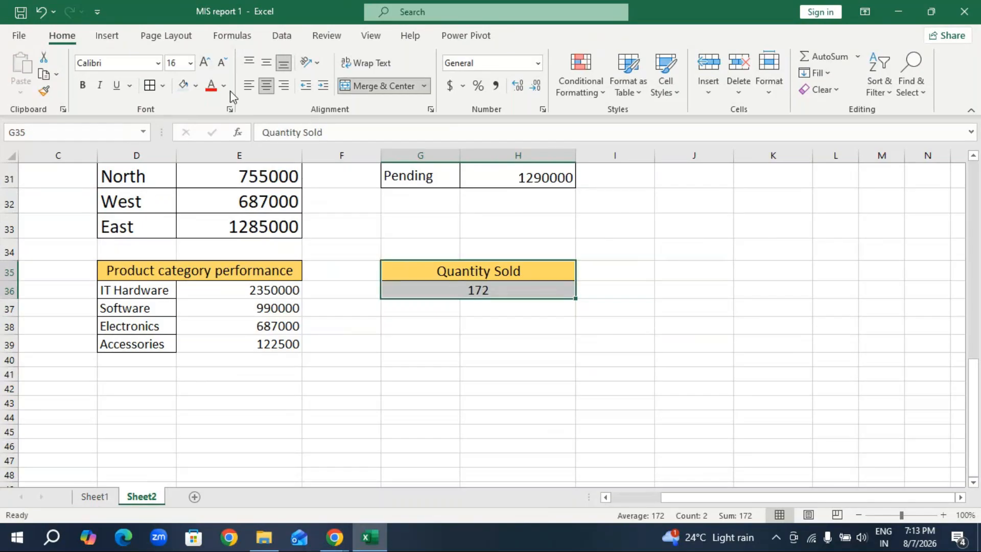
left_click(150, 86)
left_click(462, 404)
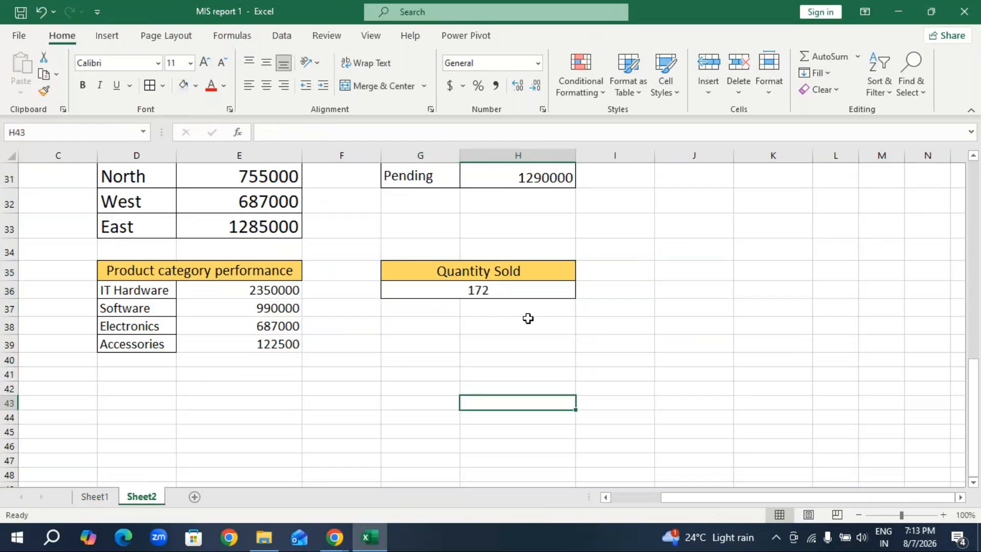
left_click_drag(203, 276, 215, 343)
left_click(150, 85)
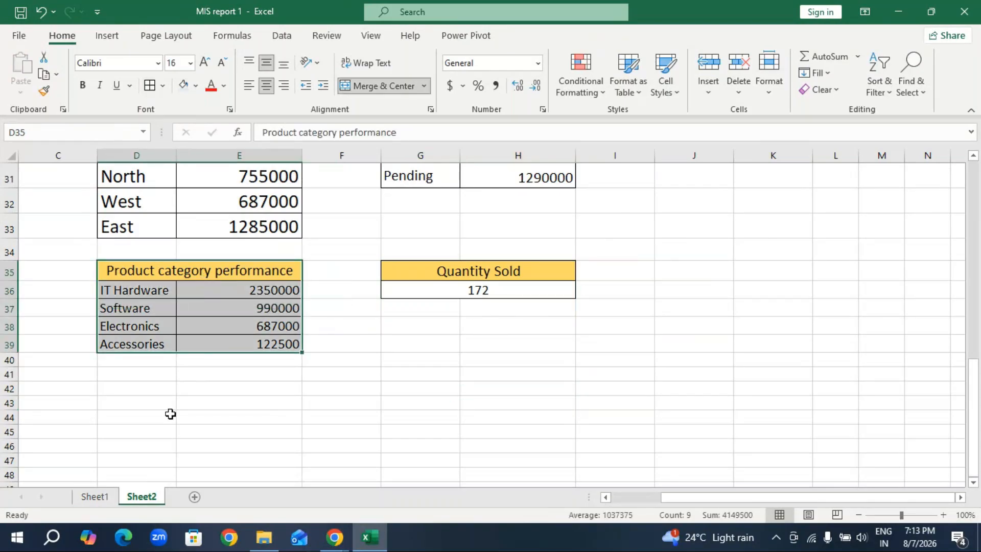
left_click(164, 405)
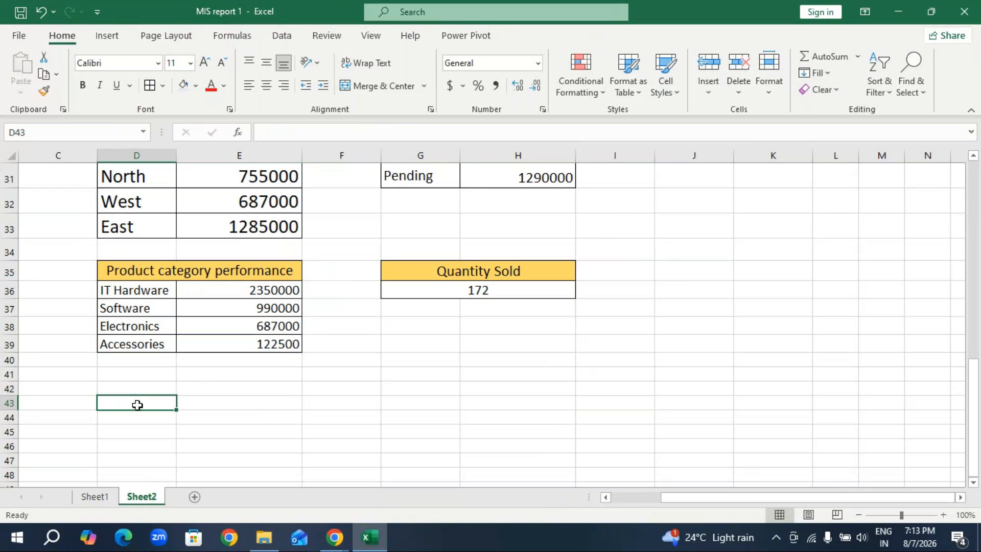
Examine the Pending orders formula in A43 on Sheet1 and the Payment Status column it refers to.
left_click(259, 539)
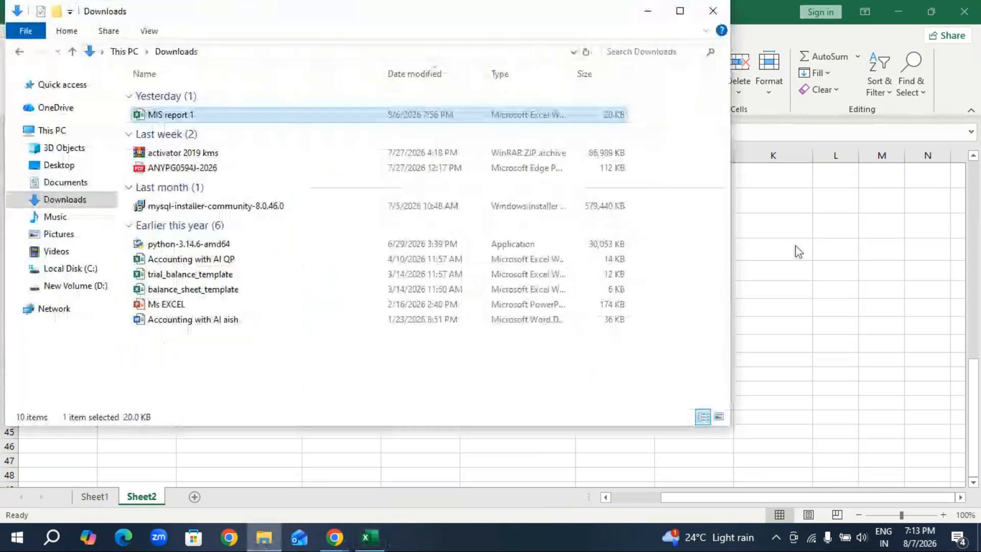
left_click(647, 11)
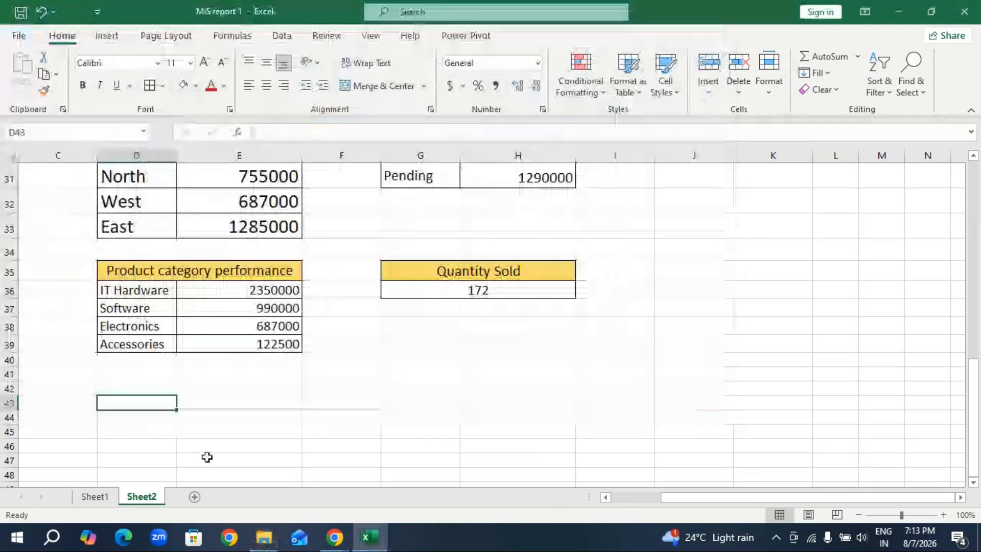
left_click(95, 496)
scroll(171, 408, "down", 1)
scroll(170, 409, "down", 2)
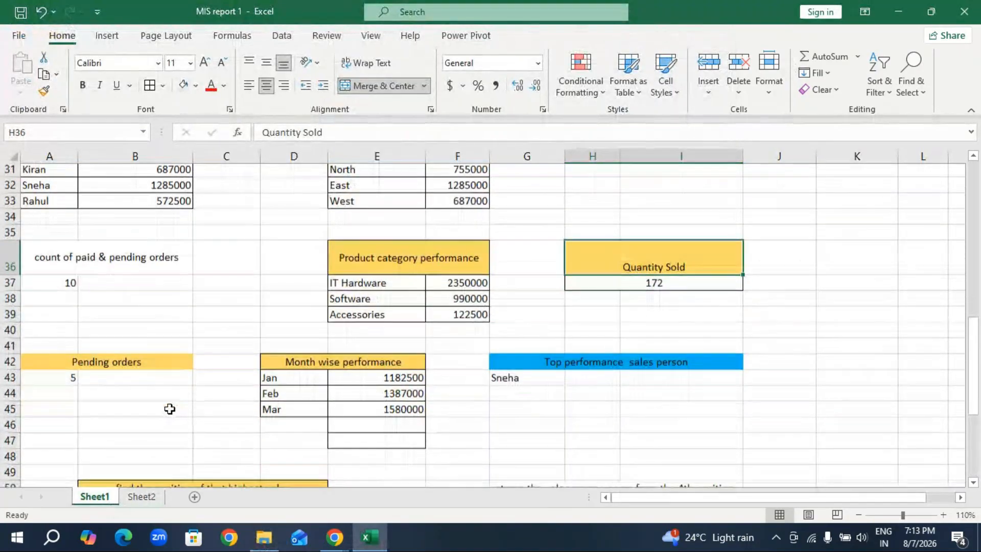
left_click(67, 333)
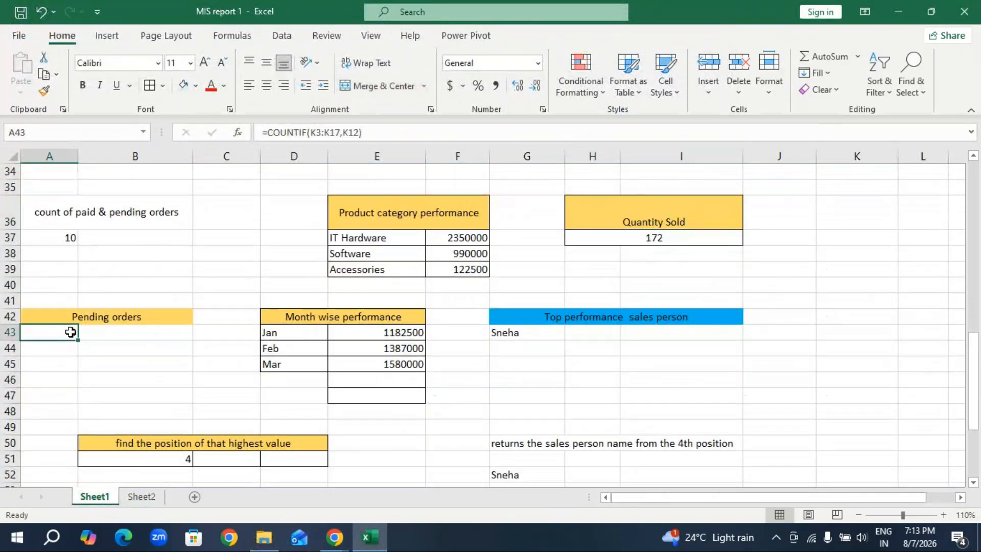
scroll(306, 327, "up", 4)
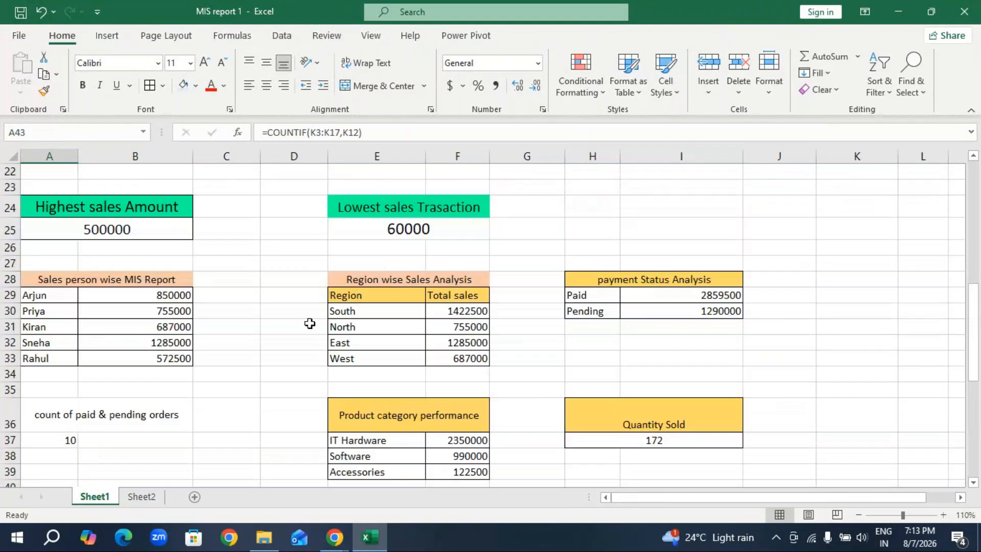
scroll(310, 324, "up", 7)
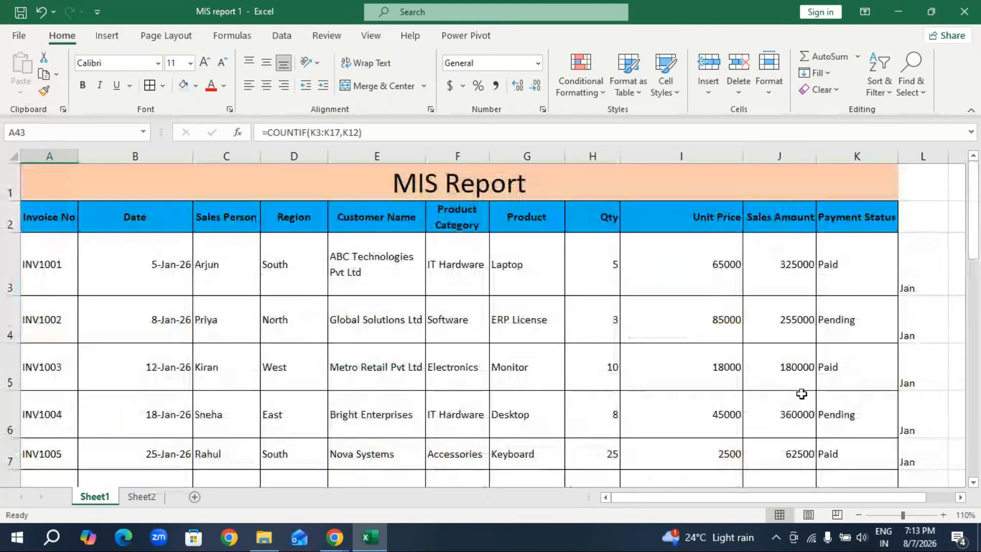
scroll(858, 353, "down", 2)
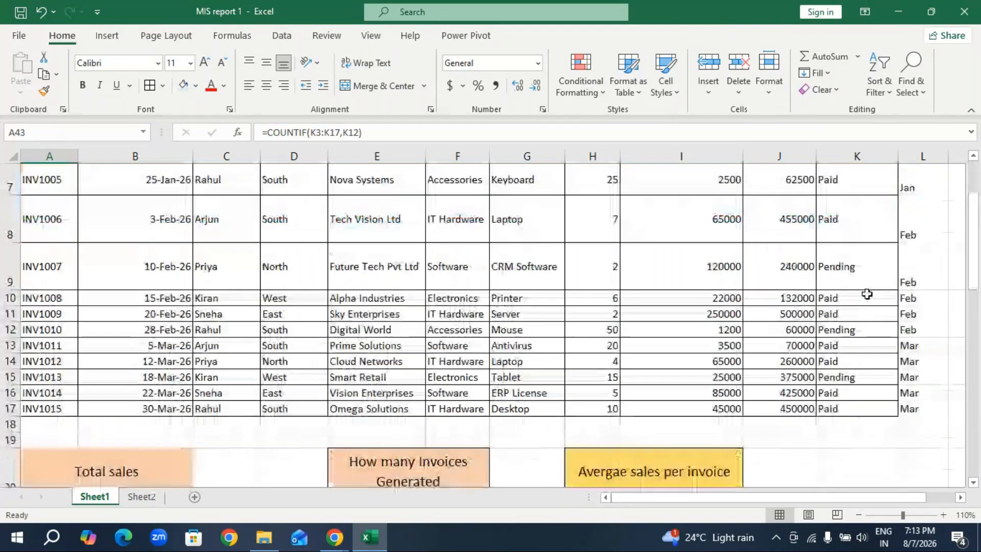
Copy the Pending orders heading from A42 on Sheet1 into D43 on Sheet2 and enlarge it to 14 pt.
scroll(855, 286, "up", 2)
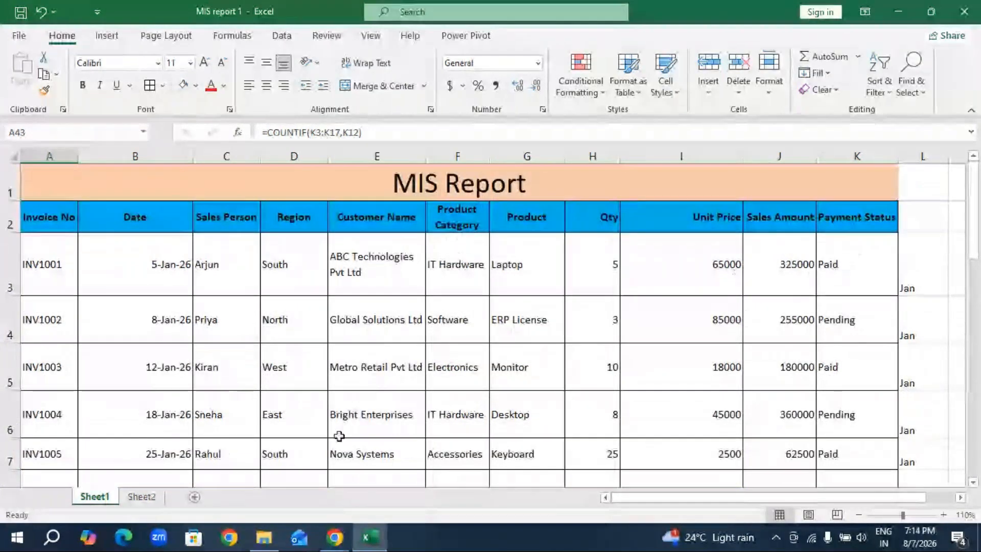
scroll(339, 436, "down", 6)
scroll(138, 403, "down", 2)
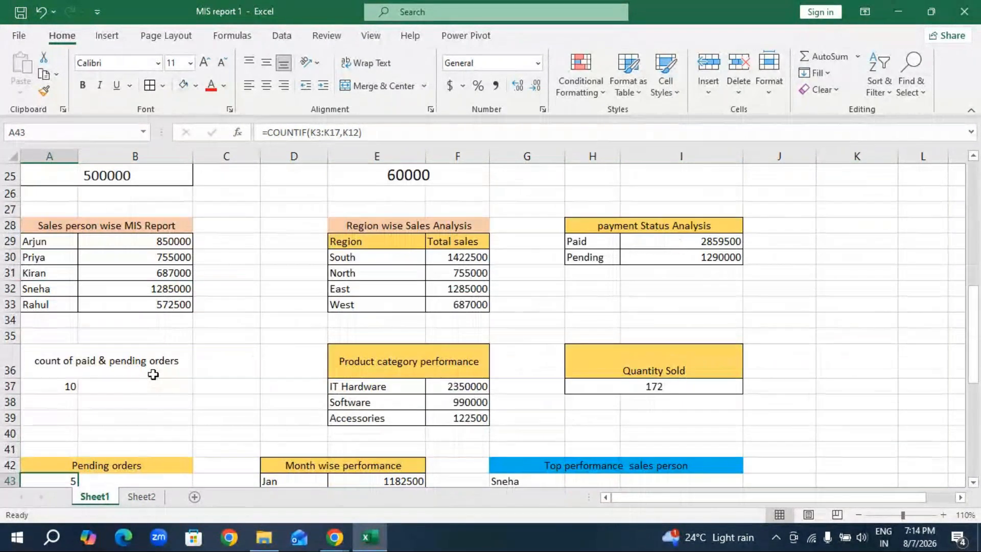
scroll(151, 376, "down", 1)
left_click(115, 411)
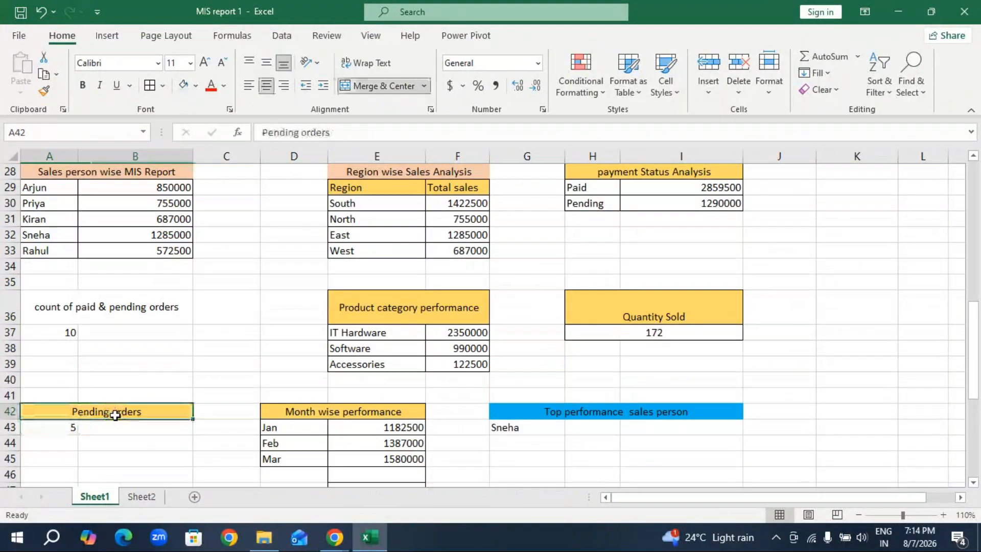
key("ctrl+c")
left_click(141, 496)
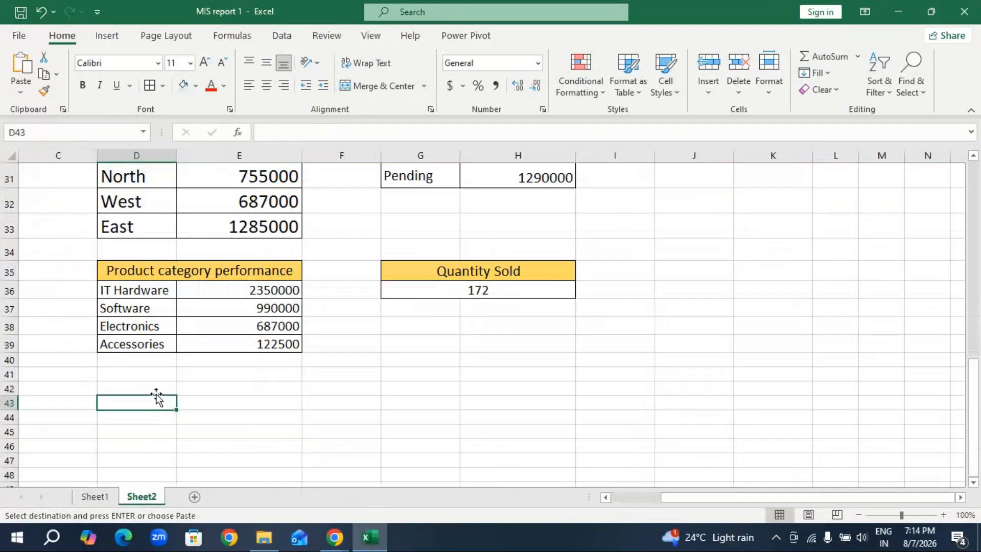
key("ctrl+v")
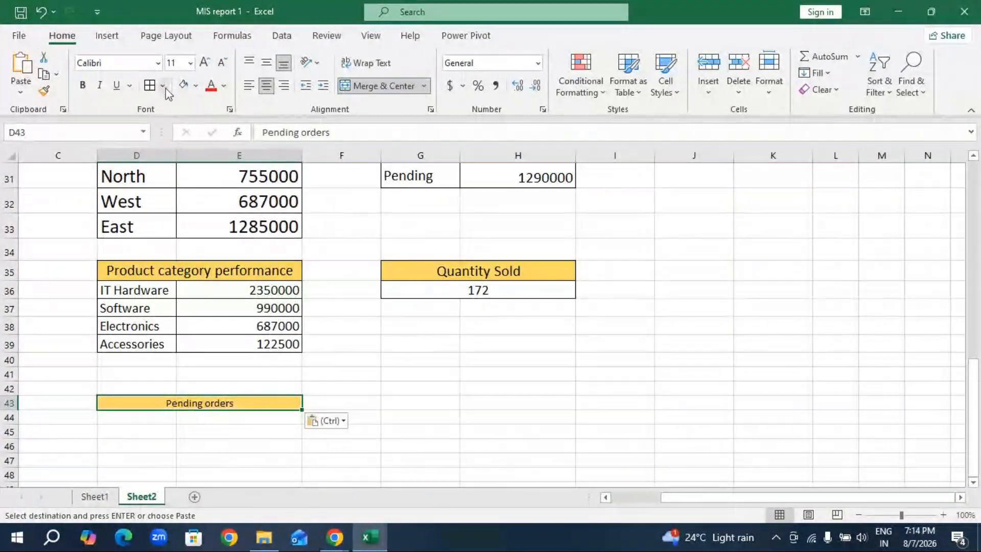
left_click(205, 62)
left_click(205, 62)
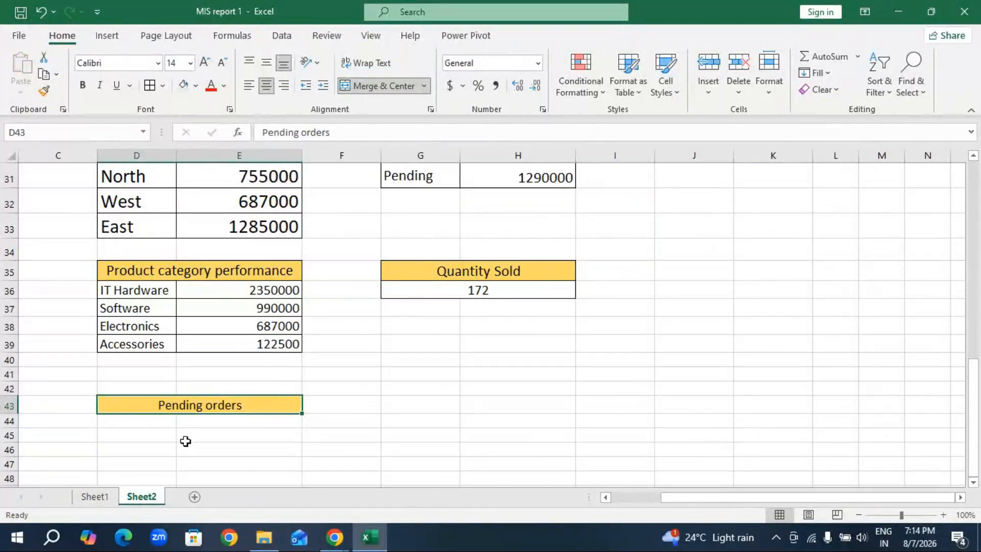
Check the pending count formula in A43 on Sheet1, and merge and center D44:E44 under the Pending orders heading on Sheet2.
scroll(646, 232, "up", 2)
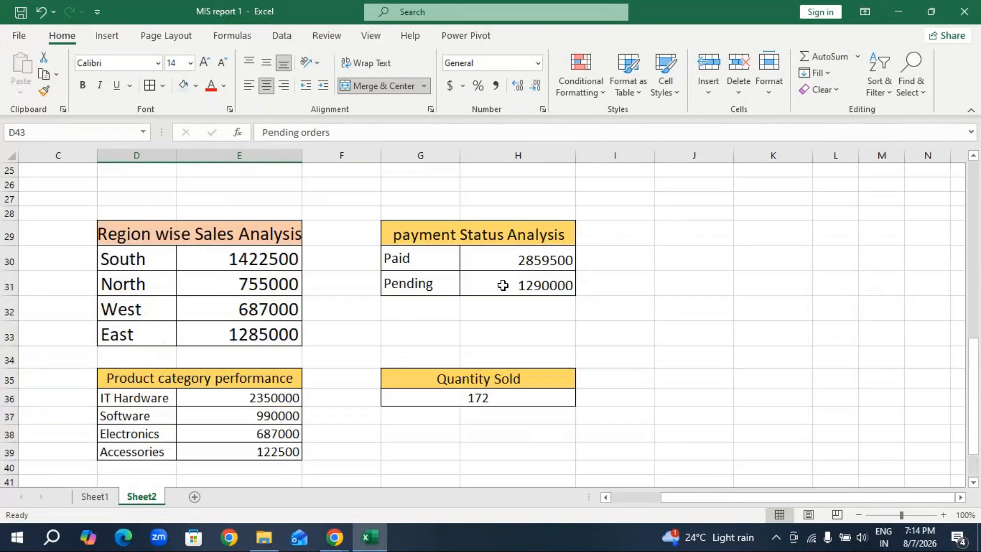
scroll(307, 347, "down", 2)
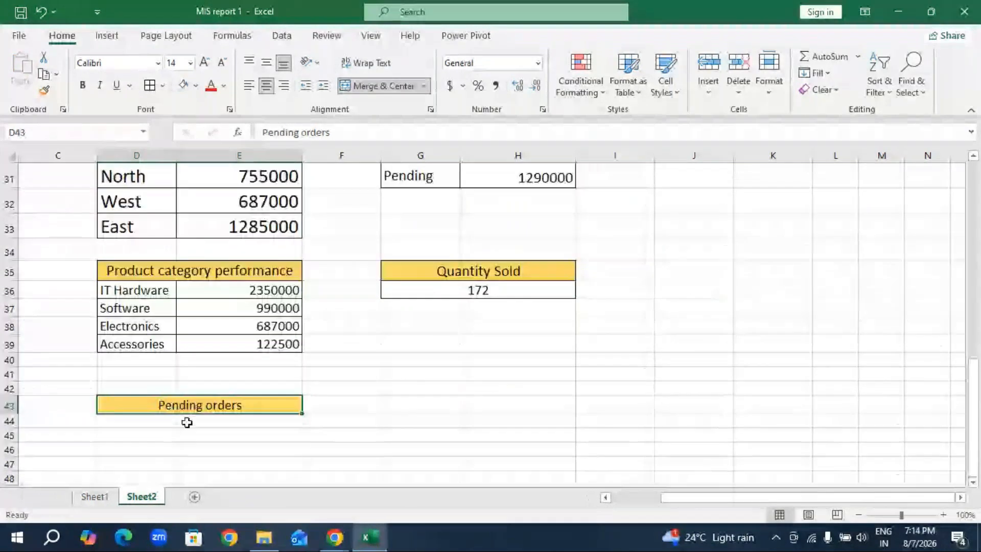
key("Return")
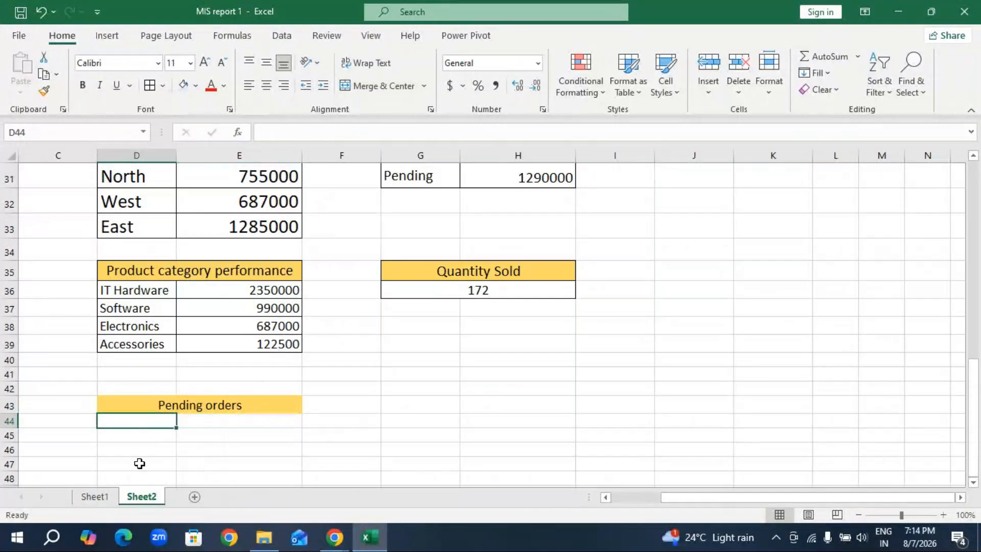
key("ctrl+Page_Up")
left_click(56, 427)
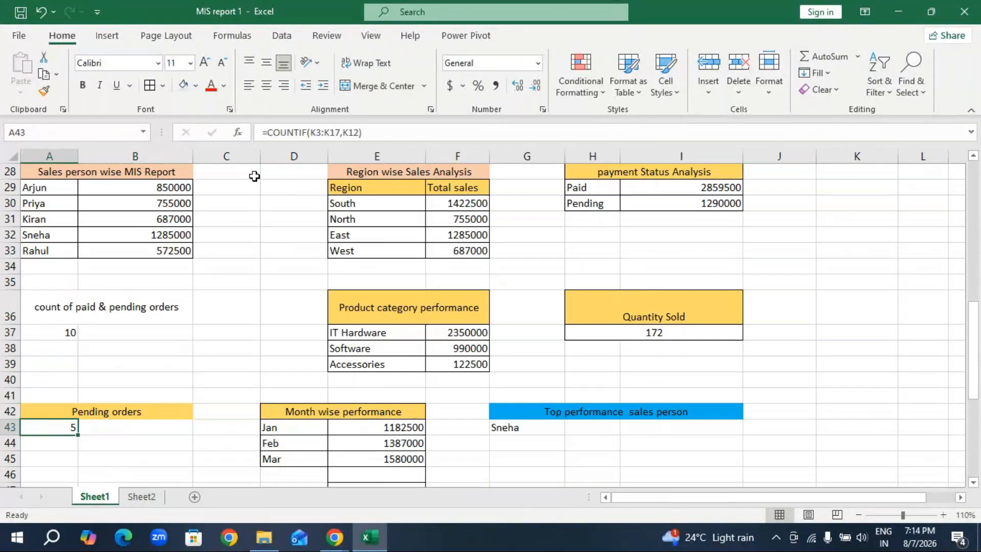
left_click(138, 496)
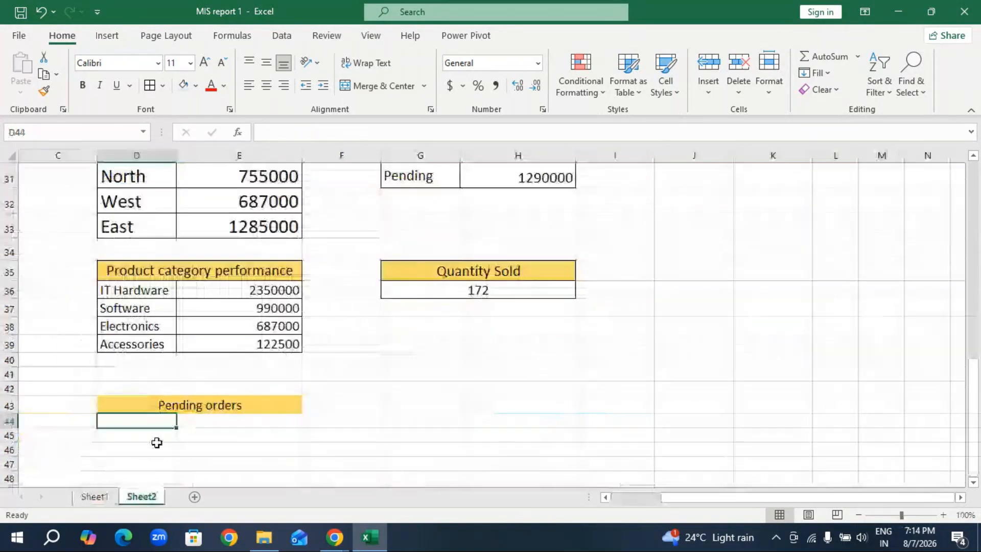
left_click_drag(152, 420, 201, 423)
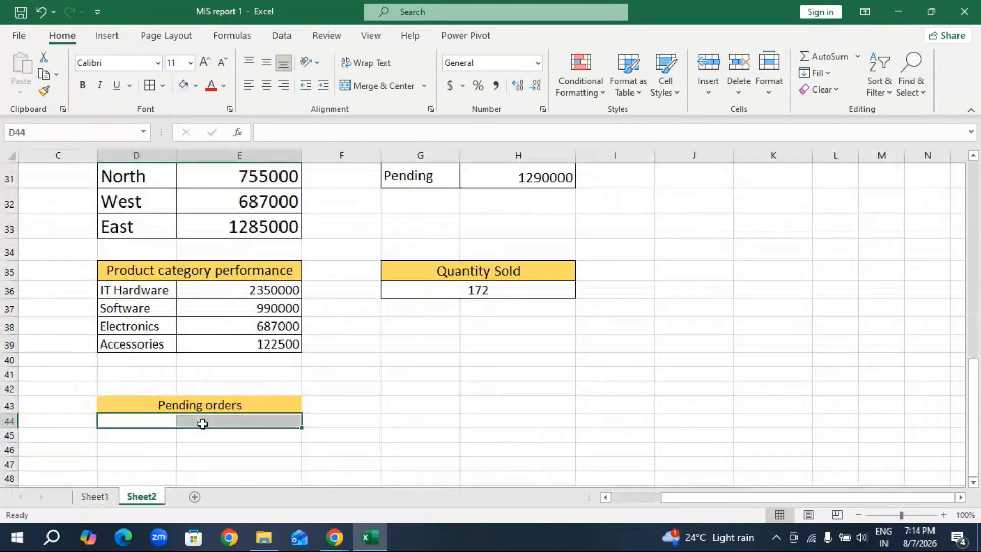
left_click(378, 85)
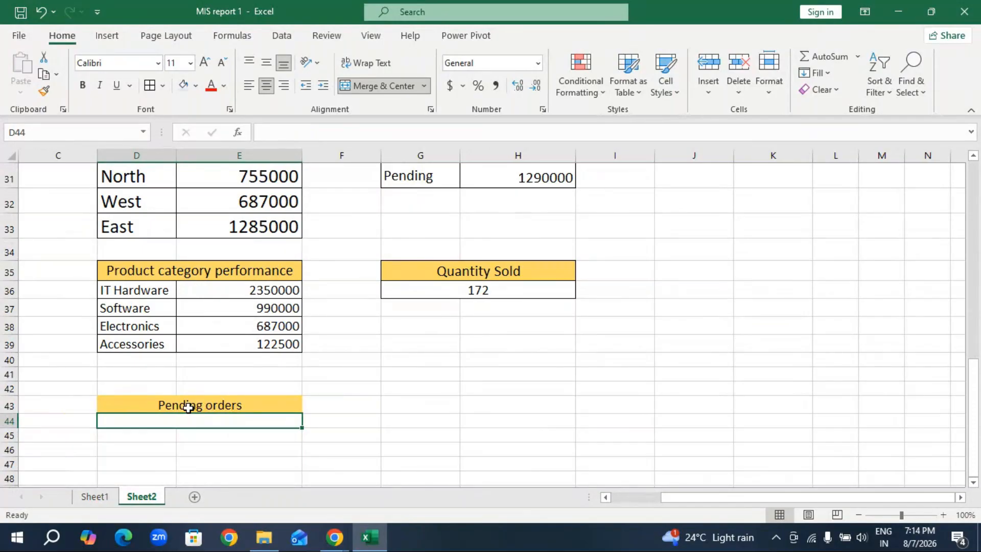
Count the pending entries of the Payment Status column in D44 with =COUNTIF(K3:K17,K9).
type("=")
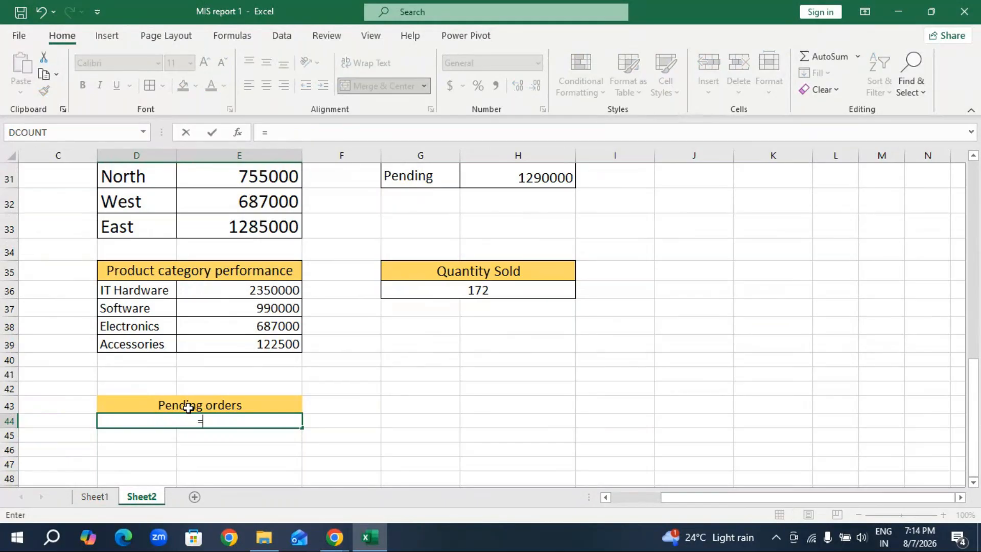
type("countif")
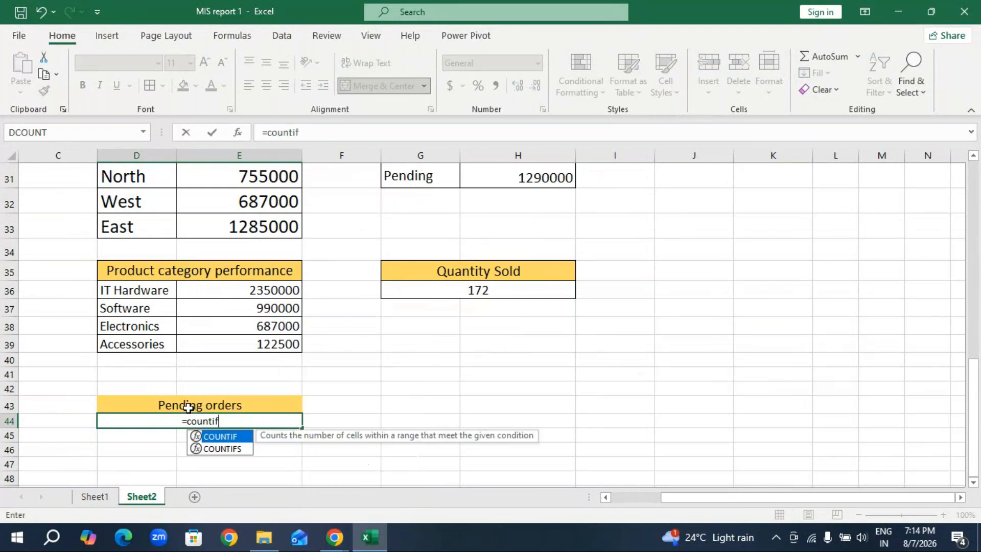
key("Tab")
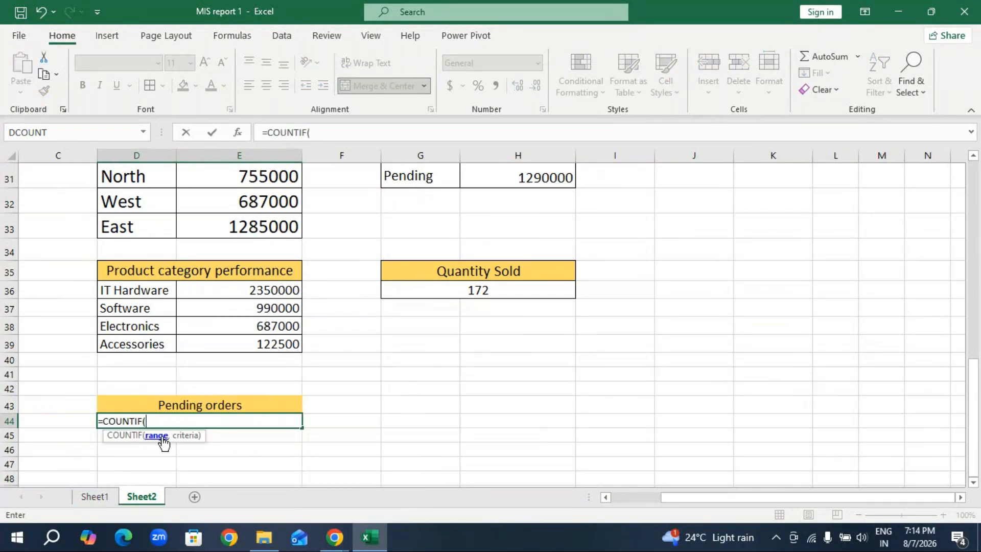
scroll(823, 366, "up", 10)
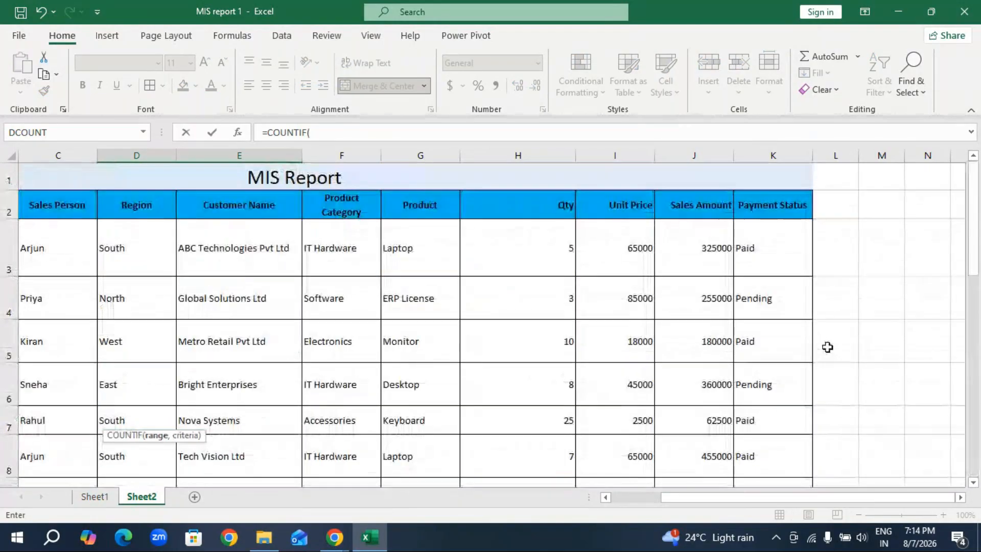
left_click_drag(779, 255, 756, 432)
scroll(257, 378, "down", 9)
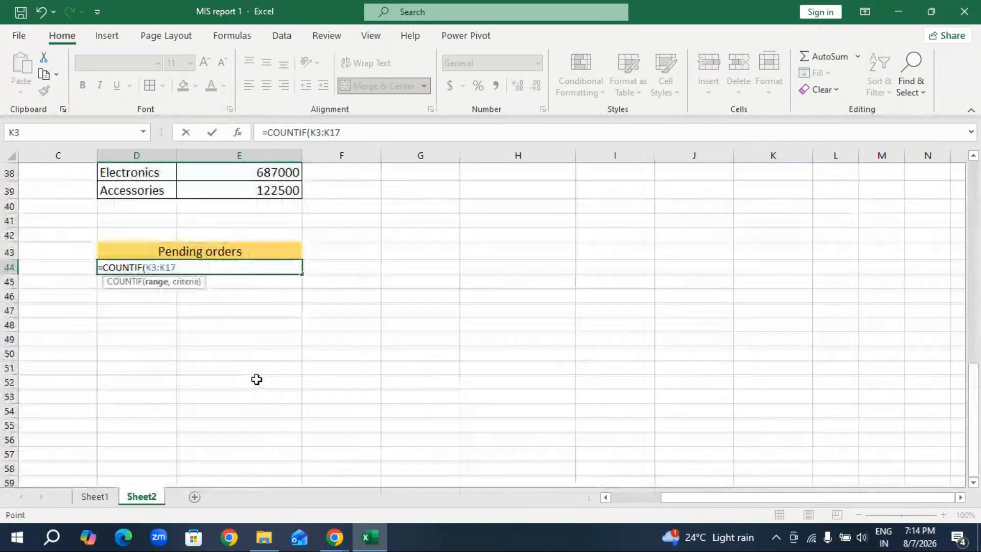
type(",")
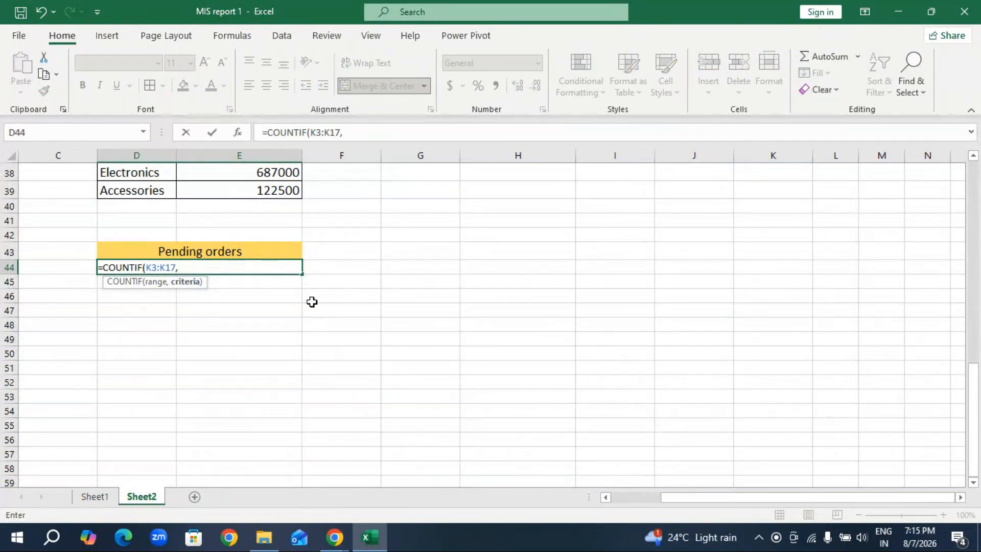
scroll(614, 316, "up", 1)
scroll(614, 316, "up", 5)
scroll(692, 305, "up", 5)
left_click(771, 225)
scroll(536, 330, "down", 7)
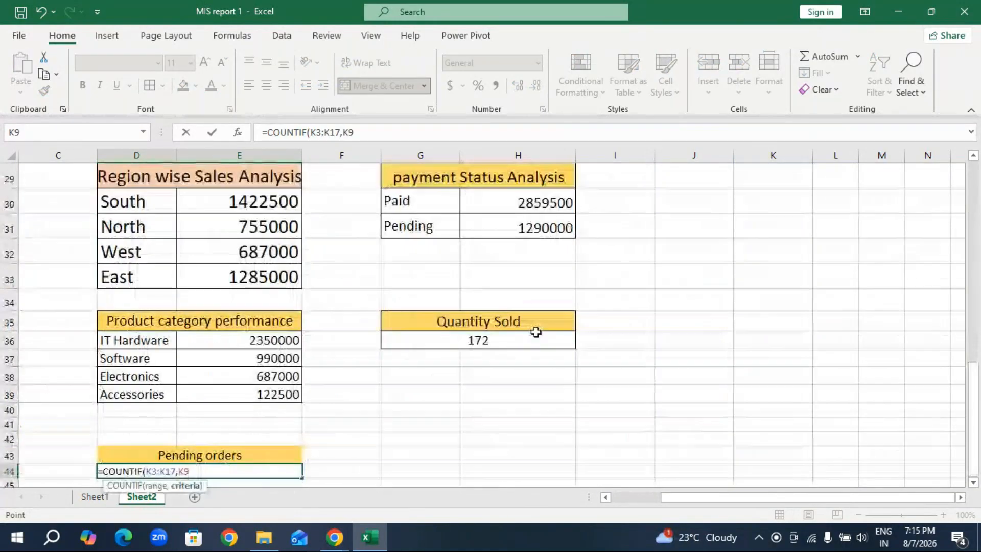
scroll(535, 332, "down", 3)
type(")")
key("Return")
Open the pending orders COUNTIF formula in D44 for editing.
left_click(203, 267)
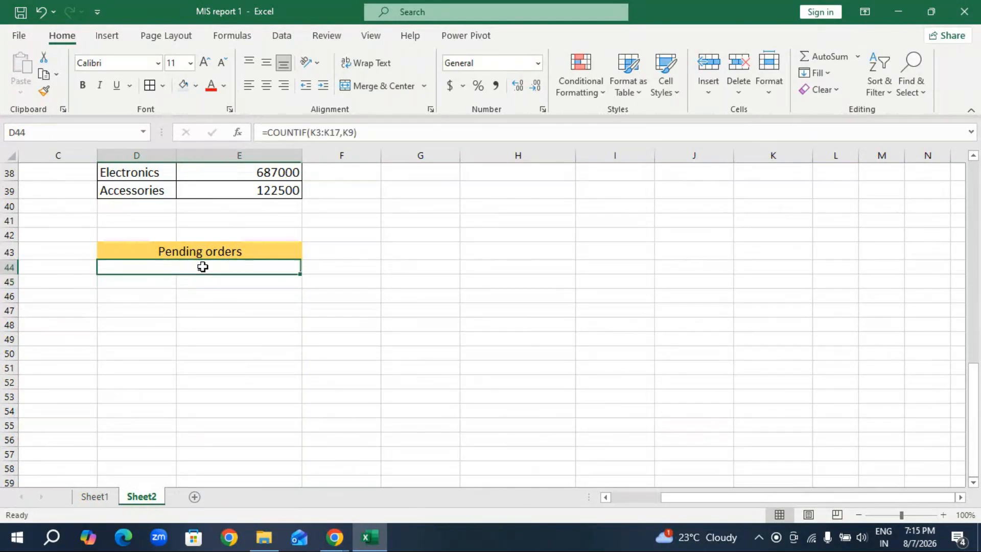
double_click(203, 266)
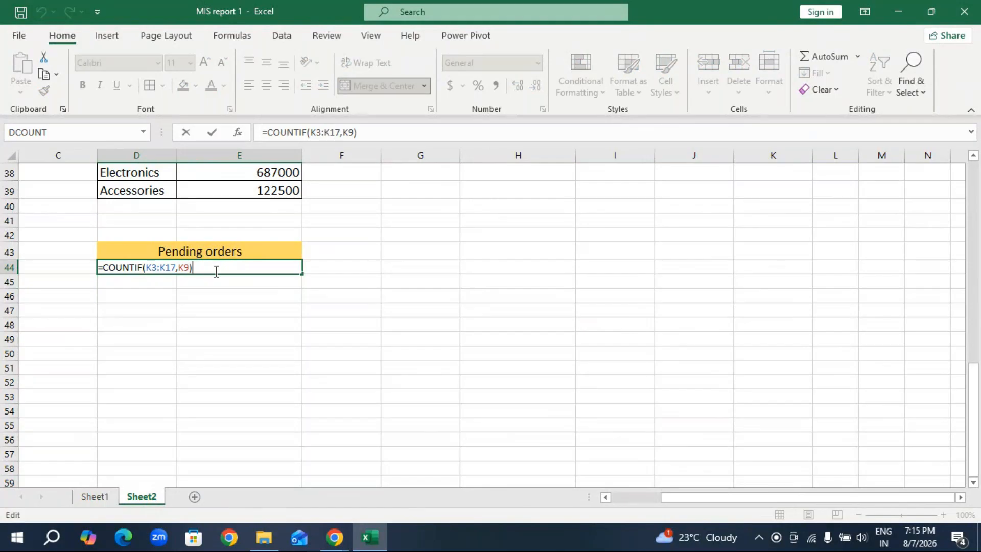
Switch to the GoTo Meeting chat and send everyone the message "got it?".
left_click(335, 537)
left_click(352, 488)
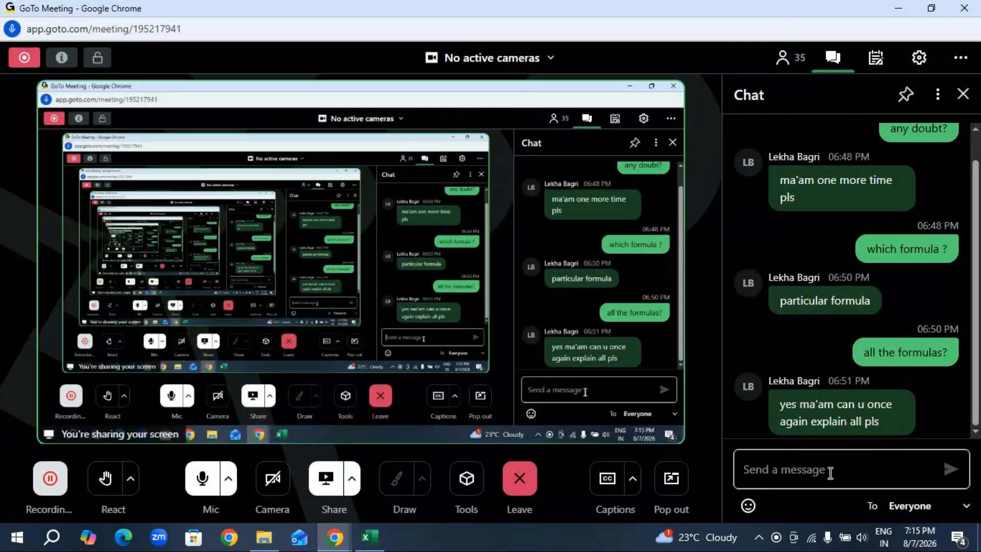
type("got it?")
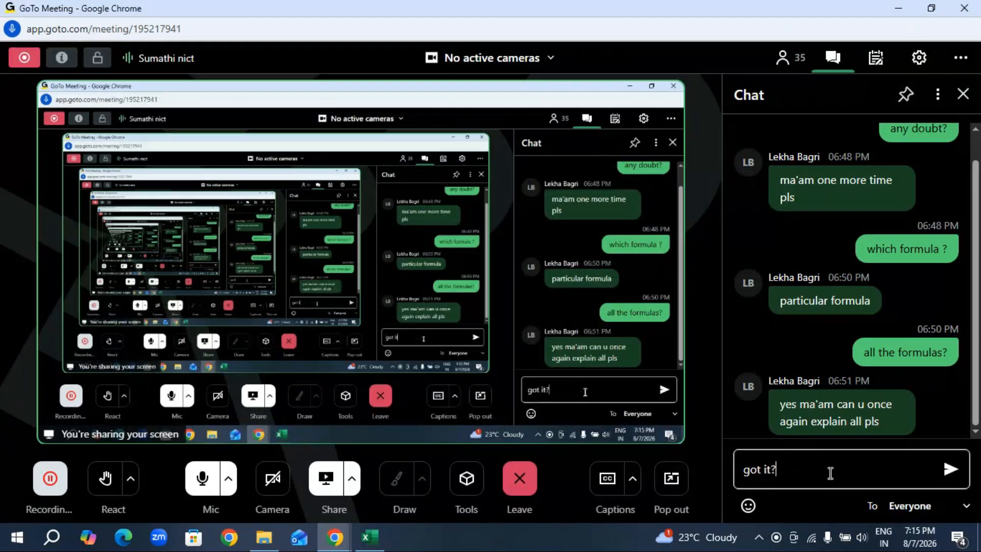
key("Return")
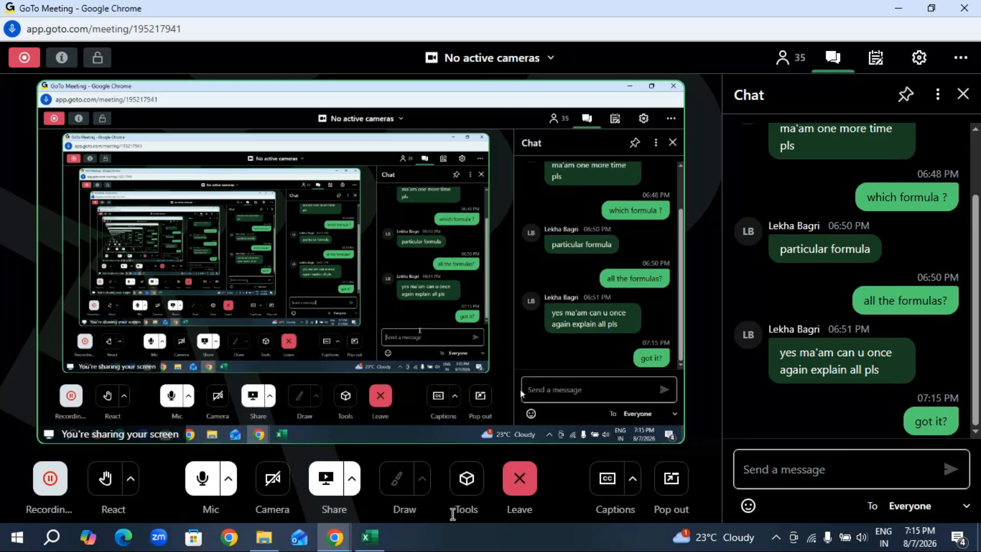
Back in Excel, copy the Month wise performance heading from D42 on Sheet1 into G43 on Sheet2 and increase its font by two sizes.
left_click(369, 537)
left_click(135, 310)
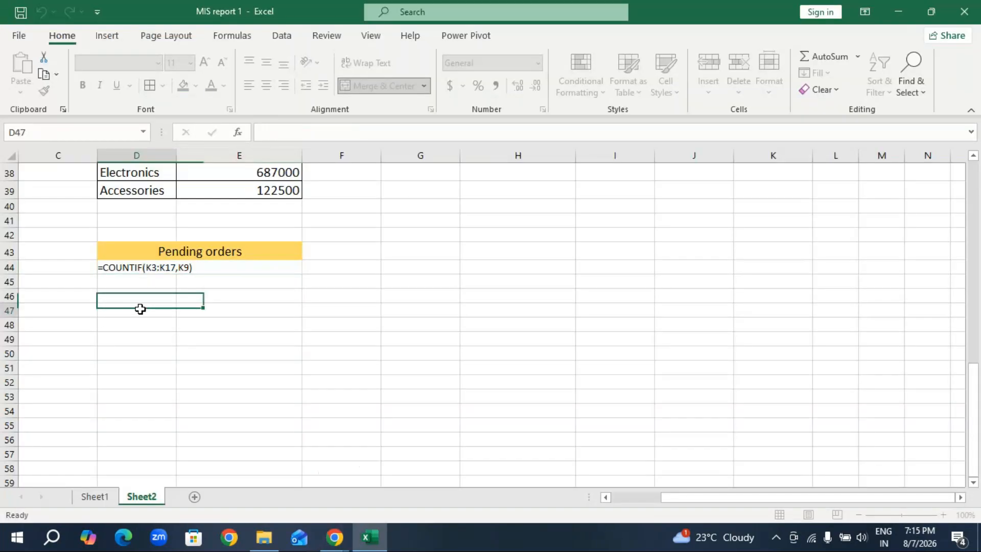
left_click(95, 496)
scroll(313, 351, "down", 1)
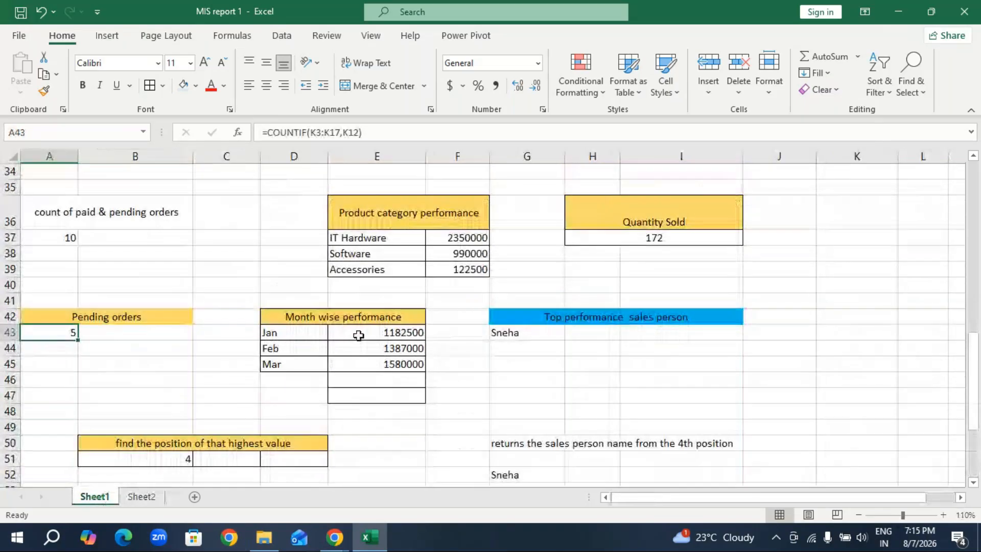
left_click(373, 318)
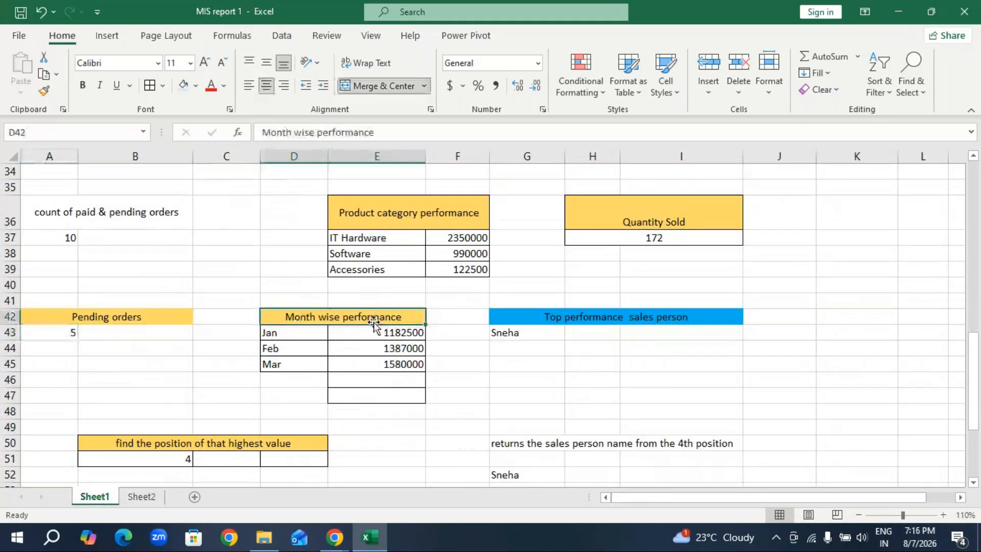
key("ctrl+c")
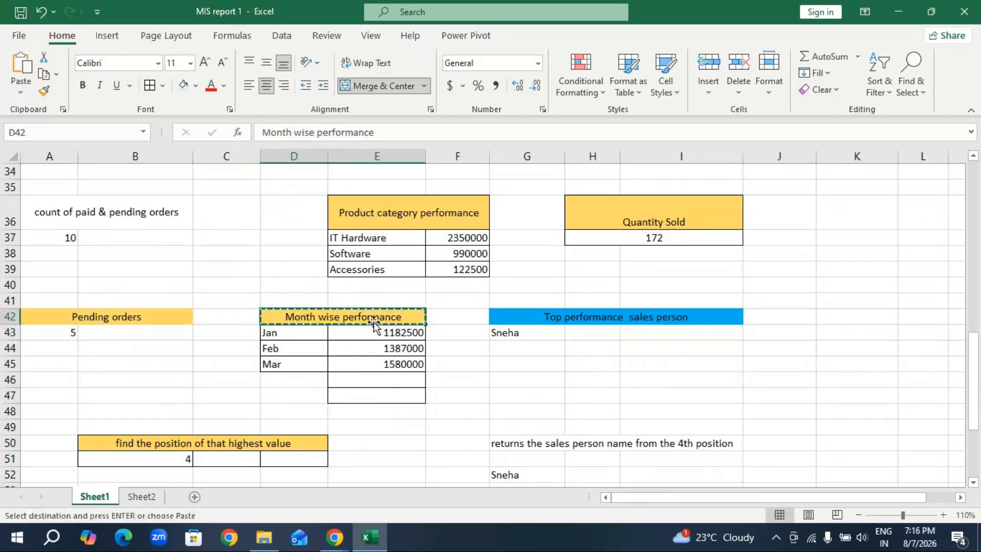
left_click(141, 497)
left_click(419, 250)
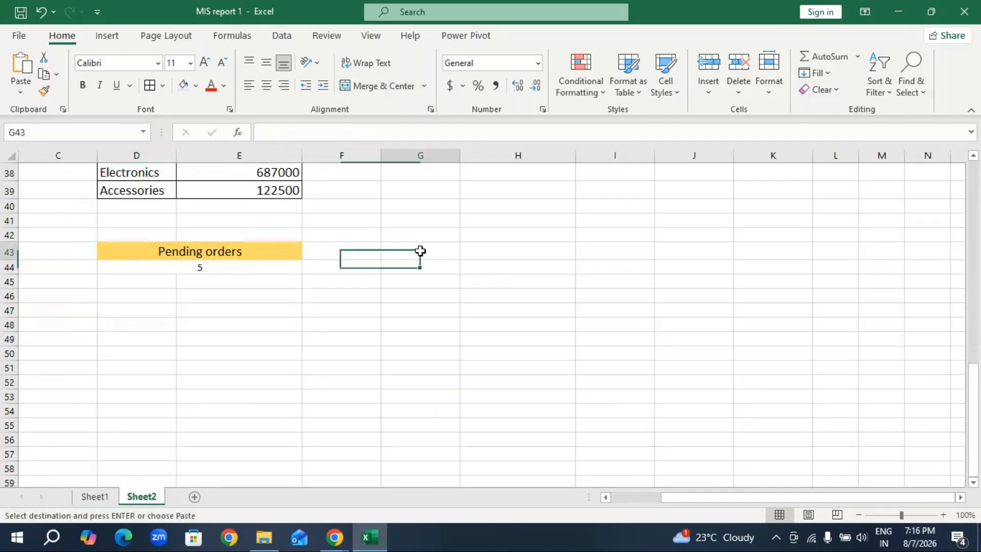
key("ctrl+v")
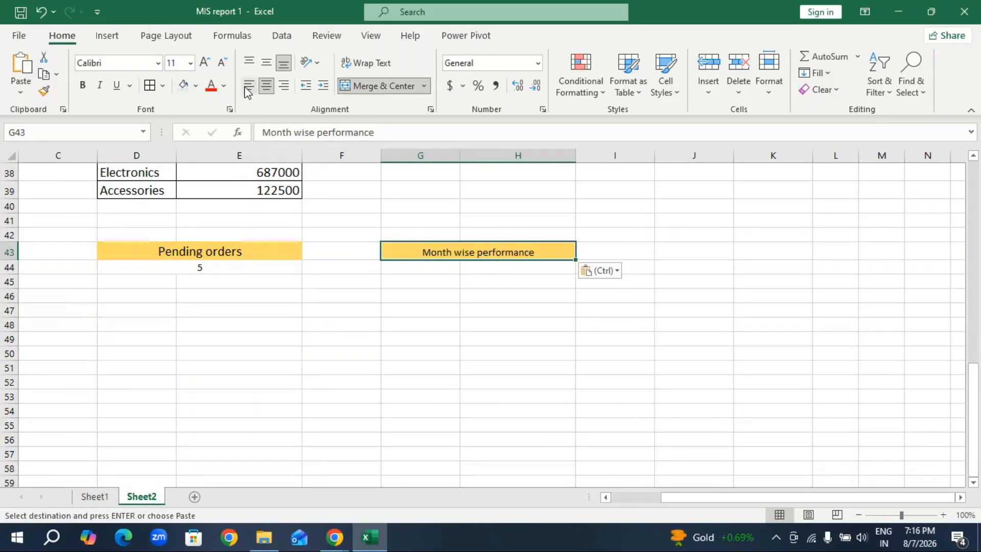
left_click(204, 64)
left_click(205, 63)
left_click(317, 394)
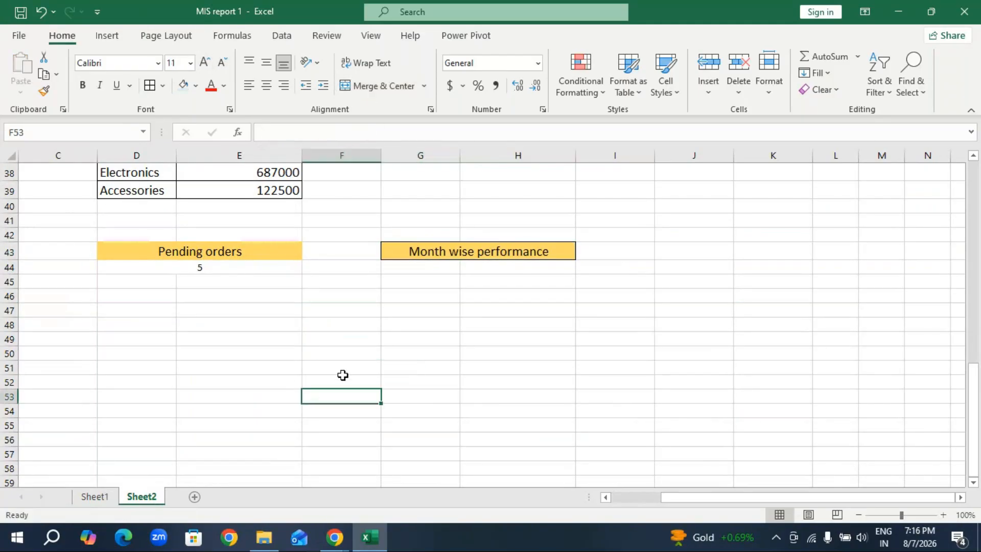
Collapse the ribbon and examine the Date column of the invoice table on Sheet2 and the month formula in L3 on Sheet1.
scroll(182, 221, "up", 7)
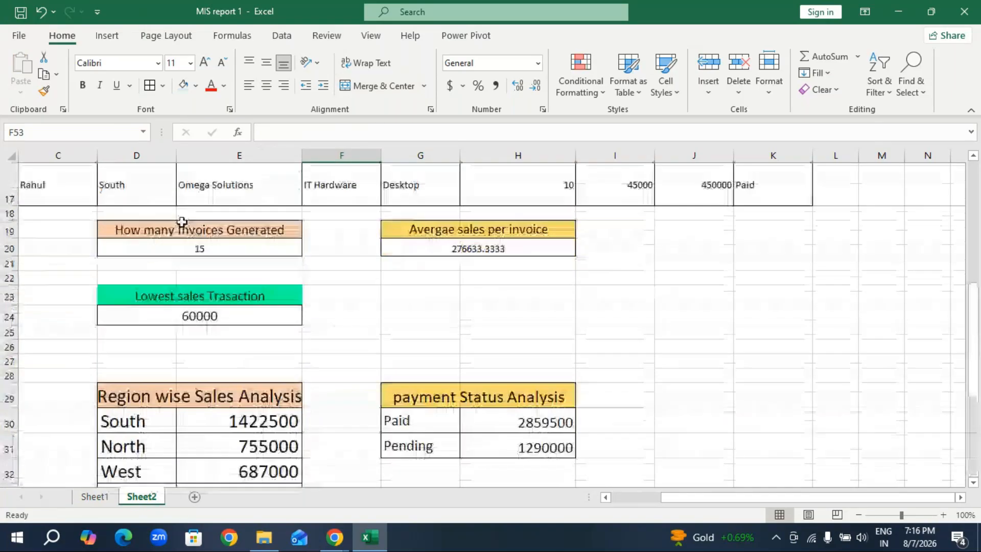
scroll(181, 221, "up", 3)
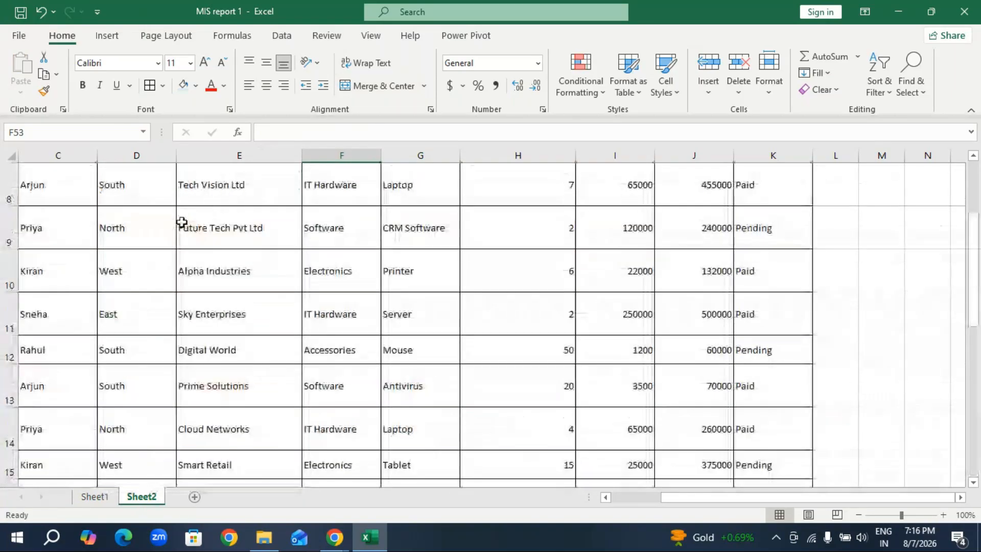
double_click(73, 37)
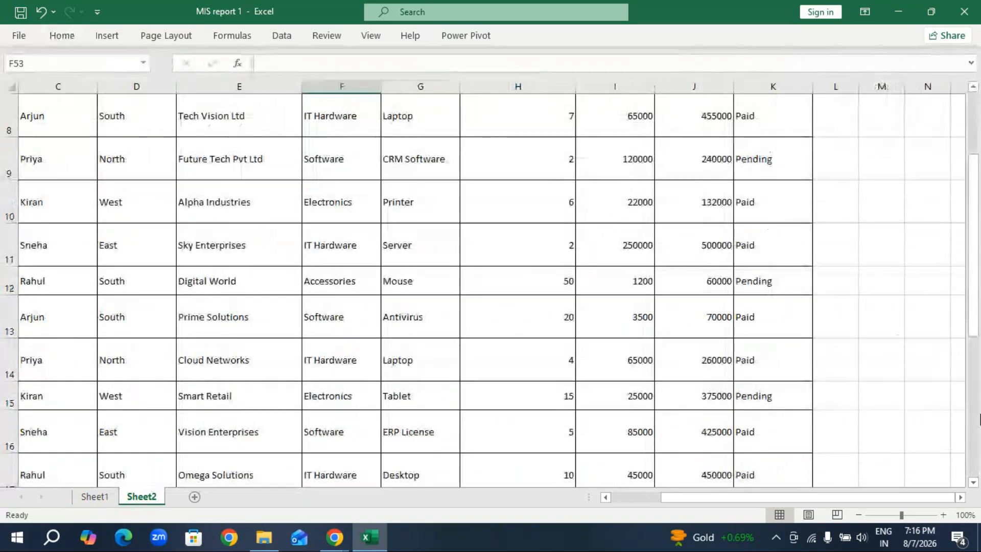
scroll(816, 387, "up", 3)
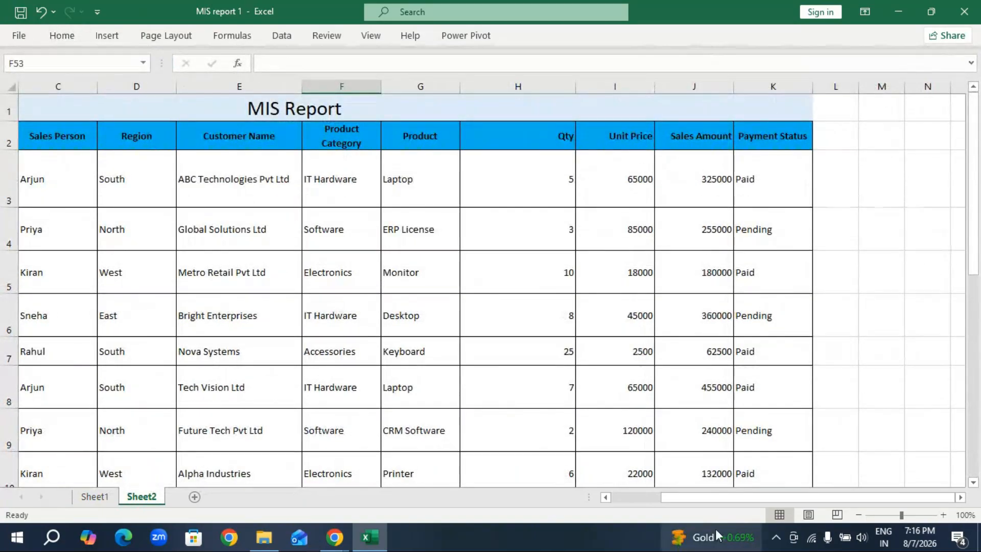
left_click_drag(711, 496, 651, 495)
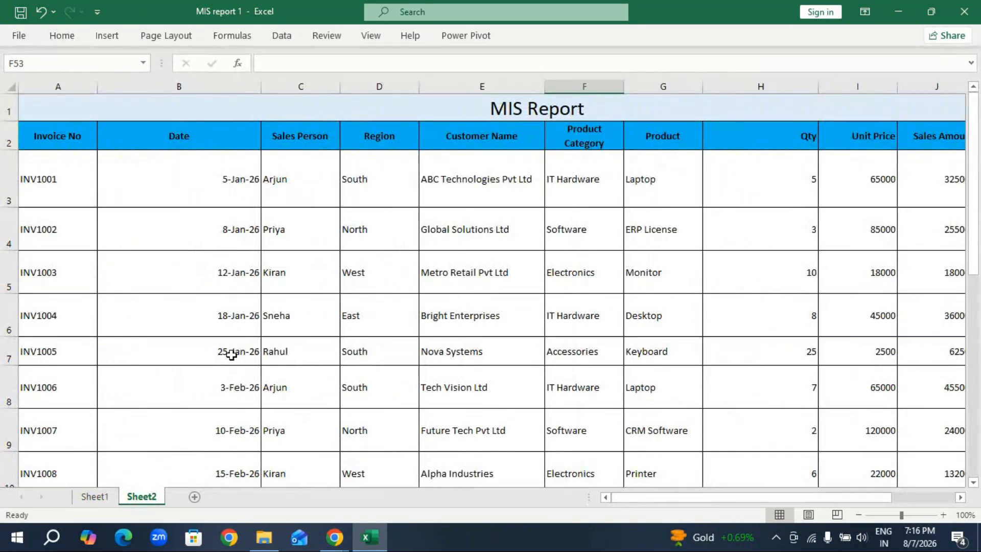
scroll(232, 353, "down", 1)
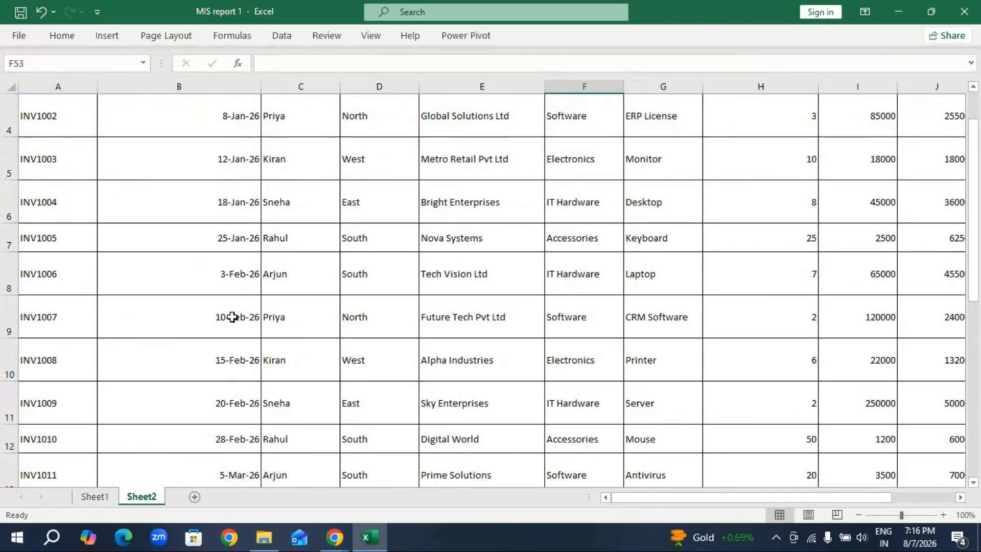
scroll(326, 254, "down", 3)
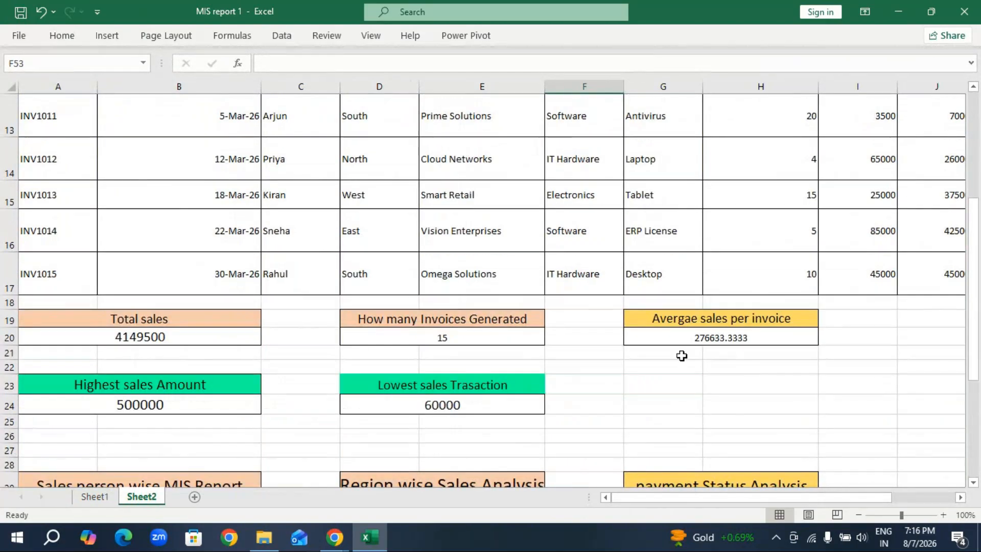
left_click_drag(849, 497, 843, 497)
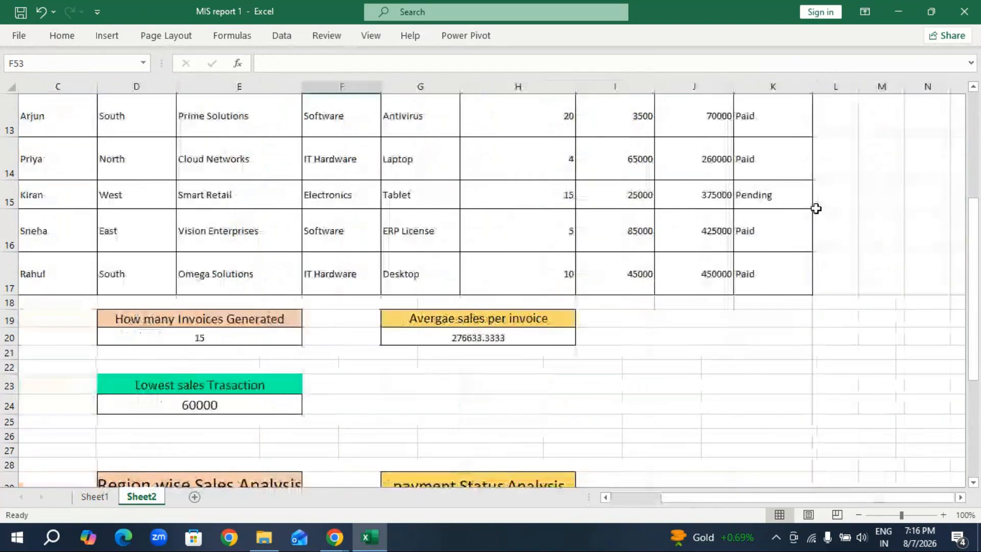
left_click(91, 497)
scroll(729, 281, "up", 8)
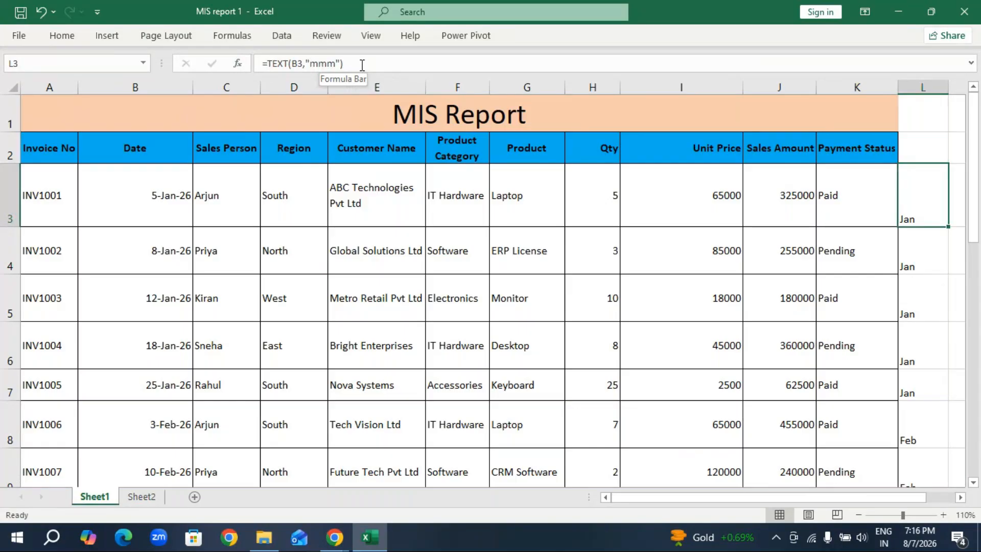
Add the header Month in L2 beside Payment Status on Sheet2 and widen column L to fit it.
left_click(134, 497)
scroll(759, 213, "up", 5)
left_click(850, 173)
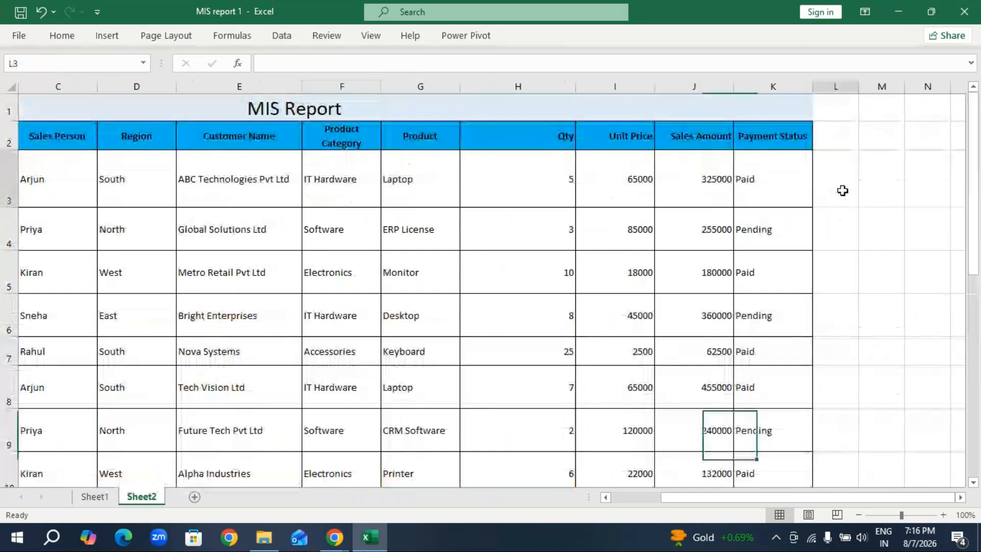
left_click(844, 139)
type("Mo")
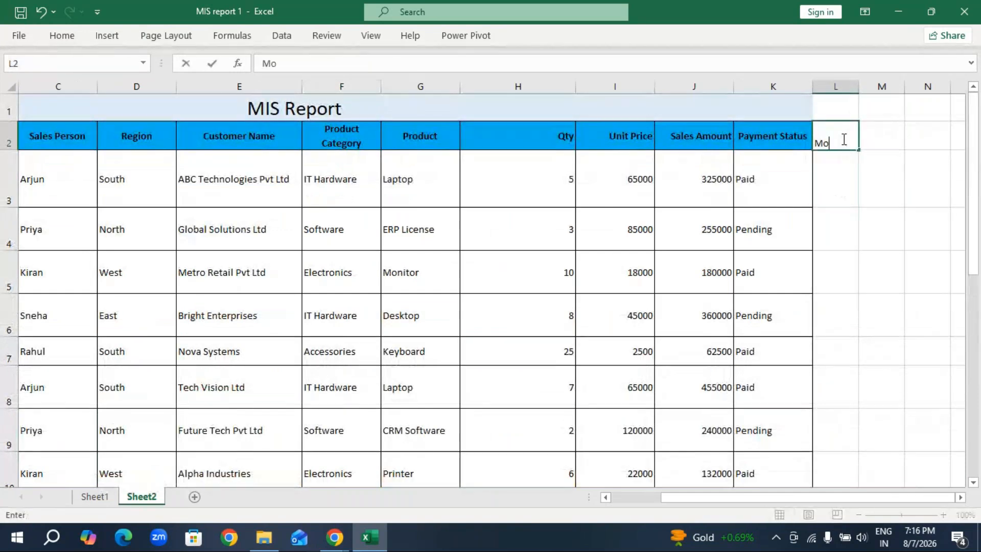
type("nth")
left_click(848, 169)
left_click_drag(858, 86, 884, 91)
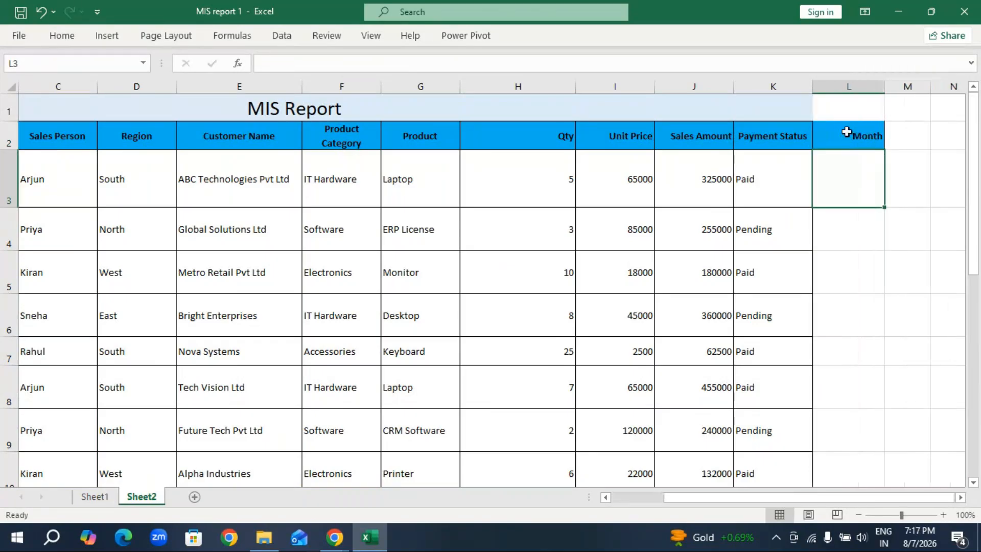
Extract the abbreviated month of the first invoice date into L3 with =TEXT(B3,"mmm").
double_click(829, 177)
type("=text")
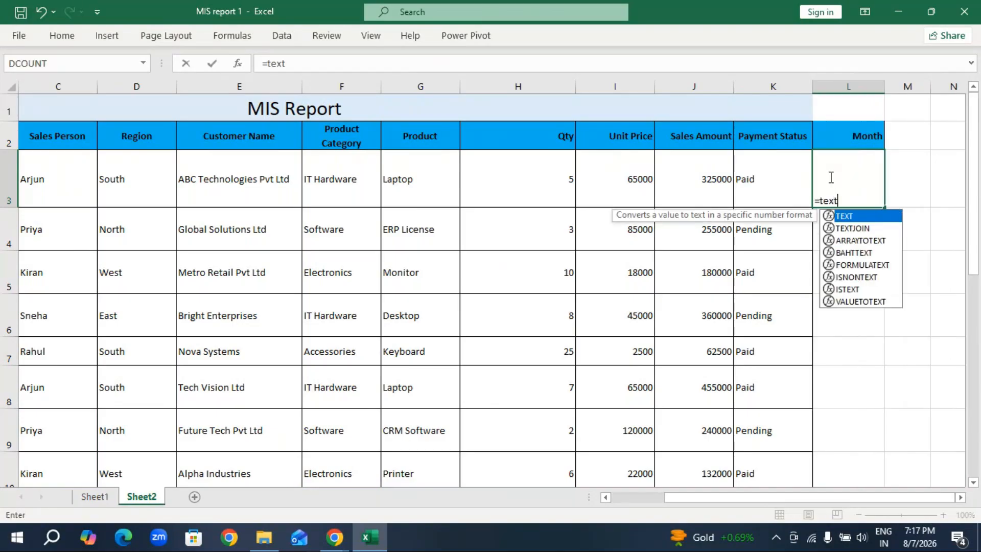
key("Tab")
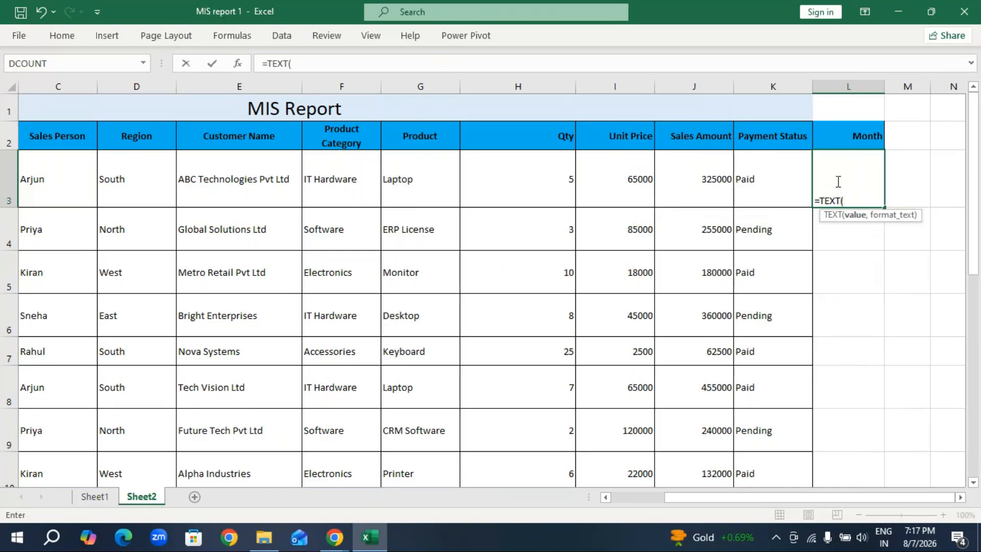
left_click_drag(688, 495, 644, 501)
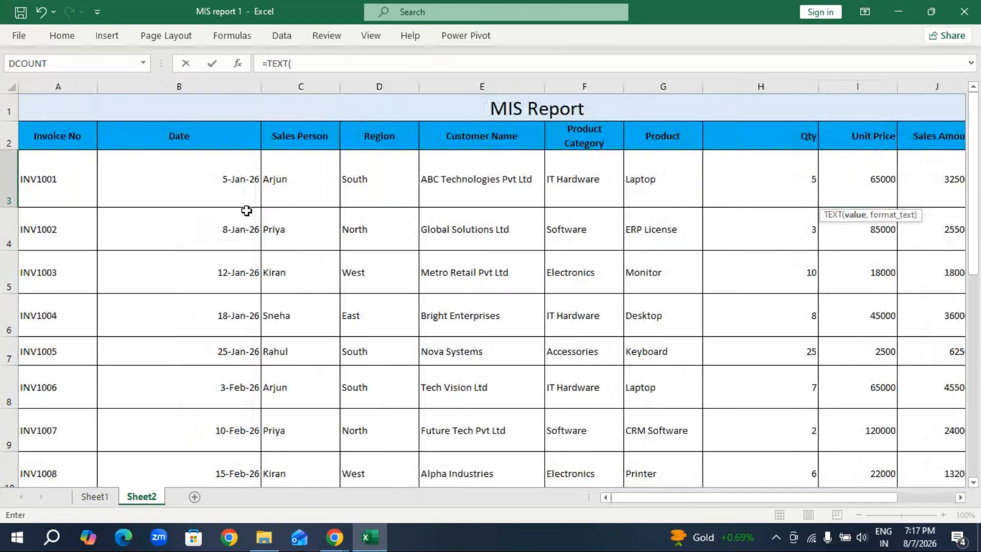
left_click(225, 185)
left_click_drag(681, 500, 799, 499)
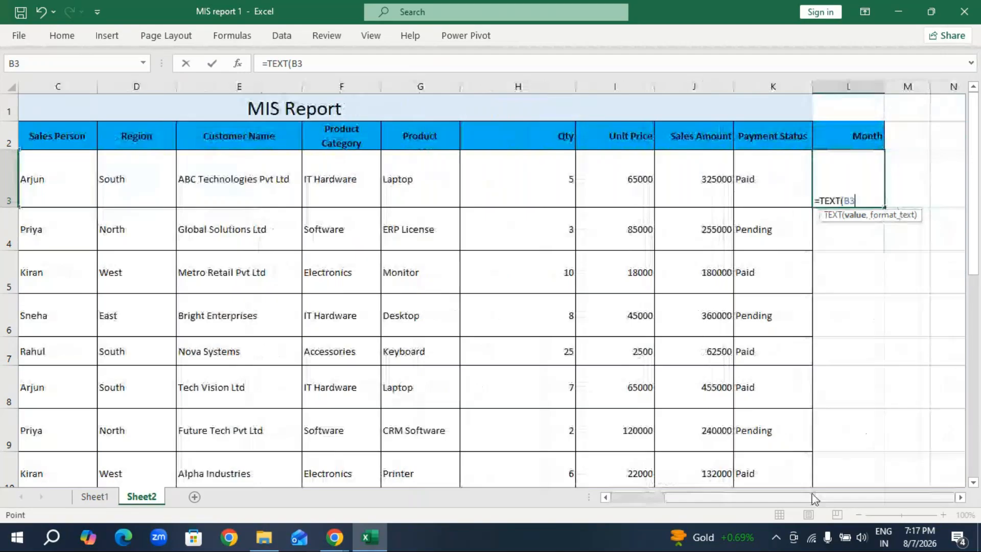
type(",")
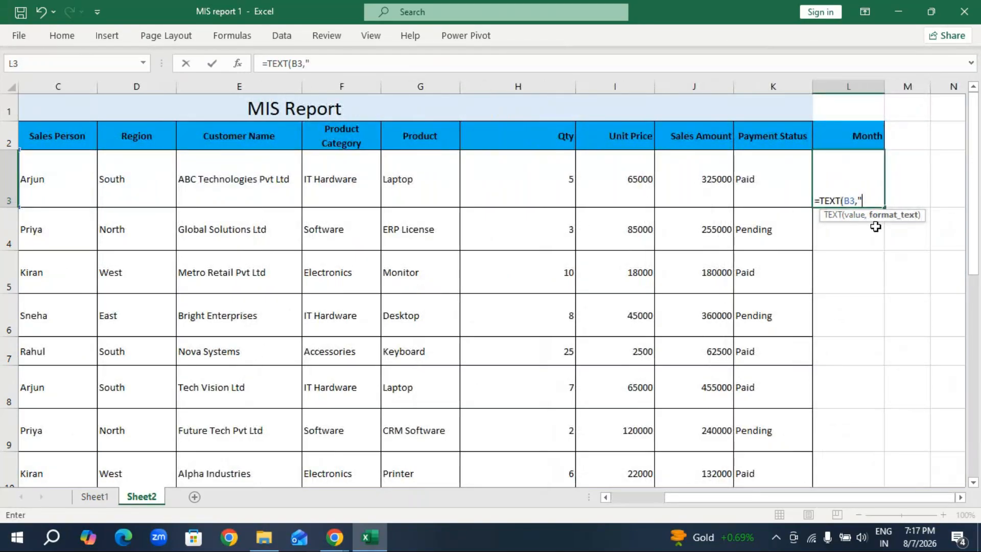
type("\"mmmm")
key("BackSpace")
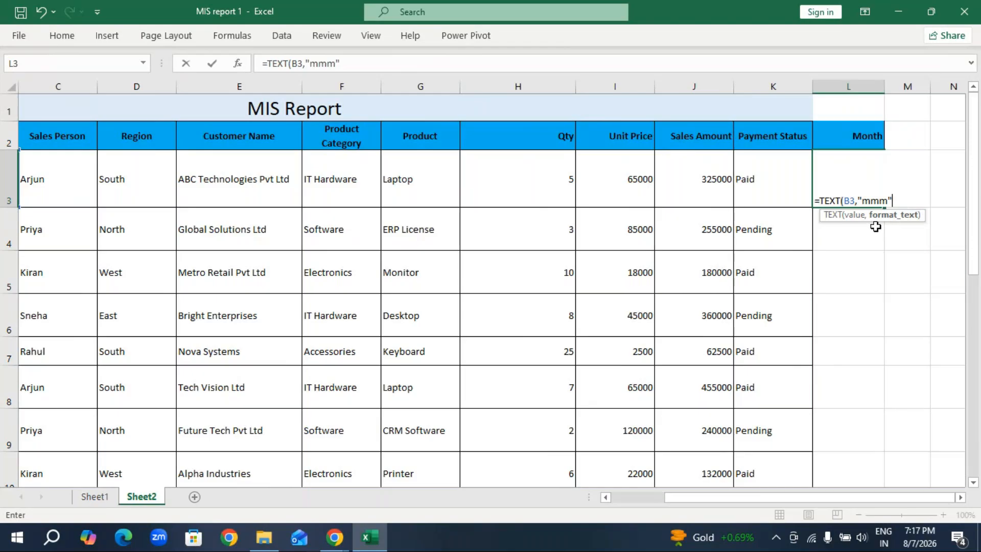
type("\")")
key("Return")
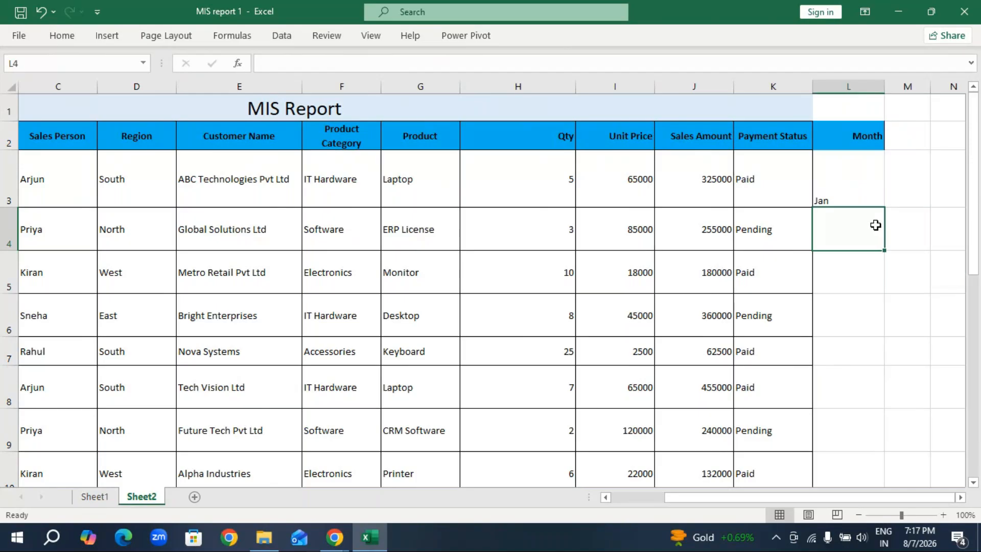
Replace the month formula for the first invoice in L3 with =TEXT(B3,"MMM").
mouse_move(777, 497)
left_mouse_down()
mouse_move(707, 516)
mouse_move(781, 516)
left_mouse_up()
left_click(853, 200)
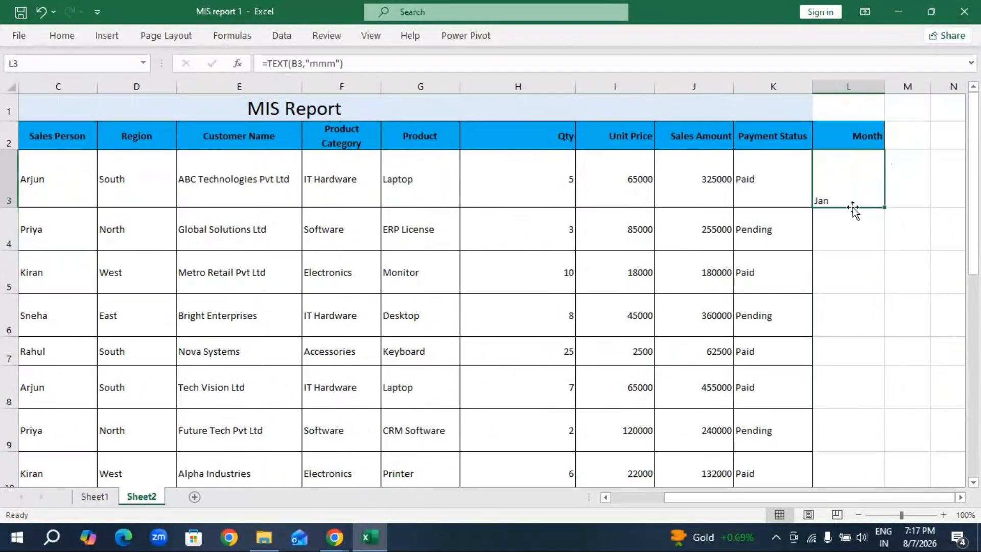
key("BackSpace")
type("=")
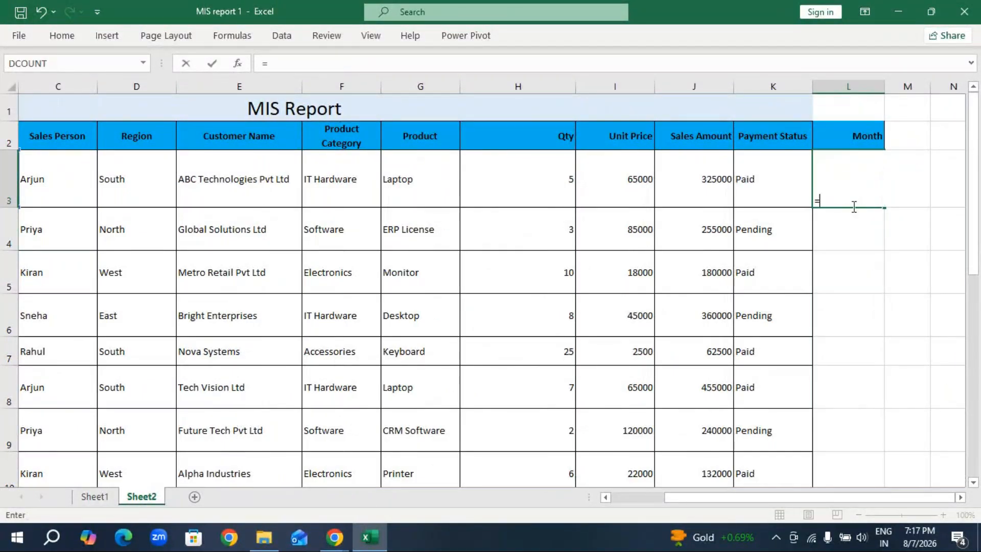
type("te")
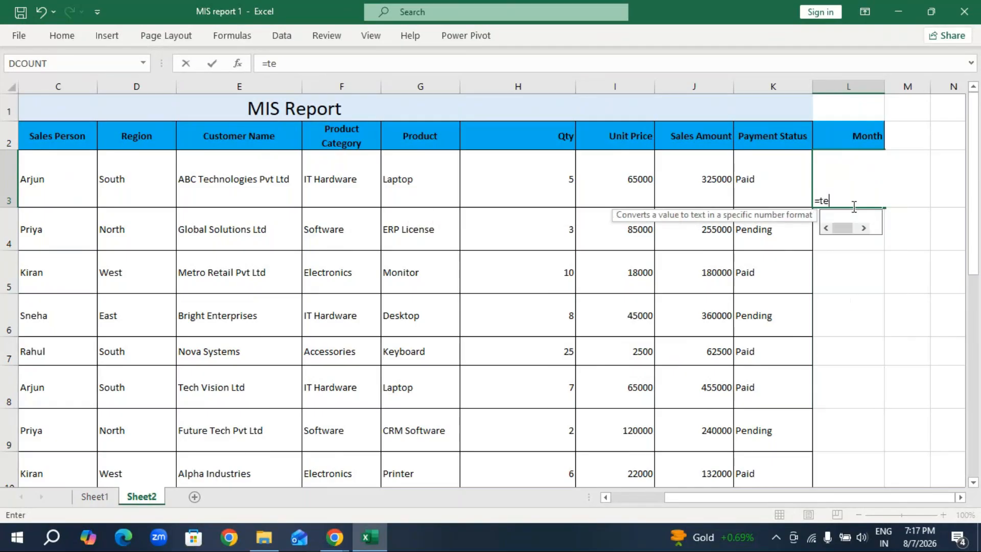
key("Tab")
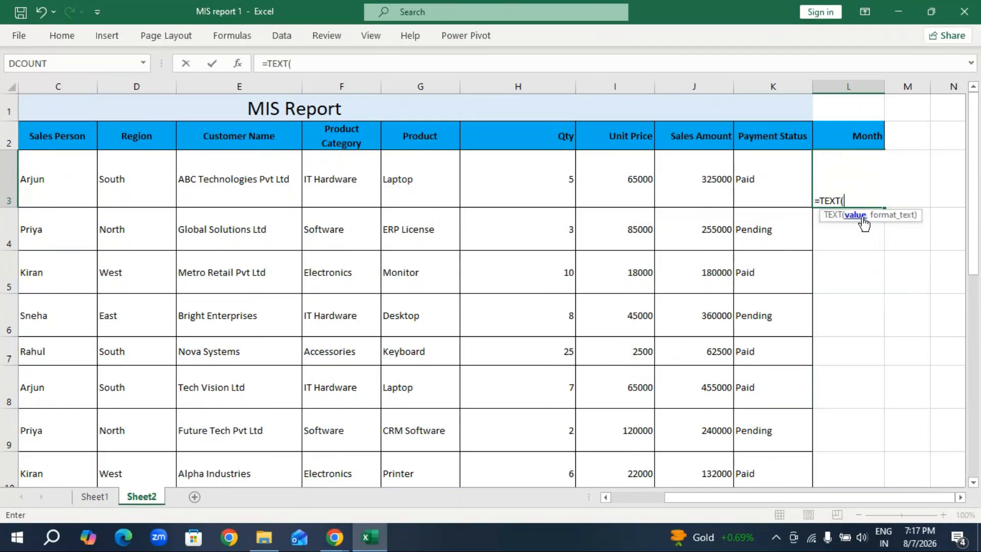
left_click_drag(776, 498, 724, 498)
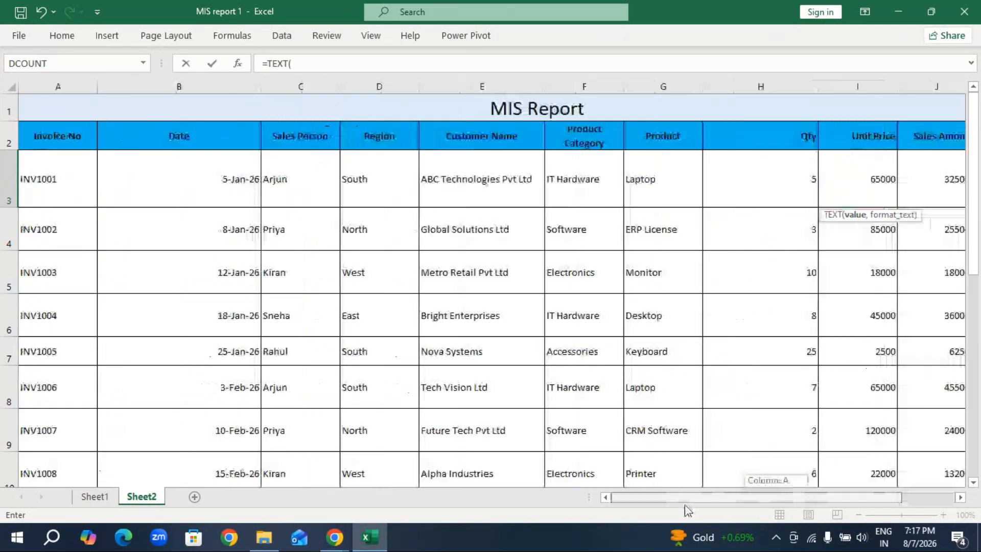
left_click(204, 182)
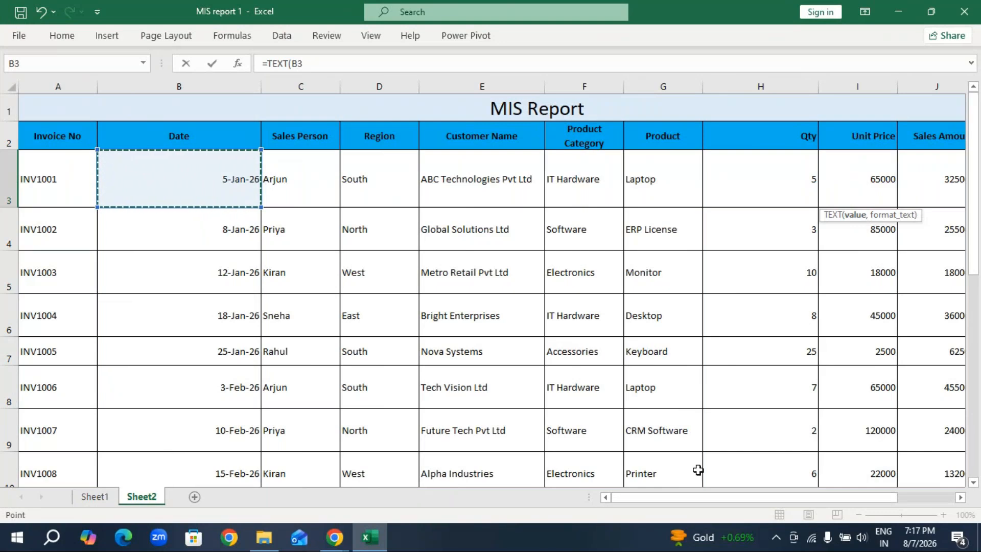
left_click_drag(740, 498, 797, 498)
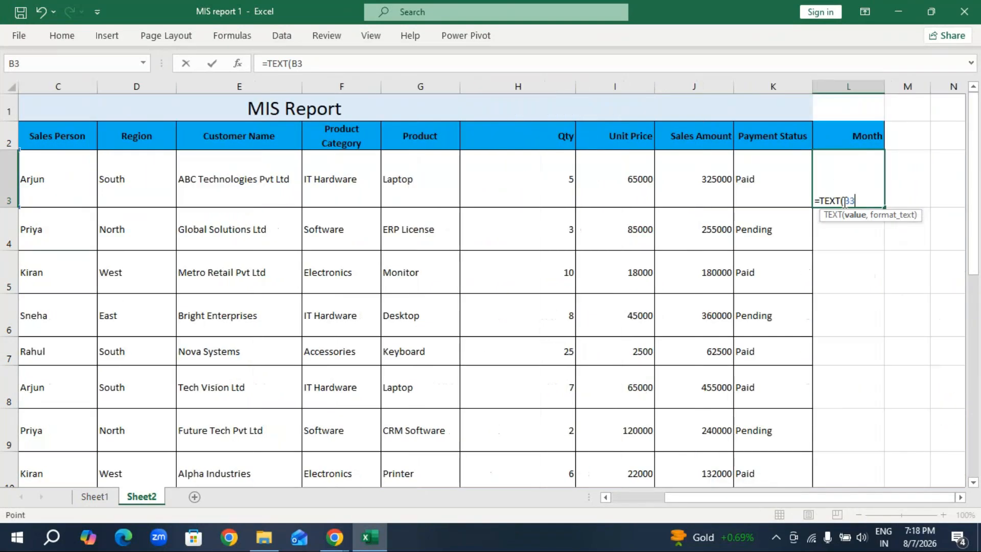
type(",")
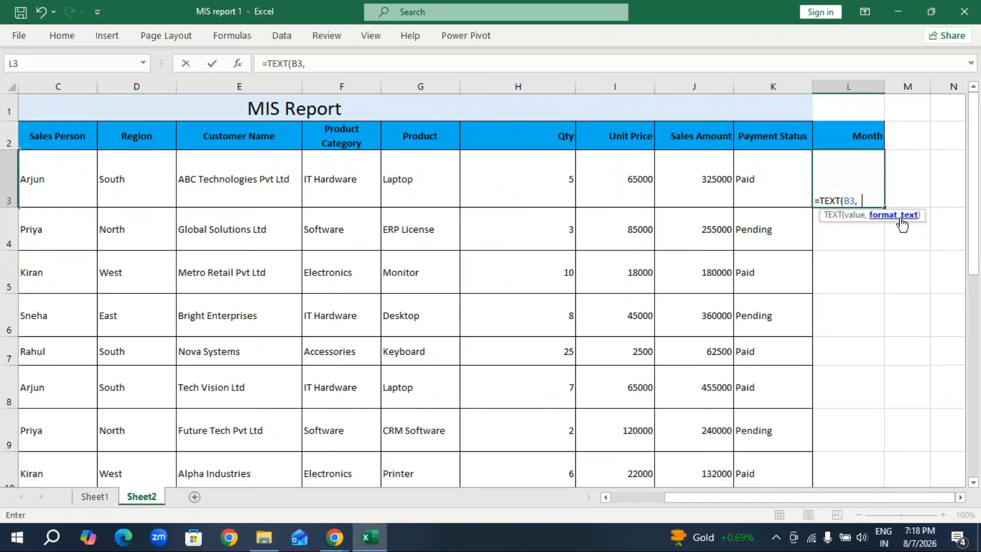
type("\"MM")
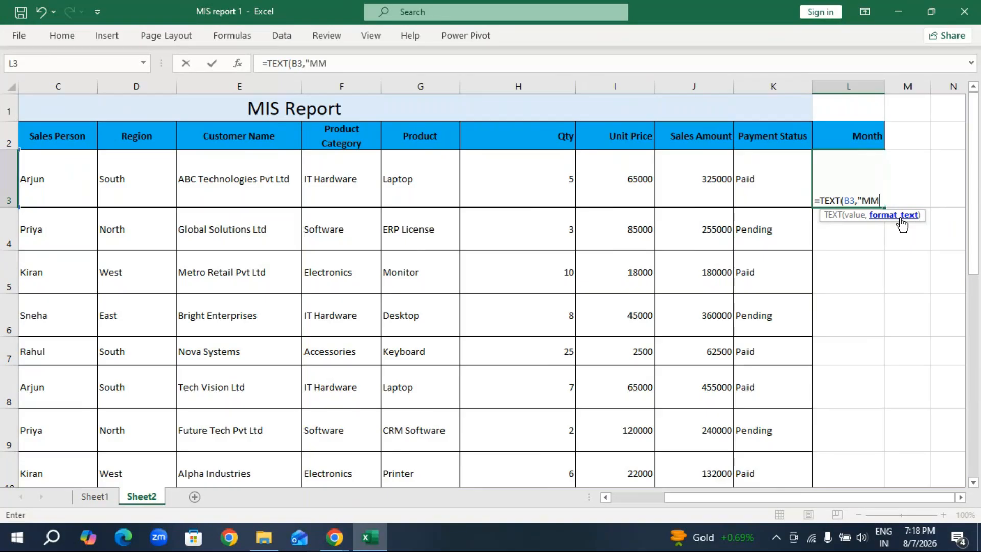
type("M\")")
key("Return")
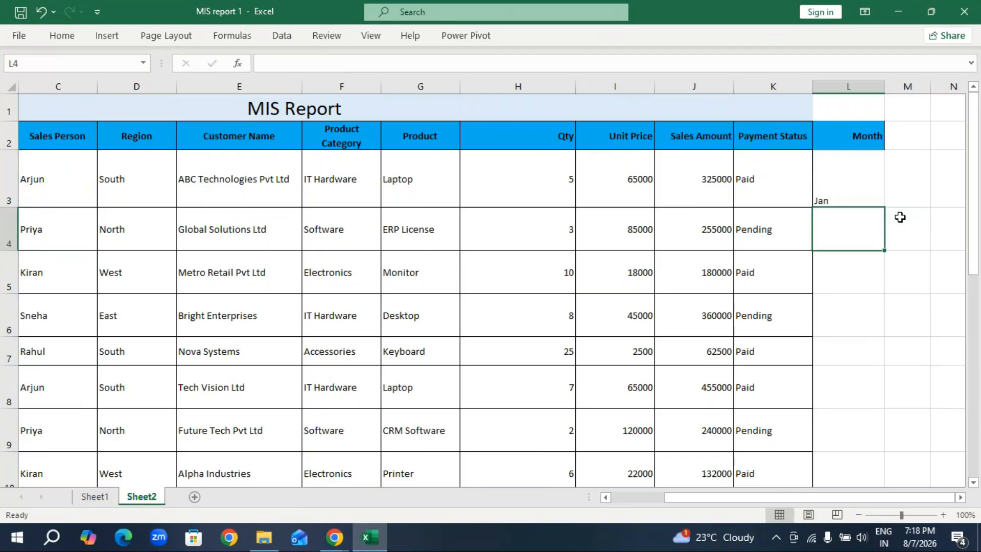
Fill the L3 month formula down the Month column to the last invoice row, L17.
left_click(851, 191)
left_click_drag(883, 207, 876, 184)
scroll(877, 313, "up", 2)
scroll(876, 313, "up", 2)
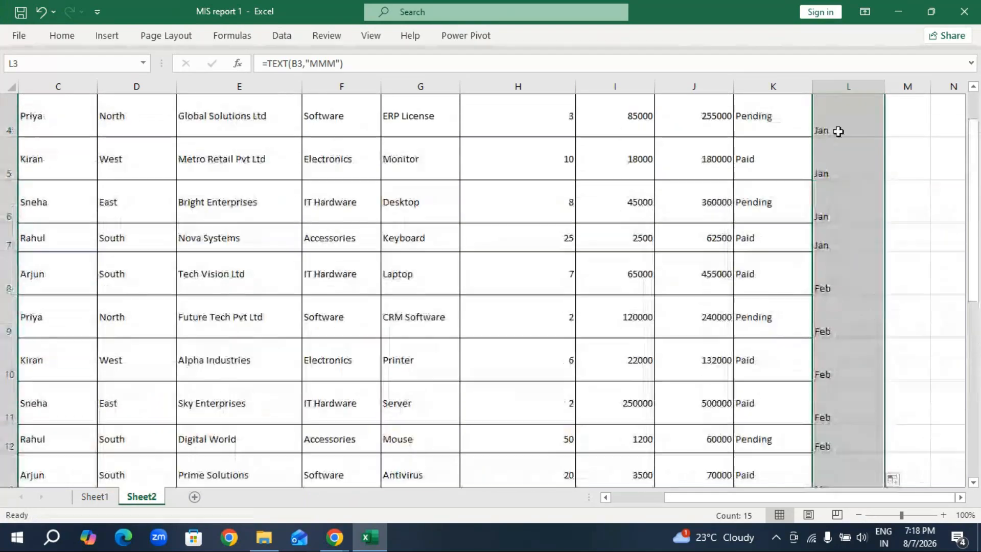
scroll(862, 282, "up", 1)
scroll(865, 283, "up", 1)
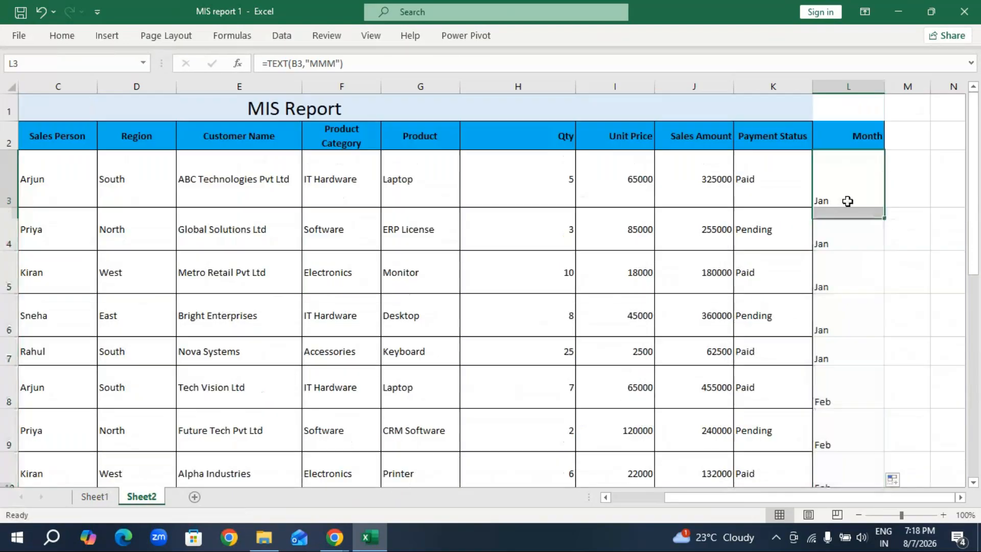
Try full month names by changing the L3 formula to =TEXT(B3,"MMMM") and filling it down to L17.
left_click(848, 199)
left_click(334, 62)
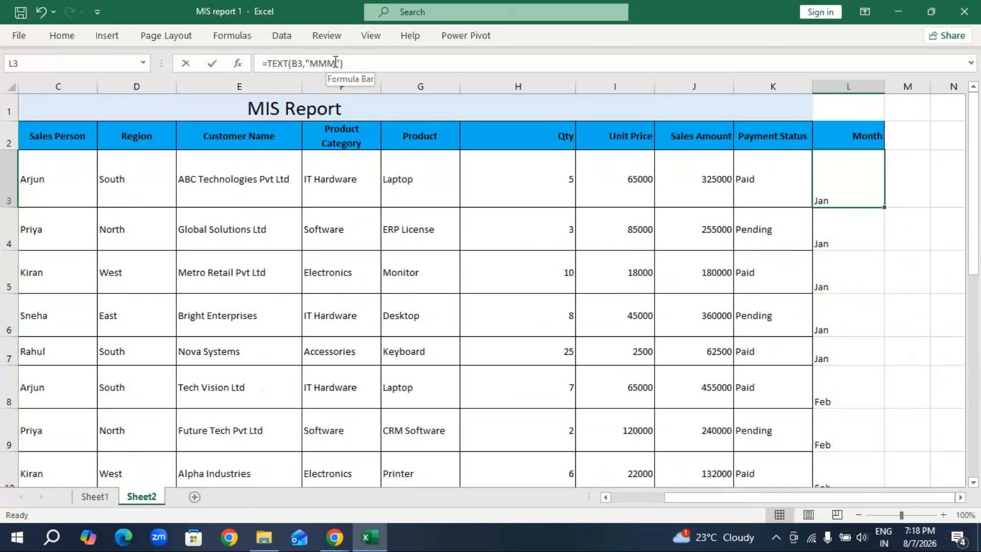
type("M")
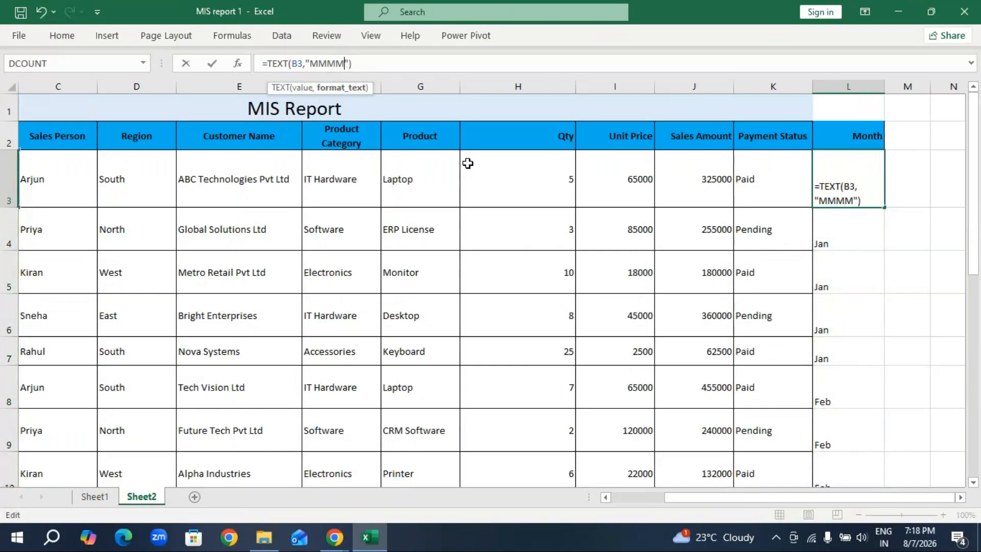
key("Return")
left_click(846, 197)
left_click_drag(877, 208, 870, 447)
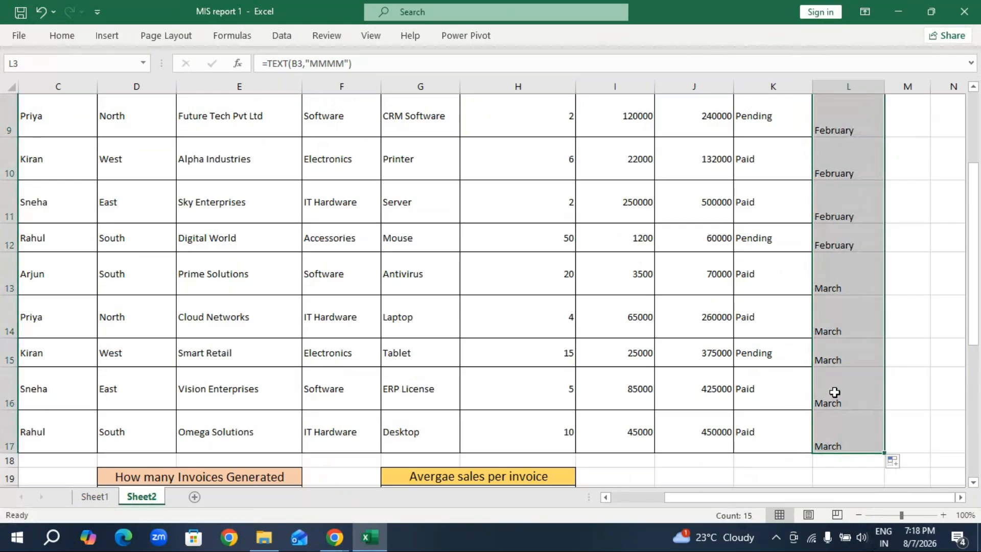
scroll(834, 392, "up", 3)
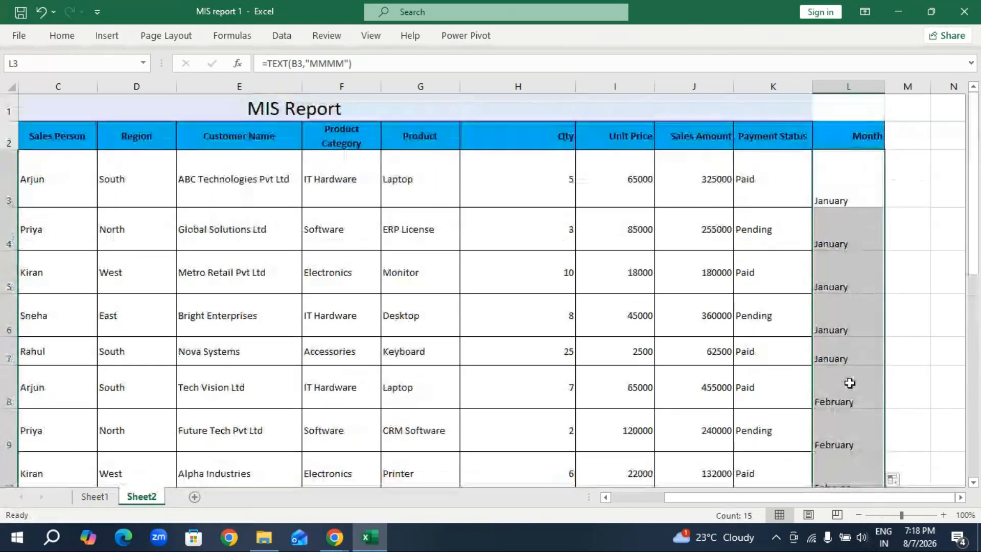
Undo the full month name fill and the "MMMM" format change in the Month column.
key("ctrl+z")
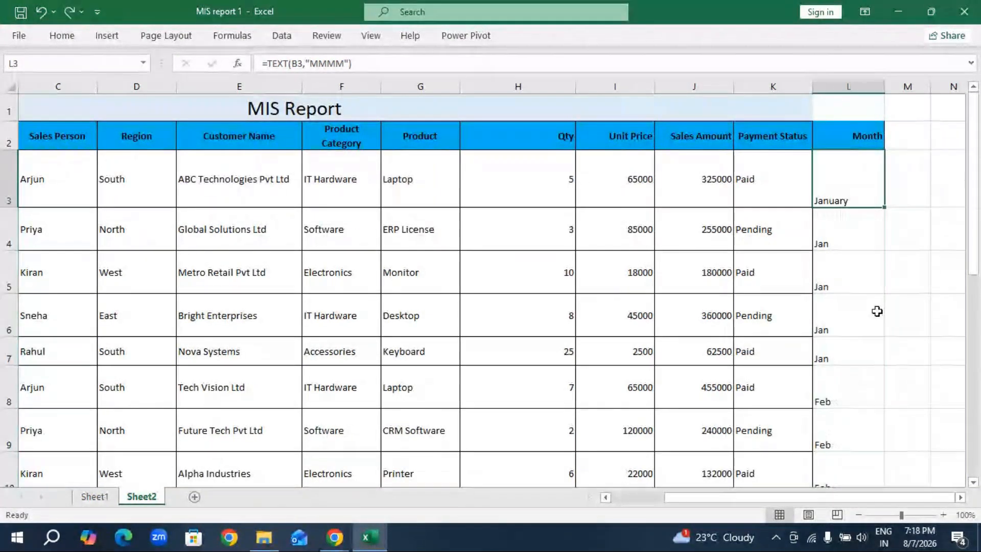
key("ctrl+z")
left_click(872, 296)
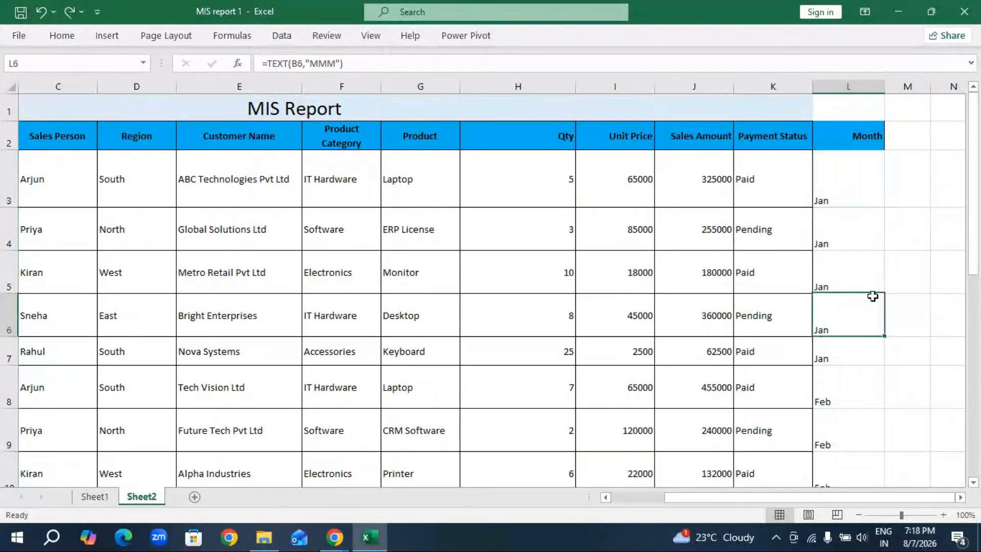
Examine the empty Month wise performance block on Sheet2 and the month labels of its counterpart on Sheet1.
scroll(477, 395, "down", 3)
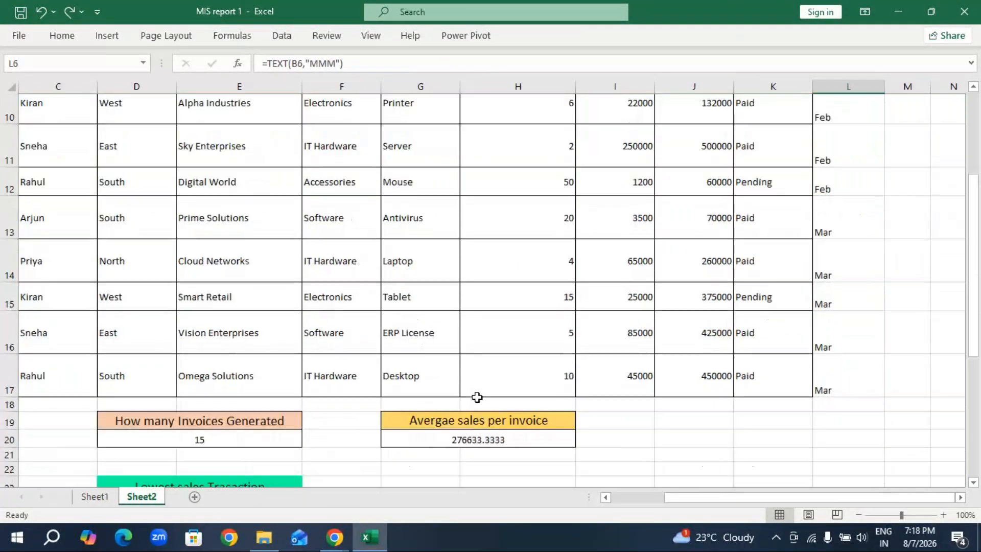
scroll(477, 397, "down", 8)
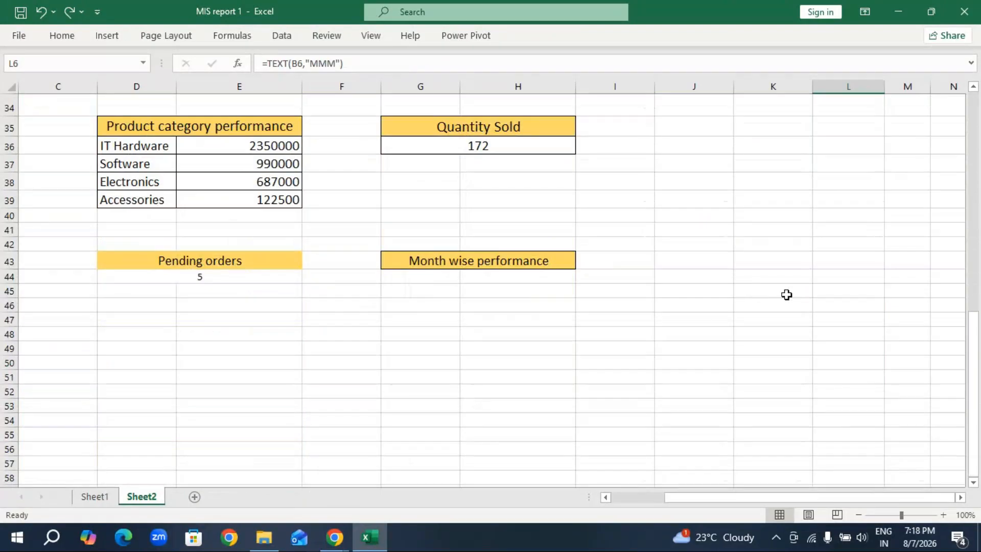
key("ctrl+Page_Up")
scroll(371, 353, "down", 11)
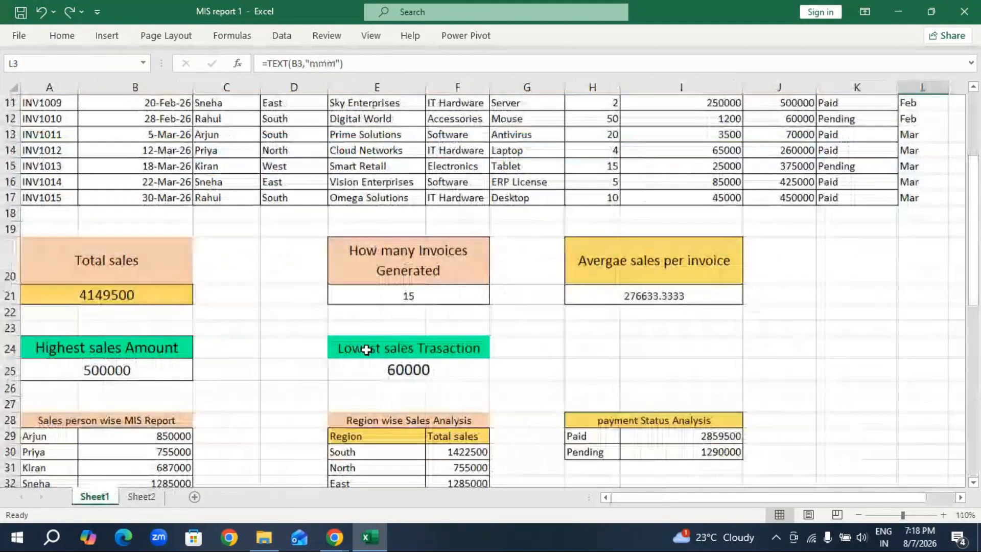
scroll(371, 356, "down", 1)
left_click(283, 198)
left_click(285, 231)
left_click(292, 212)
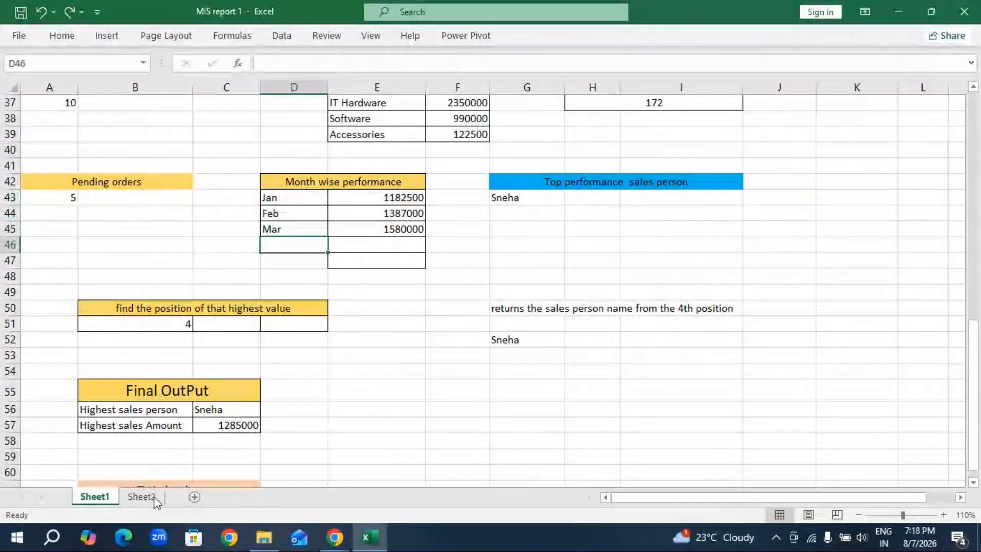
On Sheet2, copy the Jan, Feb and Mar labels from L4, L8 and L16 into G44:G46 under Month wise performance.
left_click(142, 497)
scroll(877, 210, "up", 6)
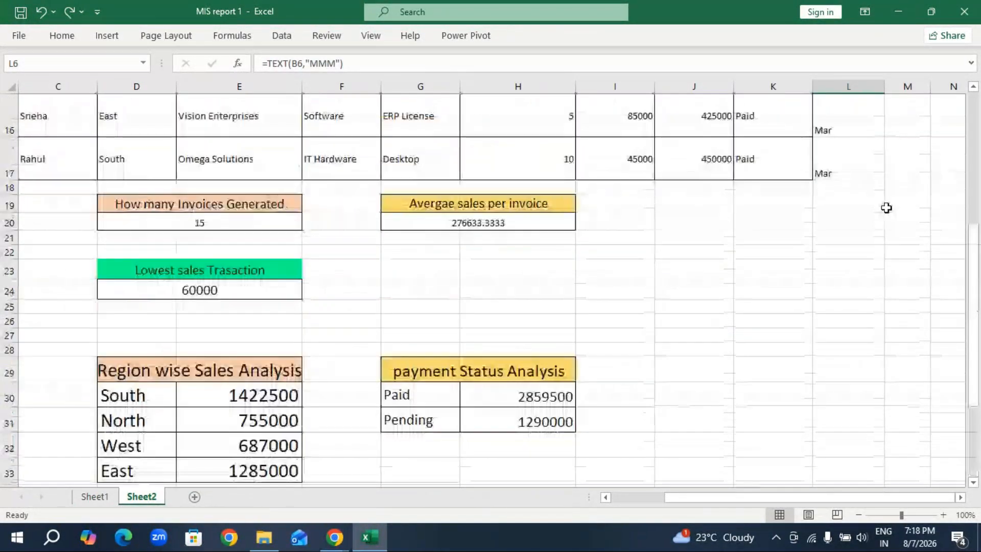
scroll(887, 207, "up", 4)
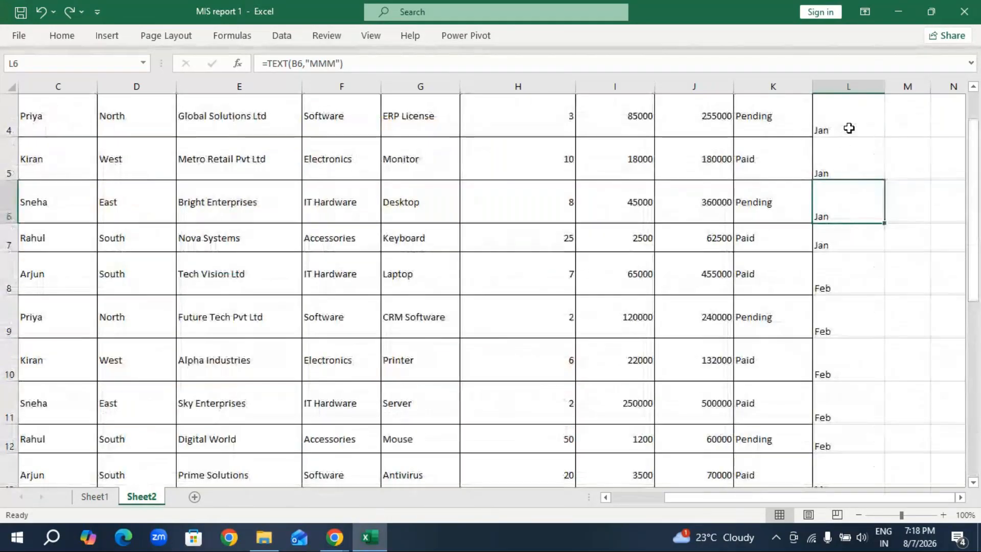
left_click(846, 127)
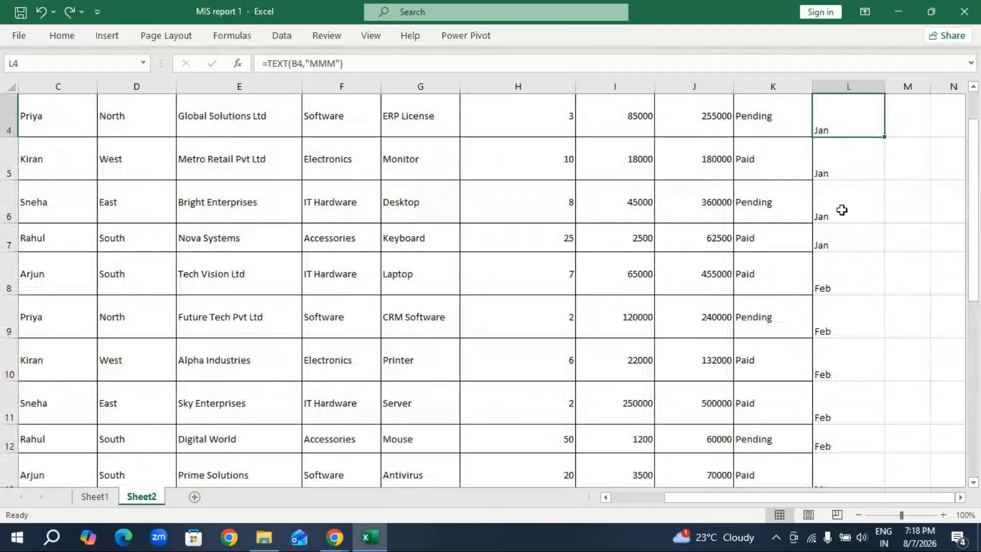
left_click(847, 283, "ctrl")
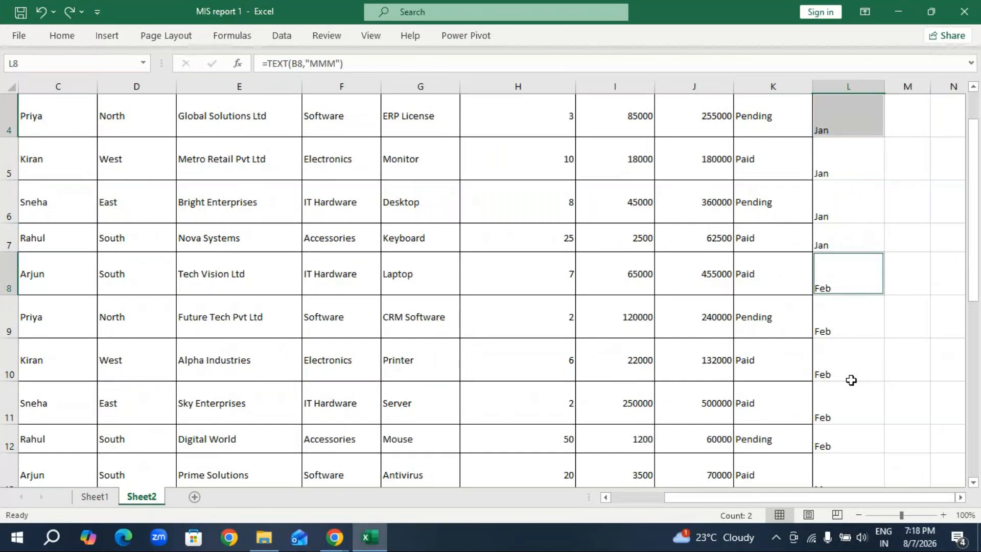
scroll(851, 368, "down", 2)
left_click(844, 354, "ctrl")
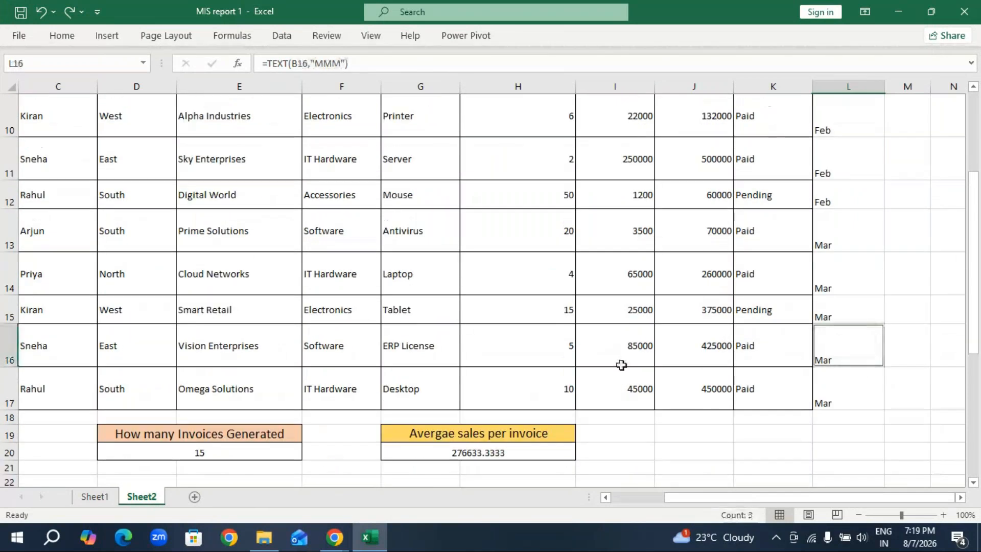
key("ctrl+c")
scroll(361, 396, "down", 8)
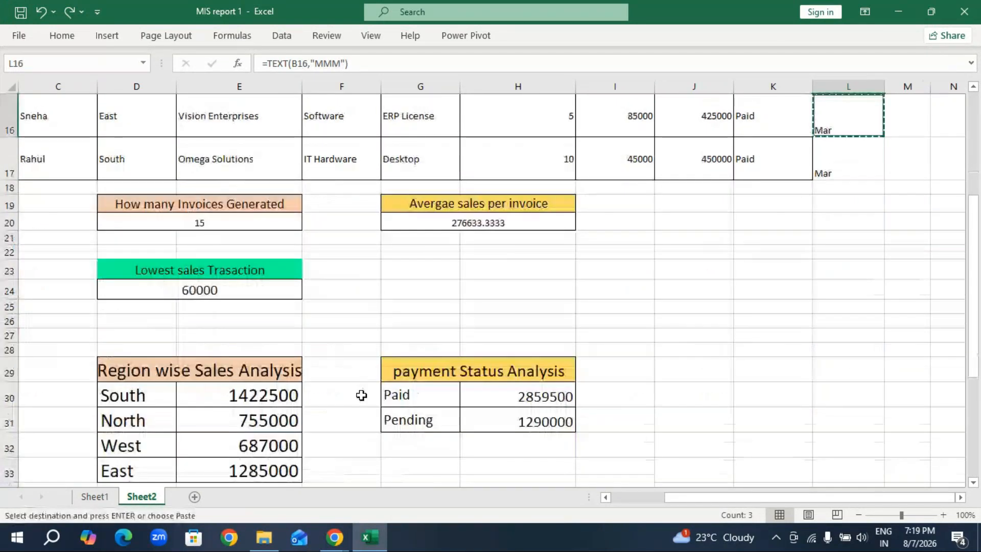
left_click(422, 279)
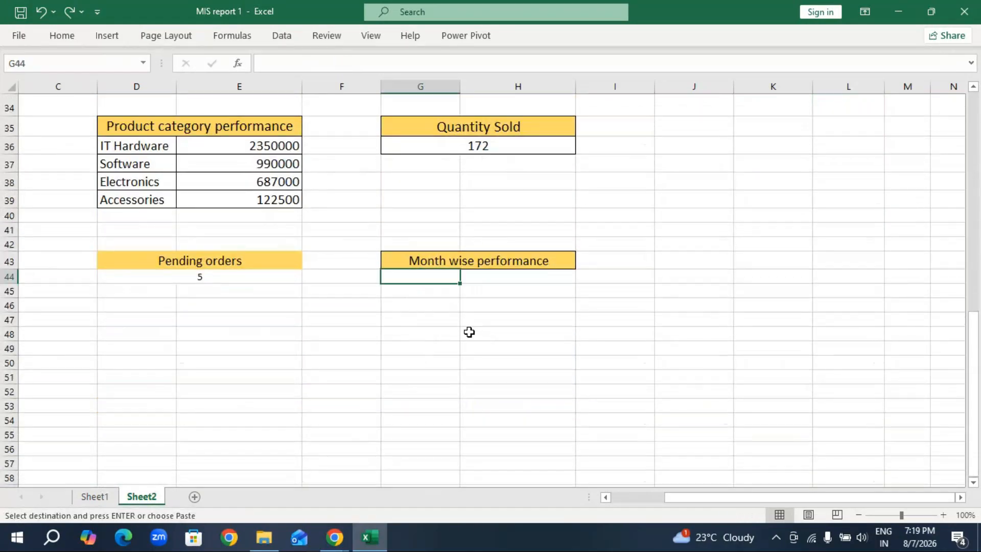
key("ctrl+v")
left_click(613, 364)
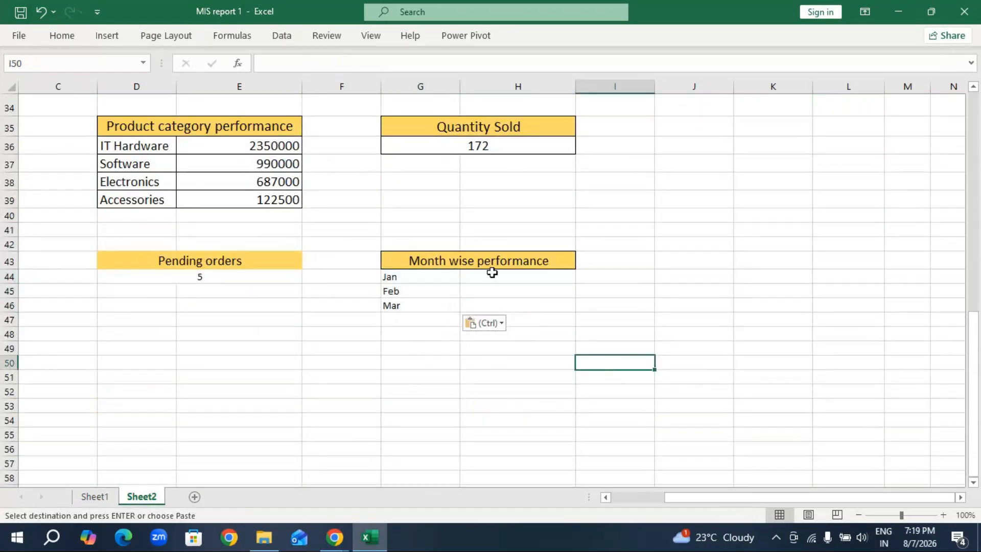
Increase the font of the month rows G44:H46 by two sizes.
left_click_drag(434, 280, 499, 305)
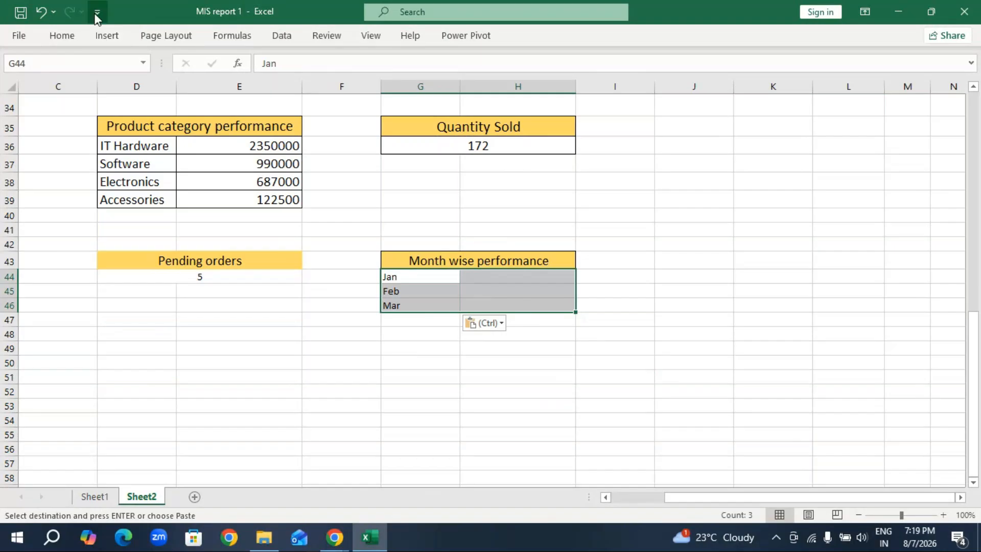
left_click(66, 37)
left_click(205, 63)
left_click(206, 63)
left_click(524, 366)
Apply all borders to the Month wise performance block, G43:H46.
left_click_drag(423, 260, 450, 314)
left_click(62, 36)
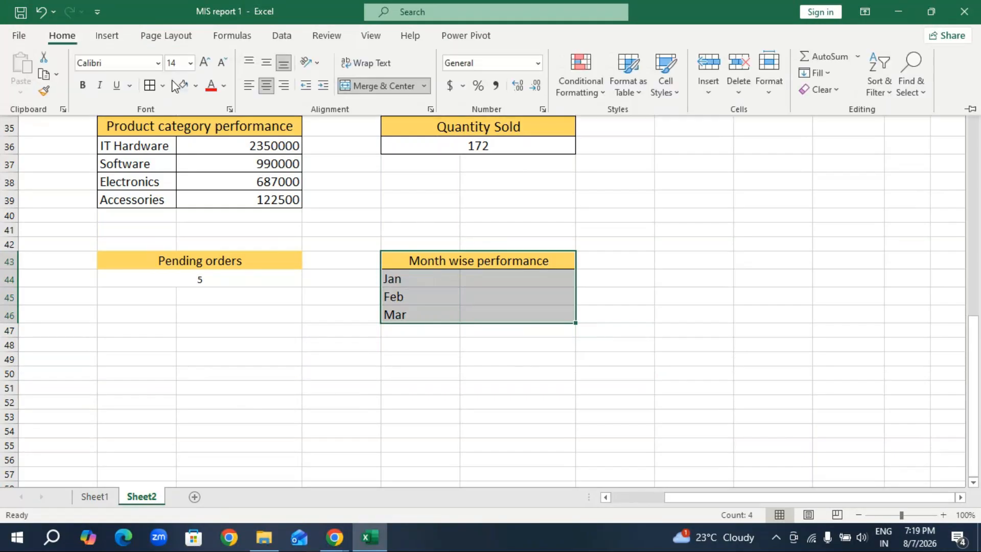
left_click(150, 87)
left_click(502, 276)
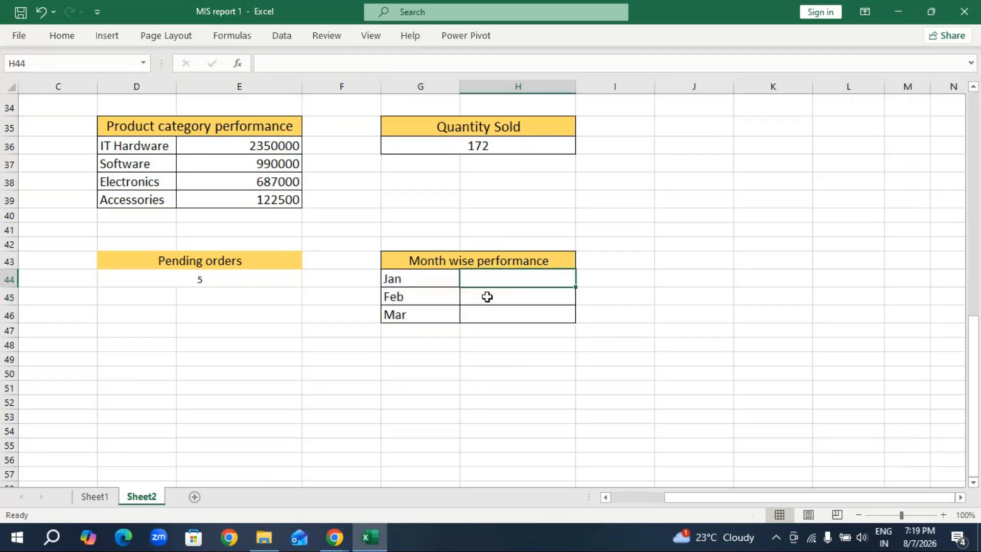
Examine the SUMIF formula behind the Jan total in E43 on Sheet1 and the invoice table columns it refers to.
scroll(431, 279, "up", 8)
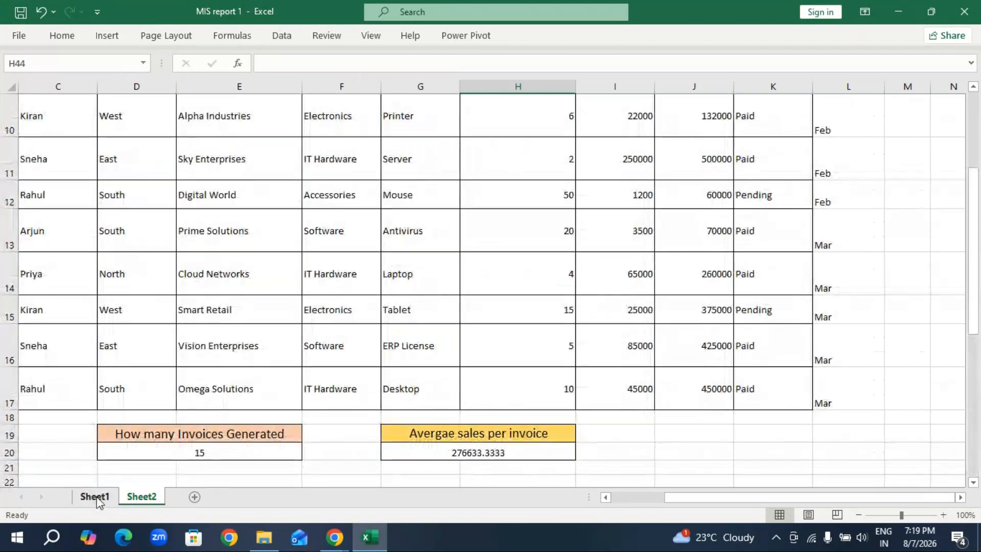
left_click(97, 496)
scroll(408, 364, "down", 1)
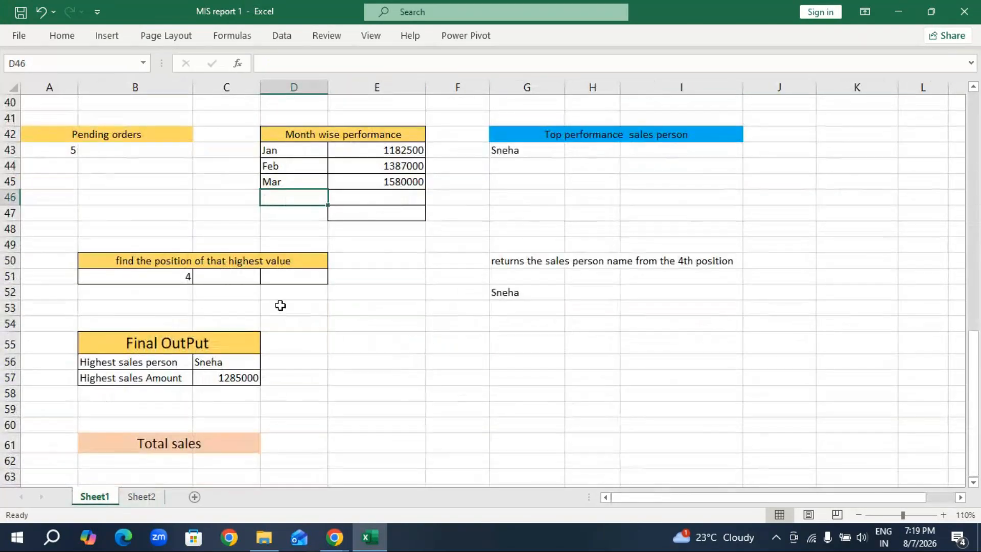
scroll(280, 305, "up", 1)
left_click(389, 196)
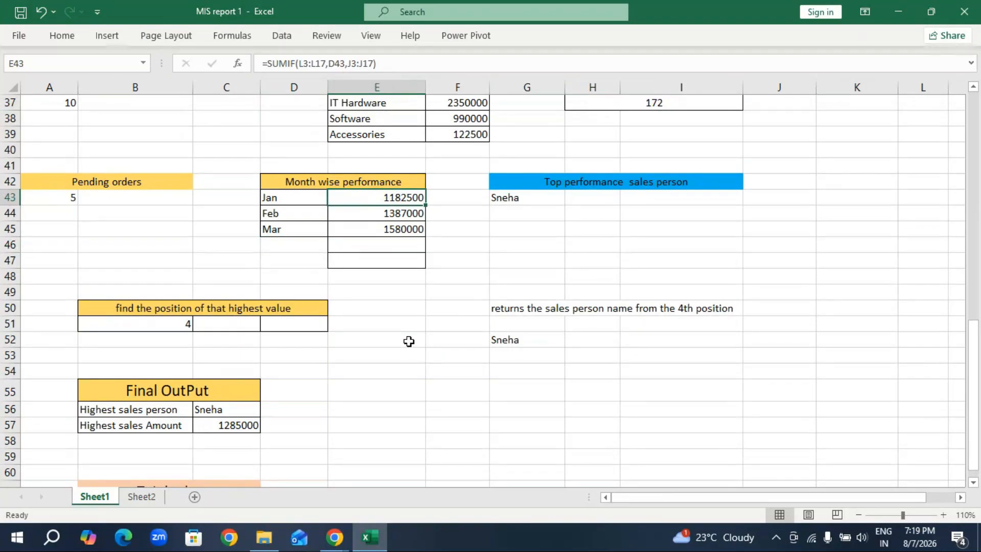
scroll(410, 337, "up", 1)
scroll(411, 332, "up", 4)
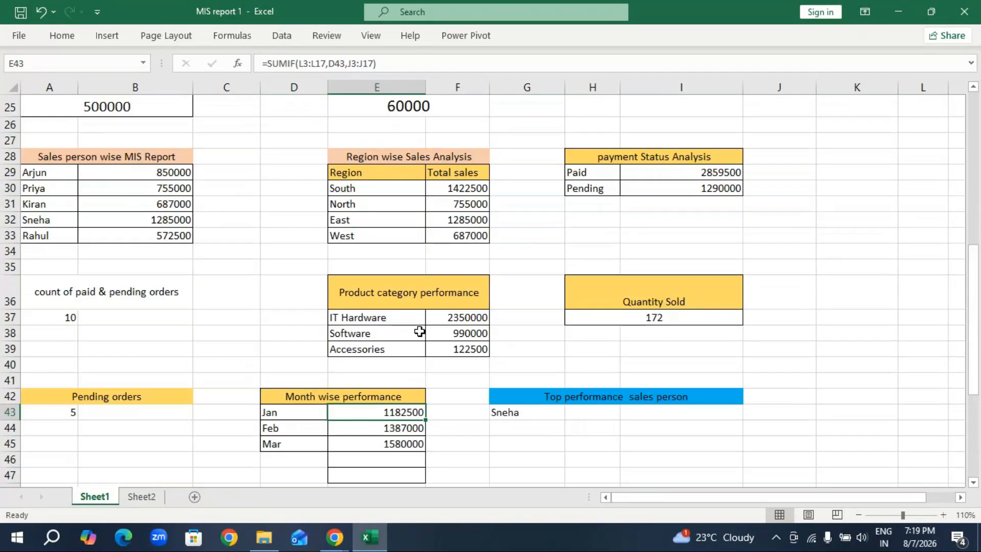
scroll(419, 332, "up", 4)
scroll(429, 331, "up", 4)
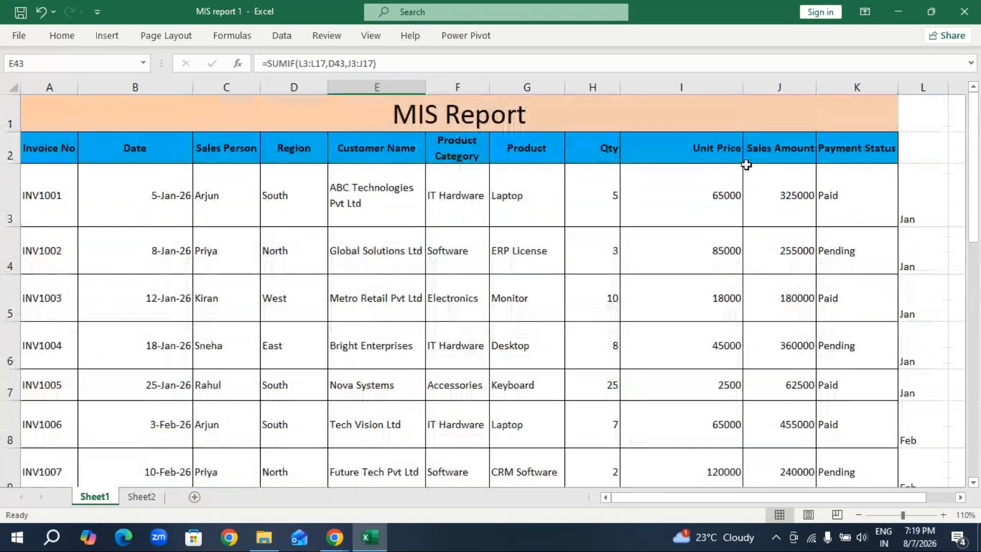
key("ctrl+Page_Down")
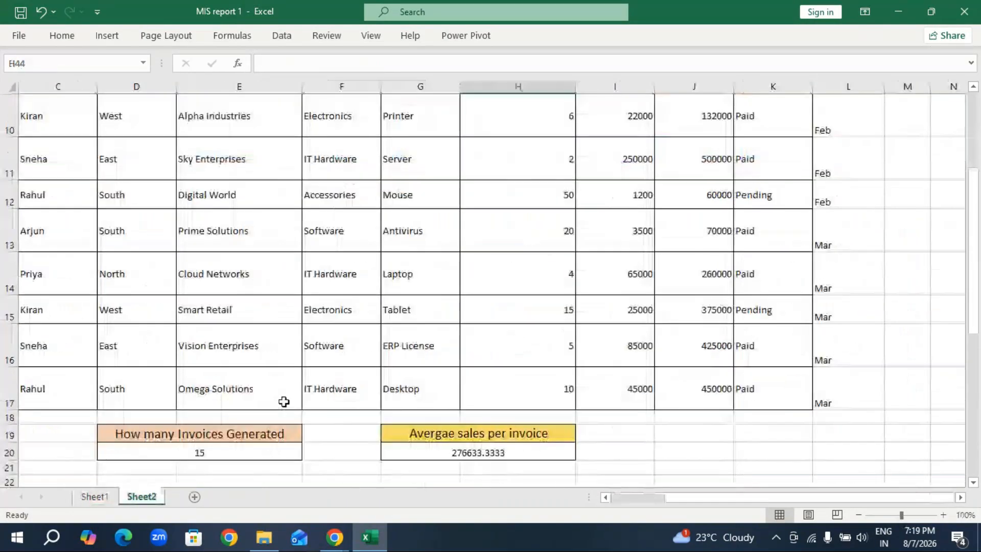
On Sheet2, enter =SUMIF(L3:L17,G44,J3:J17) in H44 to total the Jan sales amount.
scroll(490, 420, "down", 4)
scroll(445, 411, "down", 4)
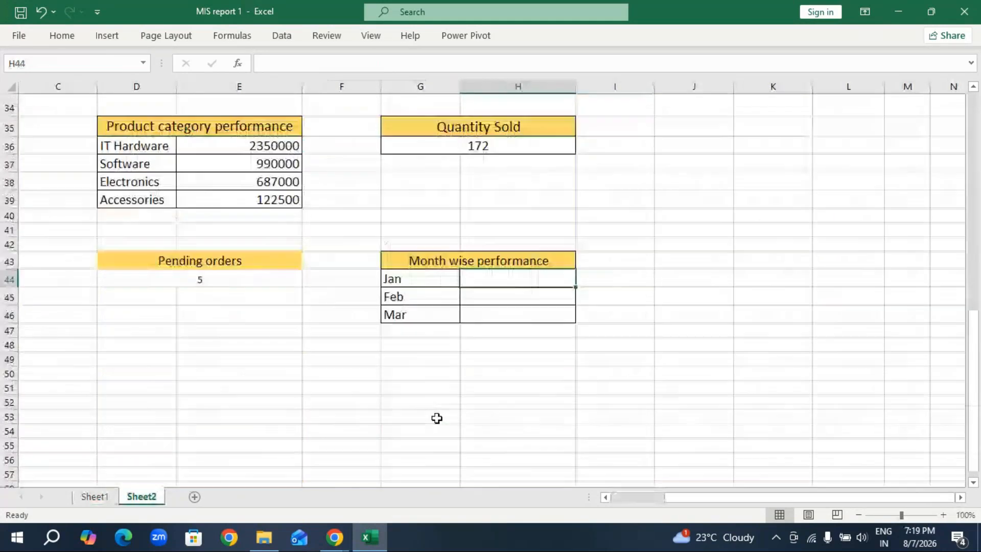
type("=")
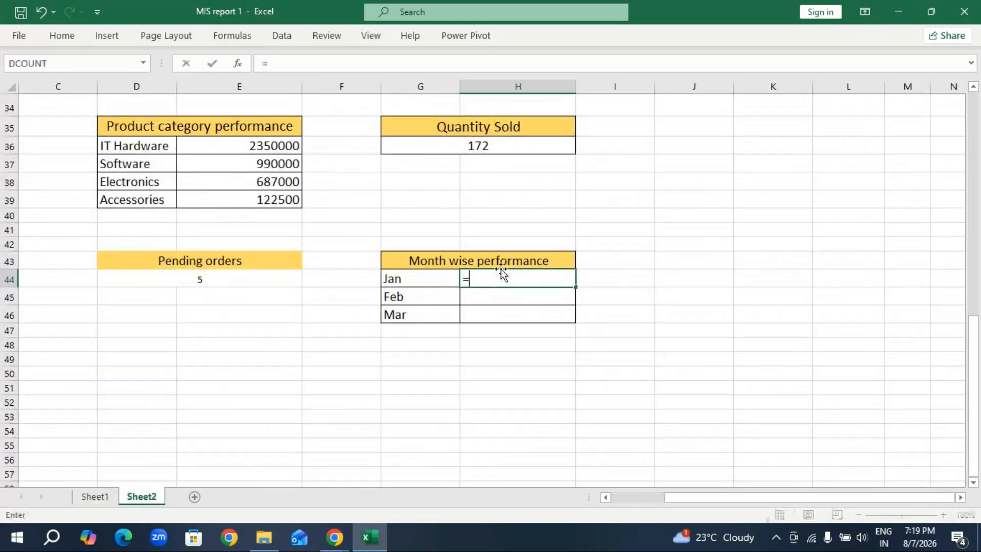
type("sumi")
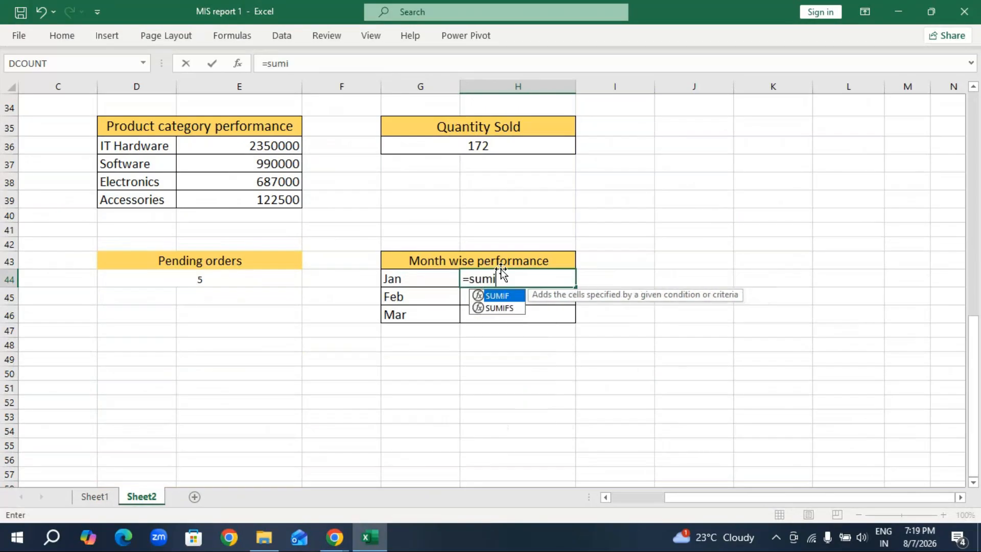
key("Tab")
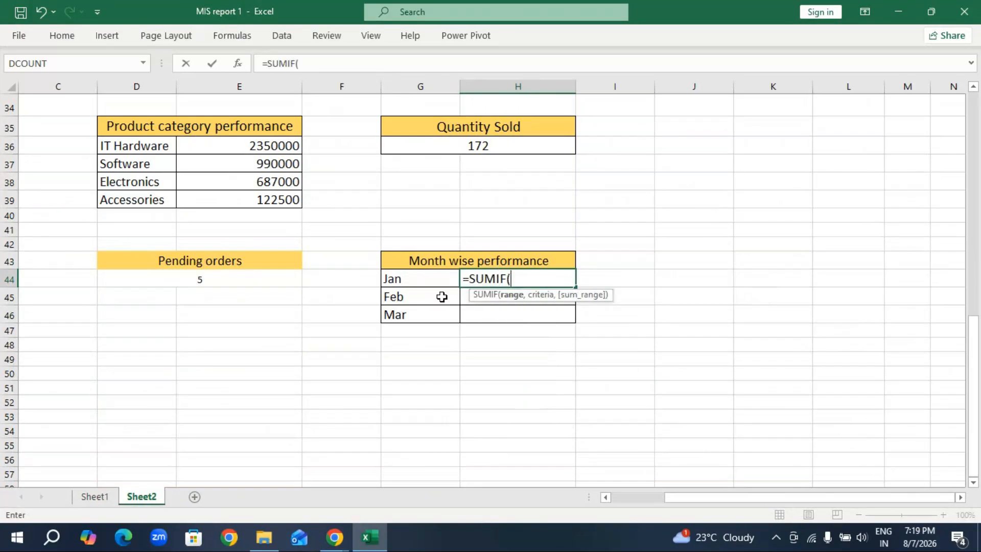
scroll(803, 255, "up", 8)
scroll(802, 255, "up", 3)
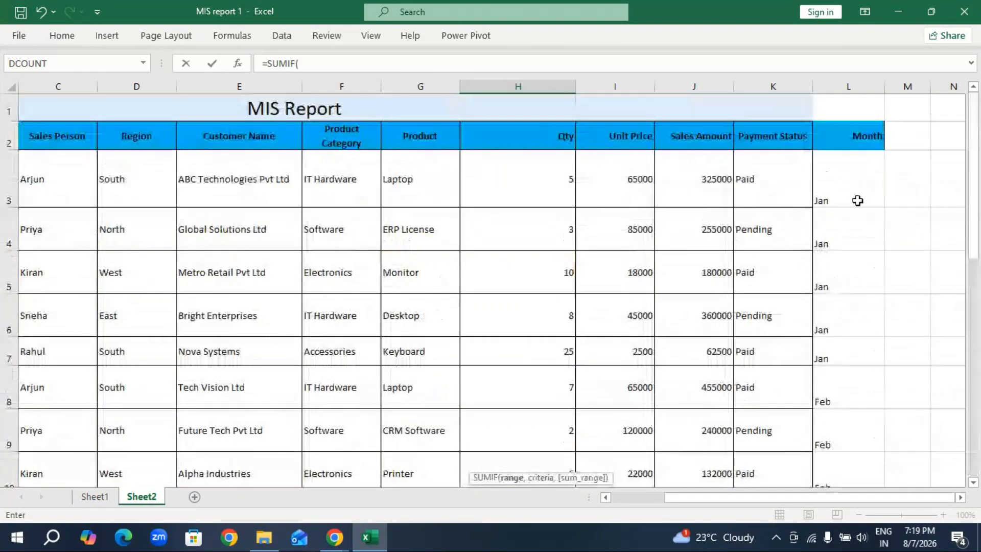
left_click_drag(840, 192, 786, 448)
scroll(383, 398, "down", 8)
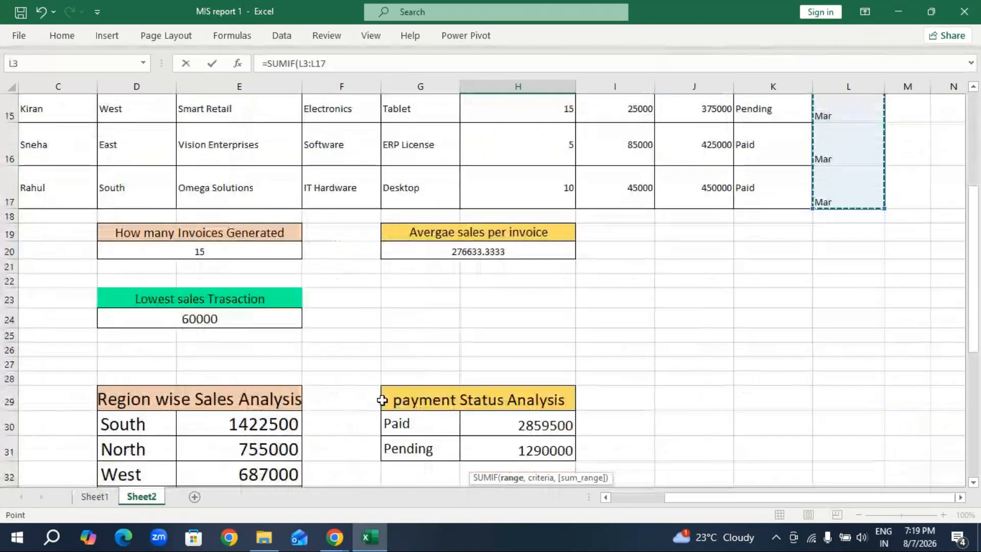
type(",")
left_click(434, 306)
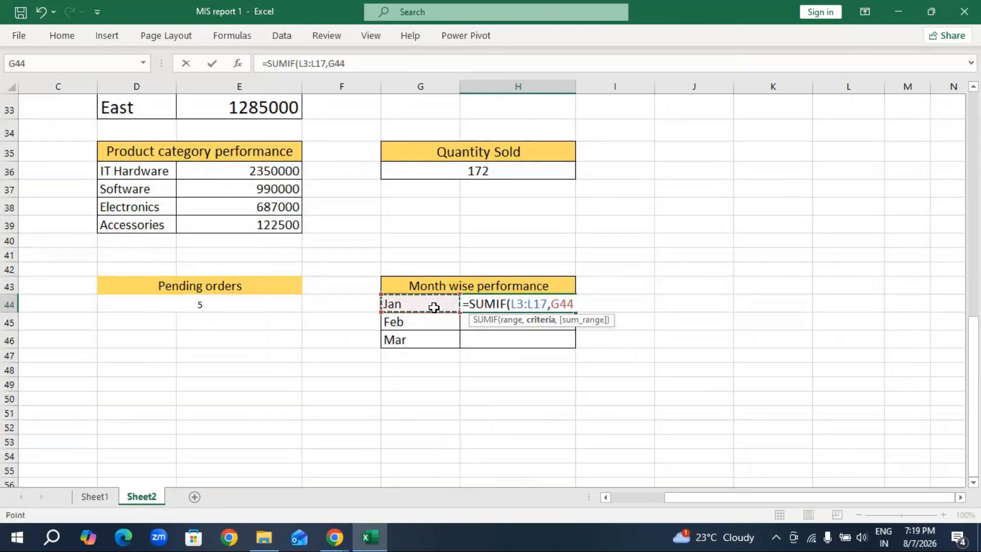
type(",")
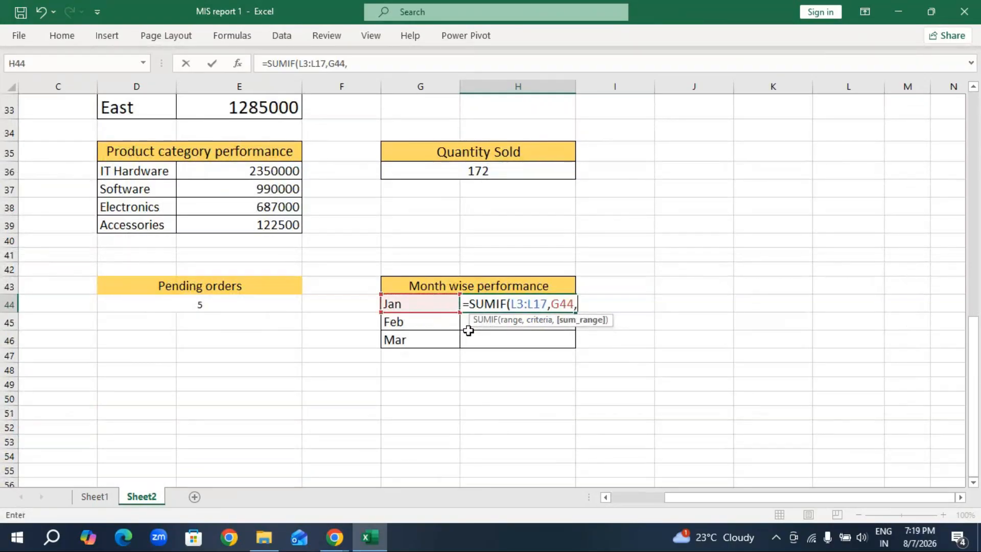
scroll(632, 291, "up", 10)
left_click_drag(700, 176, 671, 446)
scroll(542, 416, "down", 9)
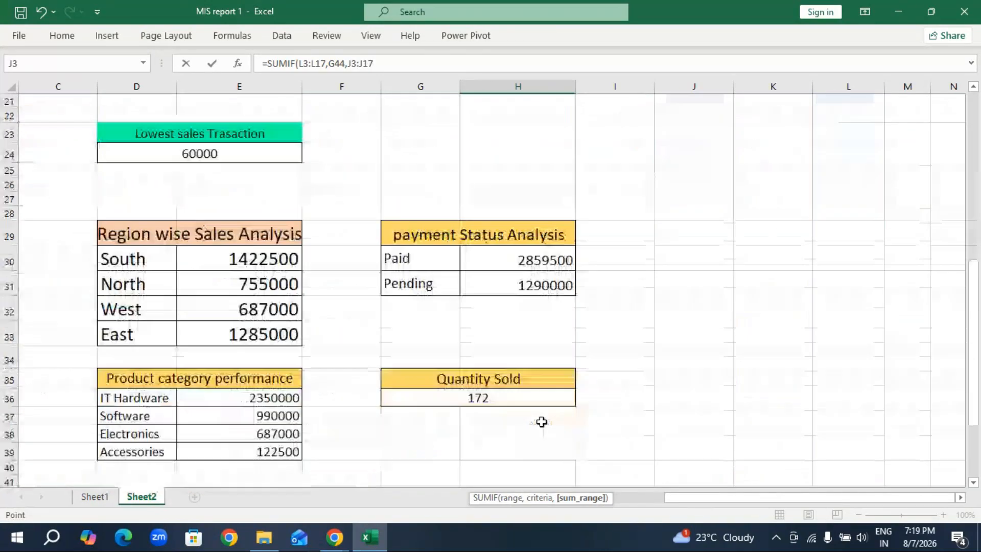
key("Return")
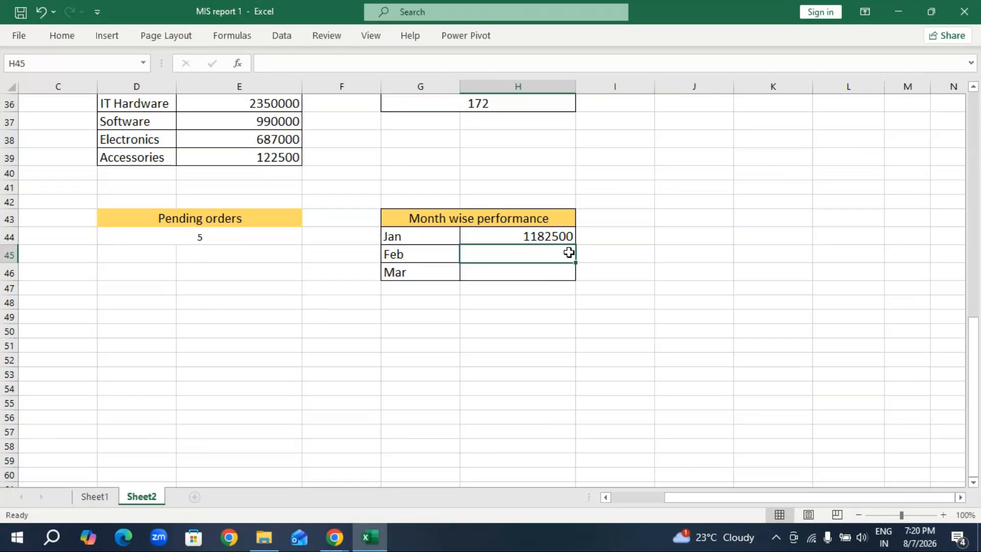
Fill the Jan SUMIF formula from H44 down through H46 for Feb and Mar.
left_click(520, 237)
left_click_drag(575, 245, 579, 282)
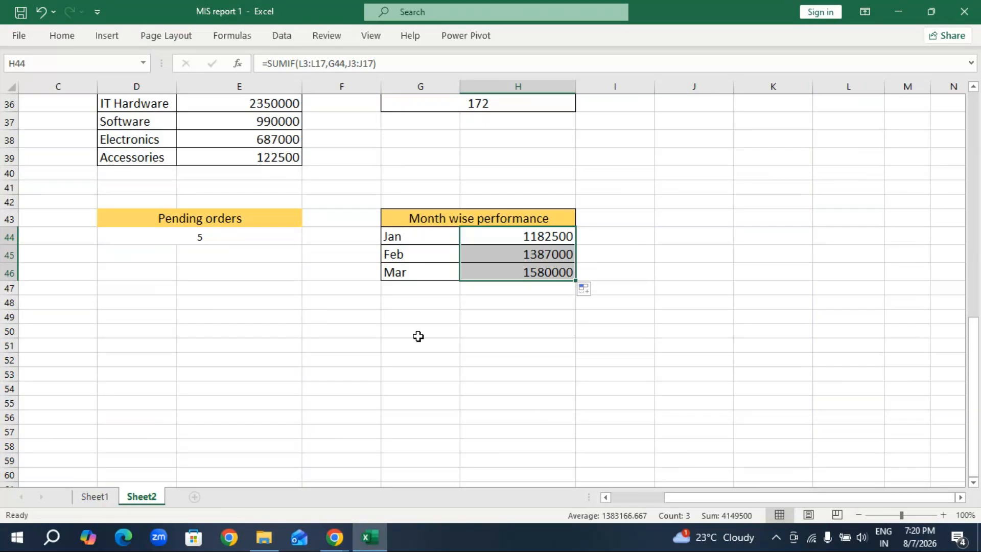
left_click(307, 360)
Copy the Top performance sales person heading from G42 on Sheet1 to D49 on Sheet2.
left_click(95, 496)
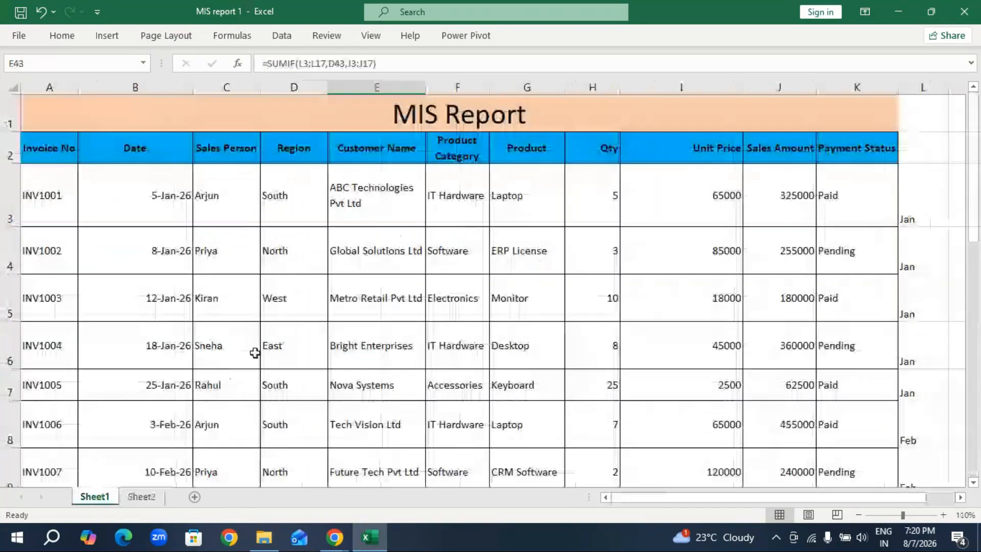
scroll(286, 352, "down", 8)
scroll(293, 349, "down", 3)
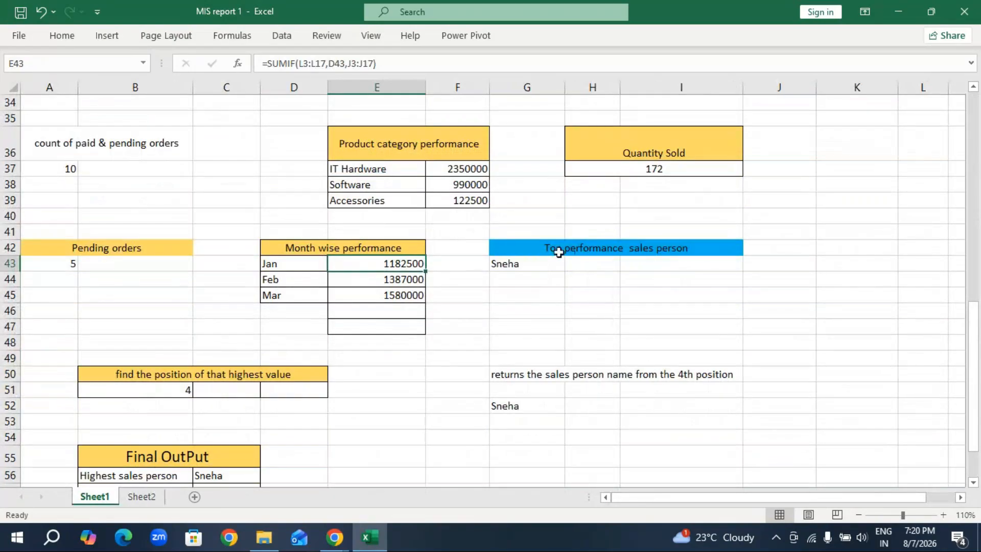
left_click(558, 251)
key("ctrl+c")
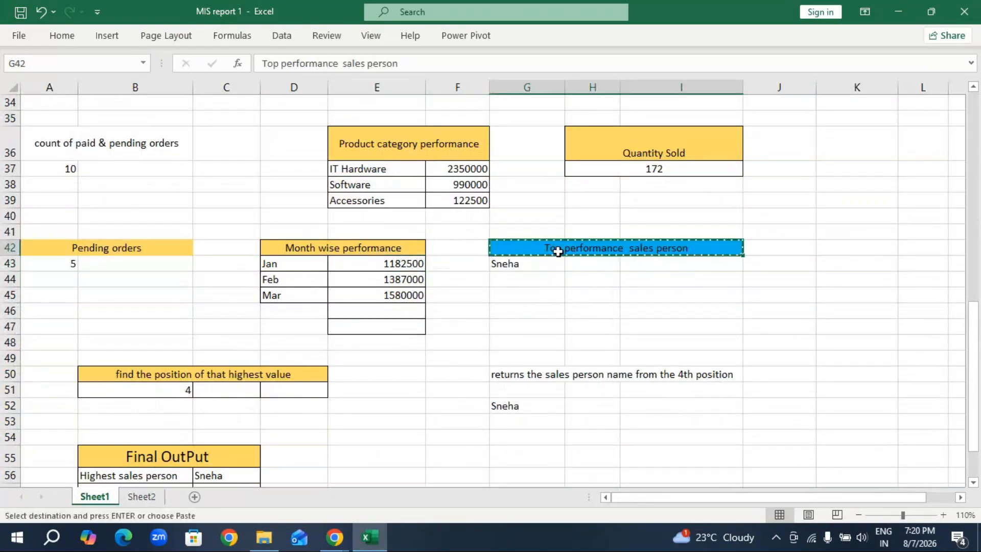
left_click(138, 496)
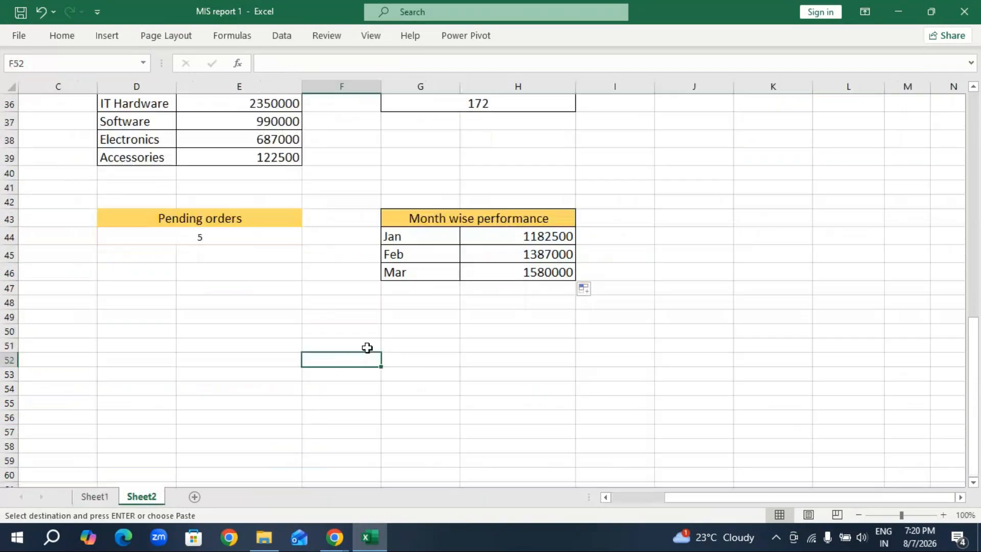
left_click(102, 318)
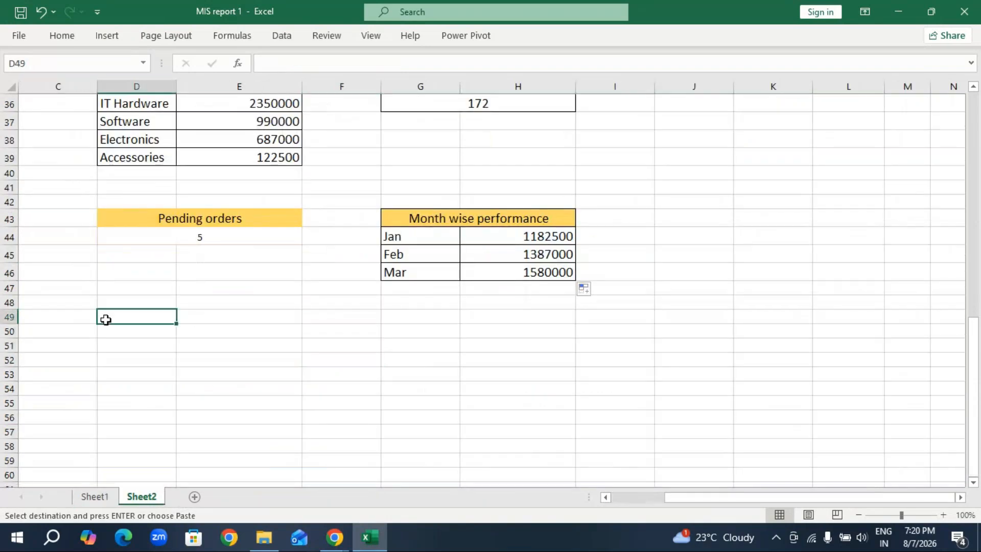
key("ctrl+v")
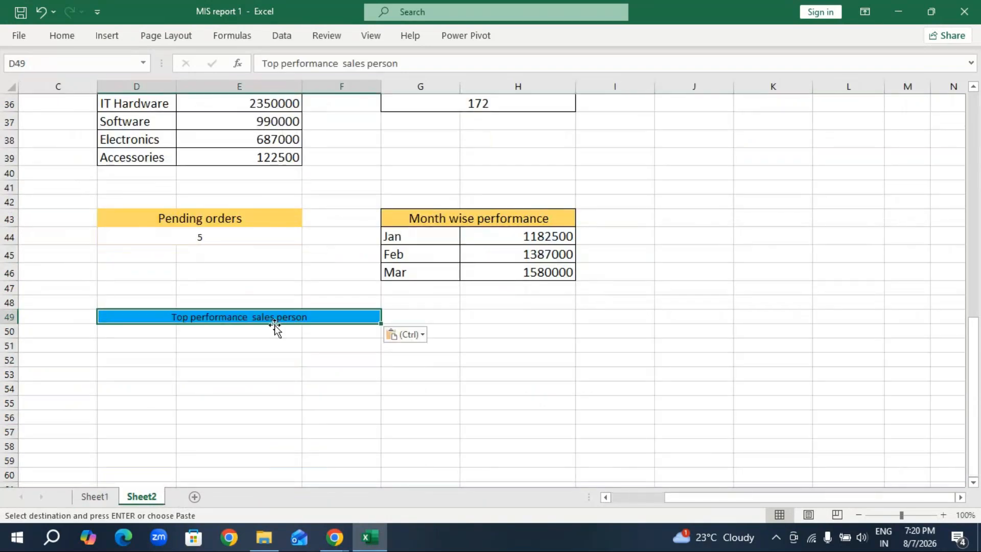
Increase the font of the Top performance sales person heading in D49 by two sizes.
left_click(74, 38)
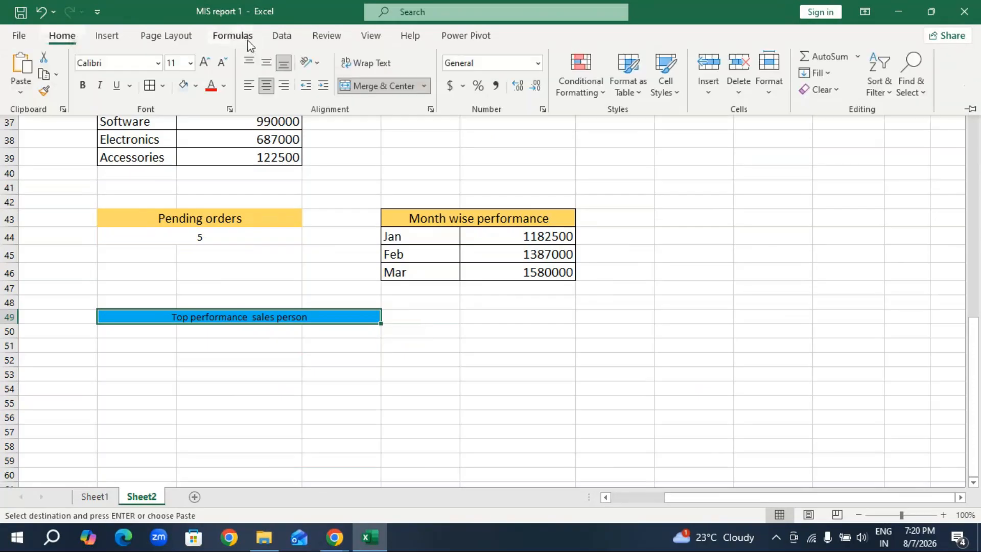
left_click(202, 63)
left_click(201, 64)
left_click(201, 63)
left_click(225, 415)
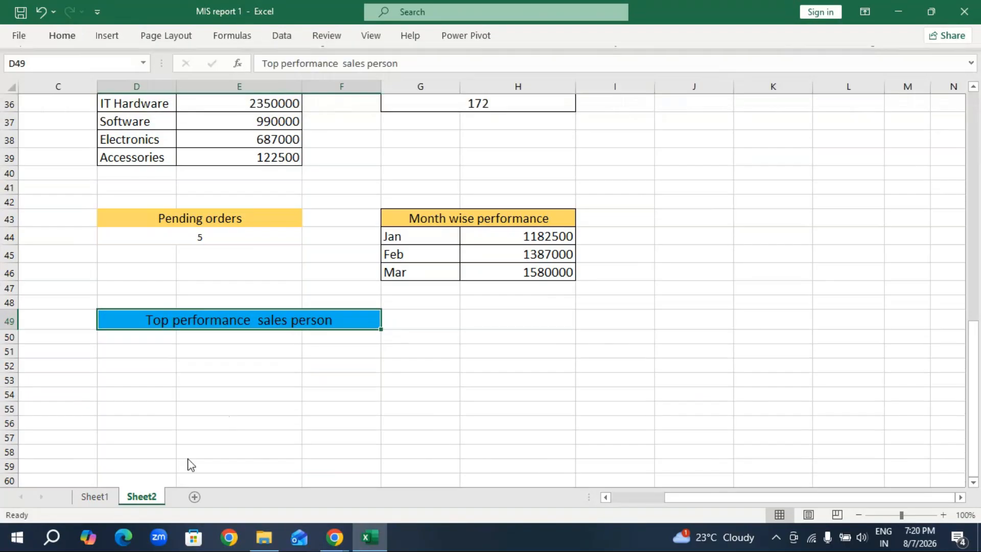
On Sheet1, turn the INDEX/MATCH formula in G43 into visible text by inserting a space before its equals sign.
left_click(97, 496)
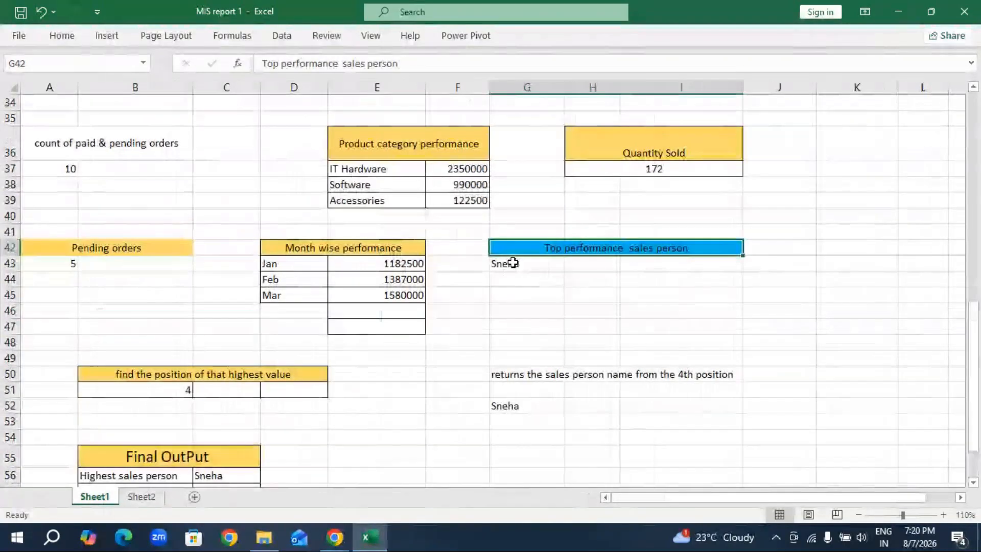
left_click(498, 261)
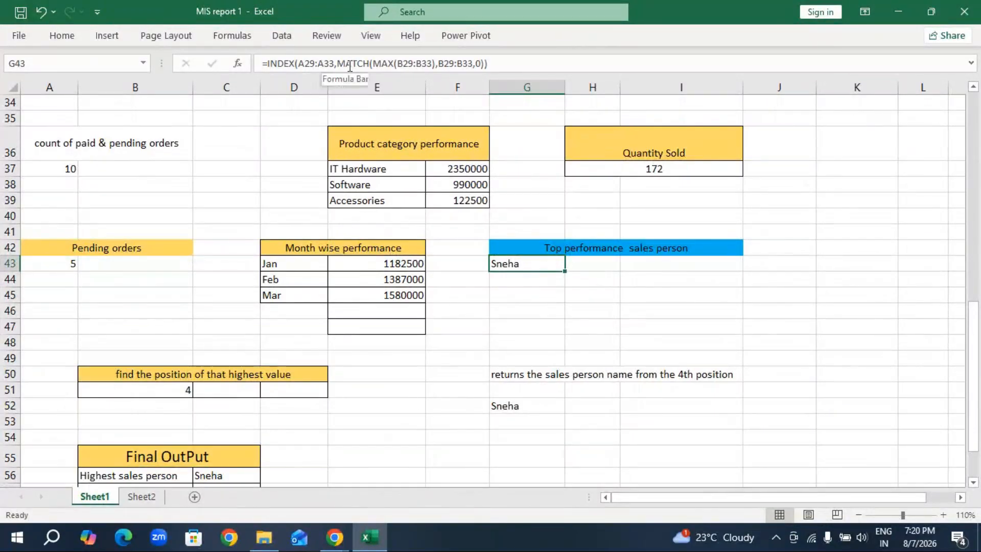
left_click(263, 62)
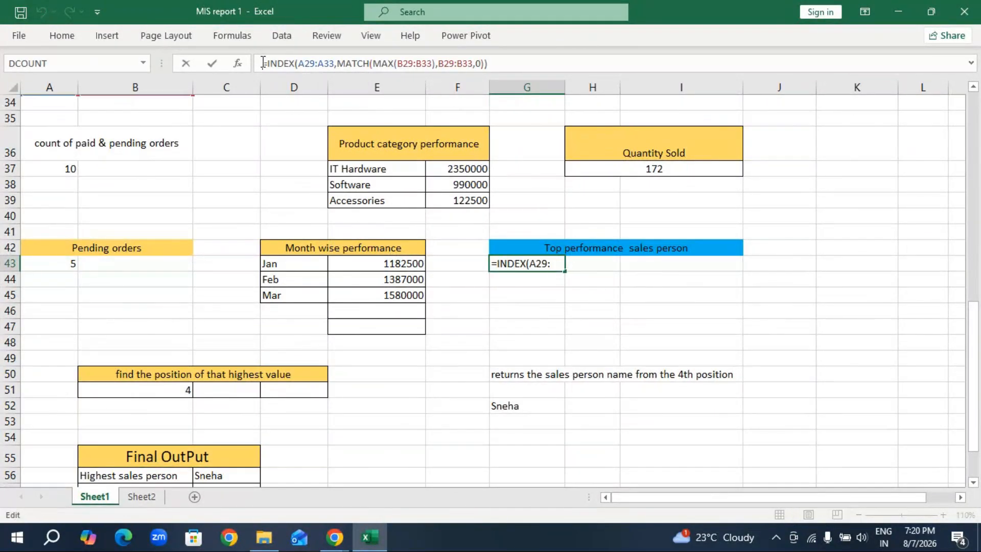
left_click(592, 310)
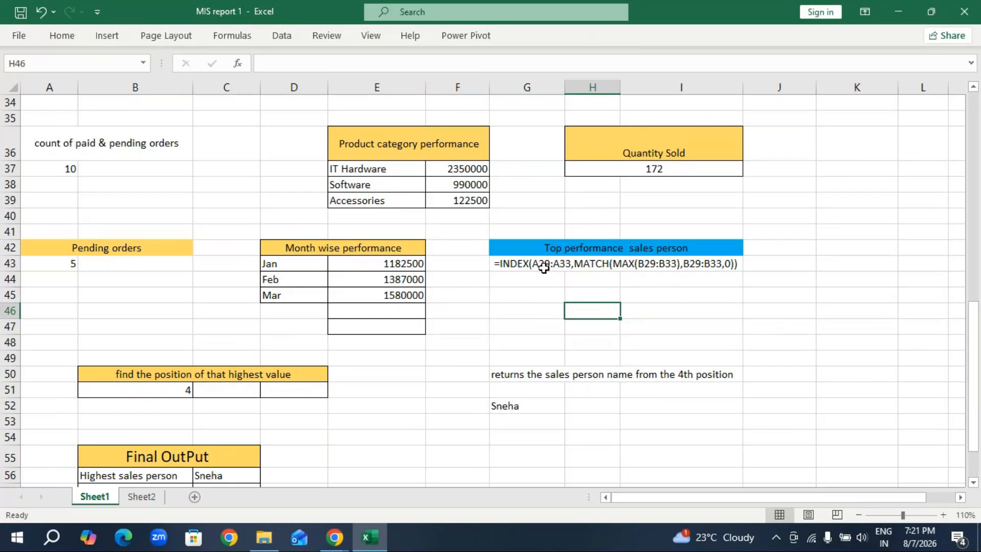
left_click_drag(512, 266, 712, 262)
key("ctrl+c")
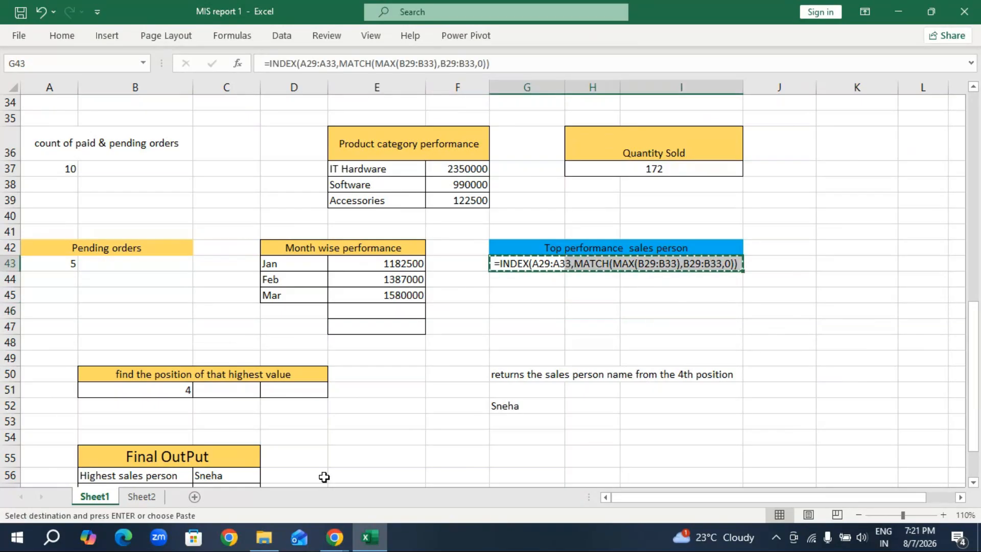
key("Escape")
left_click(610, 324)
Start an INDEX formula in H45 of Sheet1 with the invoice number range A3:A17 as its array.
left_click(589, 294)
type("=in")
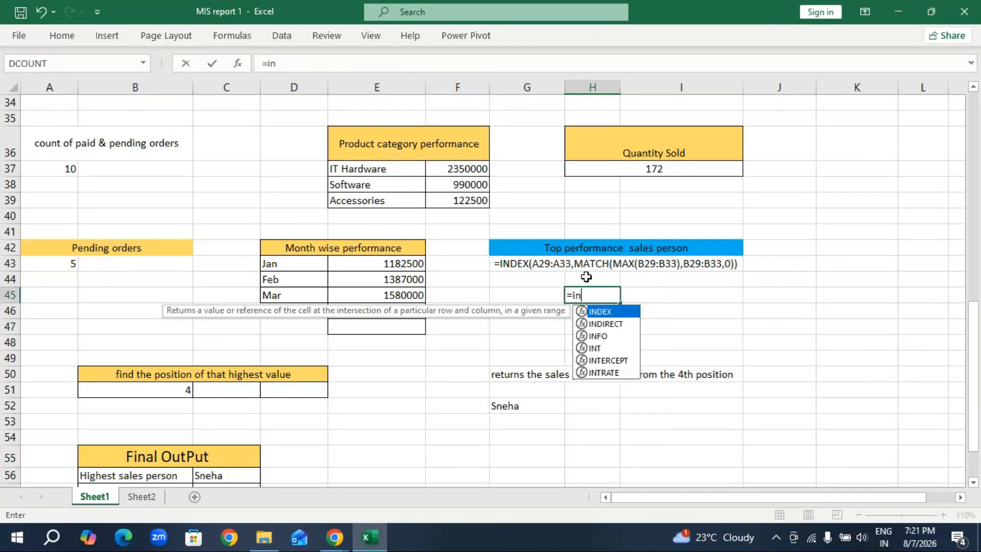
type("dex")
key("Tab")
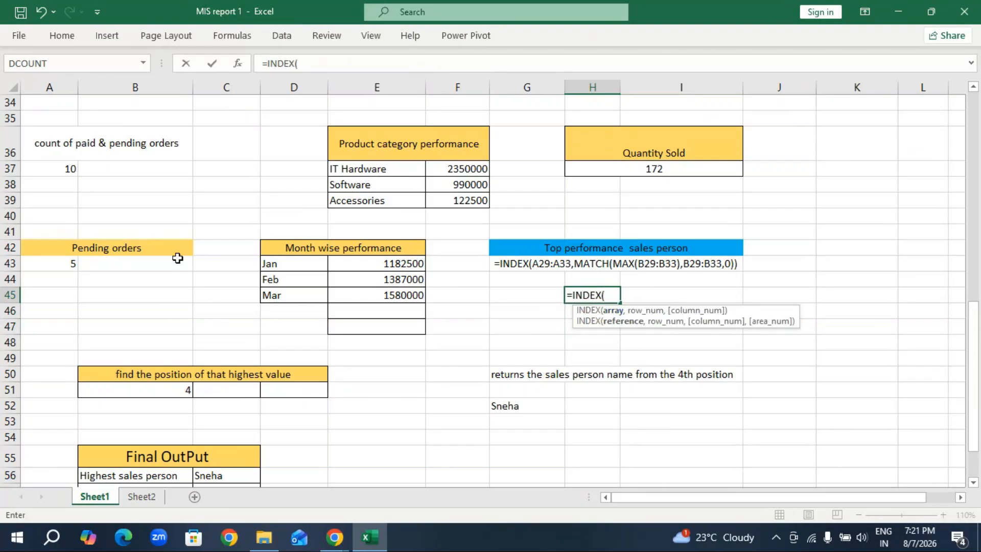
scroll(172, 249, "up", 3)
scroll(150, 229, "up", 3)
scroll(149, 230, "up", 5)
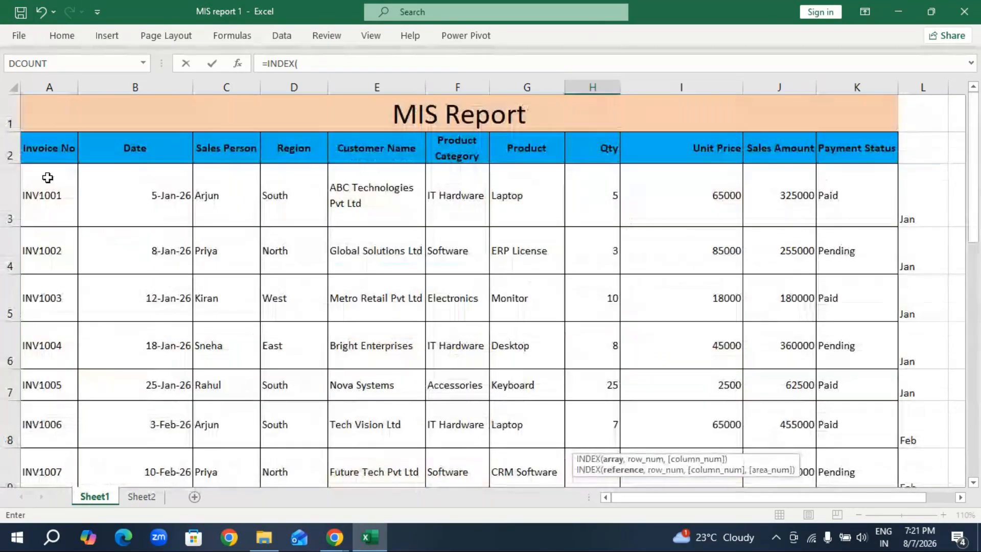
left_click_drag(48, 184, 192, 443)
scroll(192, 442, "down", 9)
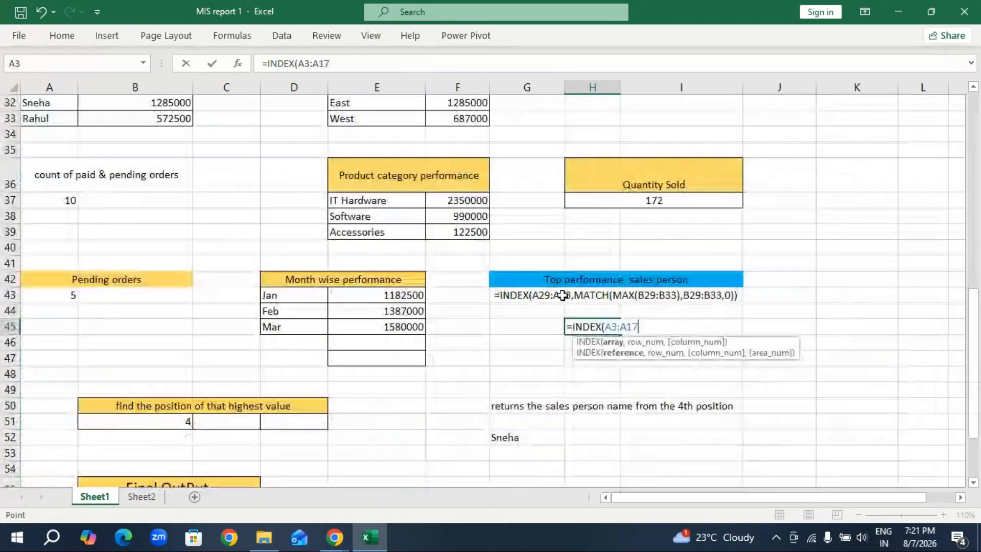
type(",")
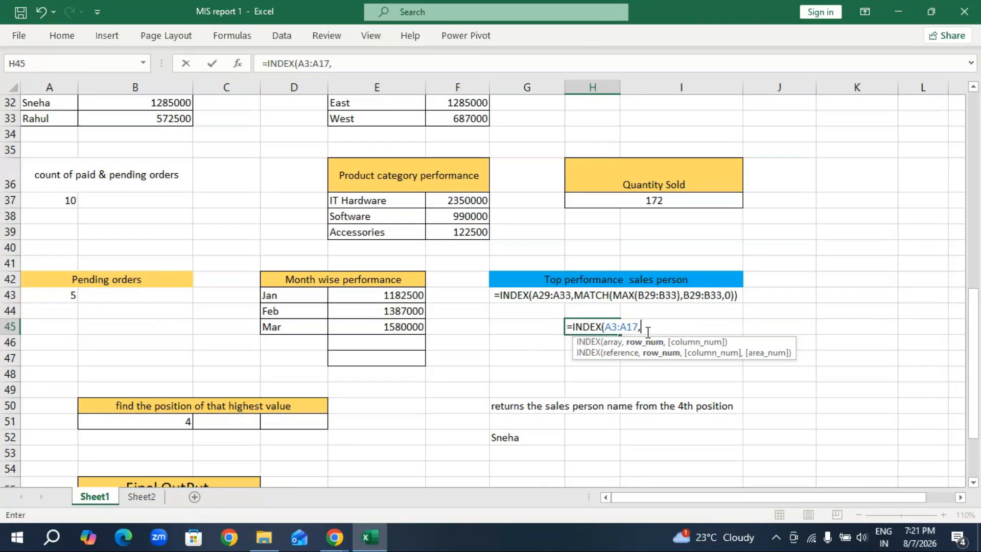
Nest a MATCH function as the row number of the H45 formula, with MAX as its lookup value.
type("mat")
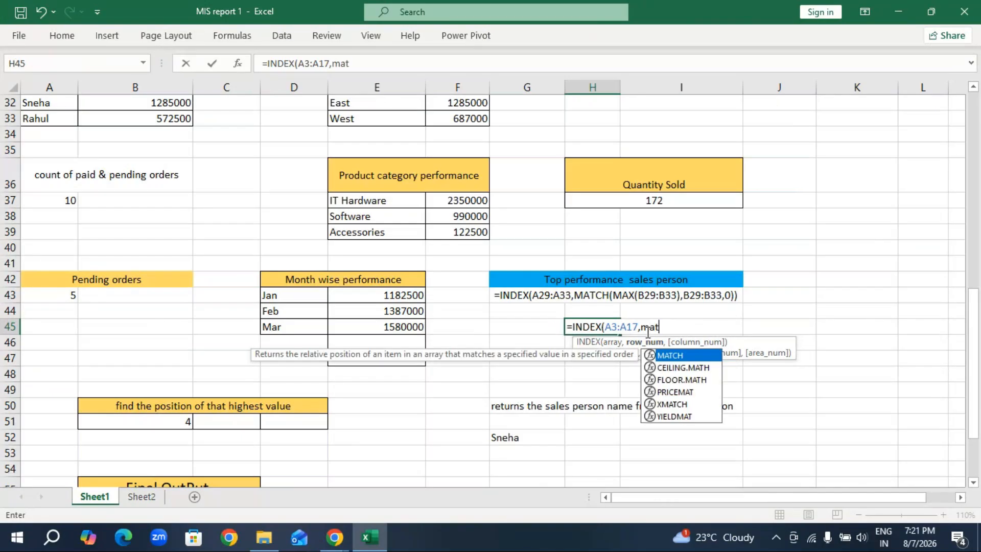
key("Tab")
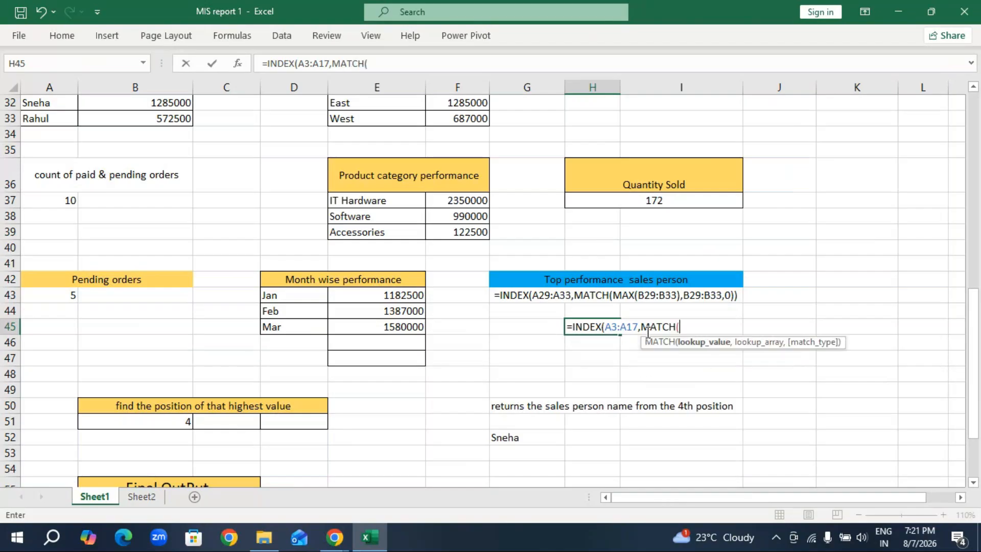
type("max")
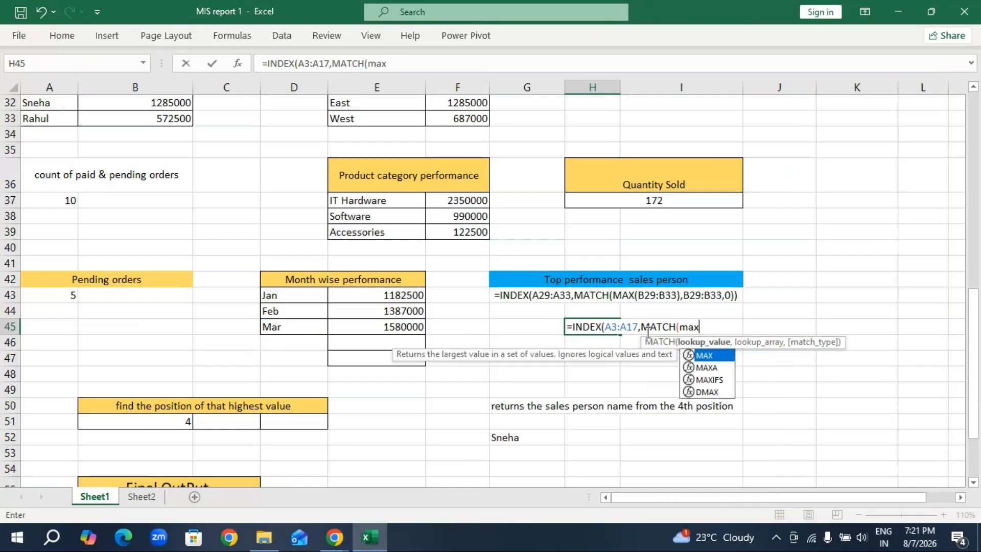
key("Tab")
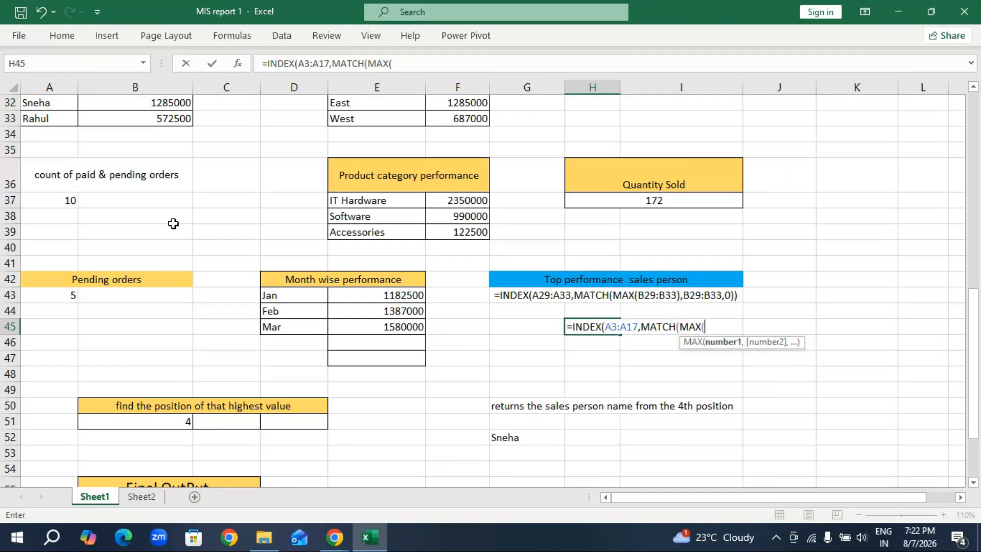
scroll(188, 225, "up", 10)
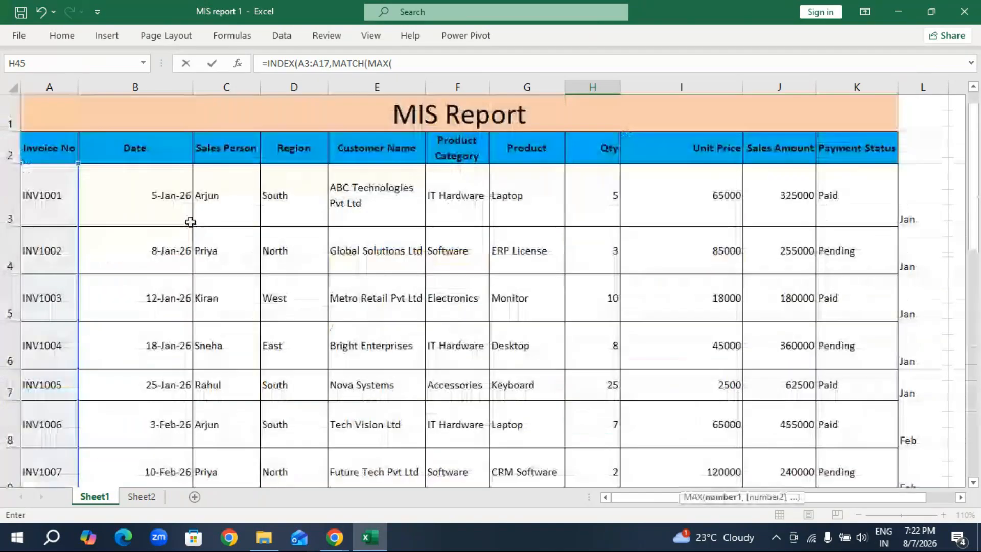
scroll(167, 208, "down", 7)
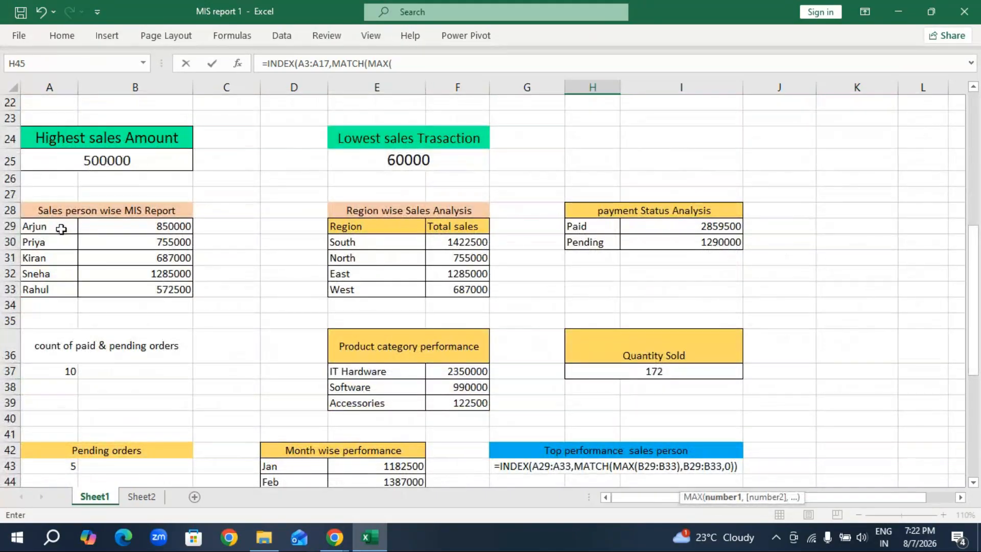
left_click_drag(65, 228, 51, 287)
scroll(264, 290, "down", 4)
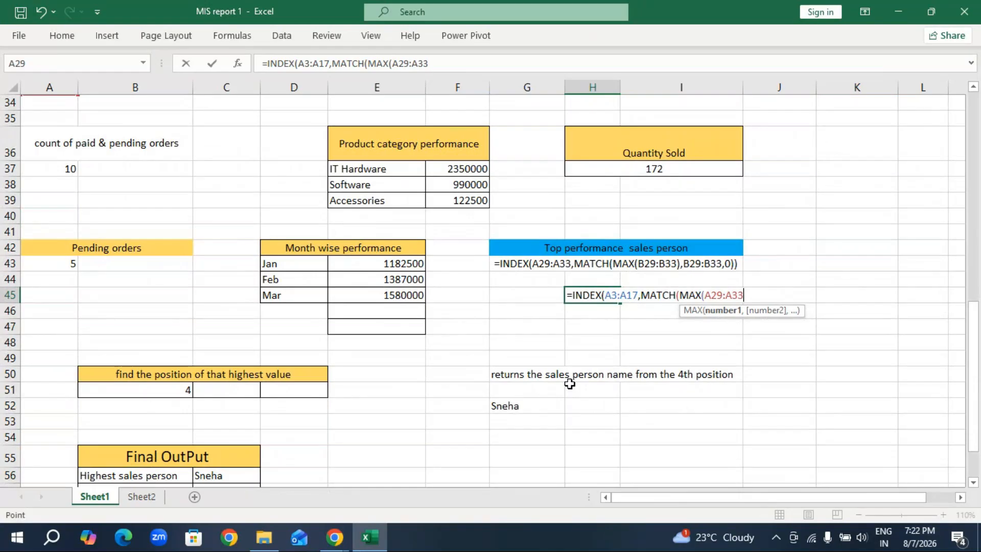
key("BackSpace")
key("BackSpace")
key("BackSpace")
key("BackSpace")
key("BackSpace")
key("BackSpace")
key("BackSpace")
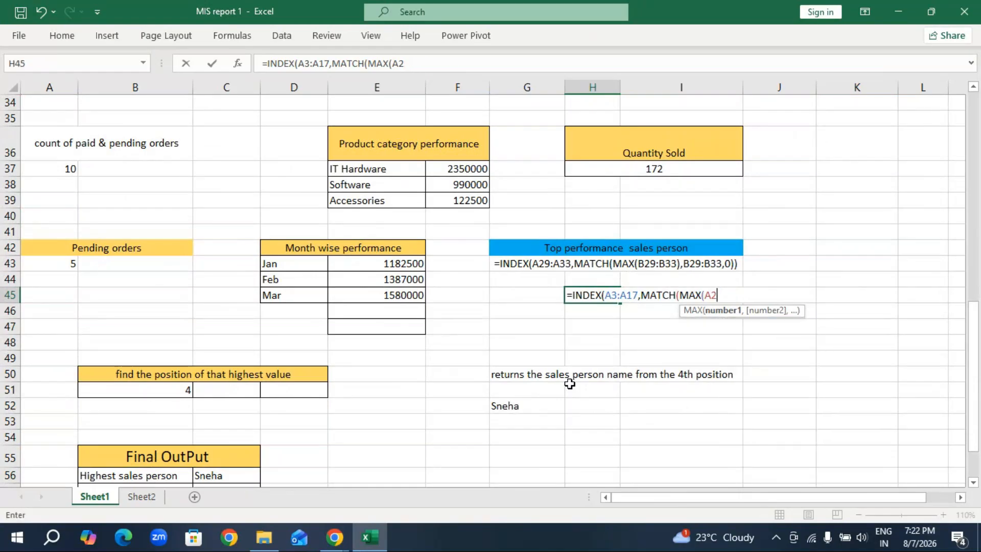
Use the sales person totals B29:B33 as the MAX range and close the MAX function.
scroll(177, 175, "up", 3)
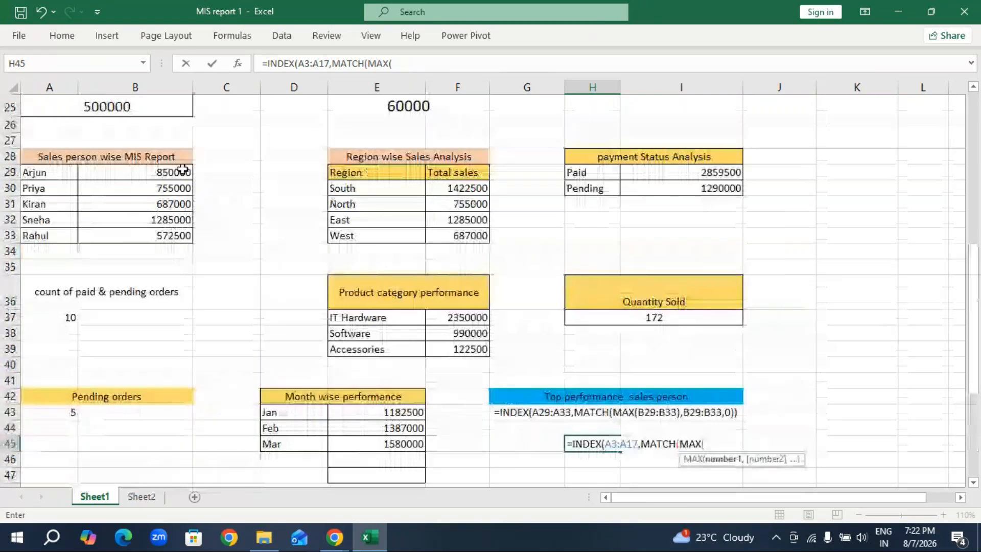
left_click_drag(179, 173, 170, 234)
scroll(655, 307, "down", 4)
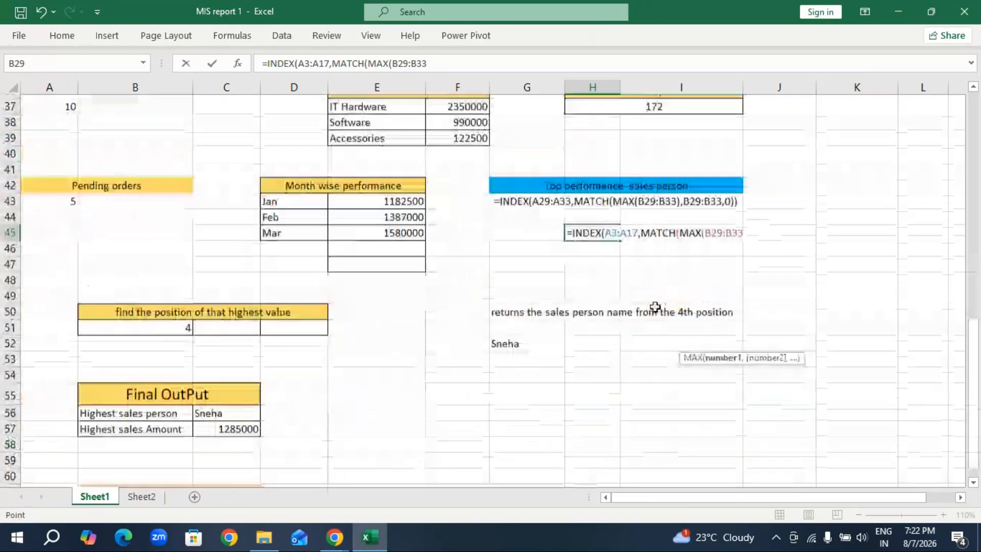
type(",")
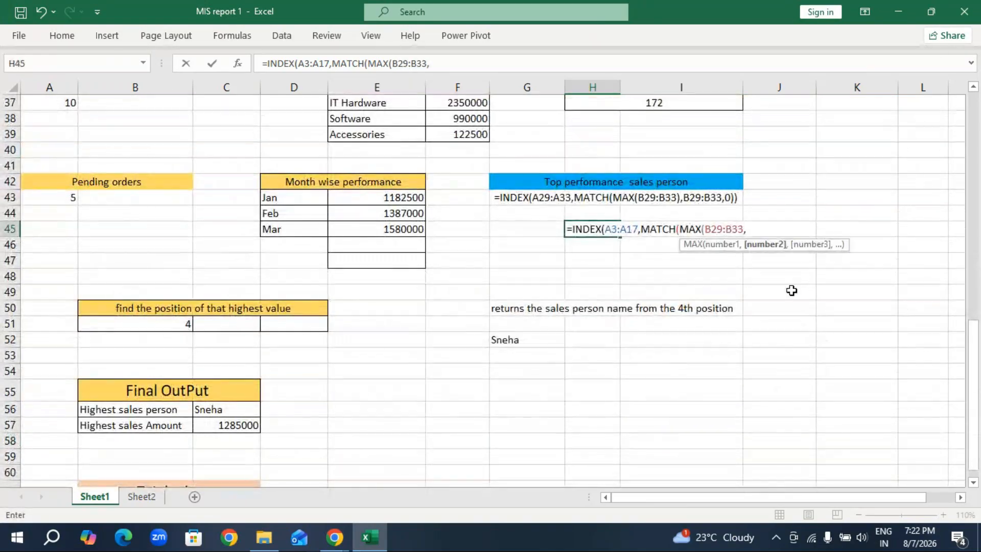
key("BackSpace")
type("),")
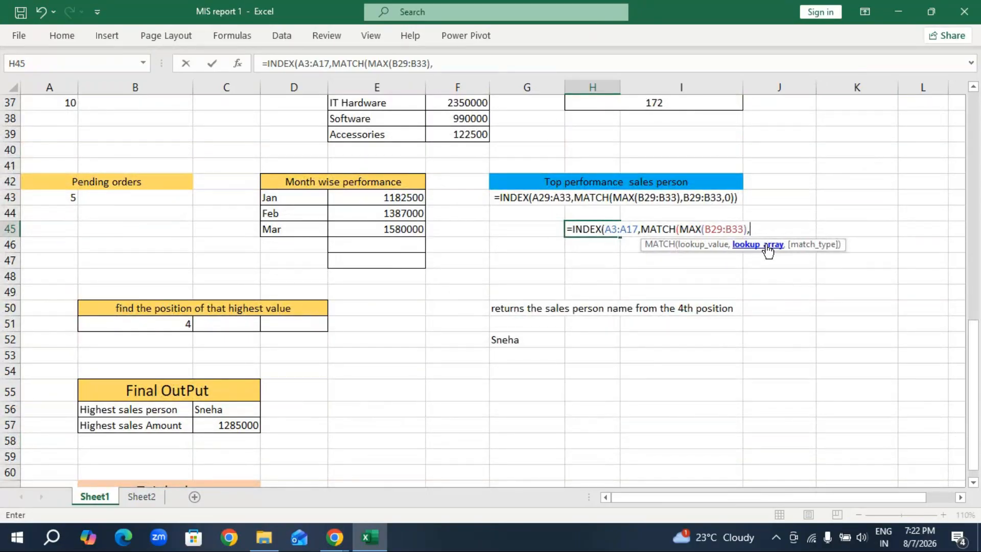
Complete the MATCH in H45 with lookup array B29:B33 and exact match 0, and enter the formula with its closing brackets.
scroll(189, 281, "up", 3)
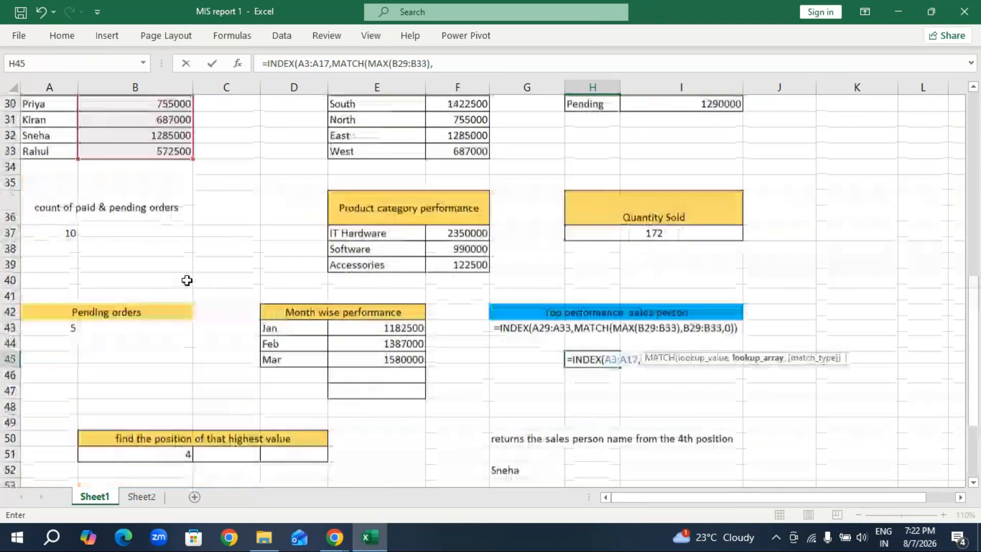
left_click_drag(171, 122, 164, 180)
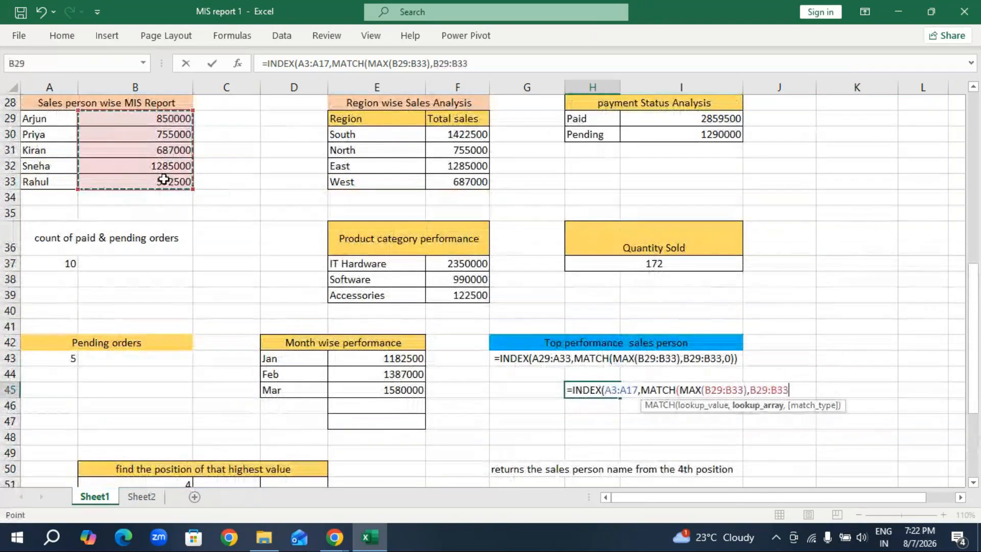
scroll(449, 381, "down", 2)
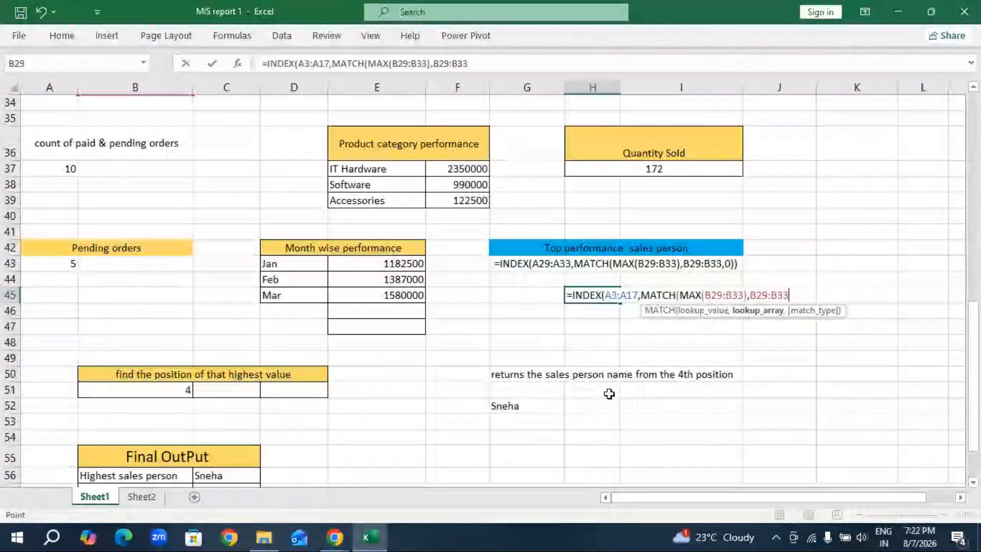
type(",")
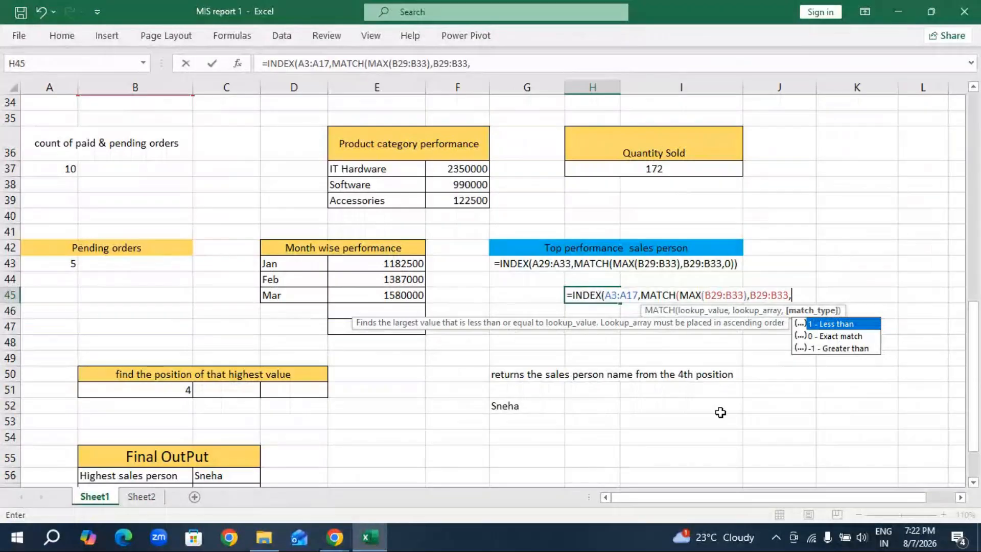
double_click(853, 337)
type(")")
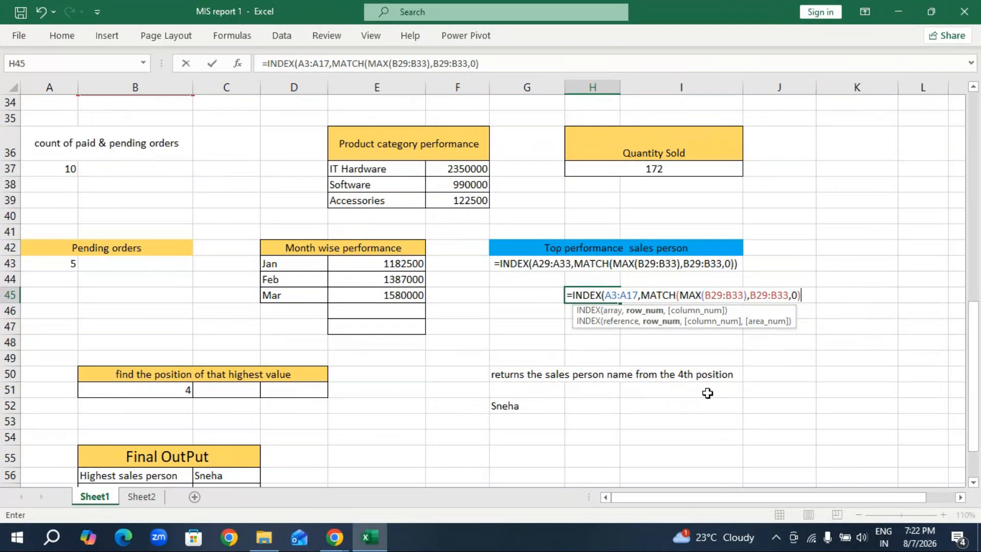
key("Return")
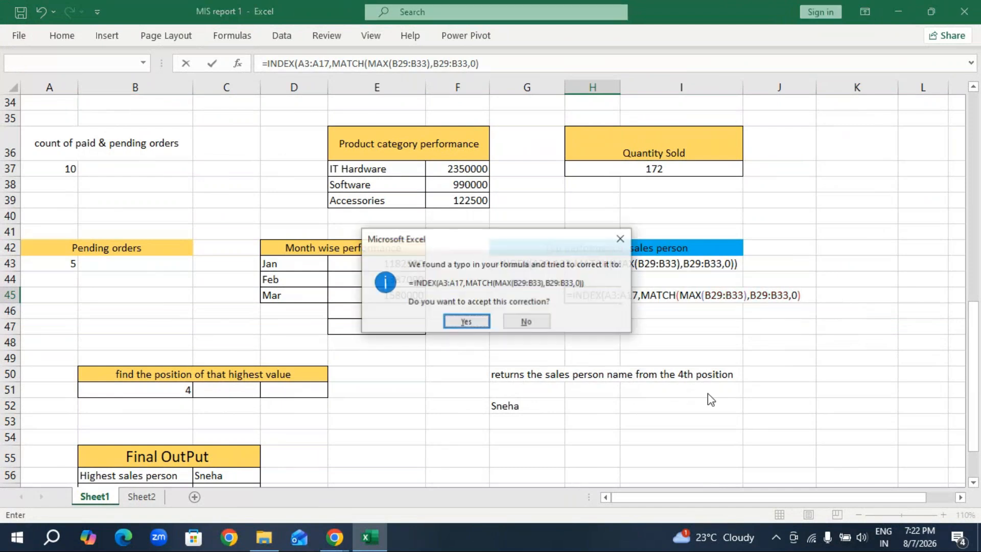
left_click(471, 322)
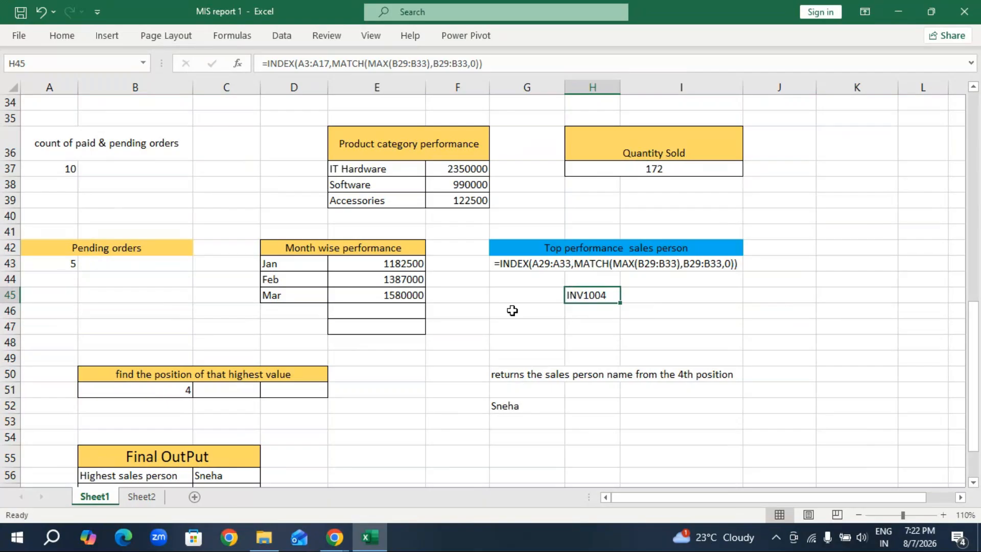
Turn the text in G43 back into a live INDEX/MATCH formula by removing the space before its equals sign.
left_click(560, 266)
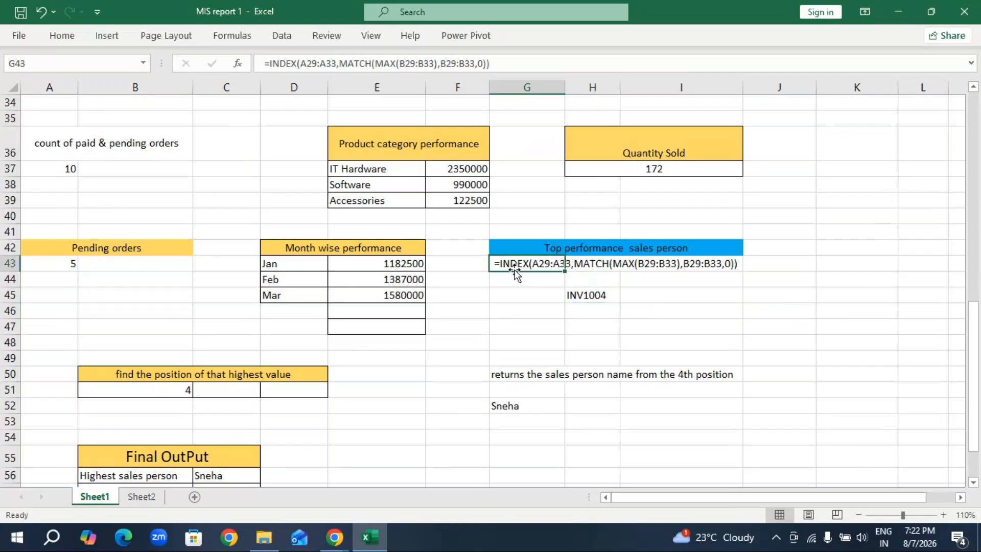
left_click(269, 64)
key("BackSpace")
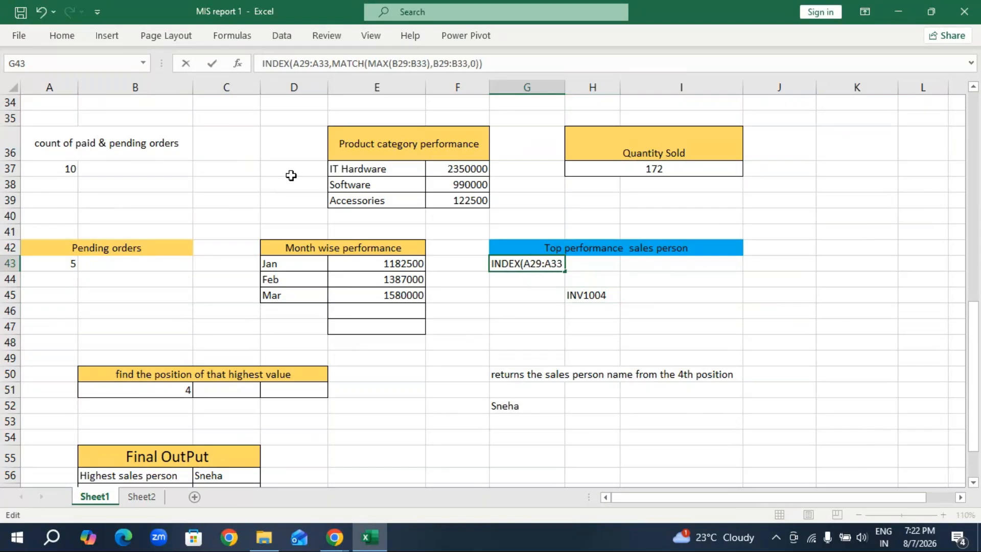
type("=")
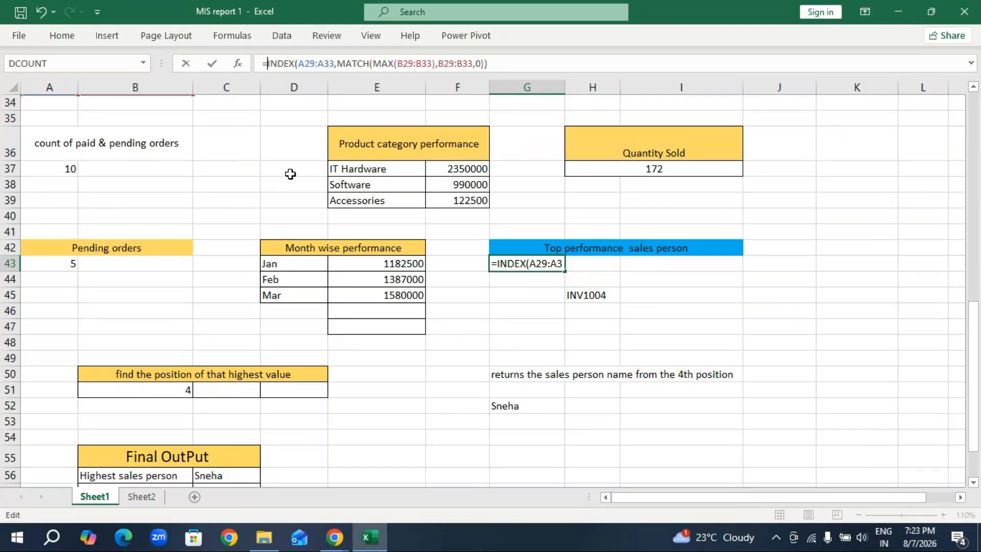
key("Return")
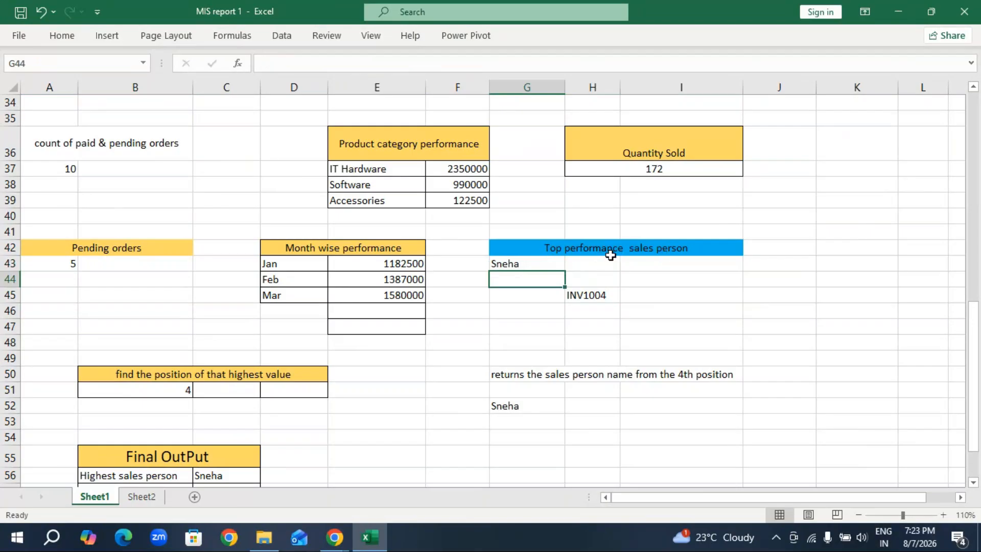
Compare the ranges in the G43 and H45 formulas with the invoice table and the Sales person wise MIS Report.
left_click(532, 264)
double_click(533, 261)
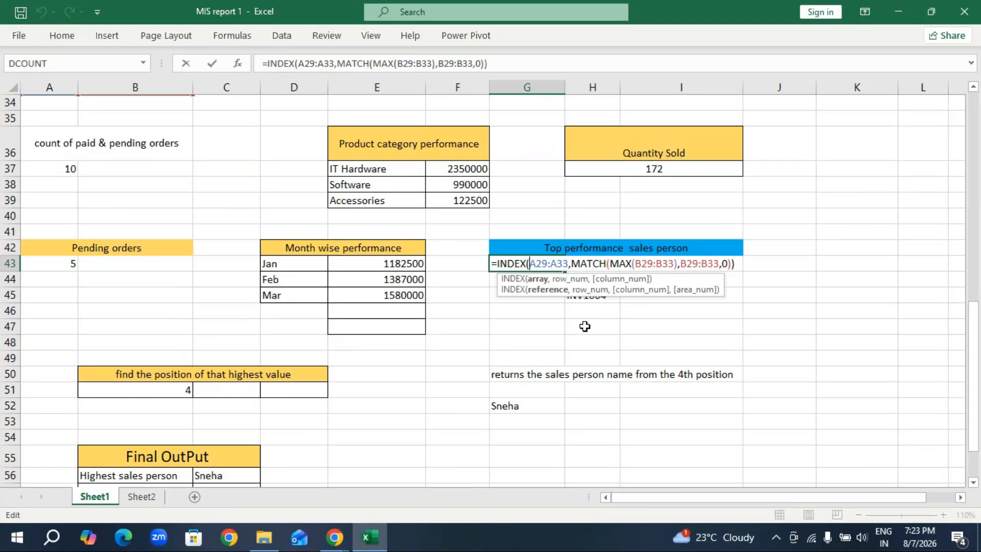
key("Escape")
left_click(591, 292)
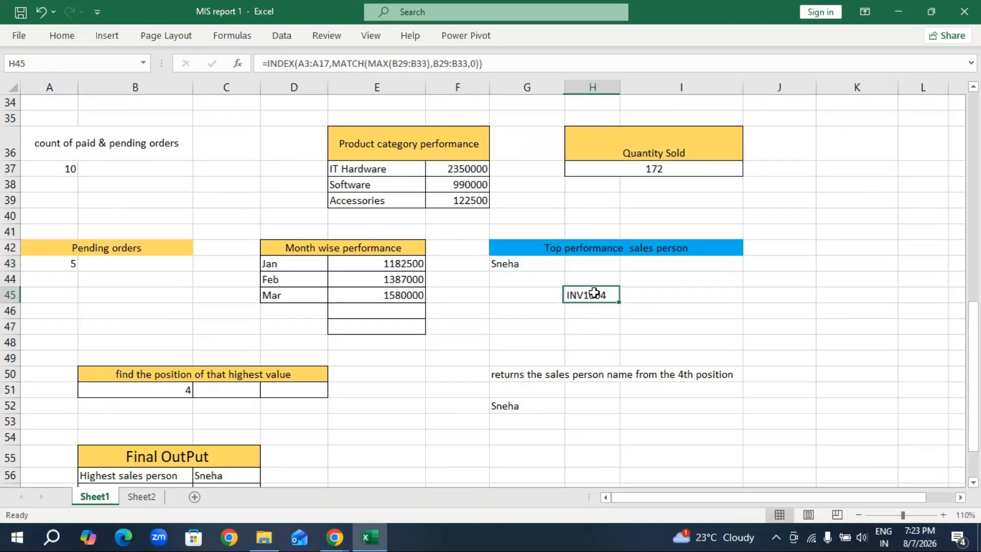
double_click(595, 296)
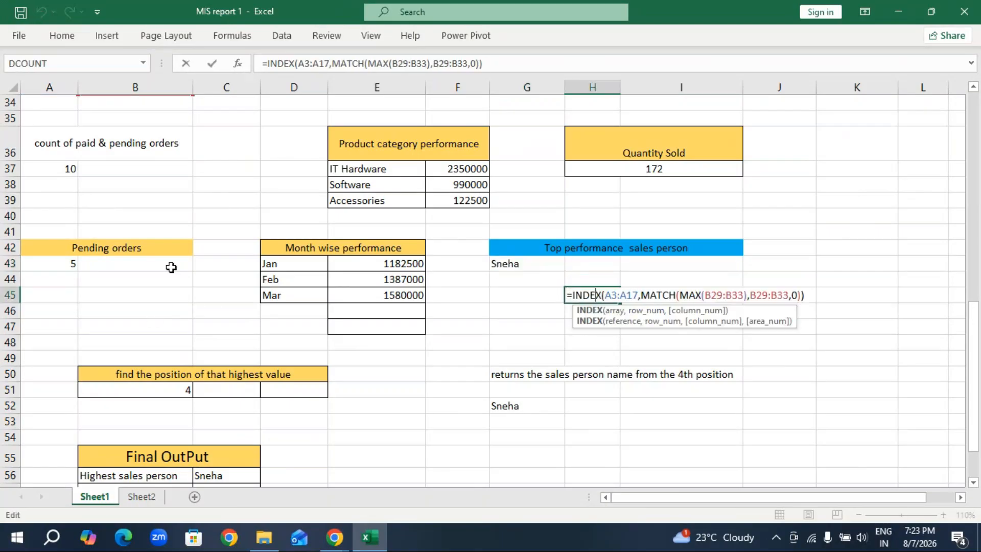
left_click(173, 200)
scroll(279, 209, "up", 9)
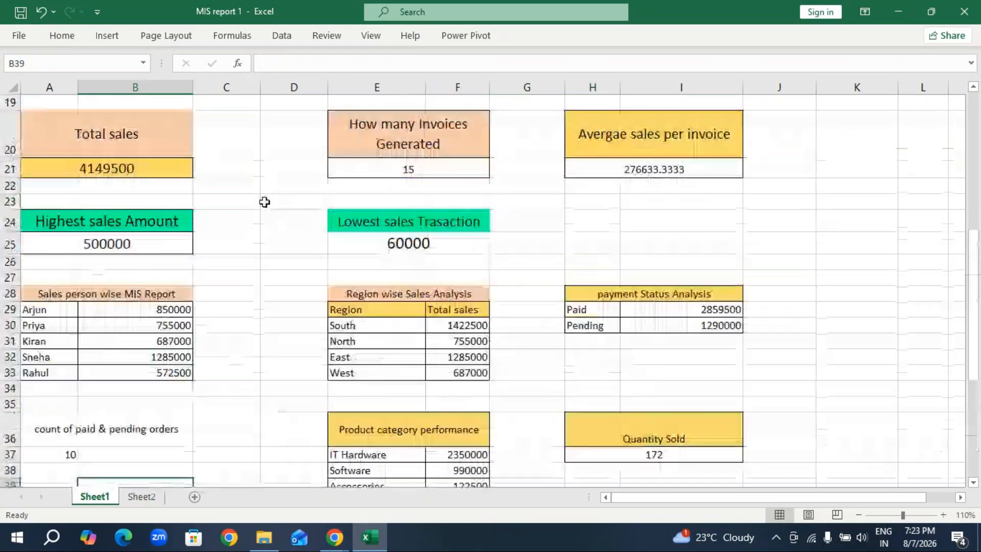
scroll(97, 187, "up", 3)
scroll(83, 188, "down", 5)
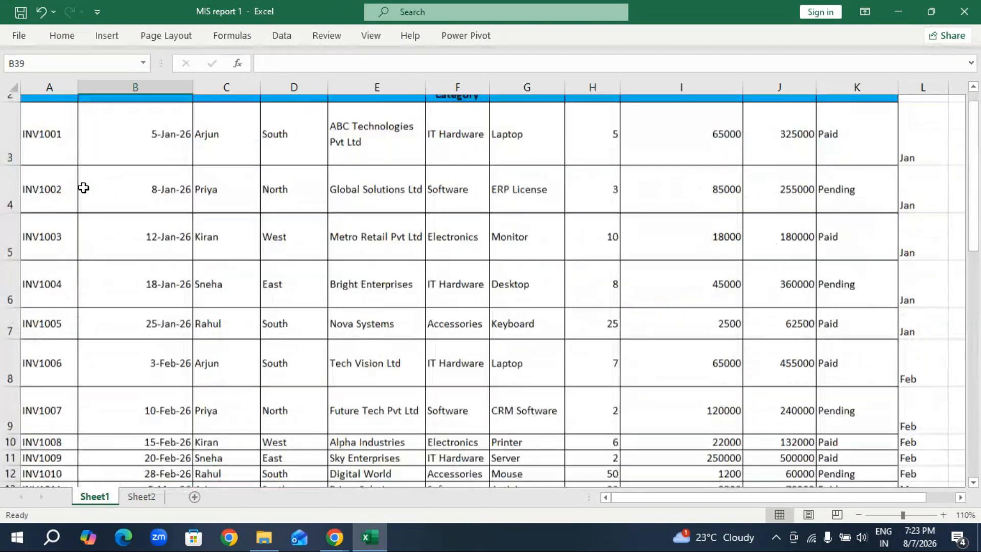
scroll(82, 189, "down", 5)
scroll(81, 190, "up", 2)
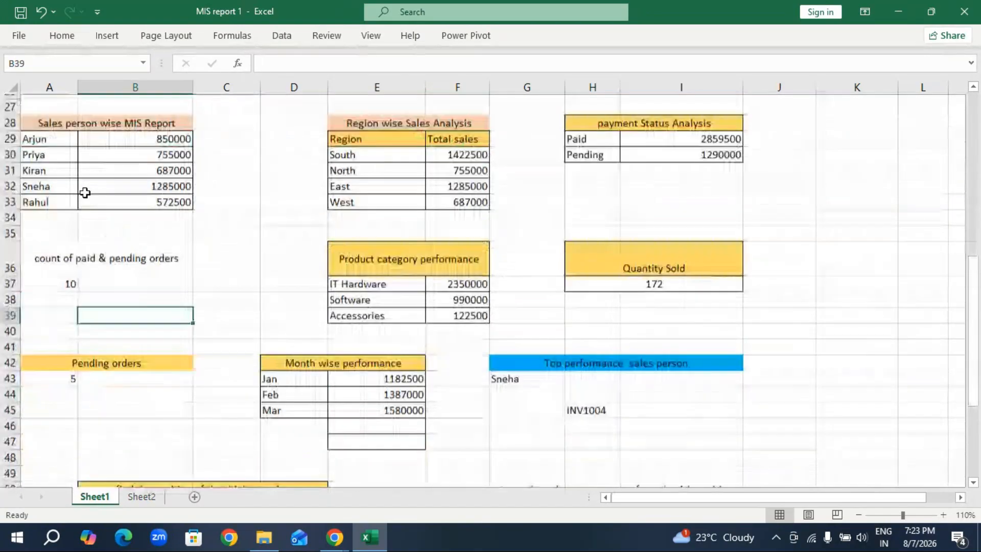
scroll(568, 430, "down", 2)
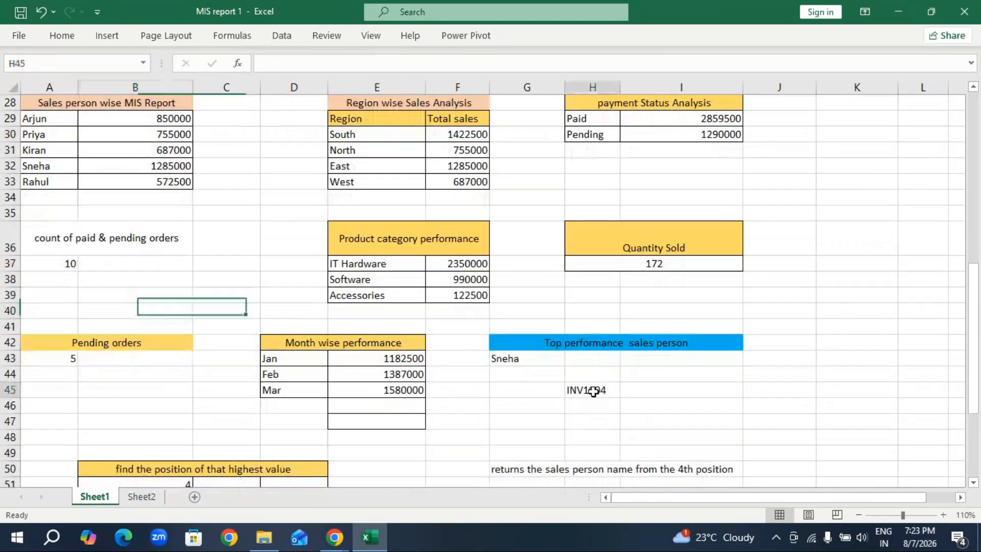
Replace the INDEX array in H45 with the sales person names A29:A33 and enter the corrected formula.
double_click(593, 390)
left_click(639, 390)
key("BackSpace")
key("BackSpace")
key("BackSpace")
key("BackSpace")
key("BackSpace")
key("BackSpace")
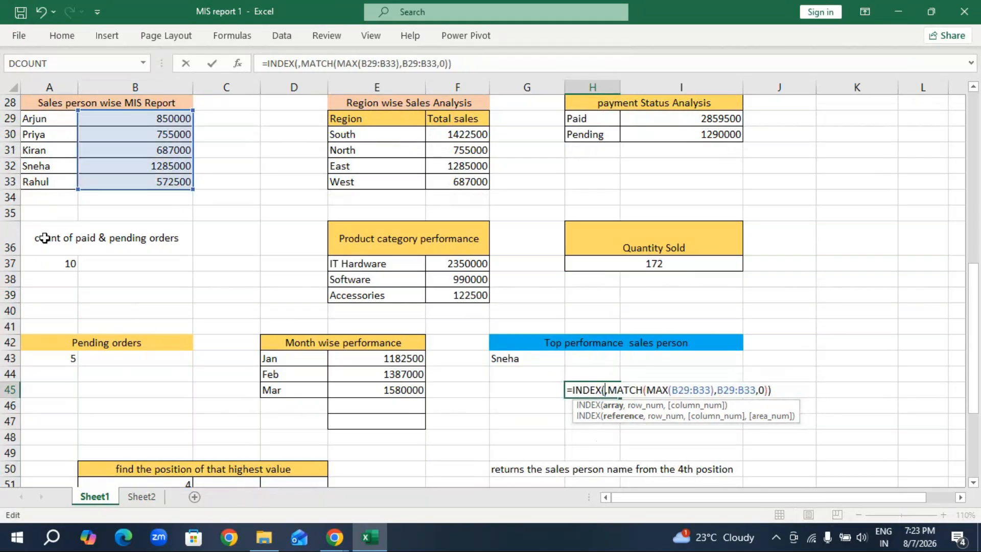
left_click_drag(55, 120, 55, 182)
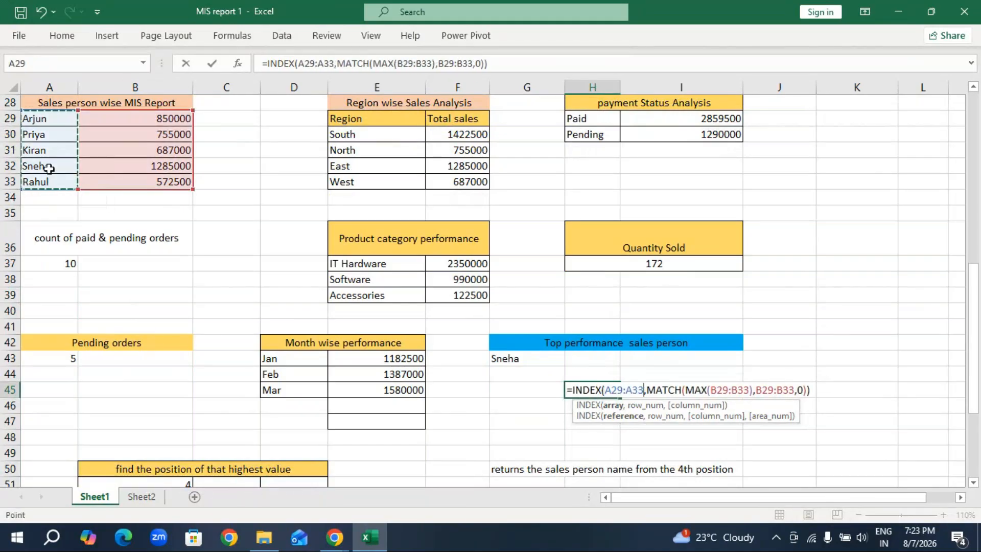
key("Return")
left_click(592, 392)
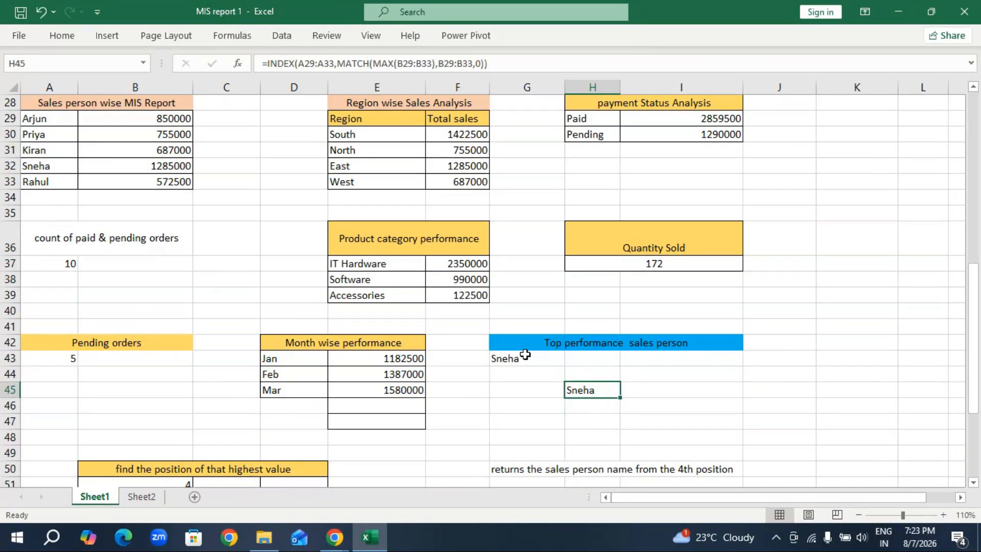
Start an INDEX formula in D51 of Sheet2 with the sales person names A30:A34 as its array.
left_click(143, 501)
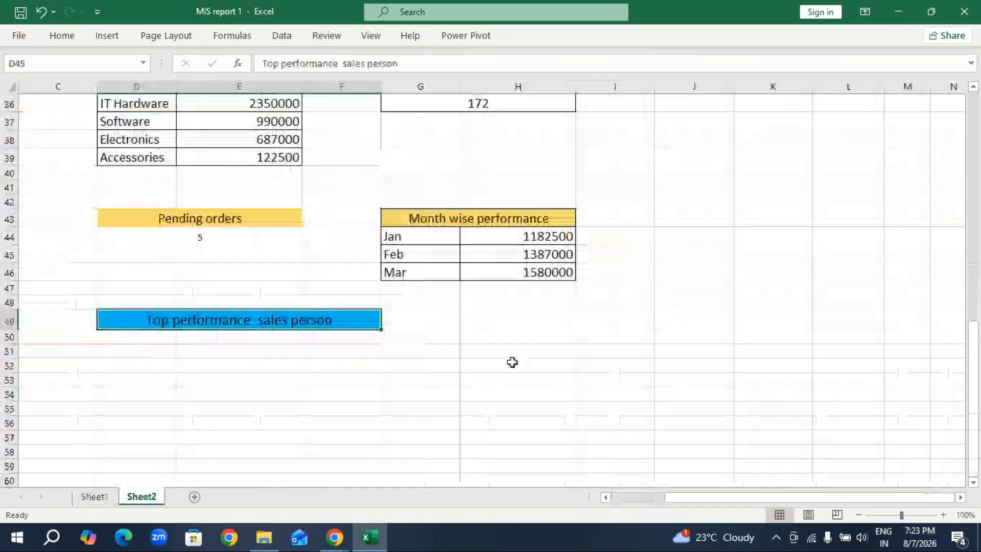
left_click(177, 353)
type("=")
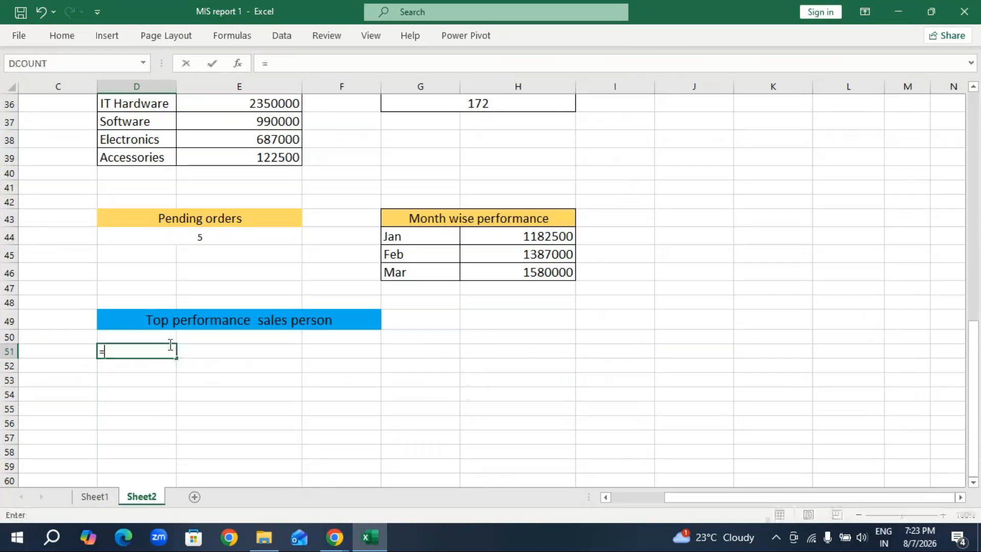
type("index")
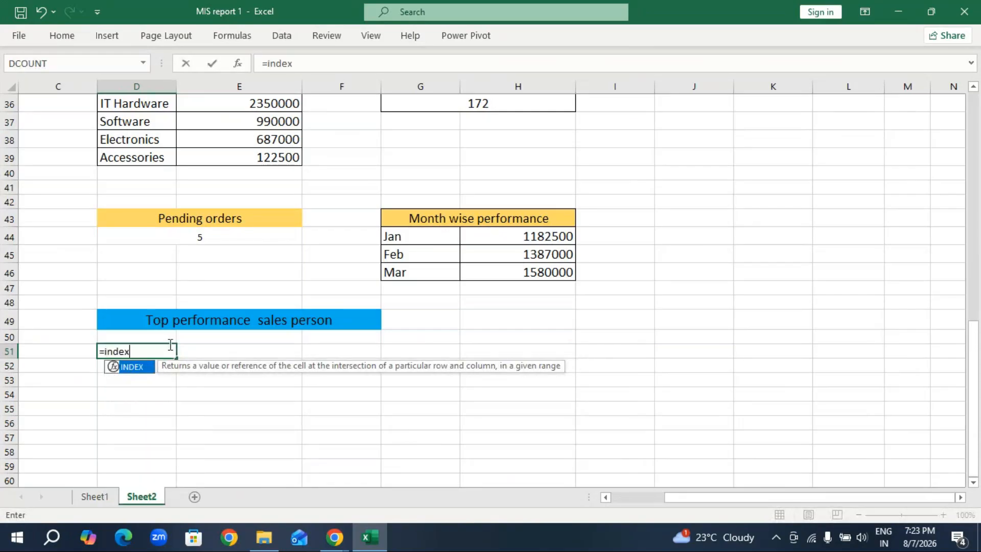
key("Tab")
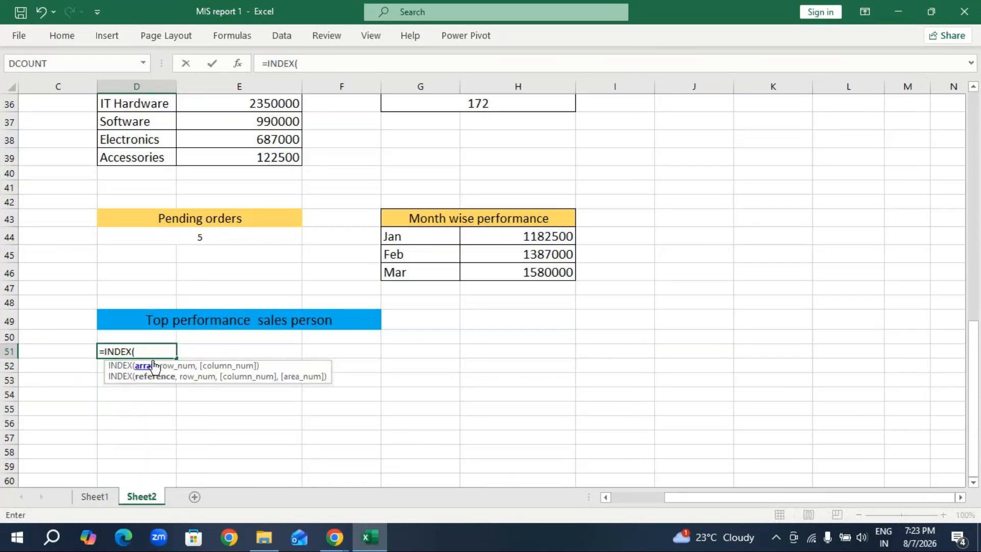
scroll(147, 325, "up", 4)
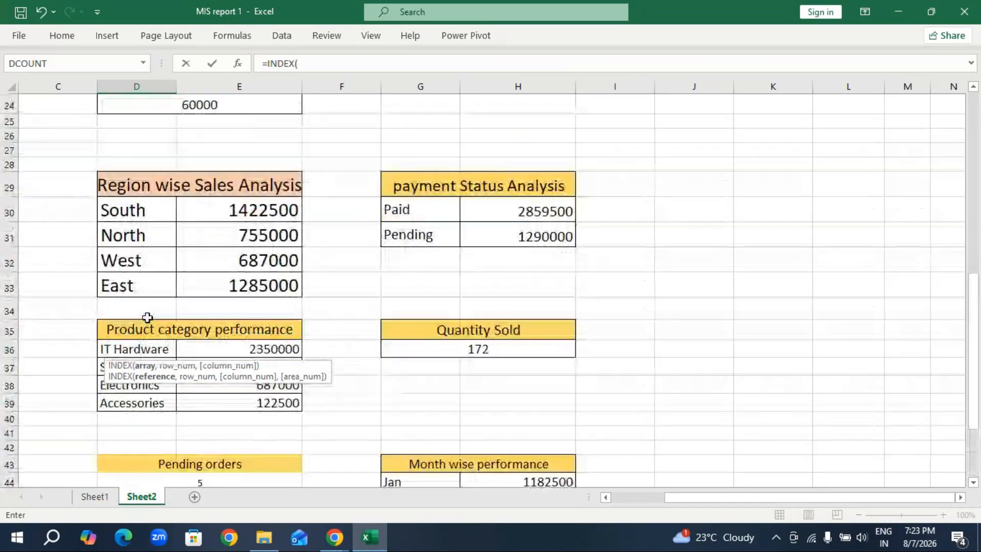
scroll(154, 296, "up", 2)
scroll(153, 296, "up", 2)
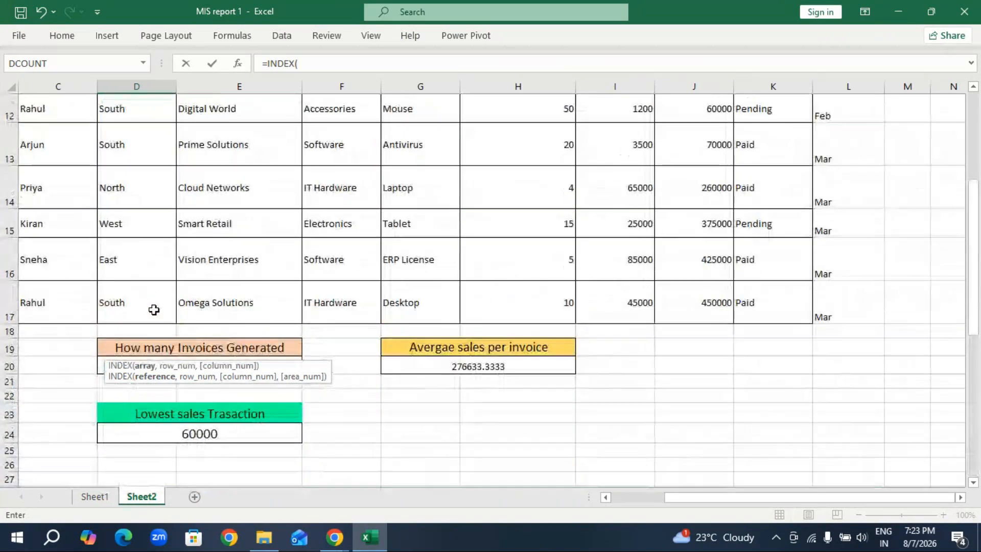
scroll(153, 296, "down", 2)
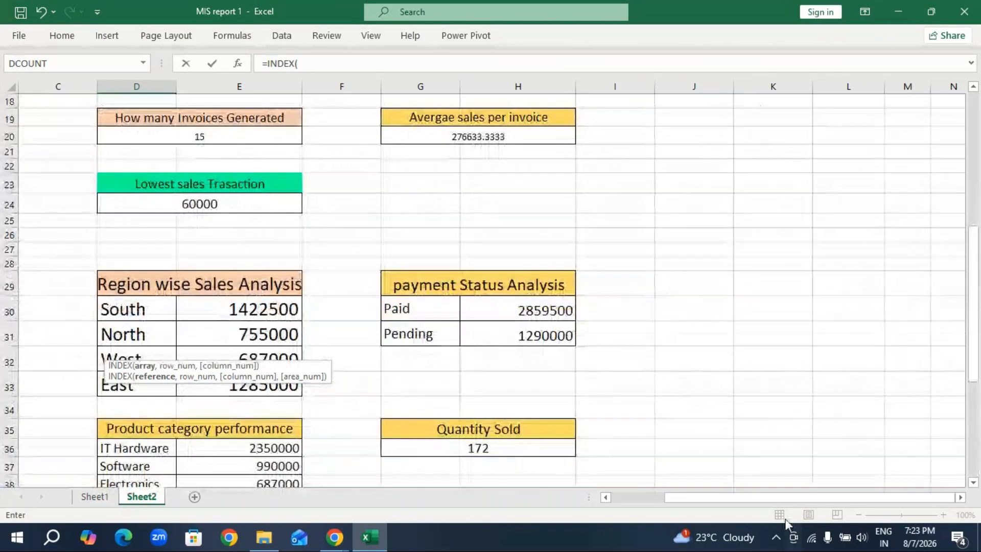
left_click_drag(764, 498, 581, 497)
left_click_drag(80, 305, 59, 405)
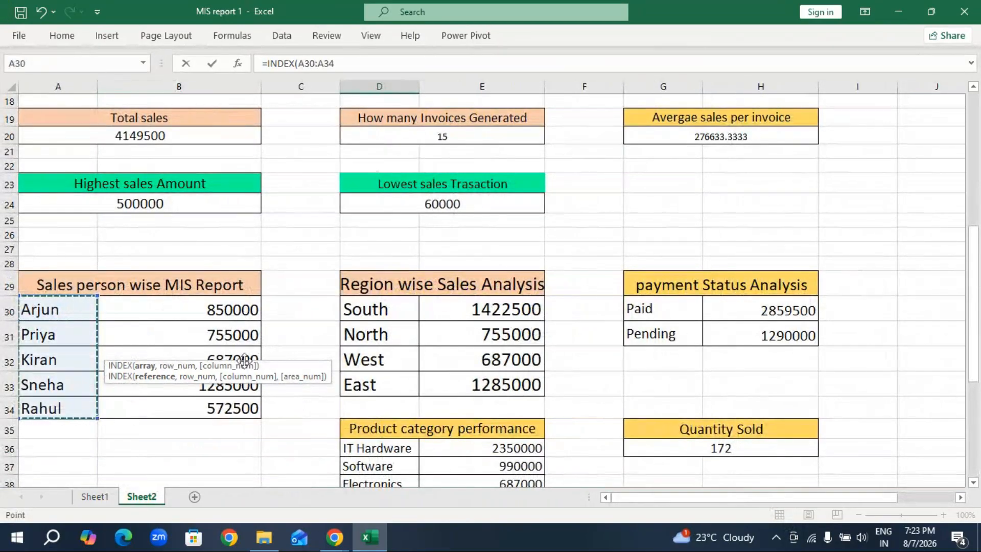
scroll(280, 357, "down", 5)
scroll(340, 389, "down", 1)
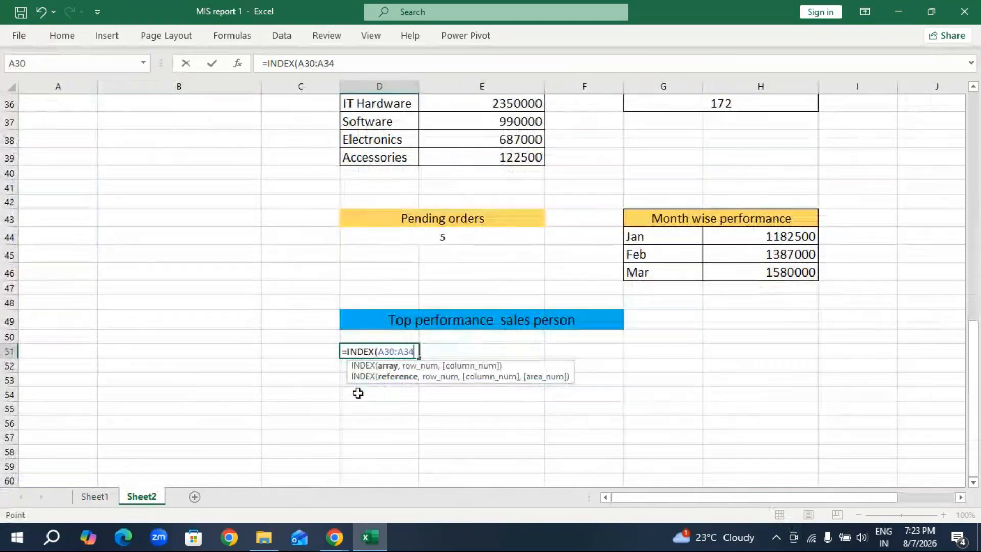
type(",")
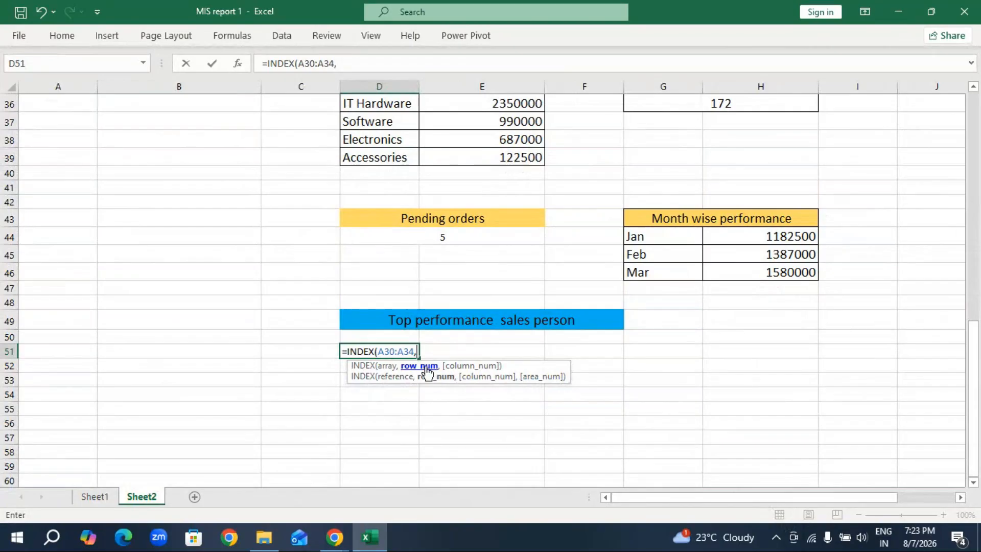
type("match")
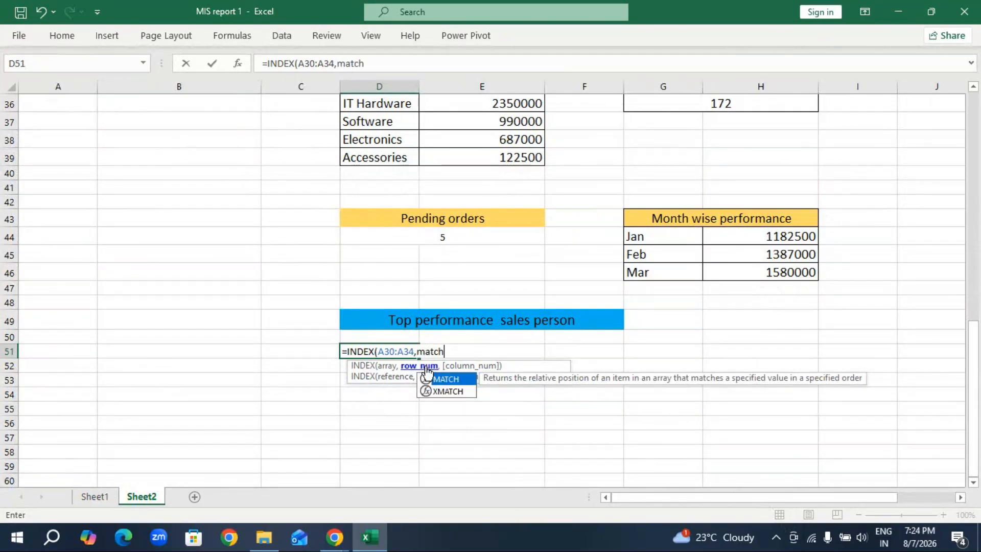
Nest MATCH as the row number in the D51 formula, with MAX of the totals B30:B34 as its lookup value.
key("Tab")
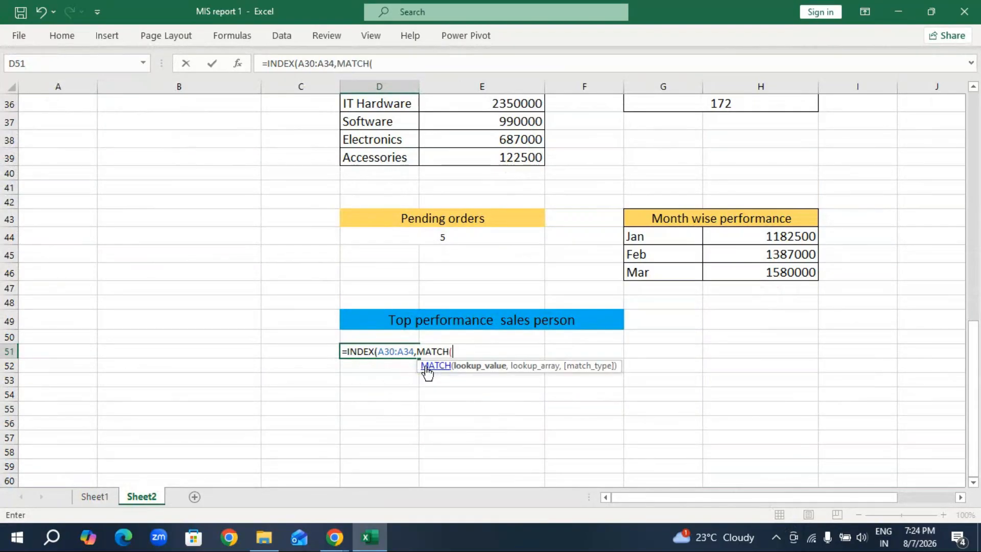
type("max")
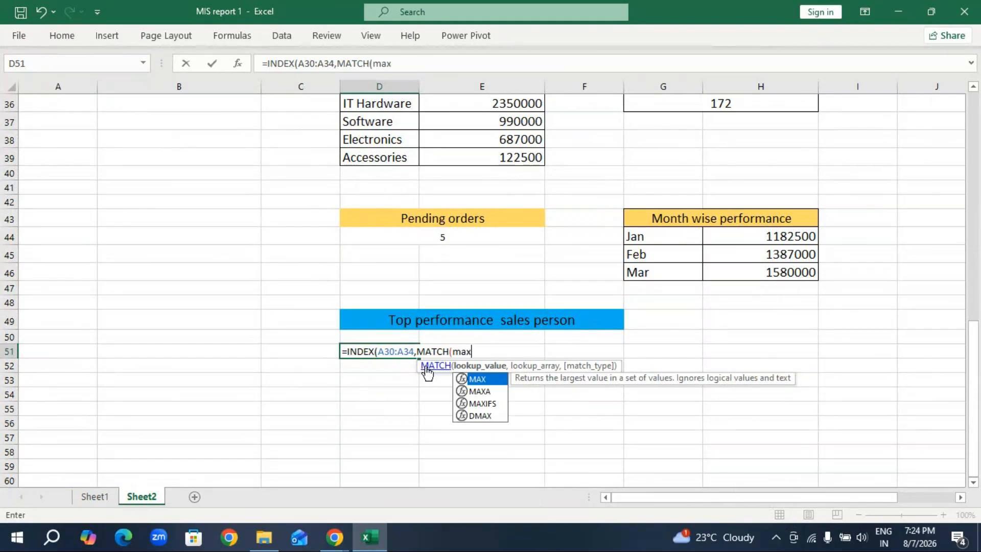
key("Tab")
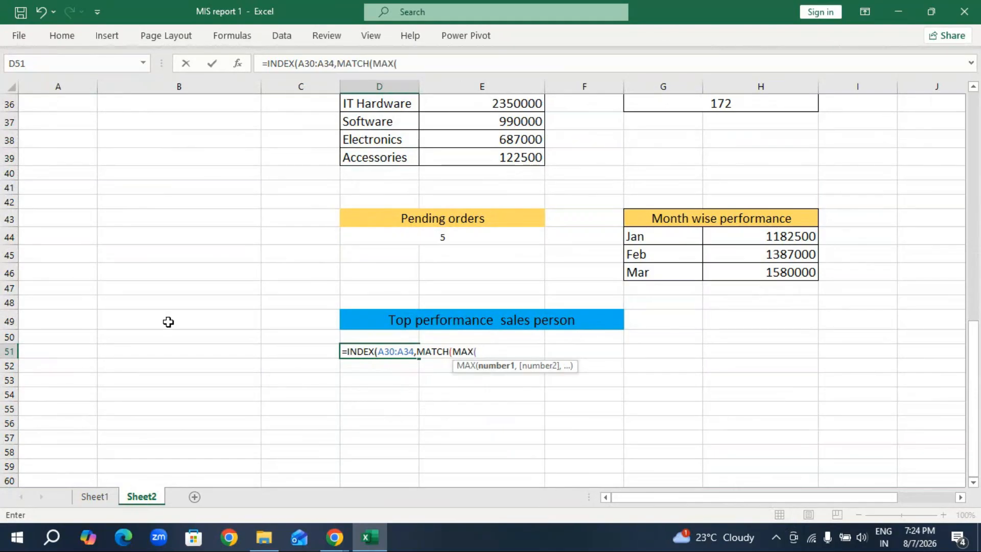
scroll(162, 281, "up", 3)
left_click_drag(214, 170, 214, 263)
scroll(261, 439, "down", 3)
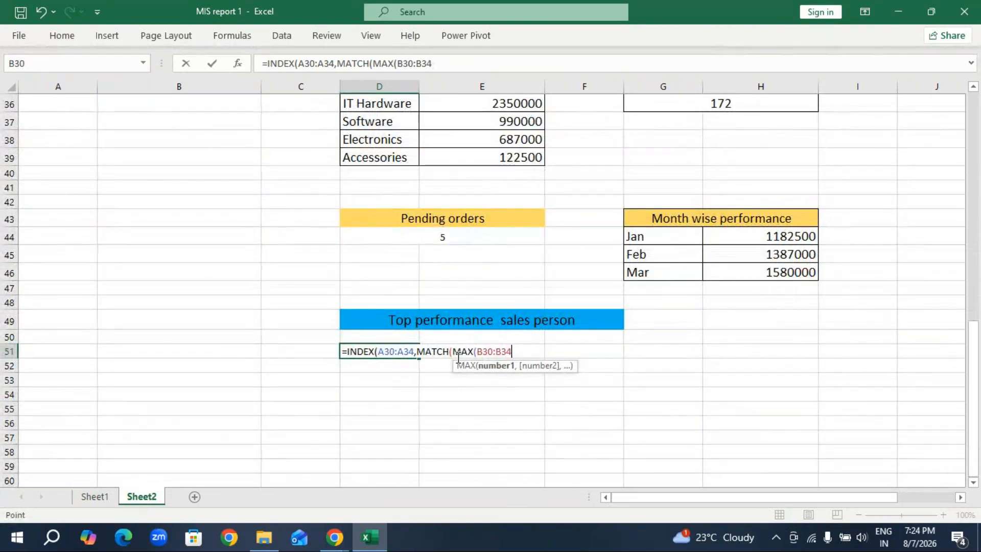
type("),")
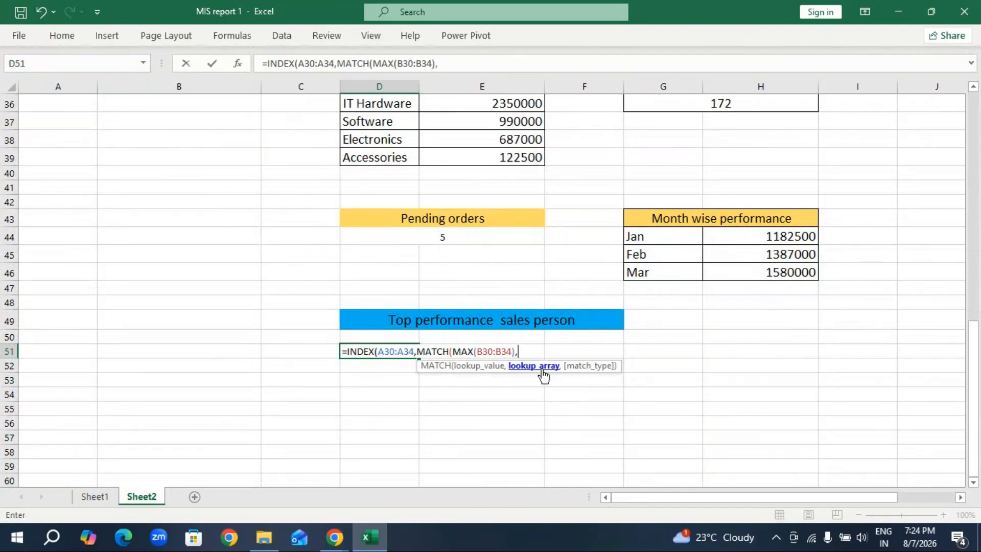
Complete the MATCH in D51 with lookup array B30:B34 and exact match 0, and enter the formula with its closing brackets.
scroll(204, 367, "up", 3)
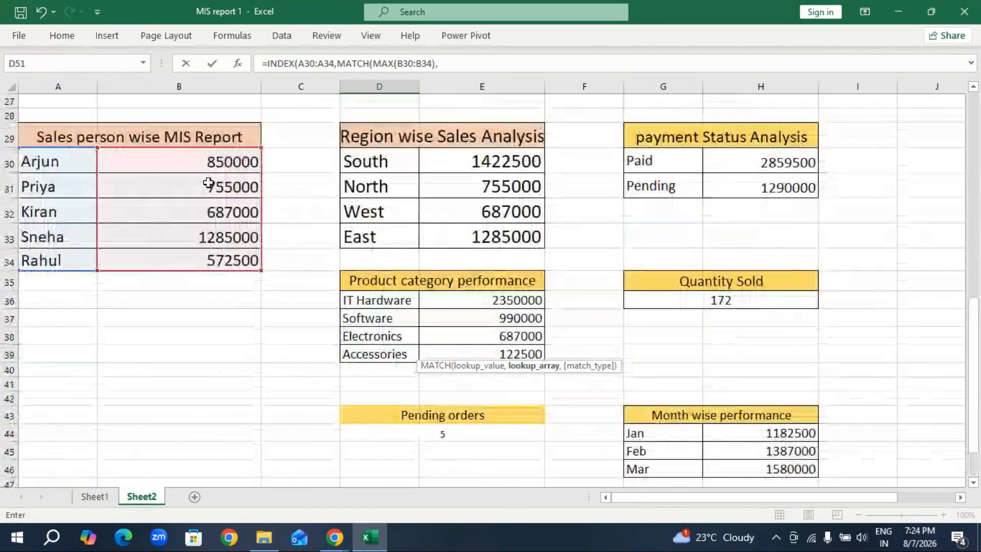
left_click(215, 163)
left_click_drag(215, 192, 206, 259)
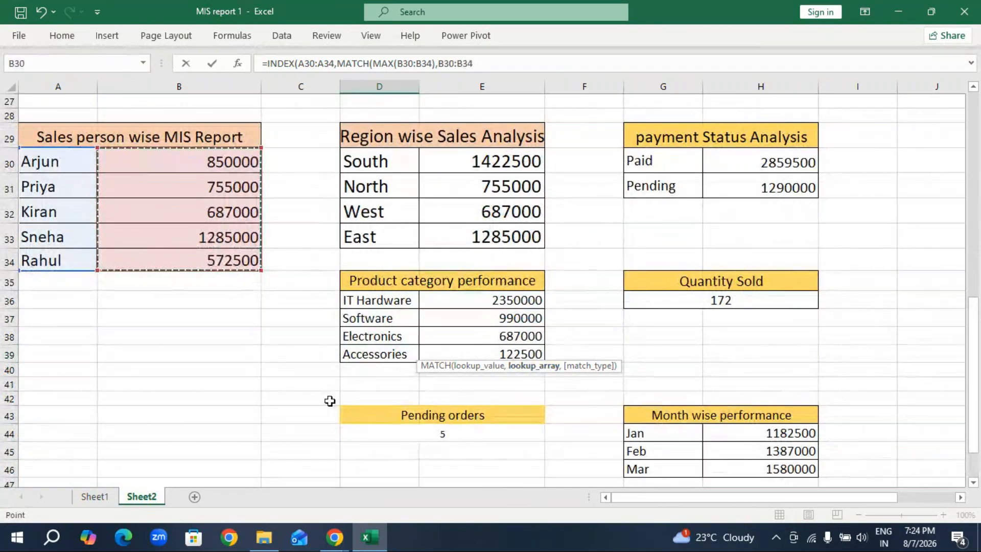
scroll(372, 438, "down", 4)
type(",")
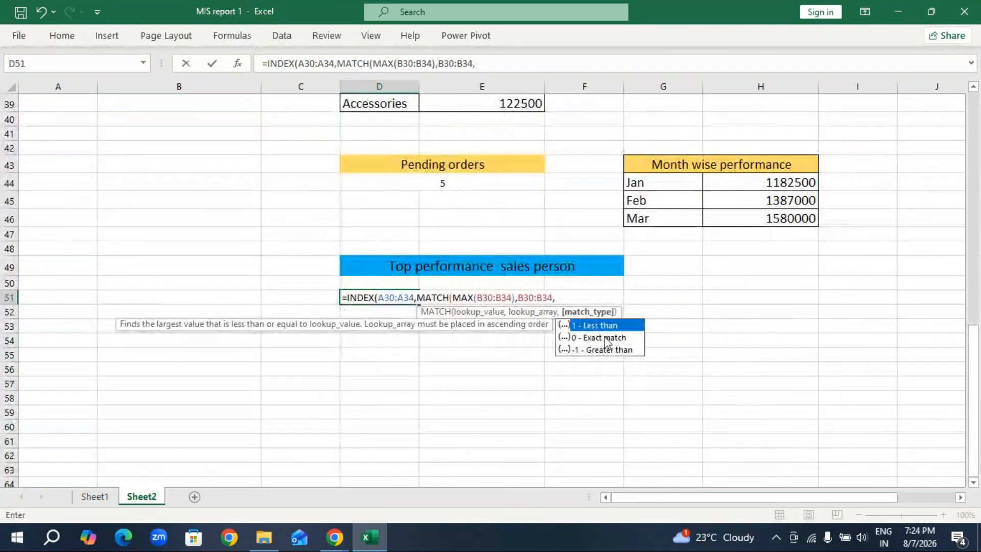
type("0)")
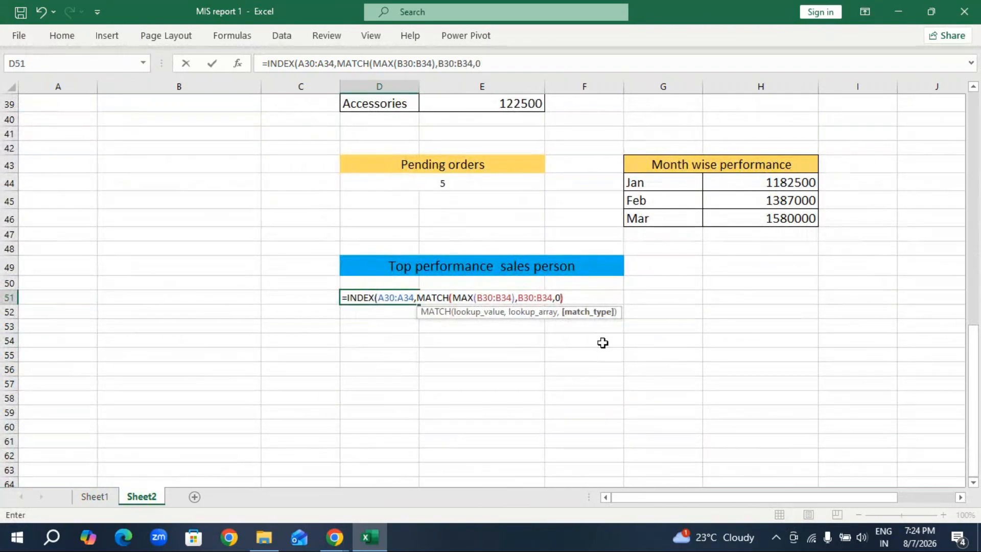
type(")")
key("Return")
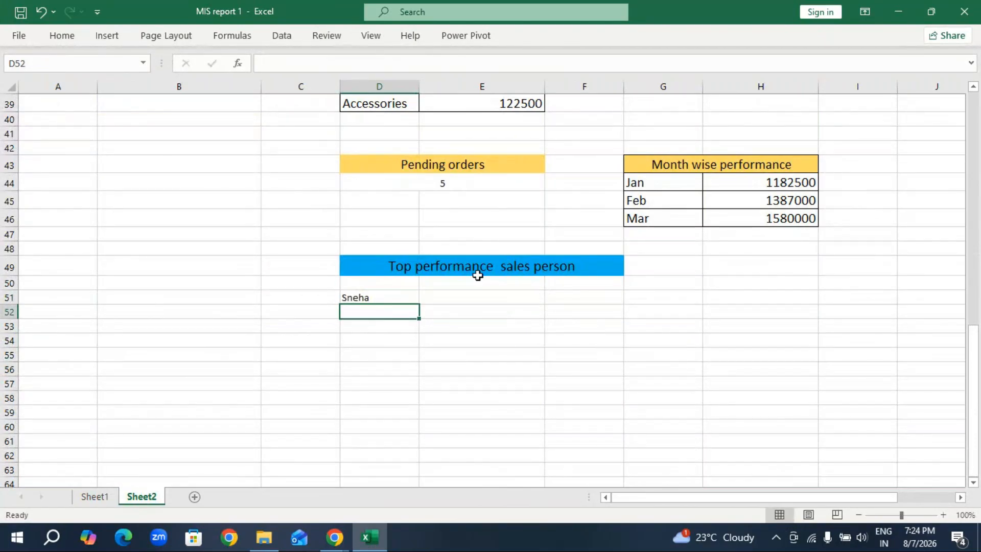
Move the Top performance sales person block D49:F51 to start at cell A47.
left_click_drag(374, 271, 414, 297)
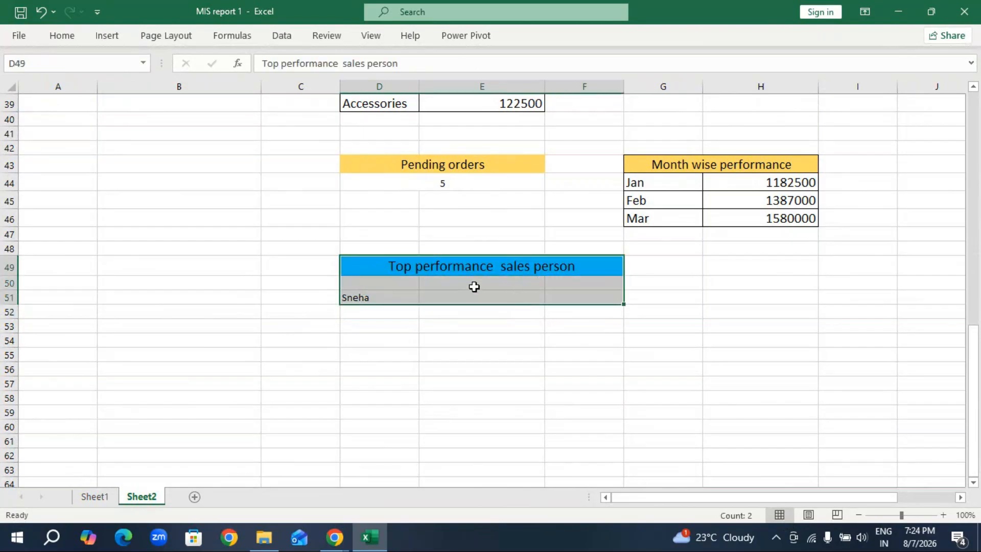
left_click_drag(338, 267, 81, 238)
left_click(107, 332)
left_click(64, 268)
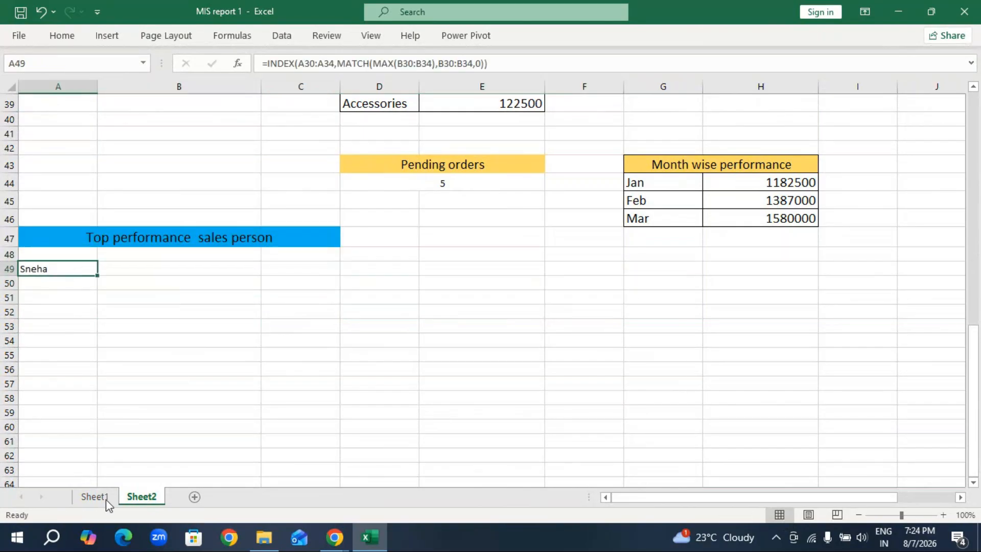
Copy the heading "find the position of that highest value" from Sheet1 to cell A52 on Sheet2.
left_click(89, 493)
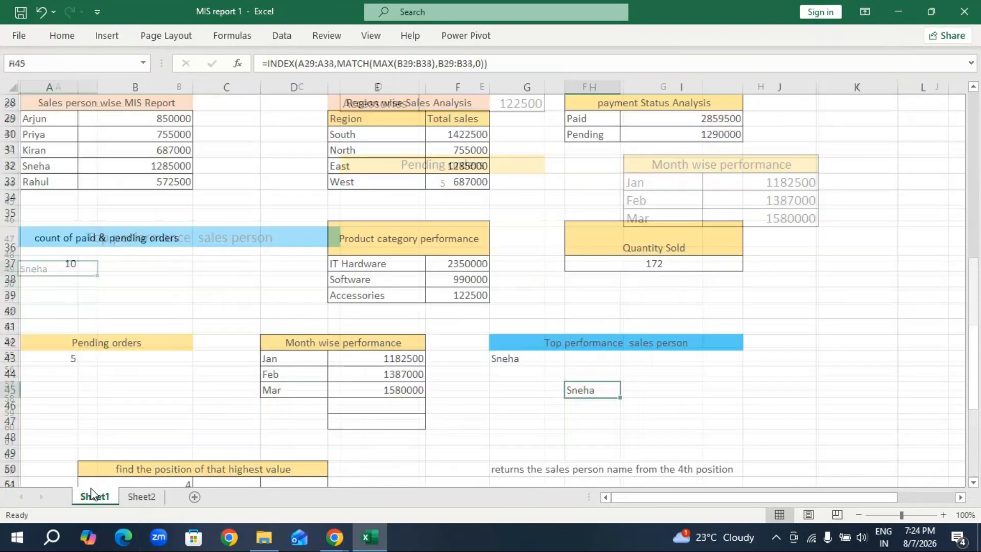
scroll(241, 403, "down", 3)
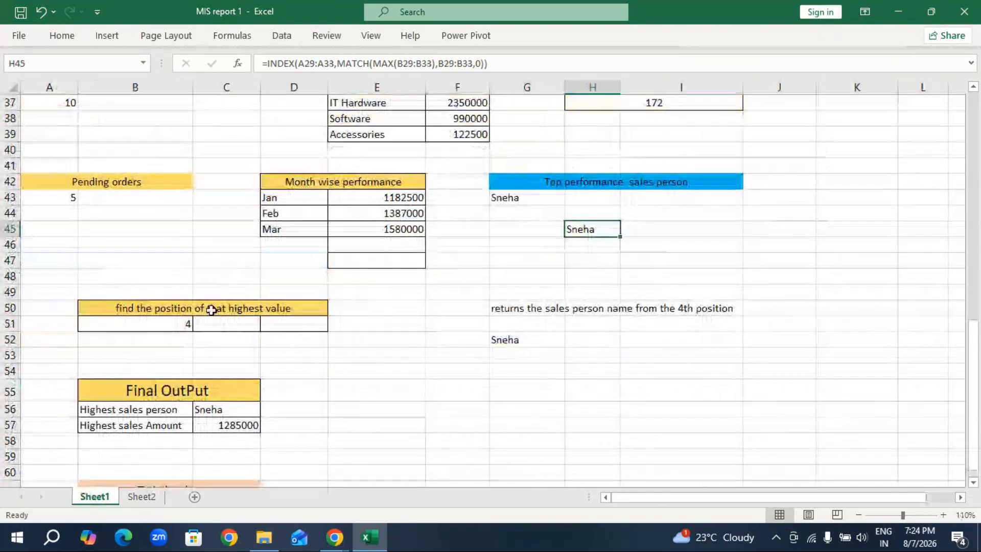
left_click(124, 308)
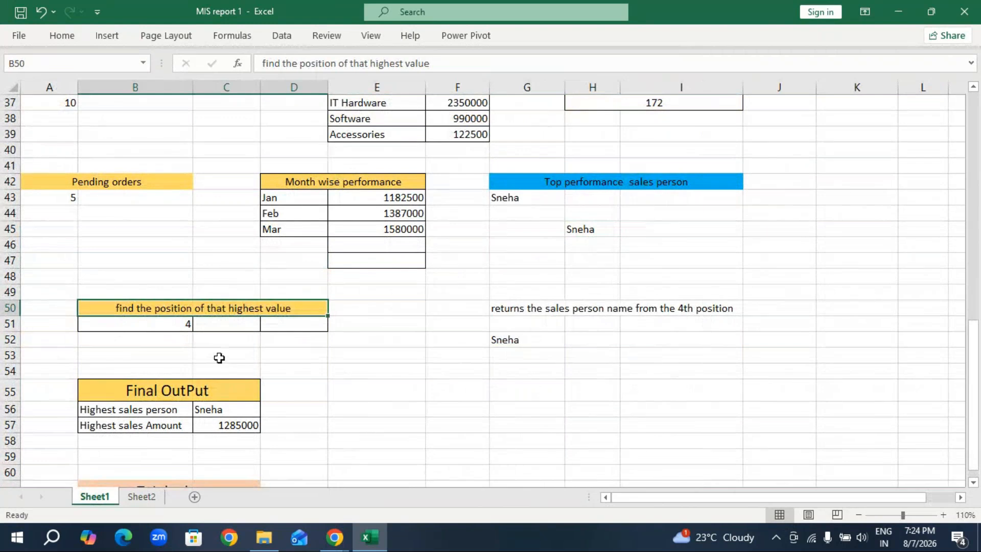
key("ctrl+c")
left_click(141, 496)
left_click(73, 311)
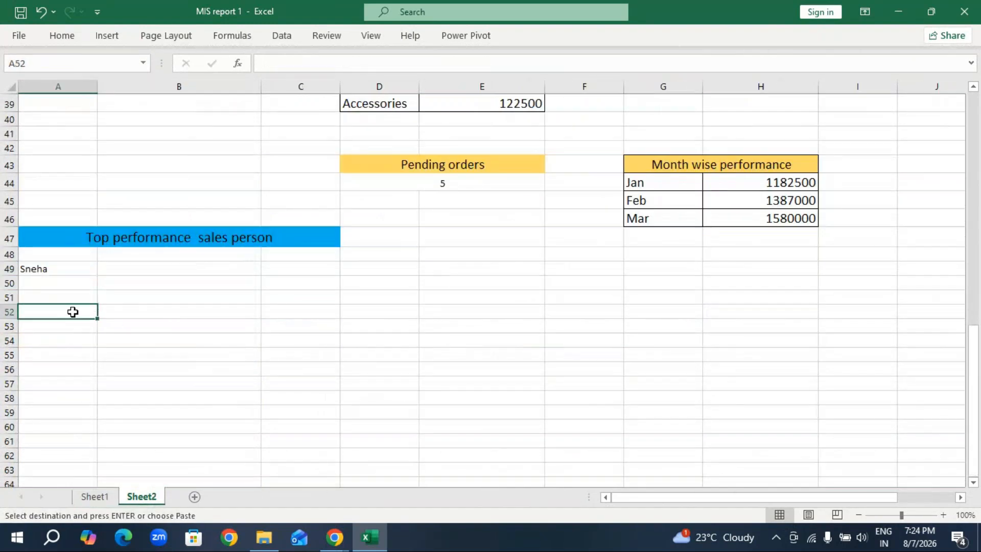
key("ctrl+v")
key("Escape")
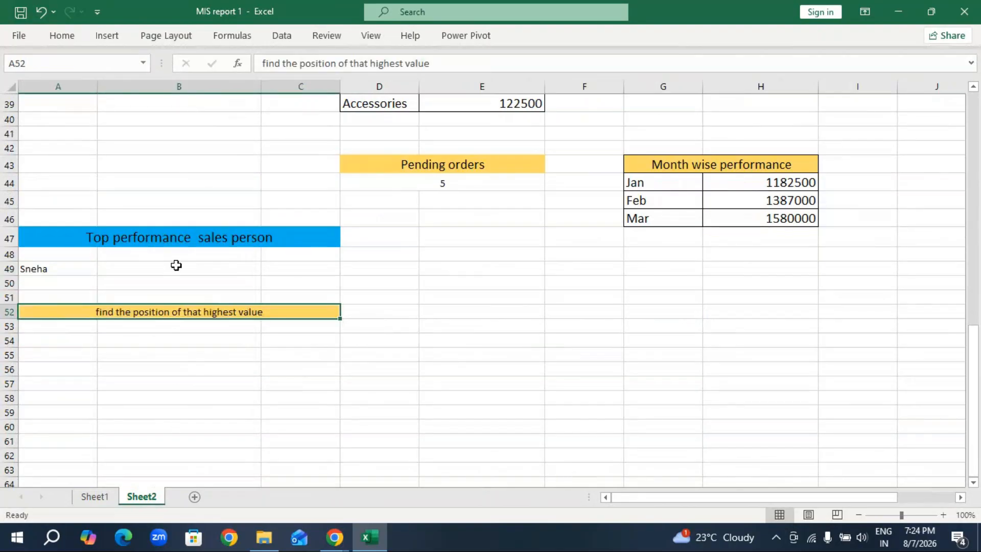
Review the top sales person formula in A49 and the reference position formula in B51 on Sheet1.
left_click(58, 269)
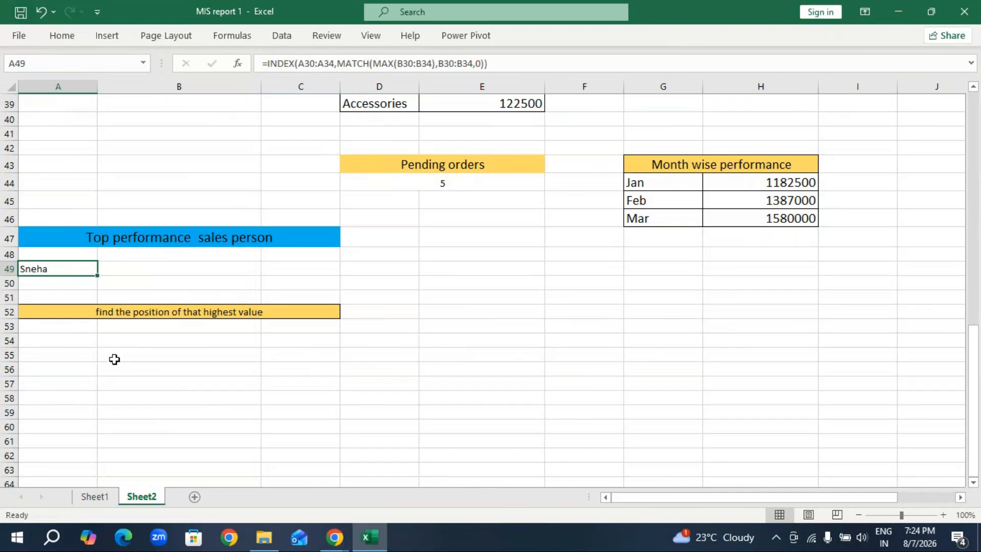
left_click(94, 497)
left_click(184, 324)
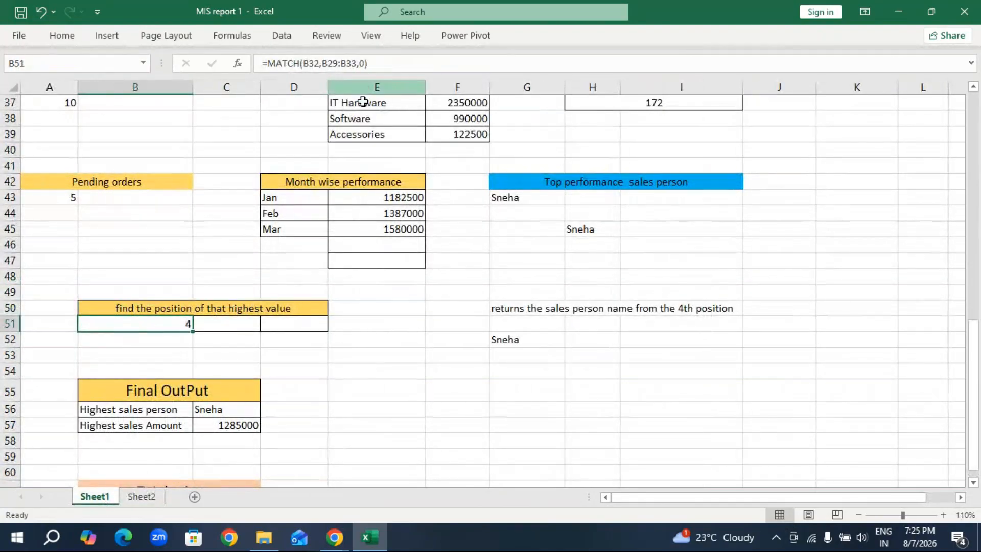
Start a MATCH formula in cell B54 on Sheet2, below the highest value position heading.
left_click(147, 500)
left_click(146, 339)
type("=")
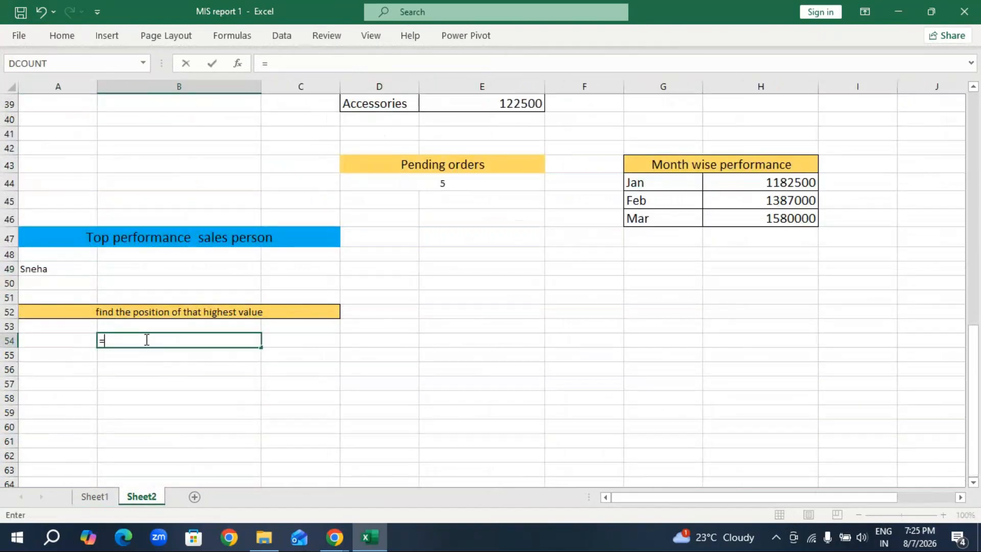
type("match")
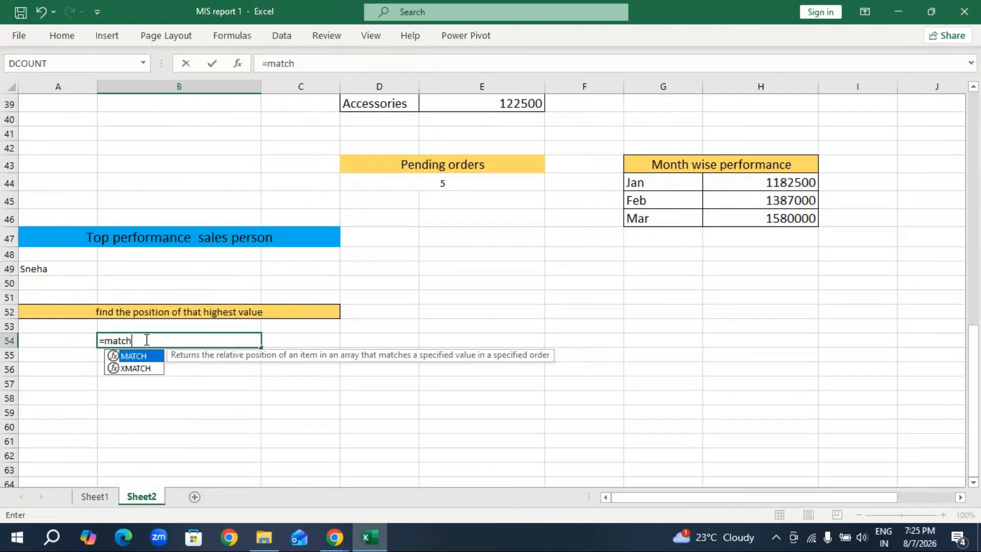
key("Tab")
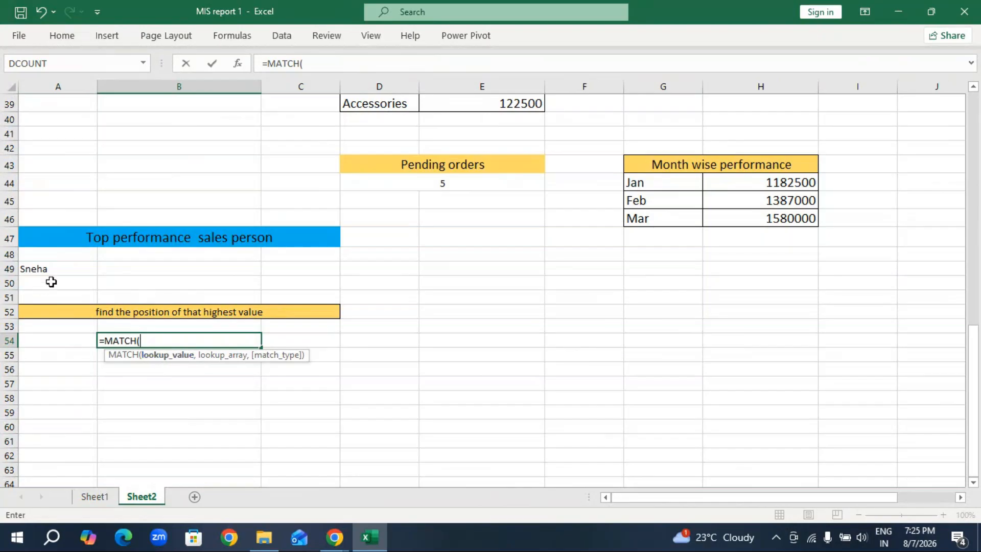
scroll(50, 277, "up", 4)
left_click_drag(55, 158, 44, 261)
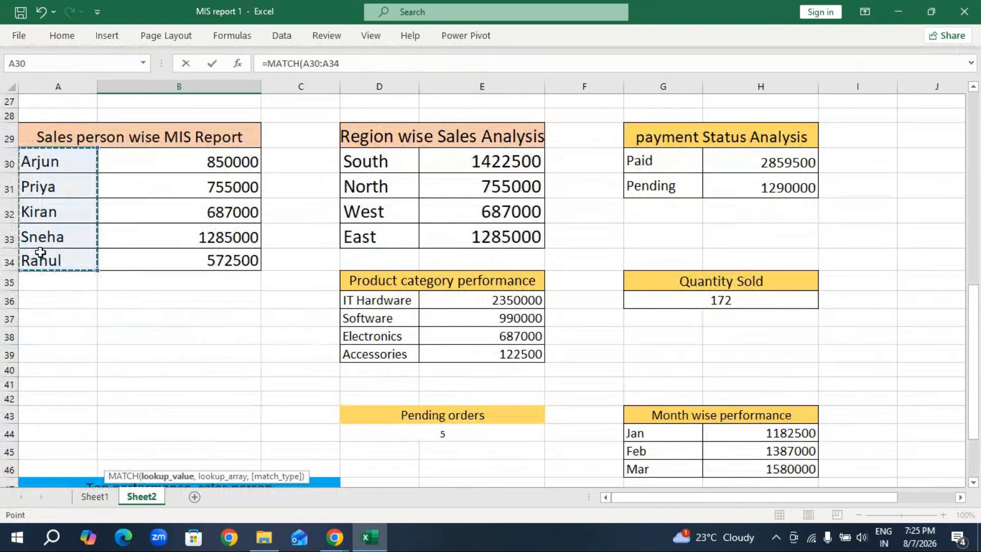
scroll(40, 252, "down", 3)
type(",")
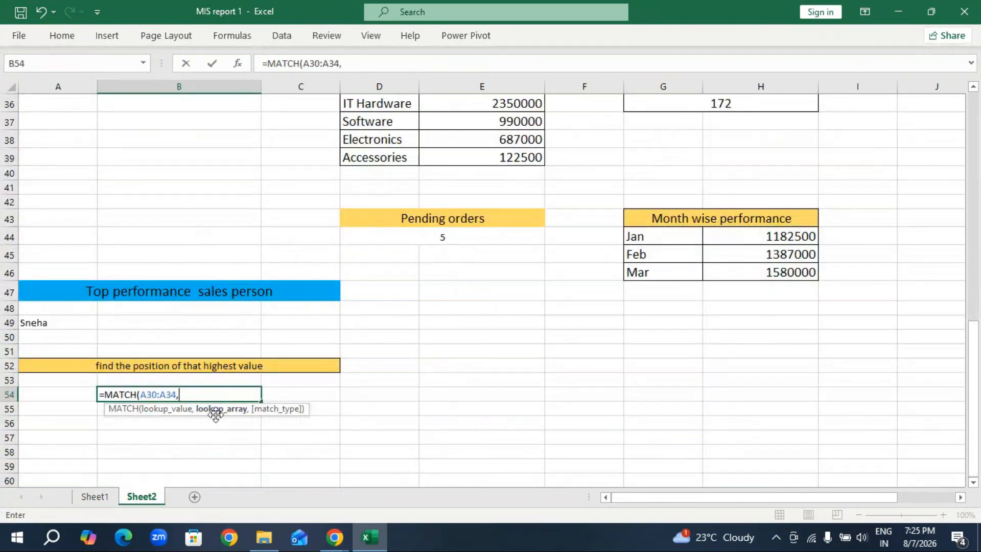
key("BackSpace")
key("BackSpace")
key("BackSpace")
key("BackSpace")
key("BackSpace")
key("BackSpace")
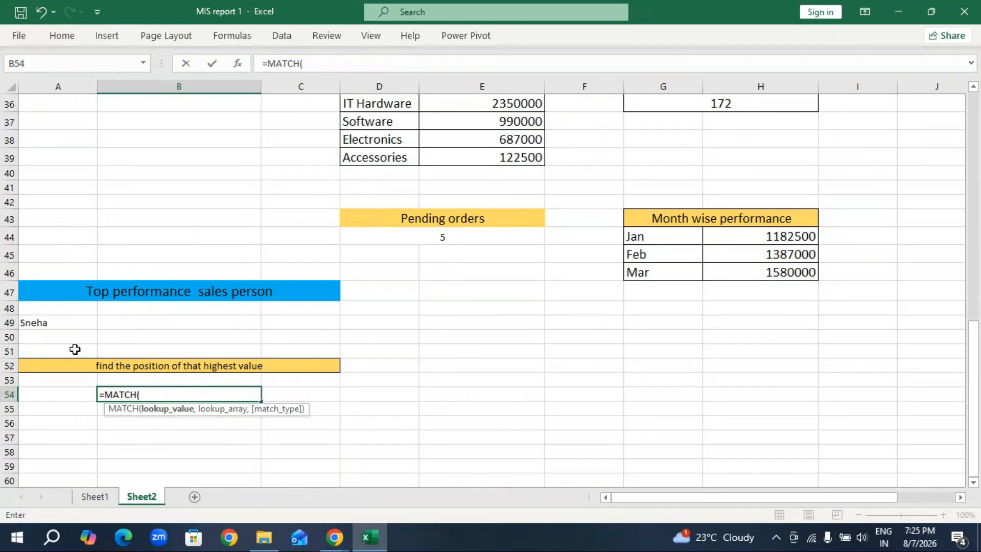
Use the sales person name in cell A33 as the lookup value of the MATCH in B54.
scroll(66, 306, "up", 3)
left_click(77, 231)
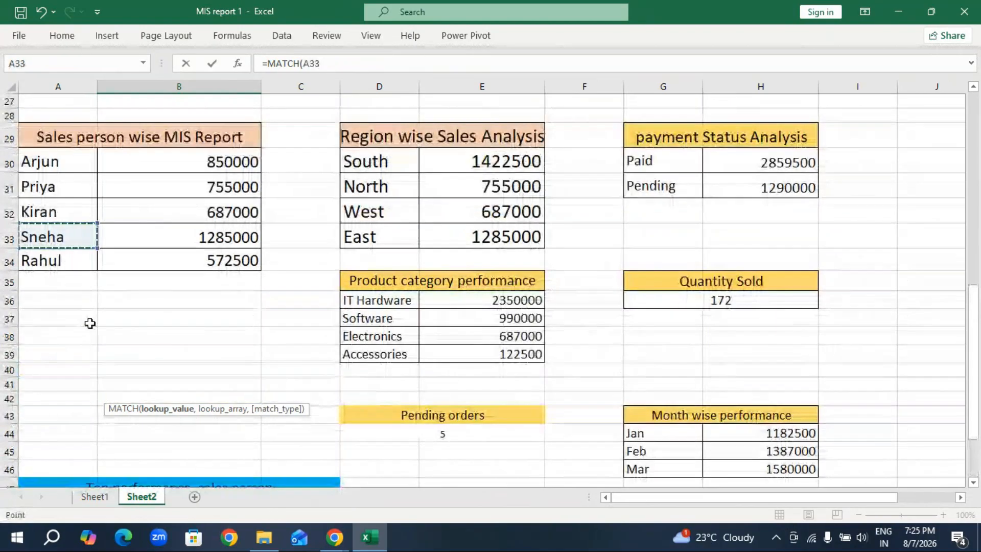
scroll(90, 330, "down", 4)
type(",")
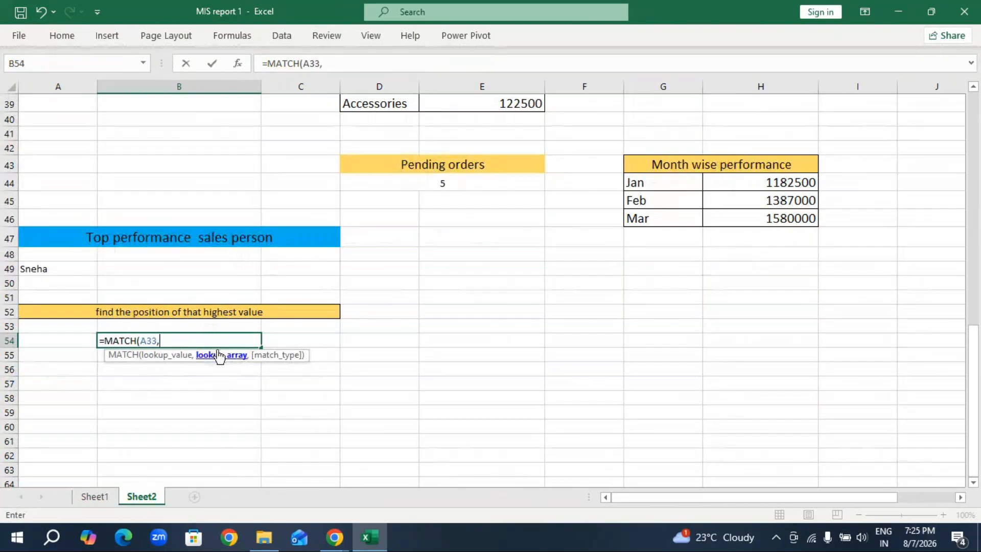
Complete the MATCH in B54 with lookup array A30:A34 and exact match 0, and enter the formula.
scroll(108, 280, "up", 5)
left_click_drag(77, 212, 72, 308)
scroll(87, 330, "down", 5)
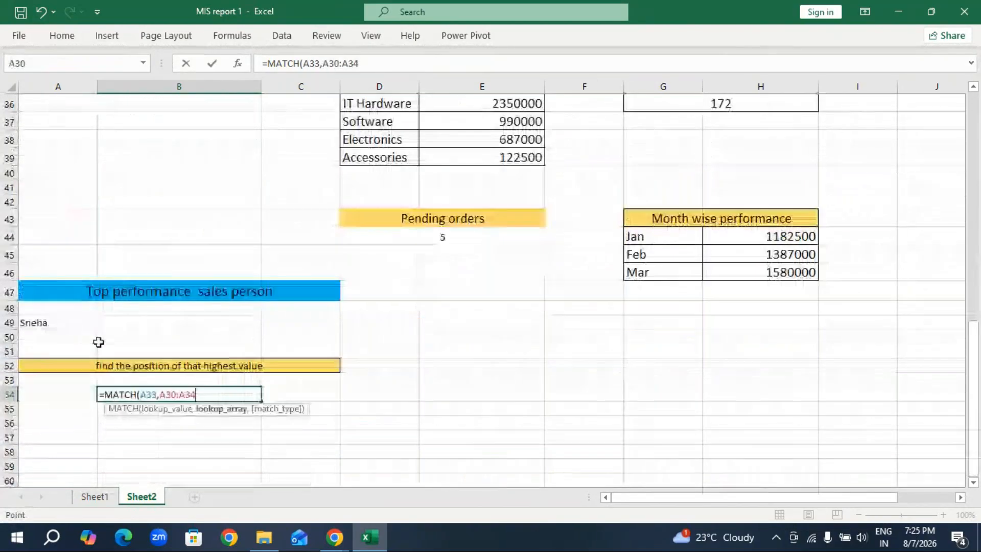
type(",")
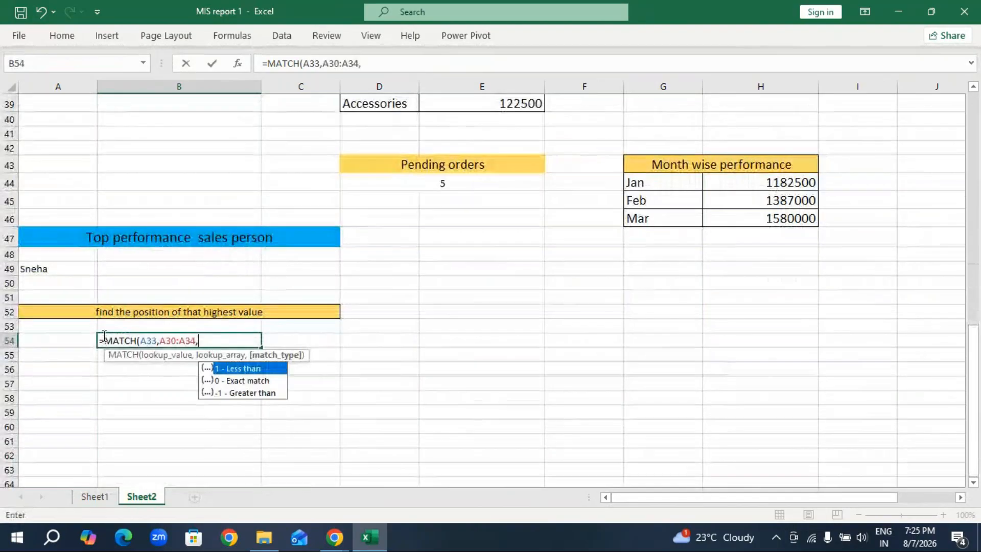
double_click(265, 381)
type(")")
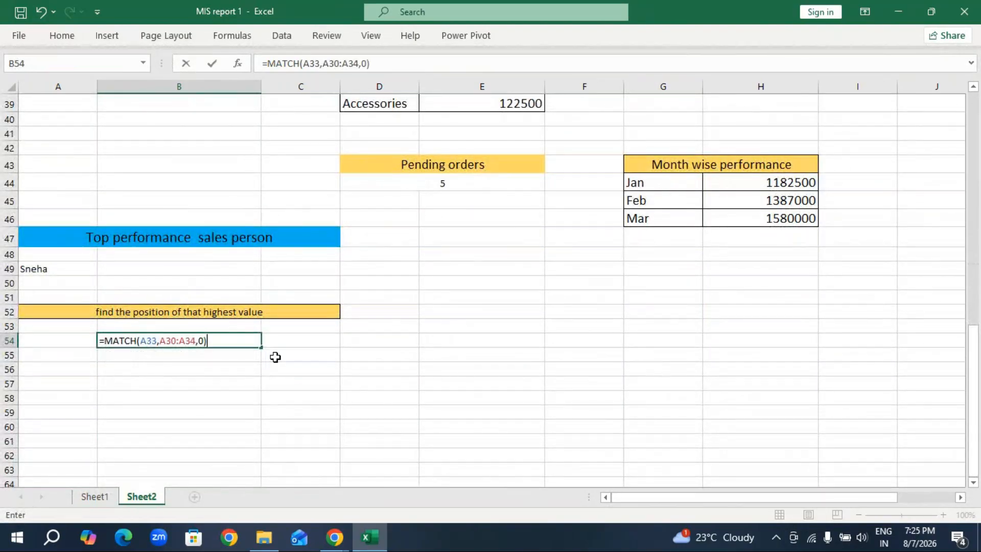
key("Return")
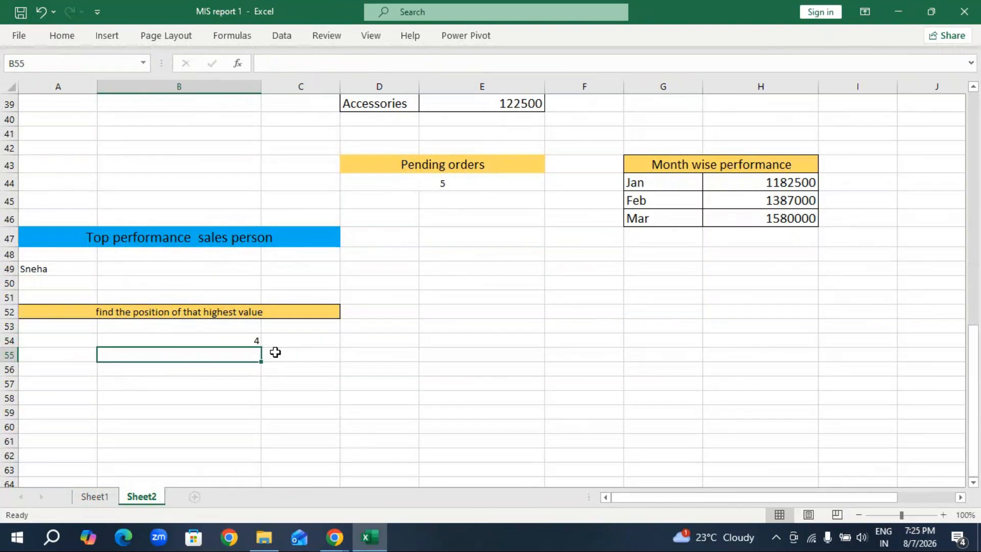
scroll(187, 237, "up", 4)
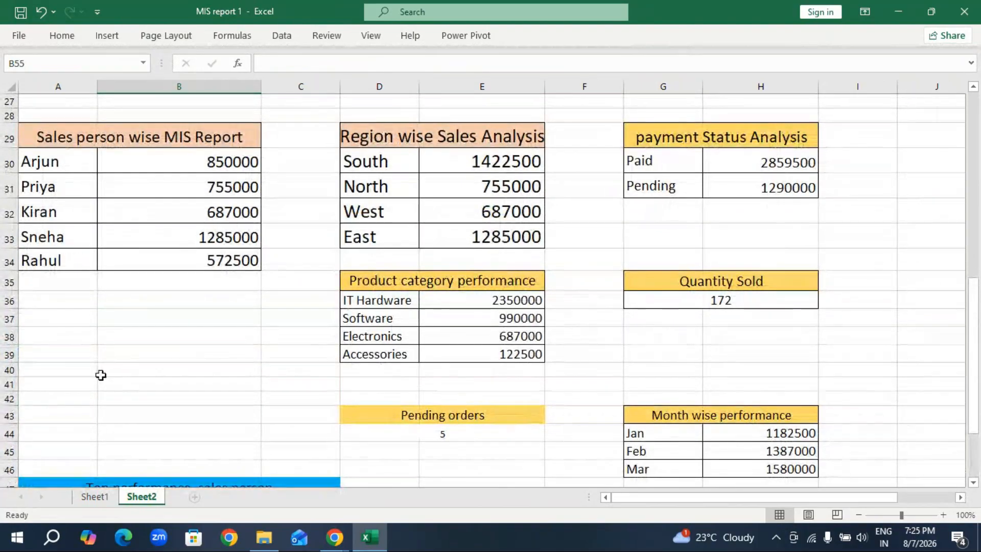
scroll(127, 378, "down", 3)
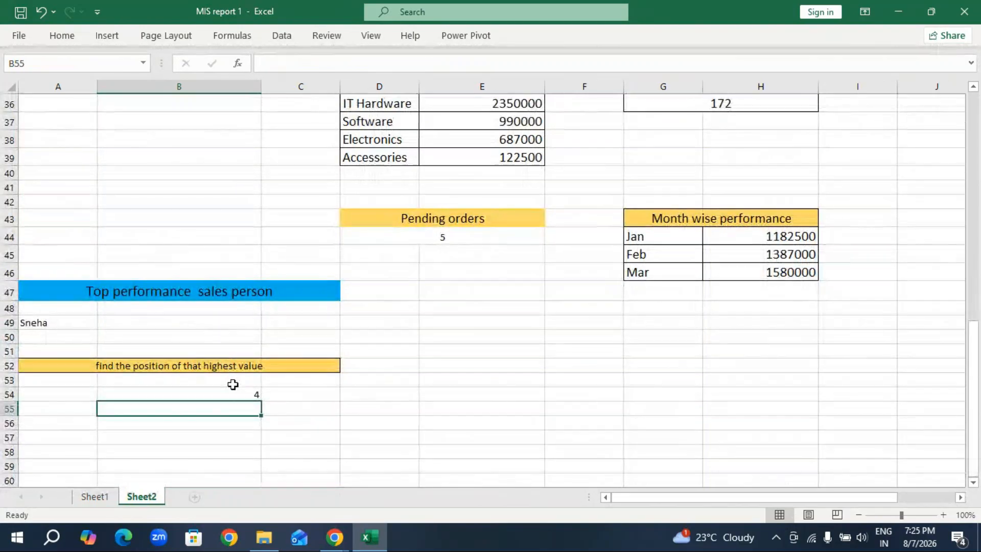
Copy the text "returns the sales person name from the 4th position" from Sheet1 to cell E52 on Sheet2.
left_click(88, 497)
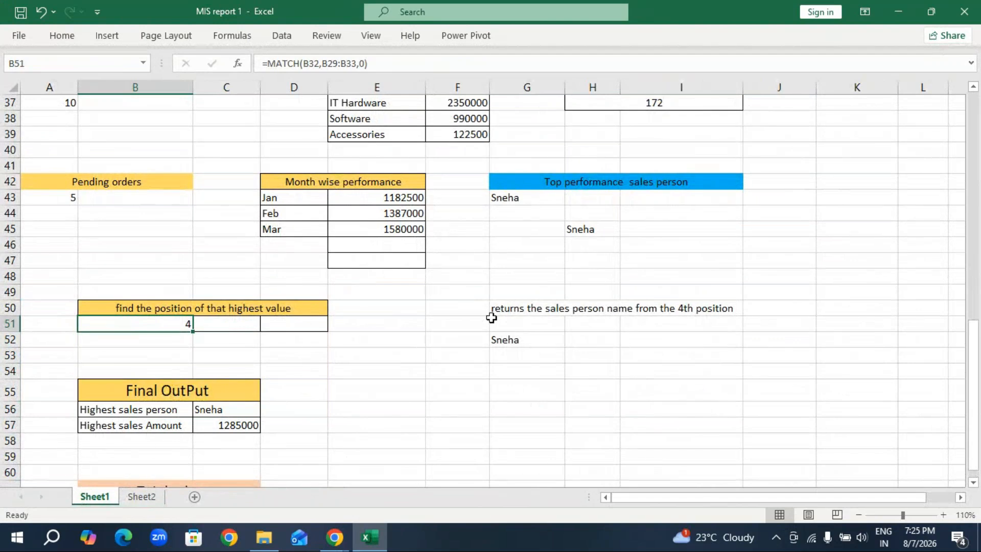
left_click(149, 390)
left_click_drag(149, 389, 153, 424)
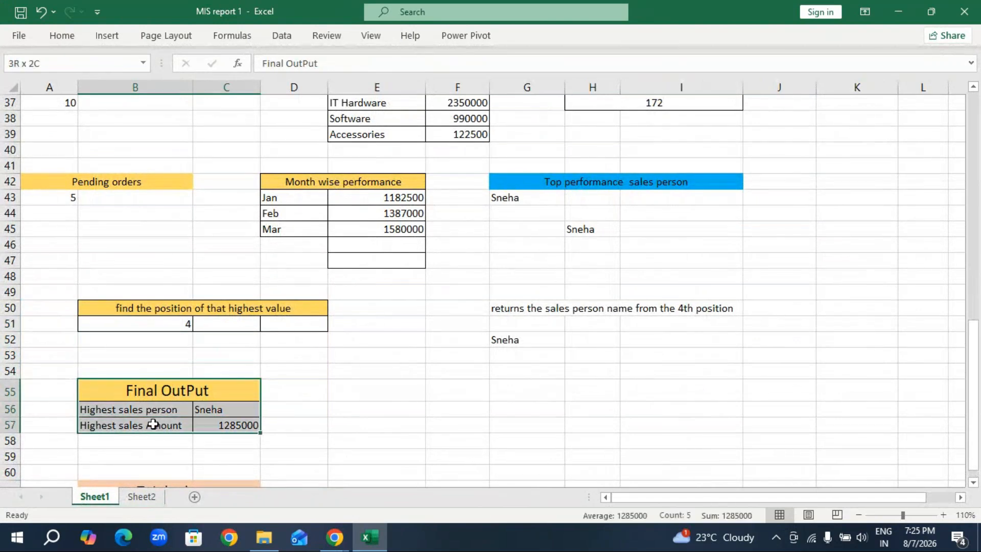
left_click(551, 429)
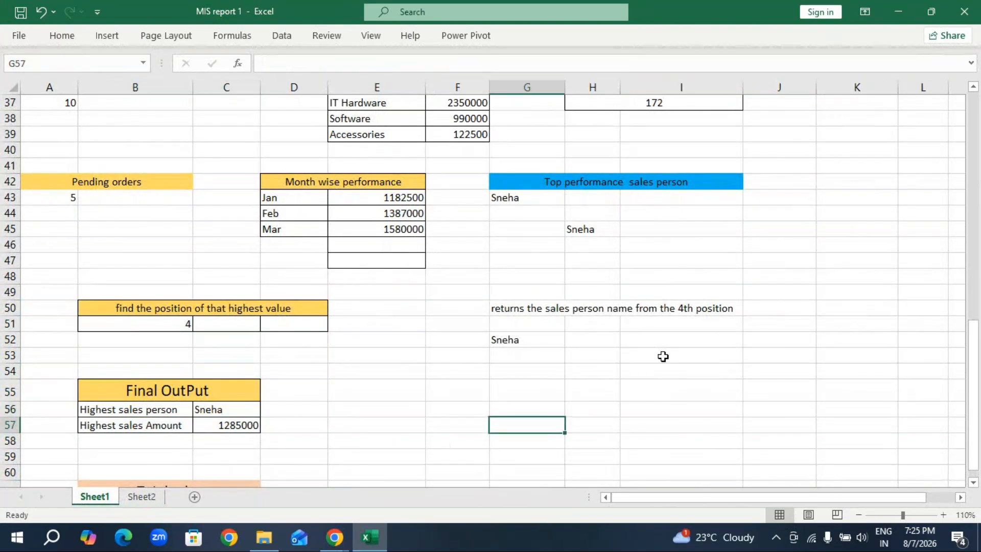
left_click(663, 354)
left_click(519, 311)
left_click_drag(615, 310, 683, 312)
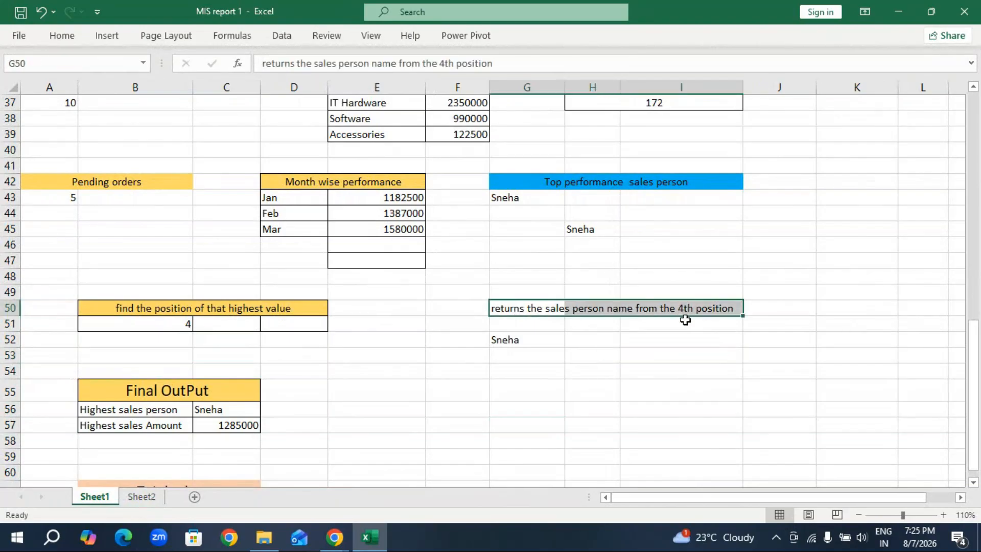
key("ctrl+c")
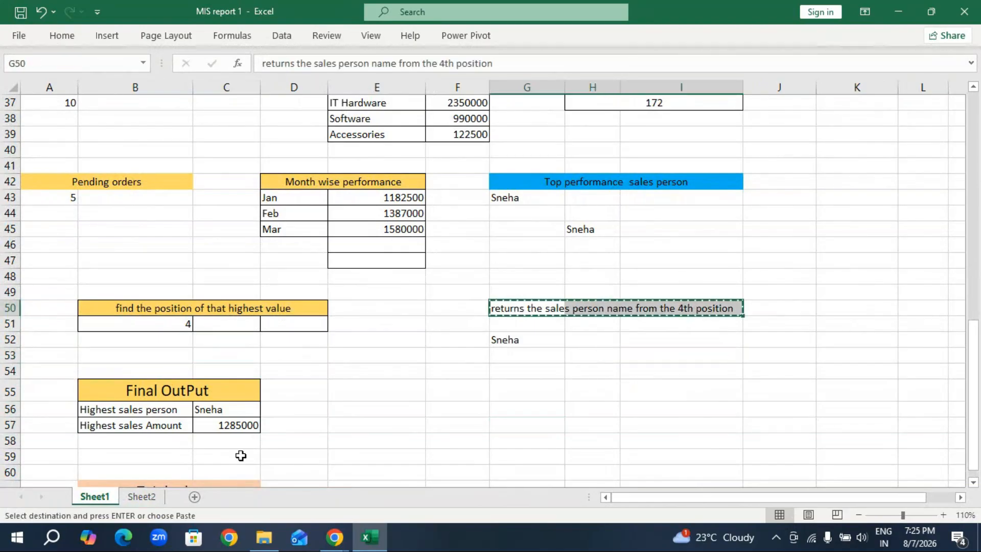
left_click(141, 496)
left_click(522, 368)
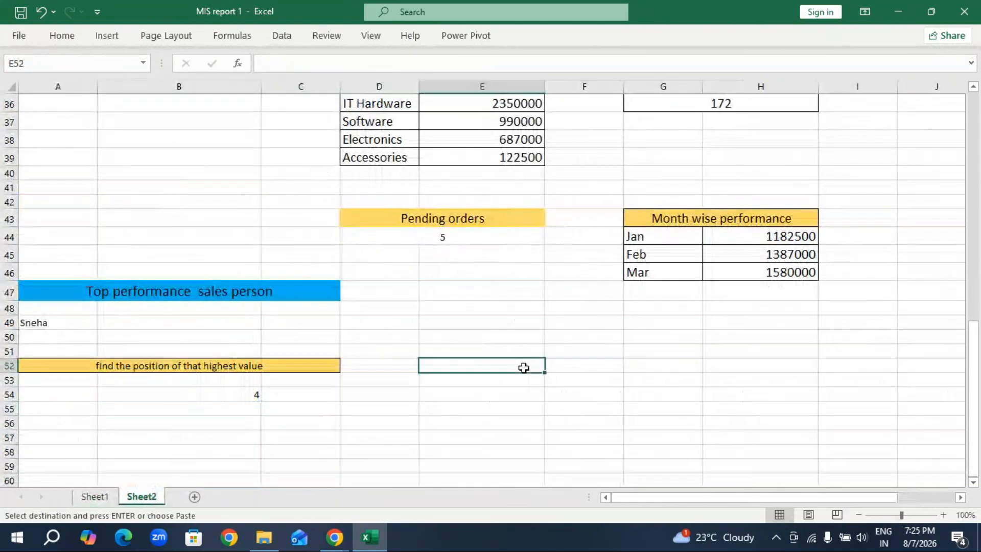
key("ctrl+v")
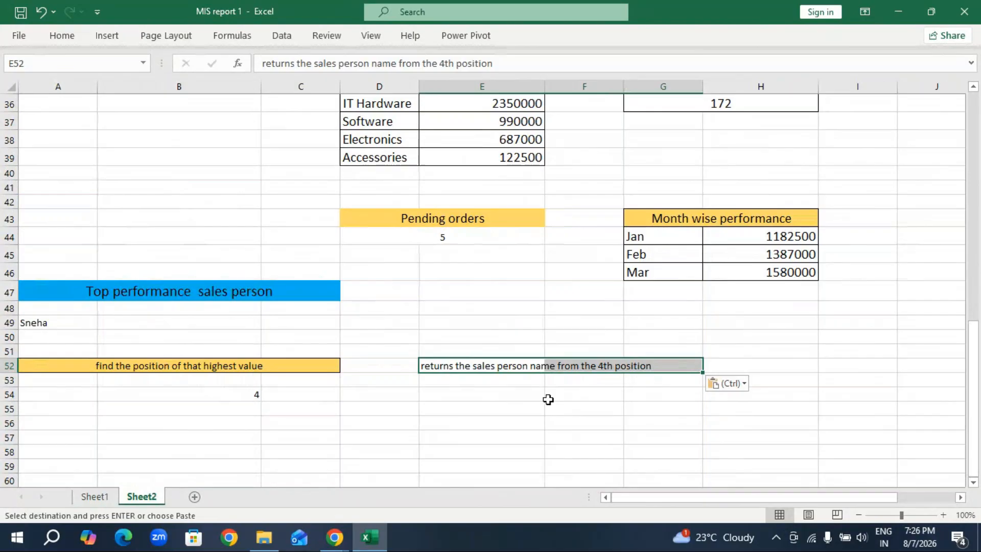
left_click(530, 385)
left_click_drag(499, 367, 651, 376)
left_click(521, 418)
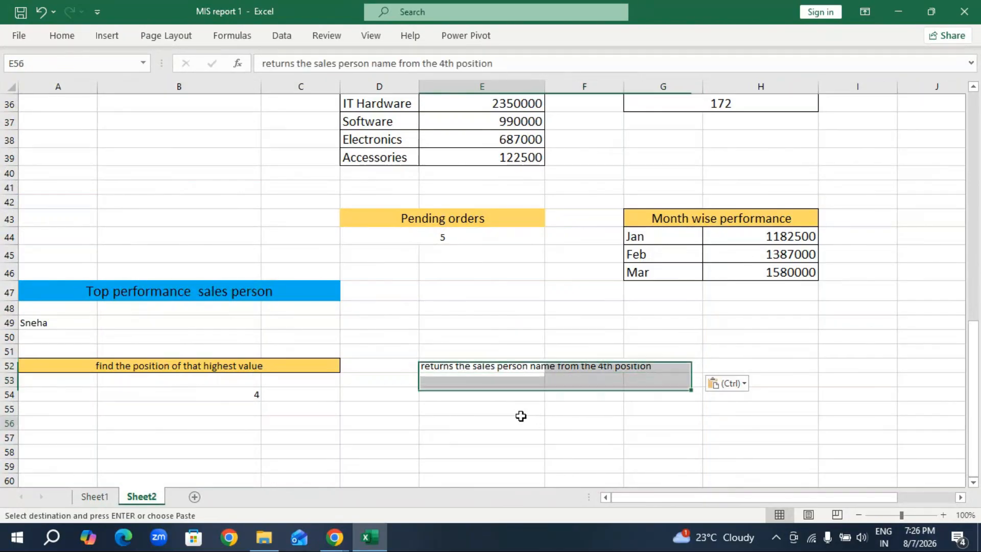
Start an INDEX formula in cell E54 with the sales totals B30:B34 as its array.
left_click(502, 391)
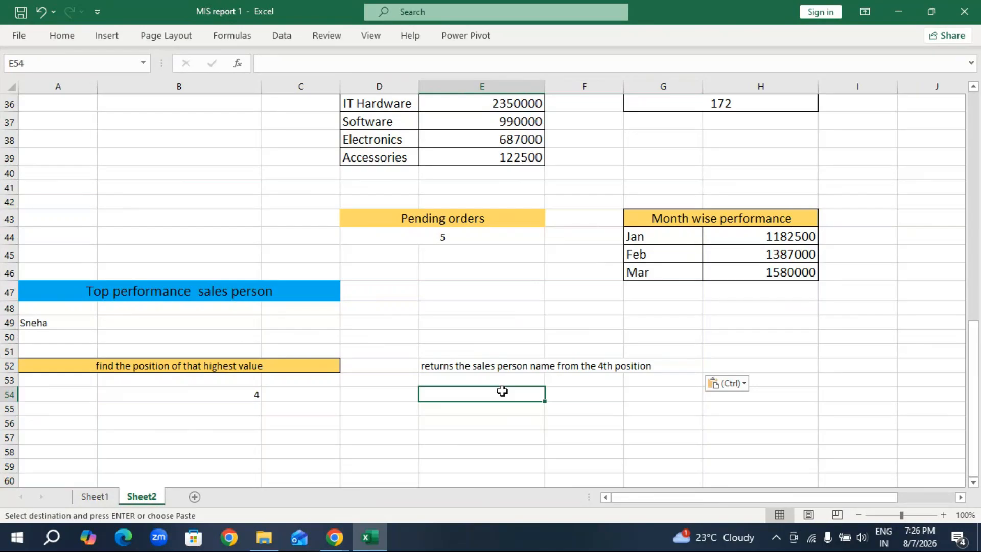
type("=")
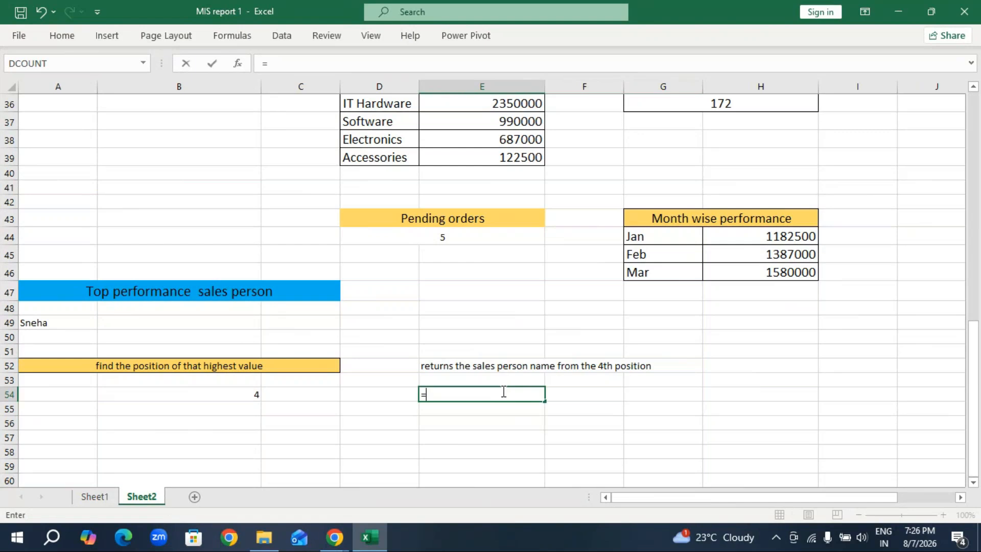
type("inde")
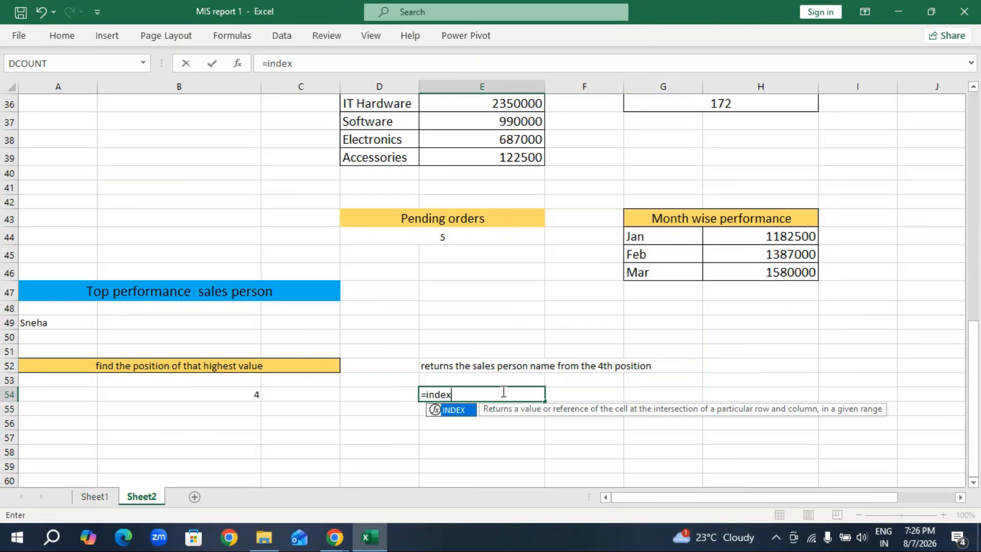
type("x")
key("Tab")
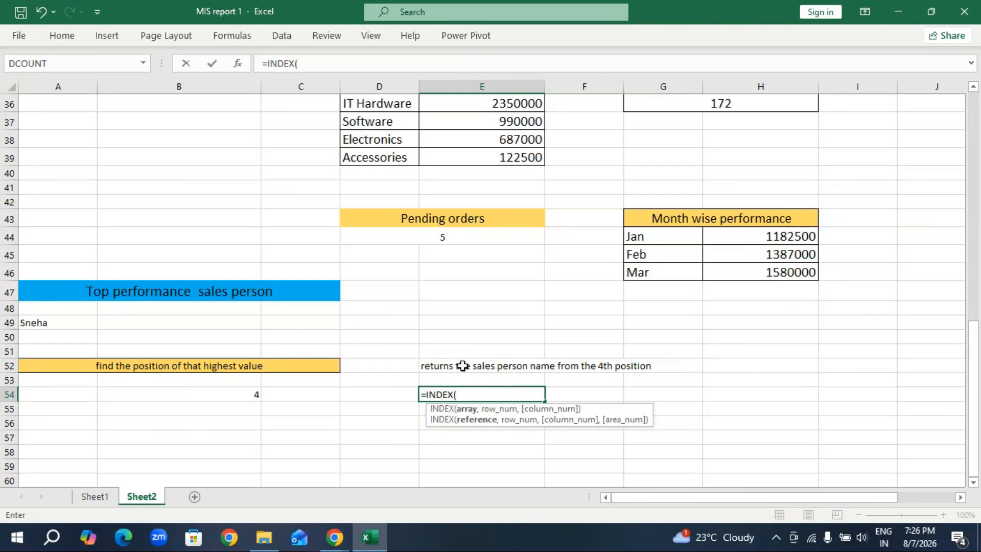
scroll(312, 327, "up", 4)
scroll(313, 327, "up", 2)
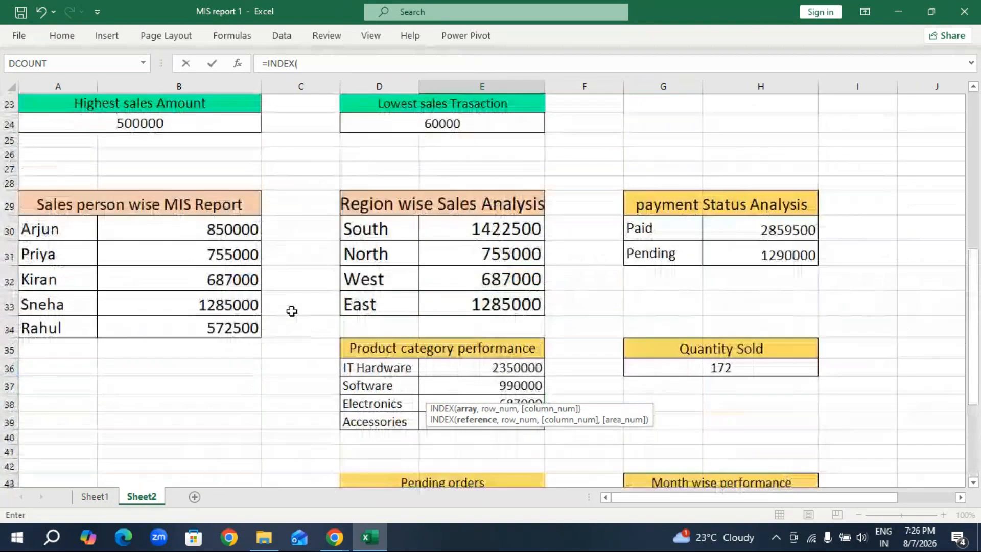
left_click_drag(241, 256, 231, 354)
scroll(331, 349, "down", 5)
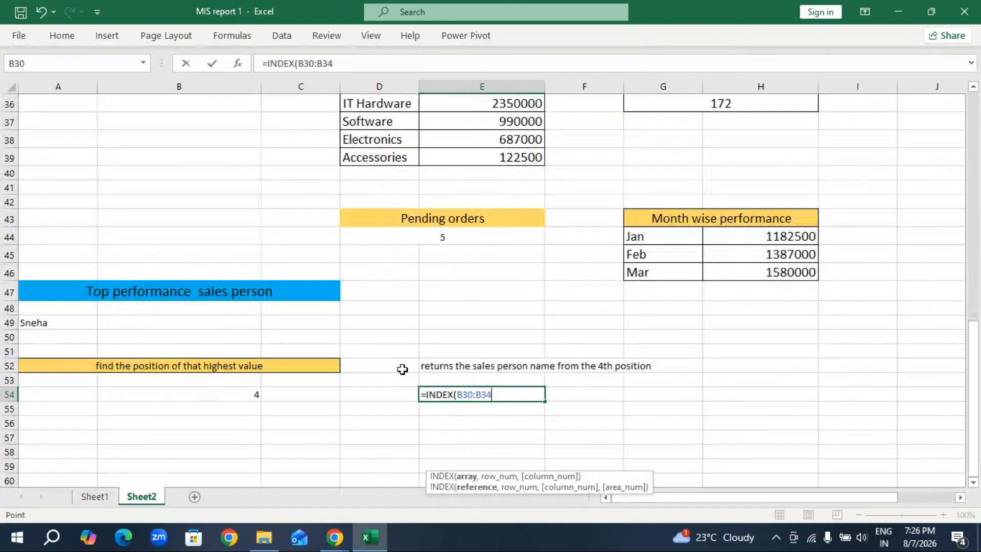
Complete the INDEX formula in E54 with row number 4 and enter it.
type(",")
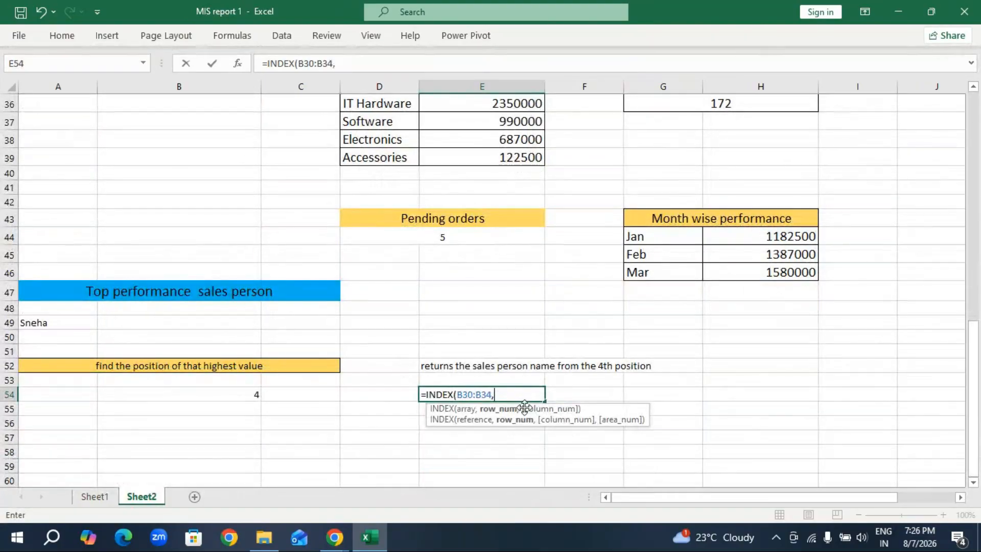
type("4")
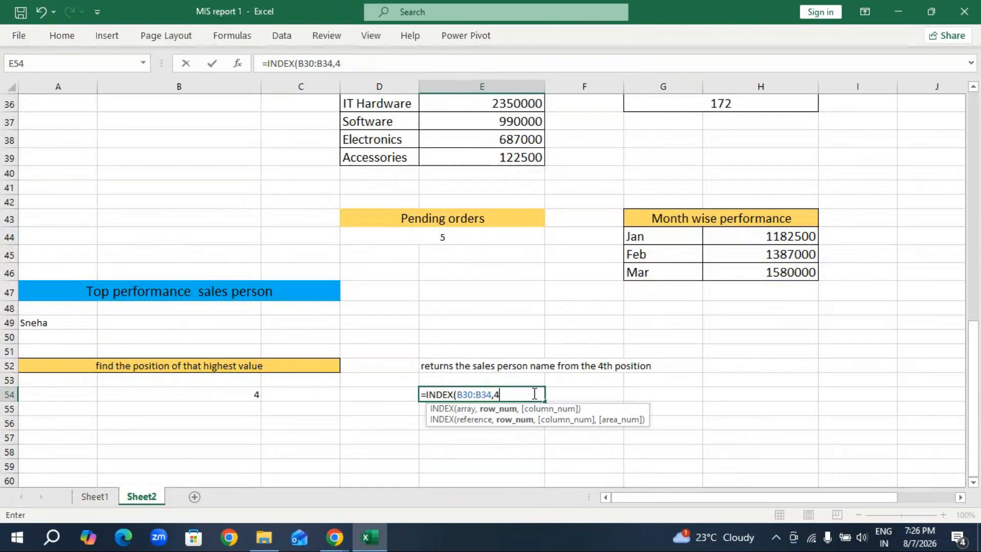
type(")")
key("Return")
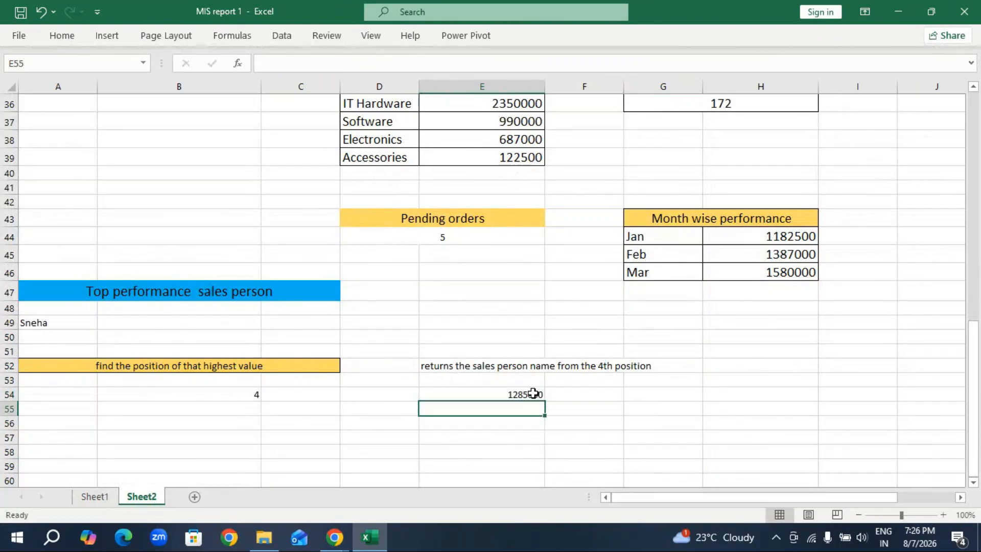
Replace the array of the INDEX formula in E54 with the sales person names A30:A34.
left_click(526, 394)
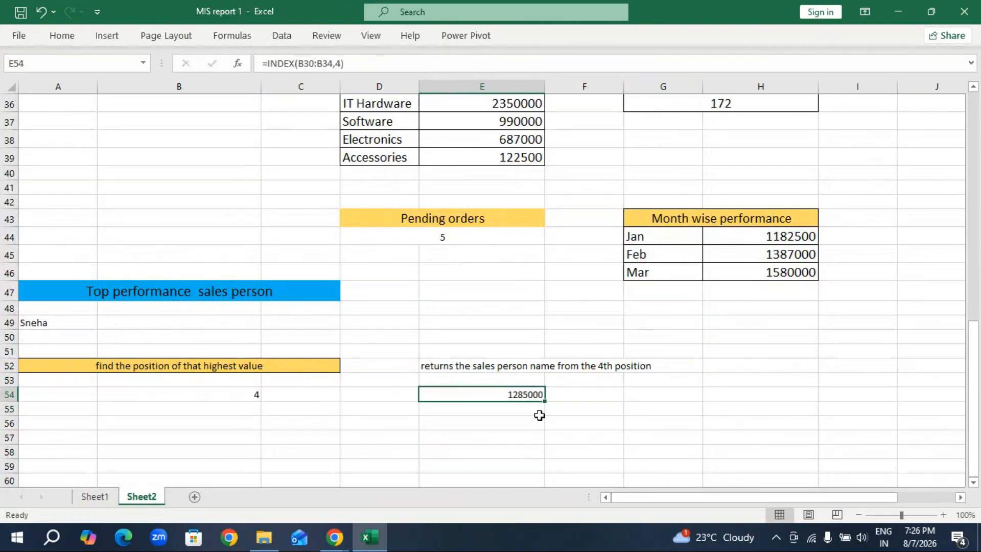
double_click(519, 392)
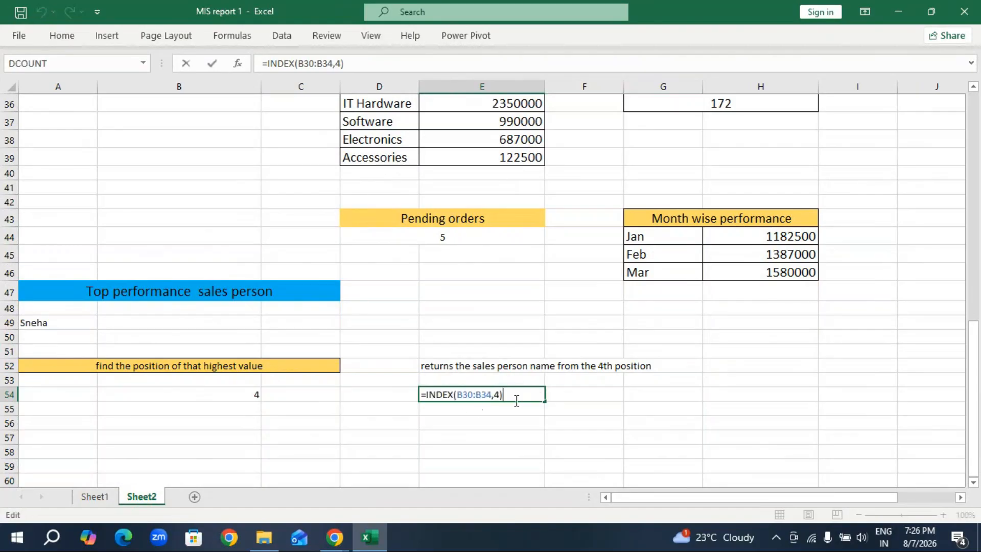
key("BackSpace")
key("BackSpace")
key("BackSpace")
key("BackSpace")
key("BackSpace")
key("BackSpace")
key("BackSpace")
key("BackSpace")
key("BackSpace")
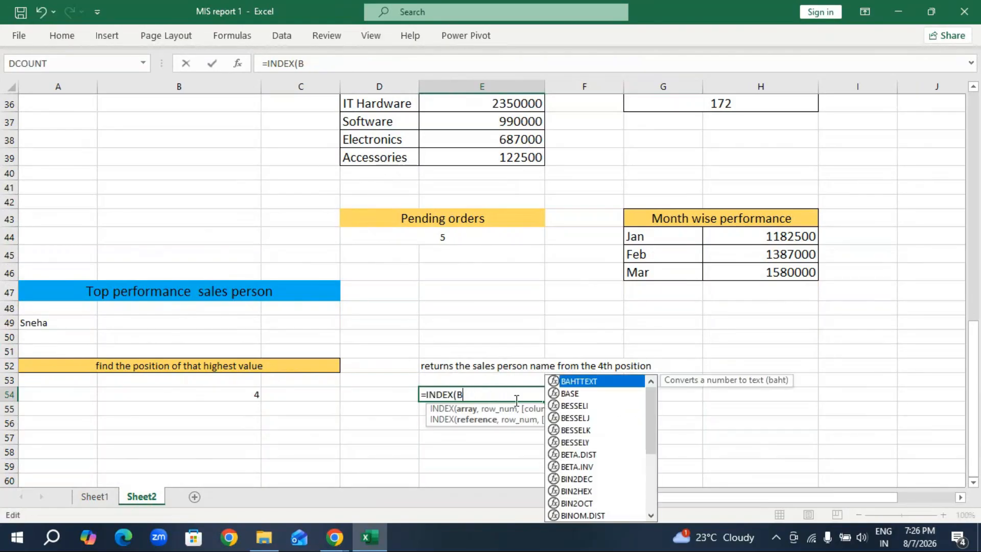
key("BackSpace")
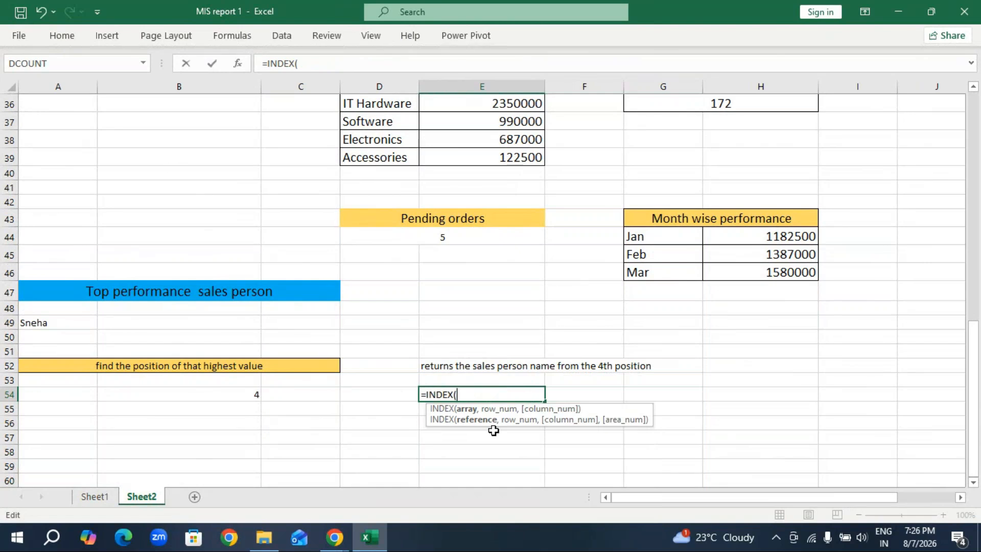
scroll(16, 307, "up", 3)
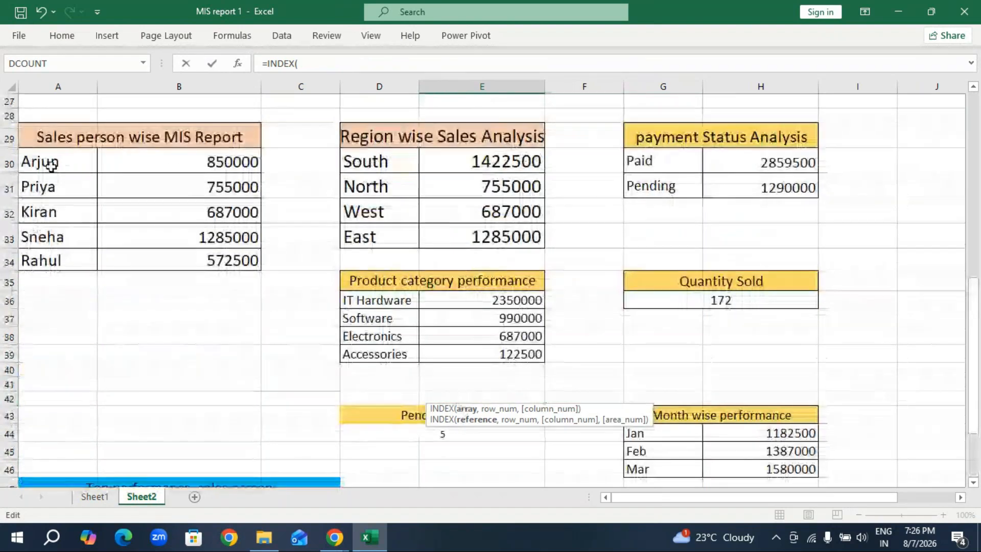
left_click_drag(44, 162, 49, 258)
scroll(378, 388, "down", 4)
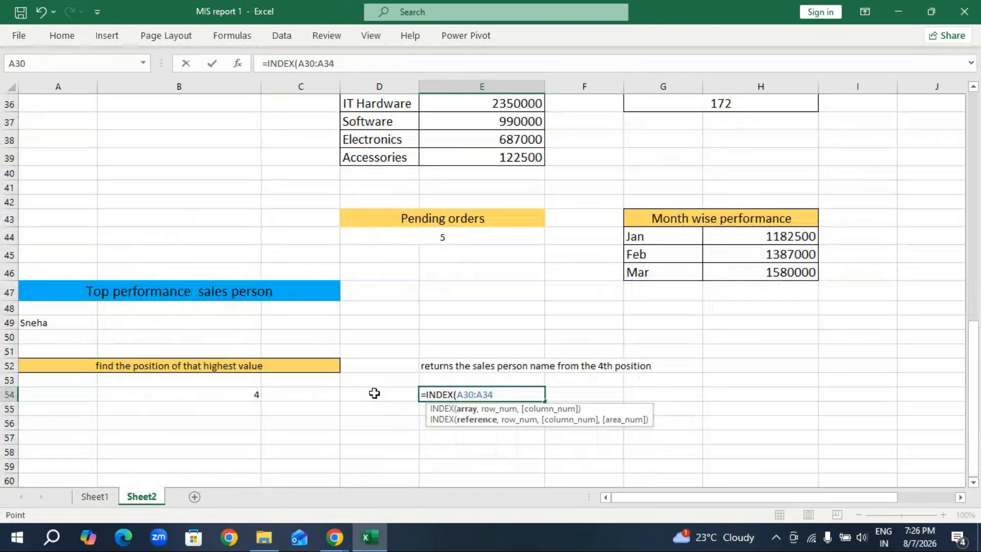
Complete the revised INDEX formula in E54 with row number 4 and enter it.
type(",")
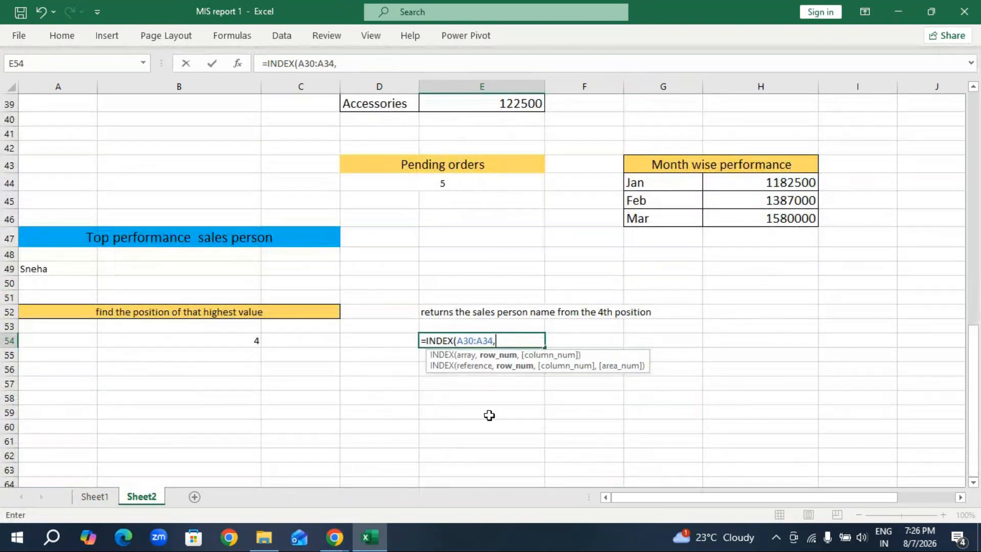
type("4)")
key("Return")
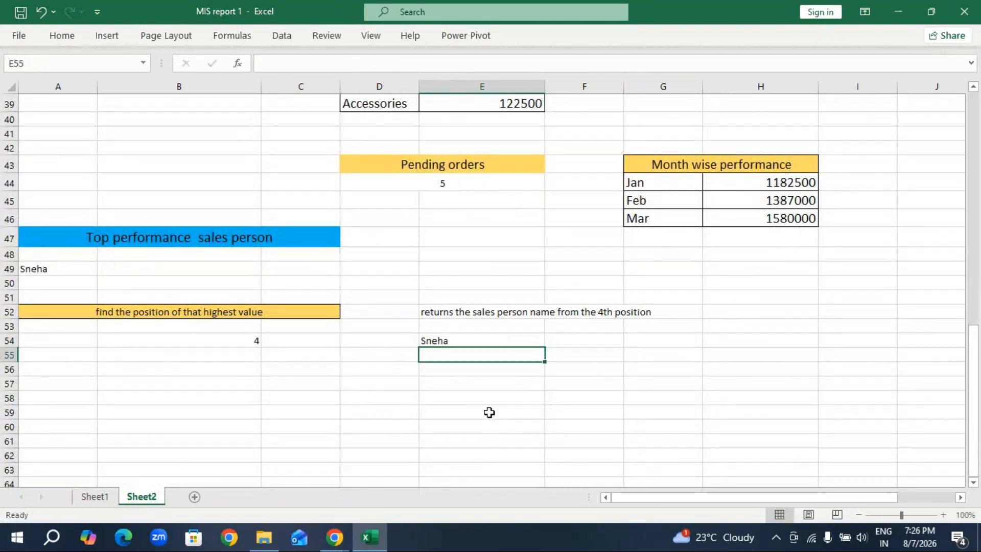
left_click(480, 341)
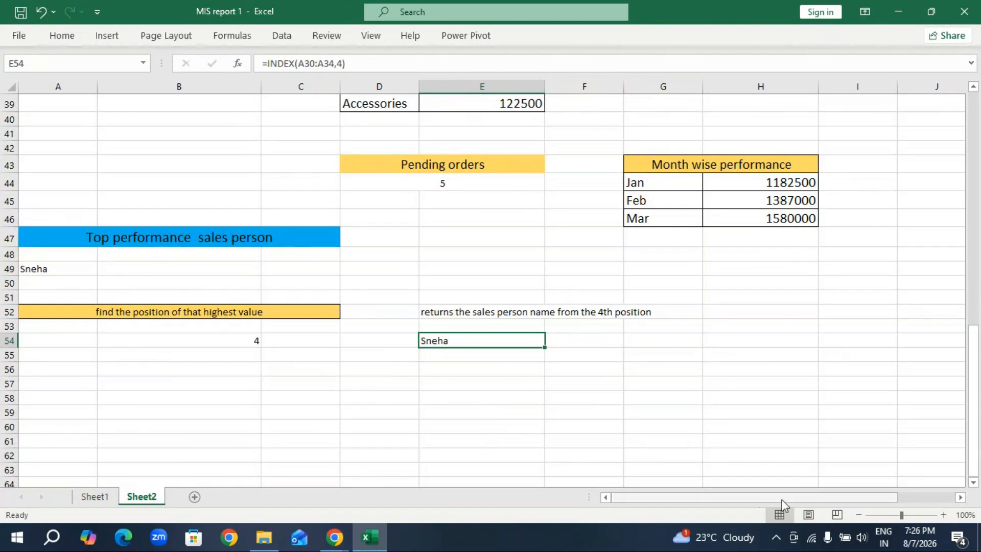
Merge and center the 4th position heading across E52:G52 and fill it light blue.
left_click_drag(440, 309, 641, 314)
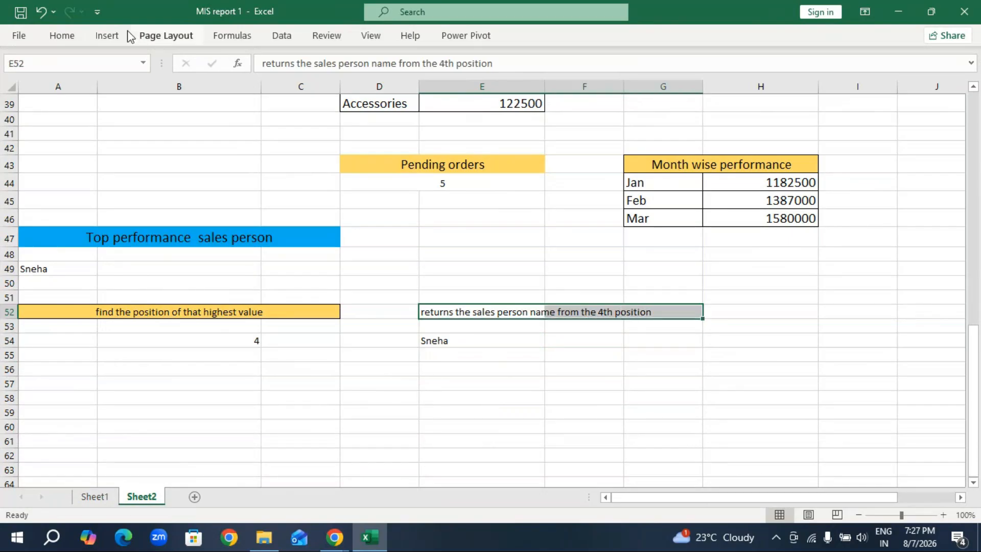
double_click(76, 35)
left_click(380, 86)
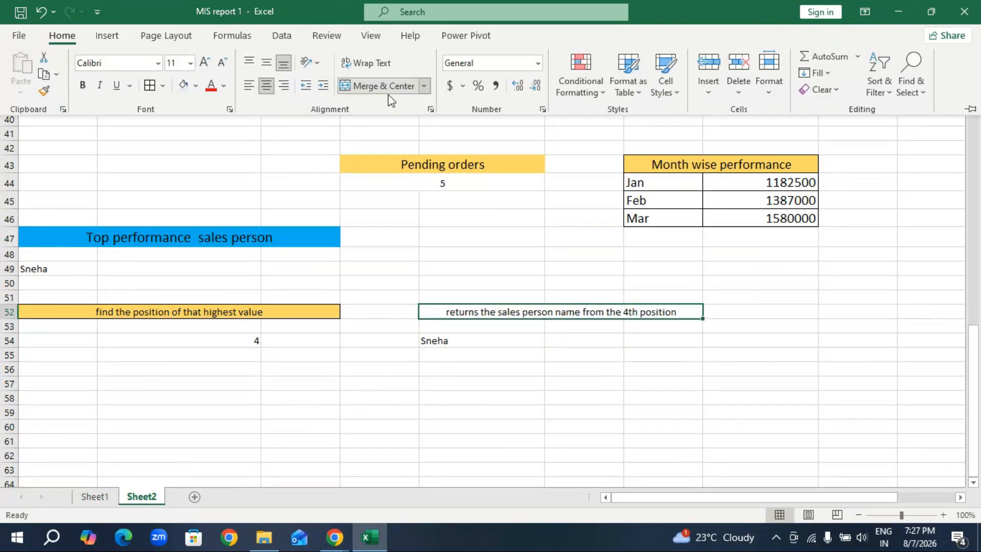
left_click(191, 91)
Select the block E52:G54 and unmerge the heading cells in row 52.
left_click(509, 312)
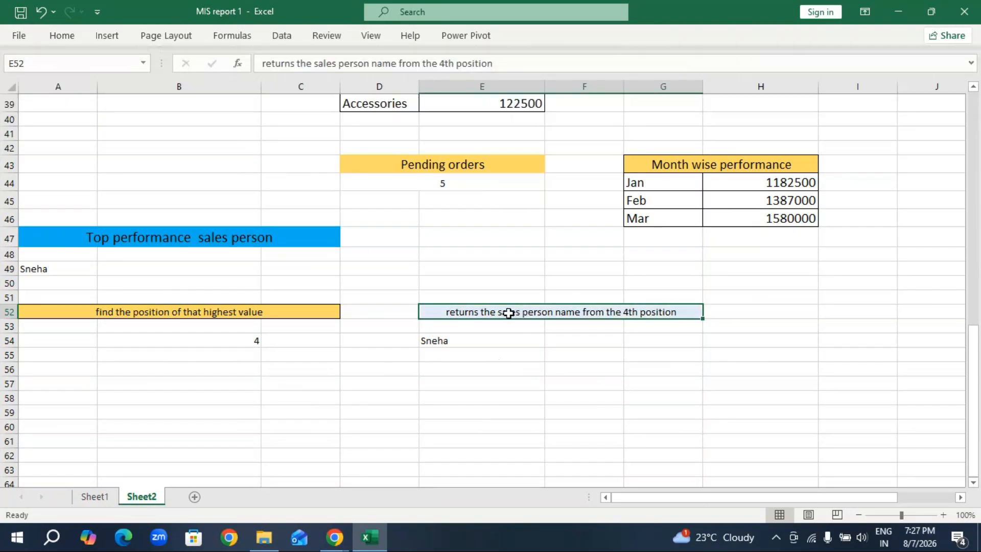
left_click_drag(509, 313, 519, 337)
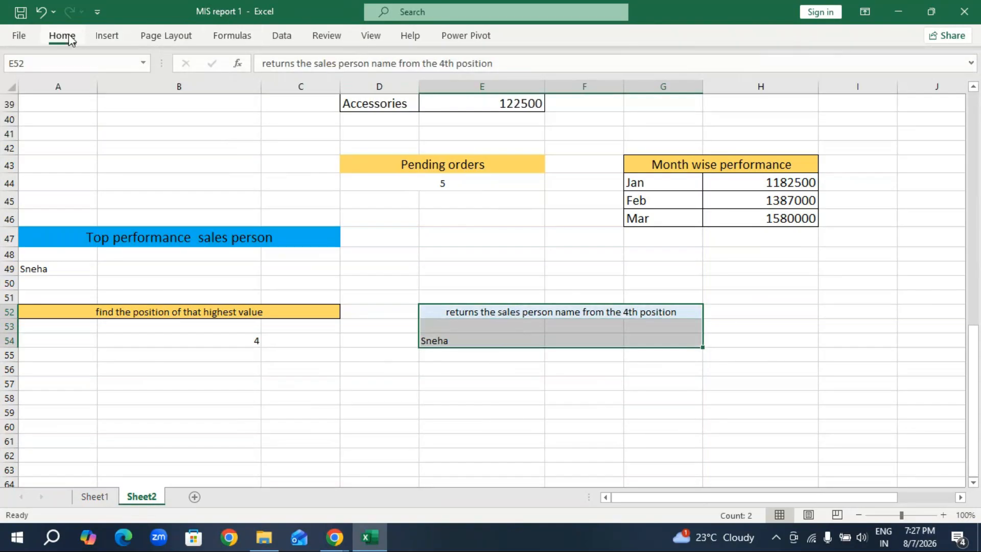
left_click(69, 39)
left_click(400, 88)
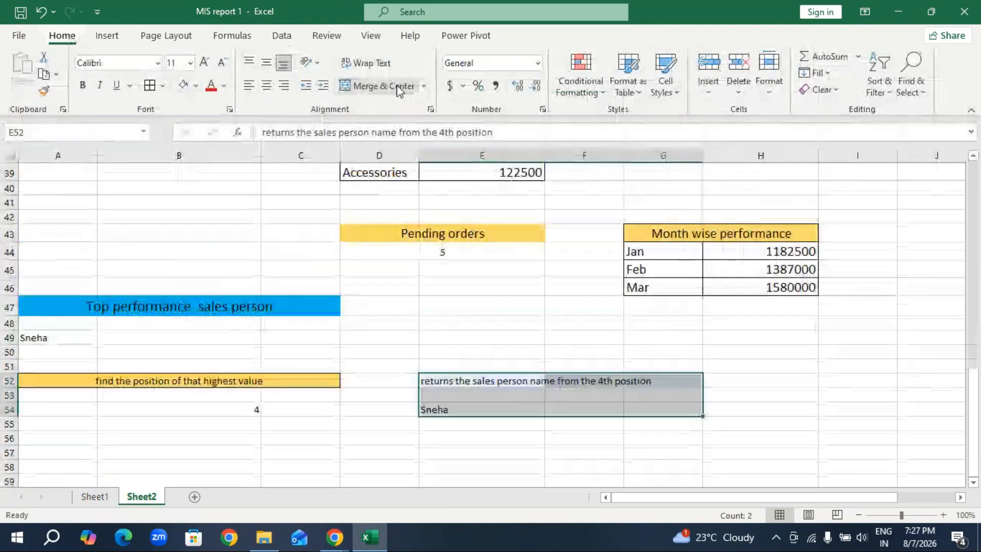
Try merging and centering the whole block E52:G54 into one cell, and undo that merge.
left_click(400, 88)
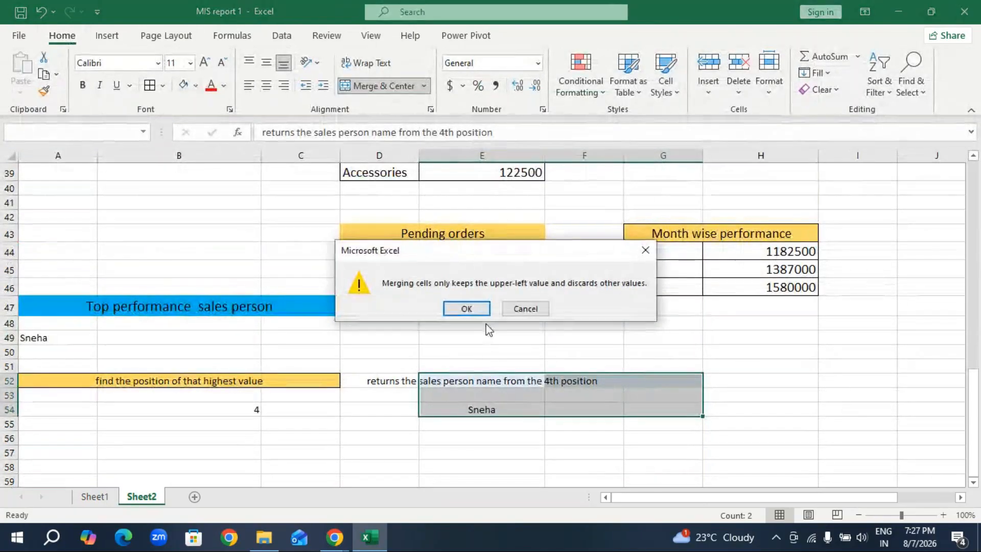
left_click(466, 308)
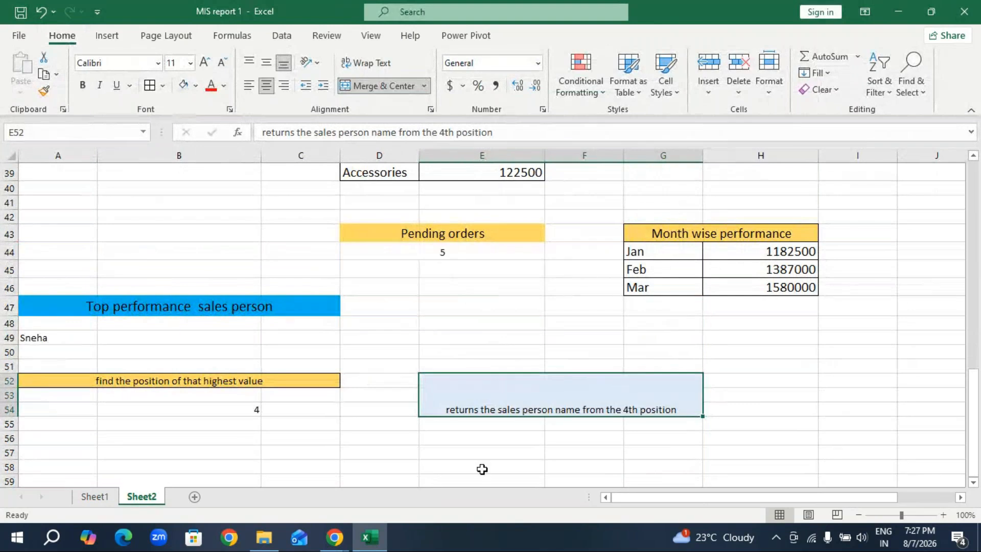
key("ctrl+z")
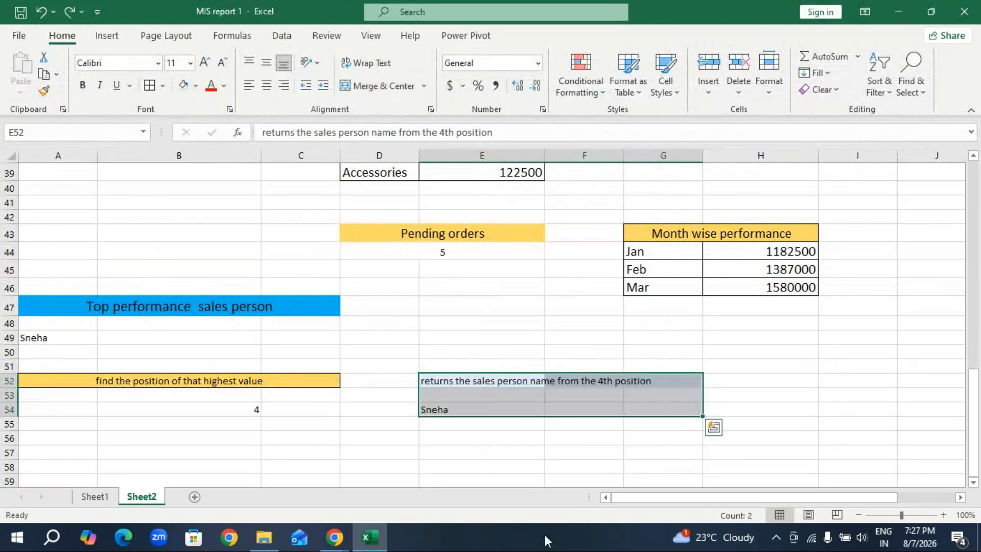
Apply all borders to the 4th position block E52:G54 and the highest value position block A52:C54.
left_click(541, 424)
left_click_drag(531, 380, 664, 409)
left_click(150, 86)
left_click(299, 452)
left_click_drag(116, 378, 136, 409)
left_click(150, 86)
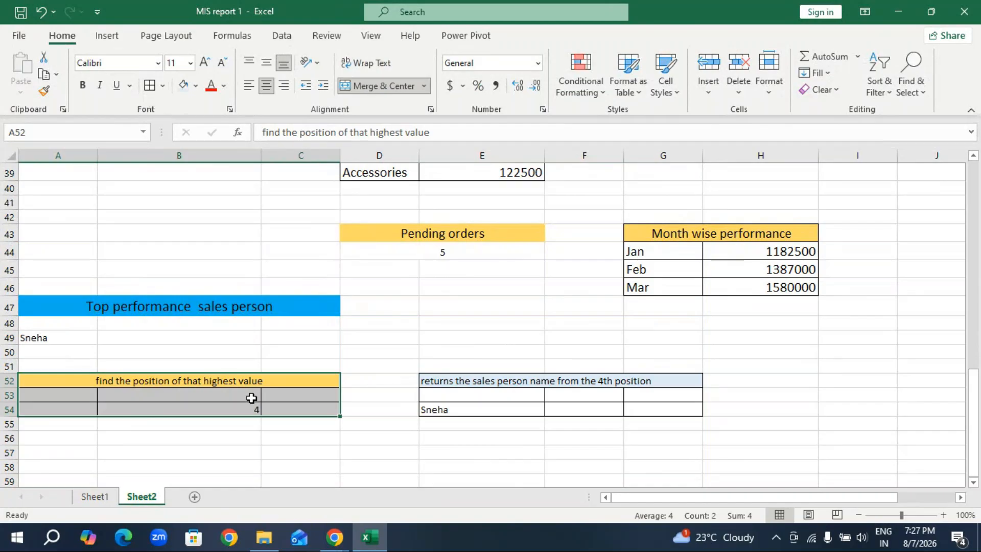
left_click(299, 459)
Enter the heading "Final out put" in cell A59.
scroll(134, 424, "down", 2)
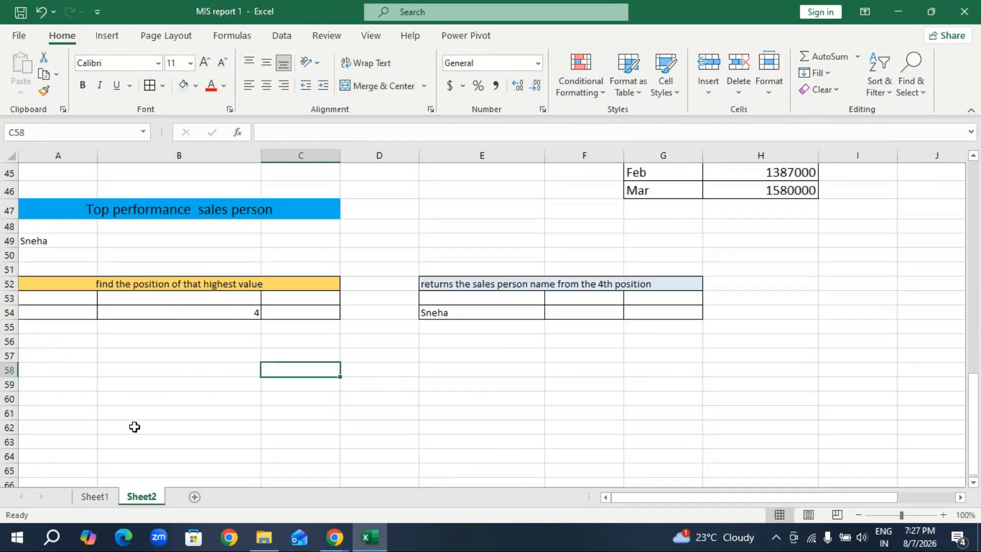
left_click(130, 385)
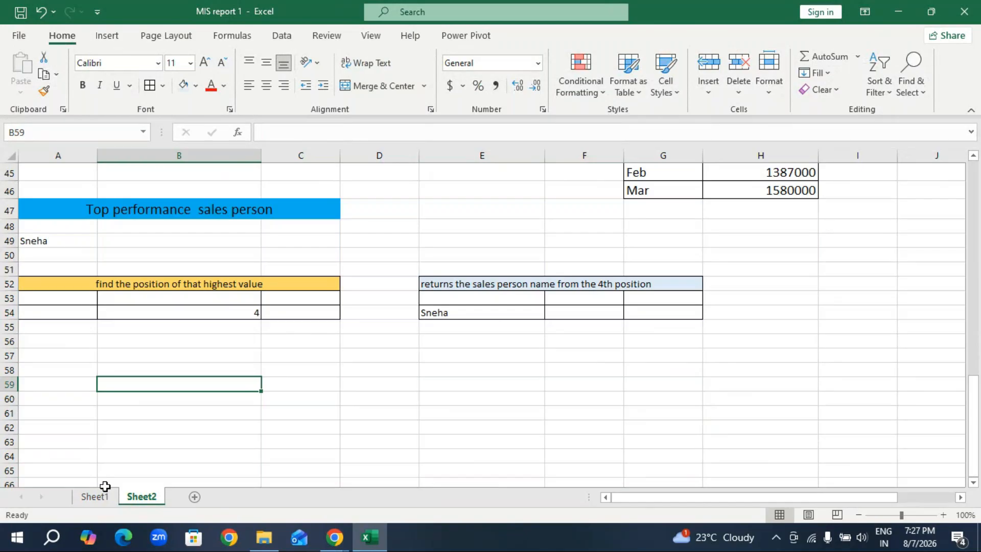
left_click(70, 388)
type("Fi")
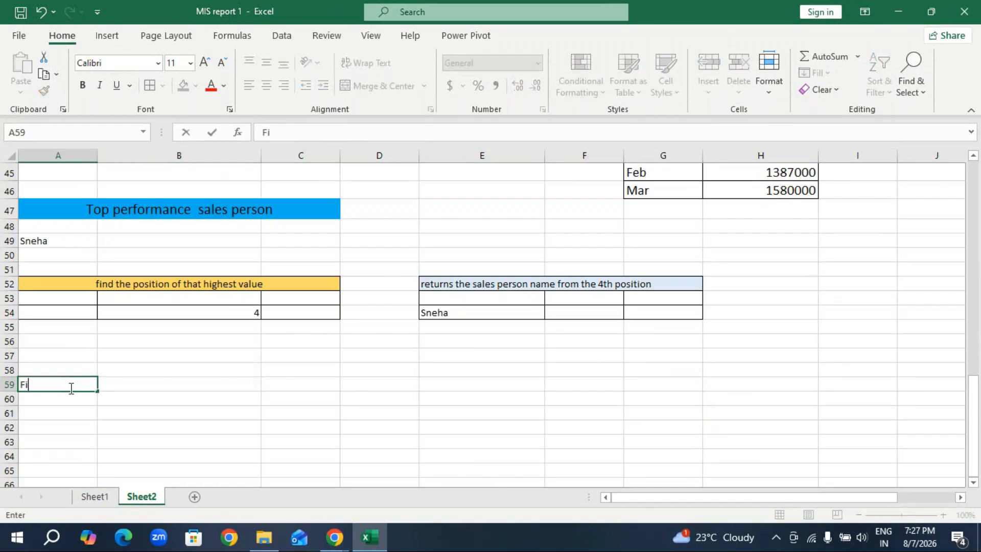
type("nal out put")
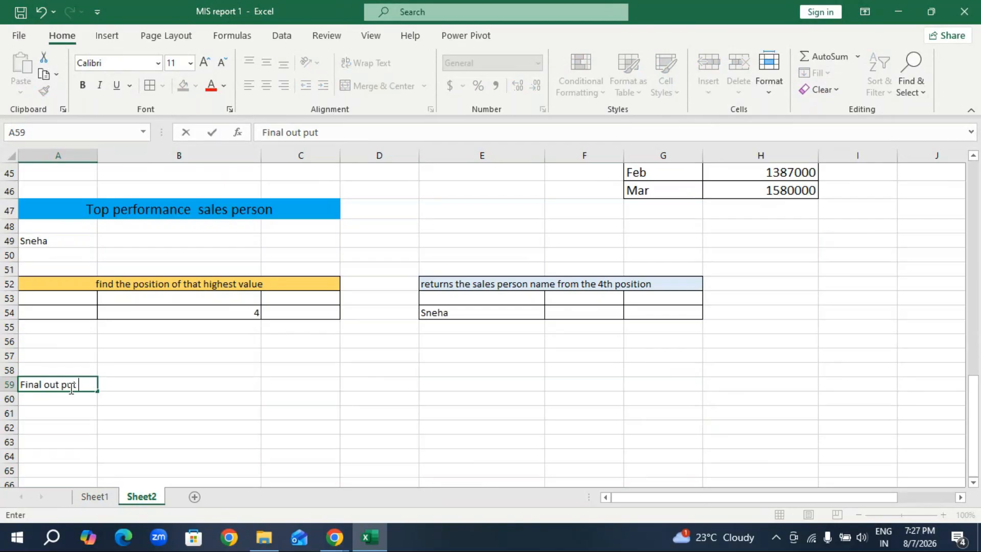
key("Return")
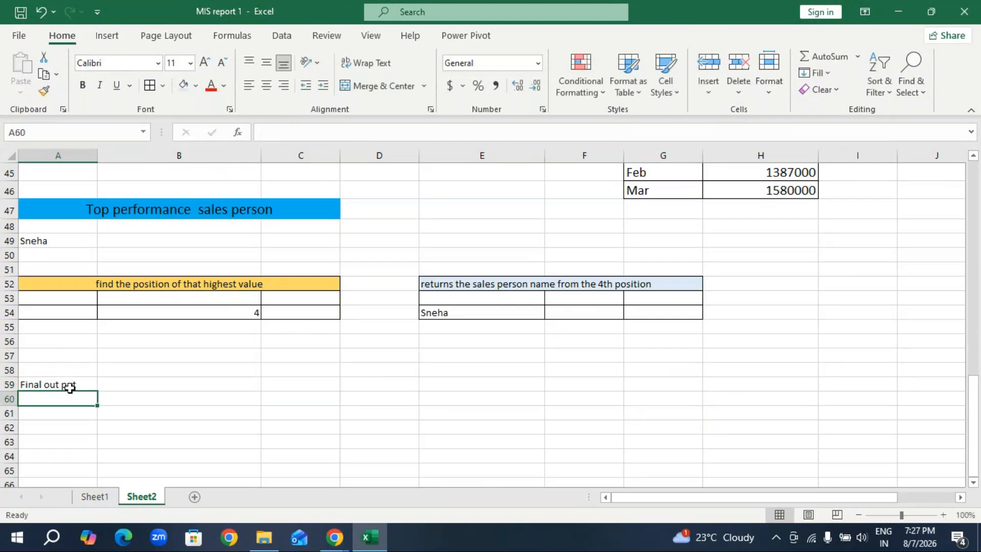
Enter the label "Highest sales person" in A60 and widen column A to fit it.
type("Highe")
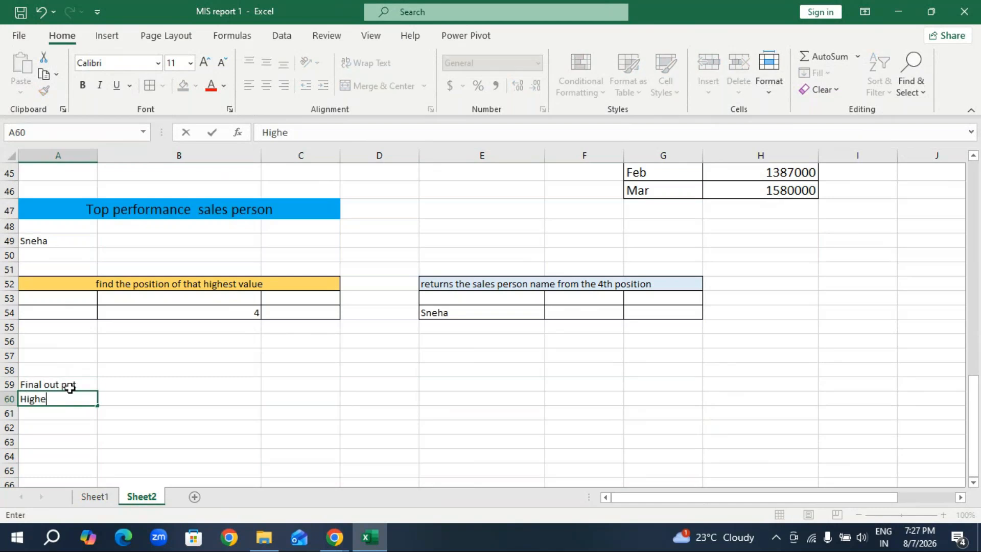
type("st sales person")
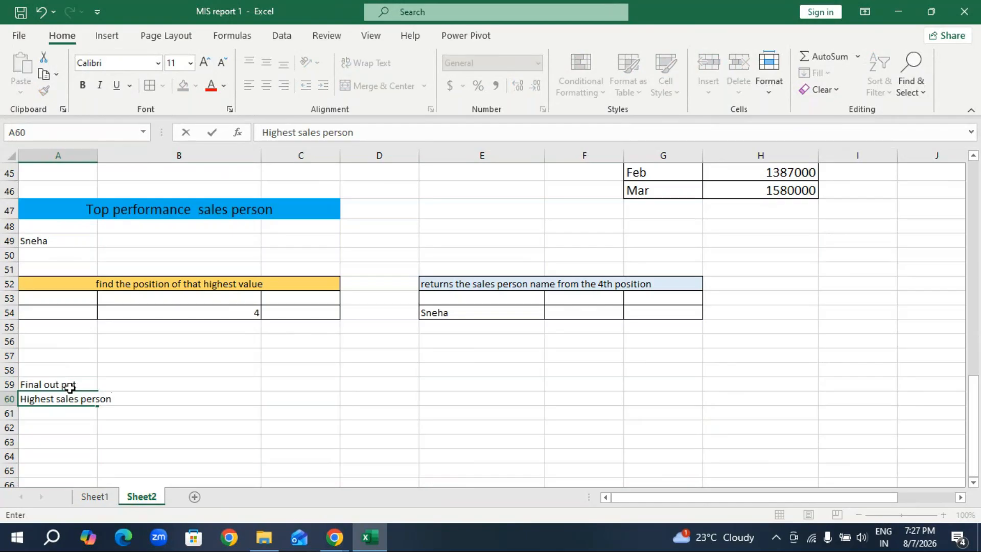
left_click(71, 429)
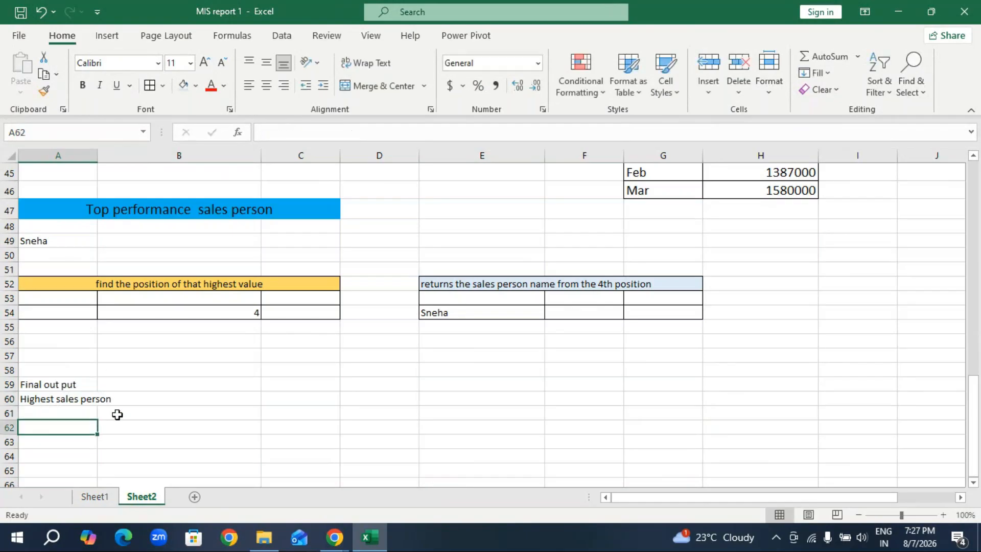
left_click_drag(98, 156, 111, 155)
Enter the top sales person's name in B60, beside the "Highest sales person" label.
left_click(194, 399)
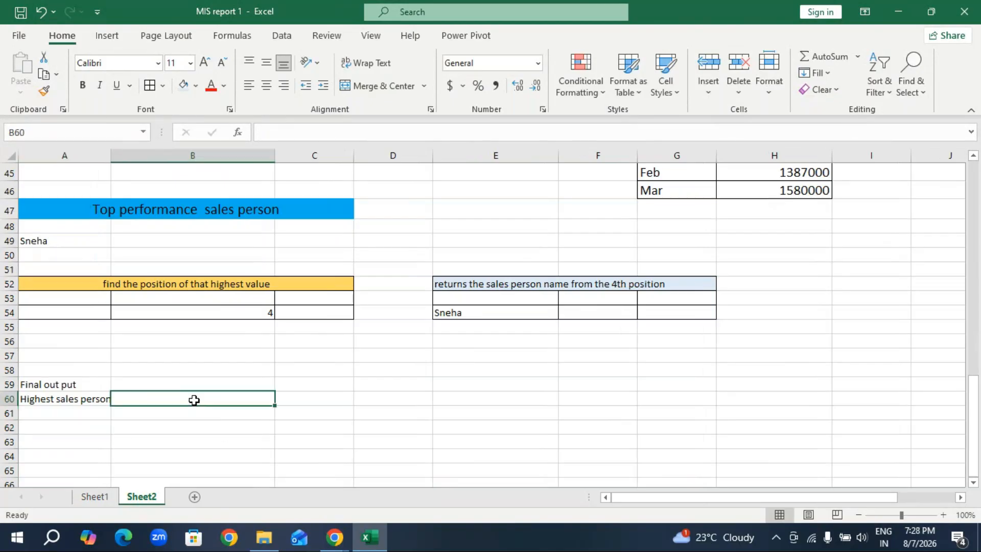
type("Sneha")
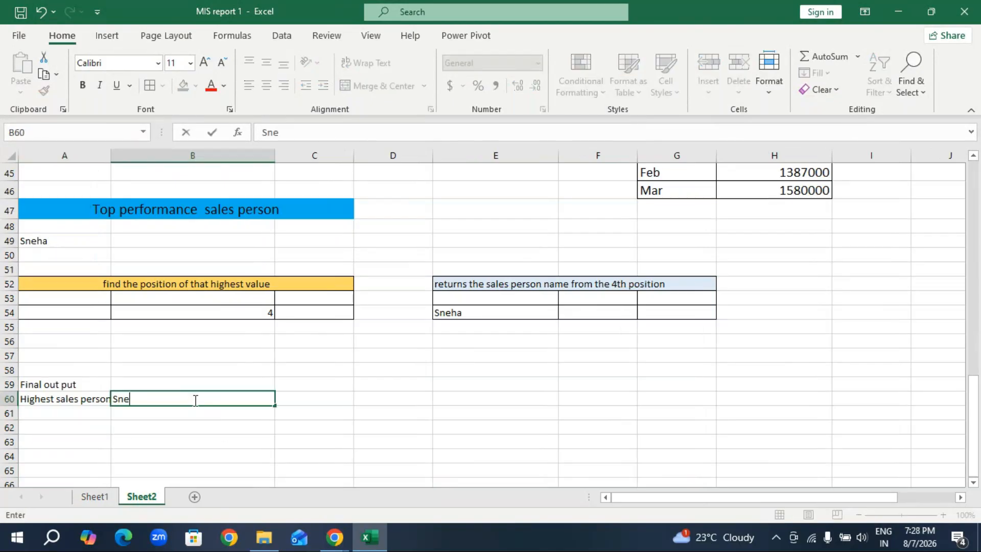
key("Return")
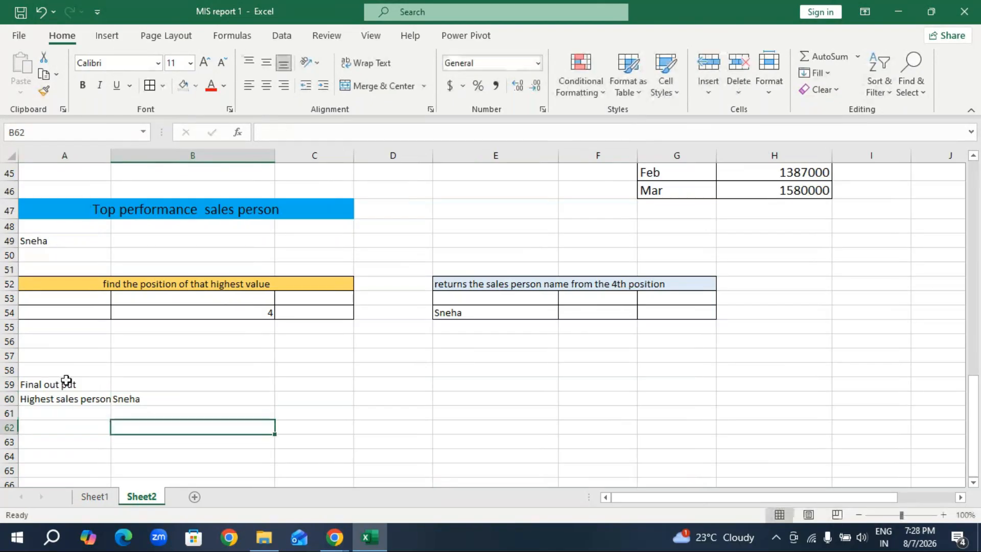
Merge and center the "Final out put" heading across A59:B59 and fill it light gold.
left_click_drag(66, 384, 157, 383)
left_click(409, 87)
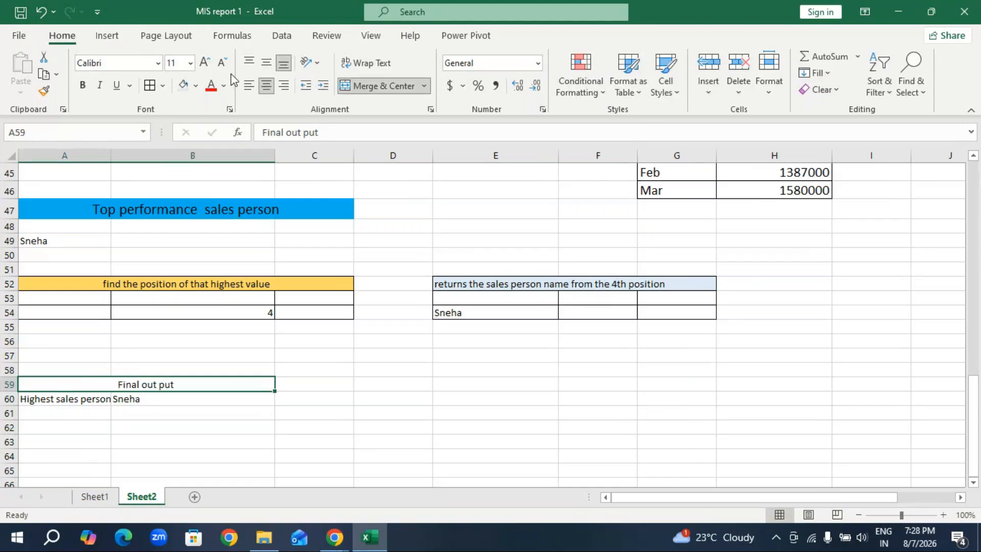
left_click(196, 88)
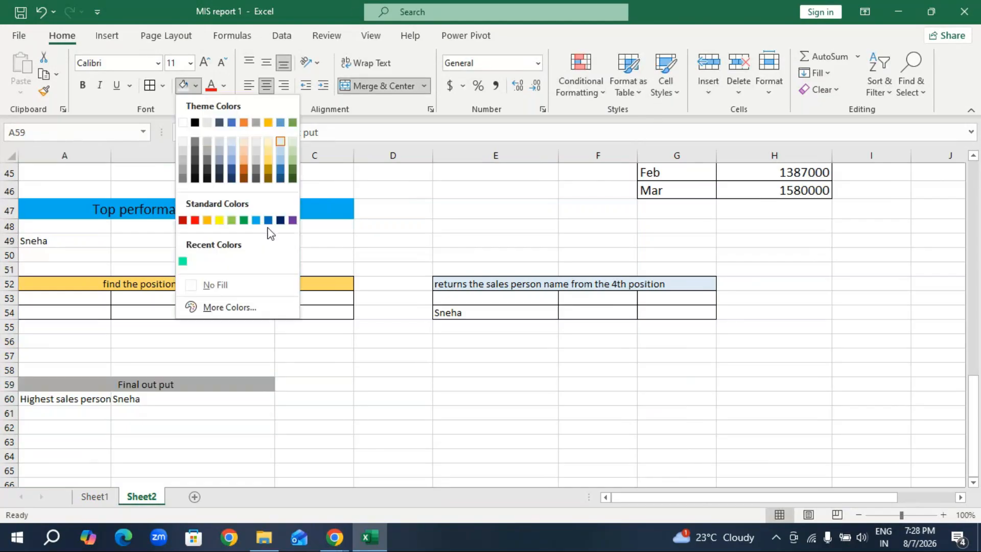
left_click(269, 157)
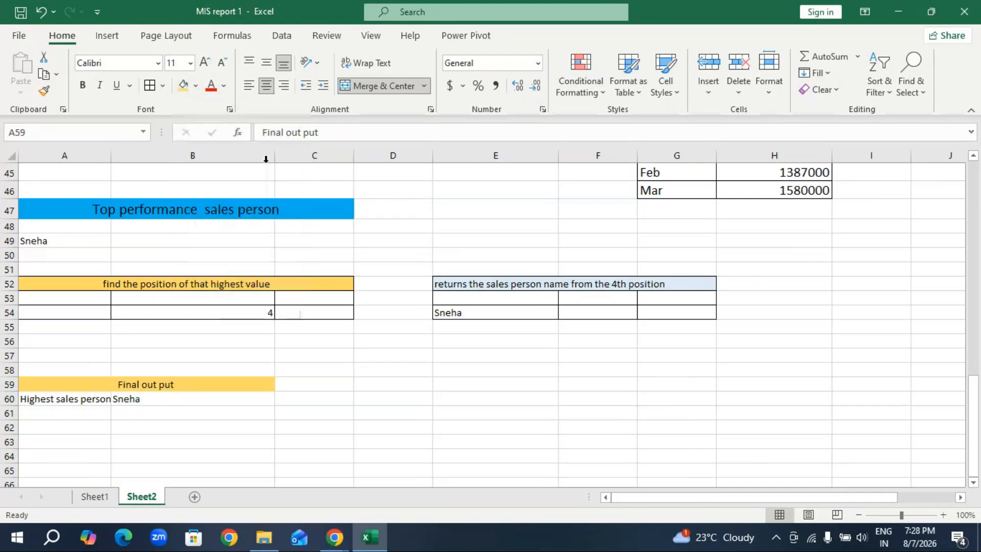
Enter the label "Highest sales amount" in A61, below "Highest sales person".
left_click(110, 400)
left_click(81, 411)
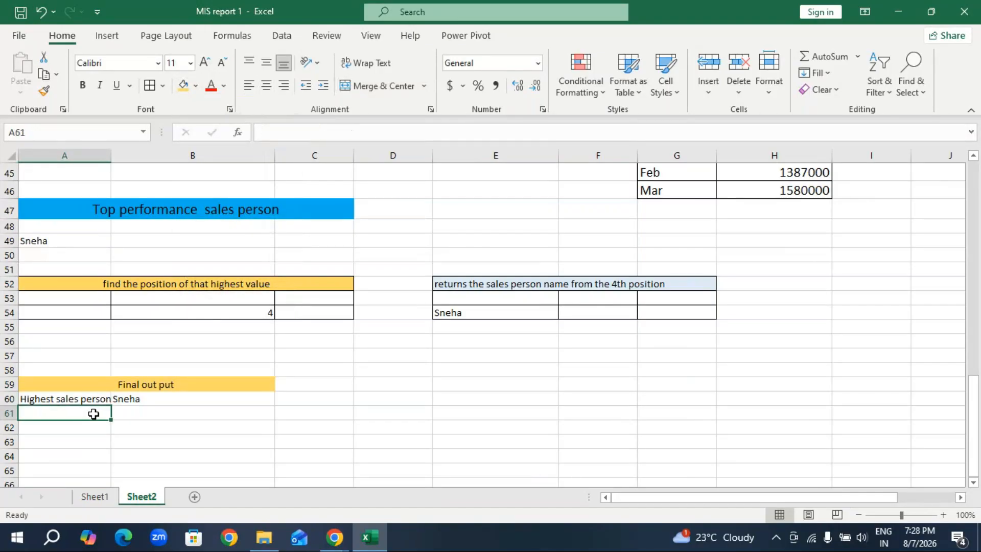
type("Hif")
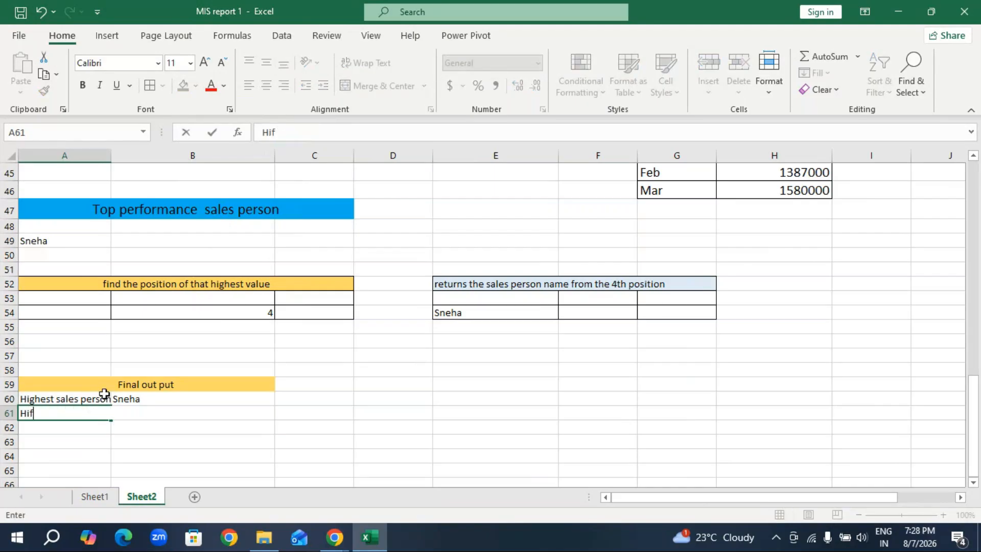
type("ghe")
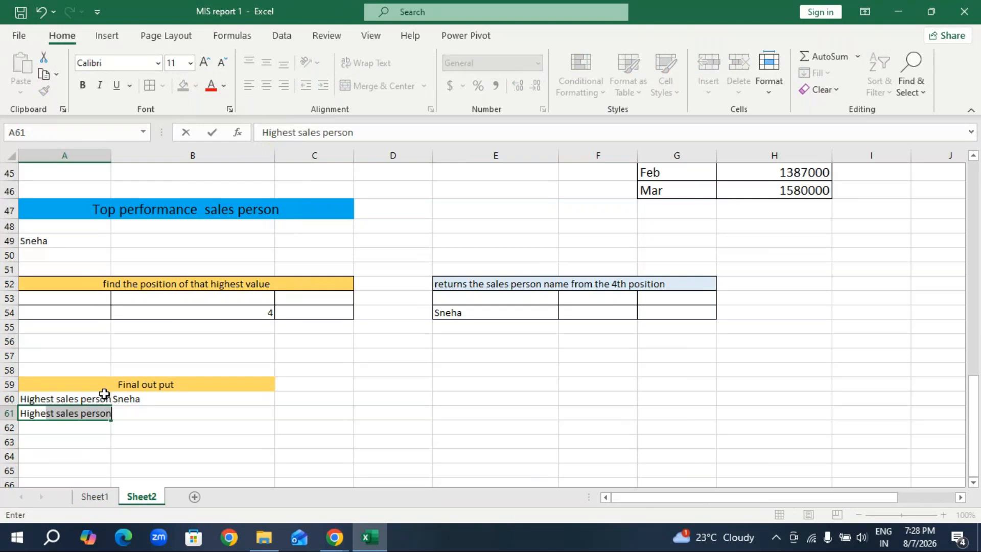
type("st sales amount")
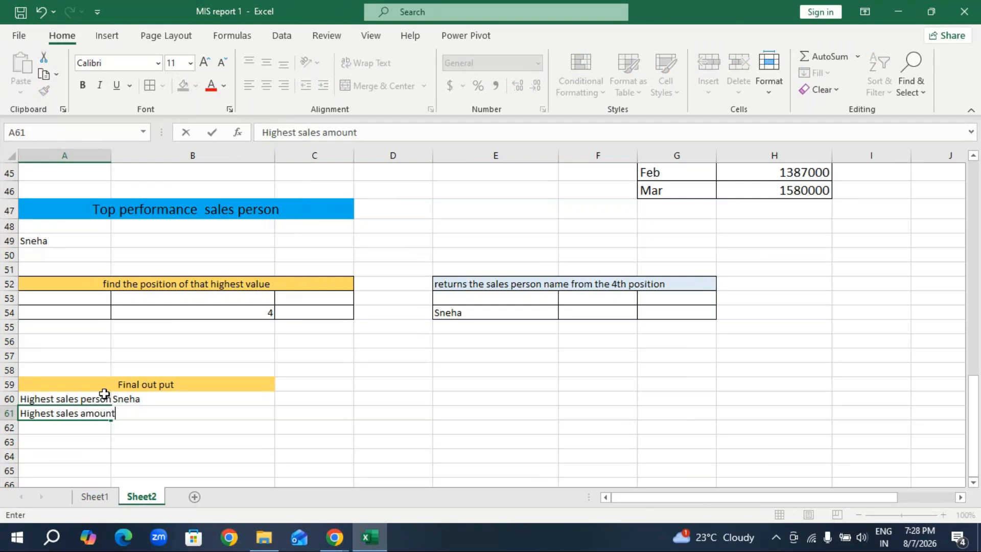
left_click(209, 441)
Try to copy the top sales person's total from B33 into B61 beside "Highest sales amount".
left_click(202, 413)
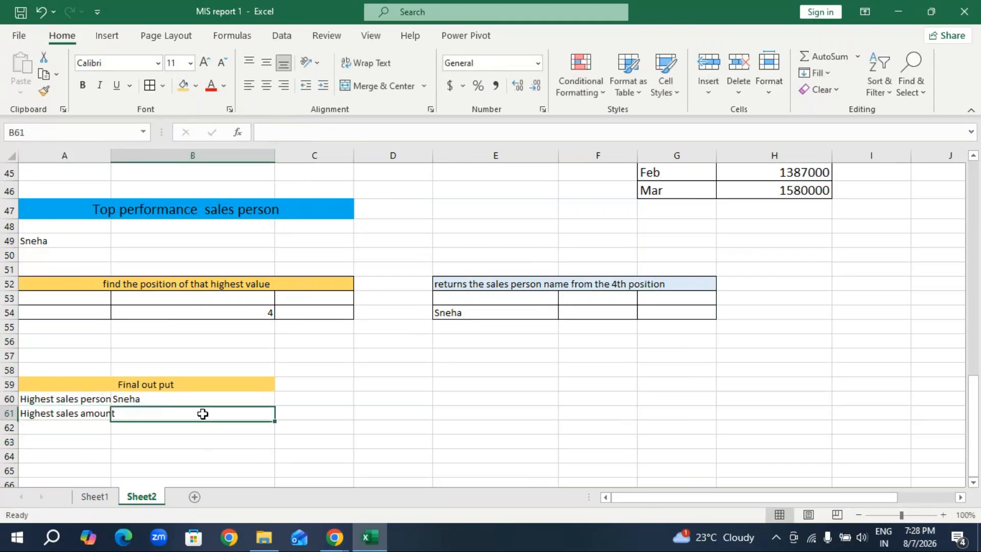
scroll(237, 329, "up", 3)
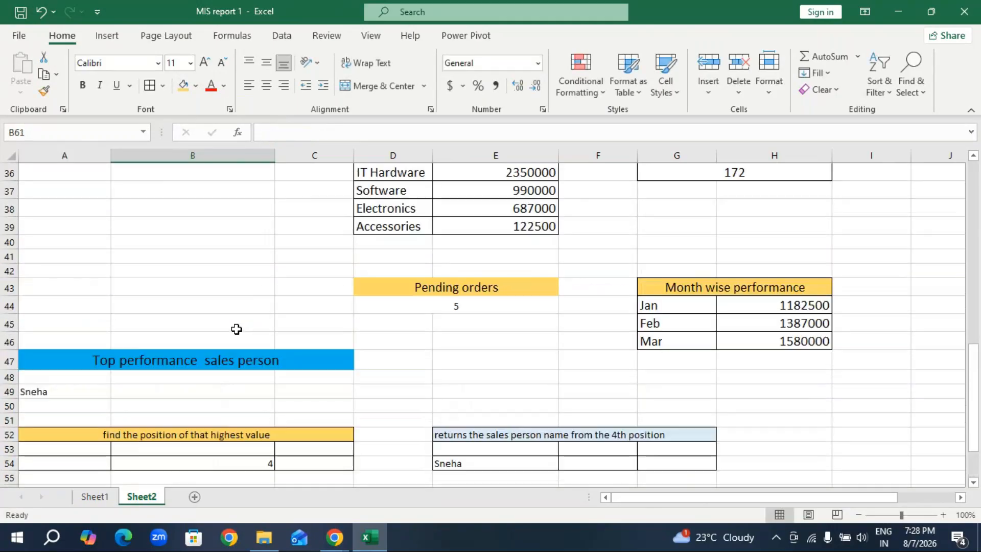
scroll(385, 342, "up", 2)
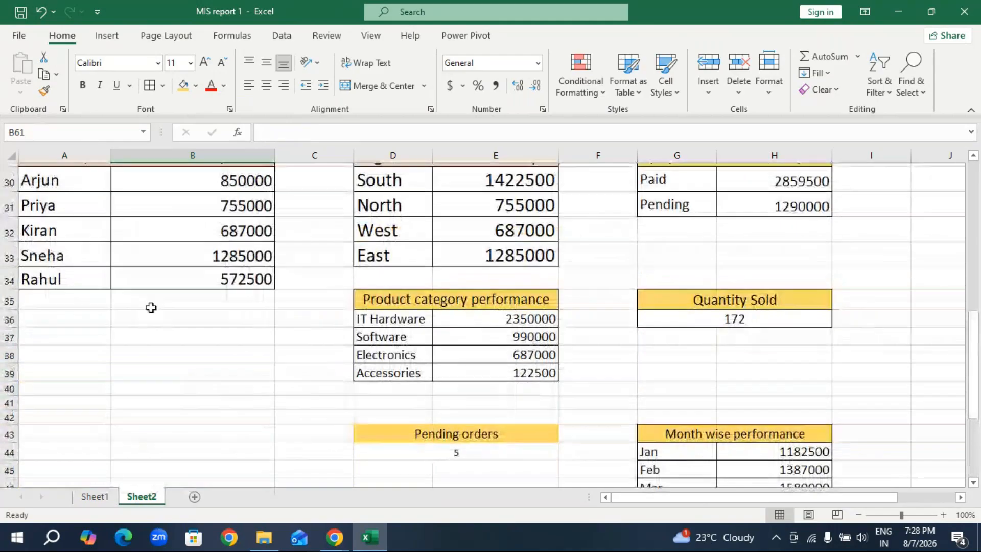
scroll(151, 307, "up", 2)
left_click(230, 355)
key("ctrl+c")
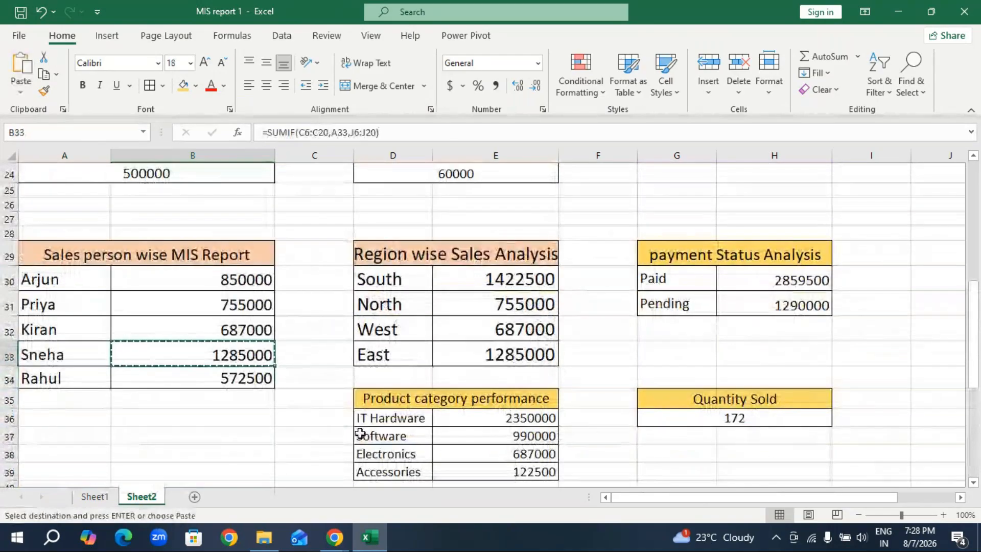
scroll(361, 431, "down", 7)
left_click(150, 412)
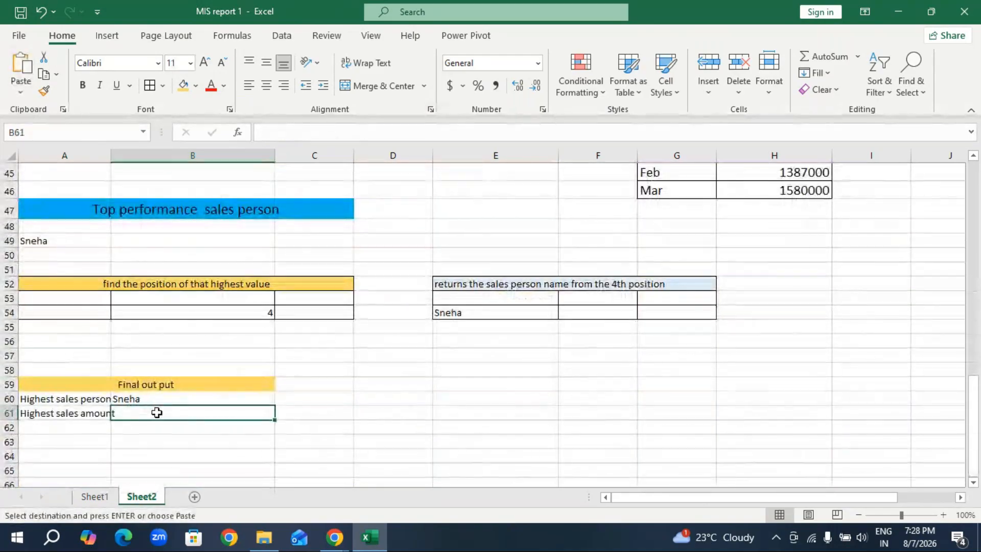
key("ctrl+v")
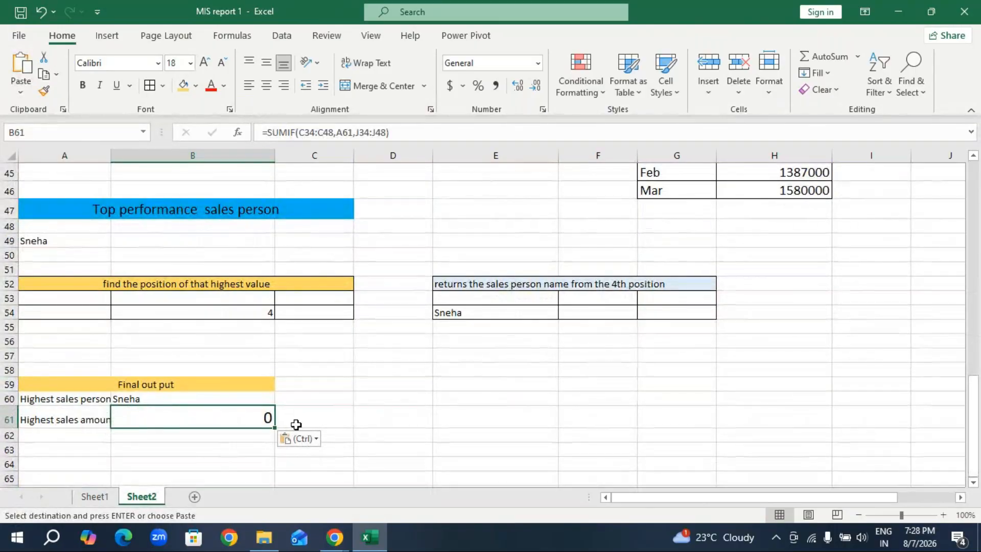
key("BackSpace")
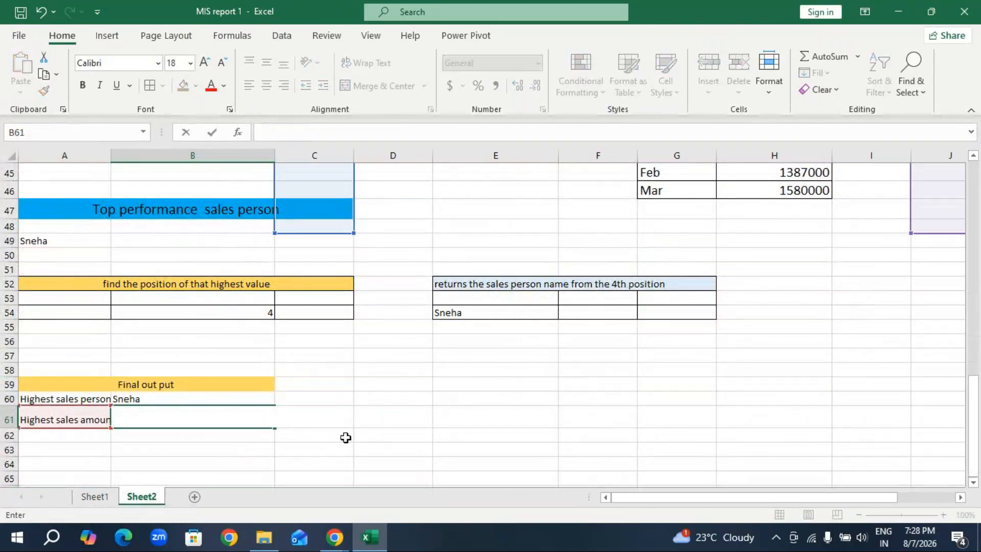
left_click(361, 424)
left_click(309, 448)
Widen column A to fit its labels and place the highest sales amount, 1285000, in B61.
left_click_drag(111, 155, 135, 155)
scroll(125, 225, "up", 6)
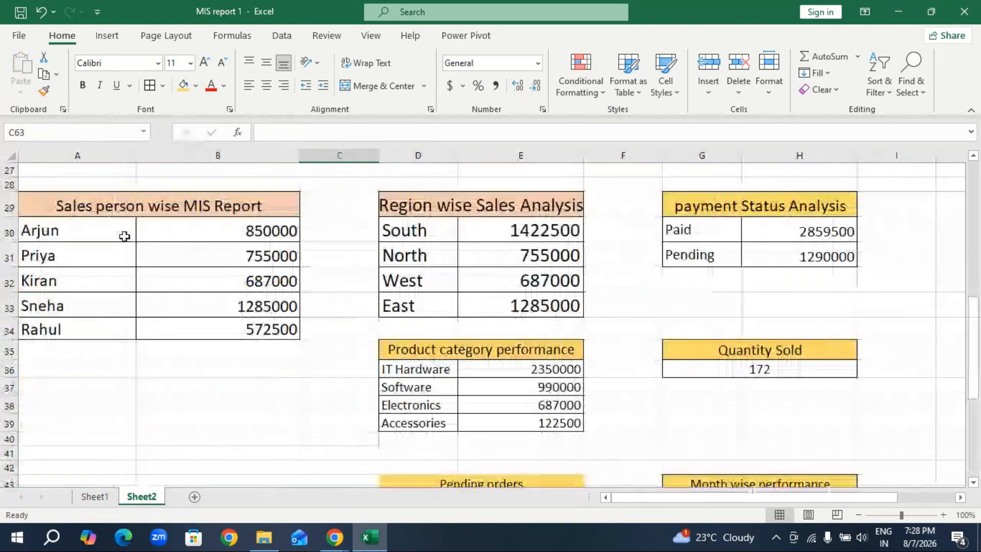
scroll(170, 294, "down", 7)
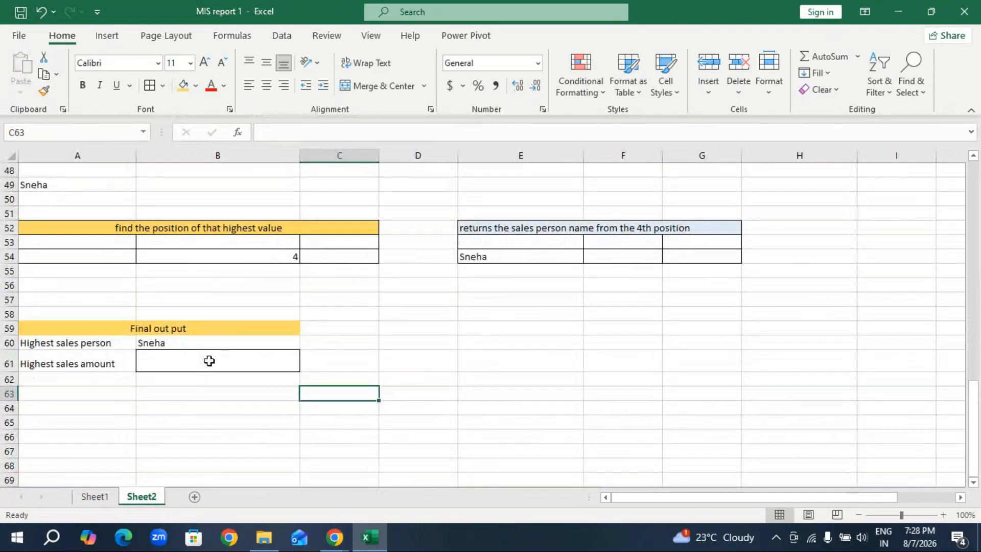
type("1")
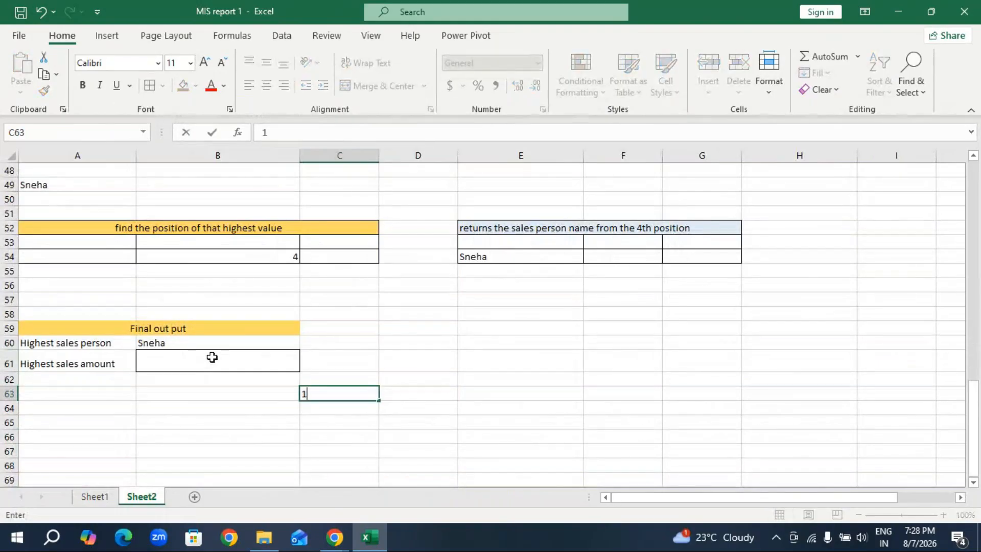
type("2850")
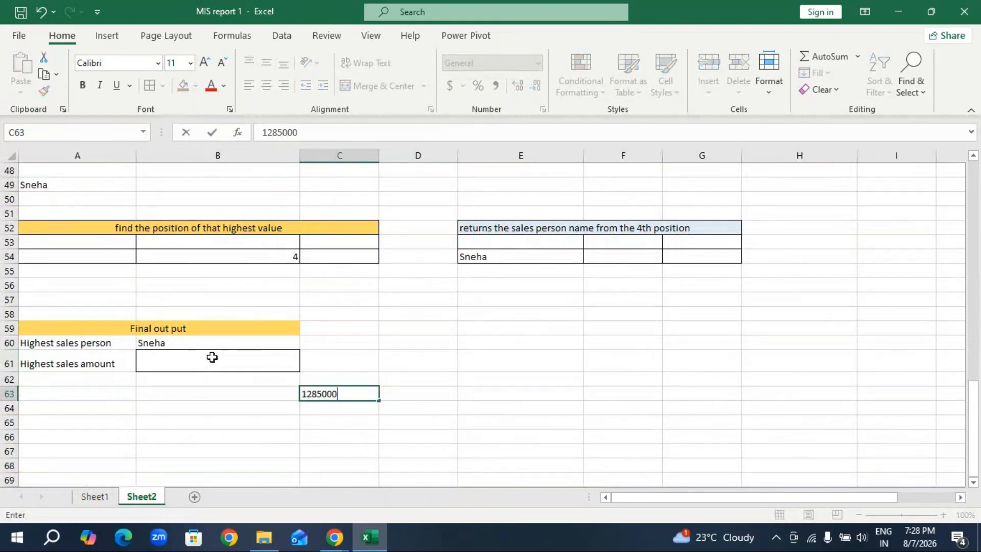
type("00")
key("Return")
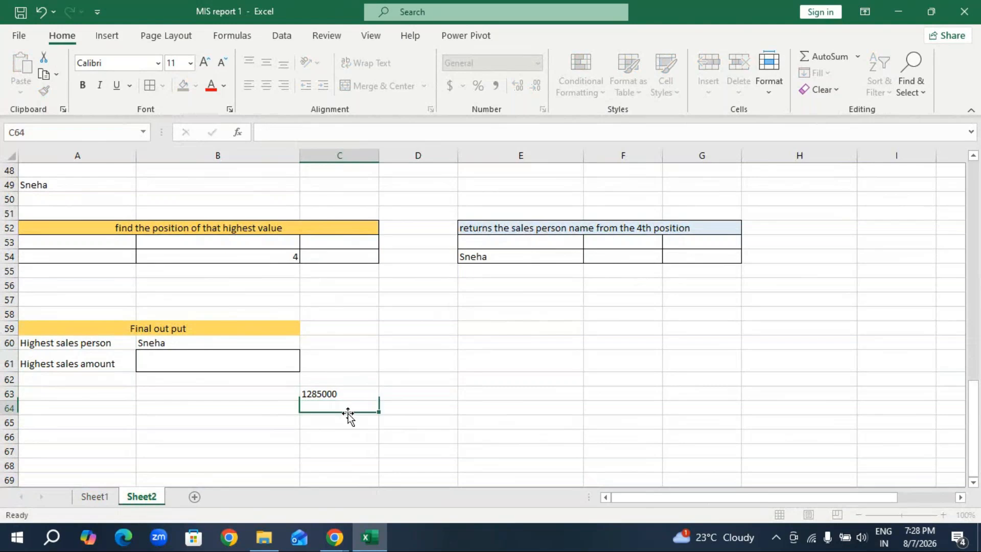
left_click(349, 395)
left_click_drag(339, 393, 245, 359)
Add all borders to the cells of the "Final out put" table in A59:B61.
left_click_drag(103, 343, 212, 358)
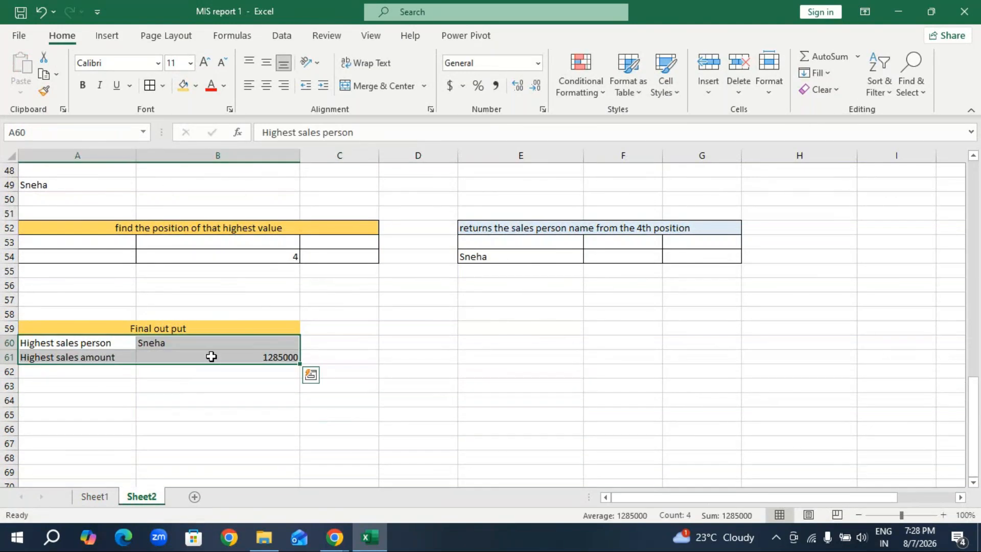
left_click(149, 86)
left_click_drag(103, 329, 131, 351)
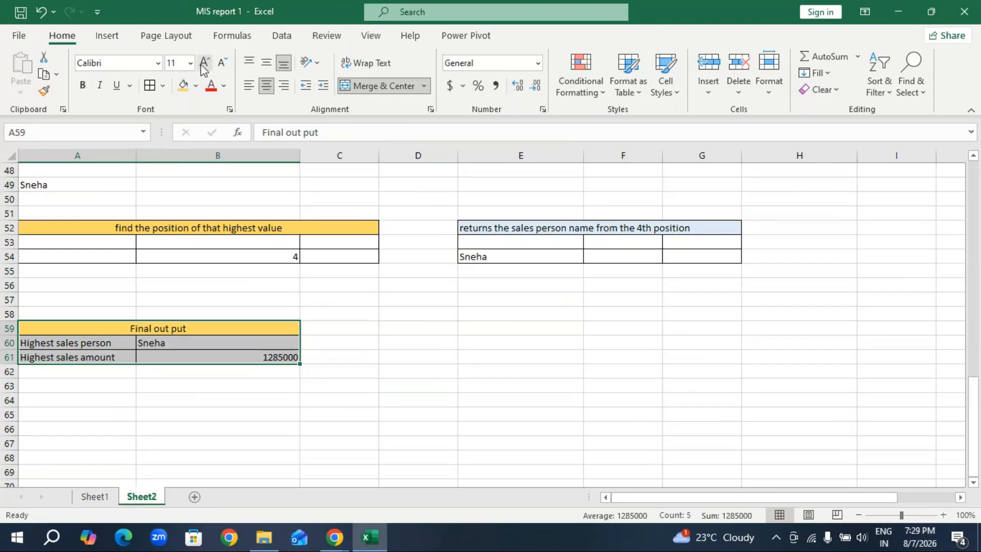
Increase the font of the "Final out put" table by two sizes and widen column A to fit the labels.
left_click(205, 62)
left_click(204, 62)
left_click(205, 62)
left_click(308, 430)
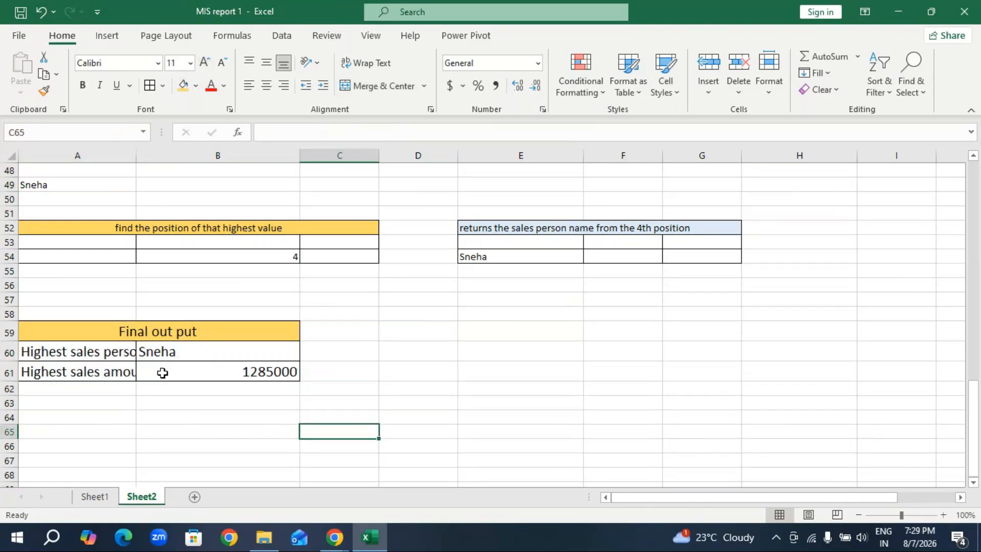
left_click_drag(137, 155, 157, 170)
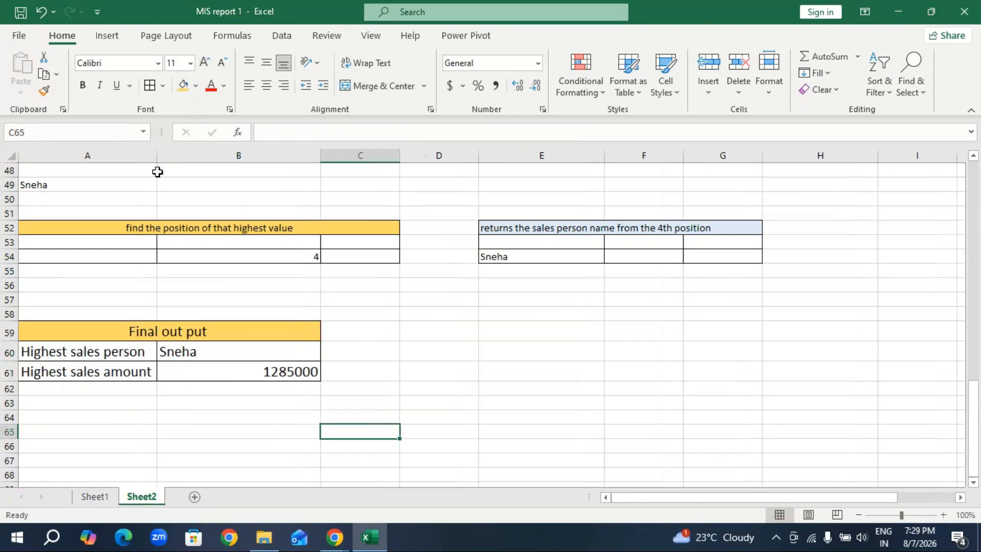
scroll(427, 355, "up", 16)
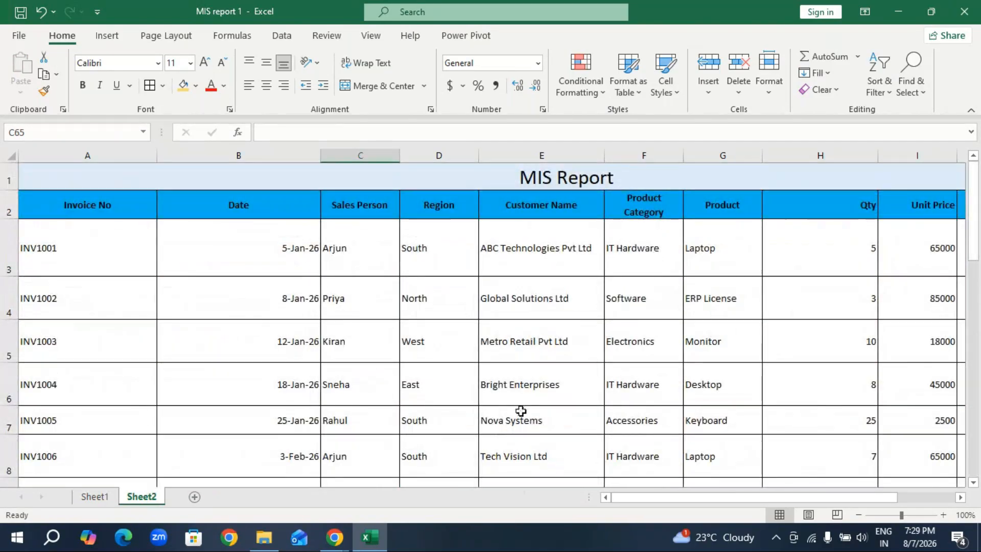
left_click_drag(674, 505, 541, 503)
scroll(527, 308, "down", 1)
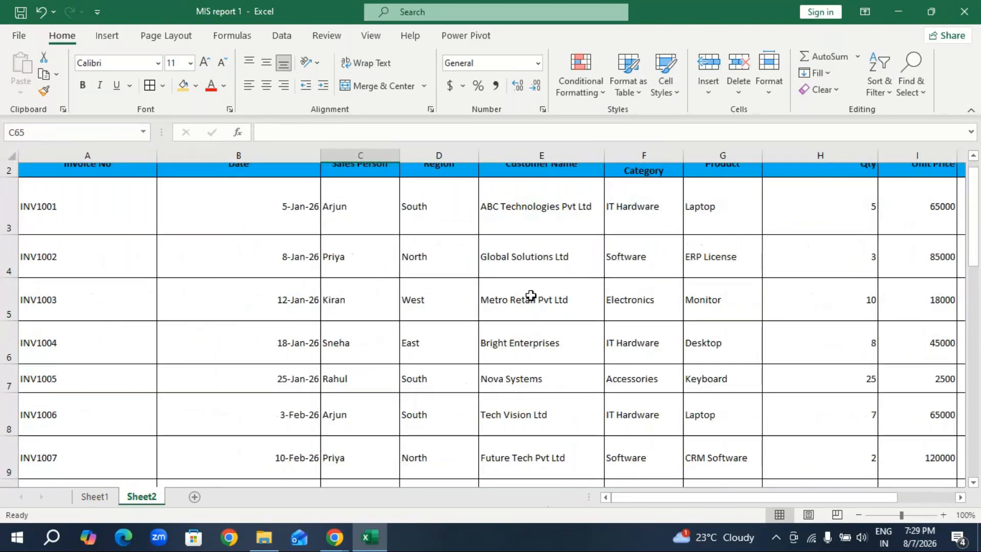
scroll(530, 295, "down", 20)
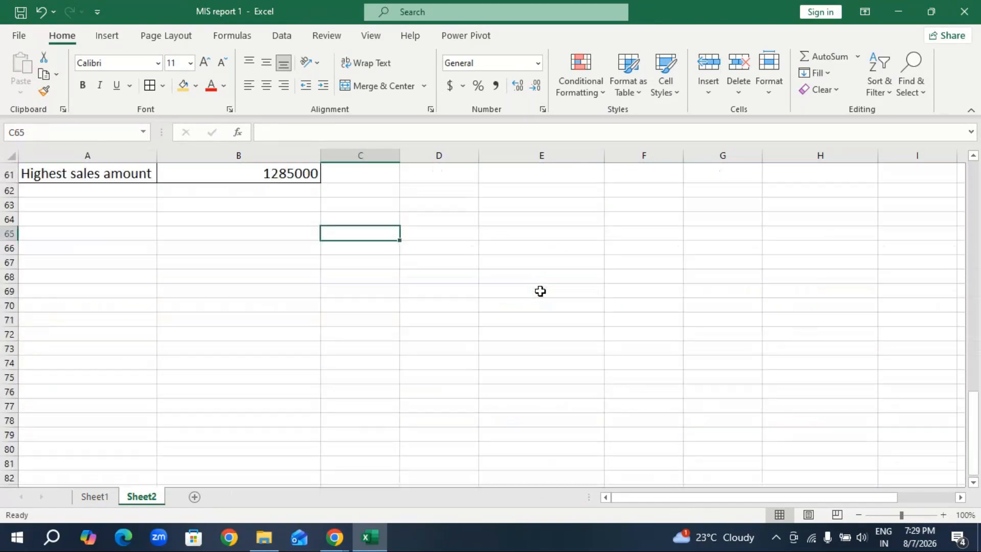
scroll(541, 291, "up", 3)
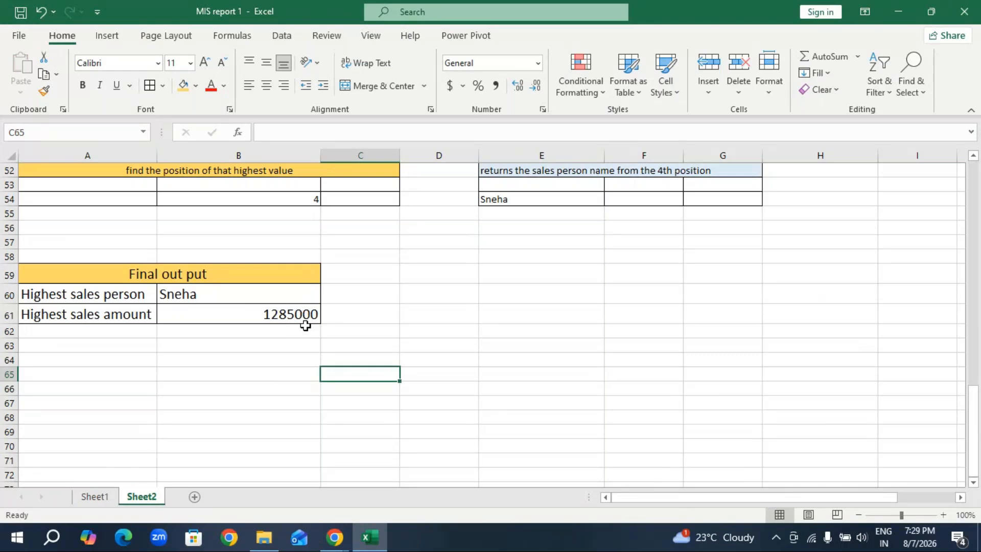
Switch to the GoTo Meeting window and send "got it ?" to everyone in the chat.
left_click(334, 537)
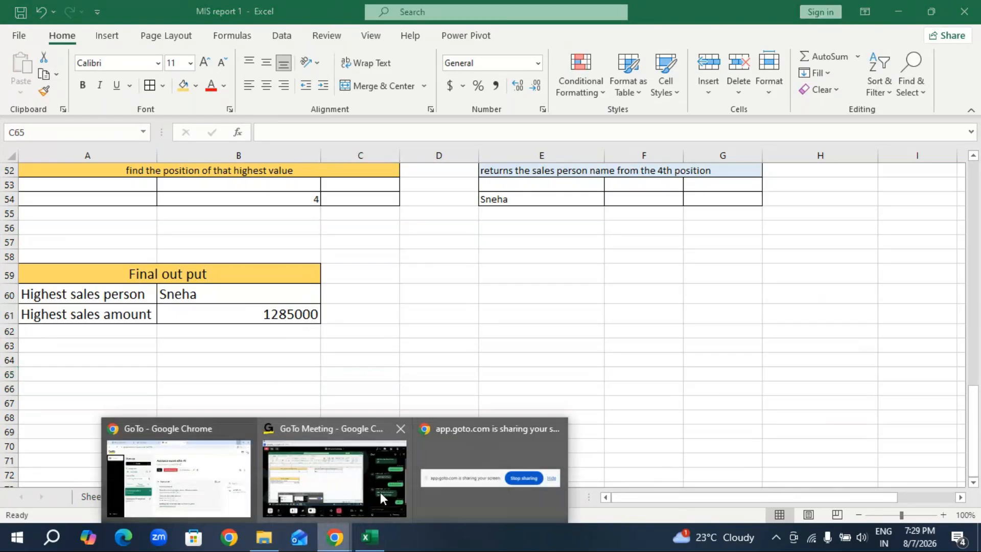
left_click(377, 503)
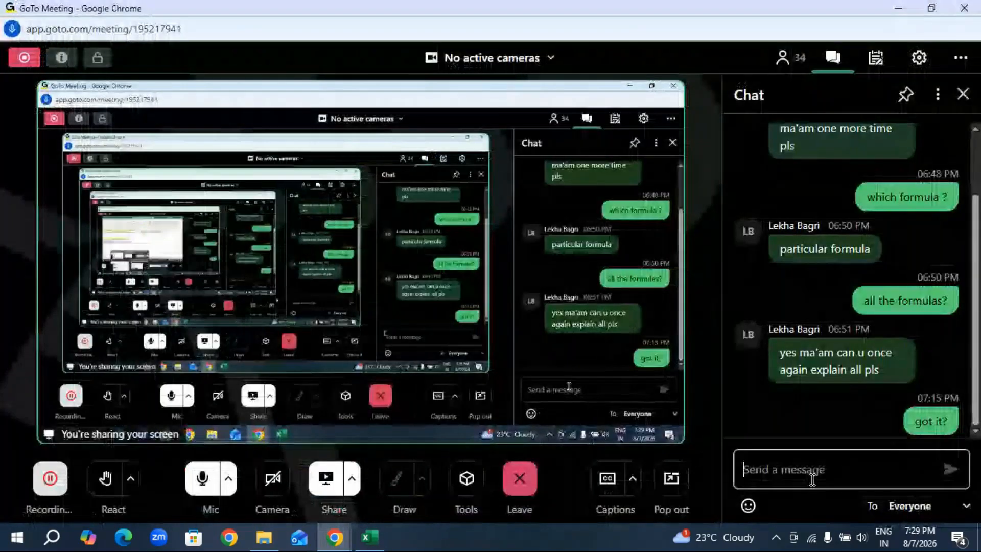
left_click(808, 481)
type("got ")
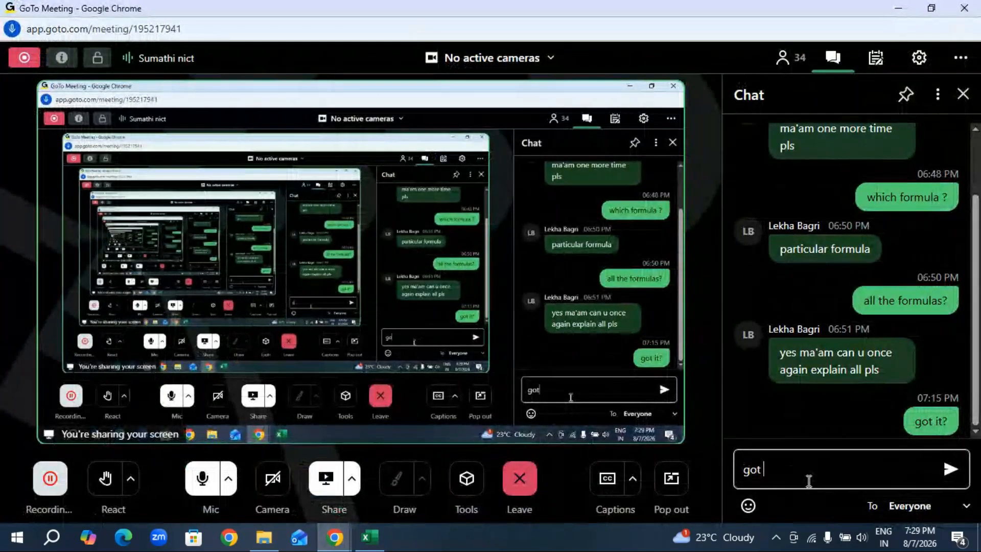
type("it ?")
key("Return")
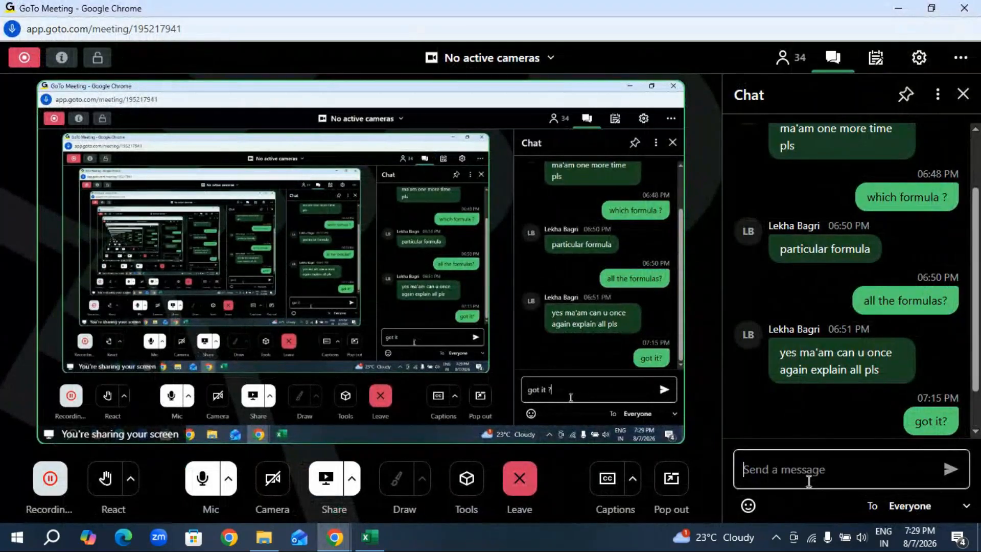
Send the message "any doubts" to everyone in the meeting chat.
type("any ")
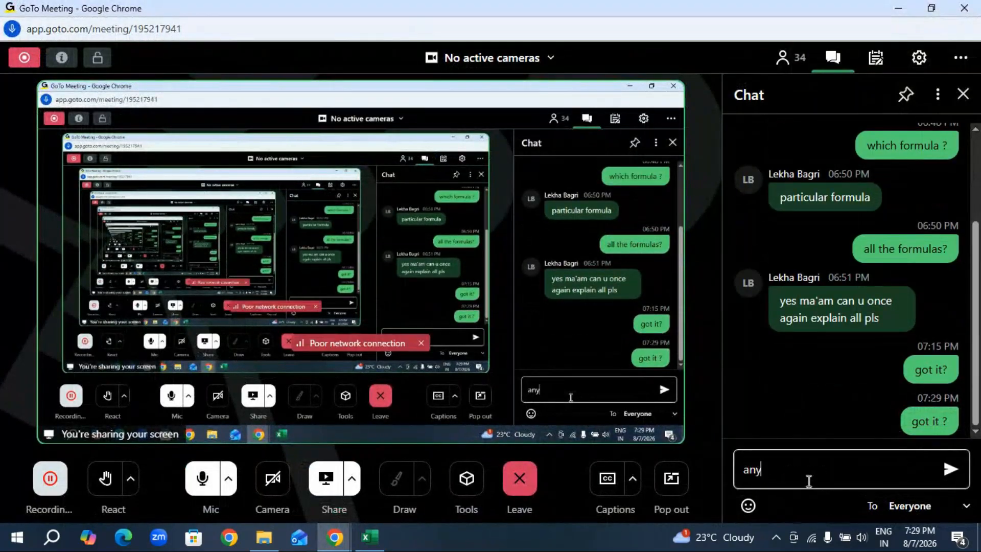
type("do")
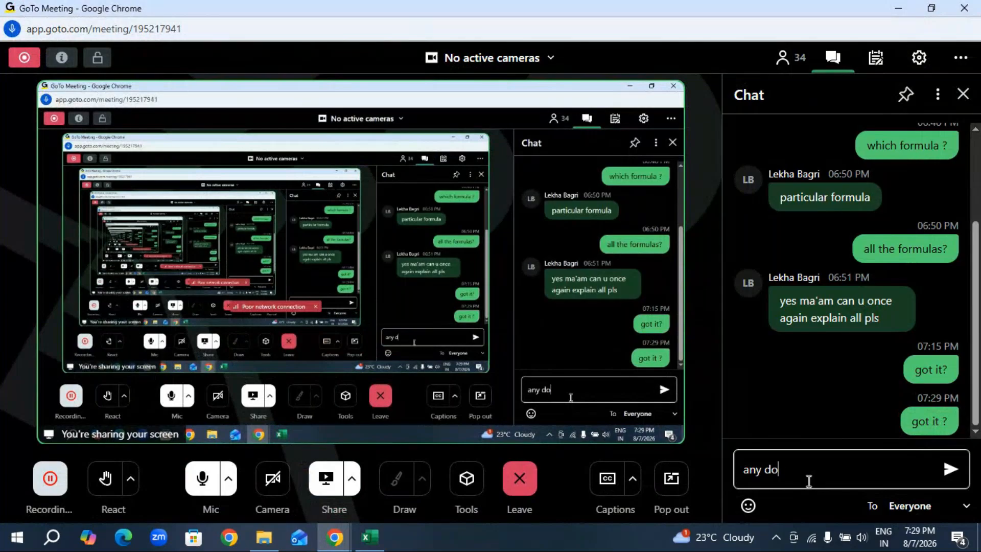
type("ub")
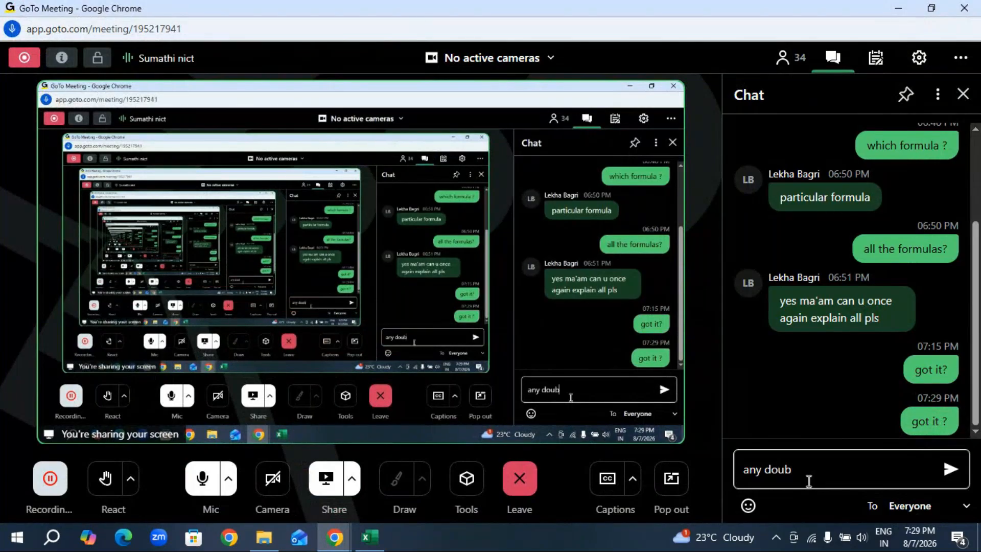
type("ts")
key("Return")
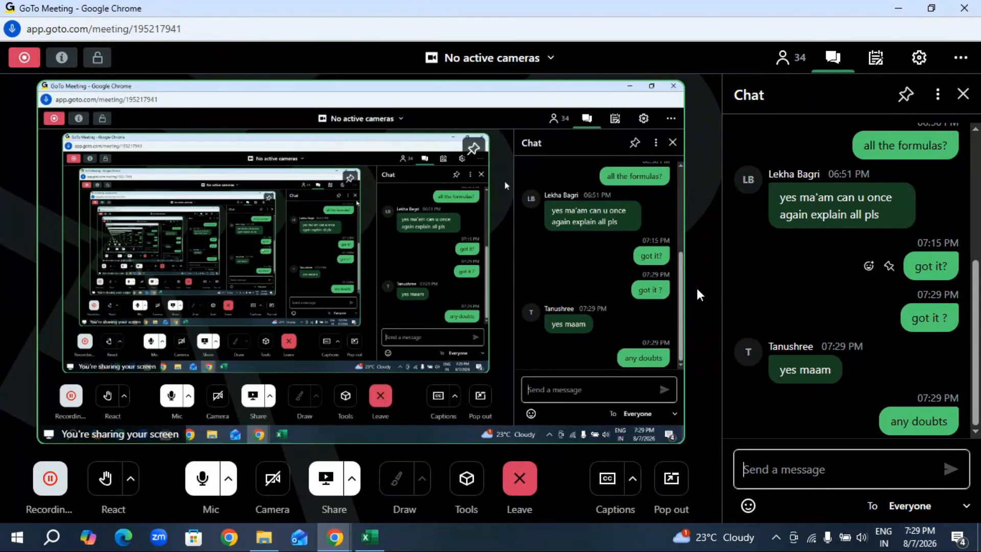
Return to the MIS report 1 workbook in Excel and minimize it and the meeting window to reveal the desktop.
mouse_move(371, 545)
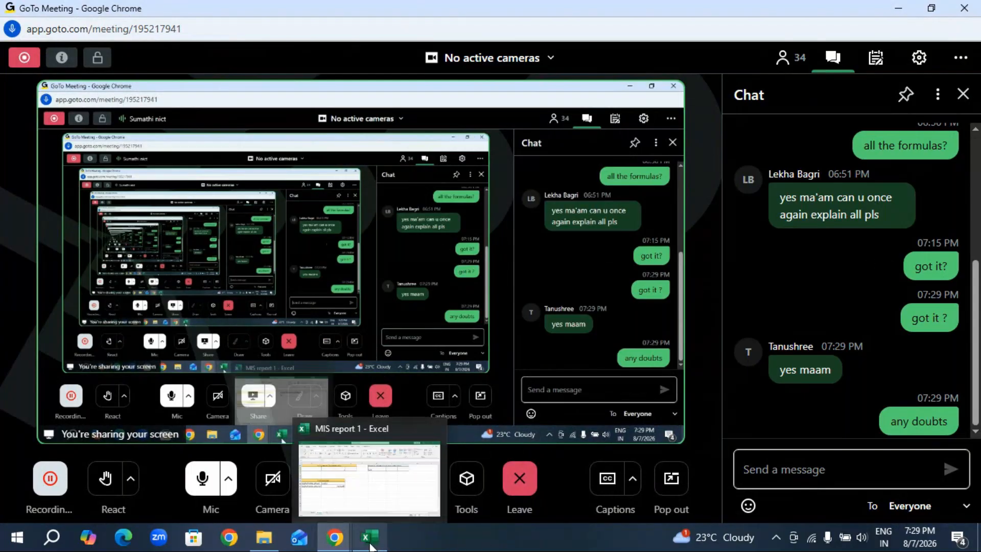
left_click(370, 542)
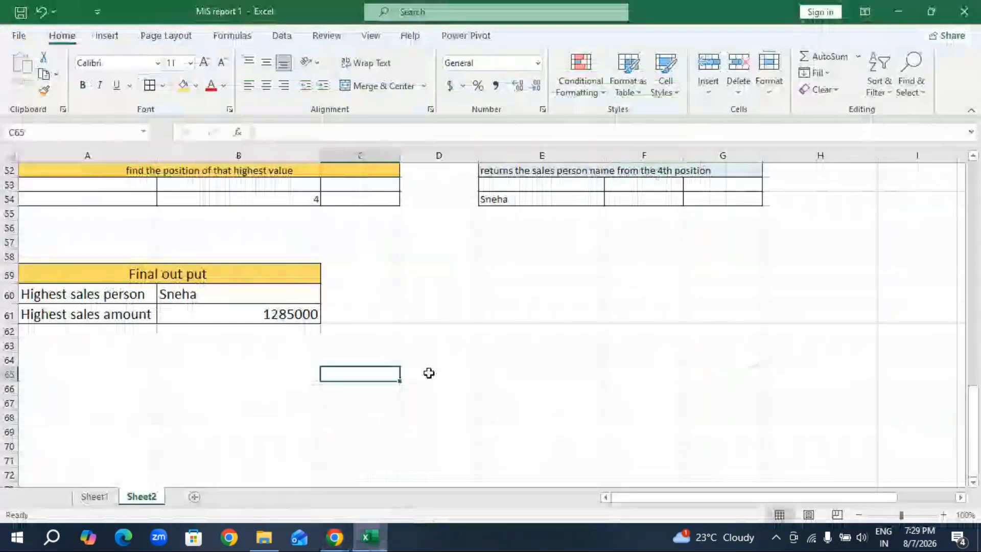
left_click(901, 9)
left_click(901, 9)
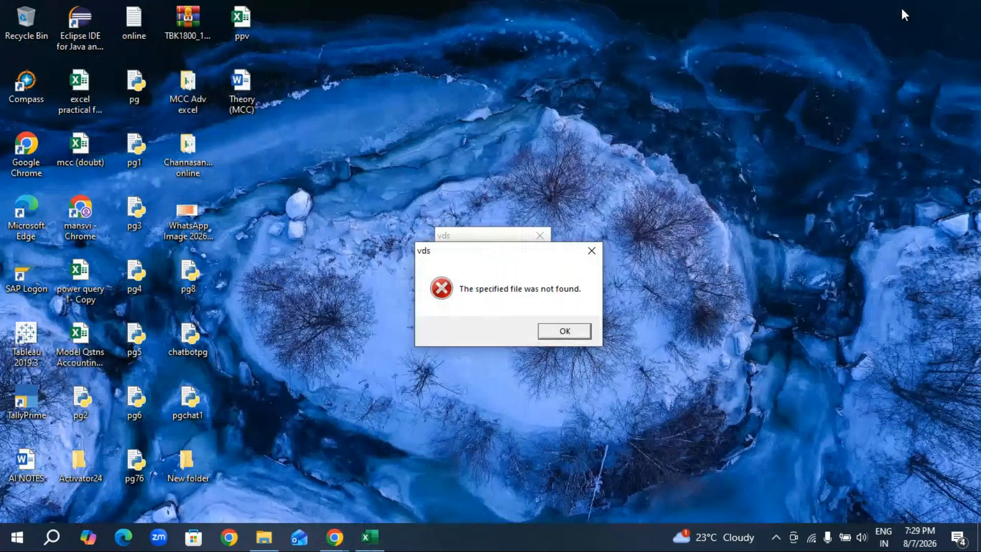
Dismiss the error dialogs on the desktop, open the Theory (MCC) document in Word and review its MIS Report topics on page 3.
left_click(592, 250)
left_click(540, 236)
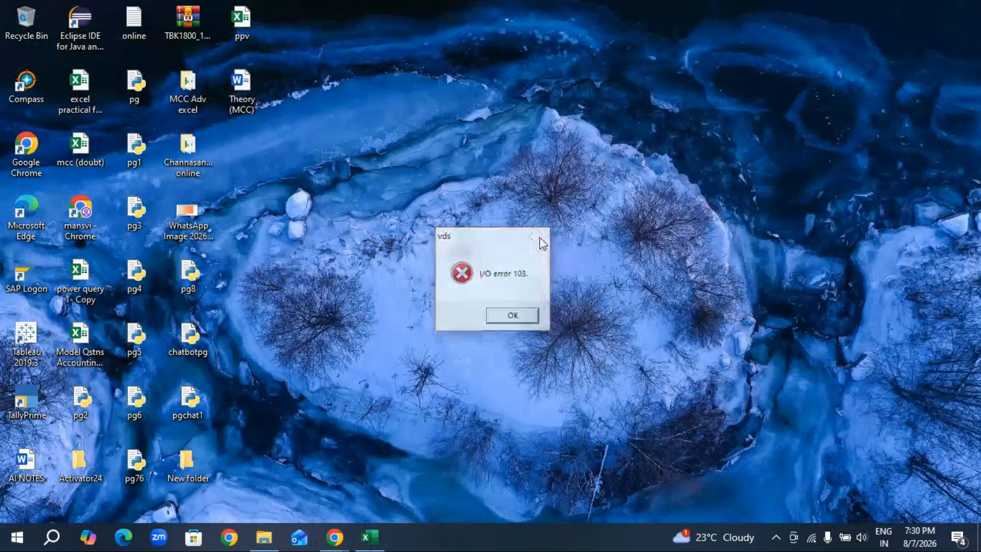
double_click(241, 91)
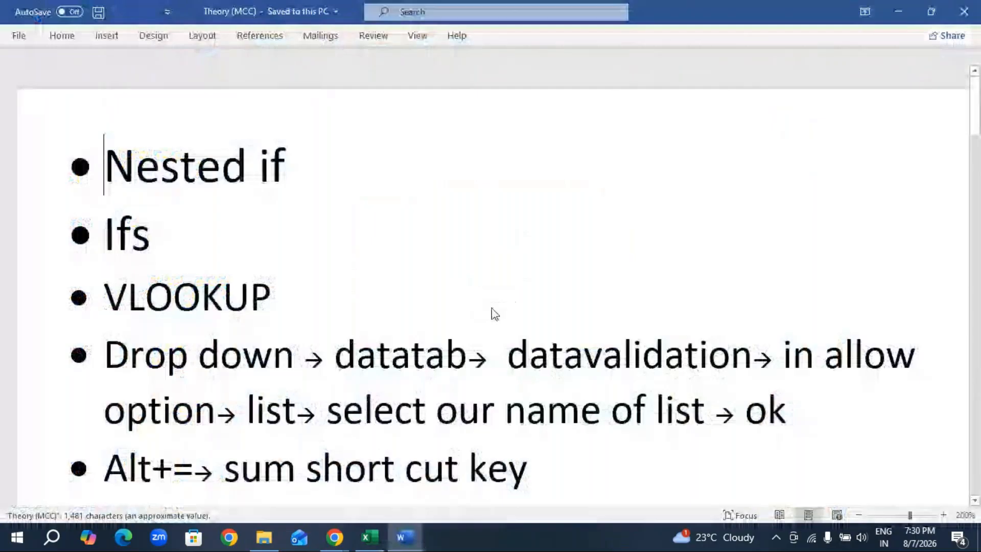
scroll(556, 333, "down", 20)
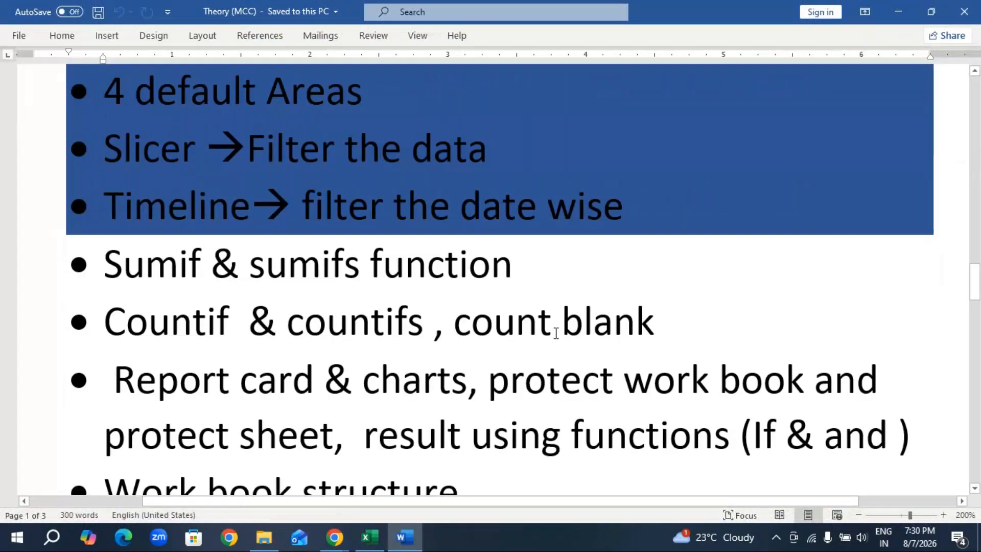
scroll(556, 333, "down", 15)
scroll(556, 333, "up", 5)
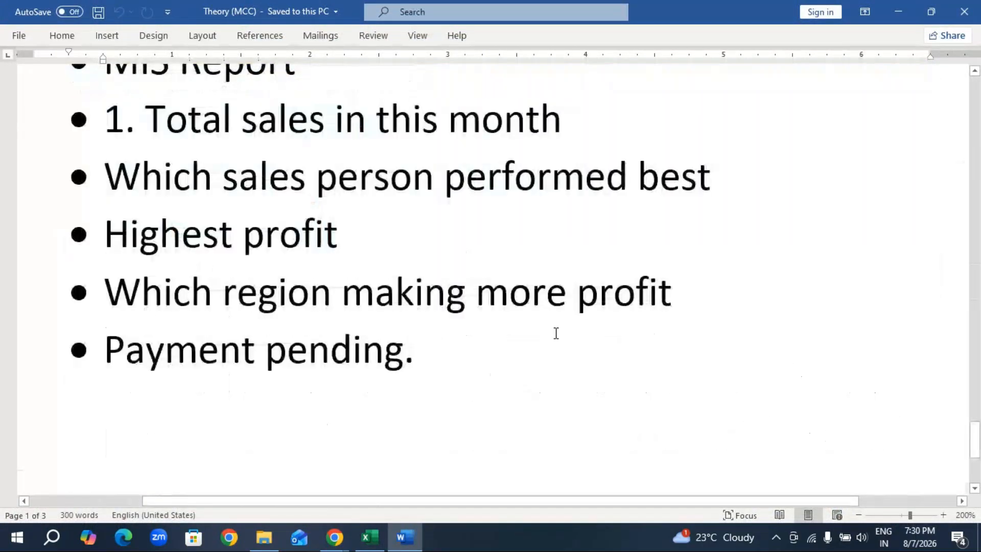
scroll(325, 236, "up", 3)
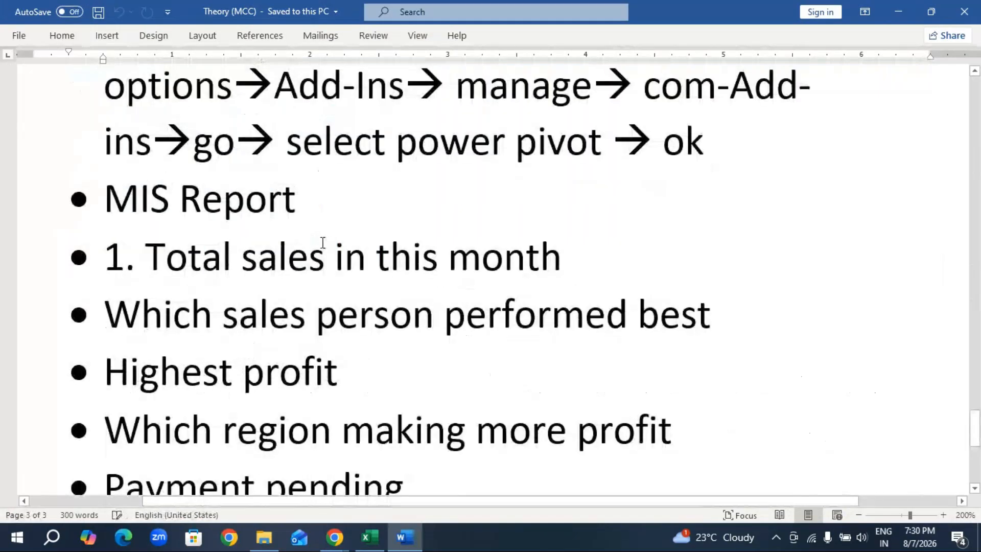
scroll(325, 222, "down", 4)
scroll(321, 219, "up", 4)
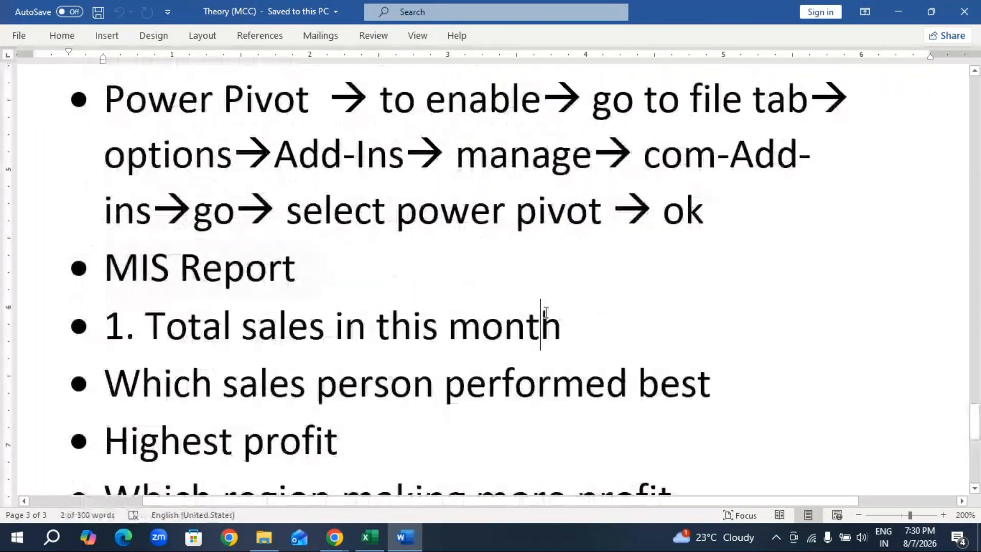
Minimize the Theory (MCC) document and switch to the MIS report 1 workbook in Excel to view the "Final out put" table.
left_click(899, 11)
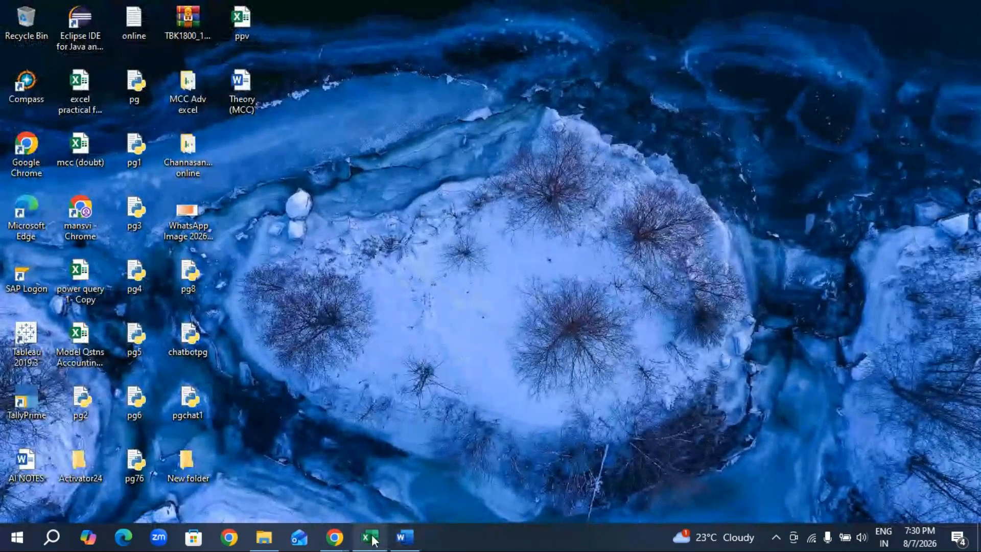
mouse_move(372, 535)
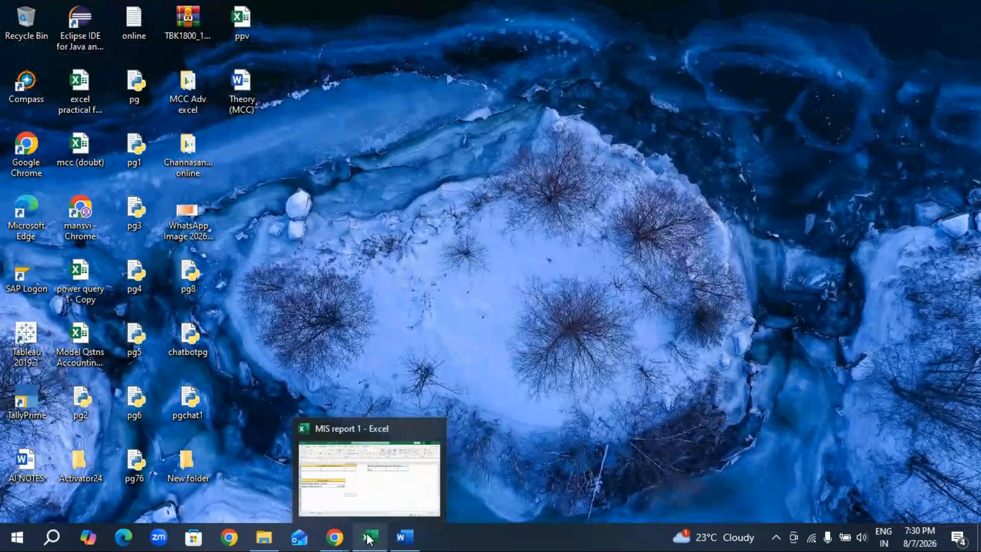
left_click(367, 537)
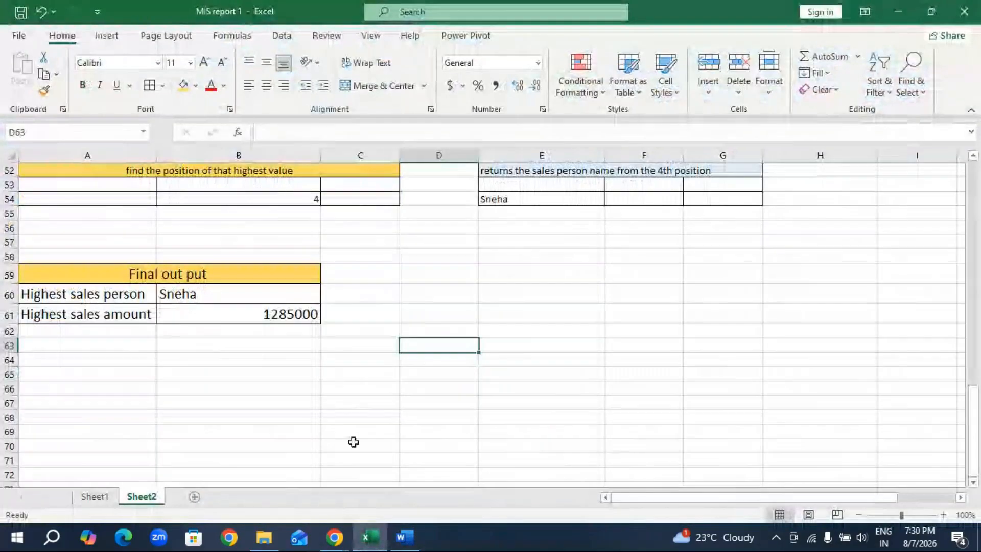
Switch back to the Theory (MCC) document in Word and add the bullet "AI" after "Payment pending.".
left_click(404, 537)
scroll(423, 367, "down", 1)
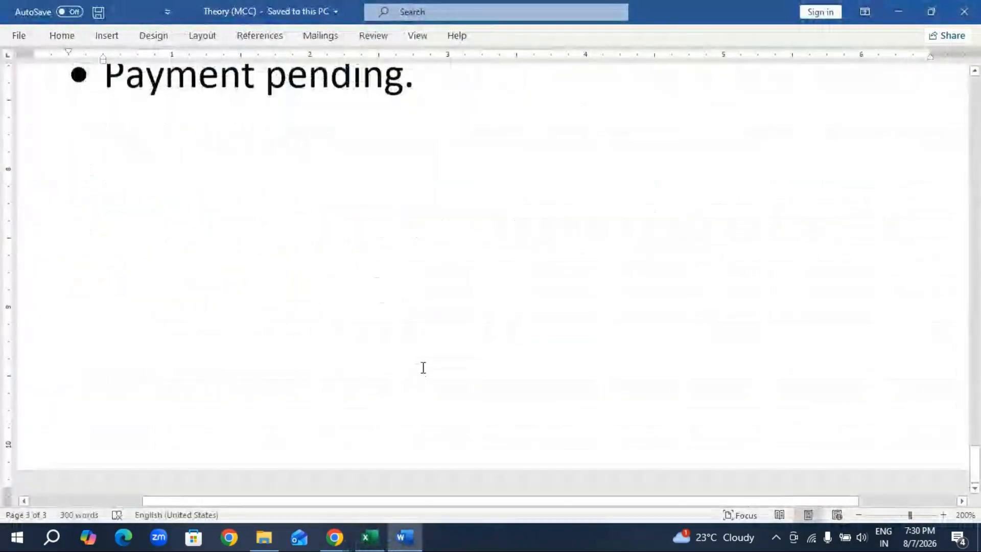
scroll(471, 249, "up", 3)
key("Return")
type("AI")
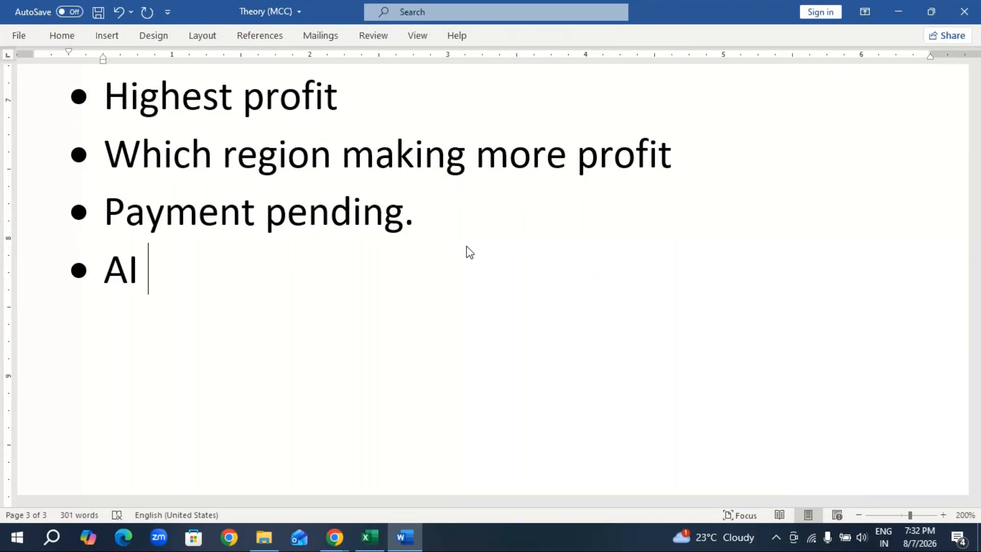
Add the bullet "Open AI → company" below "AI", select the line to point it out, and clear the selection.
key("Return")
type("Ope")
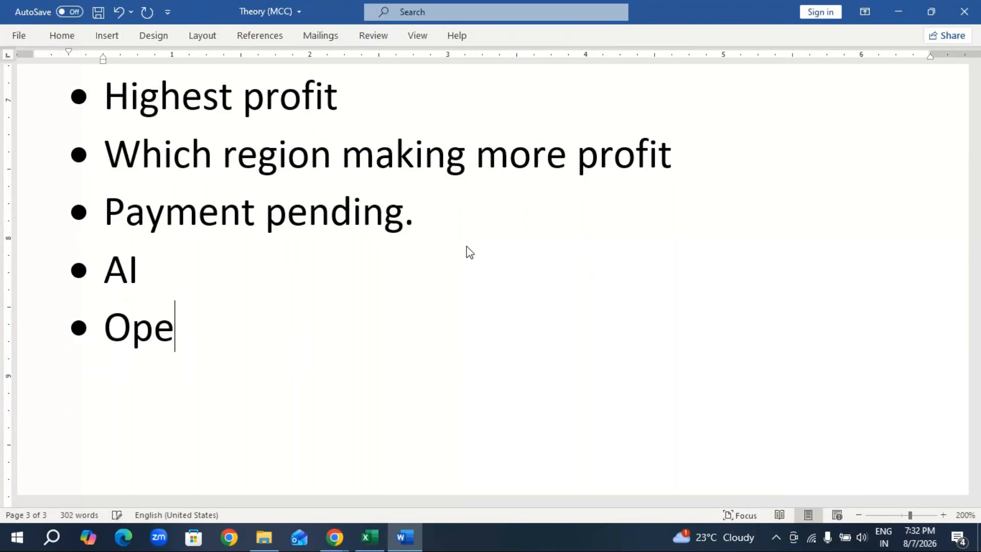
type("n AI -")
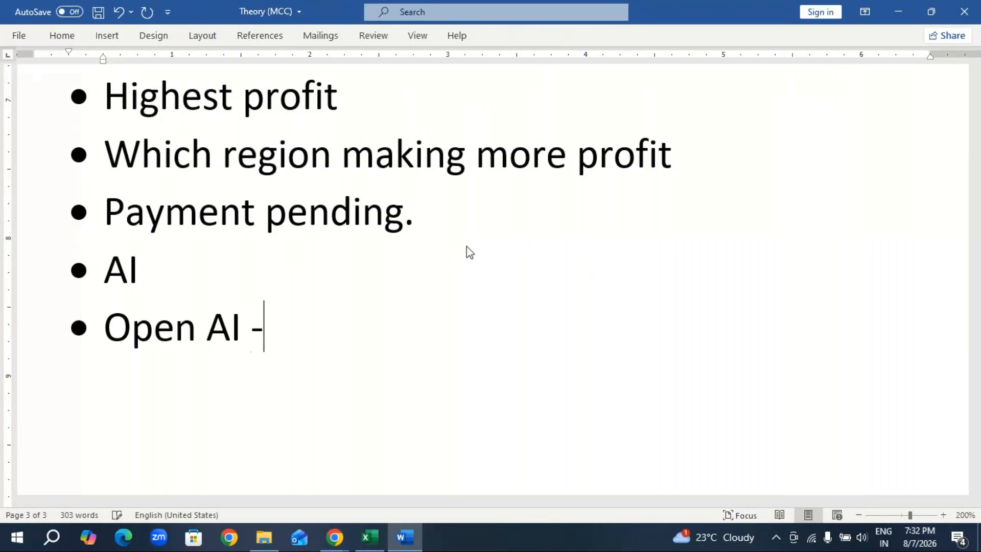
type("-> company")
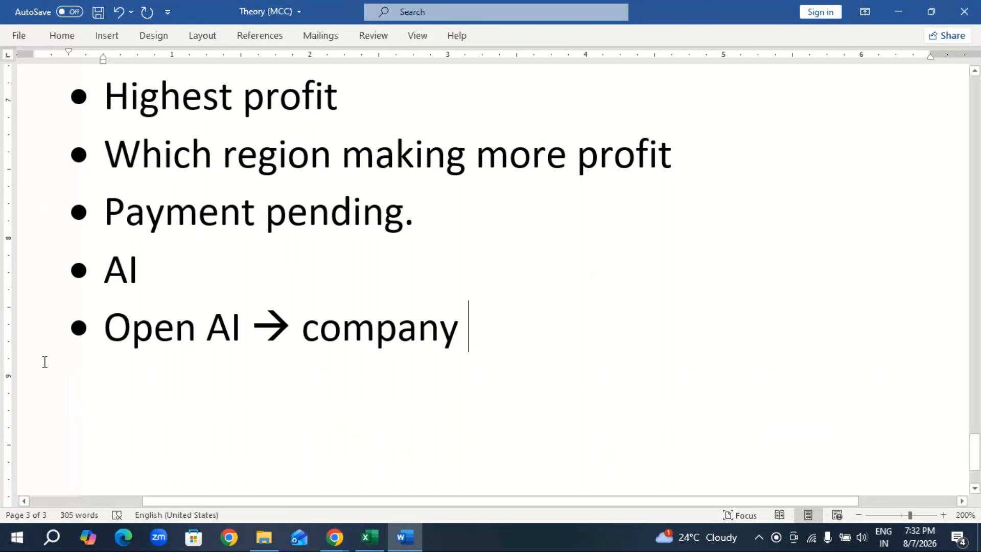
left_click_drag(109, 327, 466, 323)
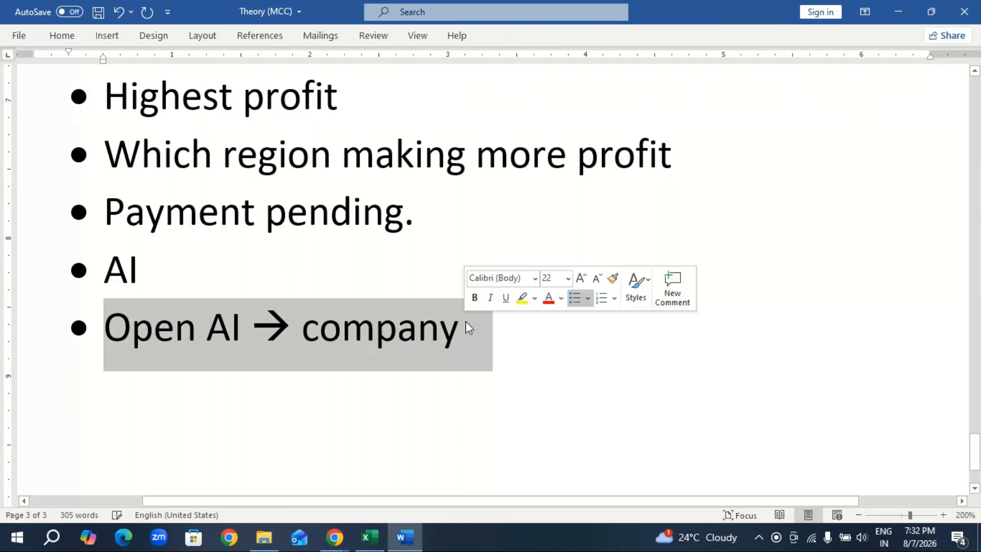
key("Right")
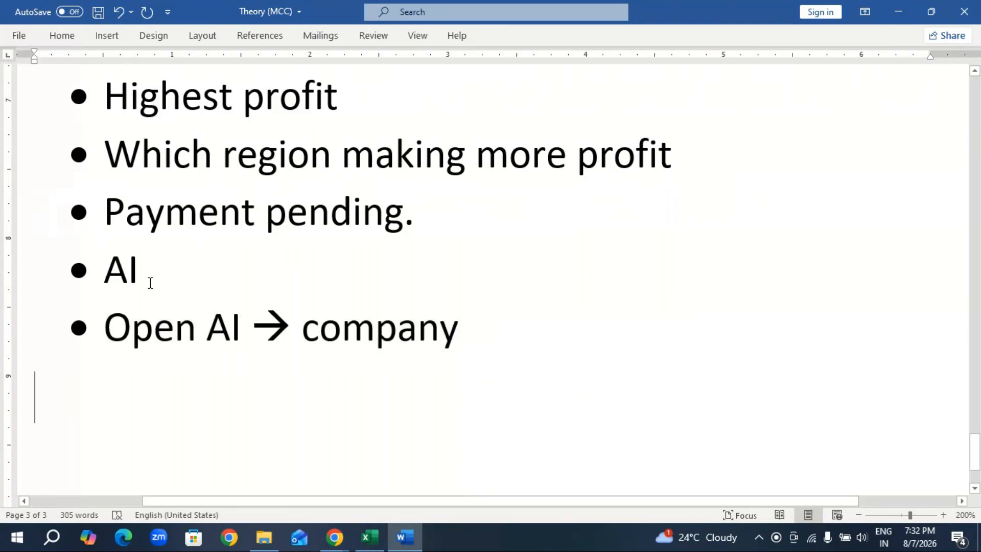
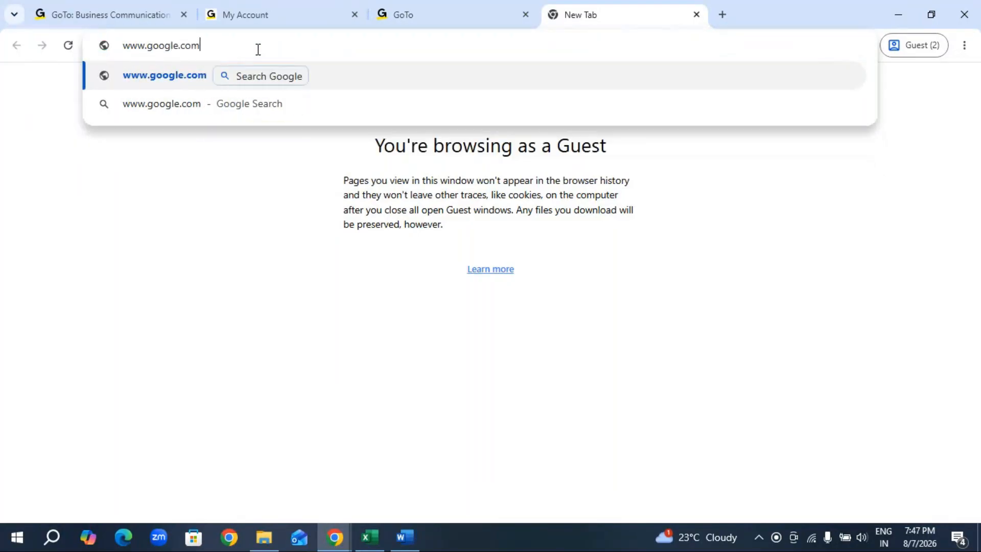
key("Return")
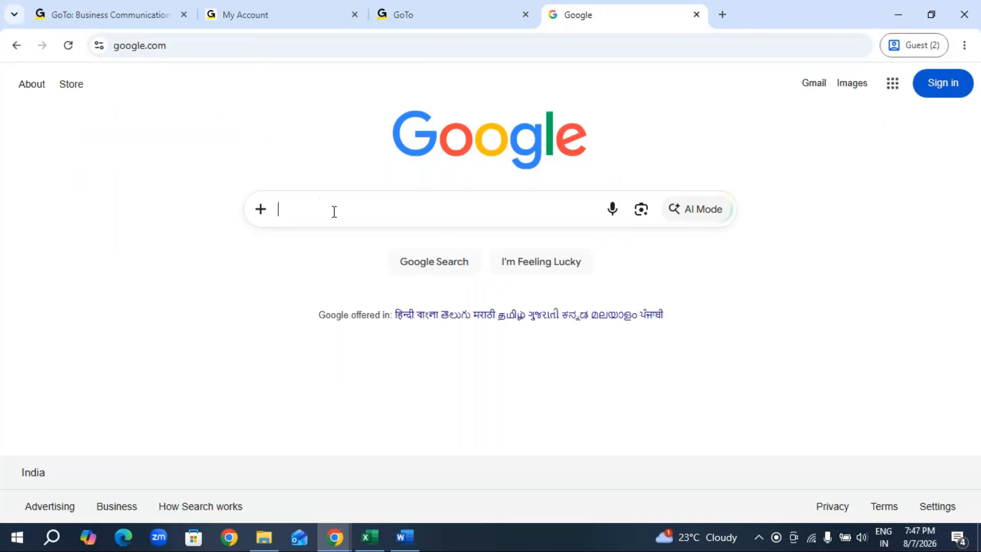
left_click(334, 207)
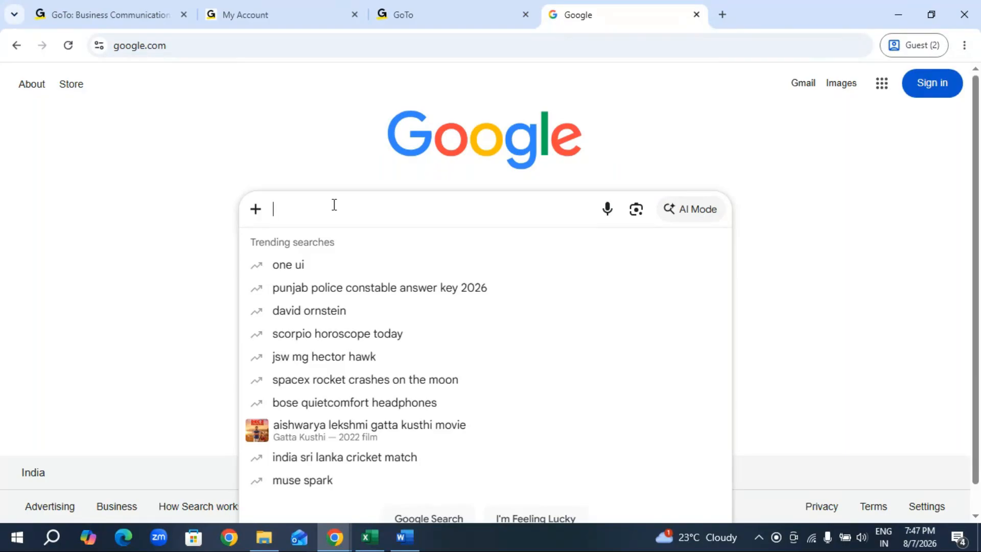
type("chat")
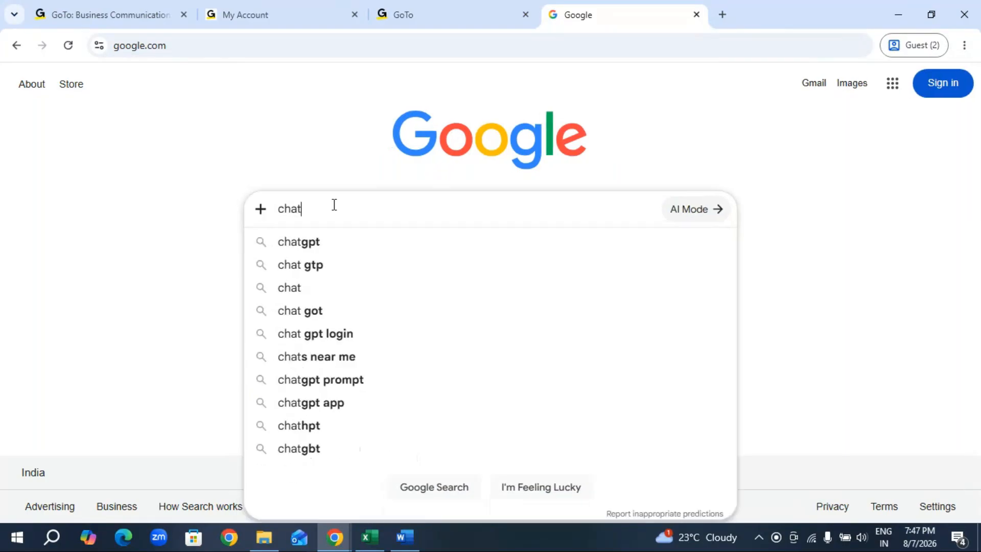
left_click(311, 242)
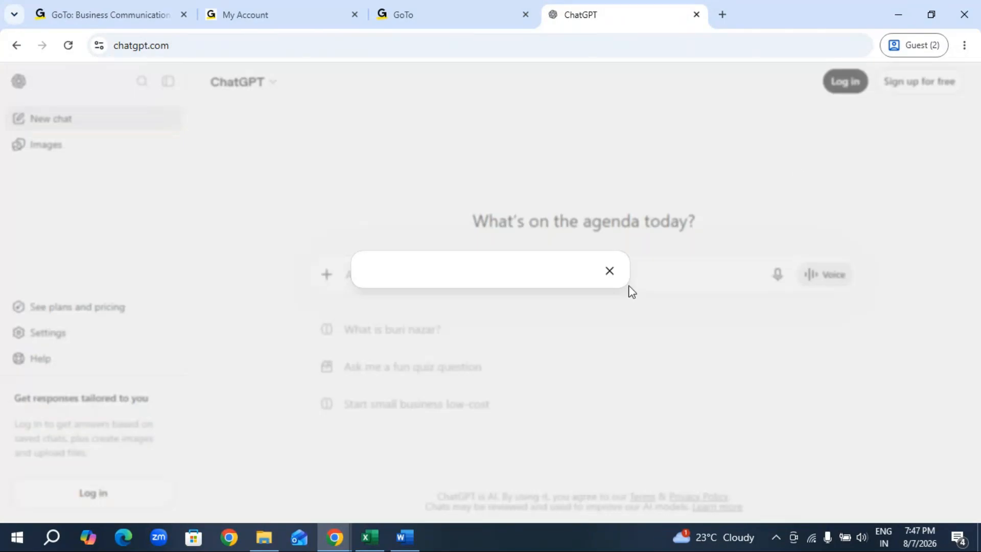
Log in to ChatGPT with a Google account, entering the account e-mail and the account password.
left_click(486, 235)
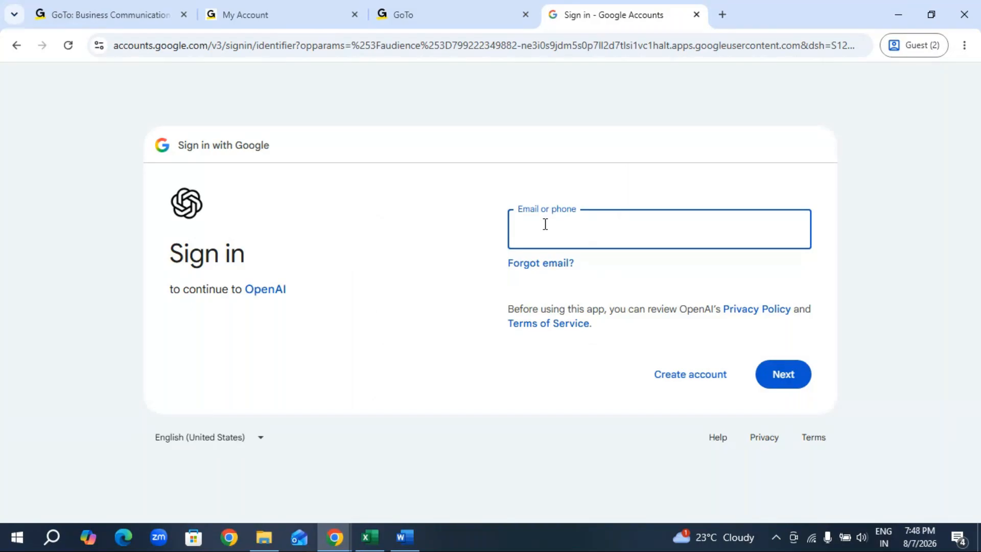
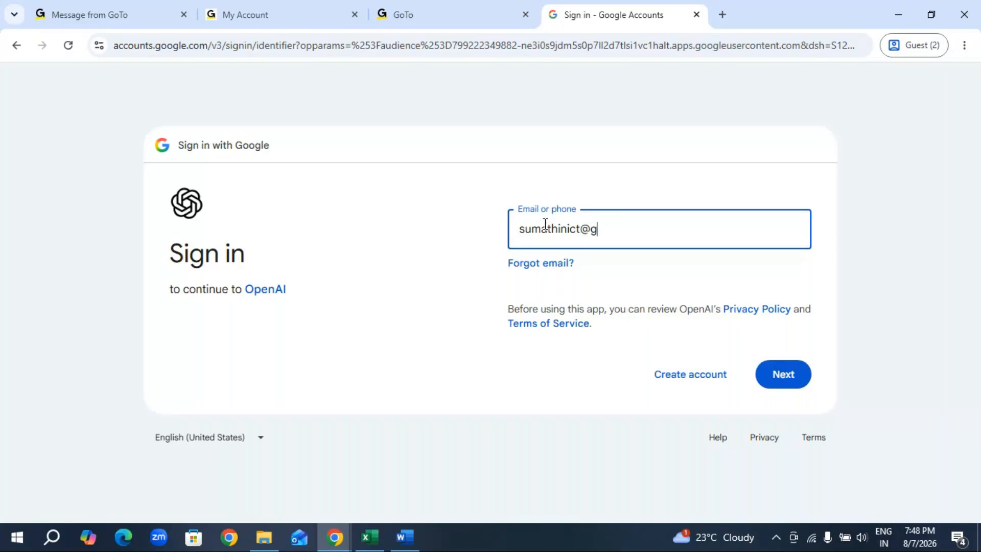
key("Return")
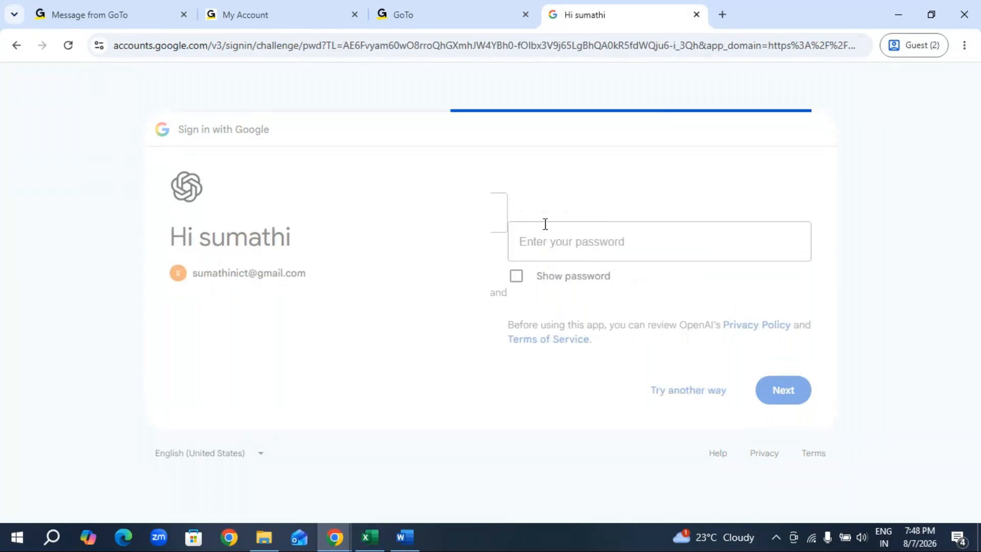
type("•••••••")
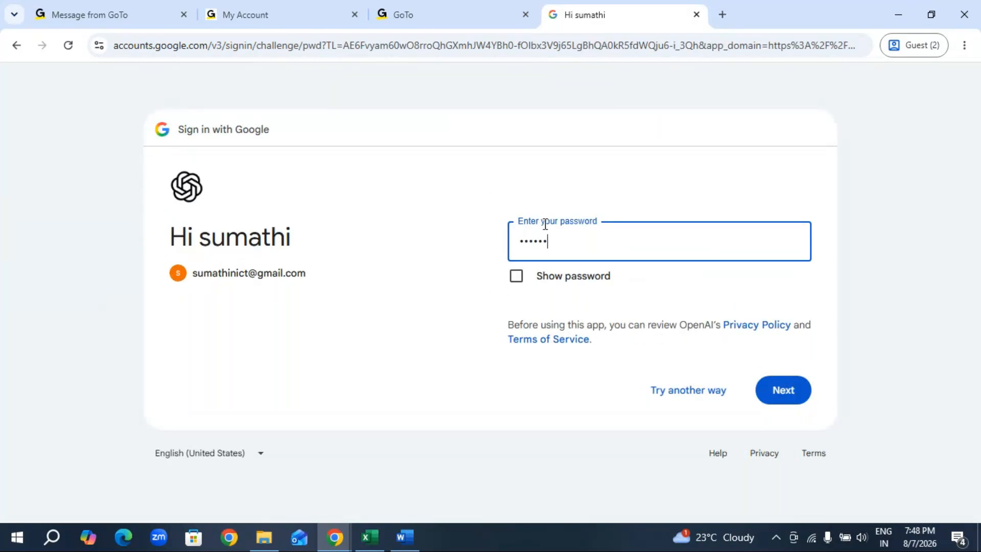
type("••••••")
left_click(785, 388)
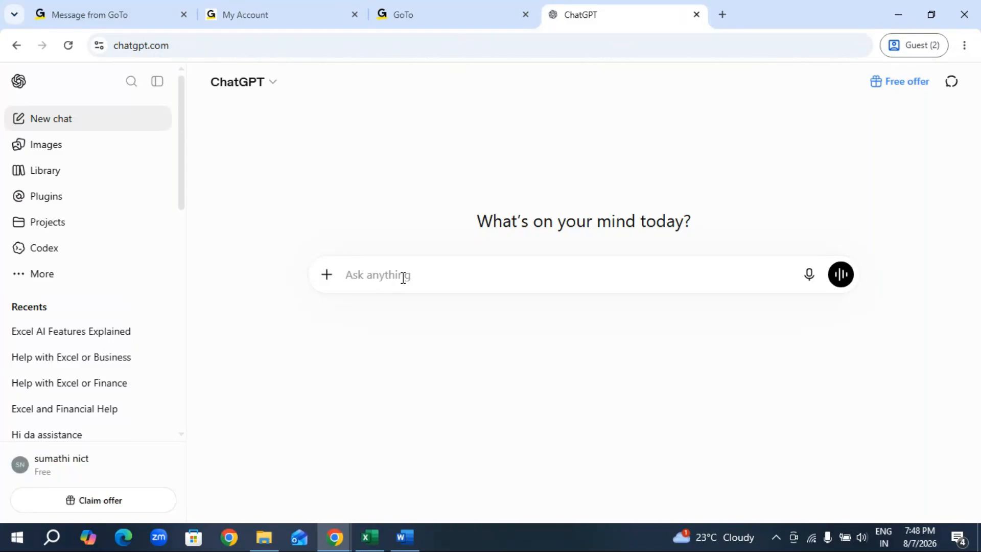
Send ChatGPT the prompt "I need sales invoice with 10 rows & 10 column of data with excrl format".
type("i need")
key("BackSpace")
key("BackSpace")
key("BackSpace")
key("BackSpace")
key("BackSpace")
key("BackSpace")
type("I need 10 ro")
key("BackSpace")
key("BackSpace")
key("BackSpace")
key("BackSpace")
key("BackSpace")
type("sales invoice")
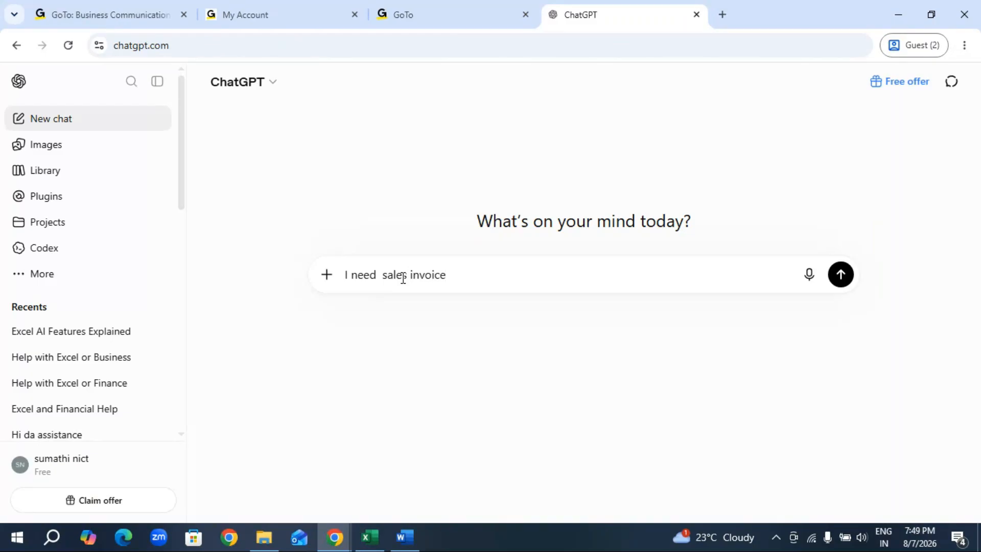
type(" with 10 rows & 10 column of data with excrl format")
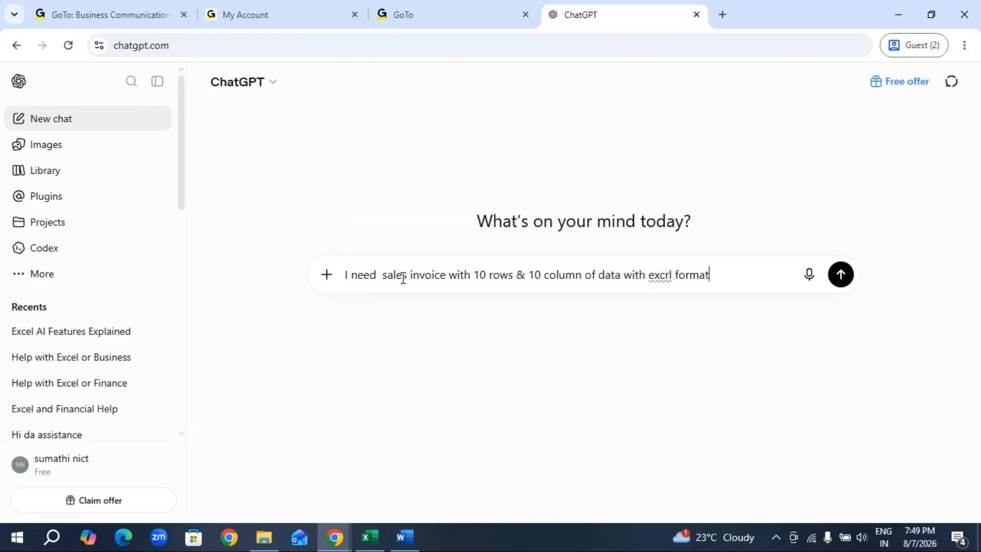
key("Return")
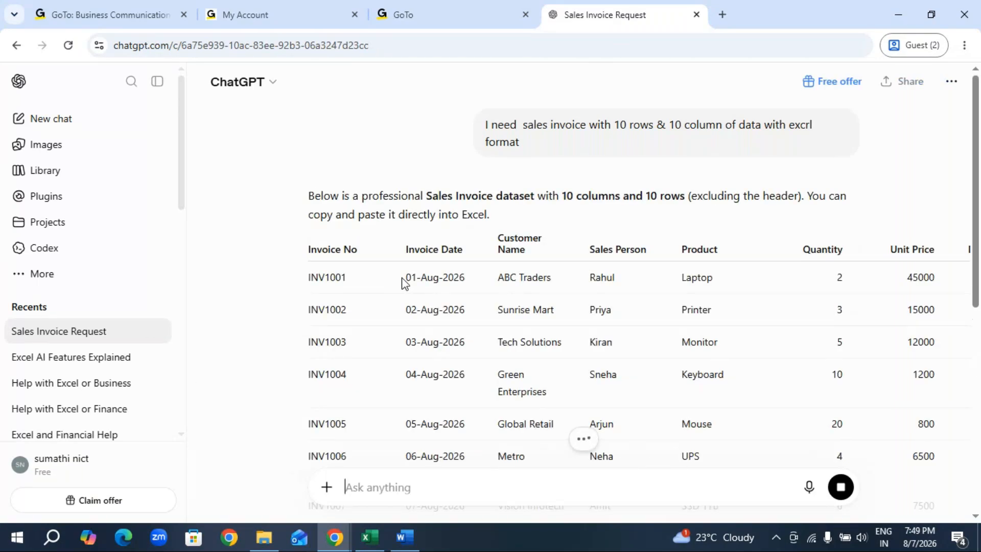
Review the generated sales invoice table, its column details and the list of suggested practice topics.
scroll(669, 311, "down", 5)
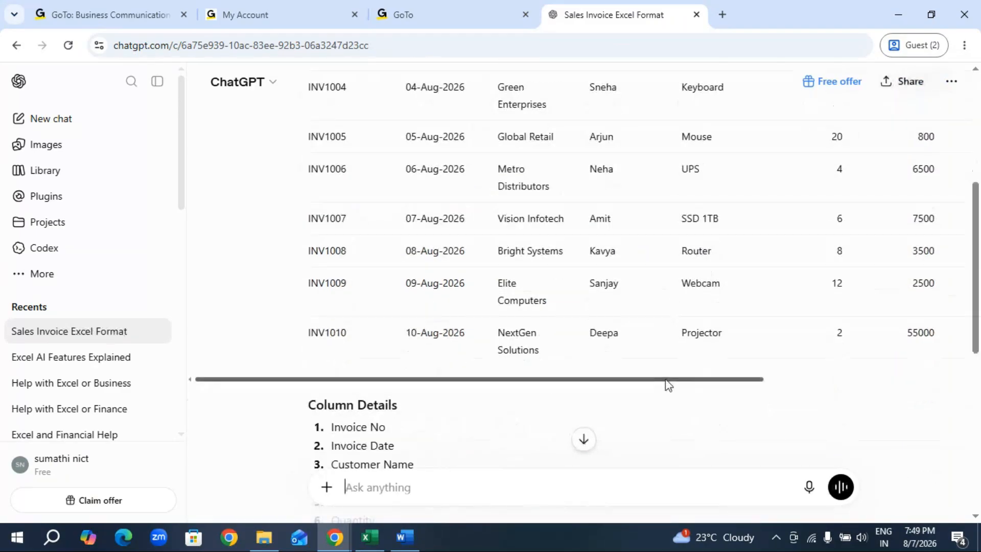
left_click_drag(665, 384, 911, 401)
left_click_drag(741, 379, 521, 378)
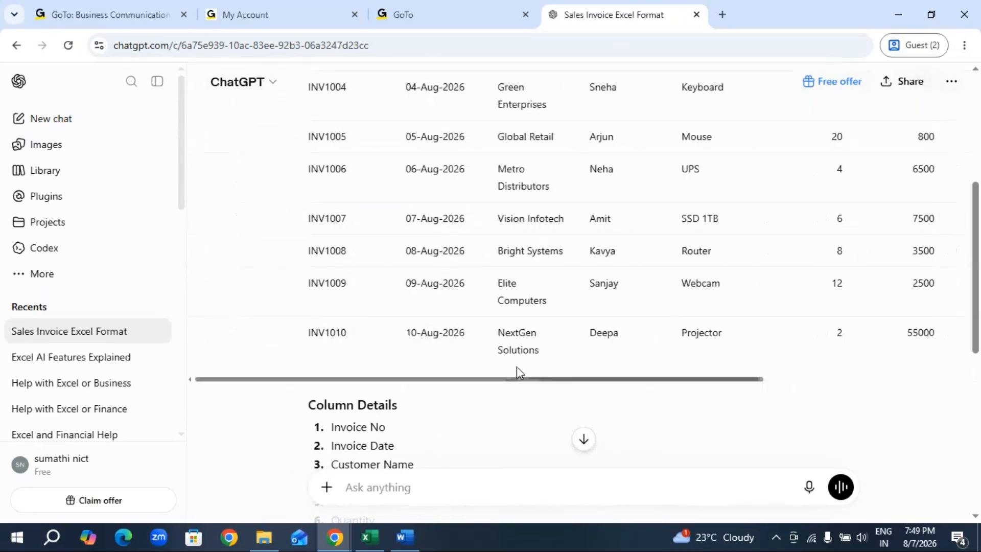
scroll(517, 366, "up", 5)
scroll(526, 347, "up", 1)
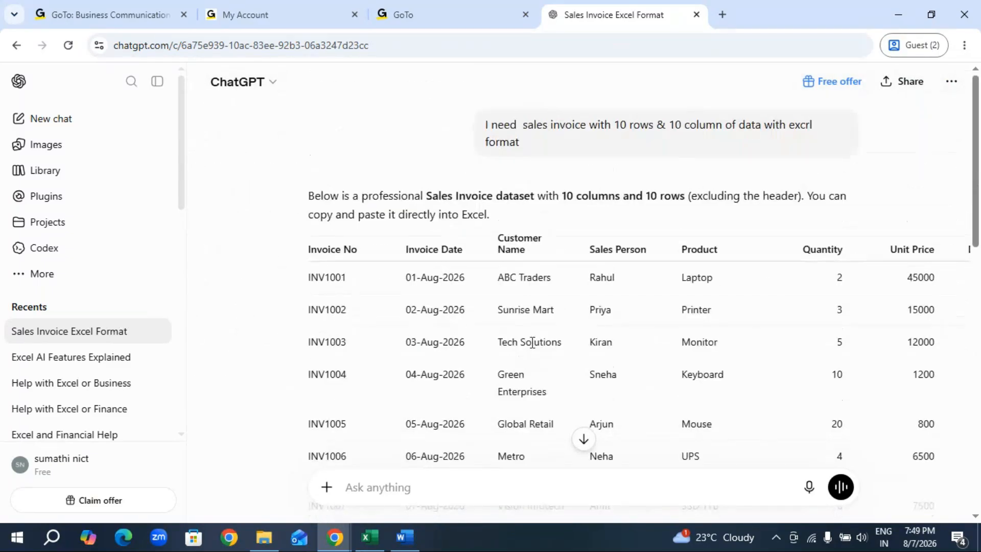
scroll(562, 332, "down", 8)
scroll(582, 333, "up", 5)
scroll(585, 332, "down", 4)
scroll(585, 331, "down", 4)
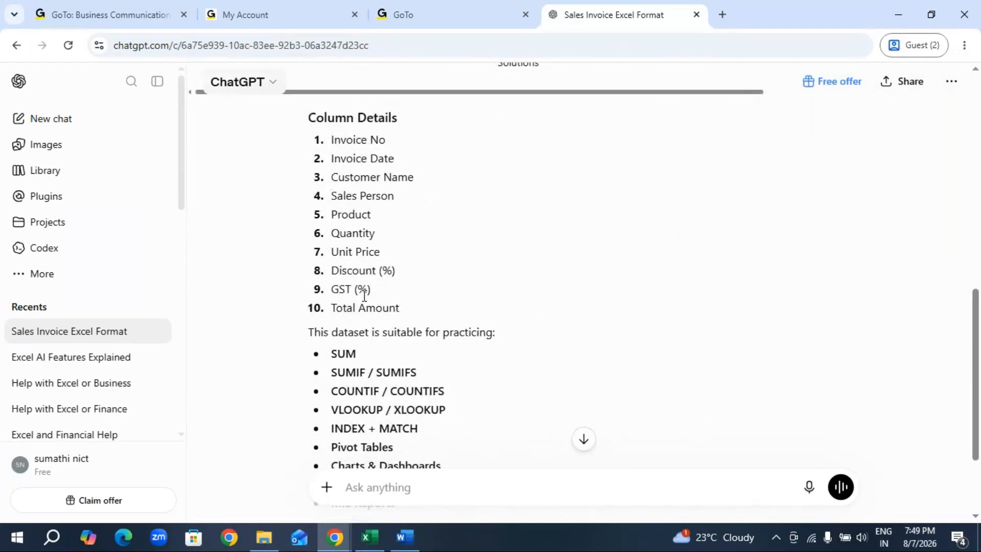
scroll(467, 320, "up", 5)
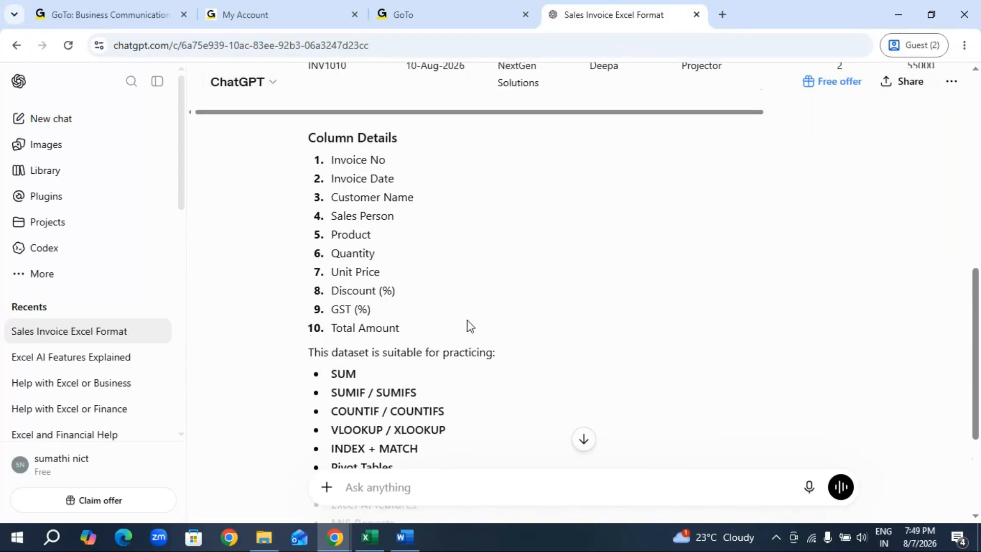
scroll(484, 316, "up", 5)
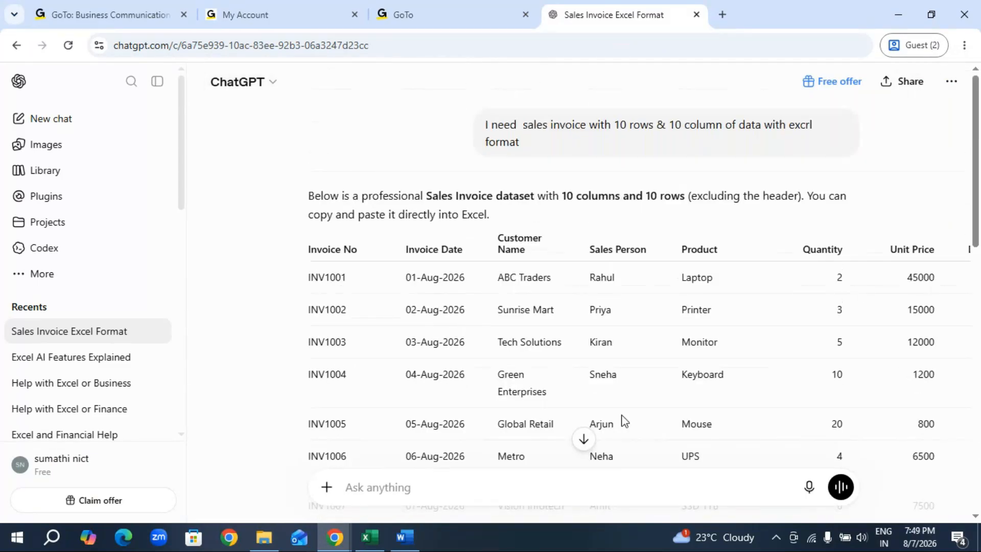
Check the sales invoice table through to its Total Amount column and copy the whole table.
scroll(621, 423, "down", 1)
scroll(617, 458, "down", 2)
left_click_drag(632, 453, 875, 387)
scroll(872, 379, "up", 4)
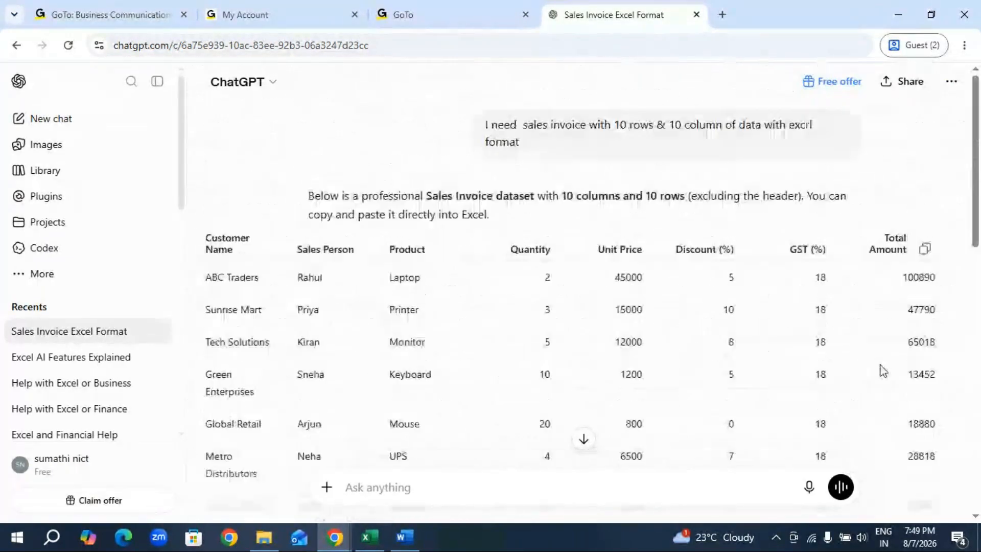
left_click(925, 250)
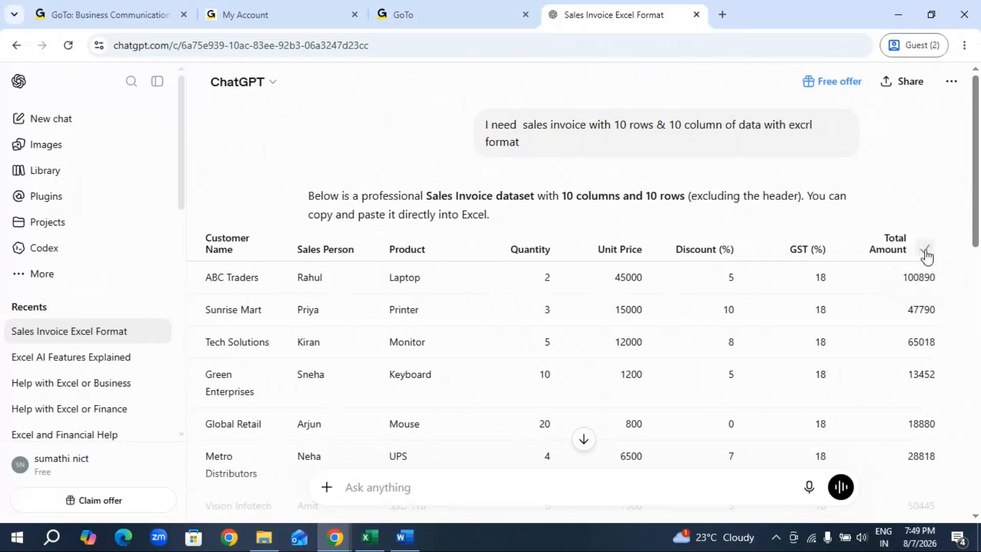
Switch to the MIS report 1 workbook in Excel, paste the invoice table at A1 of a new sheet, and copy the pasted range.
left_click(369, 537)
left_click(194, 497)
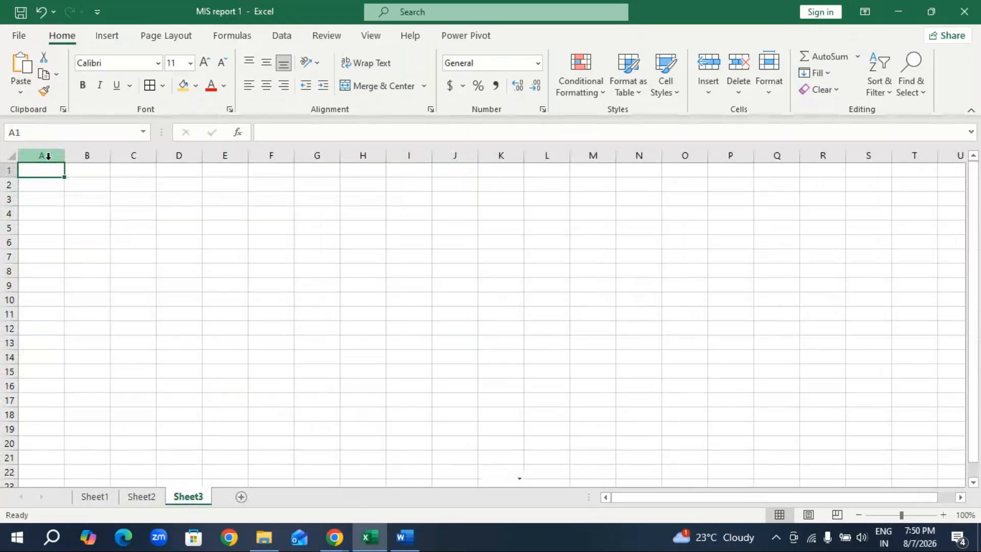
key("ctrl+v")
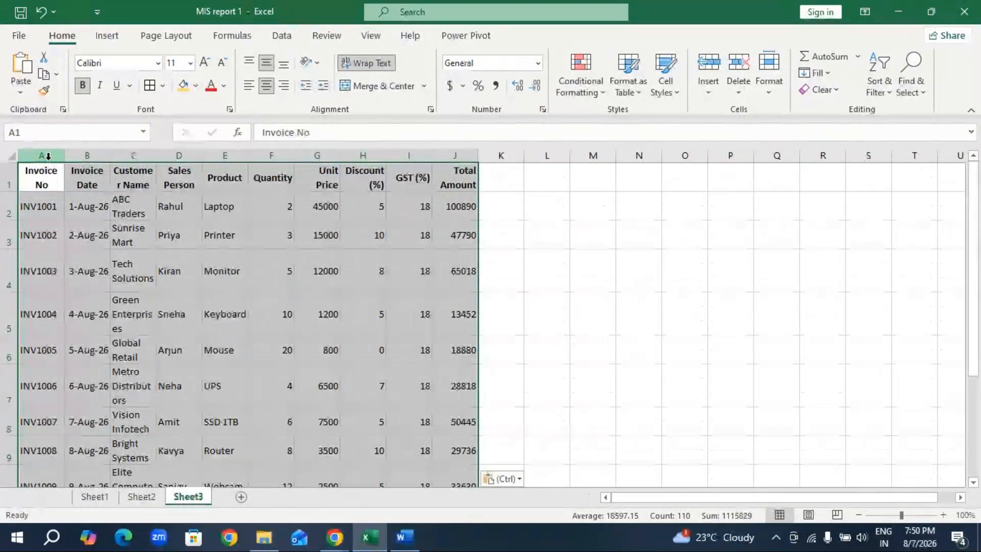
key("Escape")
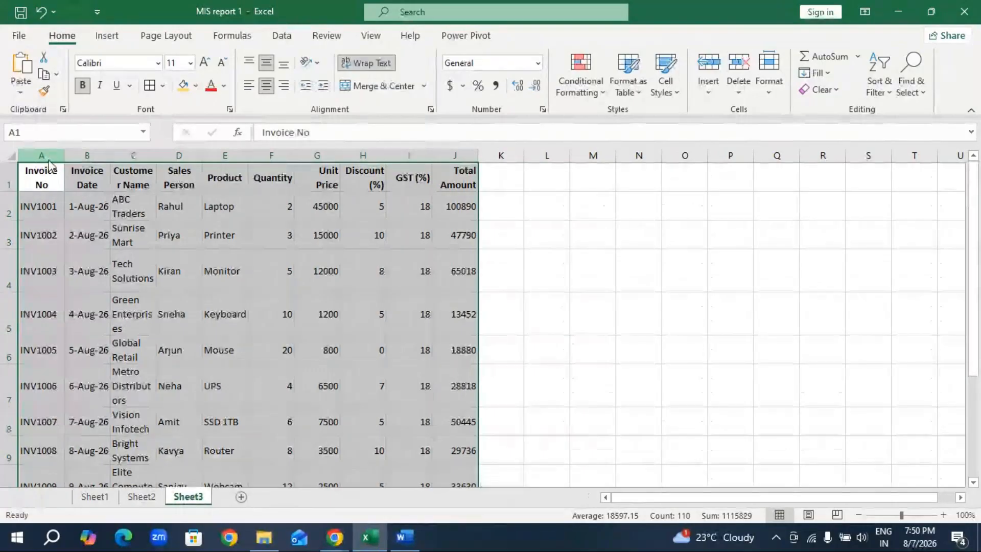
key("alt+Tab")
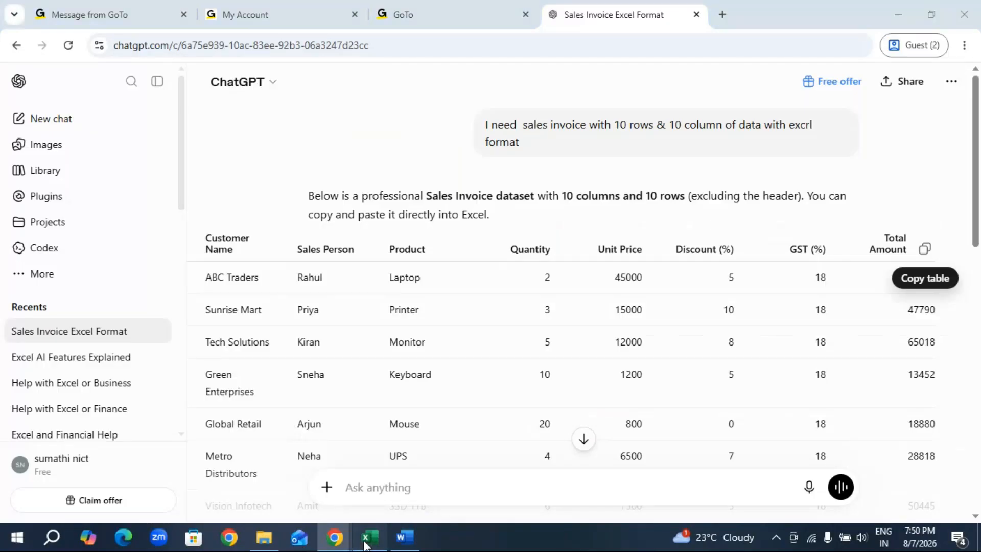
left_click(365, 537)
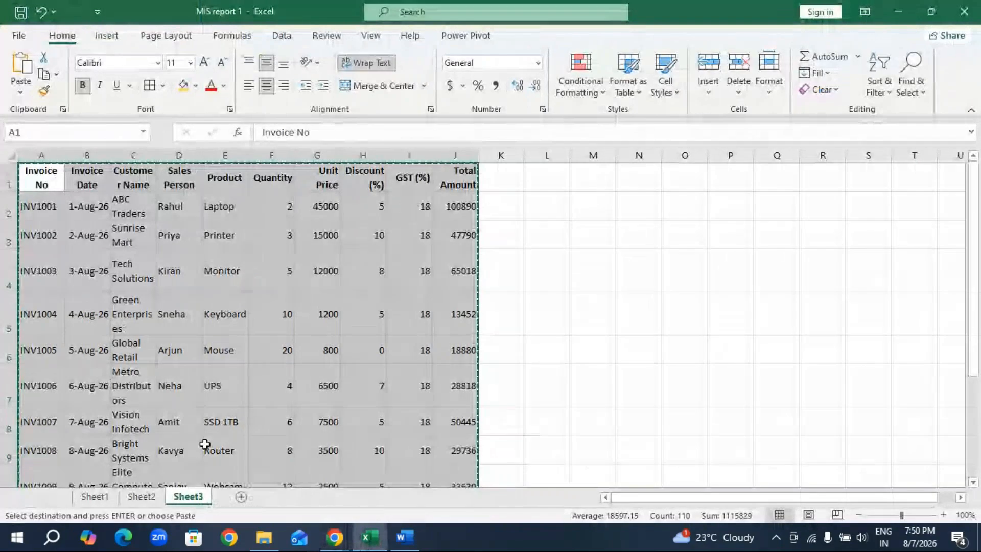
Switch back to the ChatGPT conversation in Chrome and try to paste the copied invoice table into a new prompt.
left_click(335, 538)
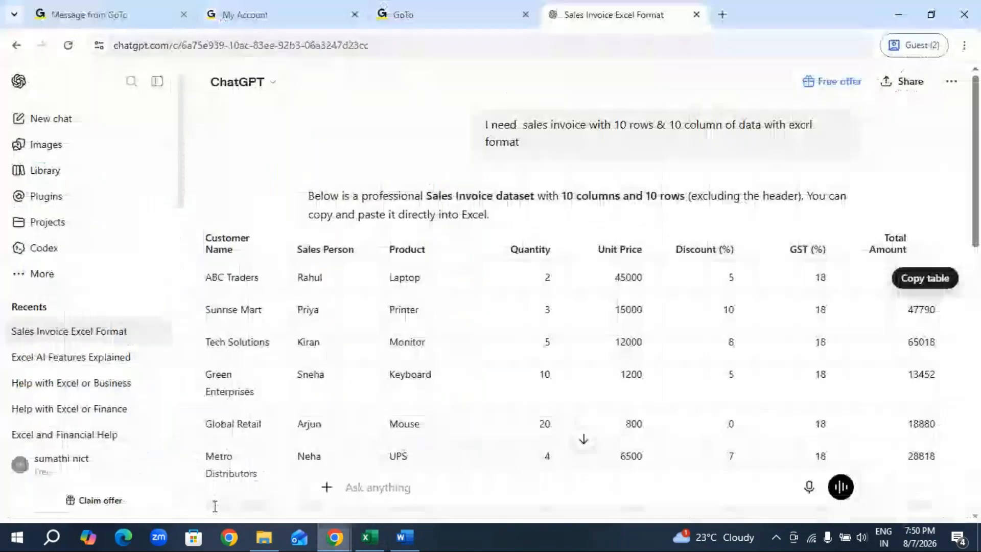
left_click(214, 504)
scroll(496, 360, "down", 4)
scroll(470, 388, "down", 10)
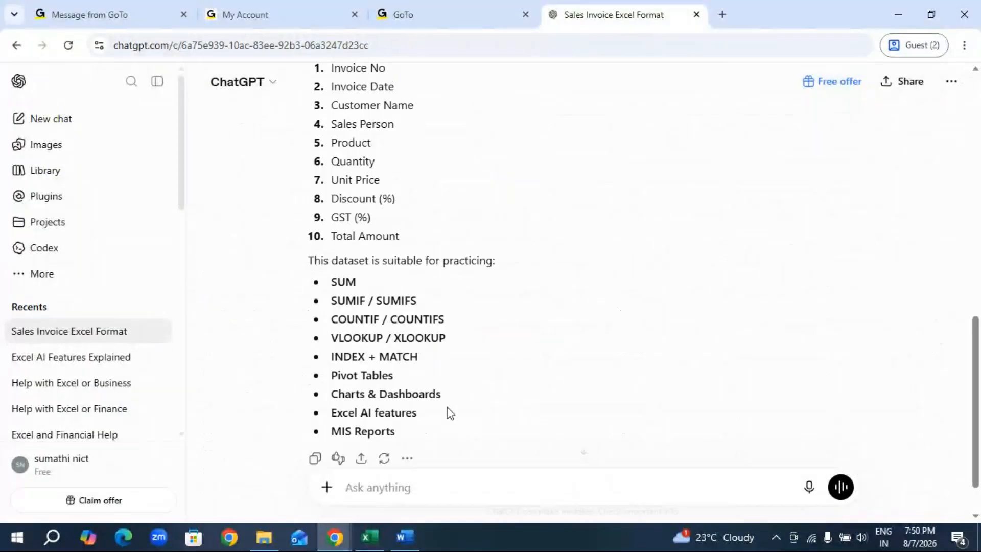
left_click(388, 479)
type("for")
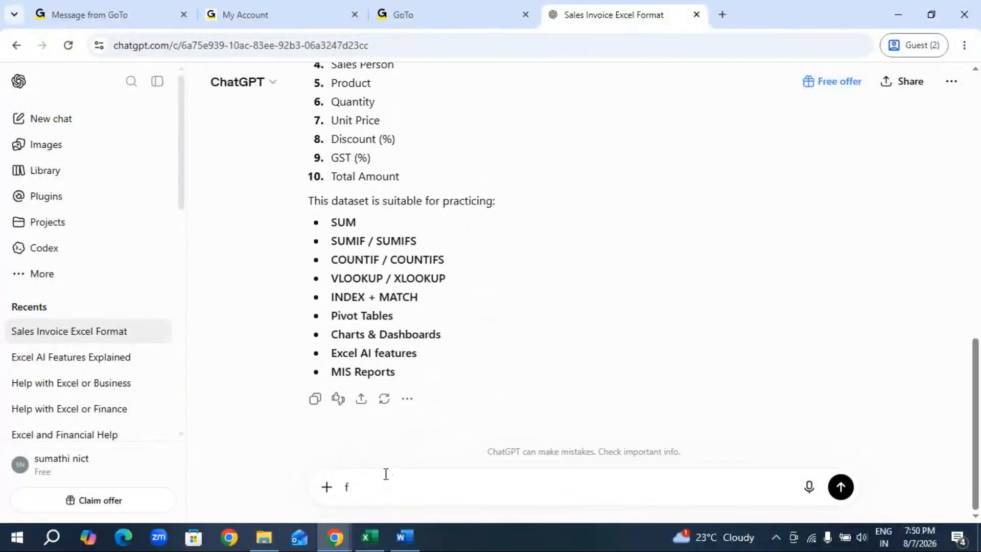
key("BackSpace")
key("BackSpace")
key("BackSpace")
right_click(401, 483)
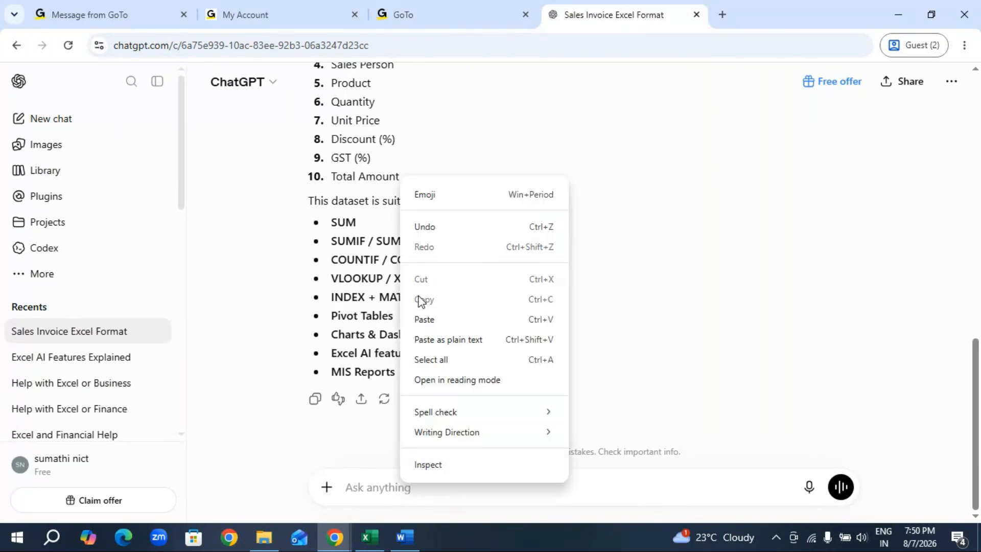
left_click(434, 324)
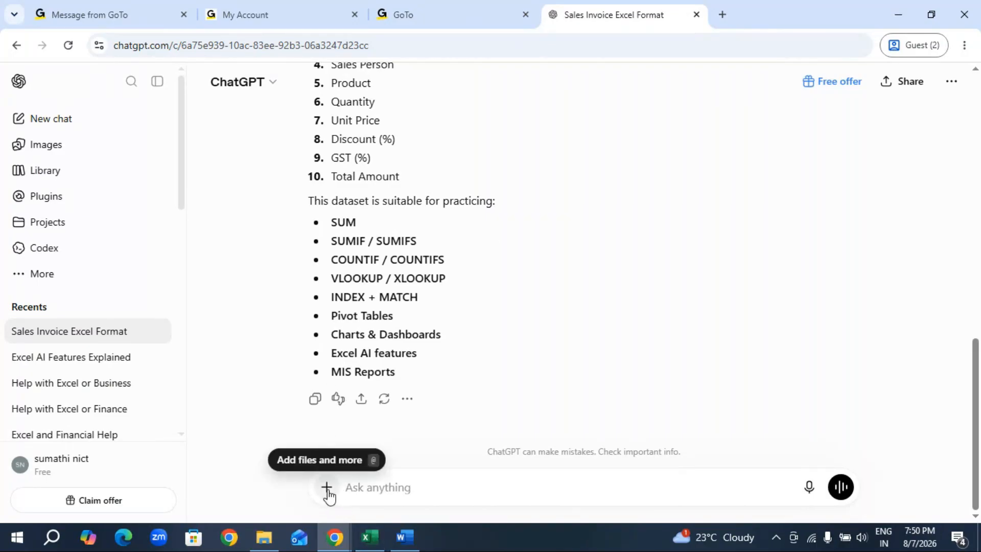
Return to Excel, create a new blank workbook and paste the copied sales invoice table at A1.
left_click(369, 536)
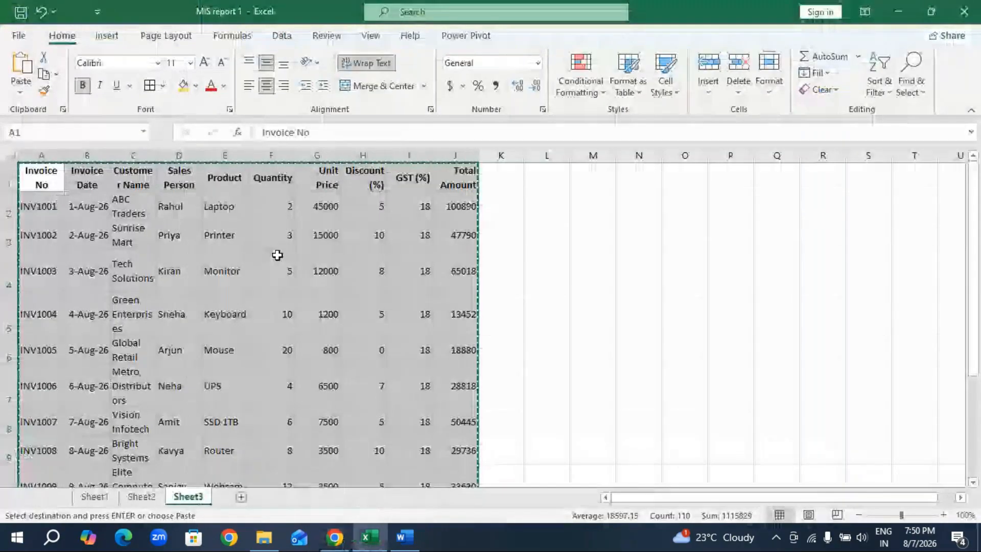
left_click(25, 49)
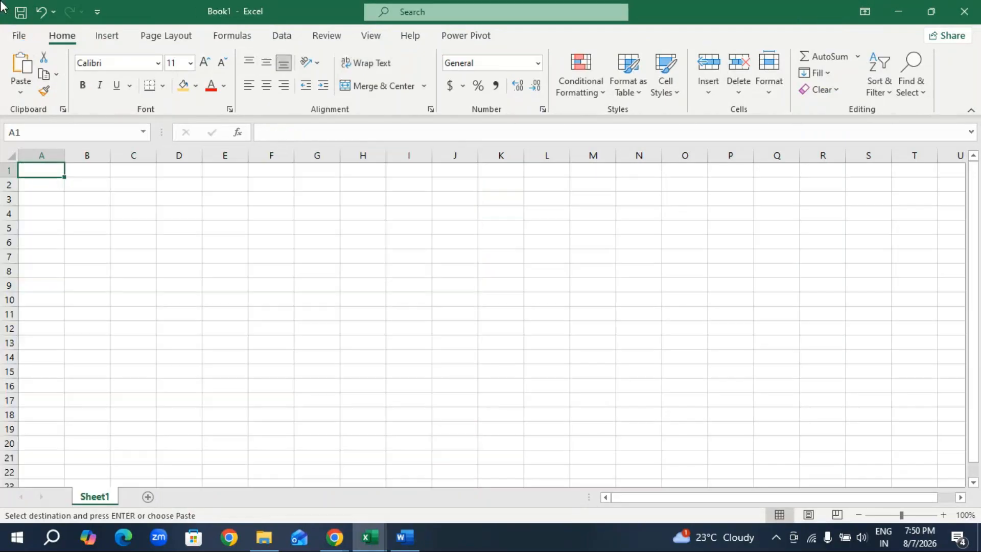
key("ctrl+v")
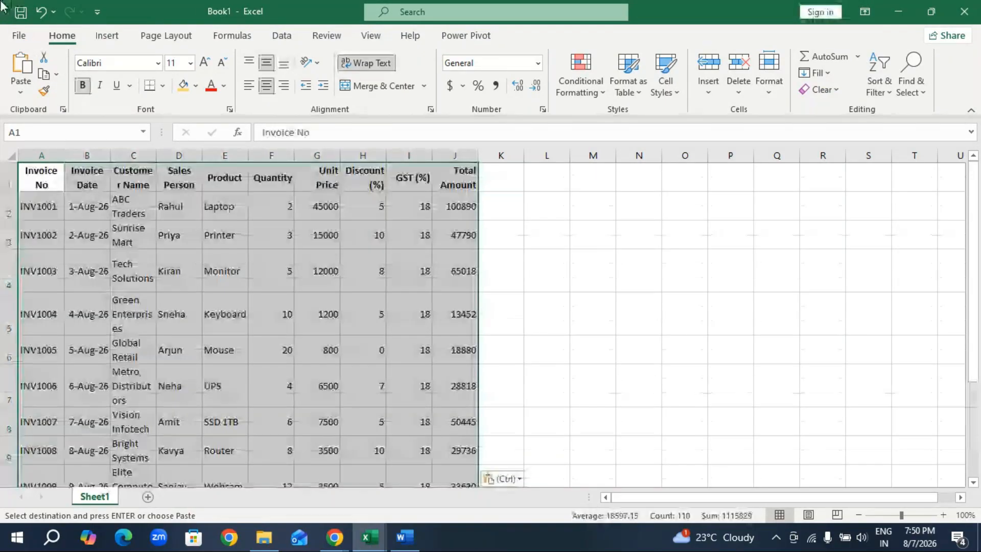
Save the new workbook as Assignment1 in the Desktop folder and close it.
left_click(22, 38)
left_click(53, 204)
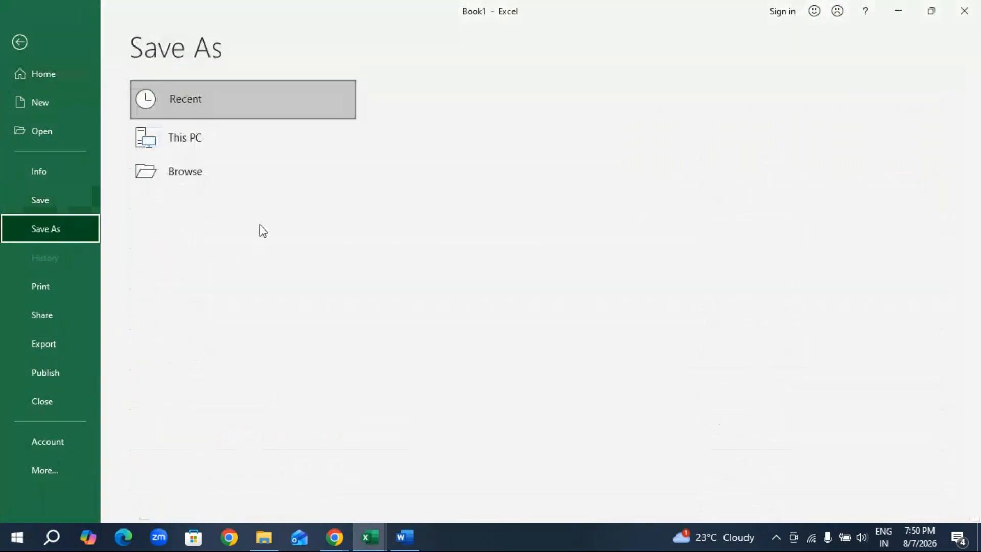
left_click(482, 293)
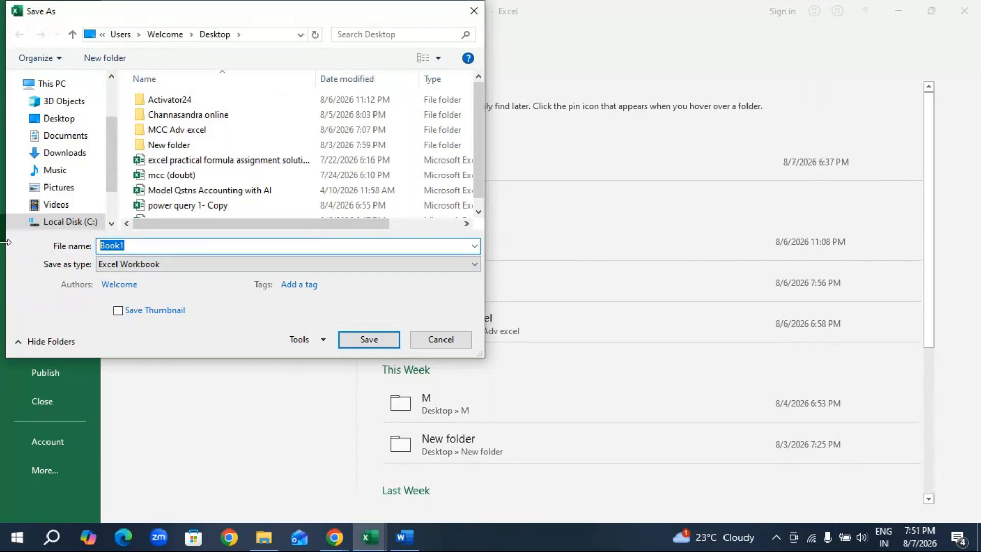
type("Assignment1")
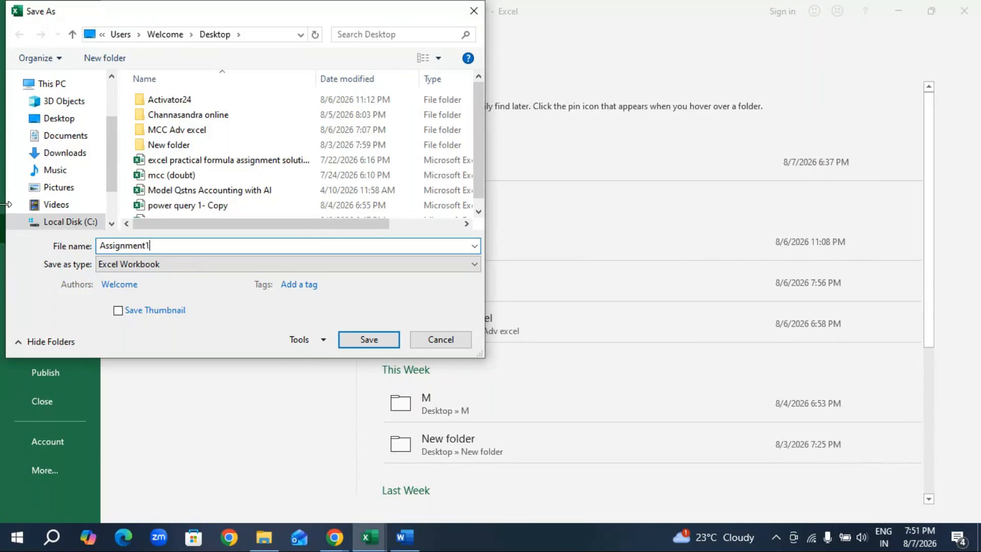
left_click(60, 119)
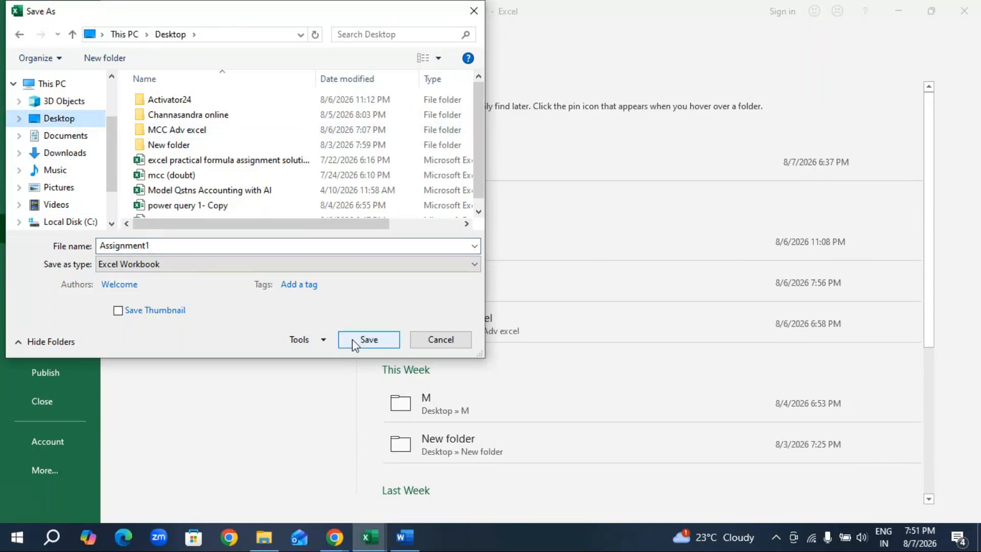
left_click(352, 338)
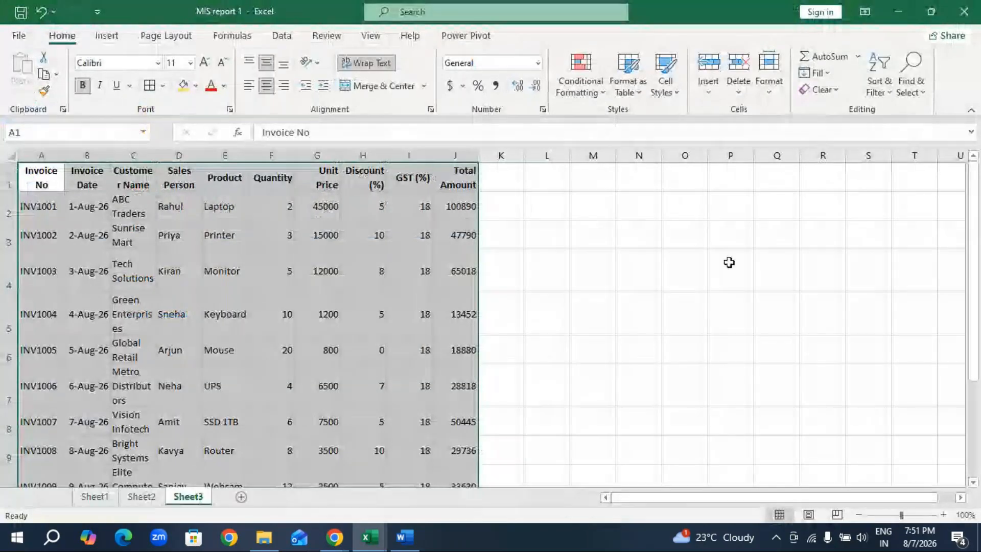
left_click(729, 260)
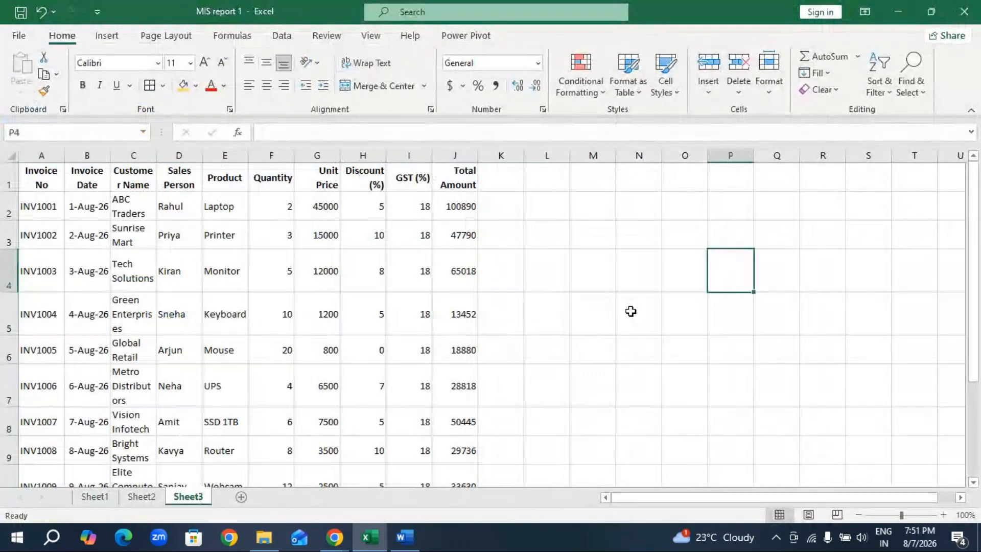
Switch to the ChatGPT conversation in Chrome and attach the Assignment1 workbook from the Desktop to a new prompt.
left_click(334, 536)
left_click(187, 487)
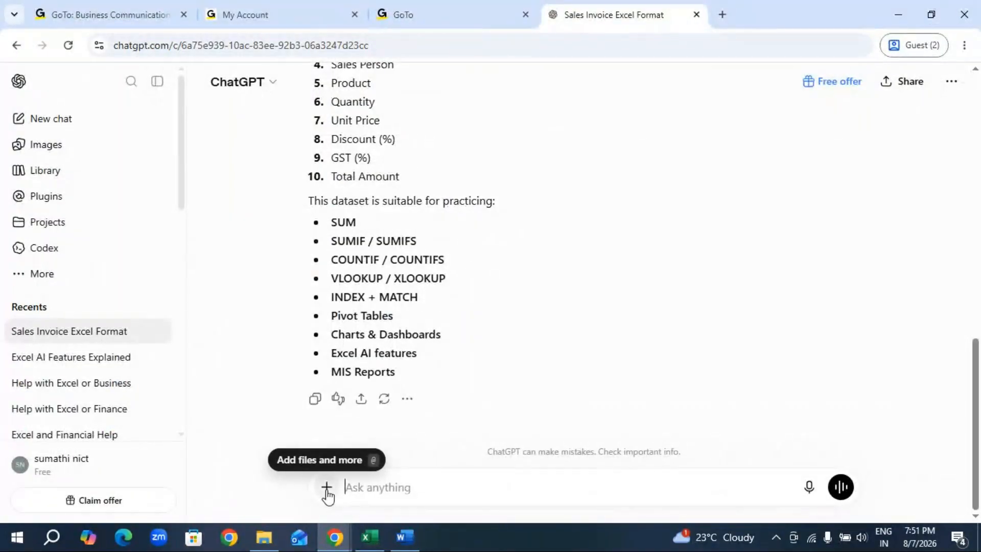
left_click(327, 488)
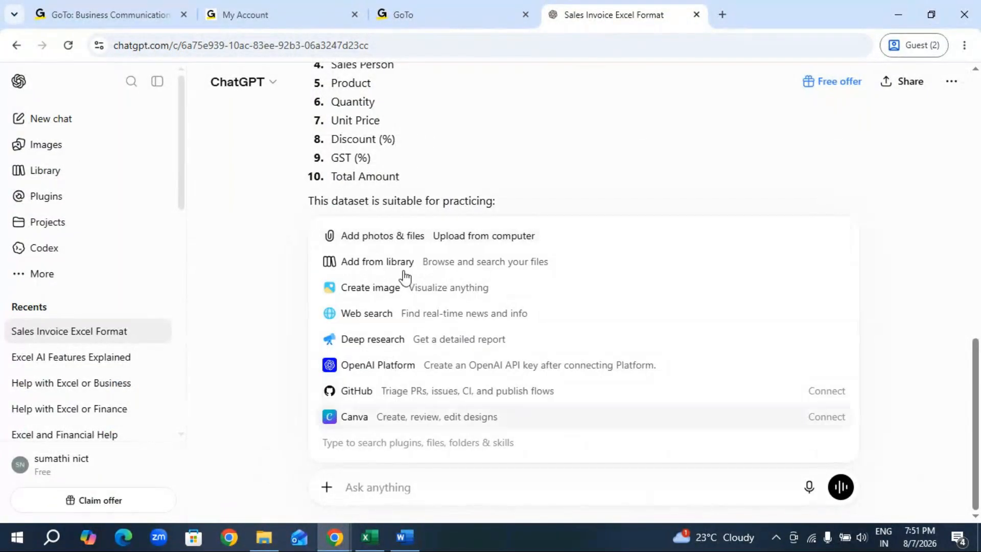
left_click(398, 237)
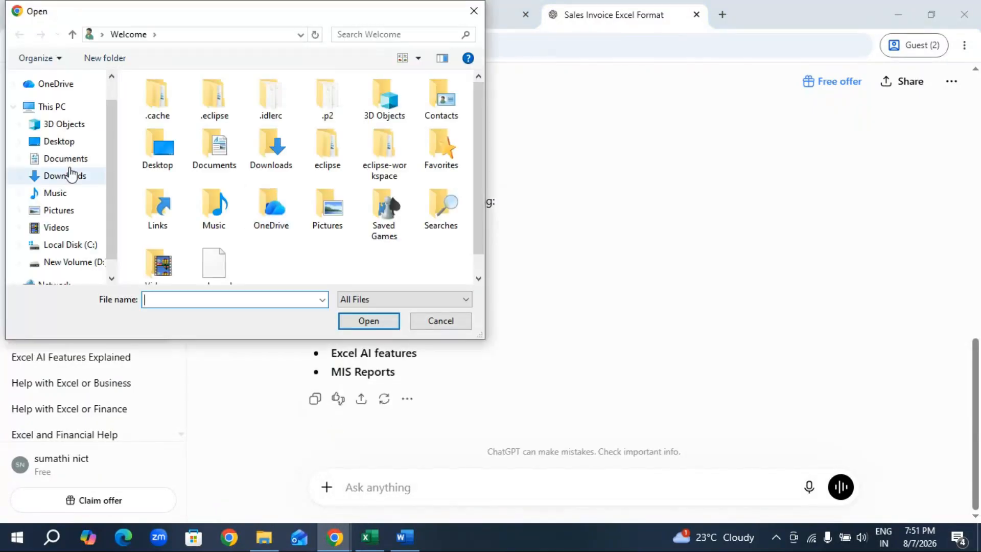
left_click(70, 145)
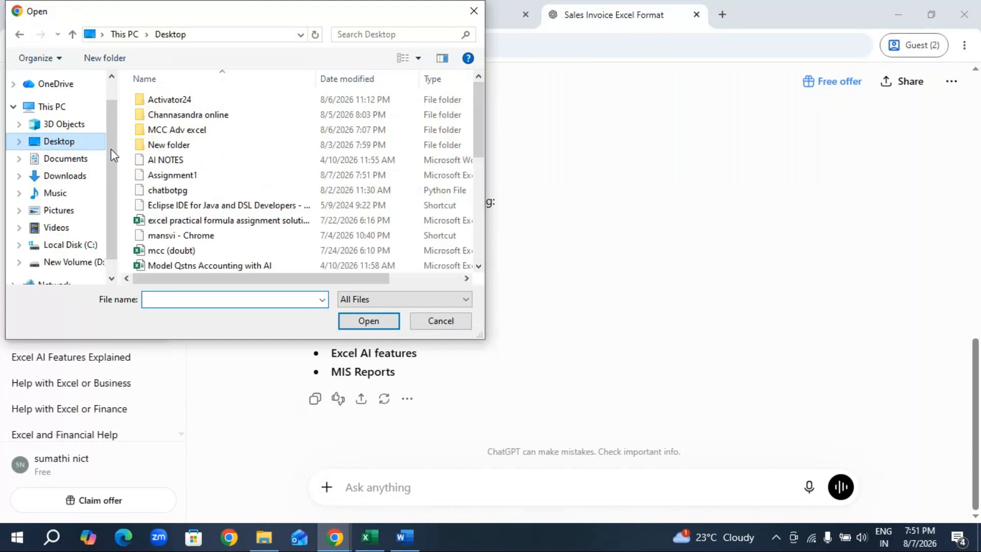
left_click(171, 175)
left_click(368, 322)
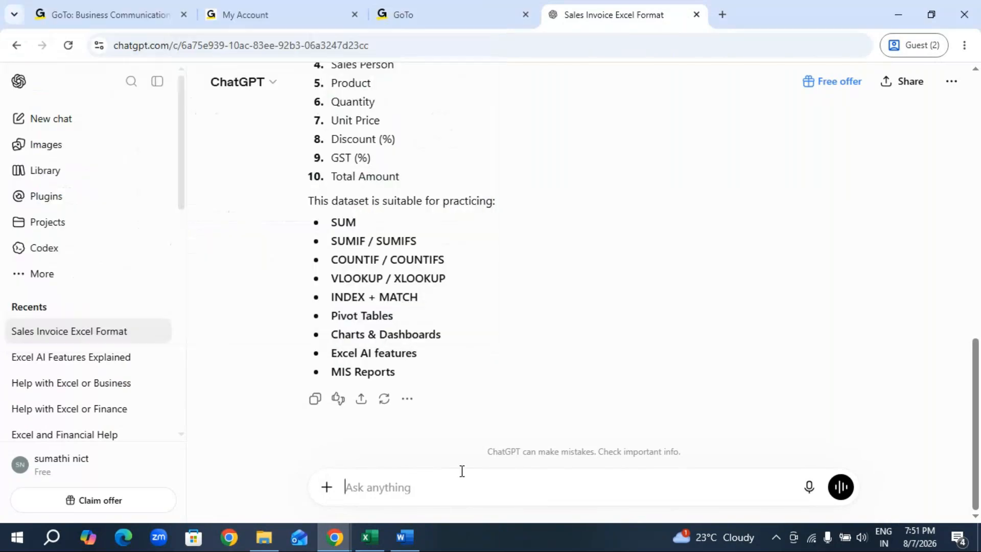
Send the prompt "for this data i need with formula" with the attached workbook.
type("i need")
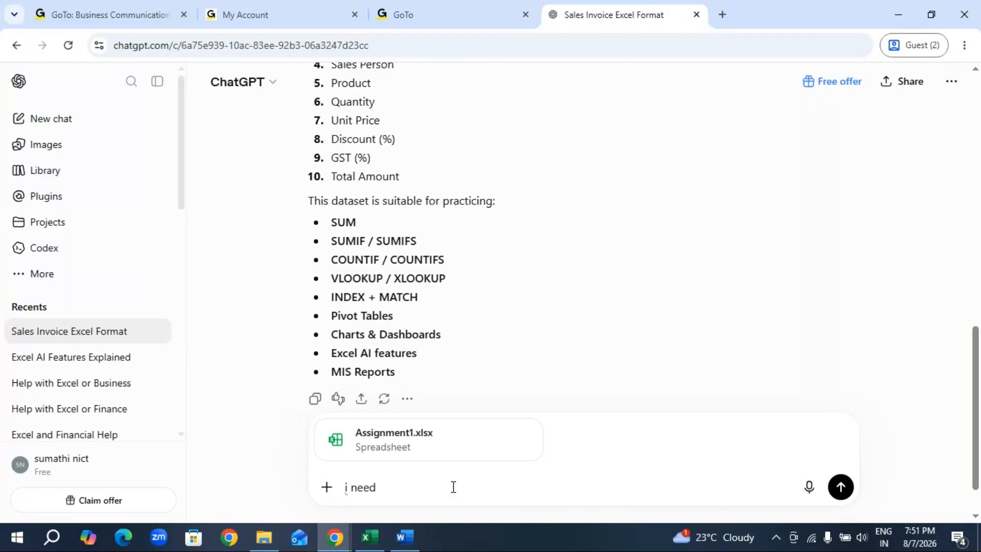
type(" wit")
key("BackSpace")
key("BackSpace")
key("BackSpace")
key("BackSpace")
type("for this data i need with formula")
key("Return")
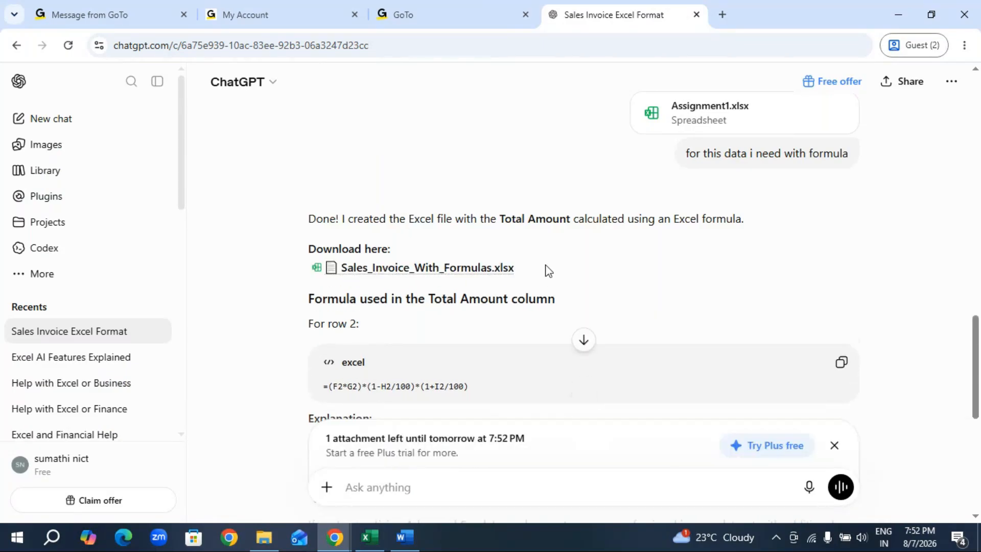
Preview Sales_Invoice_With_Formulas.xlsx from ChatGPT's reply and save it to the Downloads folder under its existing name.
left_click(404, 268)
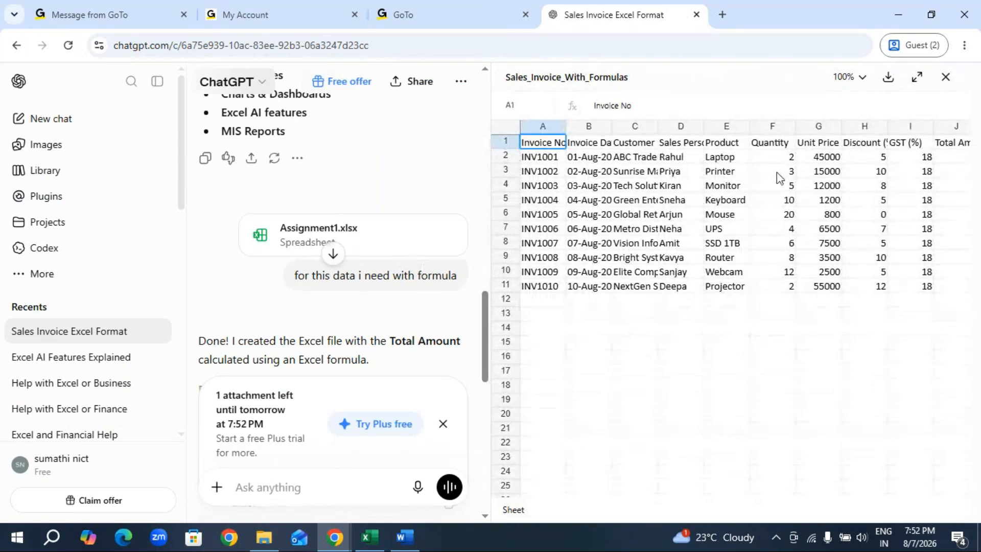
left_click(945, 76)
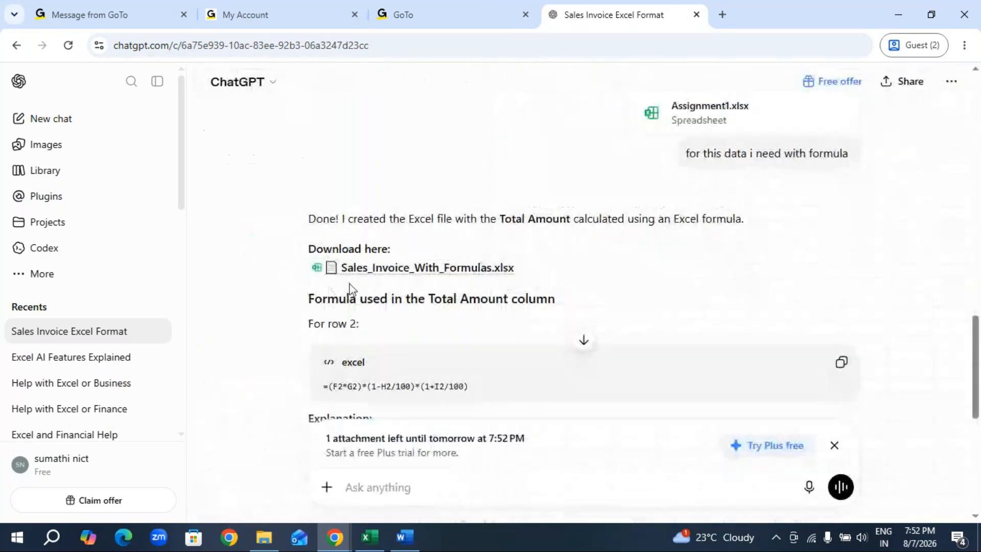
left_click(317, 271)
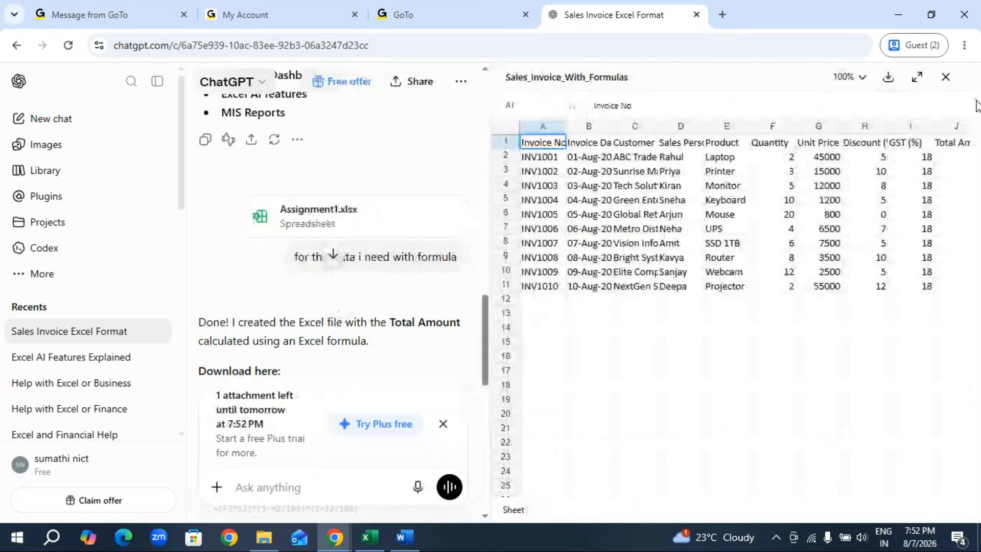
key("Escape")
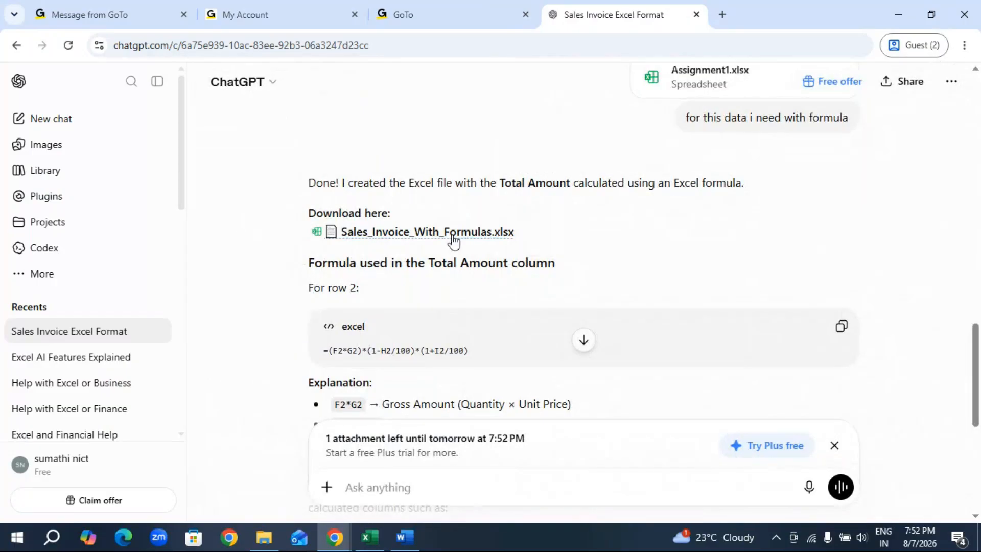
scroll(756, 294, "down", 2)
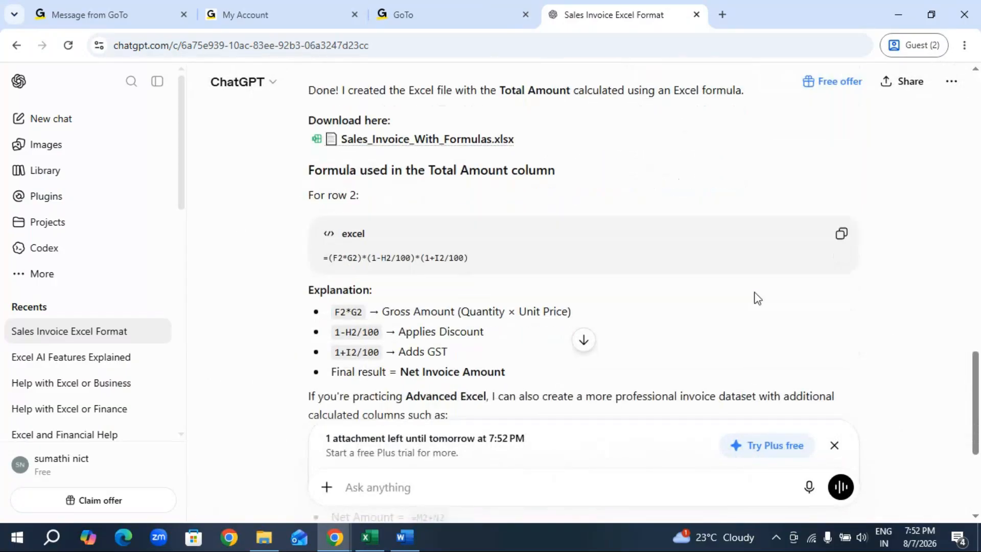
scroll(757, 298, "down", 5)
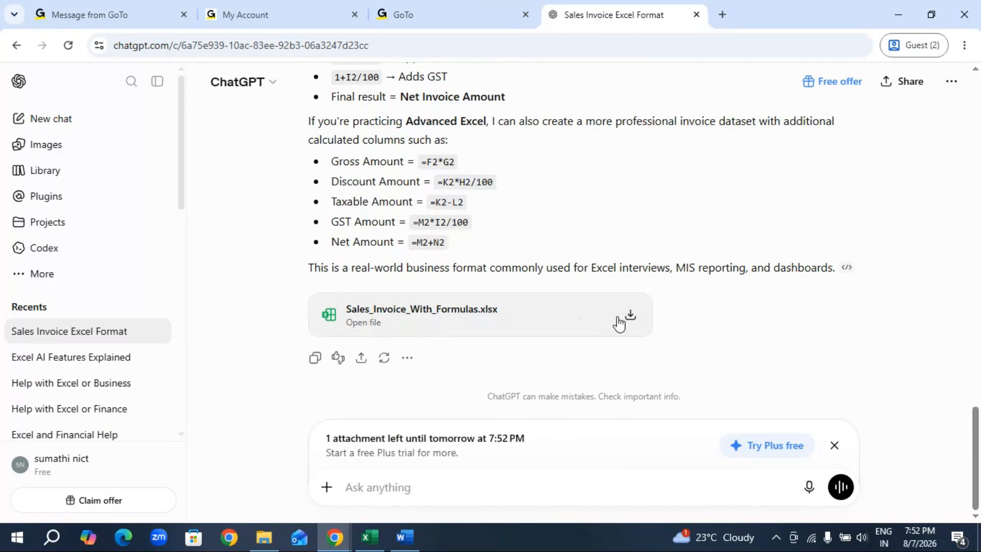
left_click(628, 320)
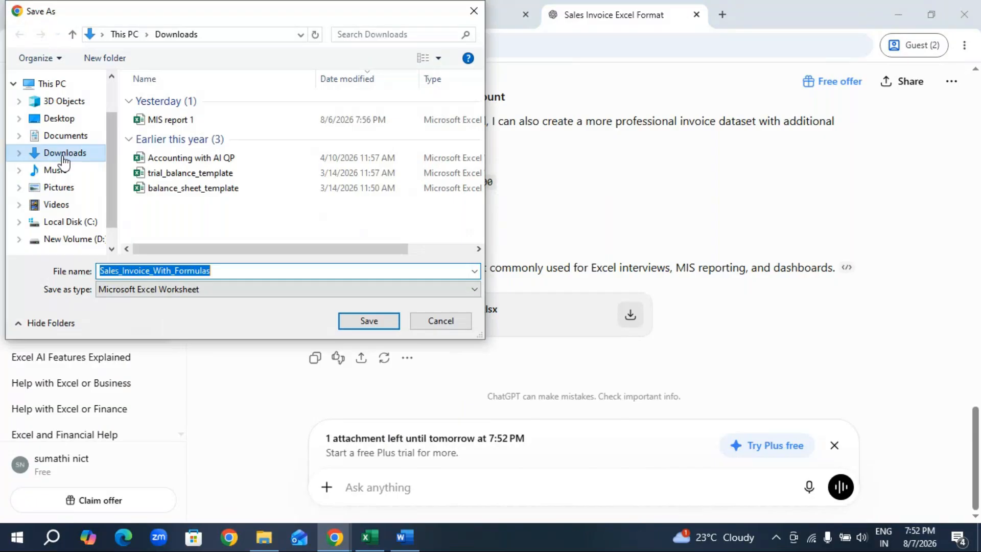
left_click(369, 321)
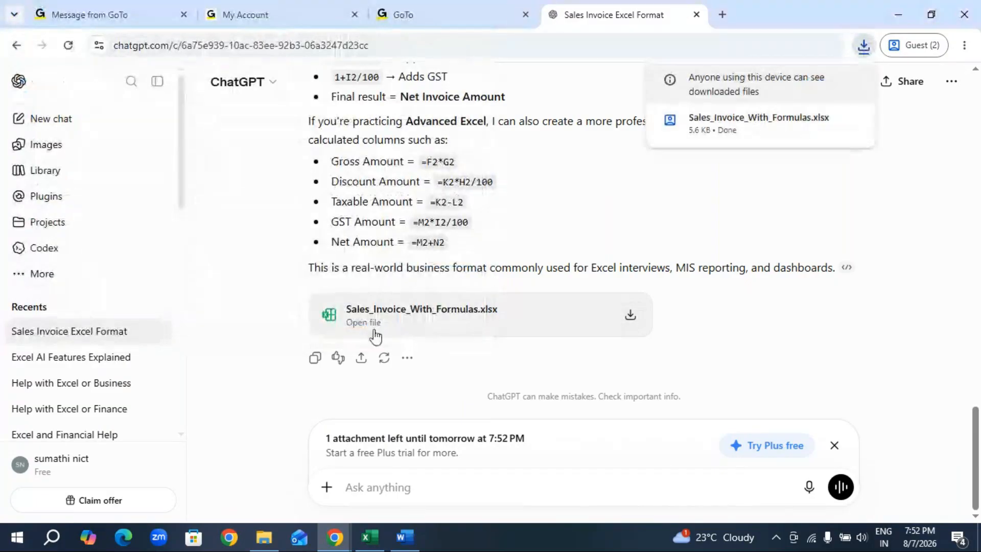
Open the downloaded Sales_Invoice_With_Formulas workbook from the Downloads folder in Excel and enable editing.
left_click(262, 537)
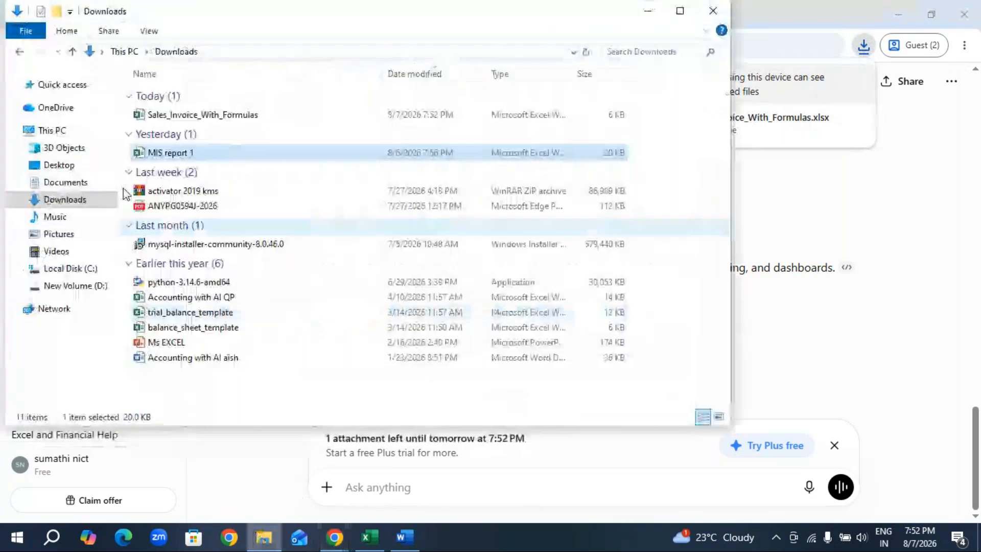
left_click(192, 114)
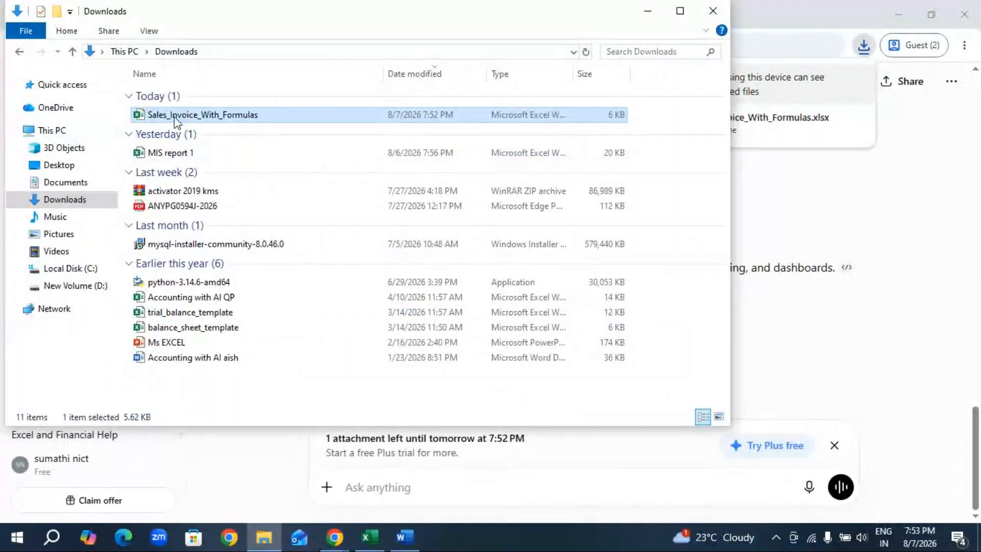
key("alt+Tab")
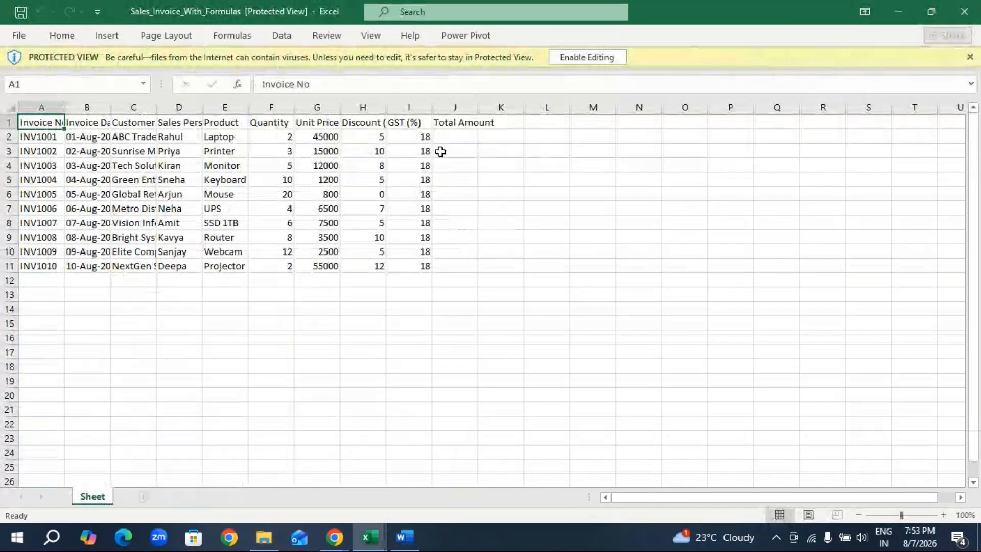
left_click(324, 136)
left_click(414, 136)
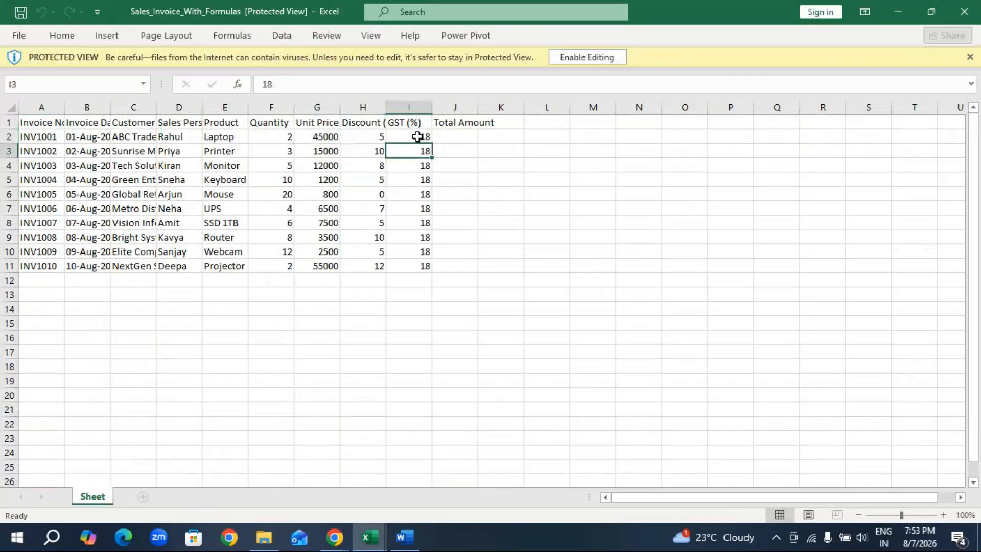
left_click(414, 179)
left_click(591, 57)
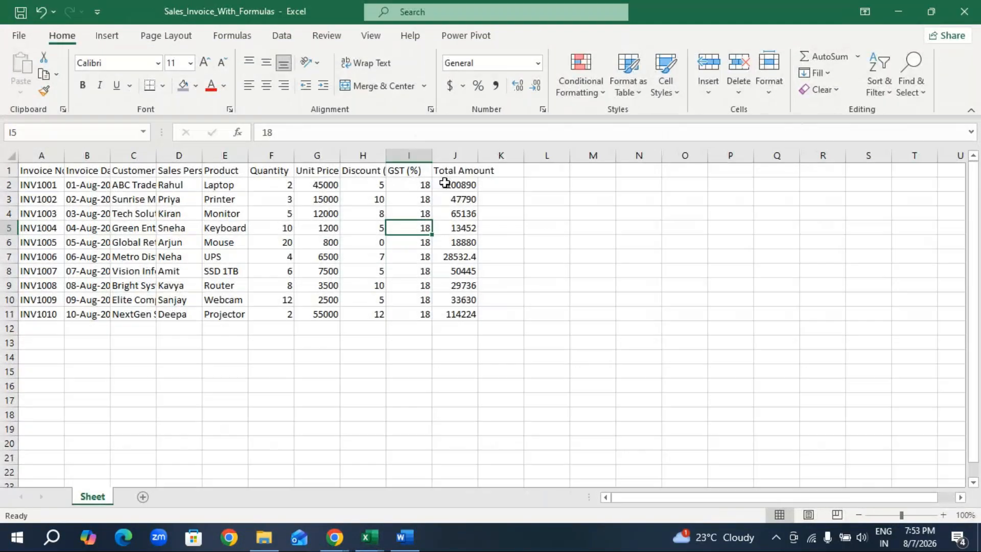
Inspect the formulas in several cells of the Total Amount column.
left_click(446, 186)
left_click(449, 214)
left_click(449, 243)
left_click(451, 272)
left_click(455, 301)
left_click(458, 314)
left_click(461, 257)
left_click(458, 185)
left_click(526, 239)
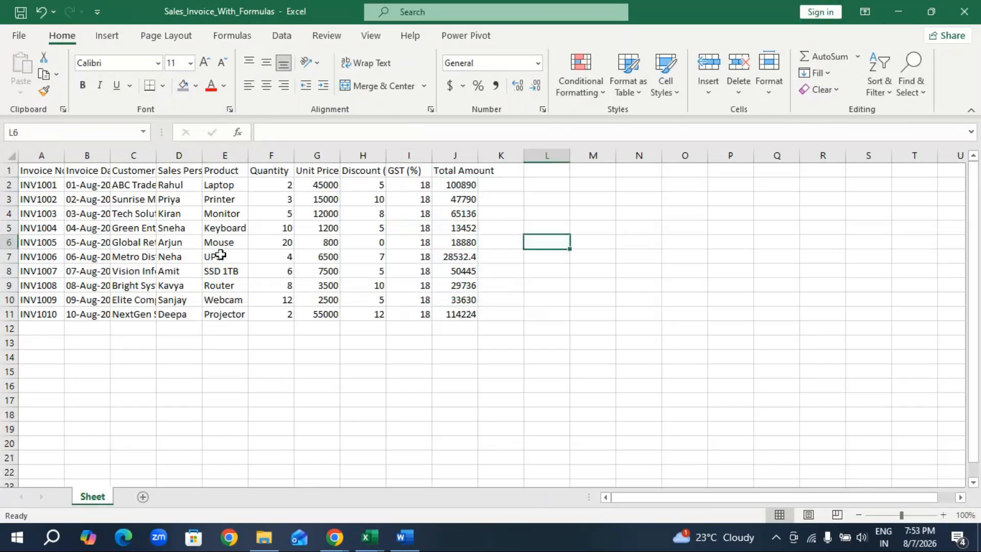
Close the Sales_Invoice_With_Formulas and MIS report 1 workbooks and the Downloads folder window.
left_click(964, 11)
left_click(650, 241)
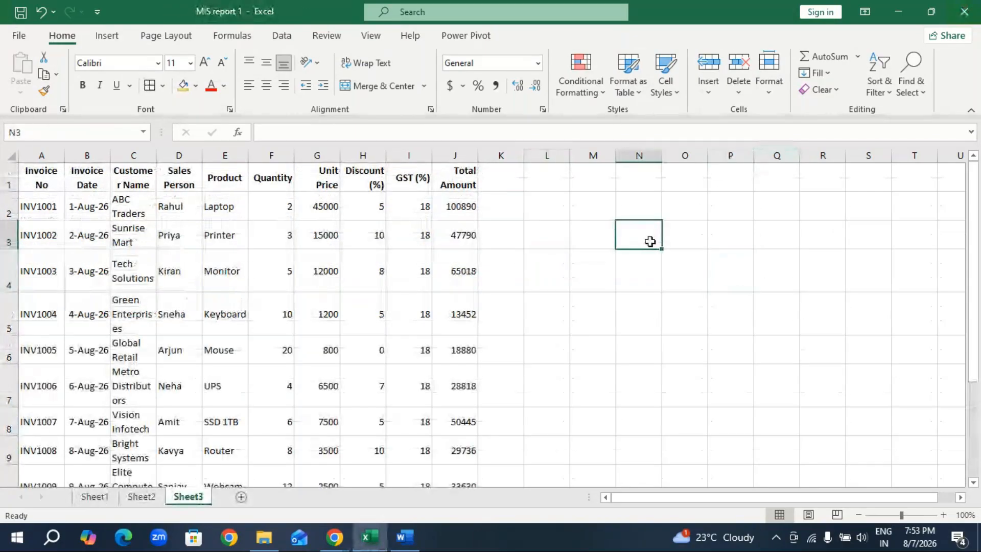
left_click(964, 11)
left_click(488, 296)
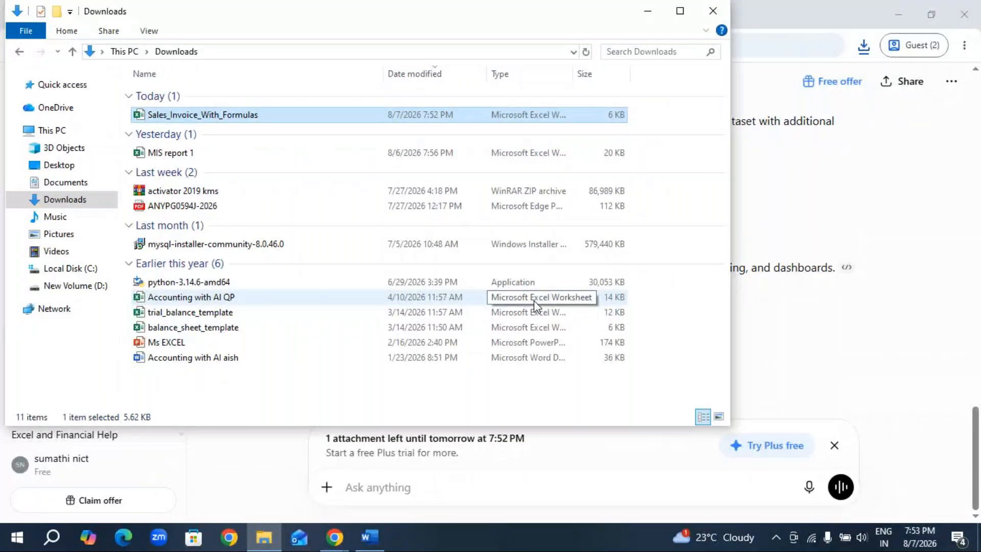
left_click(723, 15)
Close the Sales Invoice Excel Format ChatGPT tab and switch to the GoTo Meeting window.
scroll(694, 140, "up", 15)
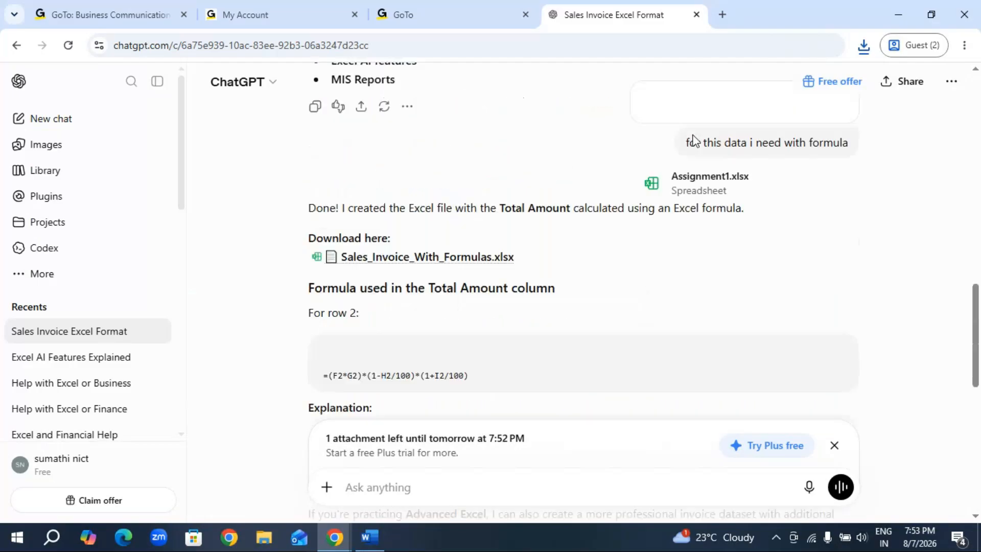
left_click(696, 14)
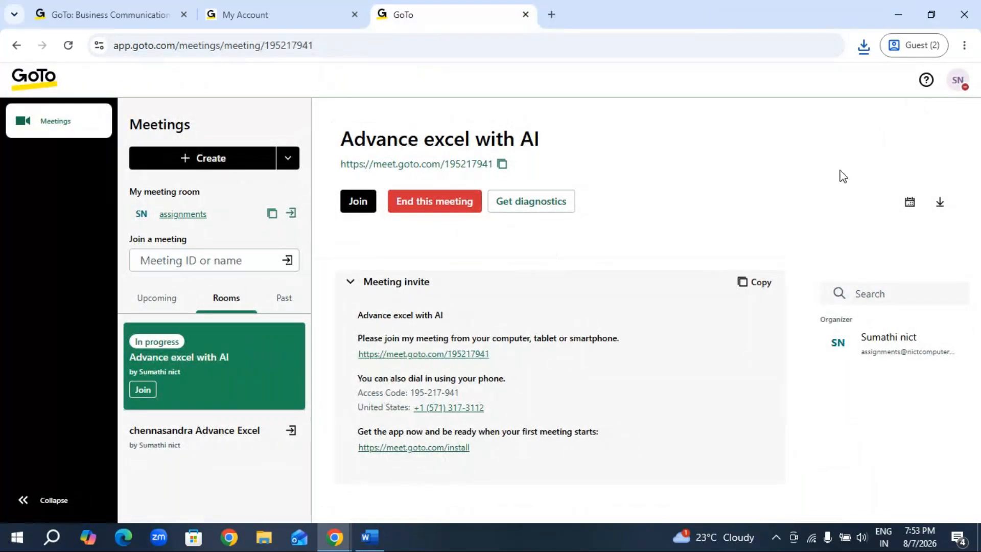
left_click(335, 539)
left_click(377, 485)
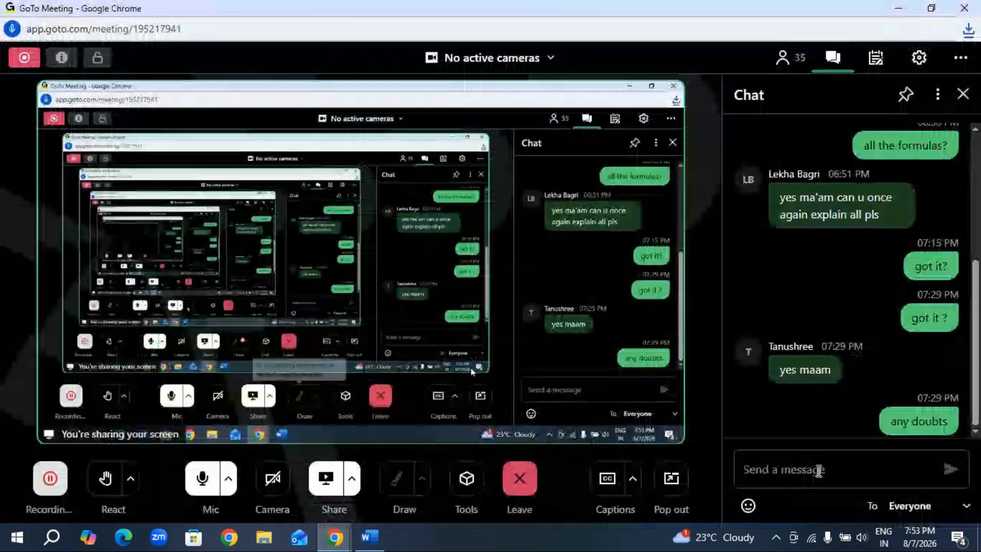
Send "any doubts?" to everyone in the meeting chat and check the chat for replies.
left_click(797, 470)
type("a")
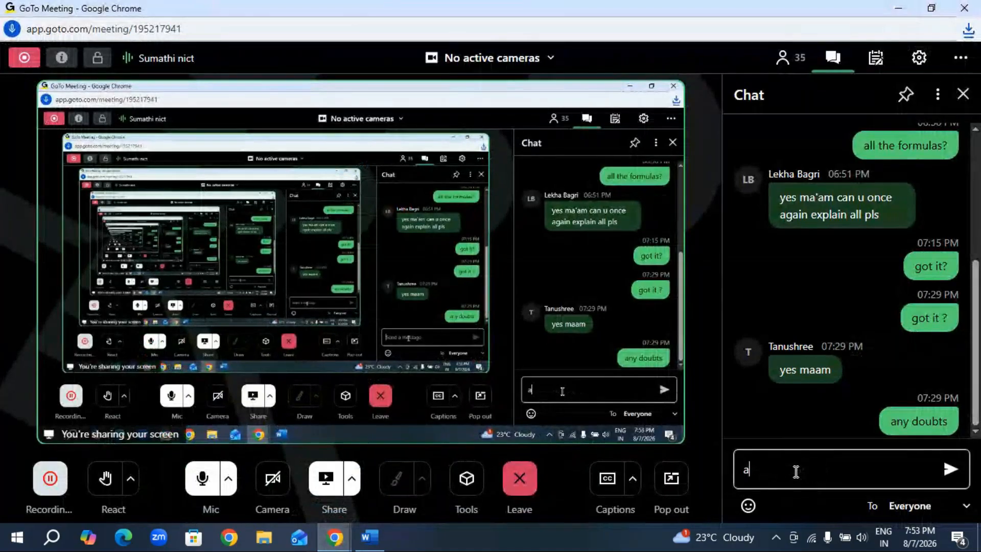
type("ny d")
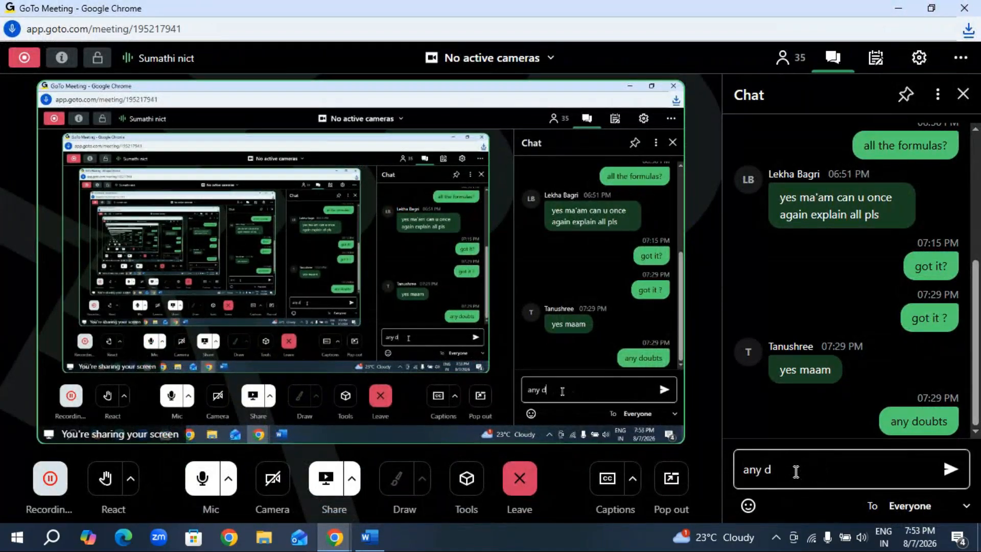
type("oubts?")
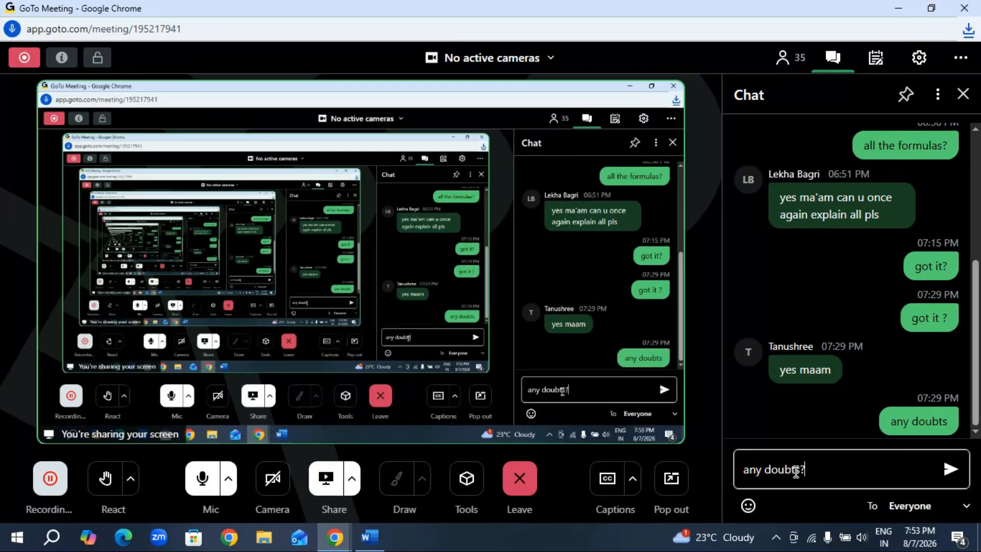
key("Return")
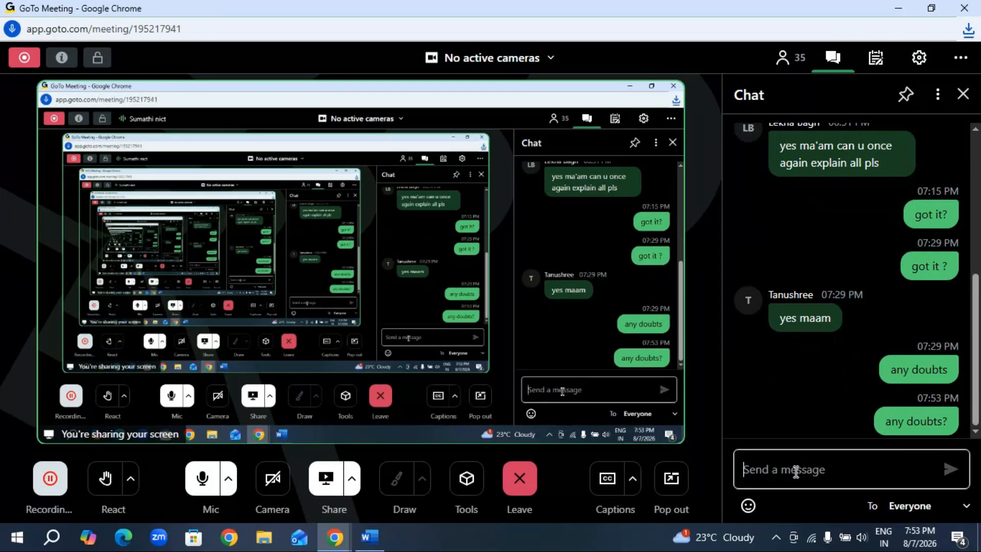
scroll(800, 249, "up", 3)
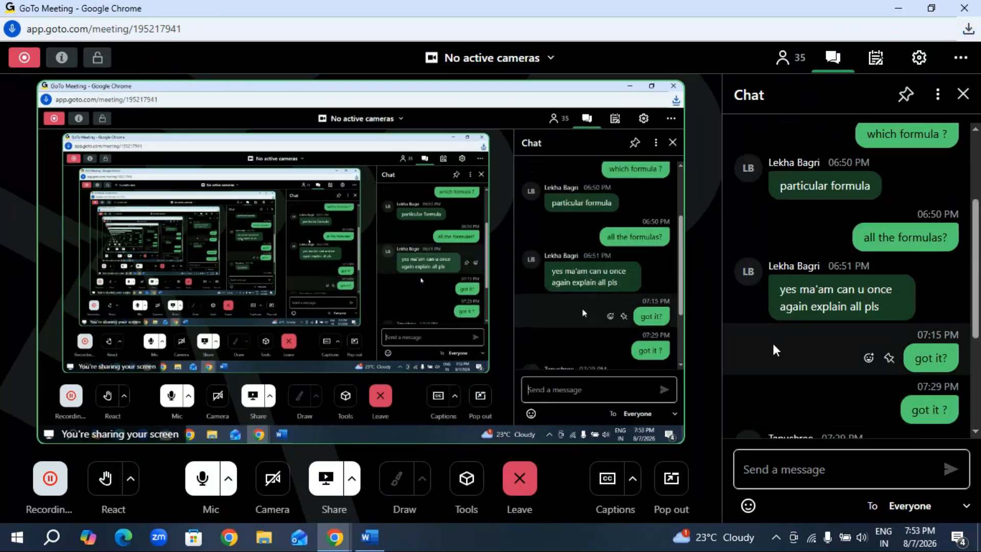
scroll(771, 330, "down", 5)
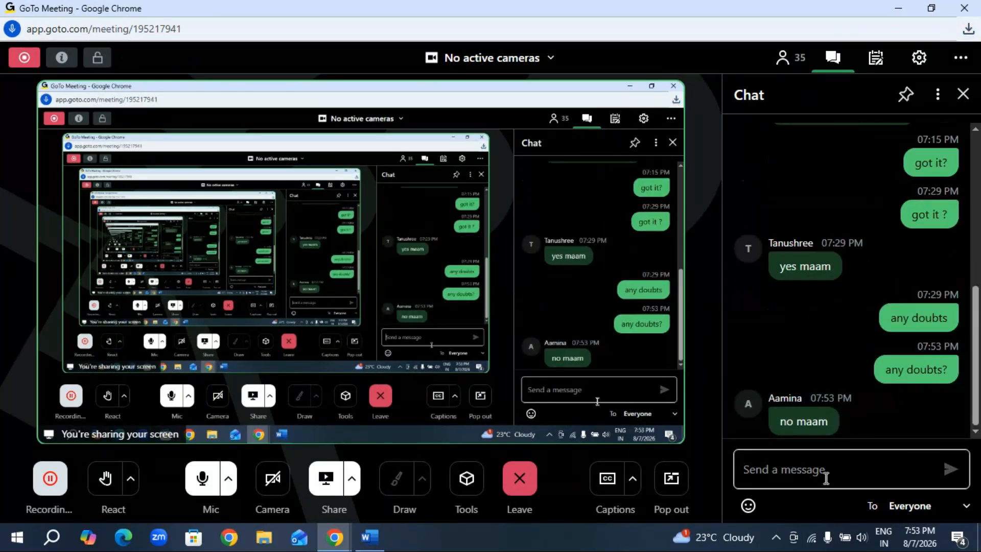
left_click(806, 469)
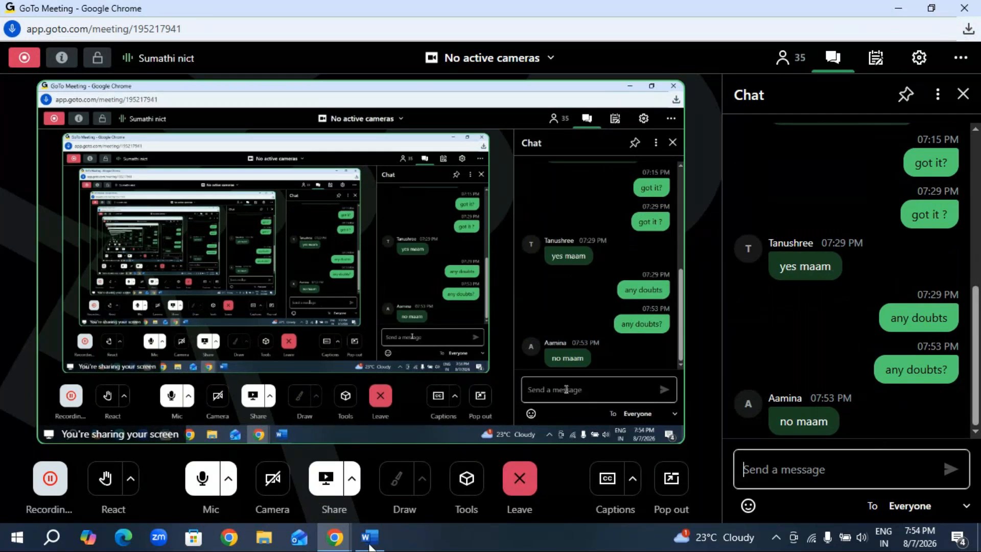